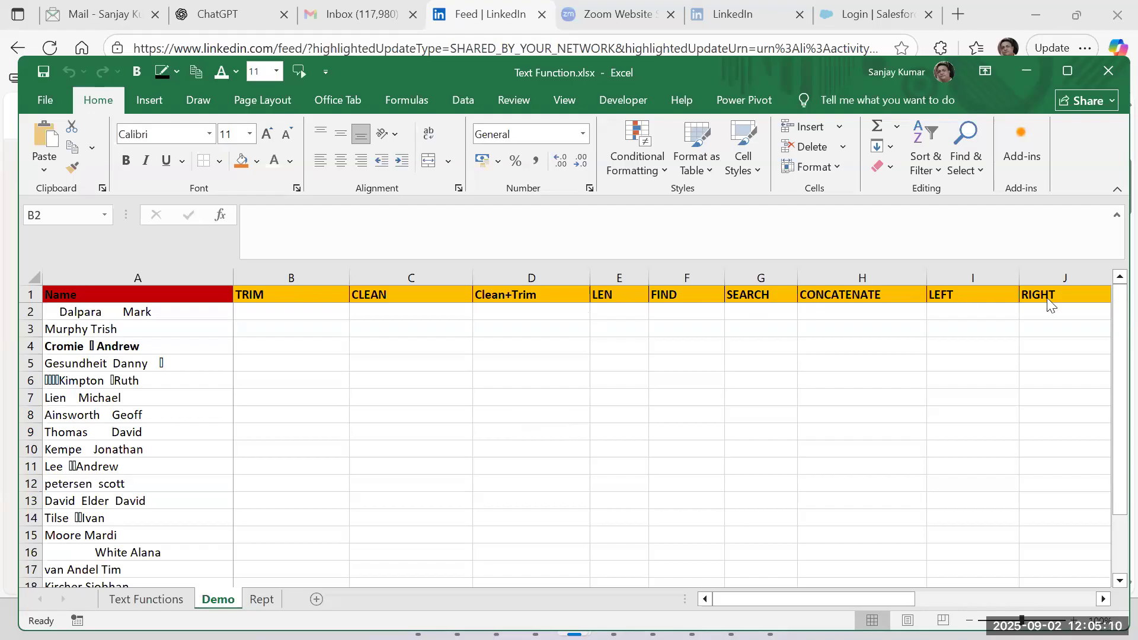
# Review the function descriptions on the Text Functions sheet and return to the Demo sheet.
pyautogui.moveTo(790, 601); pyautogui.dragTo(309, 605)
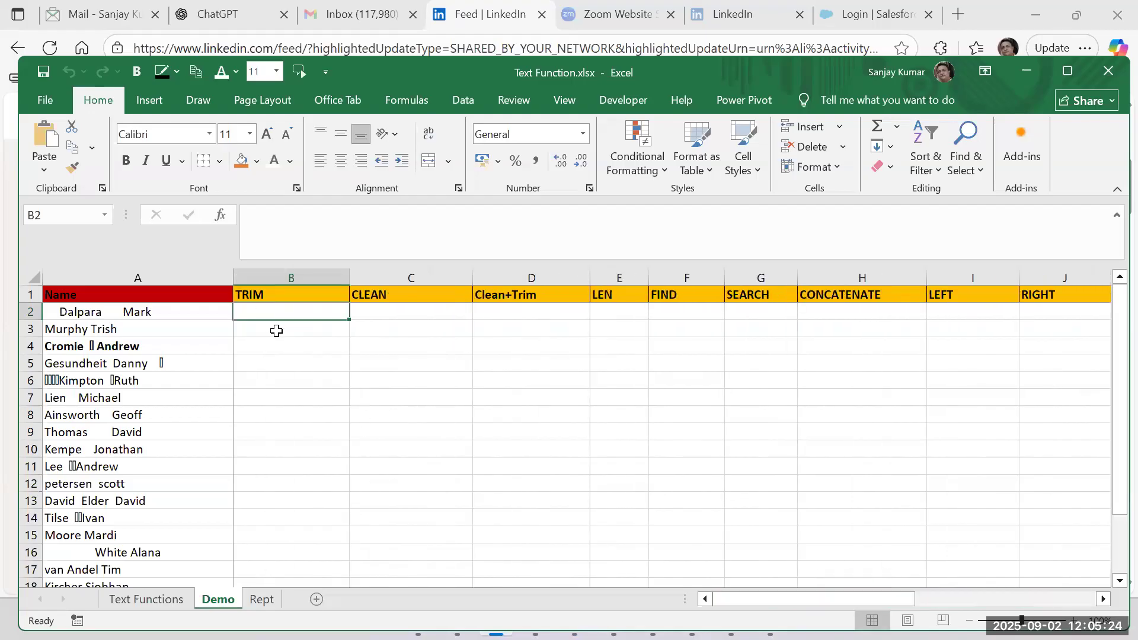
pyautogui.click(164, 601)
pyautogui.moveTo(88, 379); pyautogui.dragTo(104, 514)
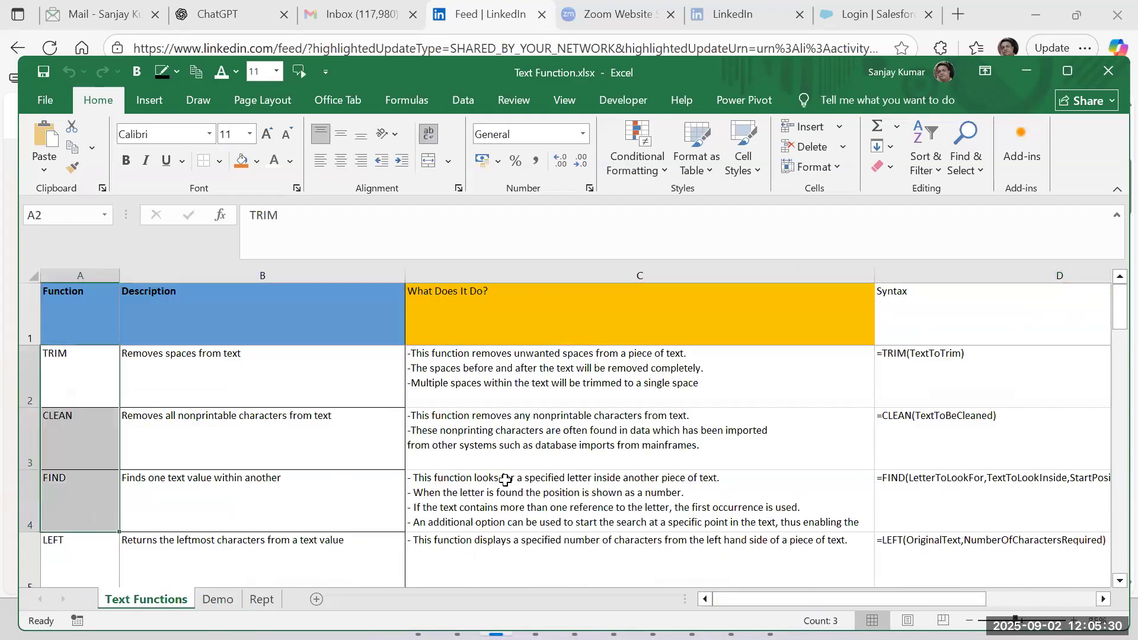
pyautogui.hotkey('ctrl', '9')
pyautogui.hotkey('ctrl', 'shift', '9')
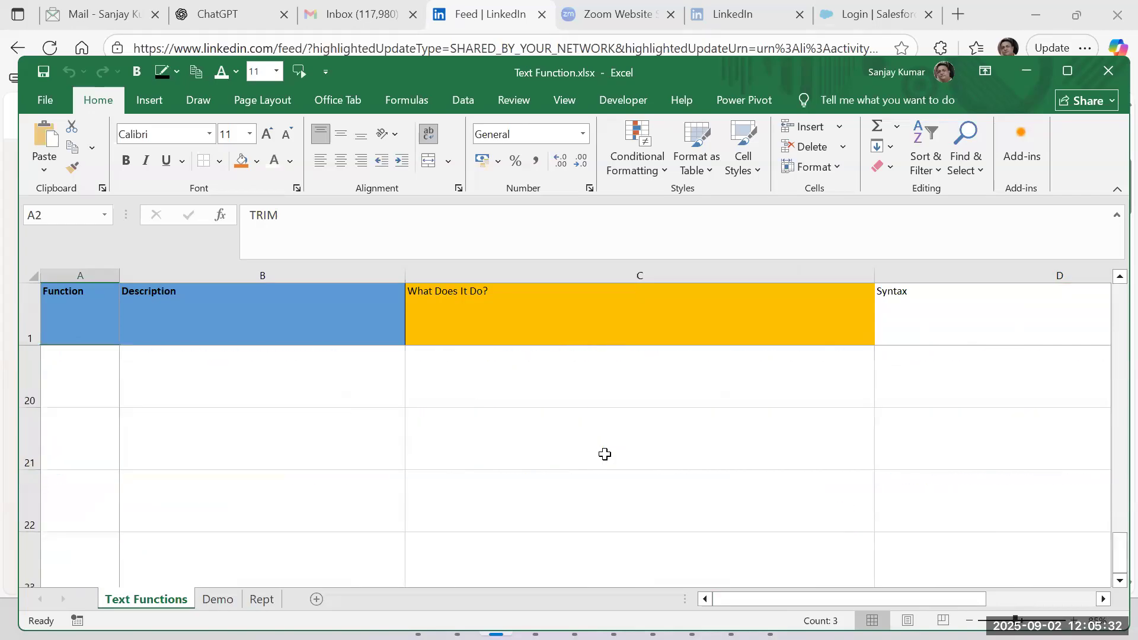
pyautogui.click(217, 599)
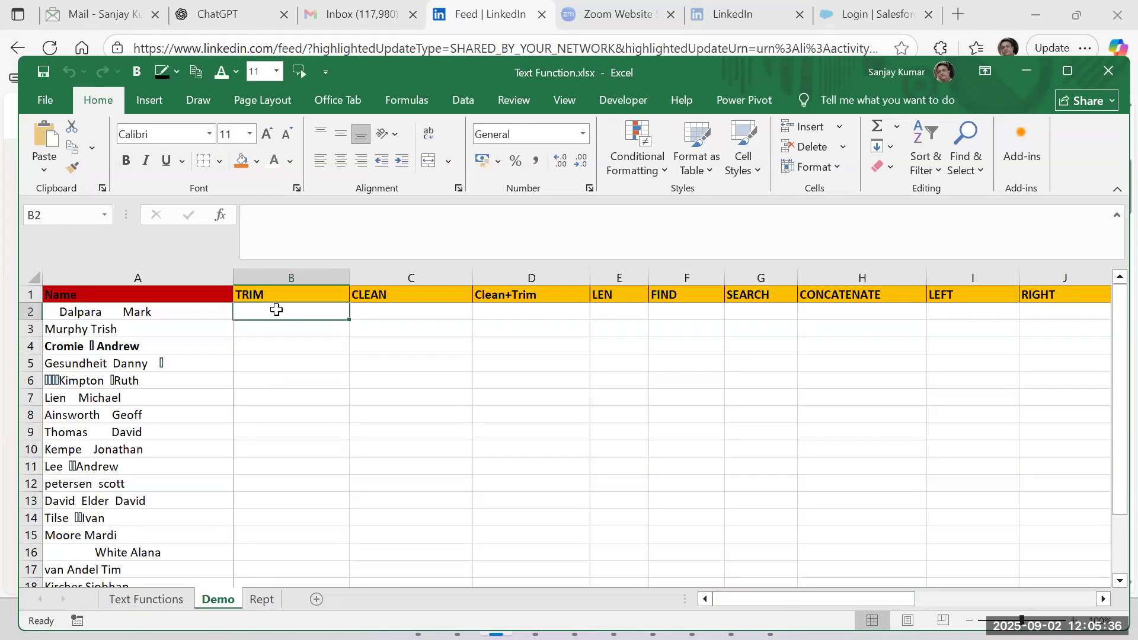
# Try to delete the extra spaces between the two words in cell A2 by hand.
pyautogui.click(132, 312)
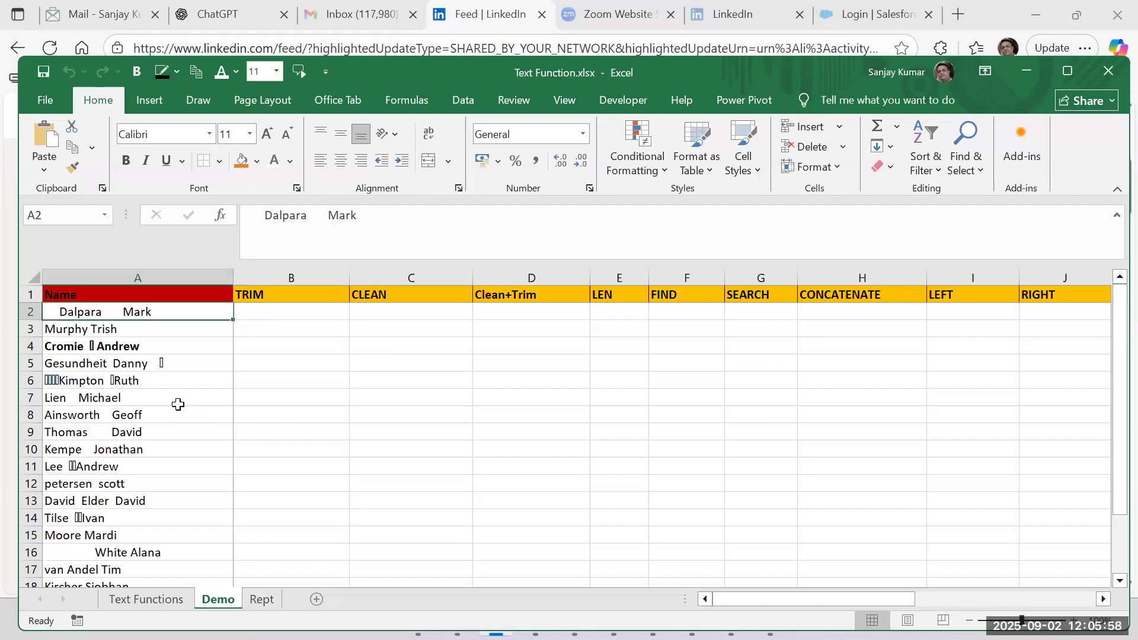
pyautogui.scroll(-4, 178, 406)
pyautogui.scroll(4, 178, 406)
pyautogui.doubleClick(125, 311)
pyautogui.press('BackSpace')
pyautogui.press('BackSpace')
pyautogui.press('BackSpace')
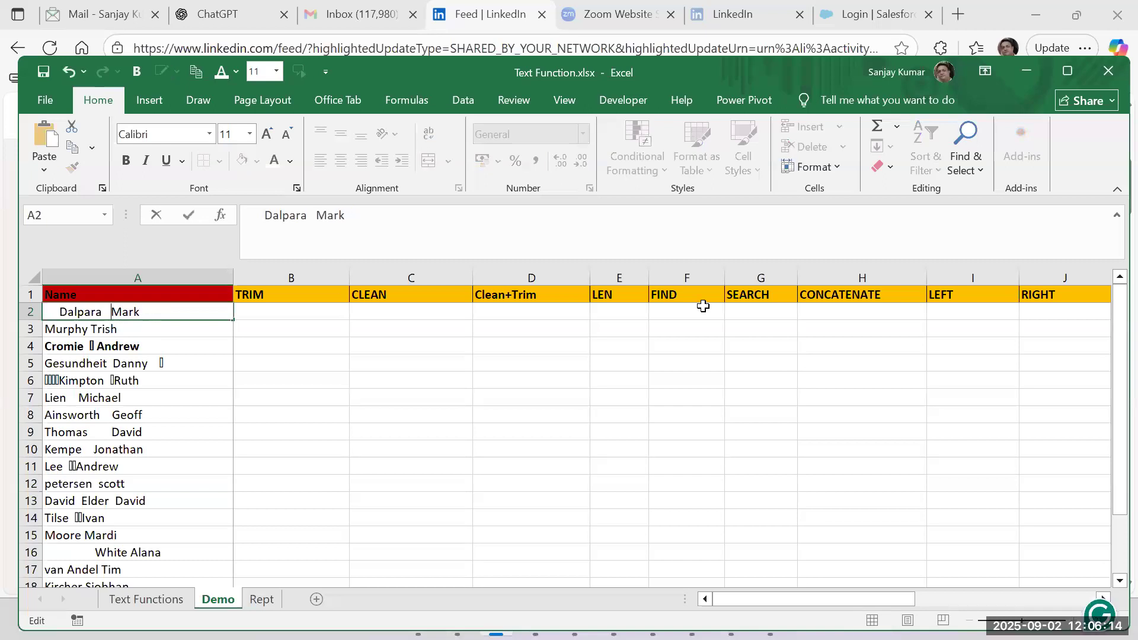
pyautogui.press('Escape')
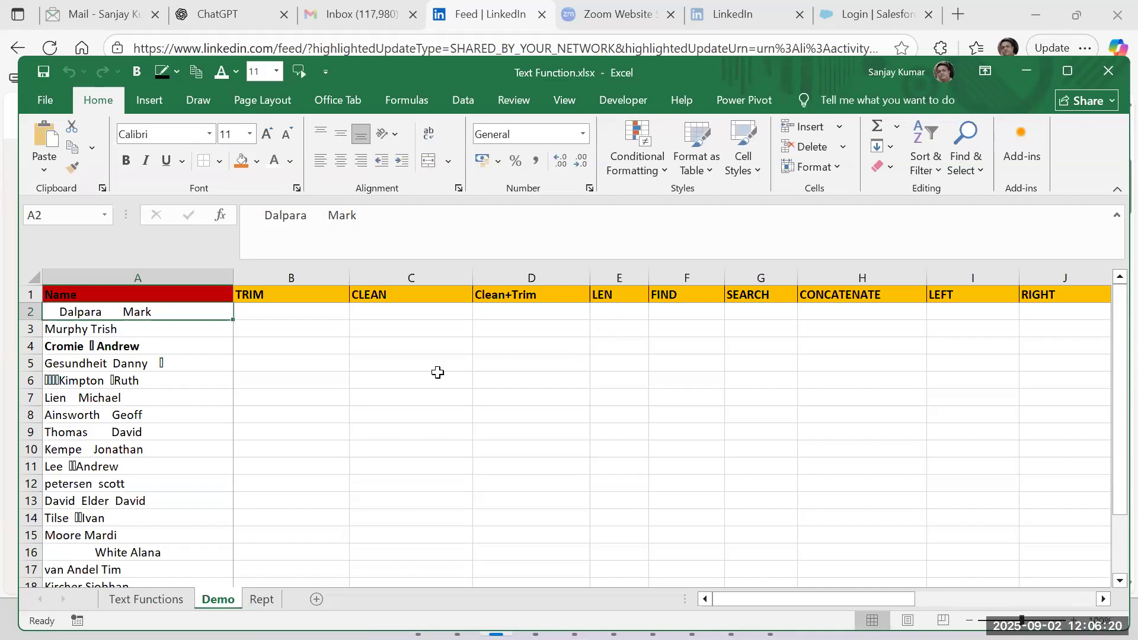
# Examine the trailing and in-between spaces in the name in cell A2, below the Name header.
pyautogui.click(97, 348)
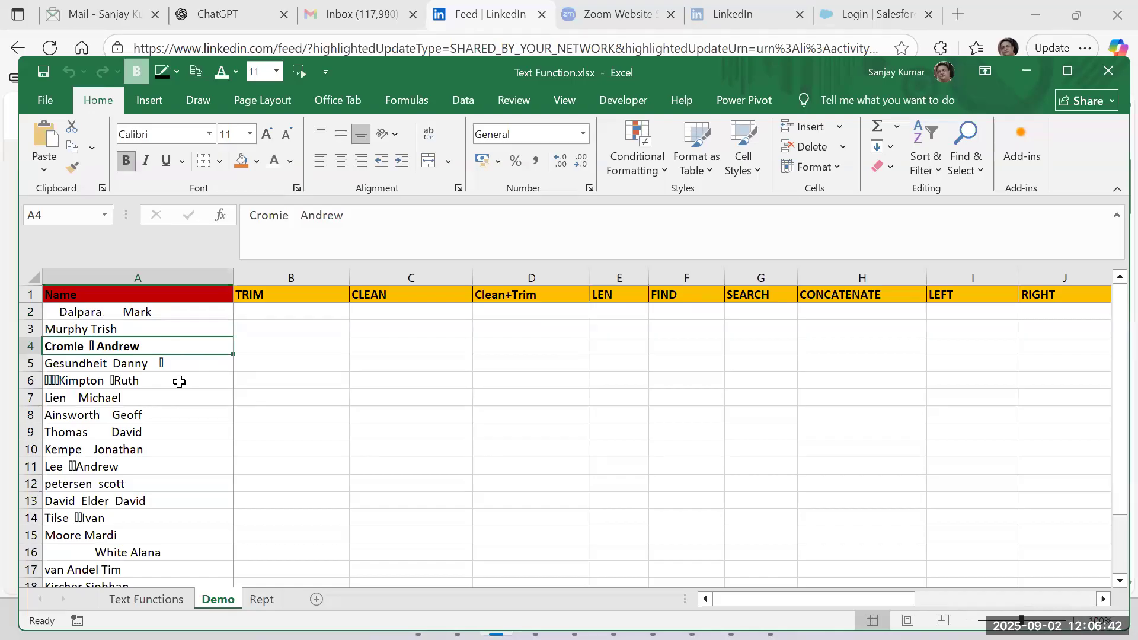
pyautogui.click(119, 314)
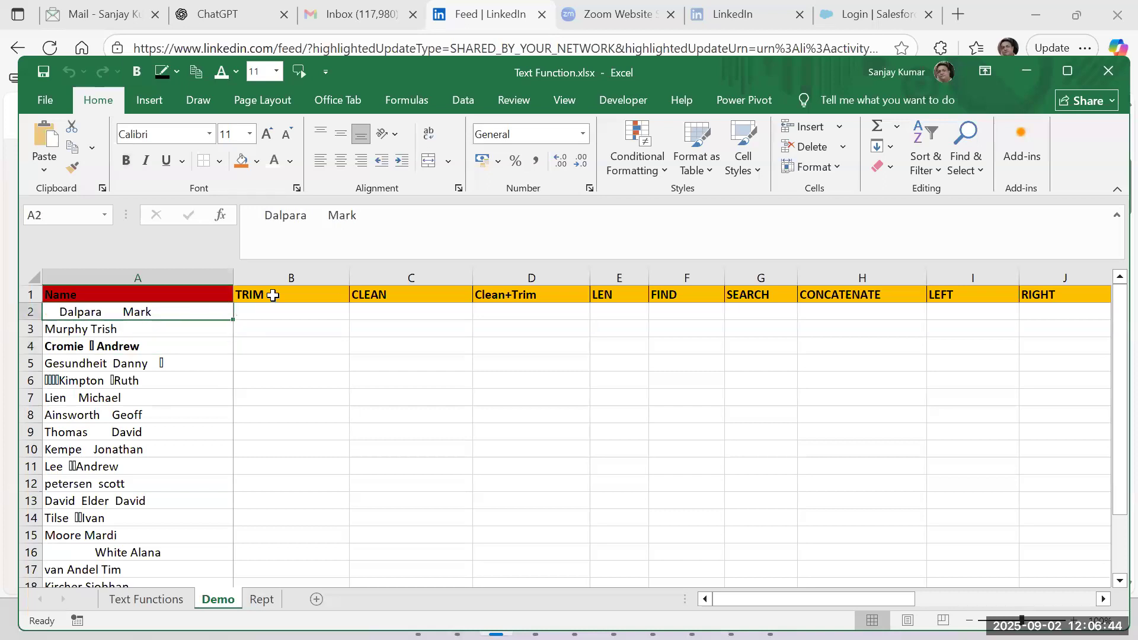
pyautogui.click(273, 295)
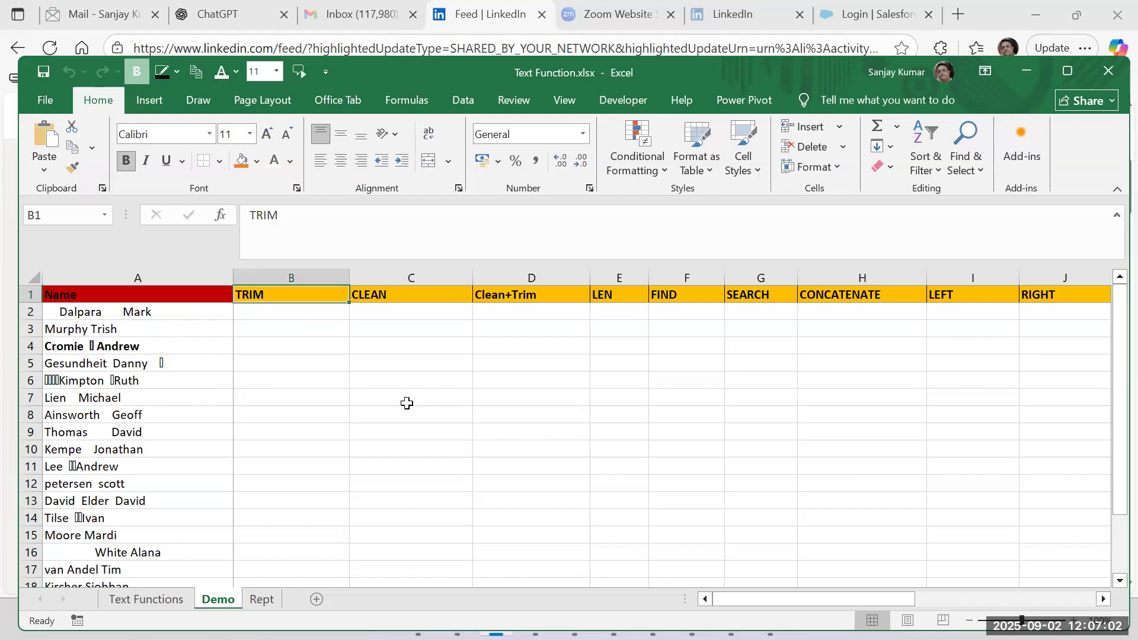
pyautogui.doubleClick(176, 316)
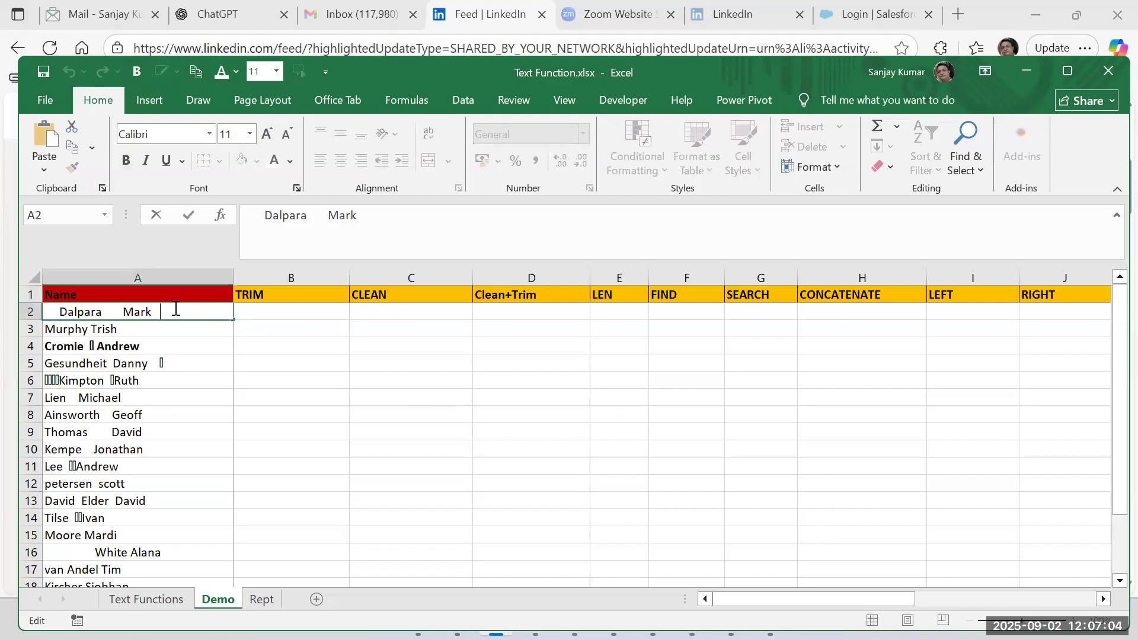
pyautogui.moveTo(153, 310); pyautogui.dragTo(168, 310)
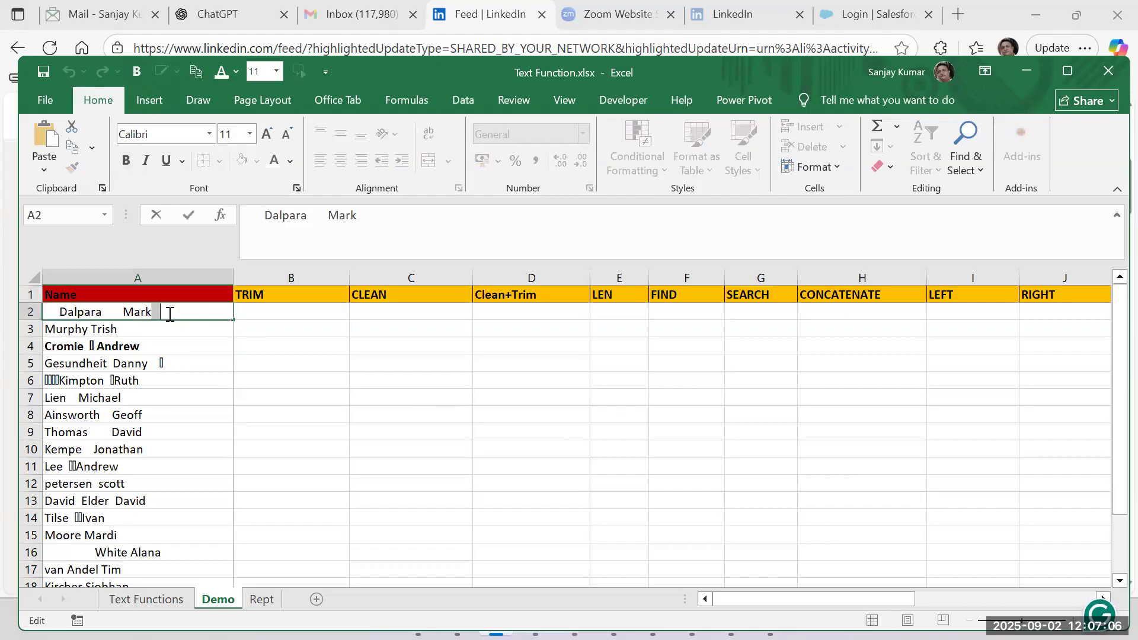
pyautogui.moveTo(58, 312); pyautogui.dragTo(135, 315)
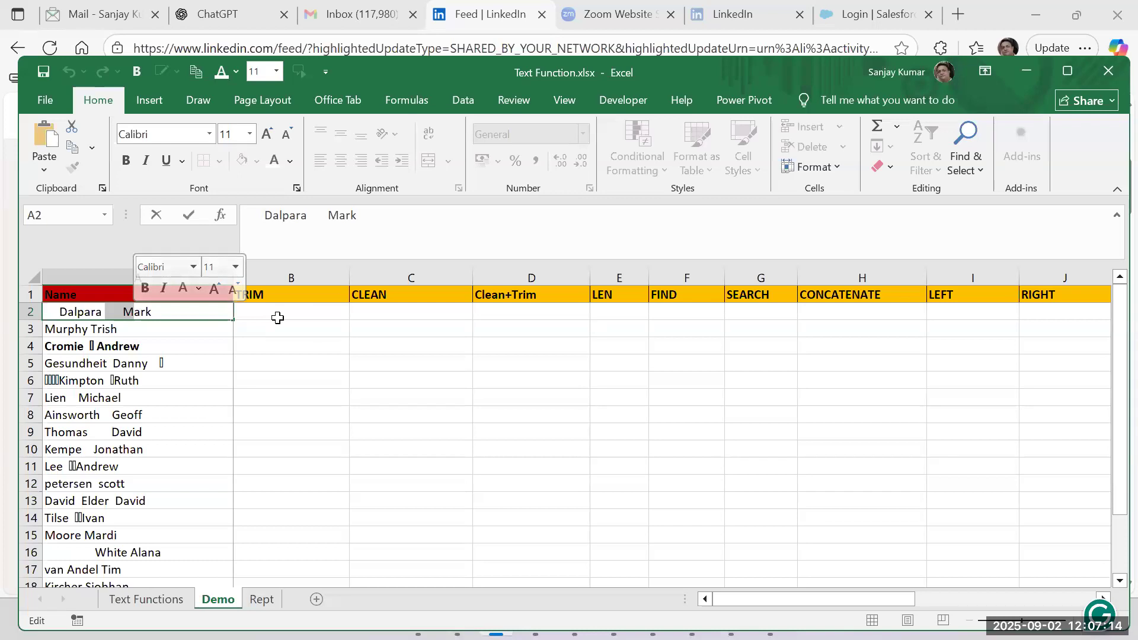
pyautogui.press('Escape')
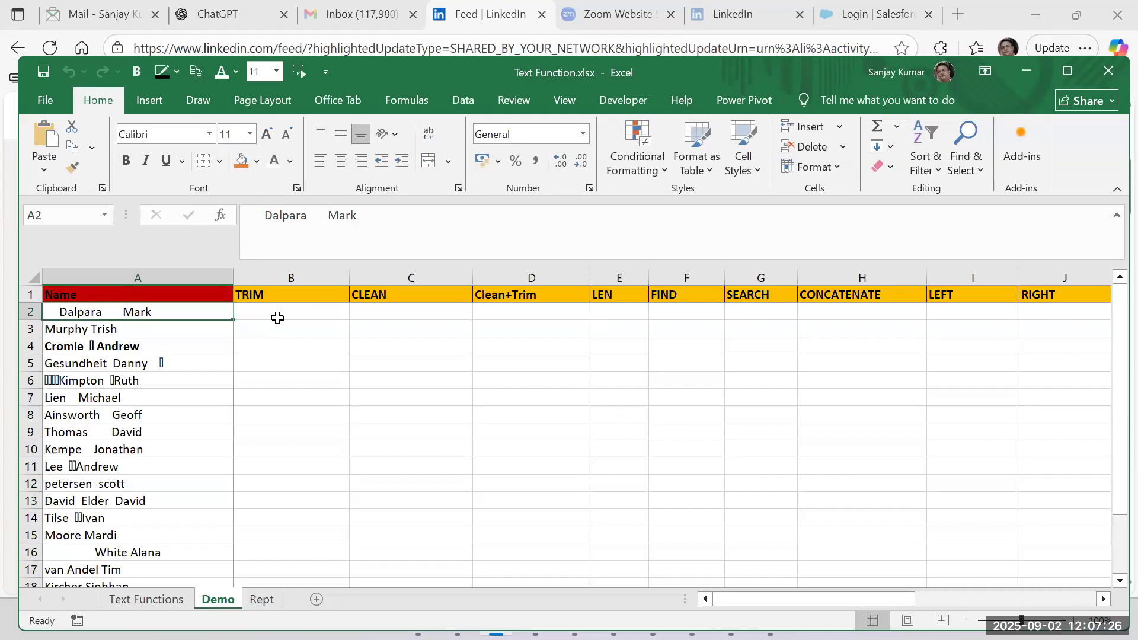
# Enter =TRIM(A2) in cell B2 and fill it down the TRIM column to row 20.
pyautogui.click(278, 318)
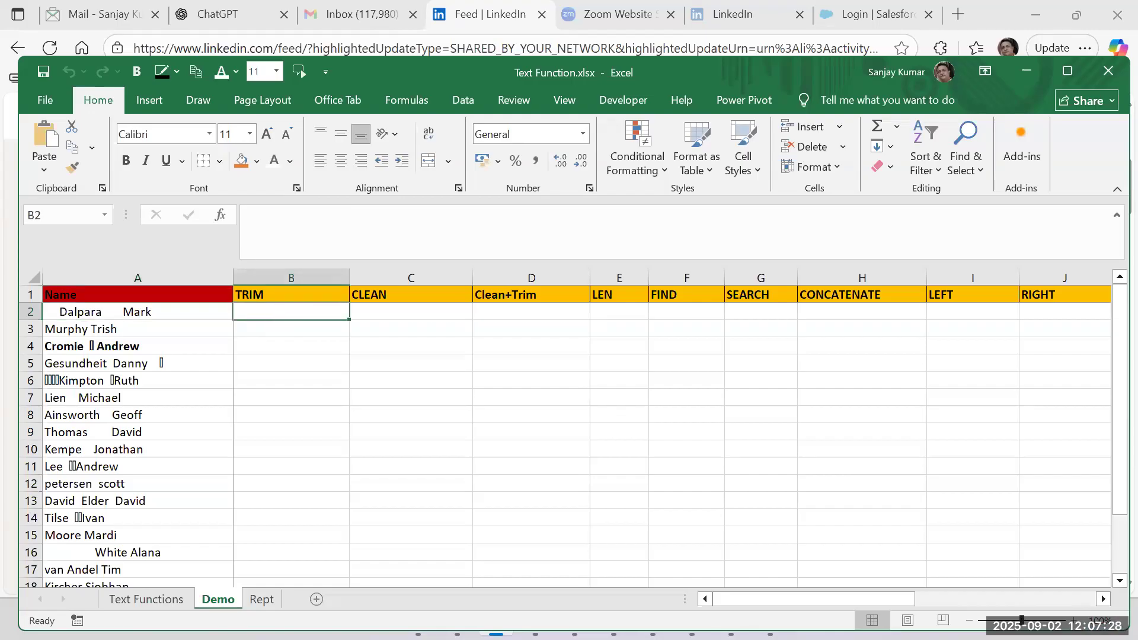
pyautogui.write('=tr')
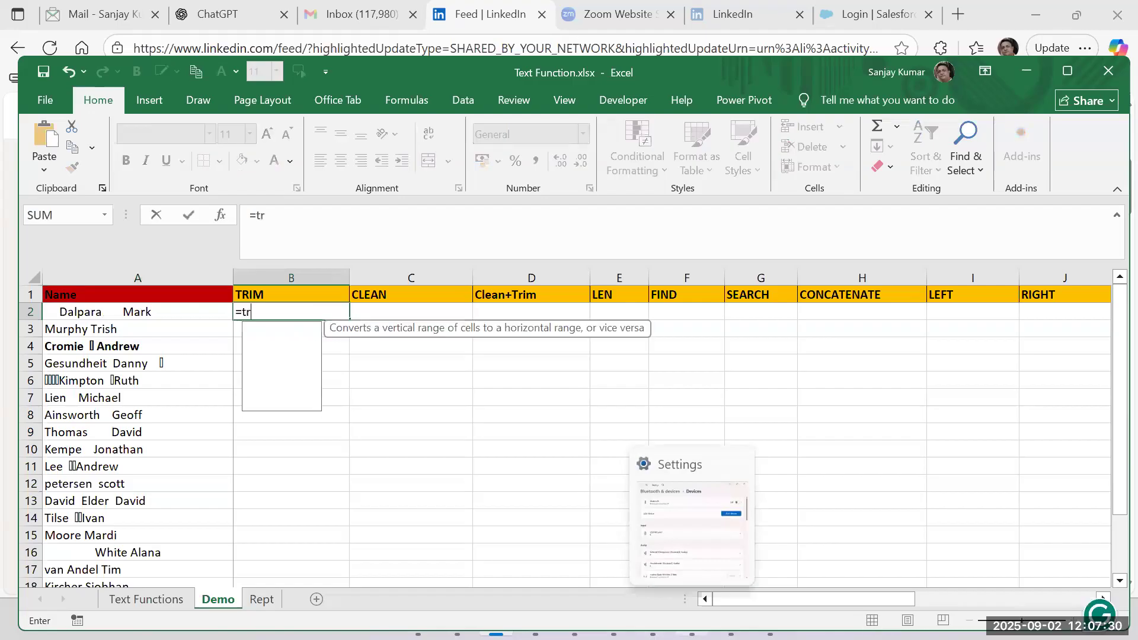
pyautogui.write('im(')
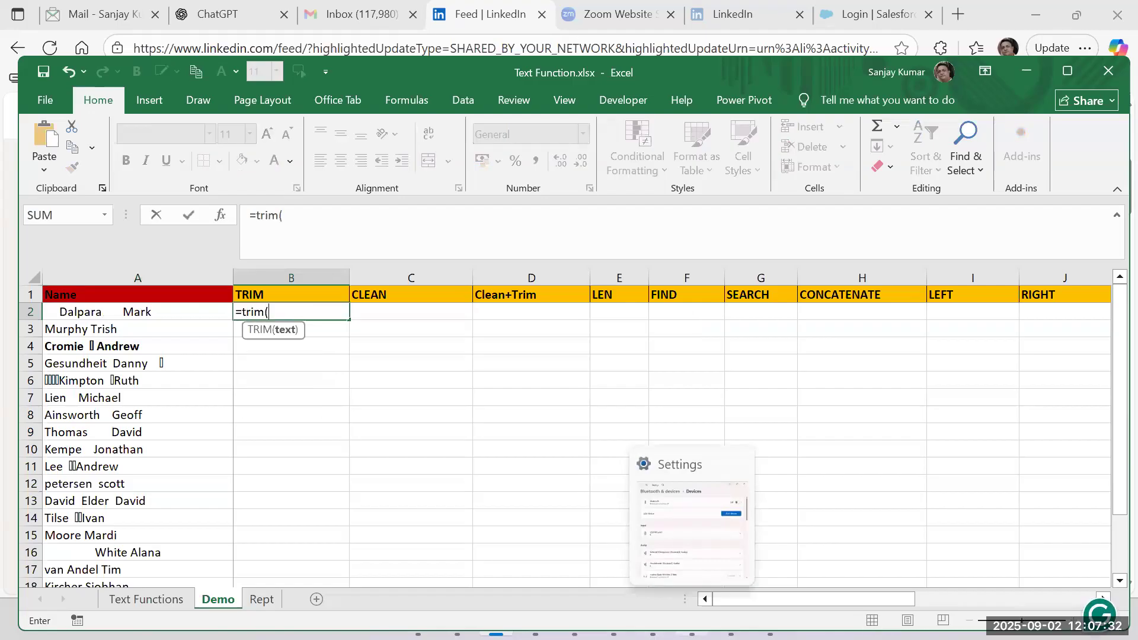
pyautogui.press('Left')
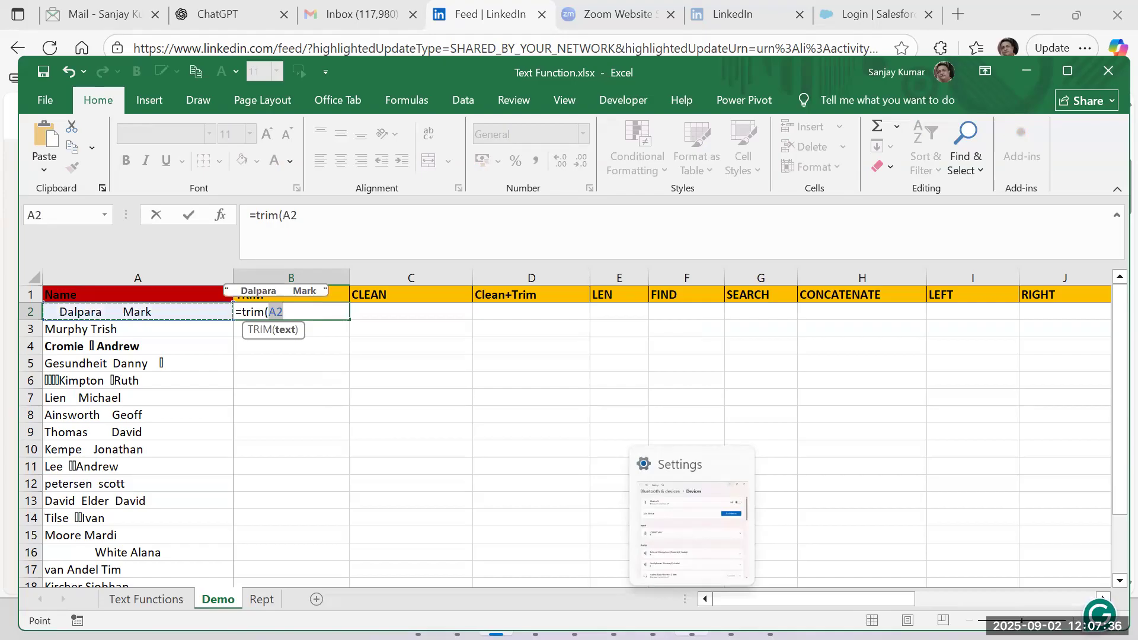
pyautogui.write(')')
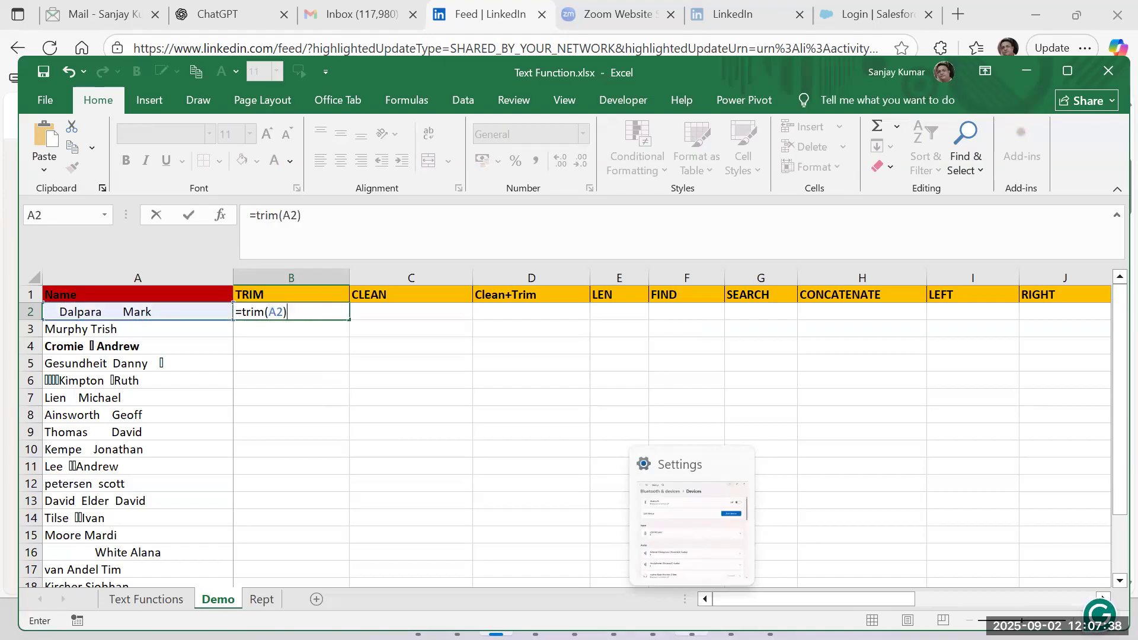
pyautogui.hotkey('ctrl', 'Return')
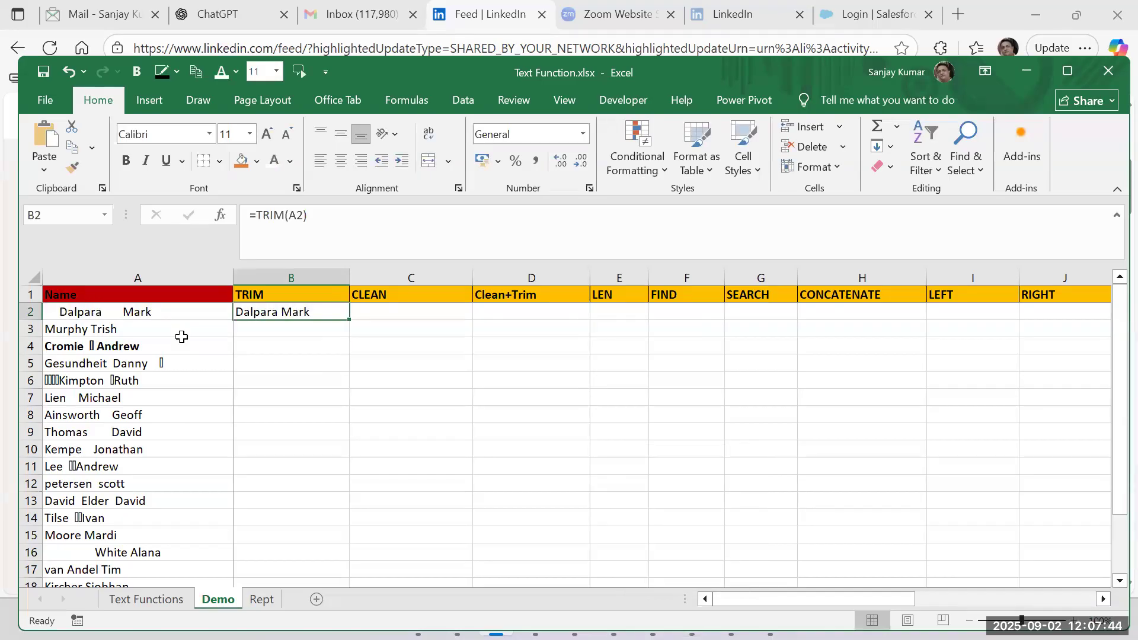
pyautogui.doubleClick(352, 321)
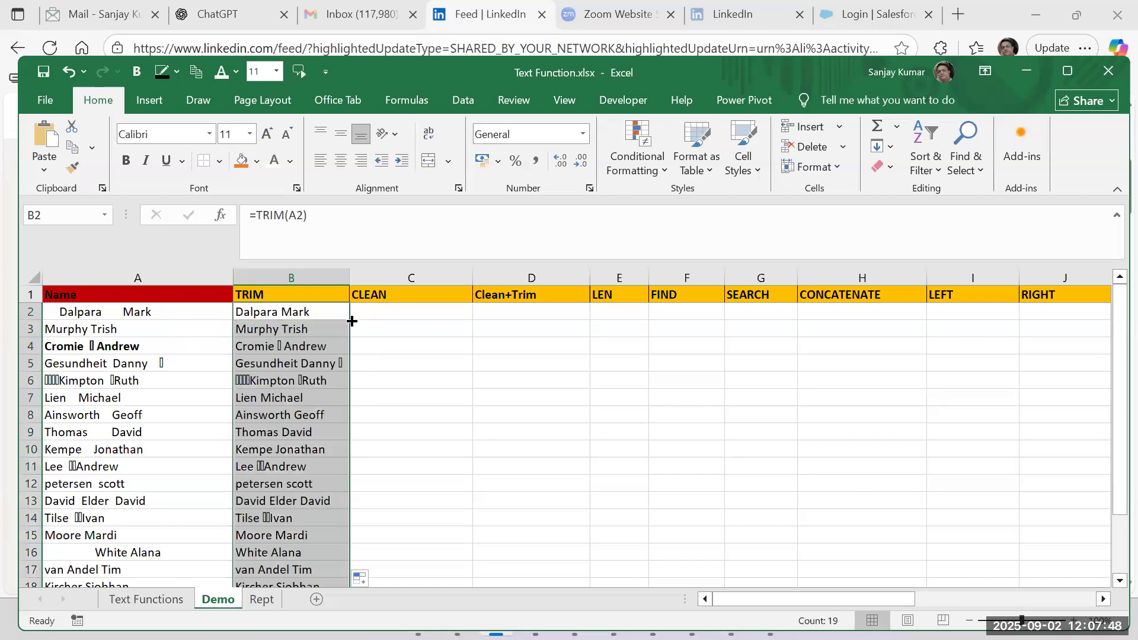
# Inspect the source text in cells A14, A11, A2 and A3 for extra spaces and compare it with the TRIM column.
pyautogui.scroll(-2, 272, 472)
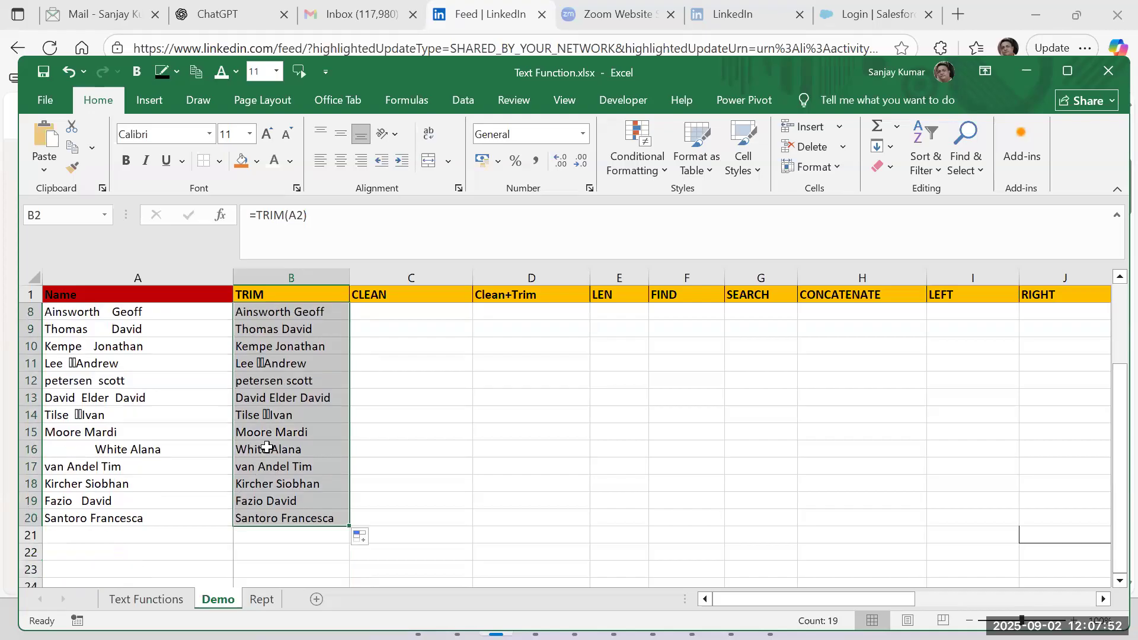
pyautogui.doubleClick(168, 414)
pyautogui.click(151, 399)
pyautogui.doubleClick(161, 363)
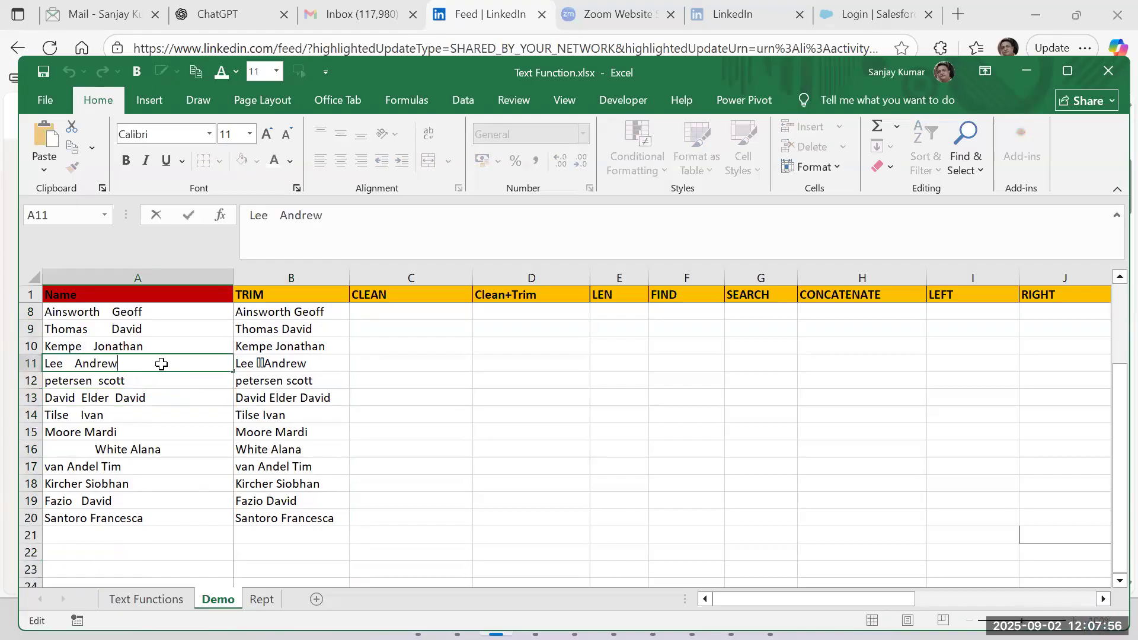
pyautogui.scroll(2, 185, 355)
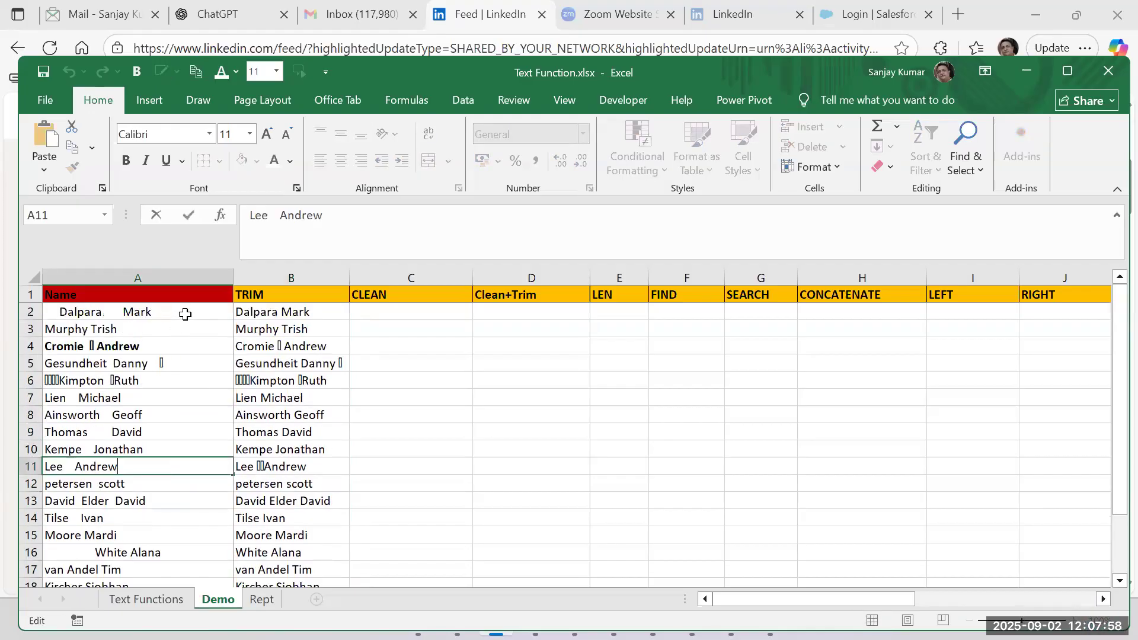
pyautogui.click(182, 313)
pyautogui.doubleClick(158, 311)
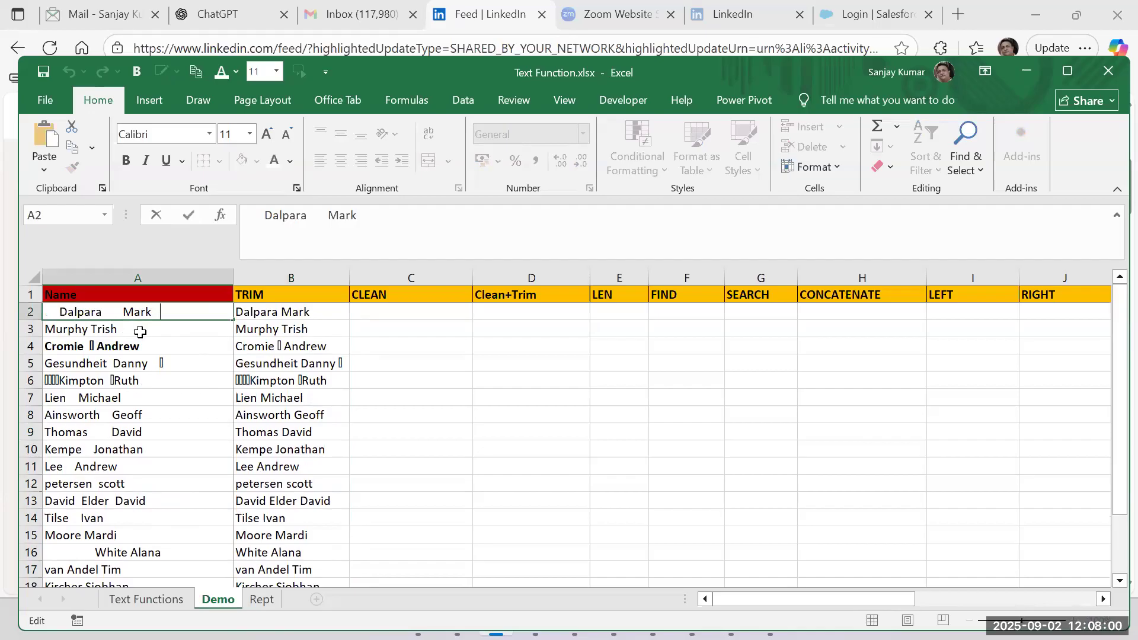
pyautogui.click(140, 332)
pyautogui.doubleClick(128, 328)
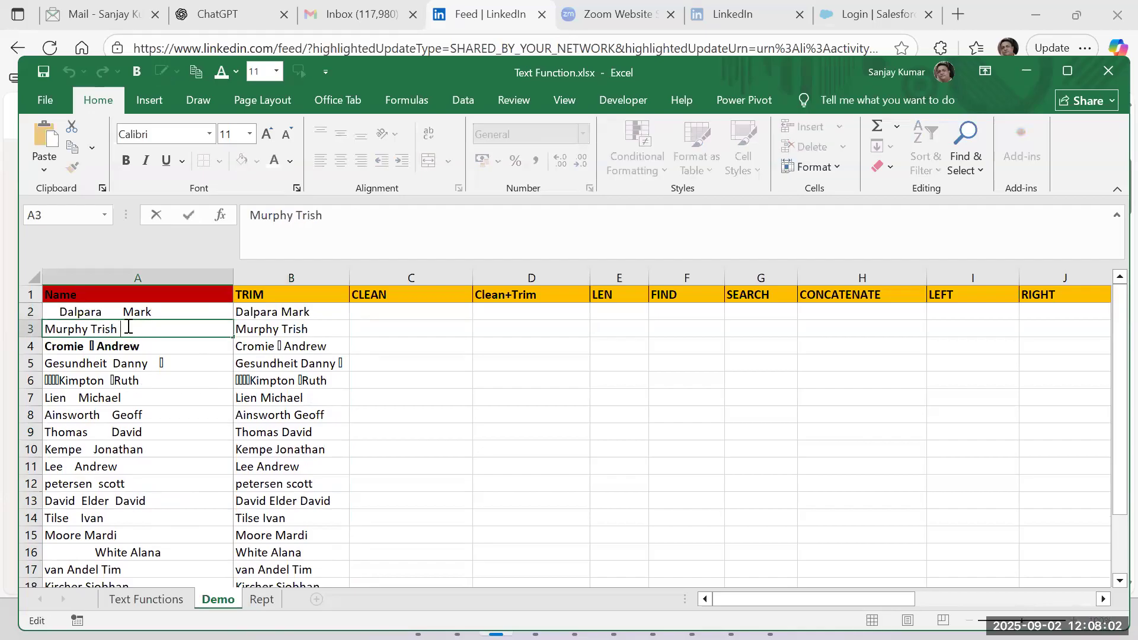
pyautogui.press('Escape')
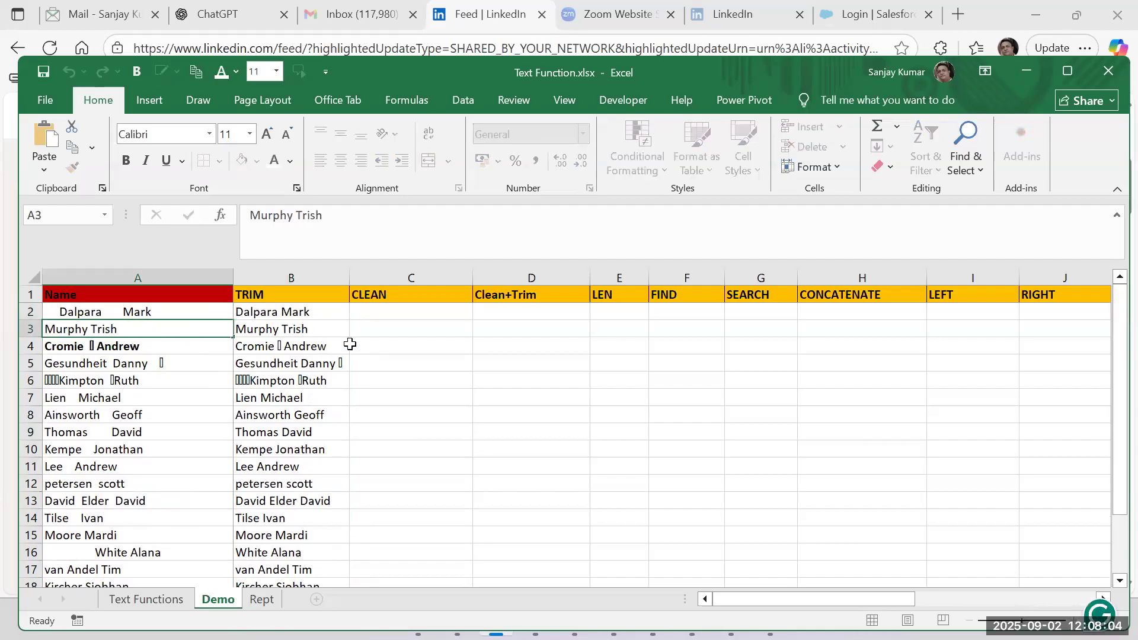
pyautogui.click(337, 330)
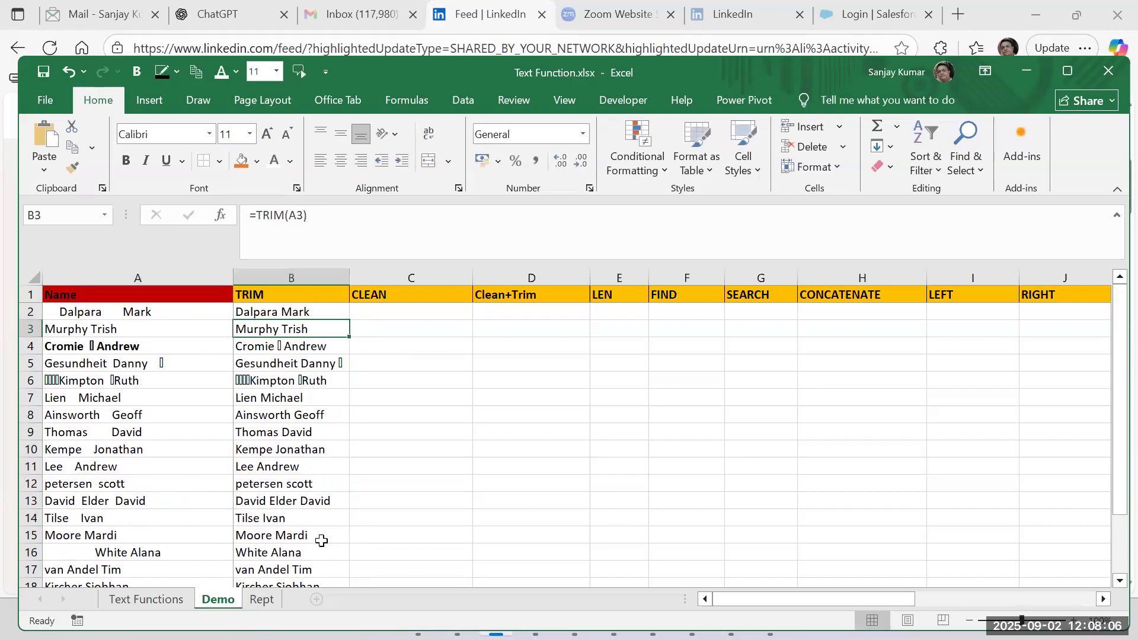
pyautogui.scroll(-4, 322, 541)
pyautogui.scroll(4, 320, 538)
# Enter =CLEAN(A2) in cell C2 under the CLEAN header.
pyautogui.click(363, 313)
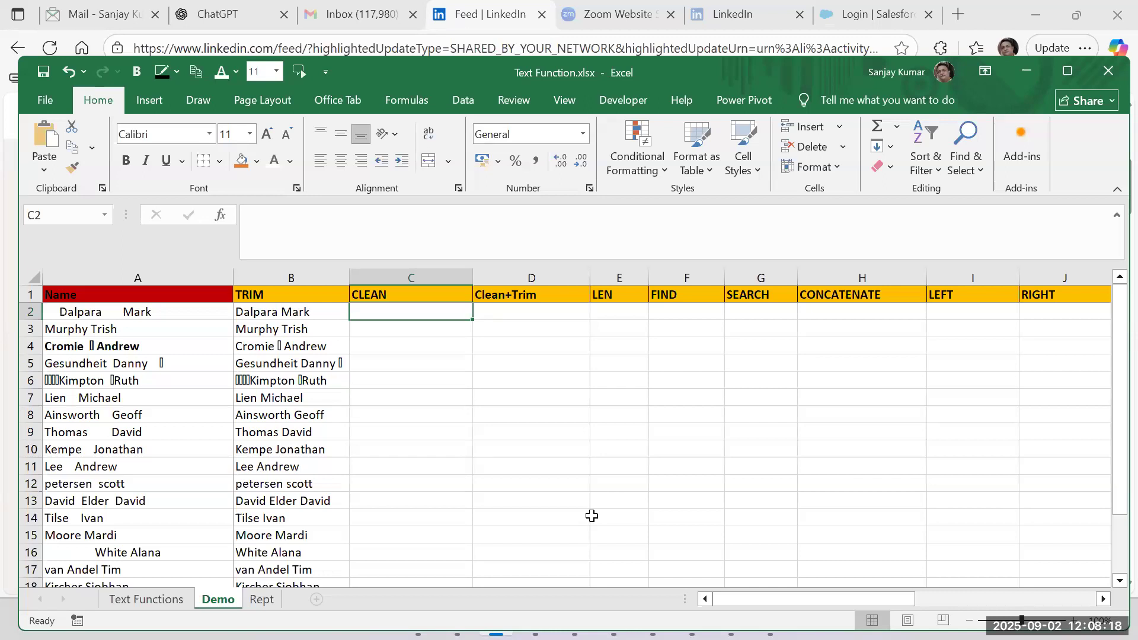
pyautogui.write('=c')
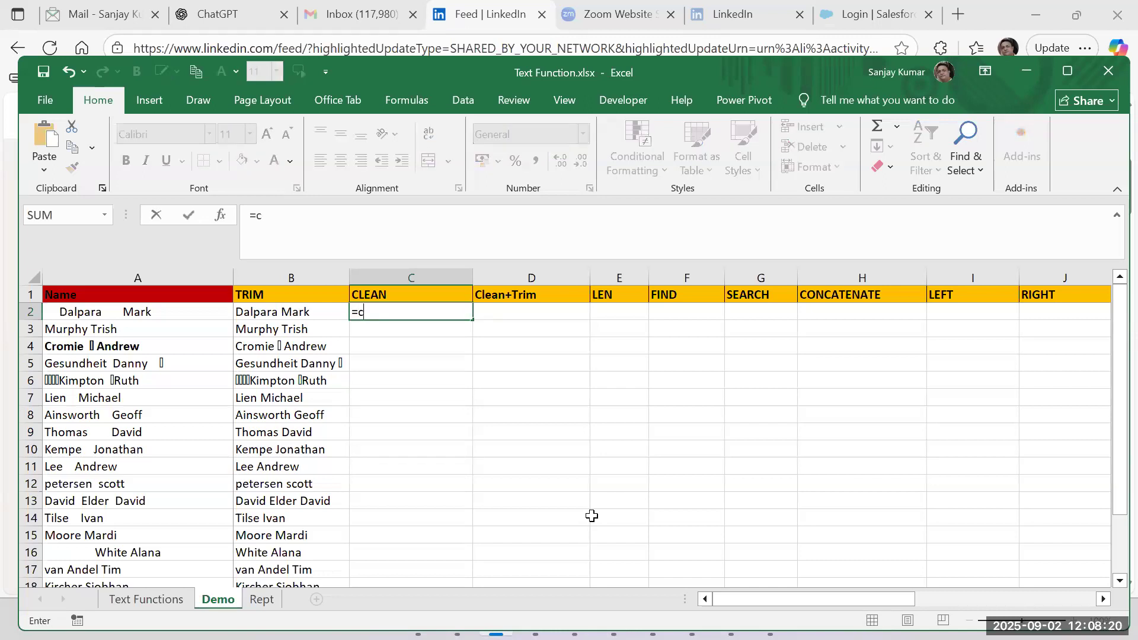
pyautogui.write('lean(')
pyautogui.press('Left')
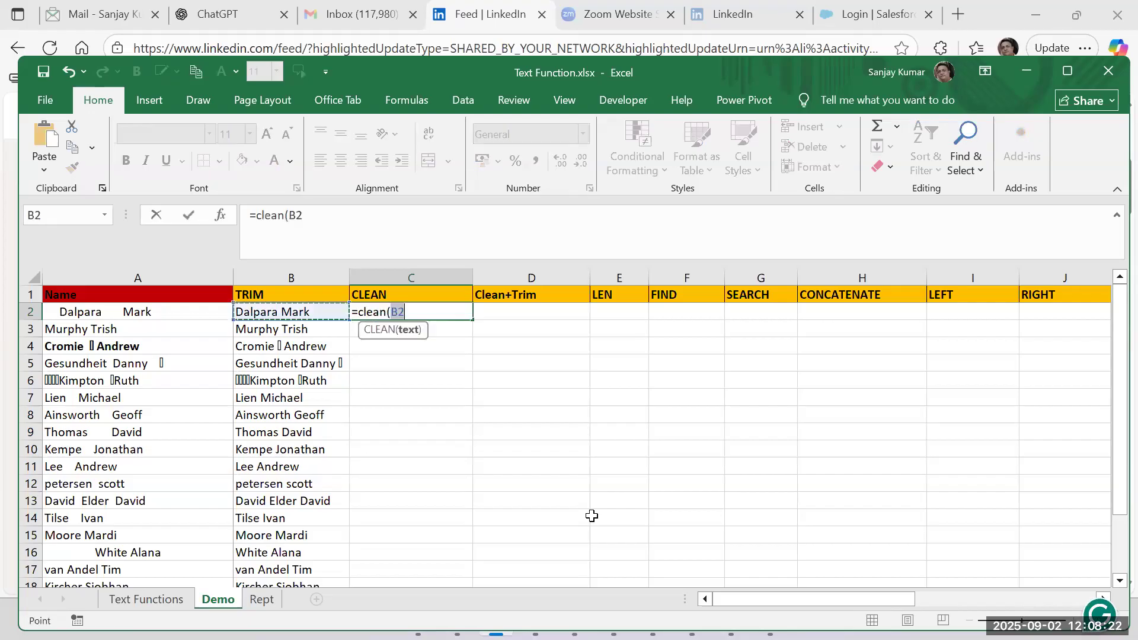
pyautogui.press('Left')
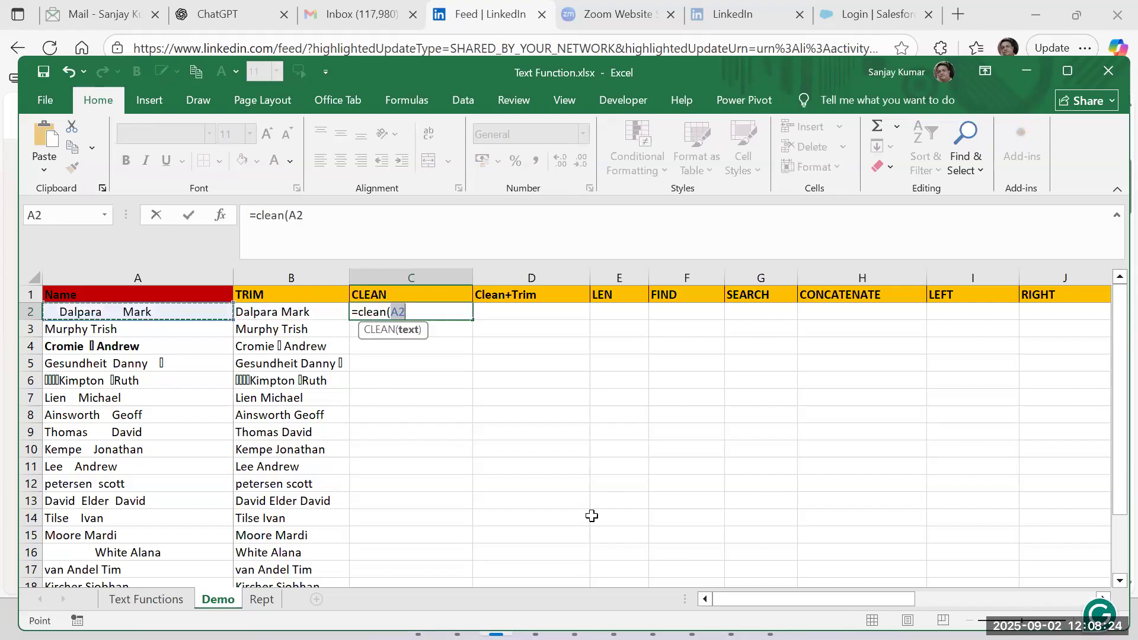
pyautogui.write(')')
pyautogui.press('Return')
# Fill the CLEAN formula from C2 down to row 20 and select the original name in A2 for comparison.
pyautogui.press('Up')
pyautogui.press('Left')
pyautogui.hotkey('ctrl', 'Down')
pyautogui.press('Right')
pyautogui.hotkey('ctrl', 'shift', 'Up')
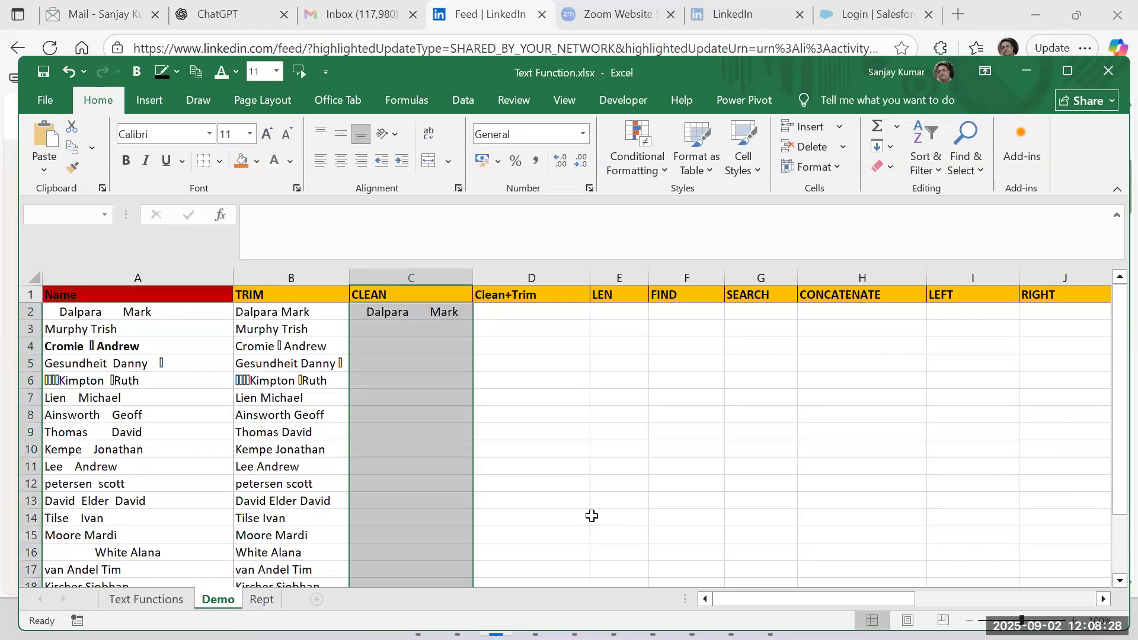
pyautogui.hotkey('ctrl', 'd')
pyautogui.hotkey('ctrl', 'Up')
pyautogui.press('Down')
pyautogui.press('Down')
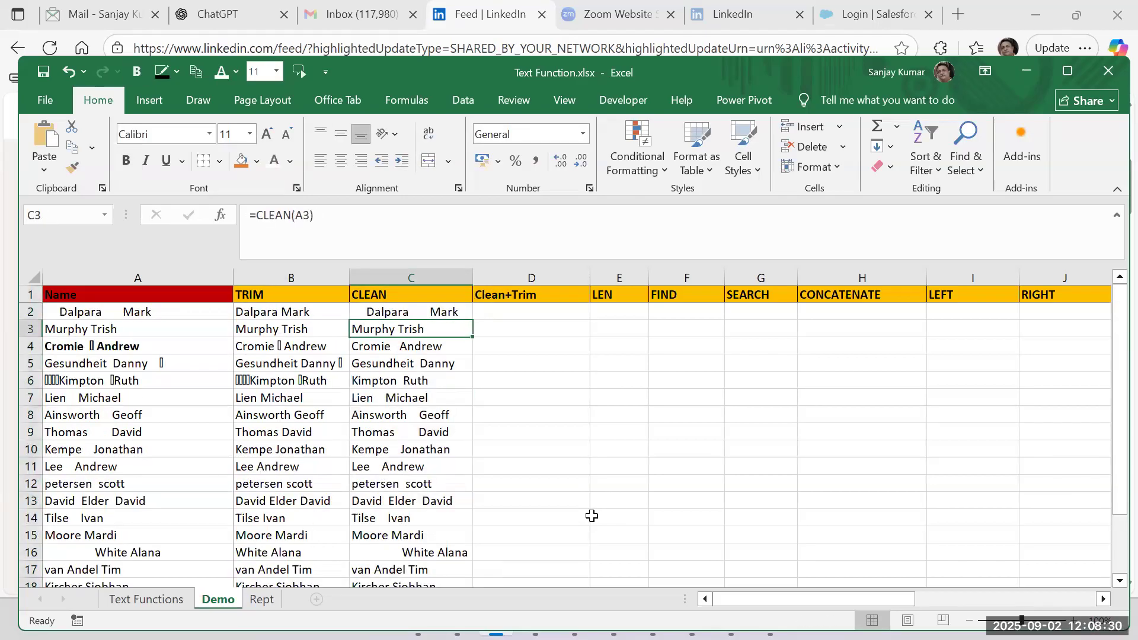
pyautogui.click(115, 311)
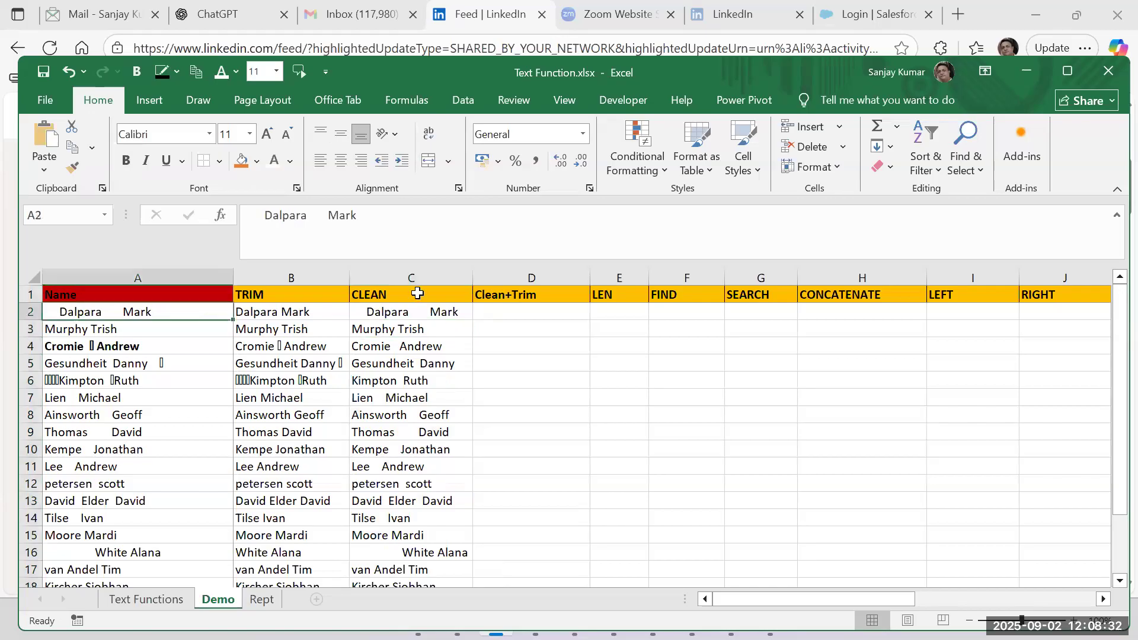
# Inspect the source text in A4 for nonprintable characters and compare it with the CLEAN result in C4 and the rows below.
pyautogui.click(91, 347)
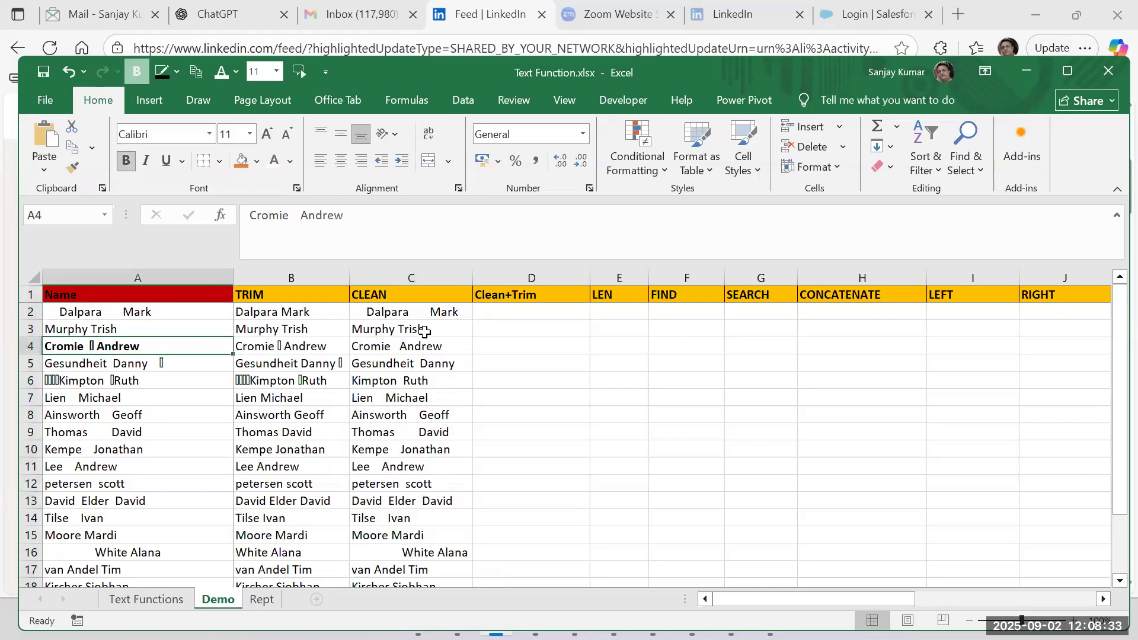
pyautogui.doubleClick(92, 347)
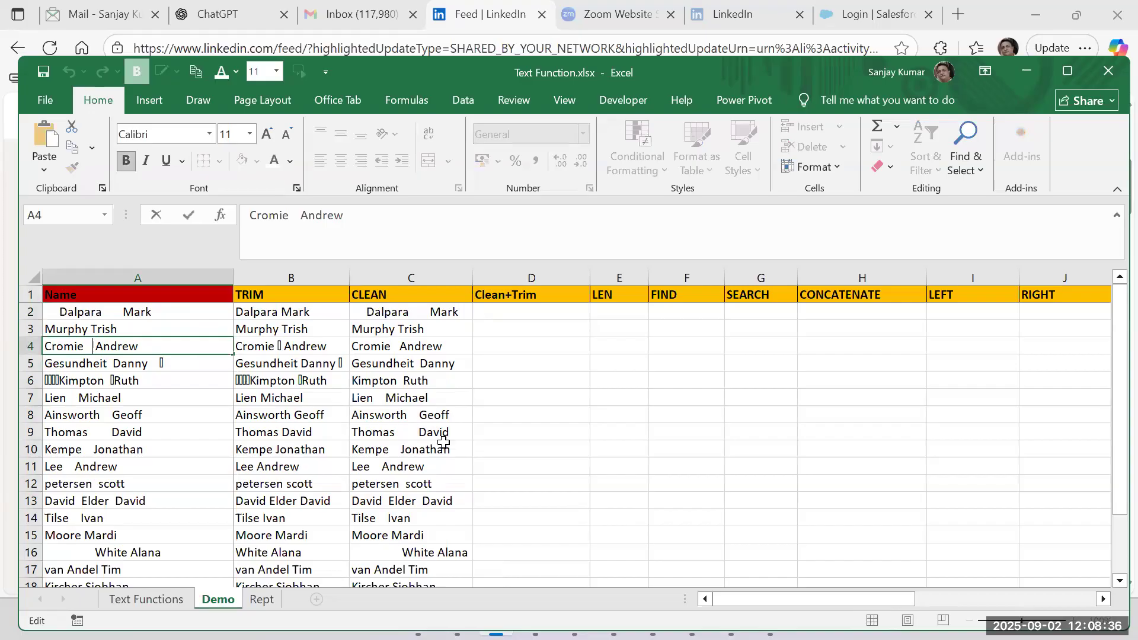
pyautogui.press('Escape')
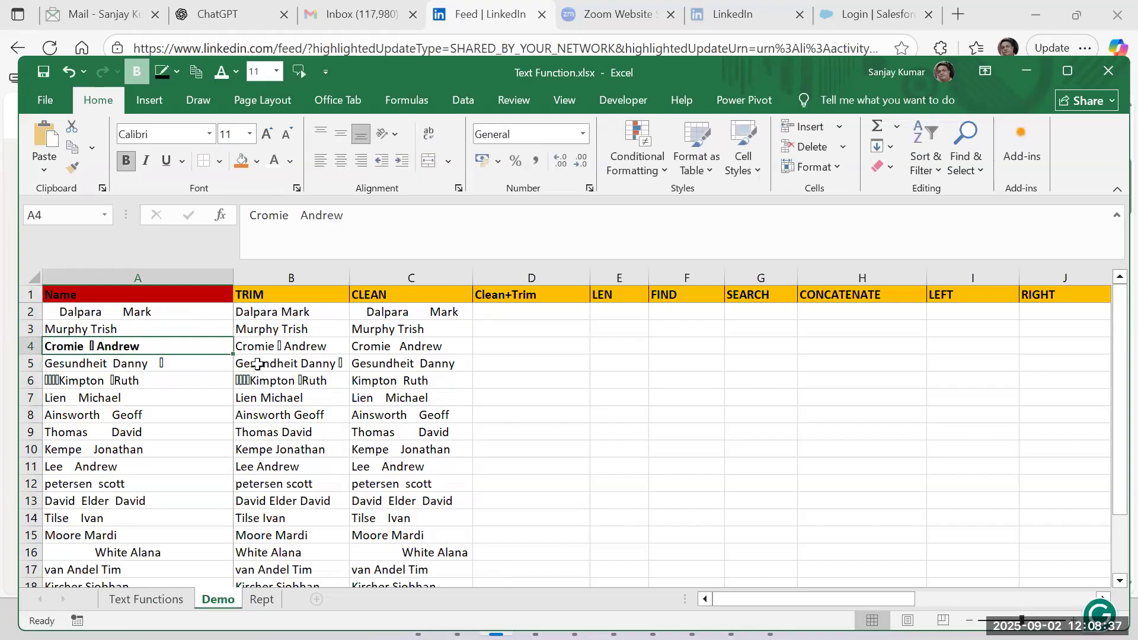
pyautogui.click(409, 348)
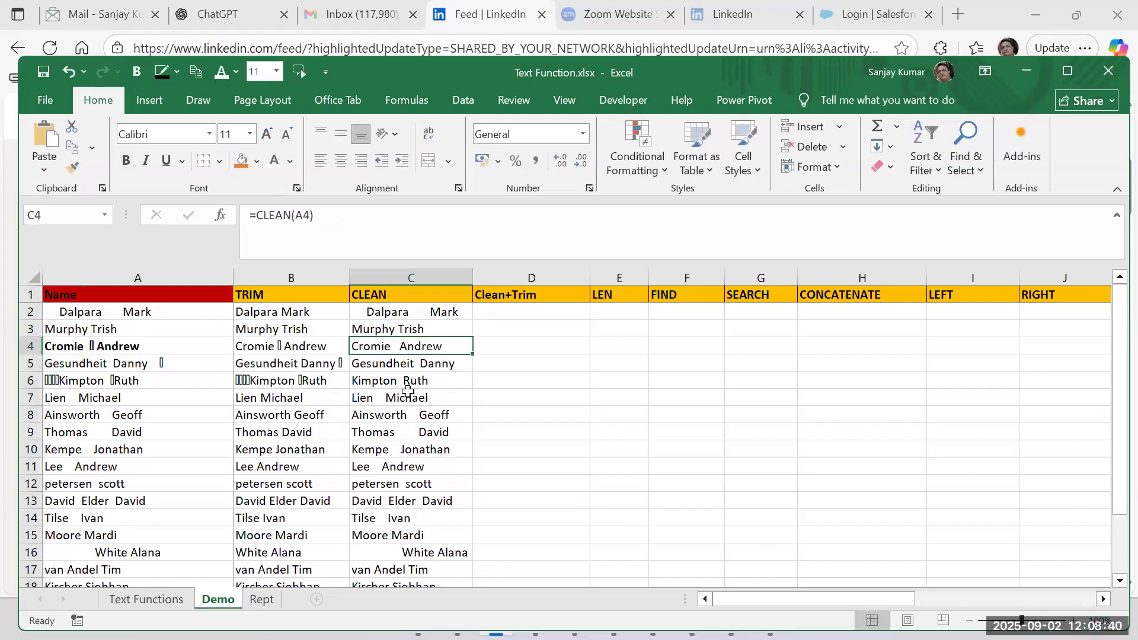
pyautogui.scroll(-3, 113, 456)
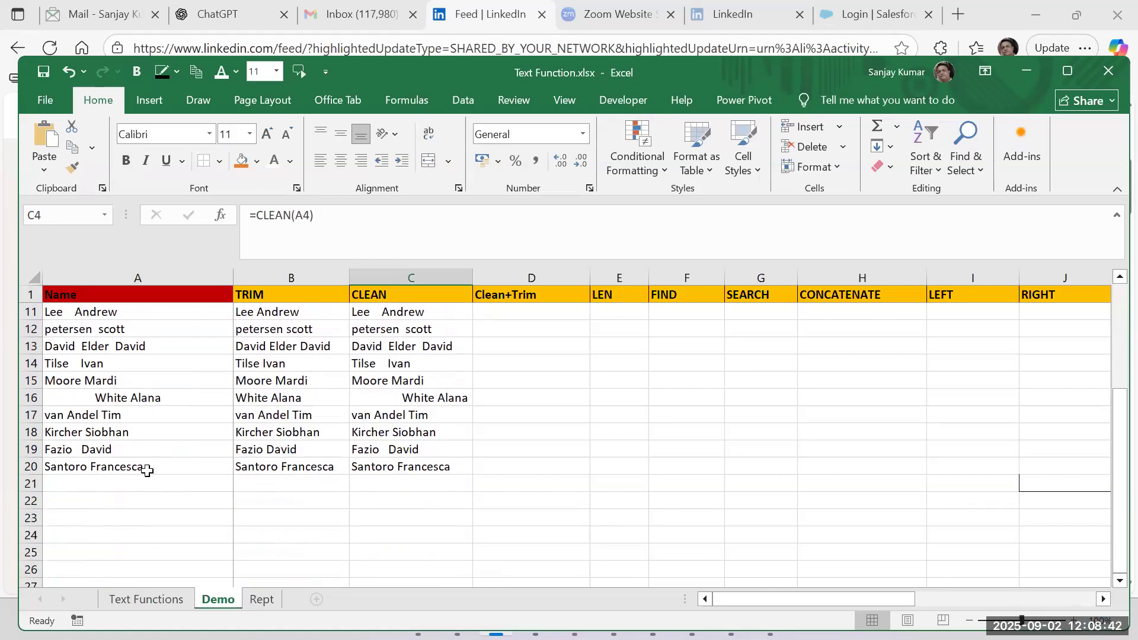
pyautogui.scroll(3, 147, 468)
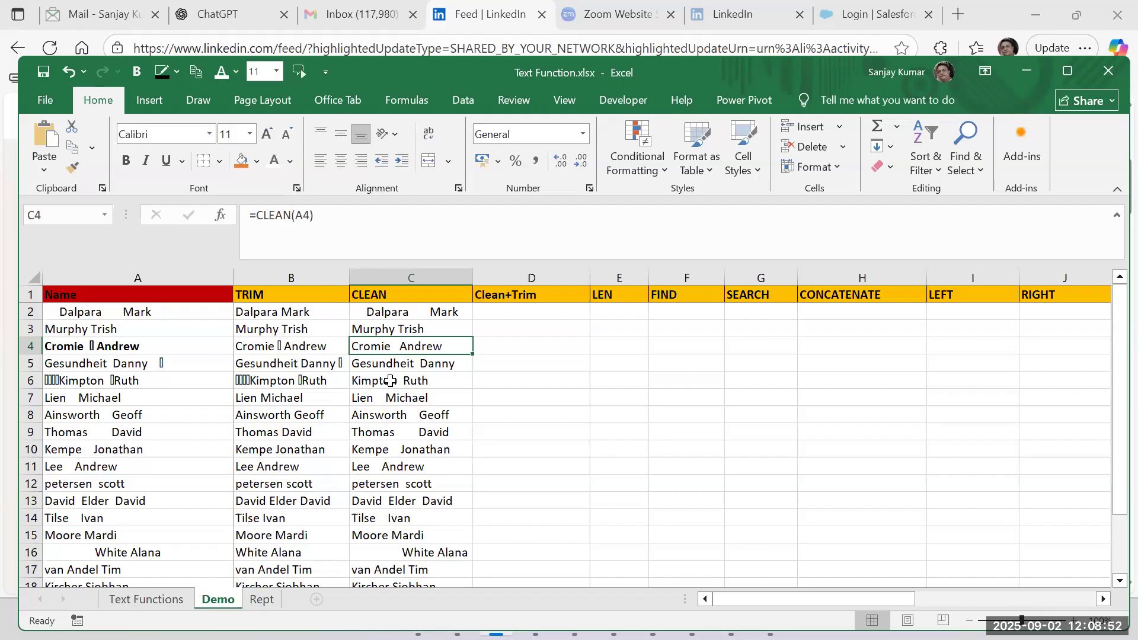
# Enter =CLEAN(TRIM(A2)) in cell D2 and fill it down the Clean+Trim column to row 20.
pyautogui.click(519, 312)
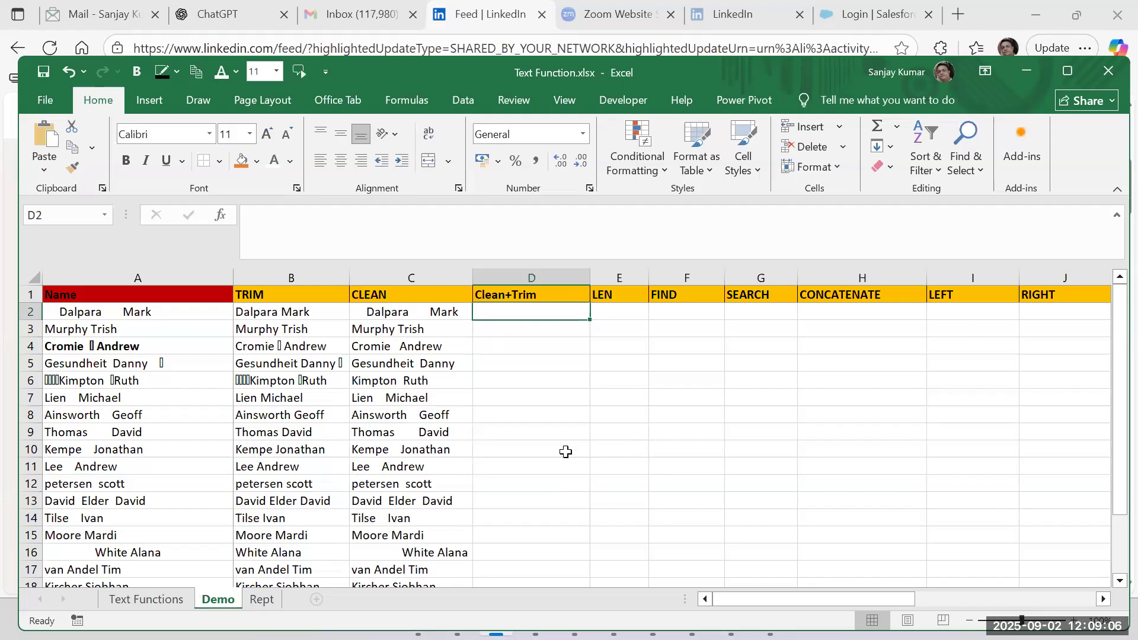
pyautogui.write('=')
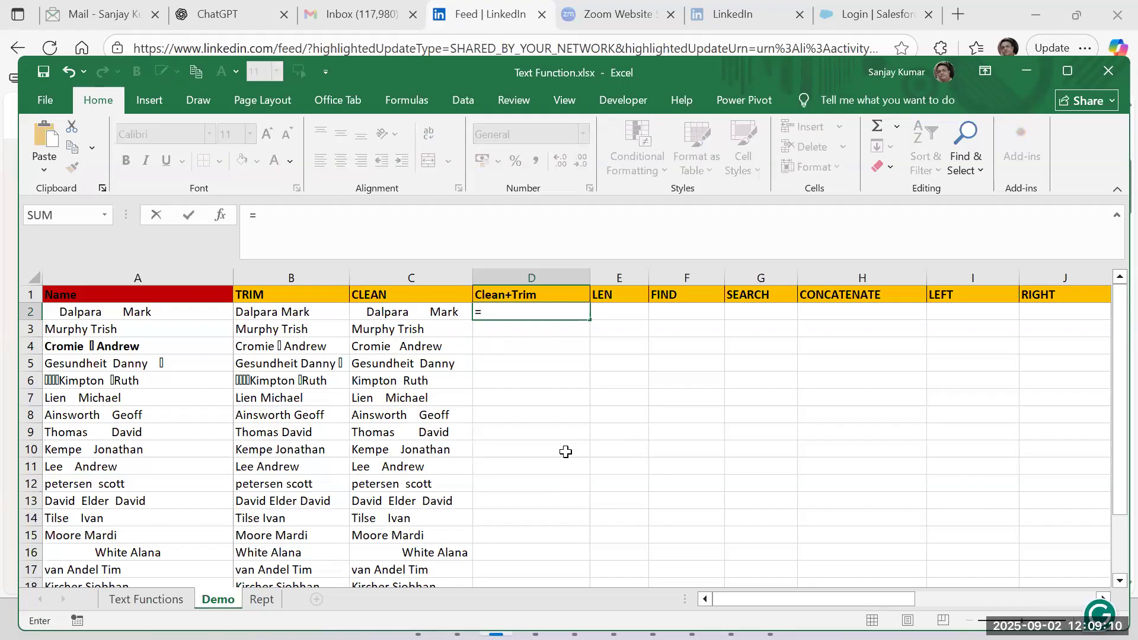
pyautogui.write('clean')
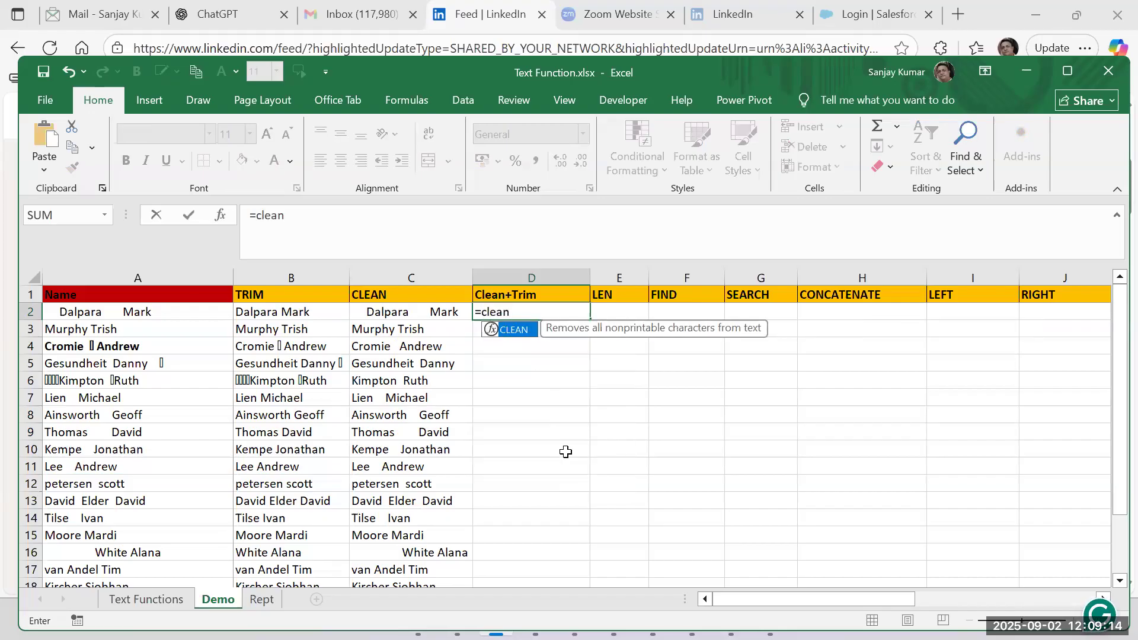
pyautogui.write('(')
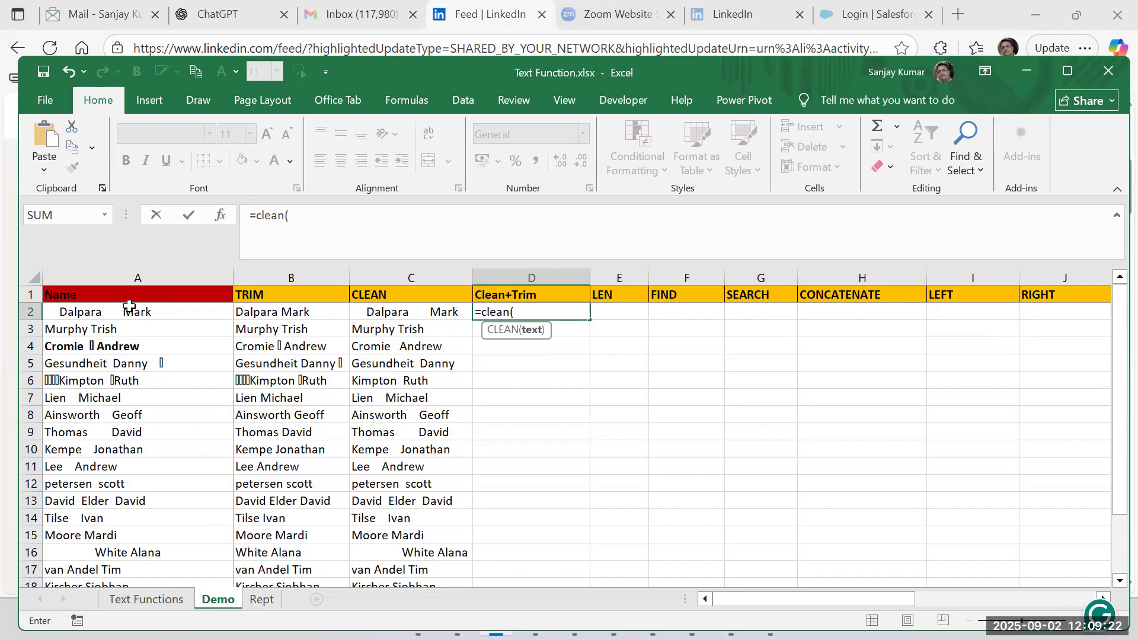
pyautogui.write('trim')
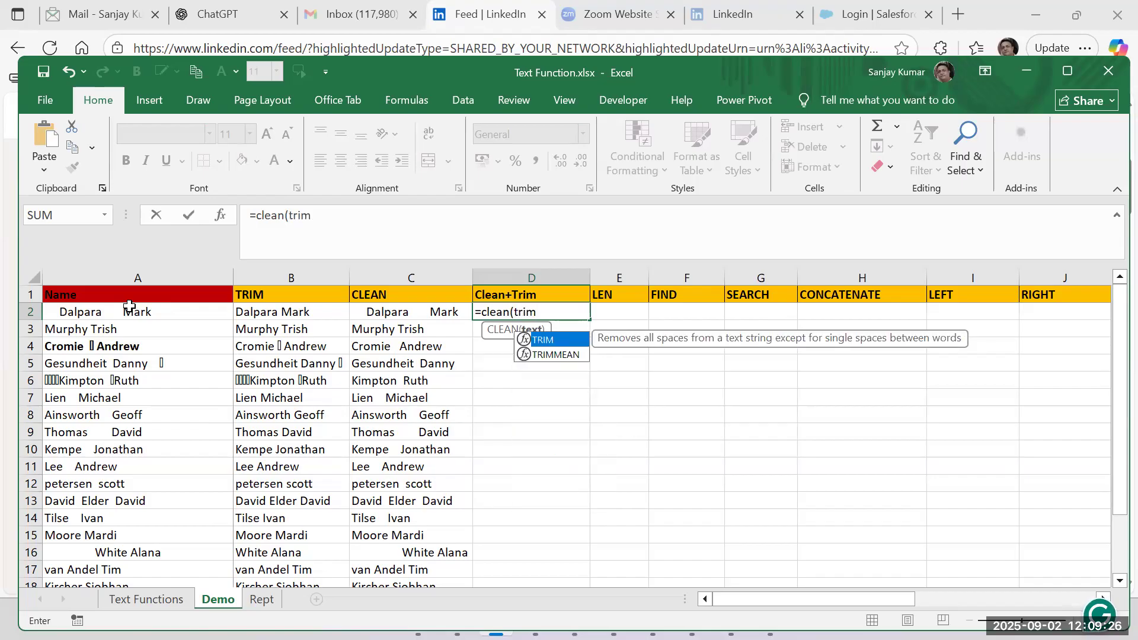
pyautogui.write('(')
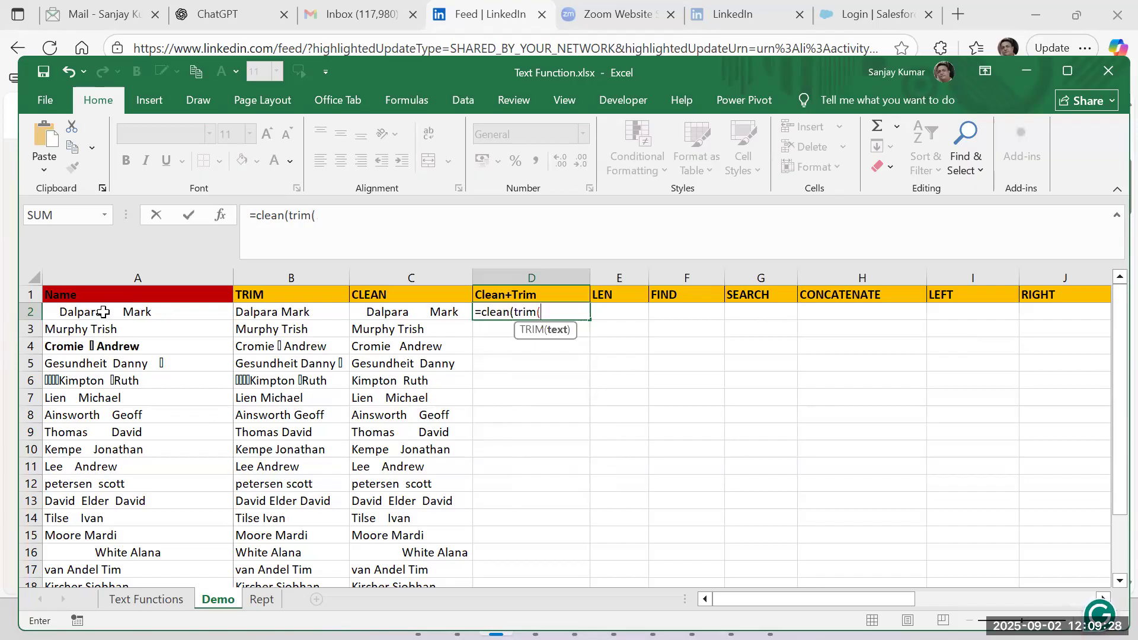
pyautogui.click(103, 312)
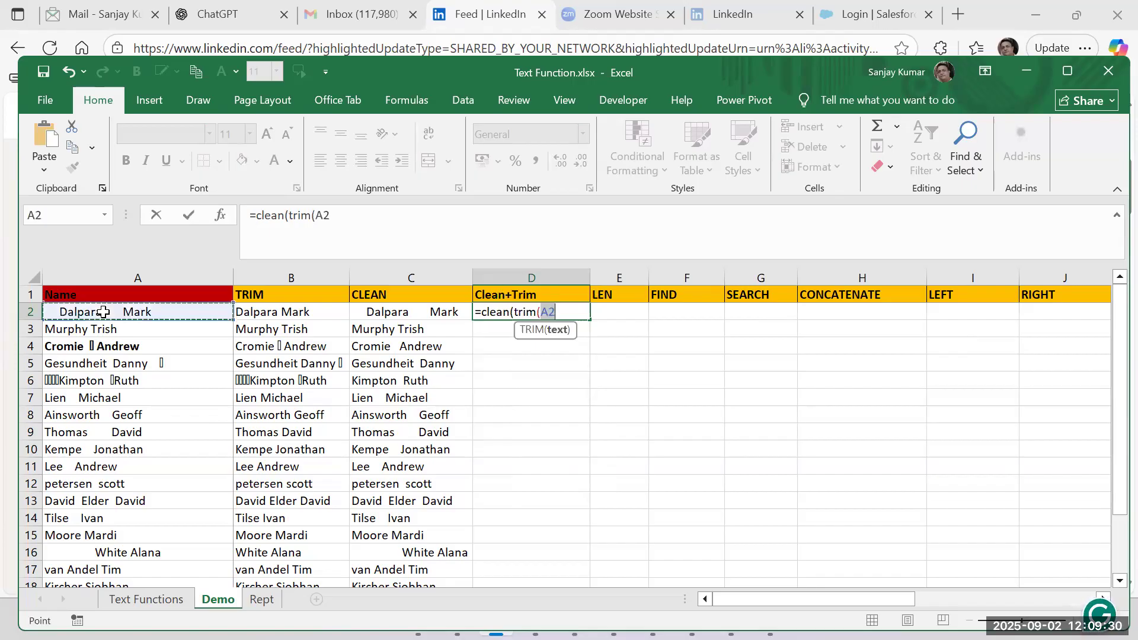
pyautogui.write('))')
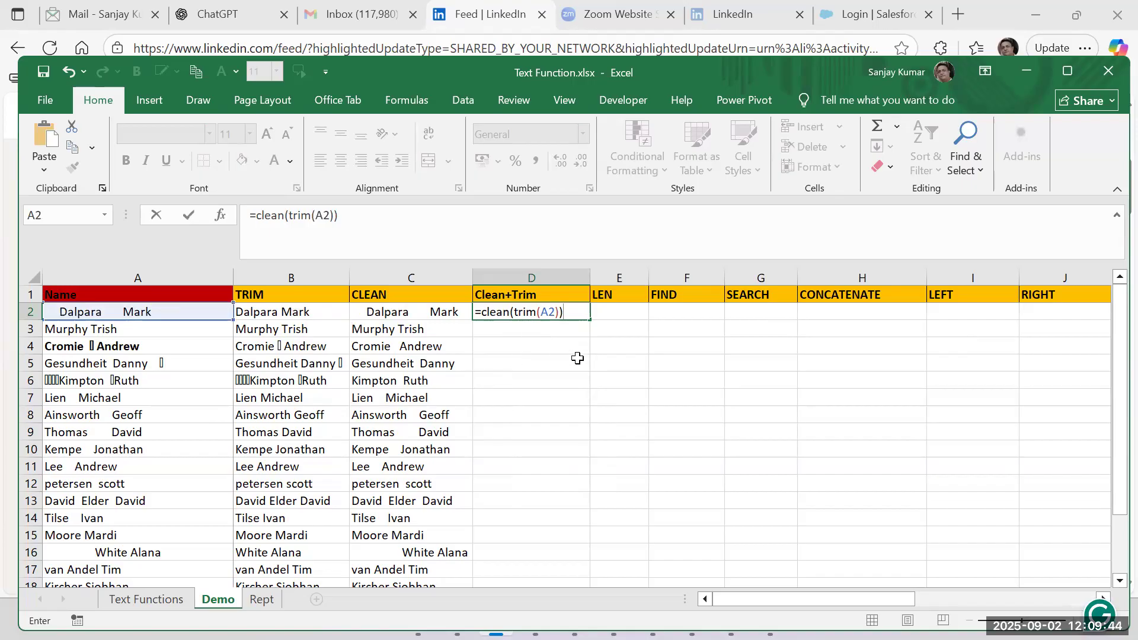
pyautogui.press('Return')
pyautogui.click(579, 314)
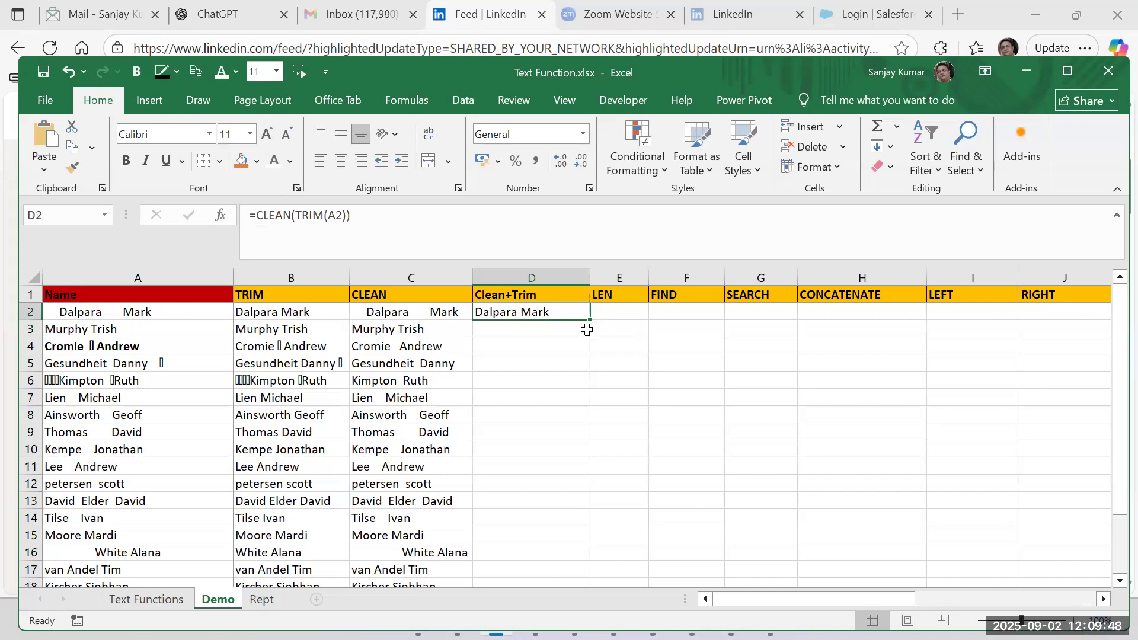
pyautogui.doubleClick(591, 320)
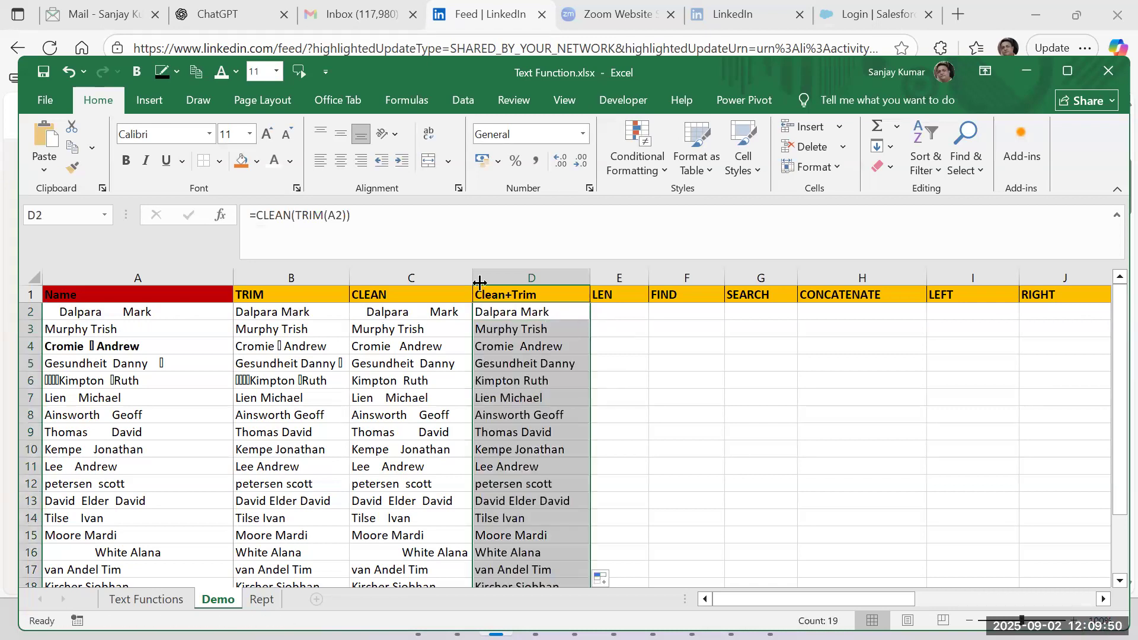
# Compare the Clean+Trim result in D6 with the TRIM result in B6 and review columns B to D down to row 20.
pyautogui.click(530, 382)
pyautogui.click(273, 382)
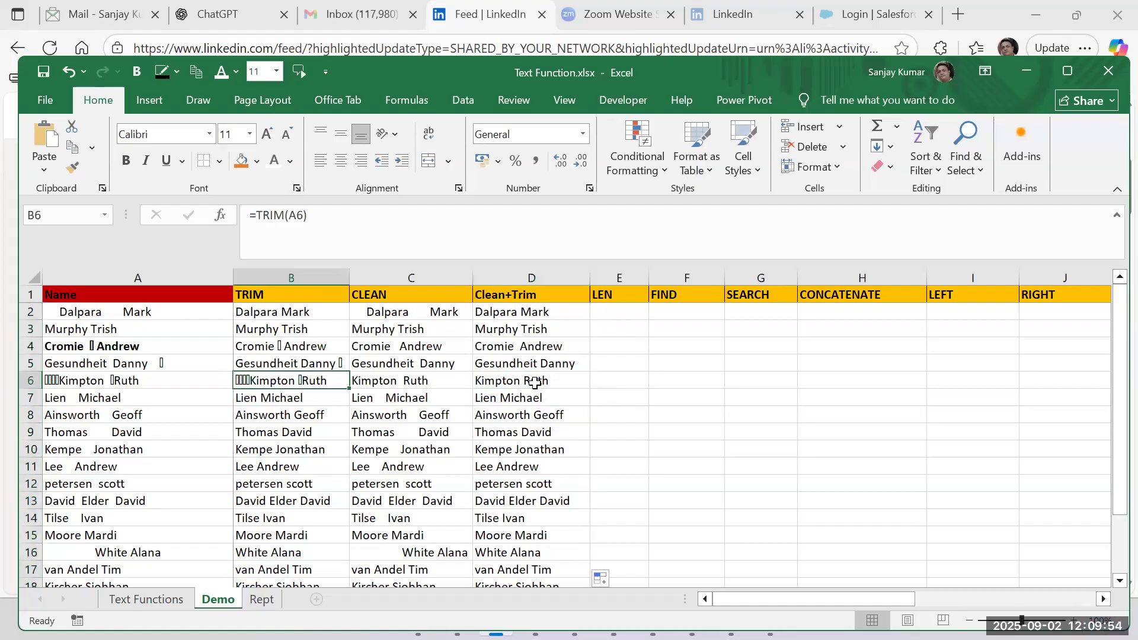
pyautogui.click(534, 382)
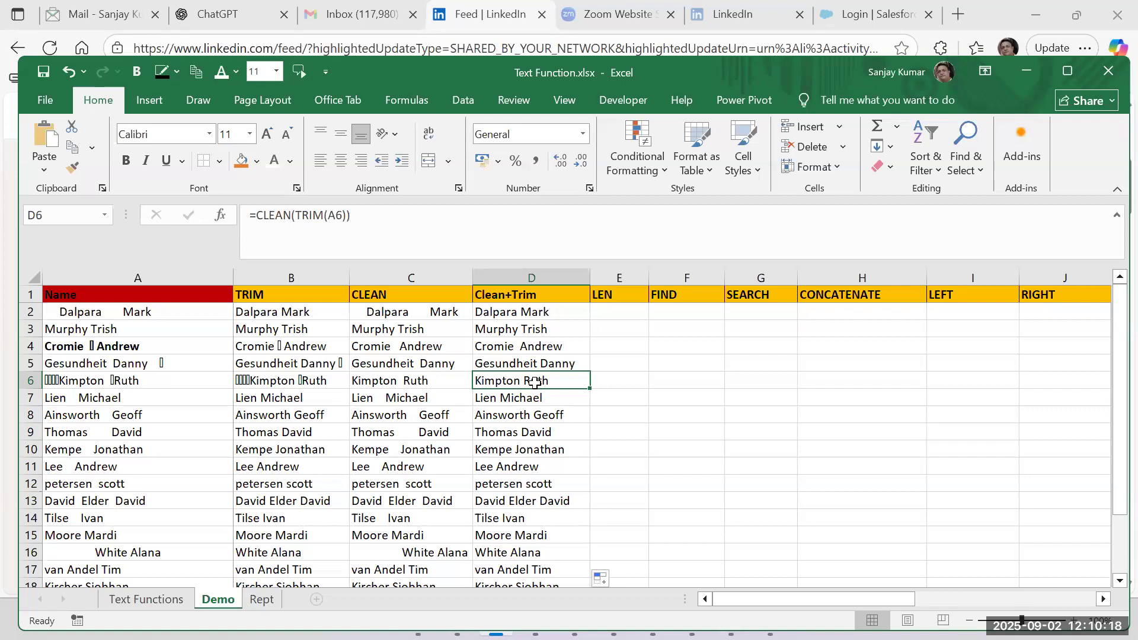
pyautogui.scroll(-4, 545, 415)
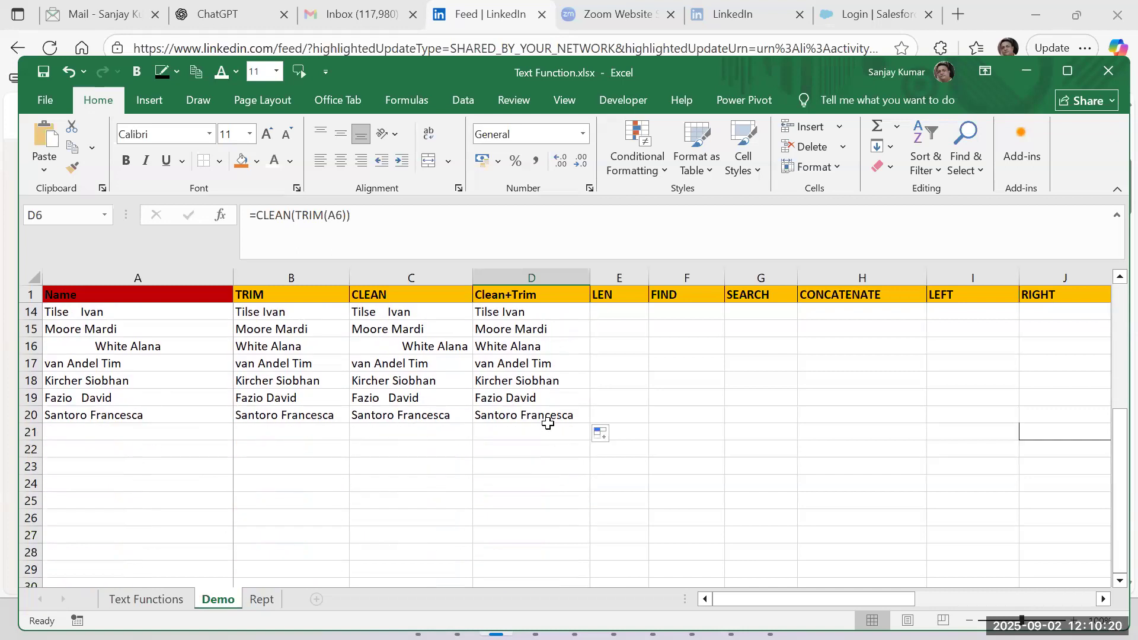
pyautogui.scroll(4, 548, 424)
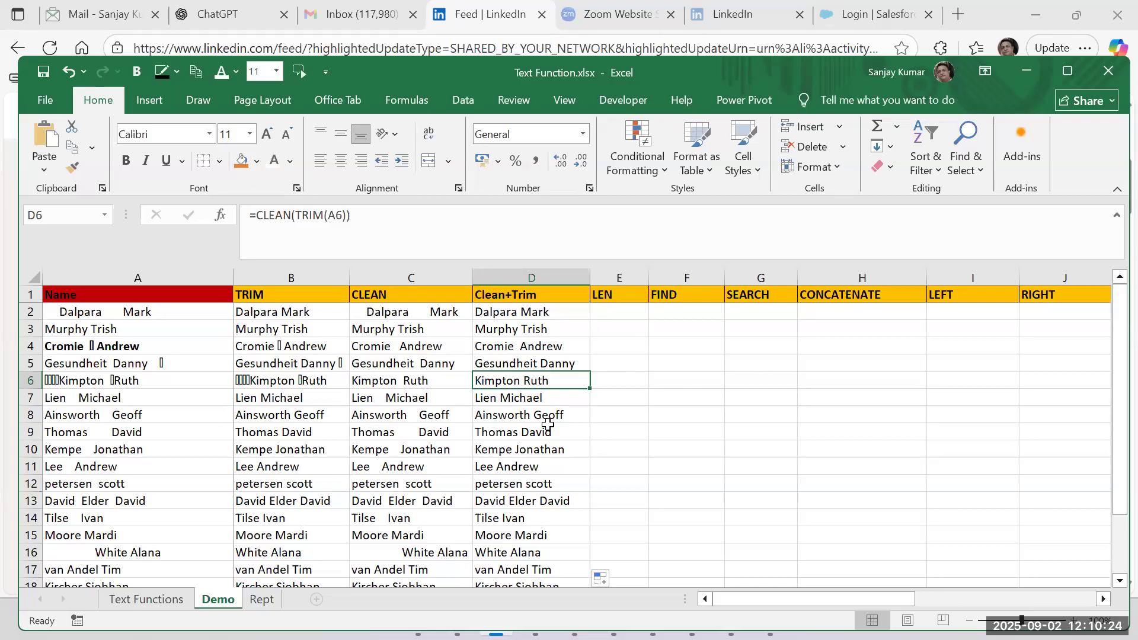
pyautogui.click(517, 273)
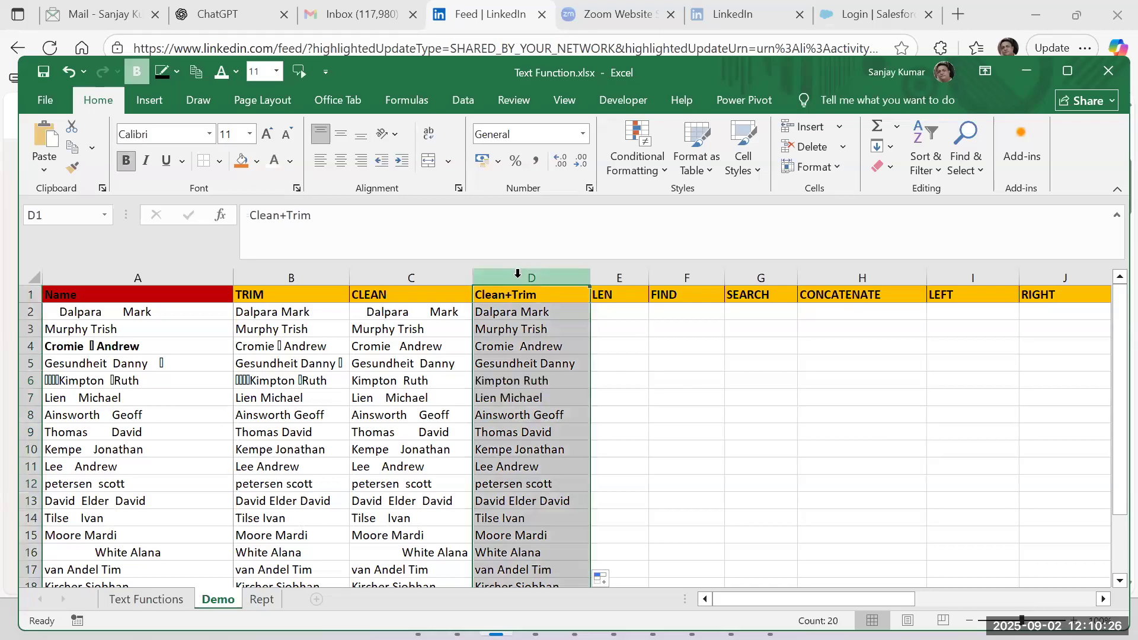
pyautogui.moveTo(291, 277); pyautogui.dragTo(393, 280)
# Enter =LEN(D2) in cell E2 and fill it down the LEN column to row 20.
pyautogui.click(613, 315)
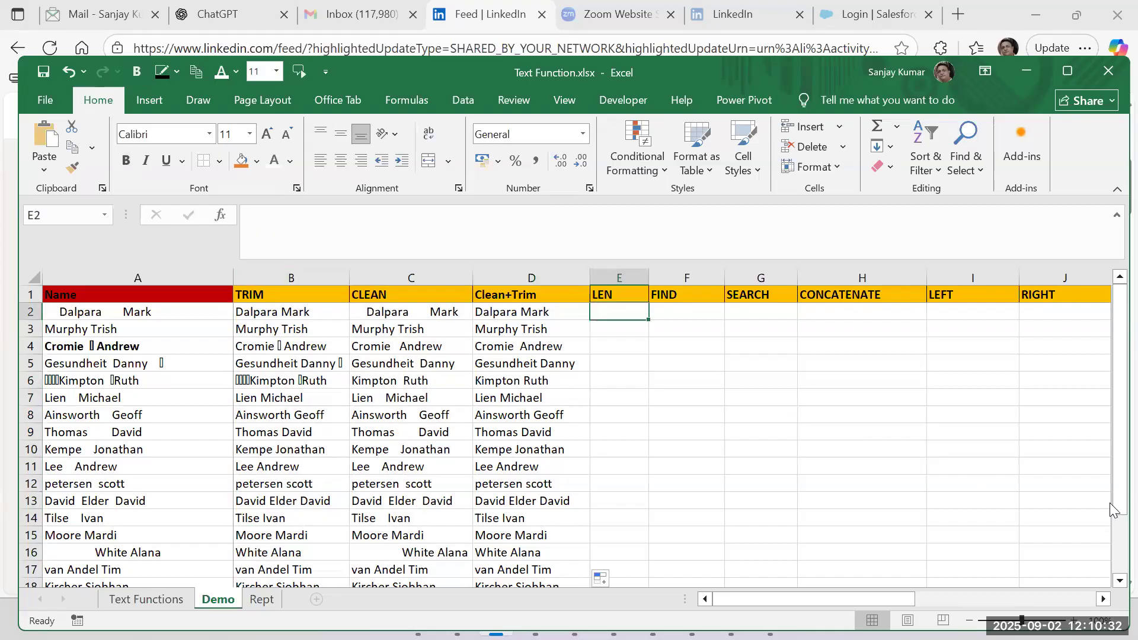
pyautogui.write('=len(')
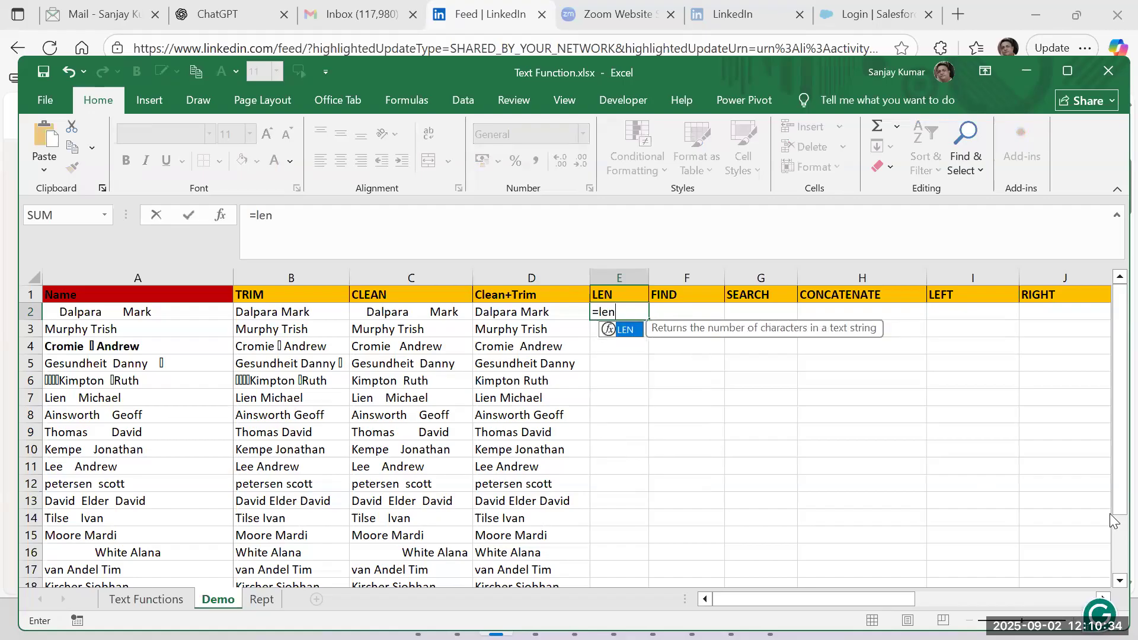
pyautogui.click(550, 319)
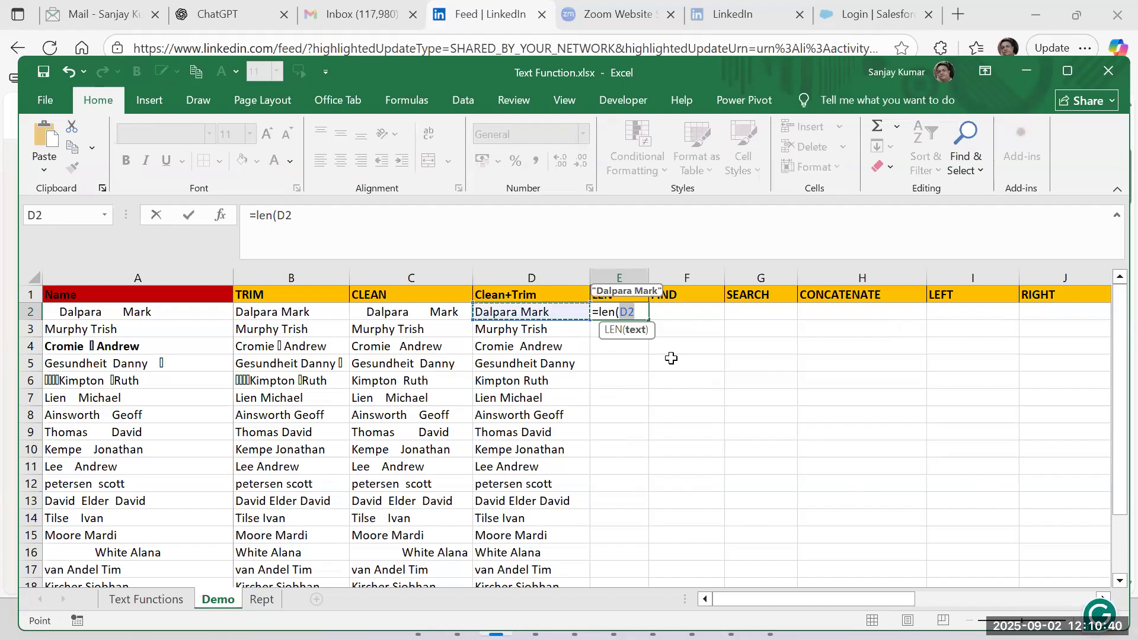
pyautogui.write(')')
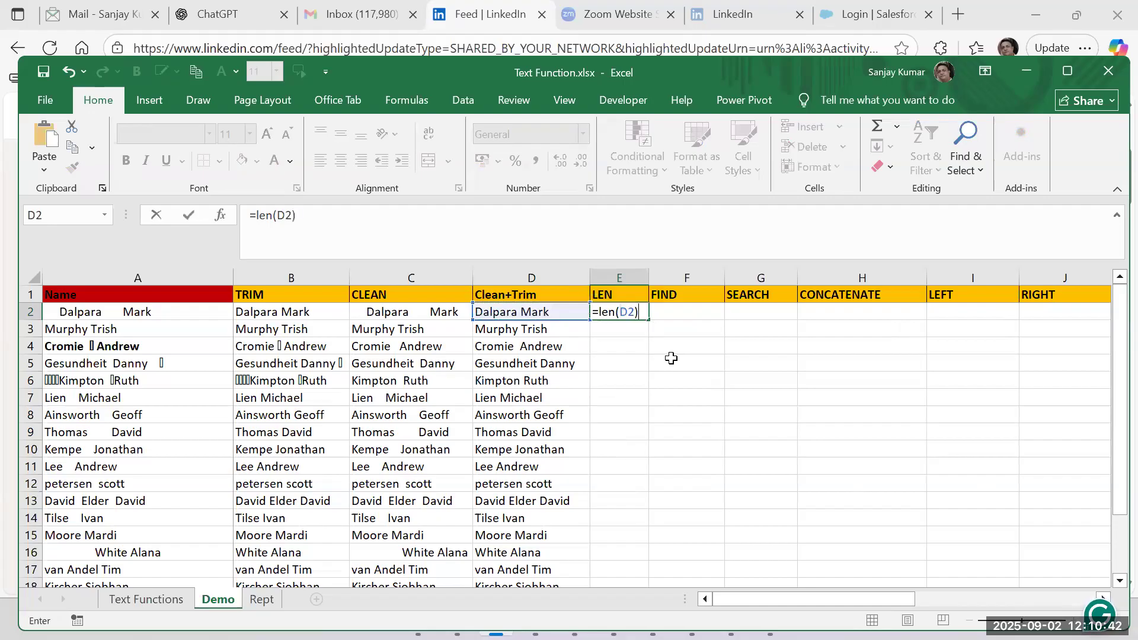
pyautogui.press('Return')
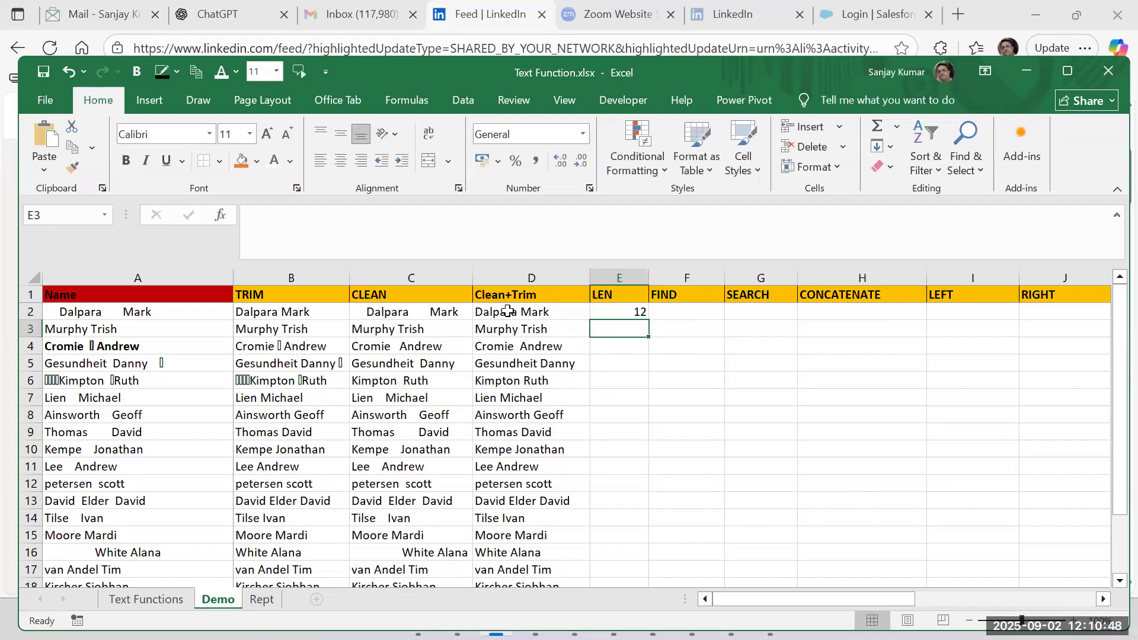
pyautogui.click(616, 309)
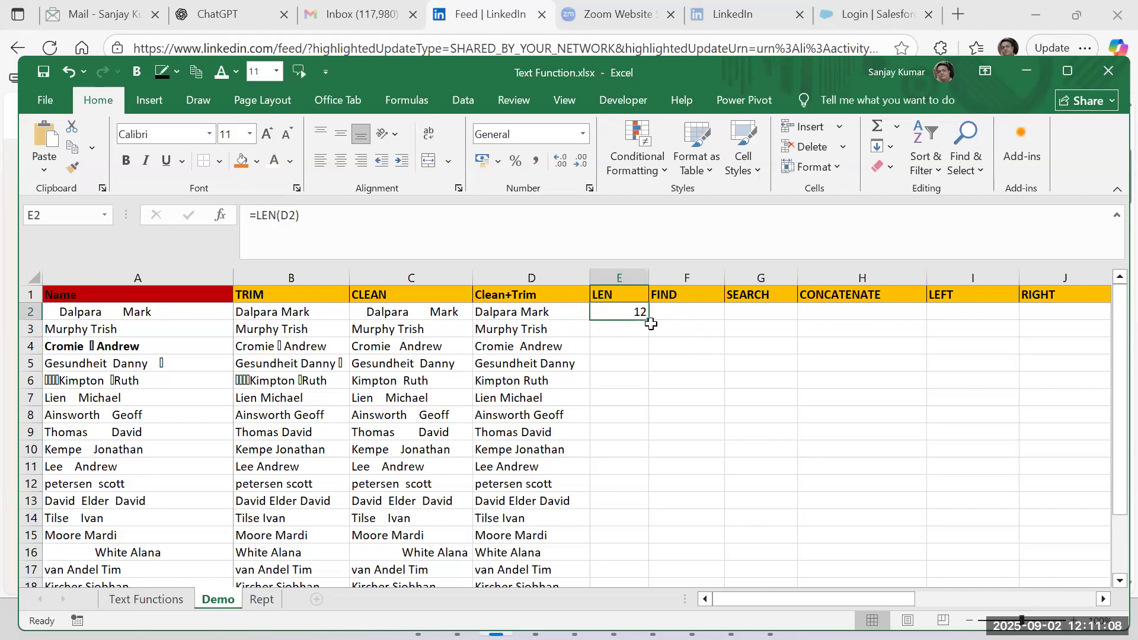
pyautogui.doubleClick(651, 320)
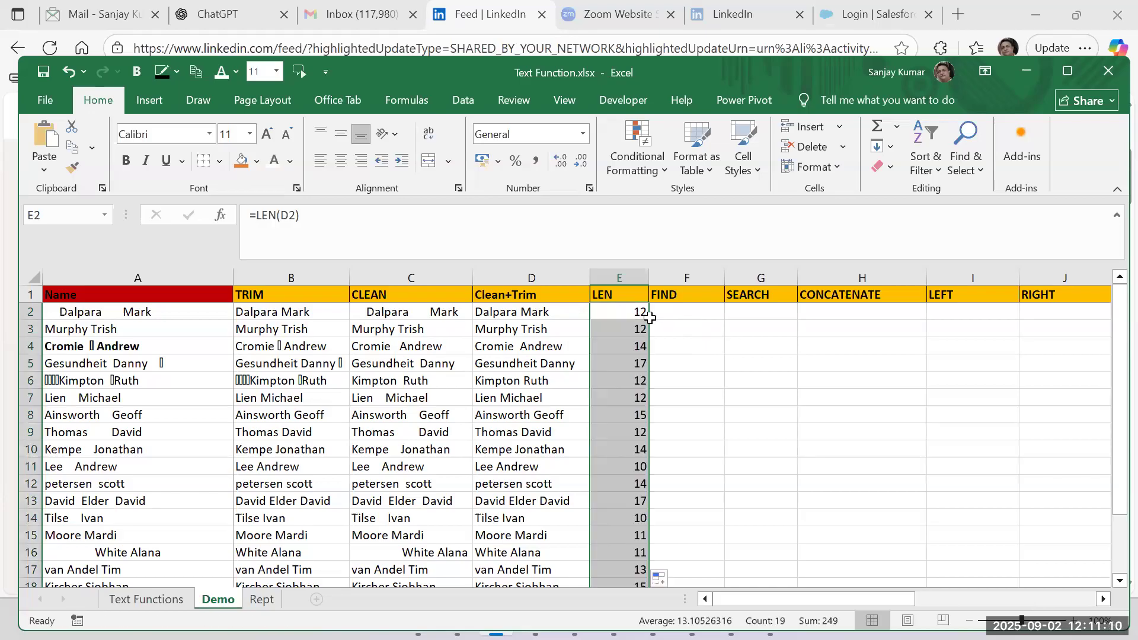
# Replace the Clean+Trim formula in D4 with its plain value and inspect the spacing between the two words.
pyautogui.click(553, 350)
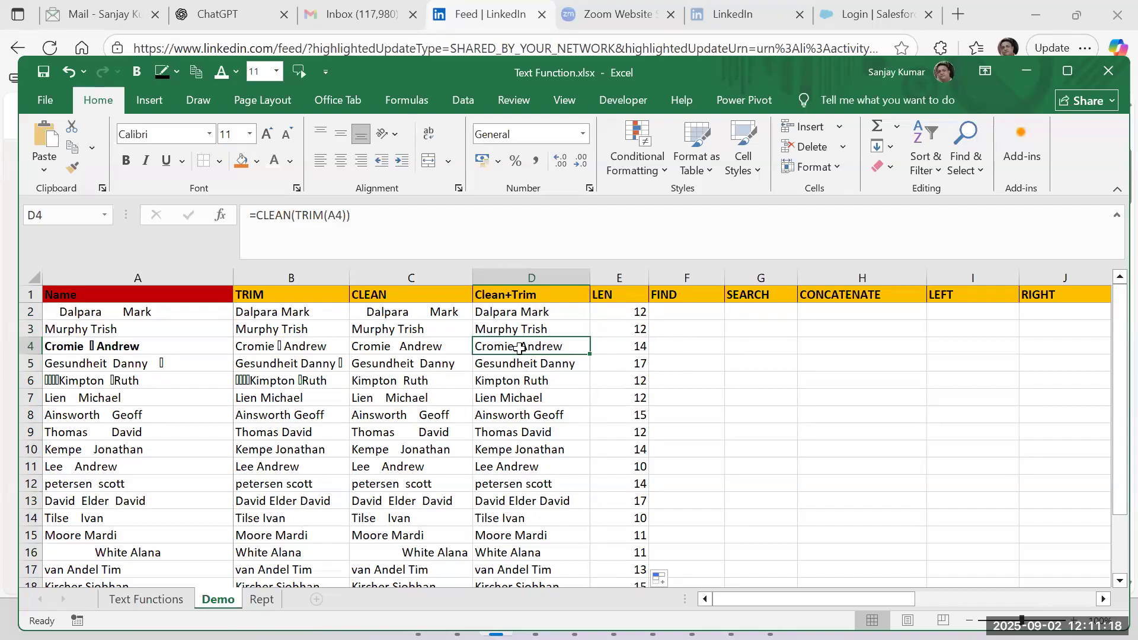
pyautogui.click(548, 316)
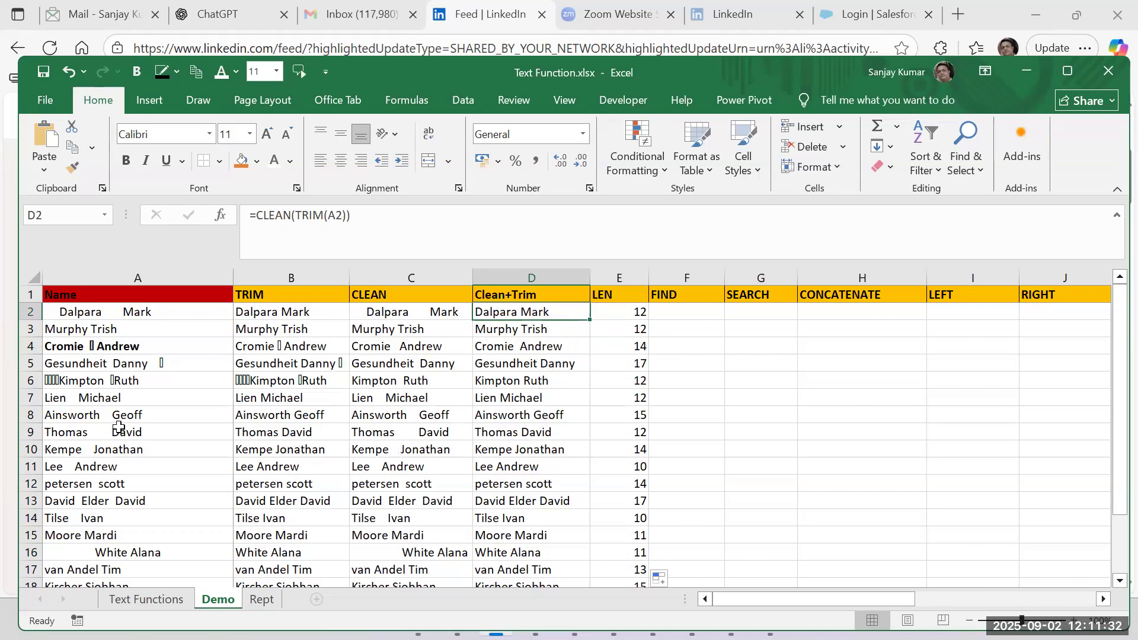
pyautogui.click(531, 349)
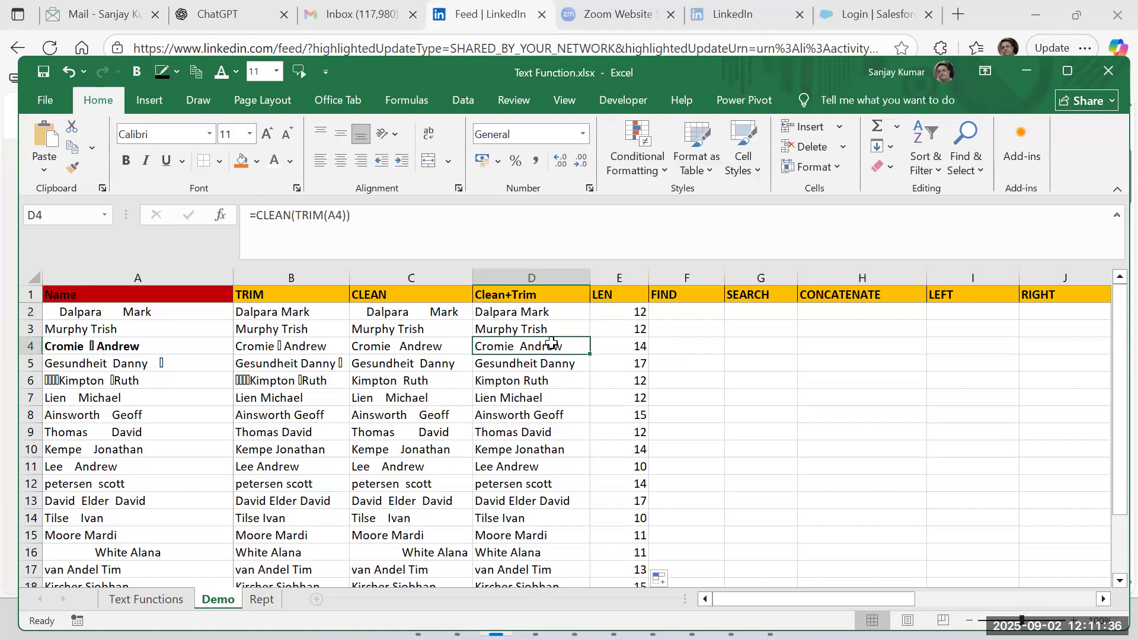
pyautogui.hotkey('ctrl', 'c')
pyautogui.hotkey('ctrl', 'alt', 'v')
pyautogui.press('Escape')
pyautogui.hotkey('ctrl', 'shift', 'v')
pyautogui.doubleClick(515, 346)
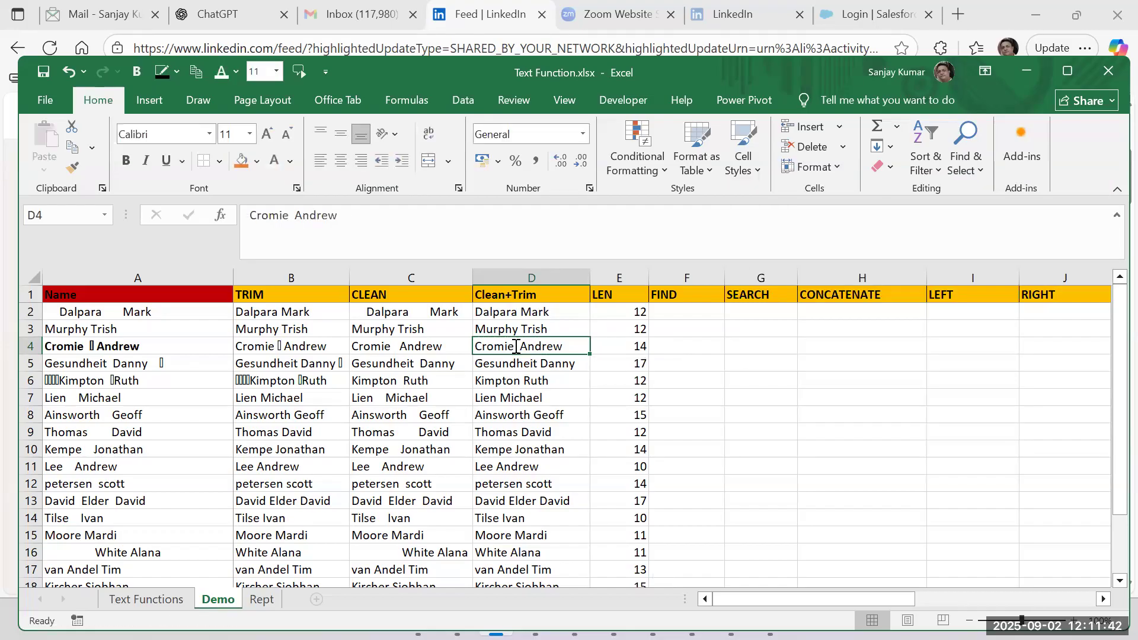
pyautogui.press('Right')
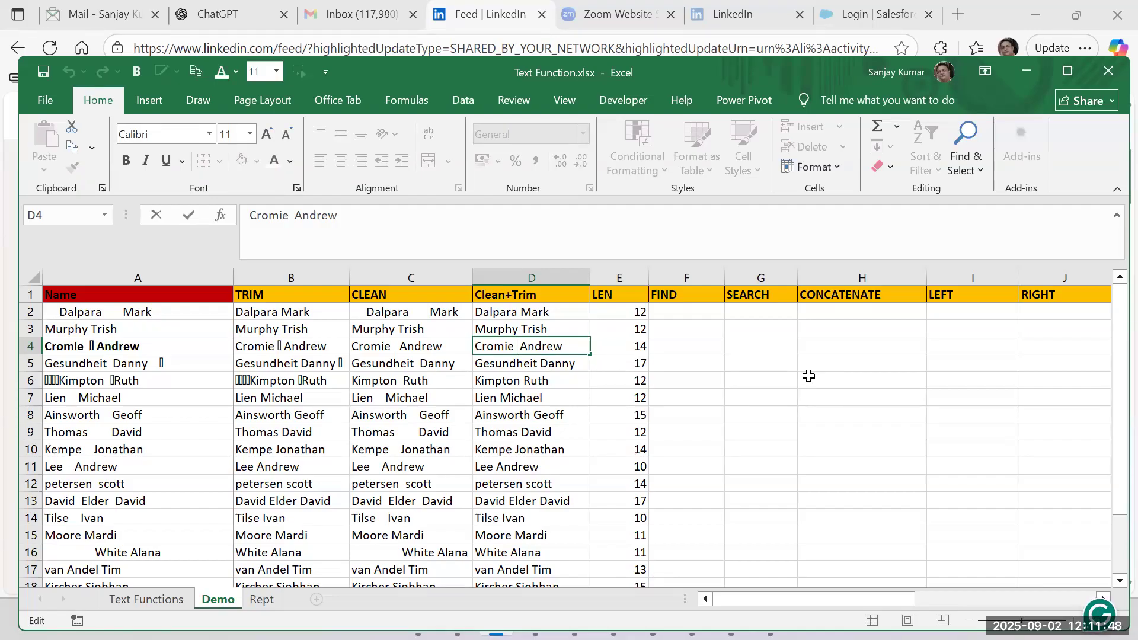
pyautogui.press('Escape')
# Replace the entry in D2 with the opening text trim(clean( for the reversed nesting order.
pyautogui.press('Up')
pyautogui.press('Up')
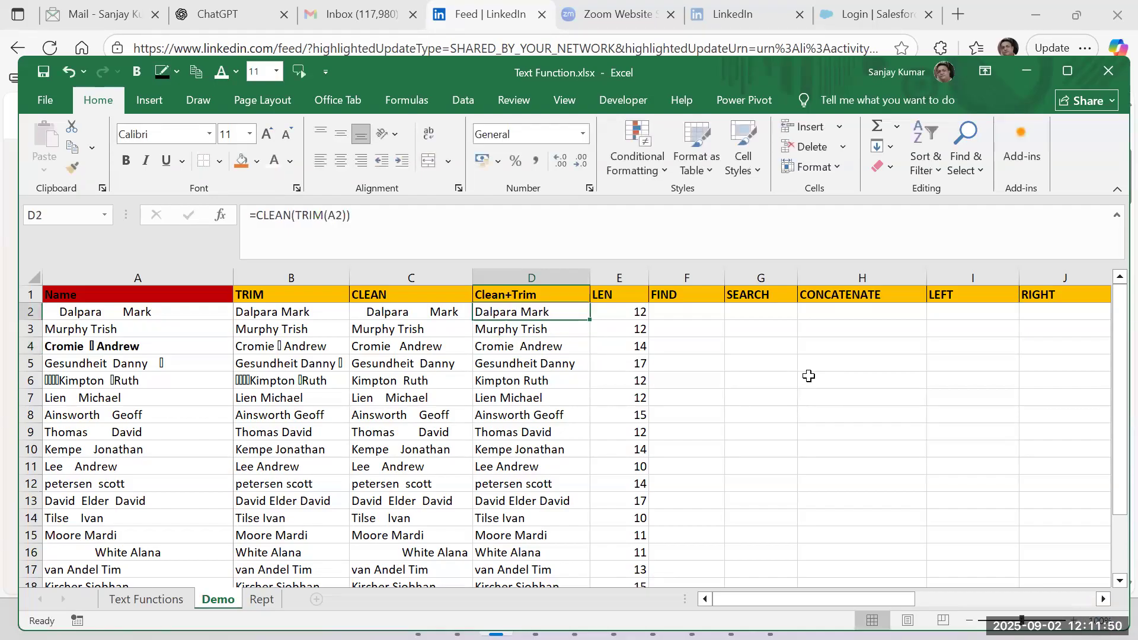
pyautogui.write('trim(')
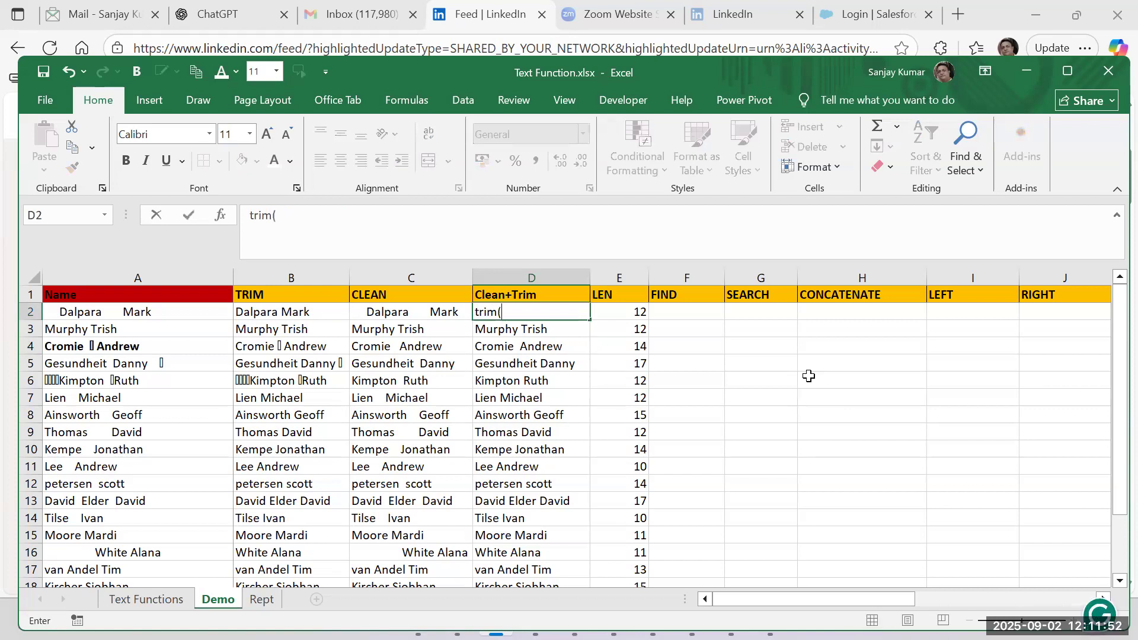
pyautogui.write('clean(')
pyautogui.press('Left')
pyautogui.press('Left')
pyautogui.press('Left')
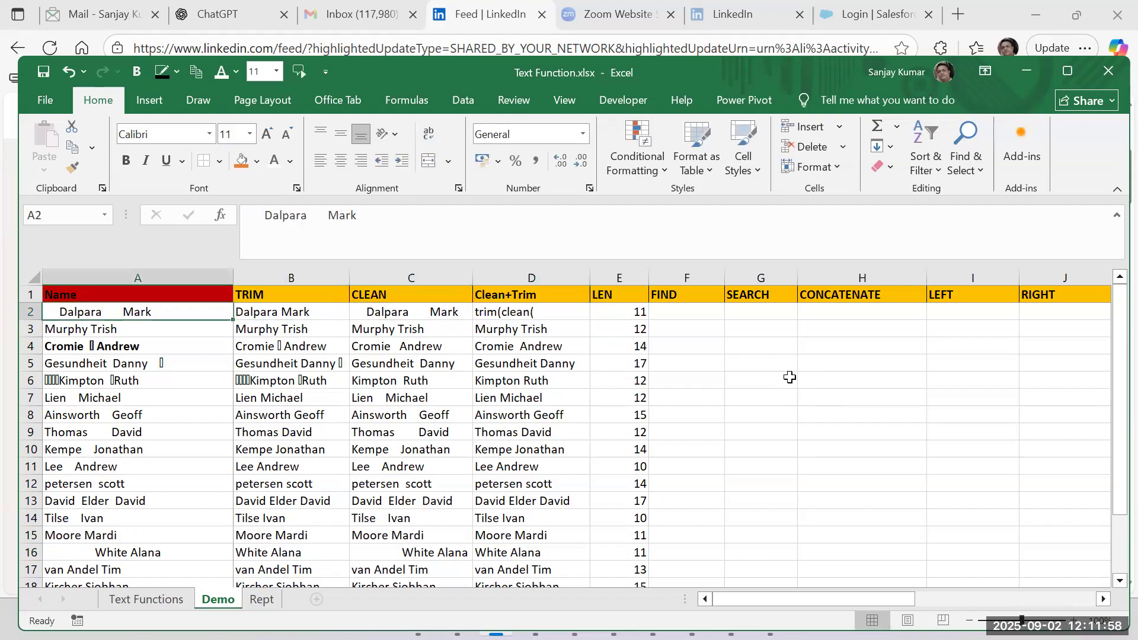
# Complete the entry in D2 as the formula =TRIM(CLEAN(A2)).
pyautogui.doubleClick(478, 310)
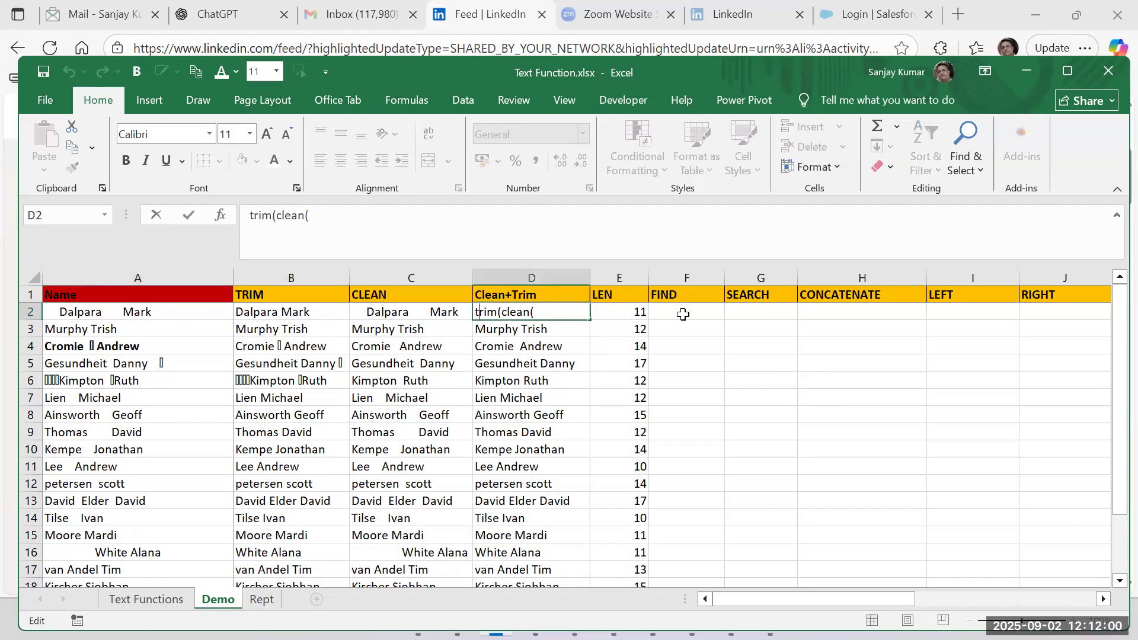
pyautogui.press('End')
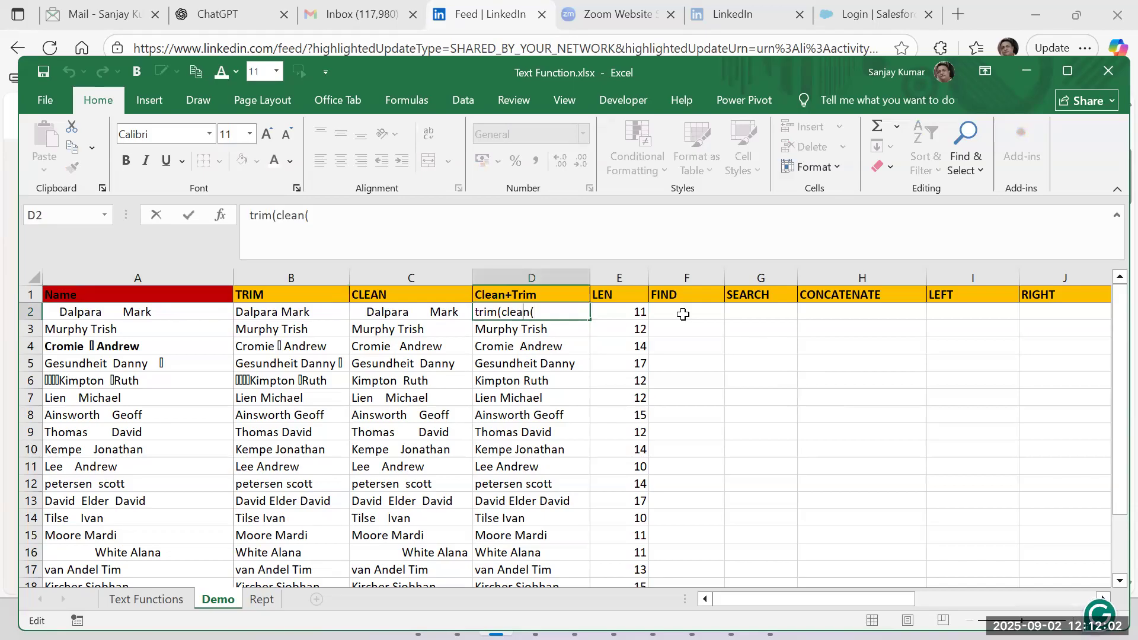
pyautogui.press('Home')
pyautogui.write('=')
pyautogui.press('End')
pyautogui.click(138, 308)
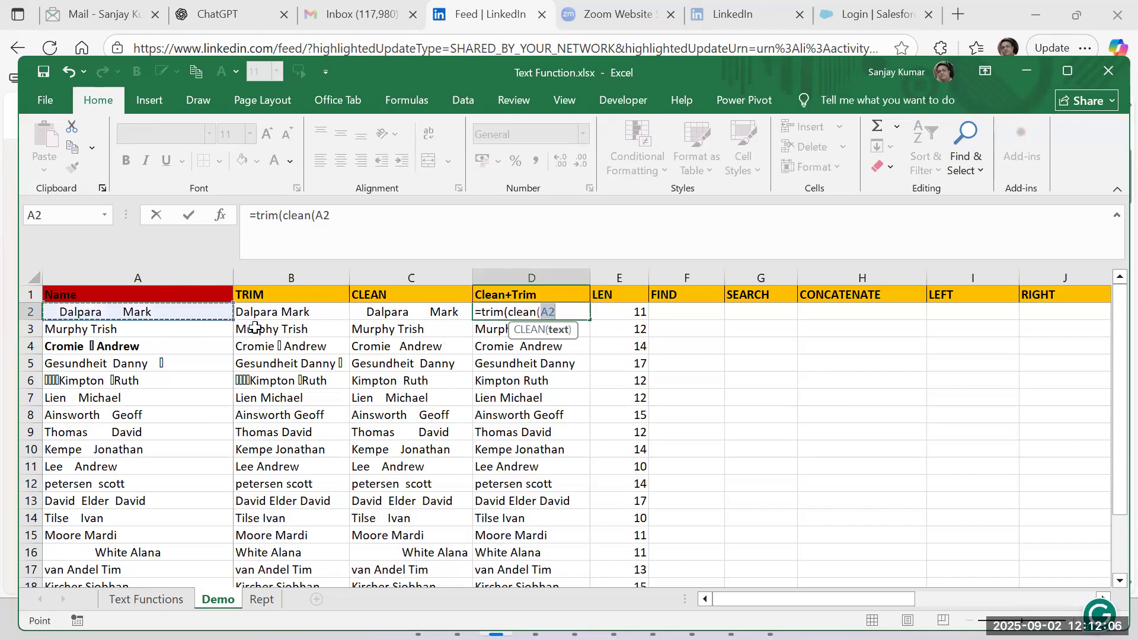
pyautogui.write('))')
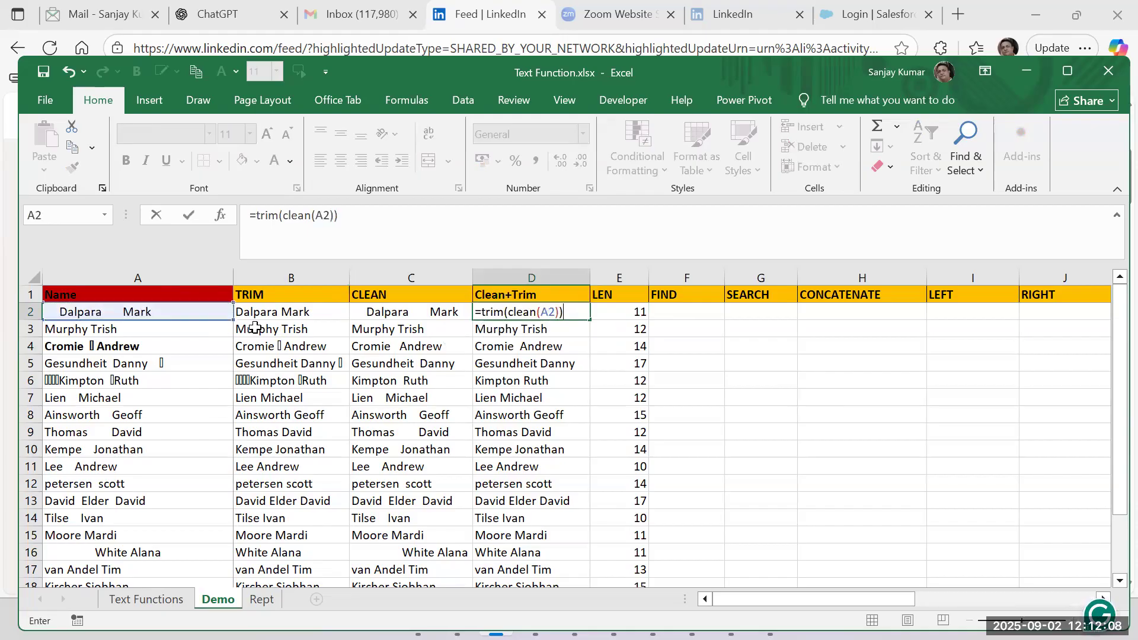
pyautogui.hotkey('ctrl', 'Return')
# Fill the D2 formula down the Clean+Trim column to row 20 and check the results from D2 to D10.
pyautogui.hotkey('ctrl', 'shift', 'Down')
pyautogui.hotkey('ctrl', 'd')
pyautogui.hotkey('ctrl', 'Up')
pyautogui.press('Down')
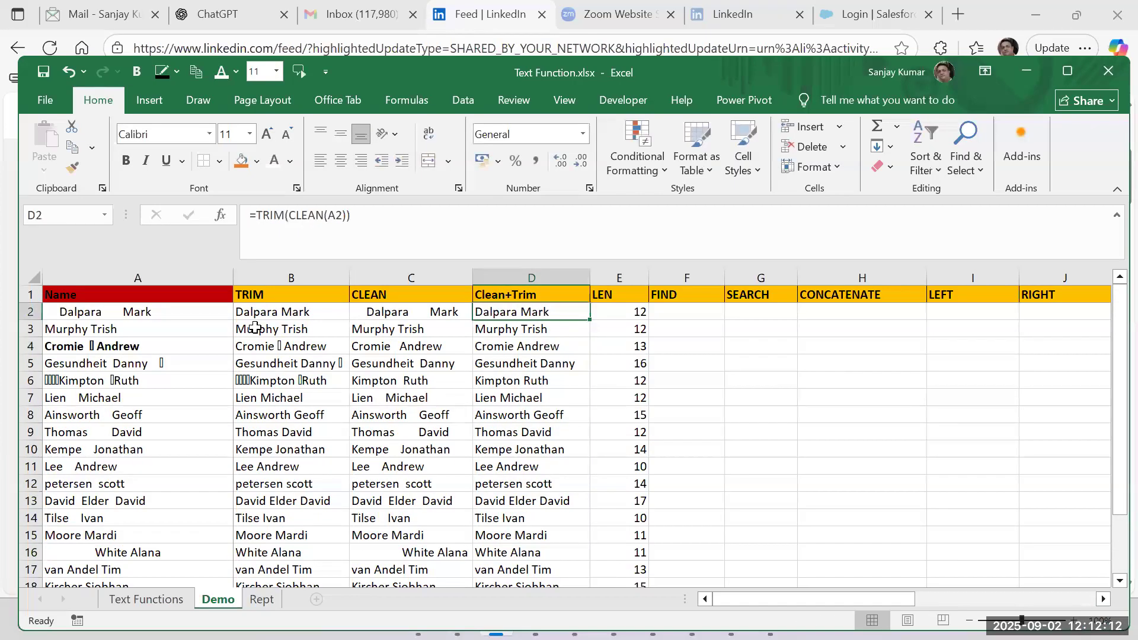
pyautogui.press('Down')
pyautogui.press('Down')
pyautogui.press('Down')
pyautogui.press('Down')
pyautogui.press('Down')
pyautogui.press('Down')
pyautogui.press('Down')
pyautogui.press('Down')
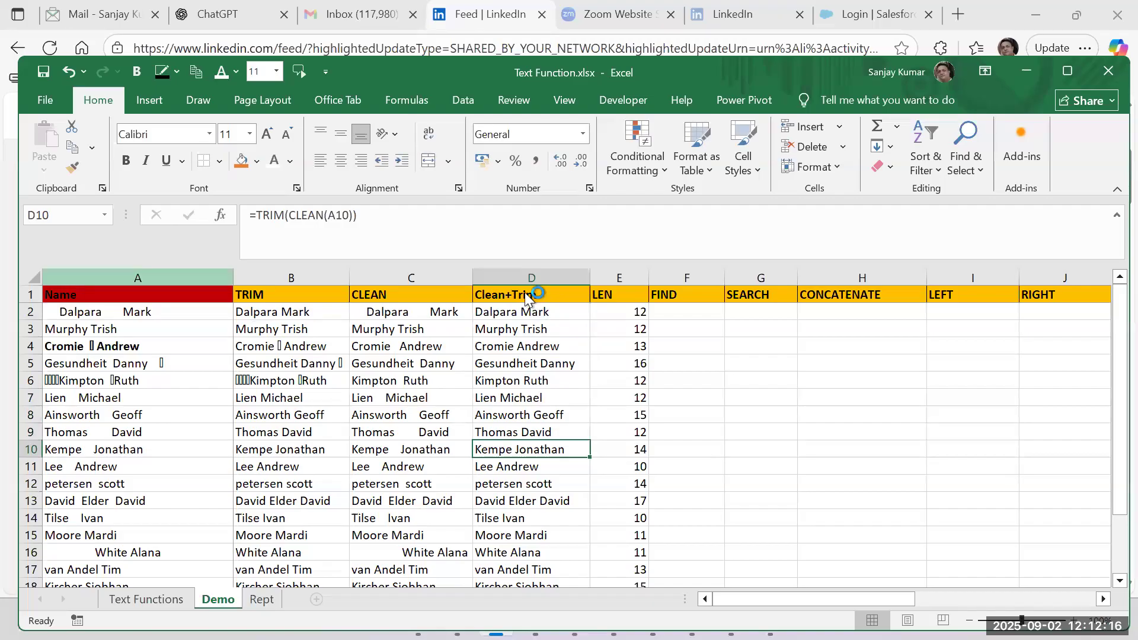
pyautogui.click(536, 312)
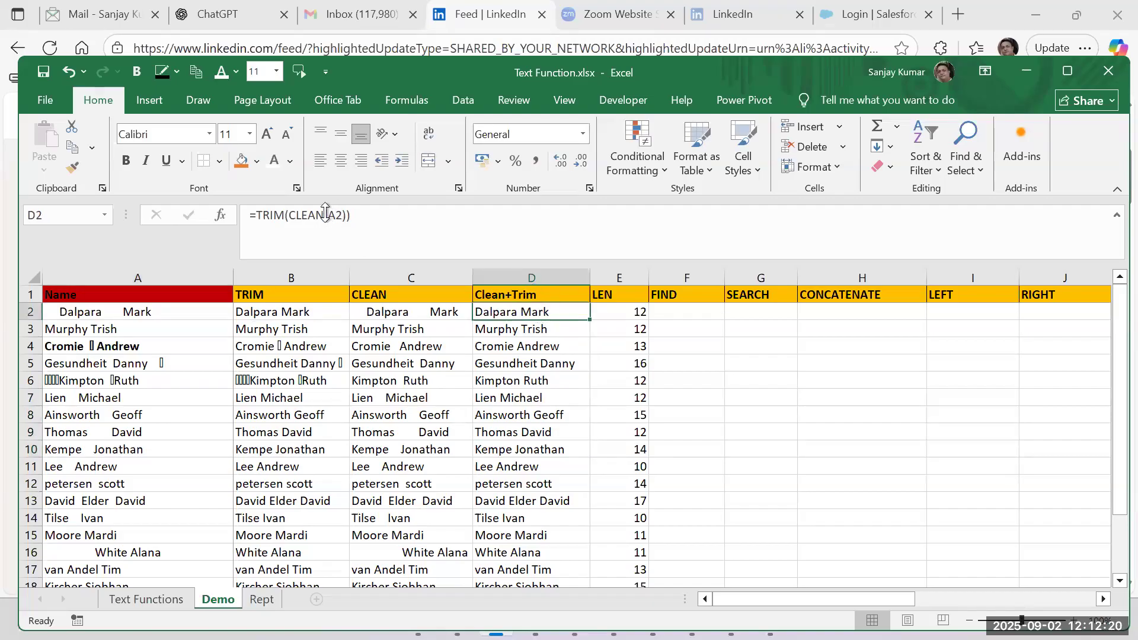
# Re-enter the column header in D1 as Clean+Trim.
pyautogui.click(521, 294)
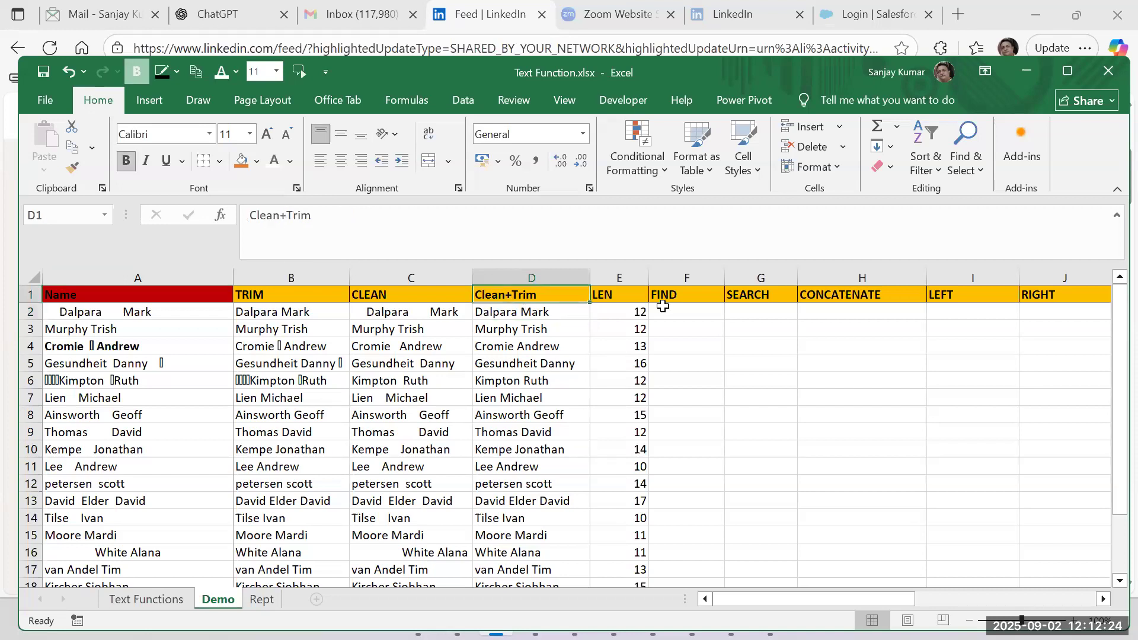
pyautogui.write('Tri')
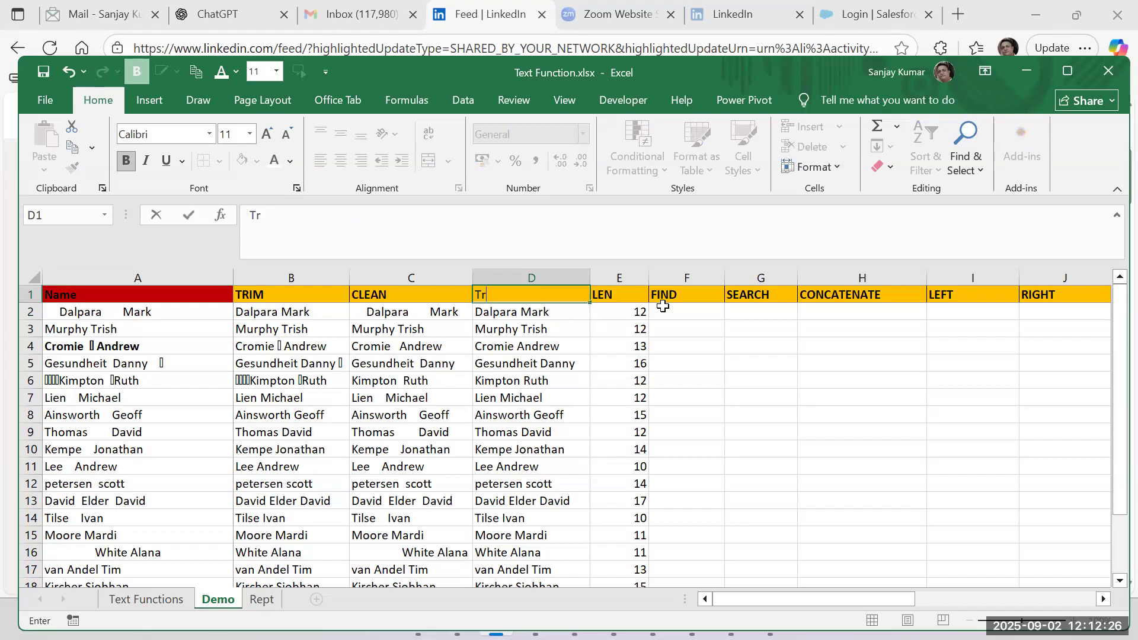
pyautogui.press('BackSpace')
pyautogui.press('BackSpace')
pyautogui.press('BackSpace')
pyautogui.write('Clean+Trim')
pyautogui.hotkey('ctrl', 'Return')
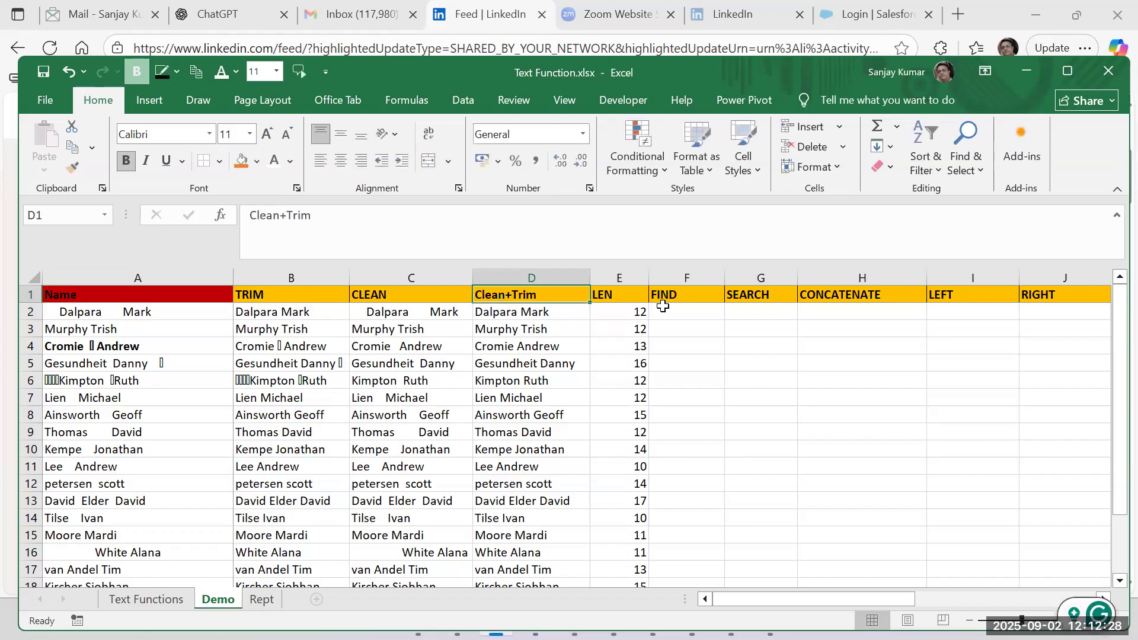
# Inspect the nested CLEAN(A2) part of the formula in D2 and the LEN formula in E2.
pyautogui.click(560, 312)
pyautogui.doubleClick(561, 312)
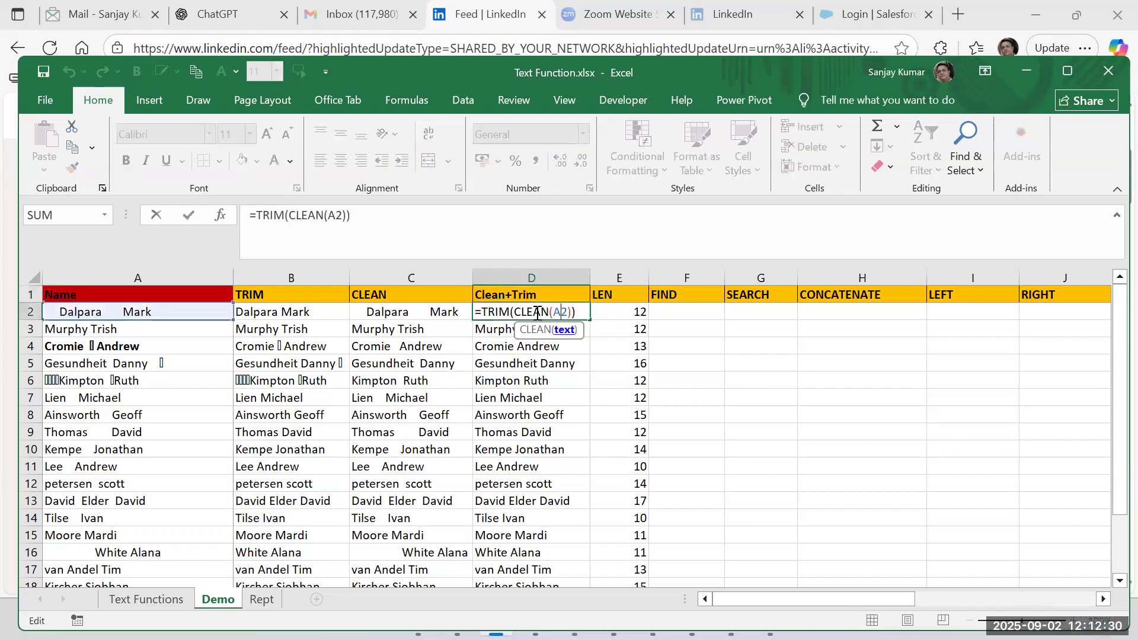
pyautogui.moveTo(514, 312); pyautogui.dragTo(575, 326)
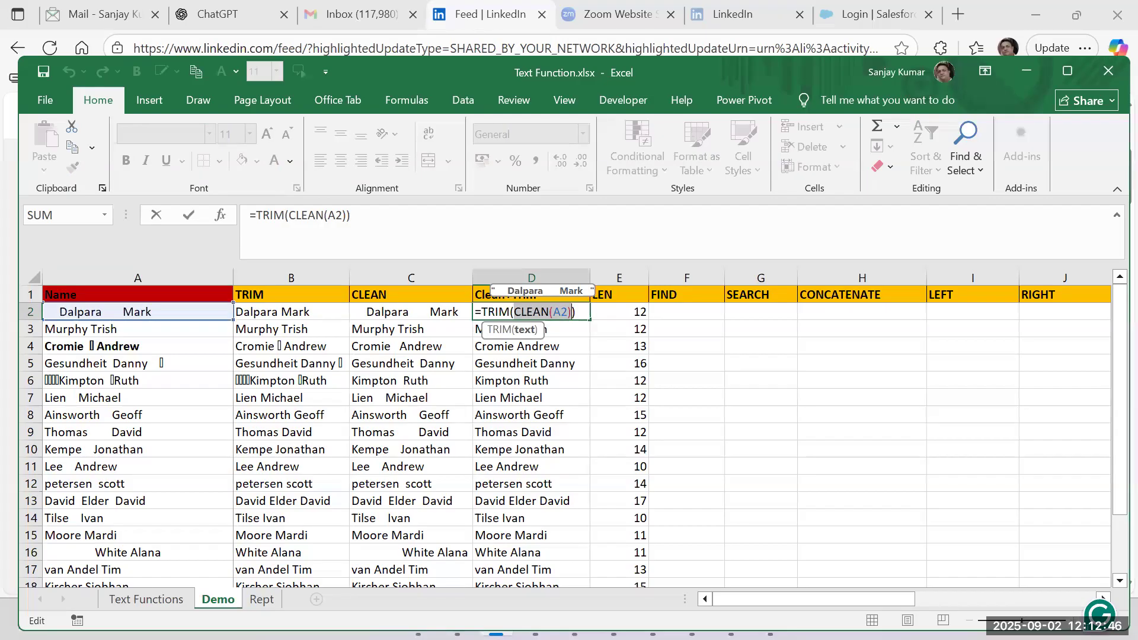
pyautogui.press('Return')
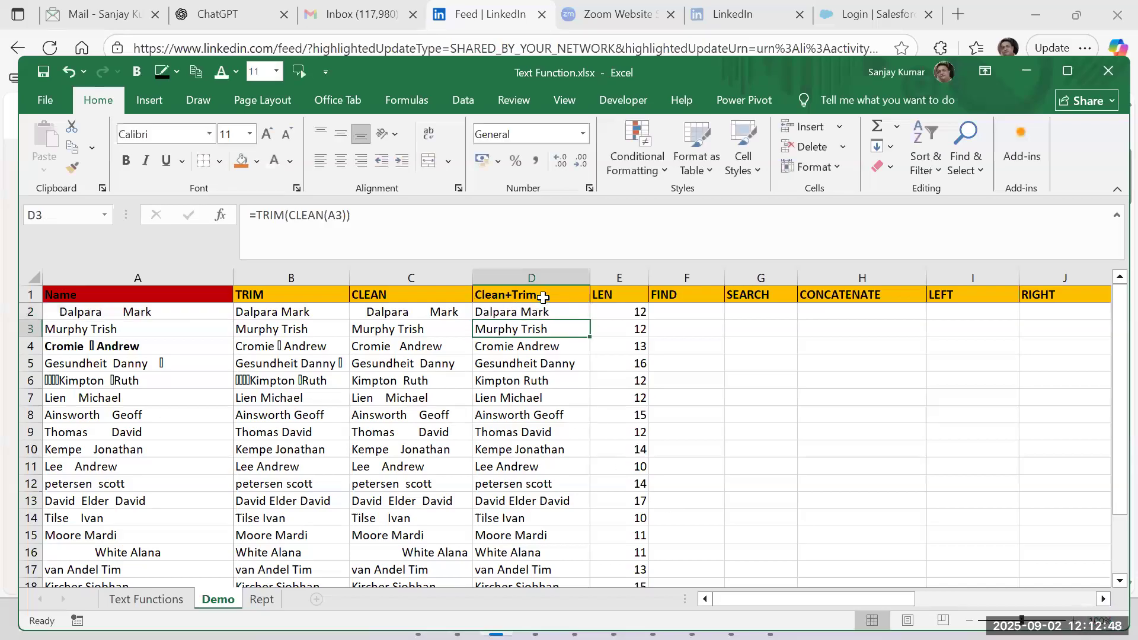
pyautogui.click(539, 312)
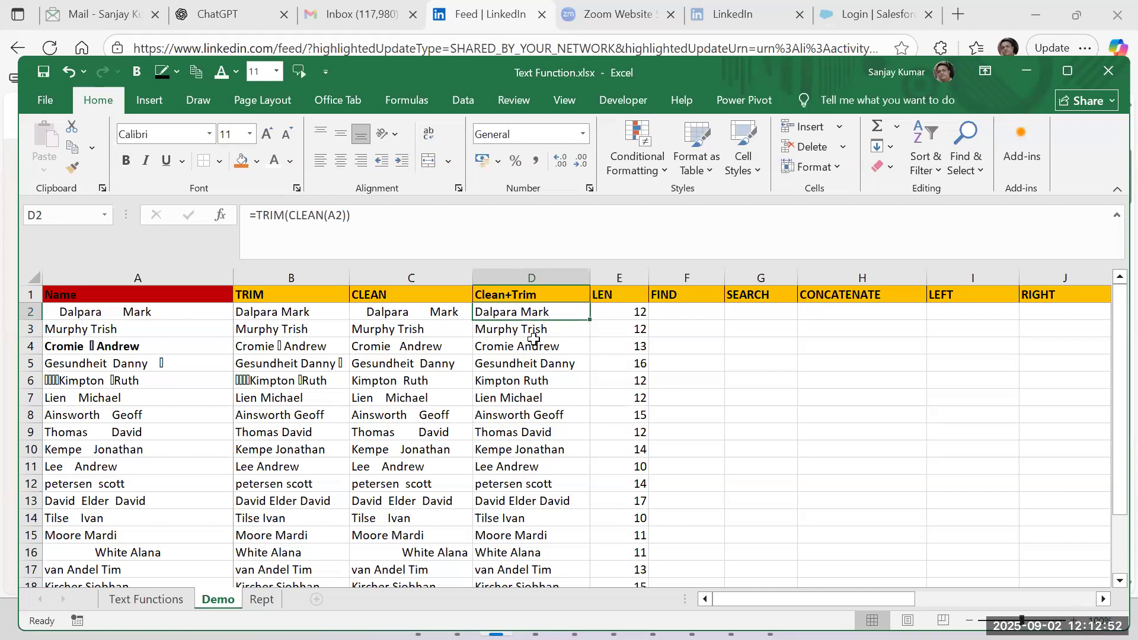
pyautogui.click(640, 309)
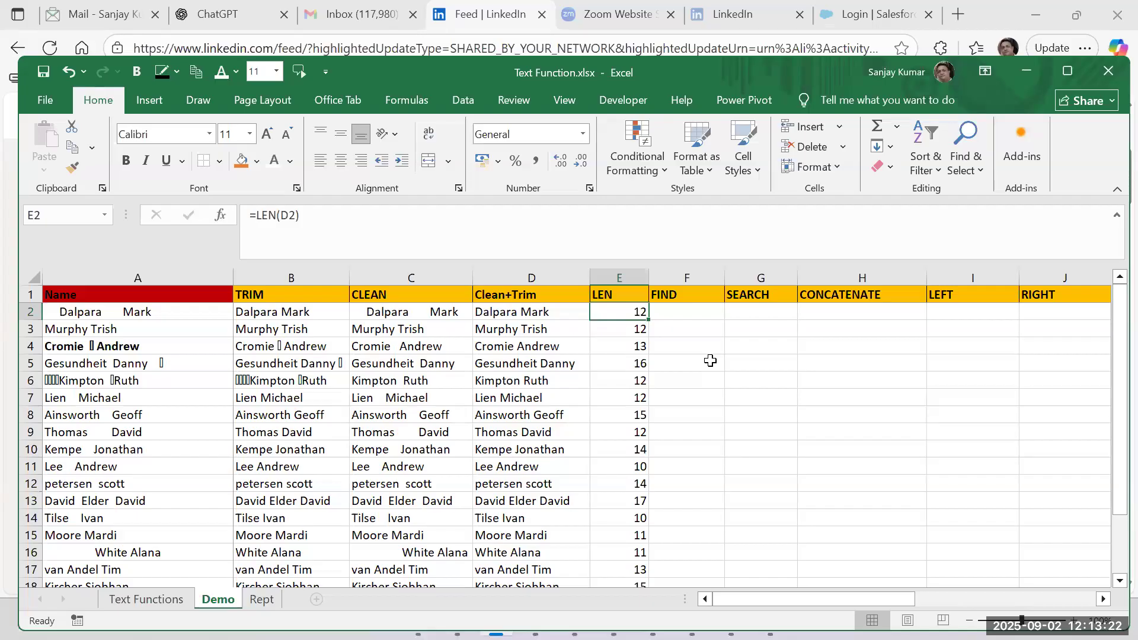
# Enter =FIND("M",D2) in cell F2 and fill it down the FIND column to row 20.
pyautogui.click(713, 314)
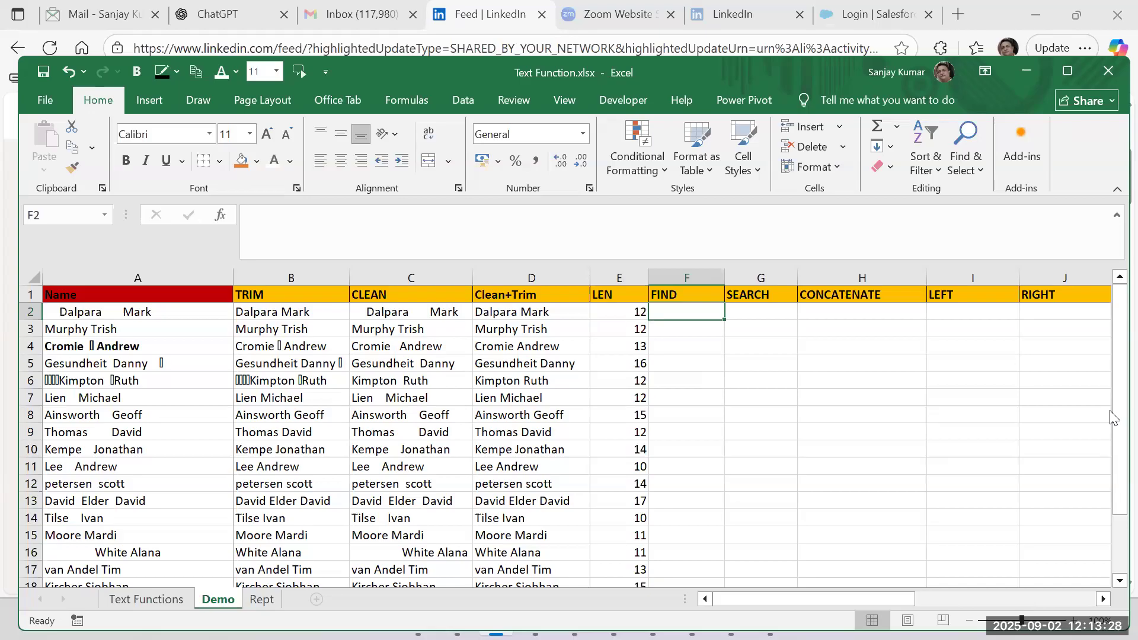
pyautogui.write('=')
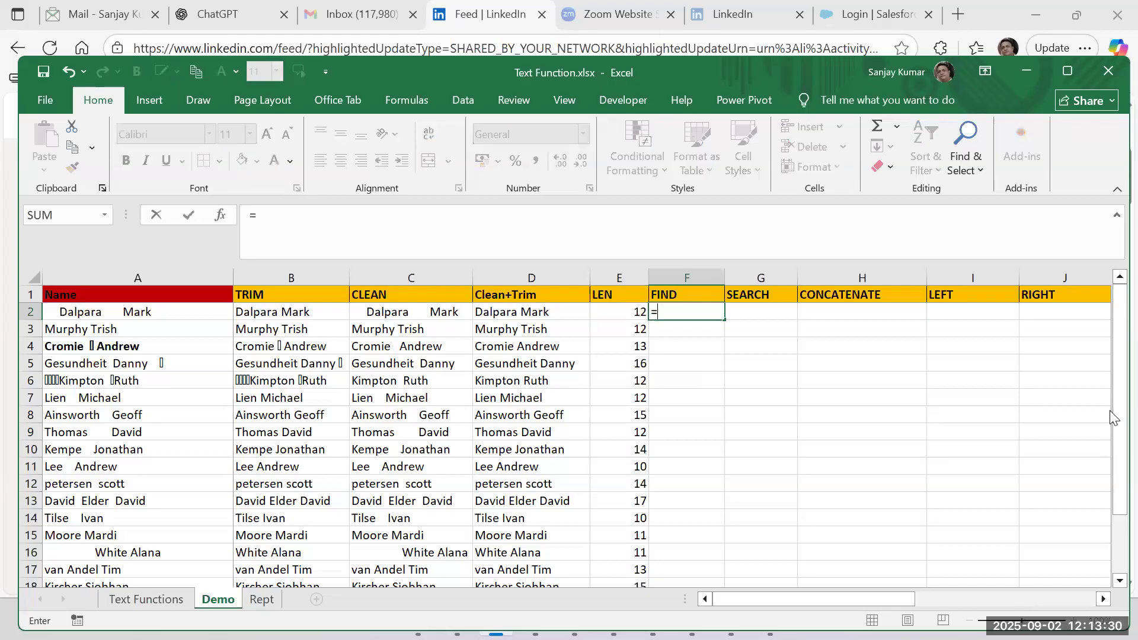
pyautogui.write('find(')
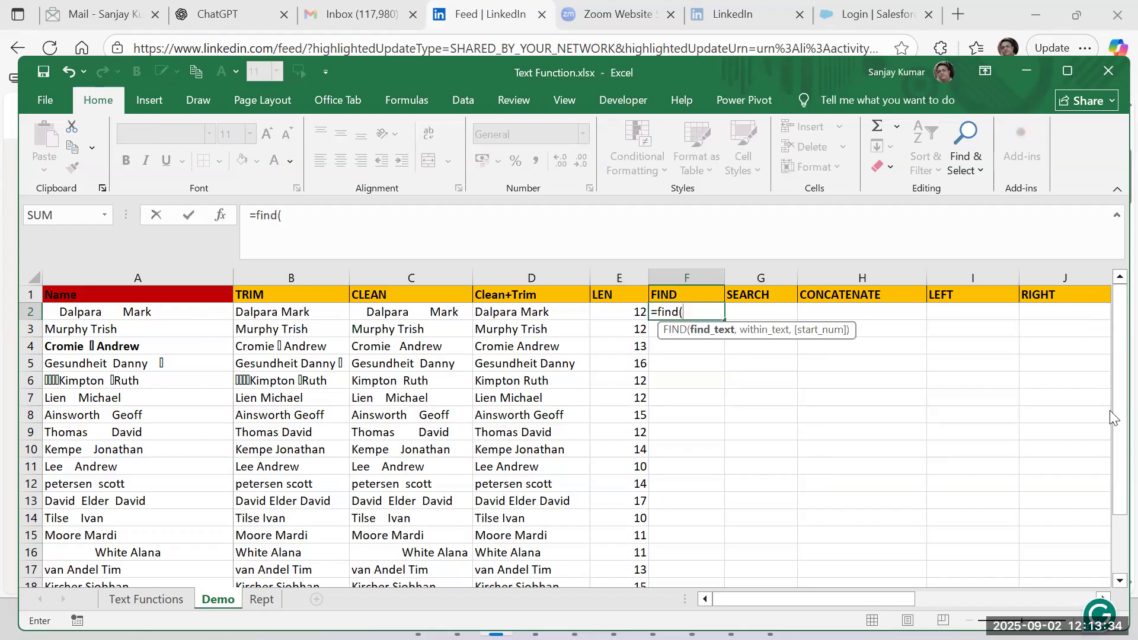
pyautogui.write('"M"')
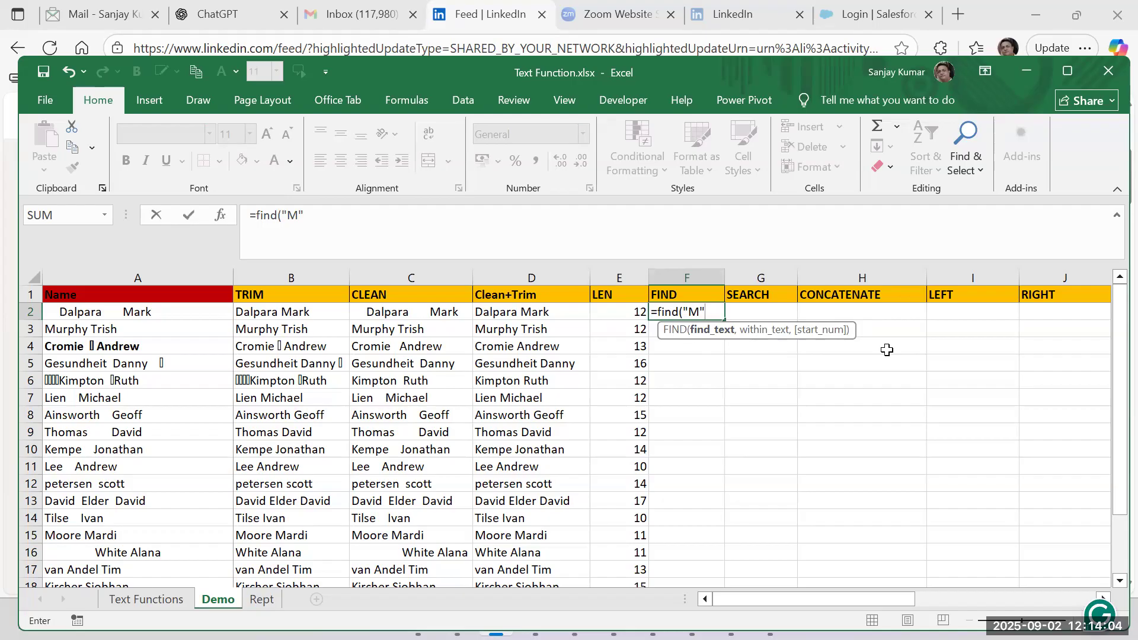
pyautogui.write(',')
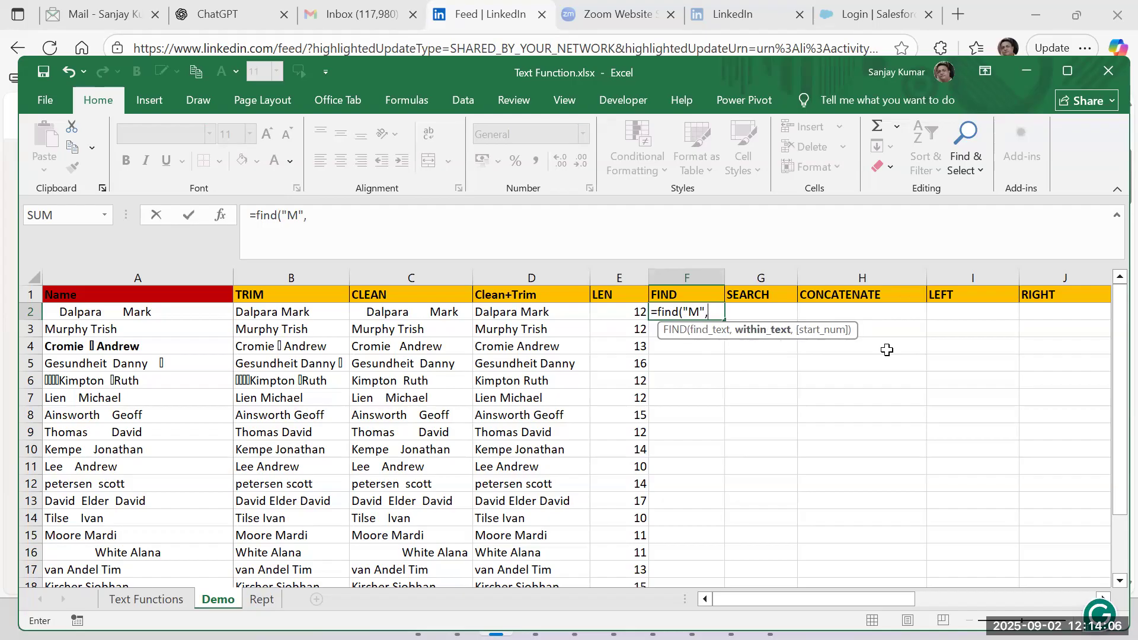
pyautogui.click(502, 318)
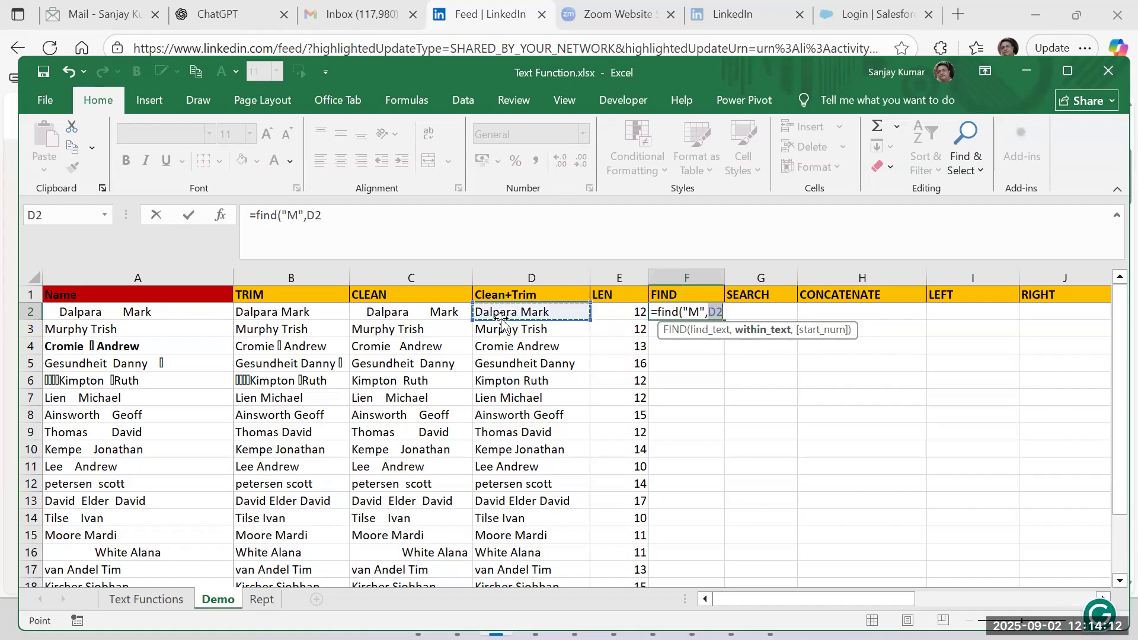
pyautogui.write(')')
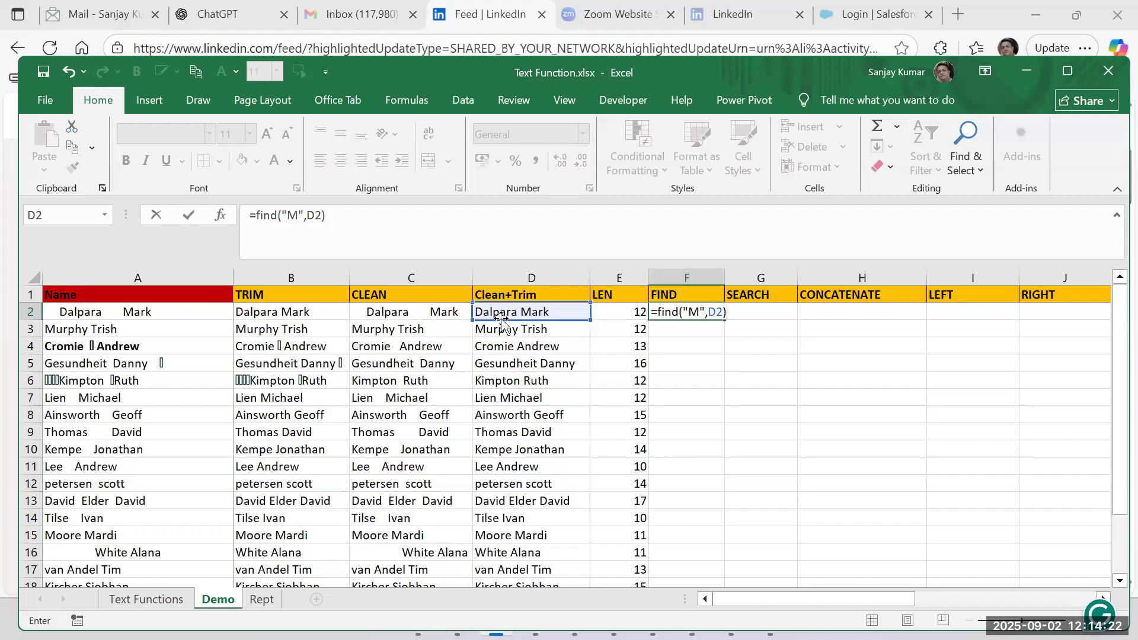
pyautogui.hotkey('ctrl', 'Return')
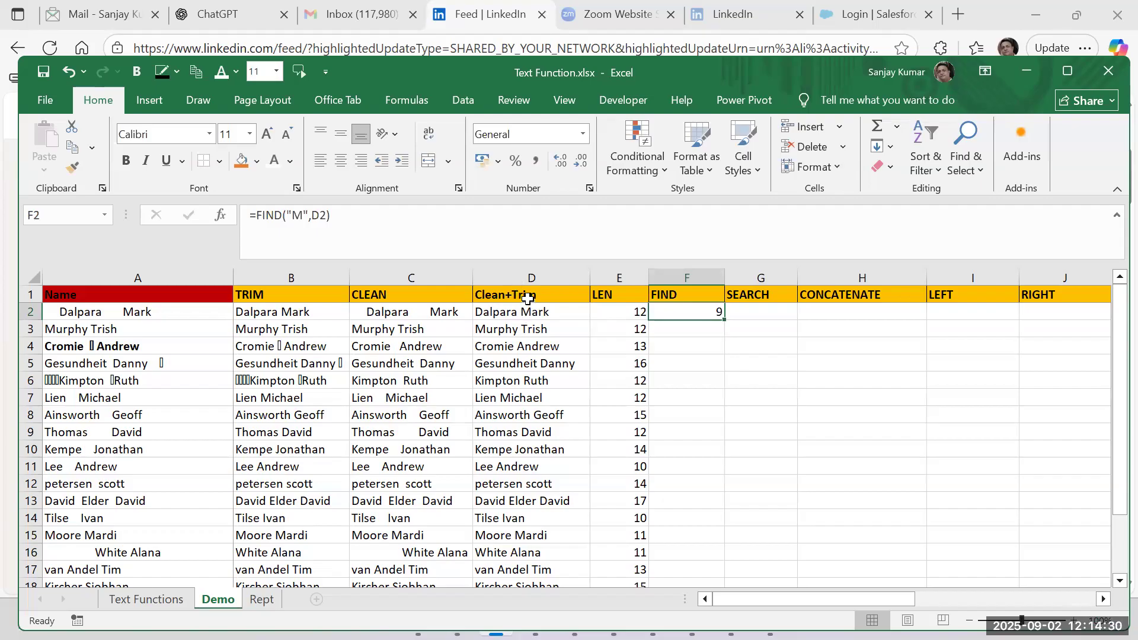
pyautogui.doubleClick(727, 321)
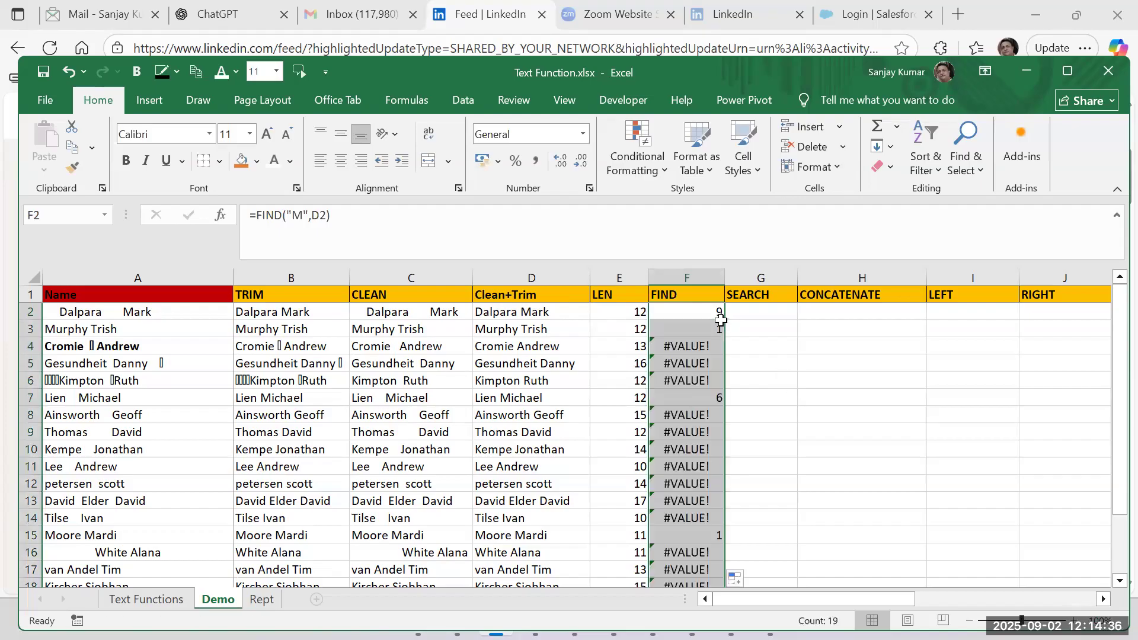
pyautogui.click(701, 346)
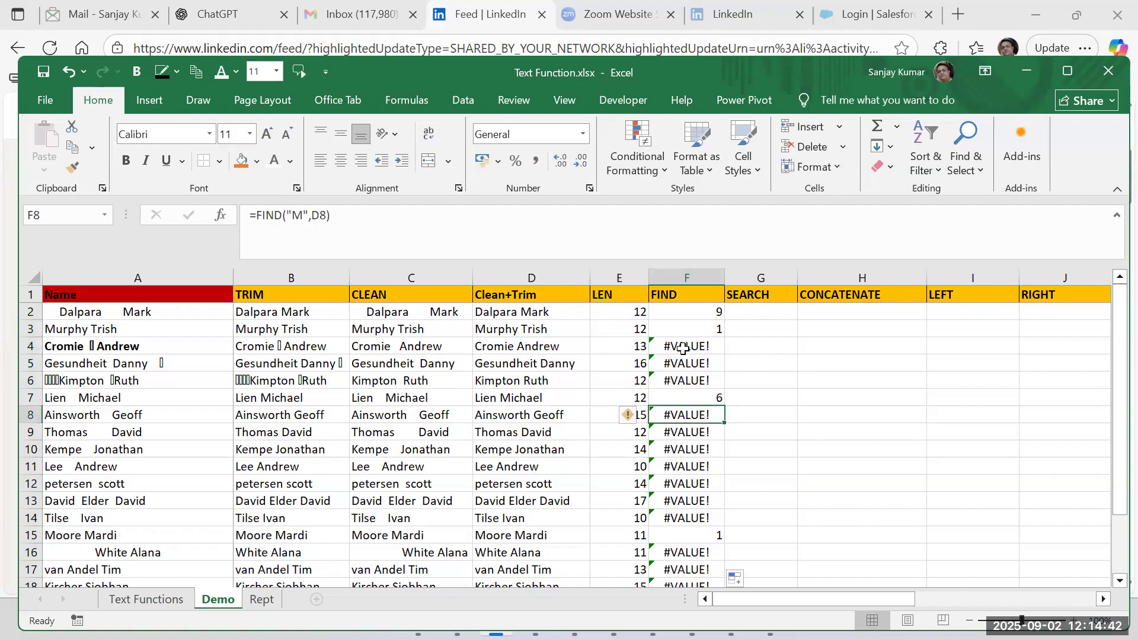
# Change the formula in F2 to =FIND(" ",D2), fill it down the FIND column to row 20, and review the results.
pyautogui.click(684, 314)
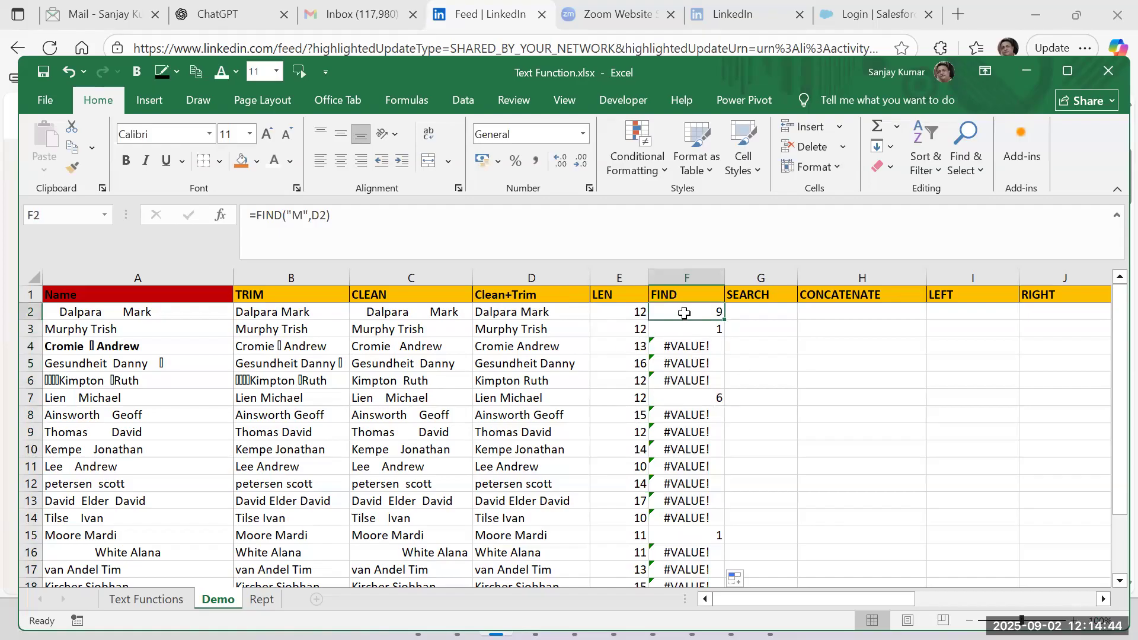
pyautogui.doubleClick(686, 313)
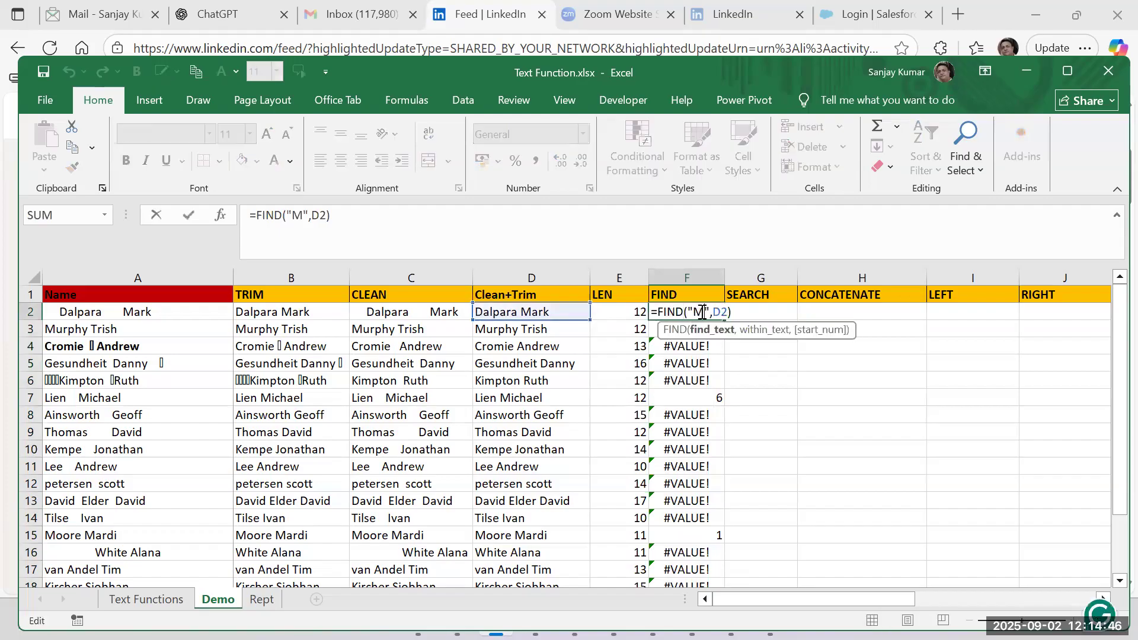
pyautogui.press('BackSpace')
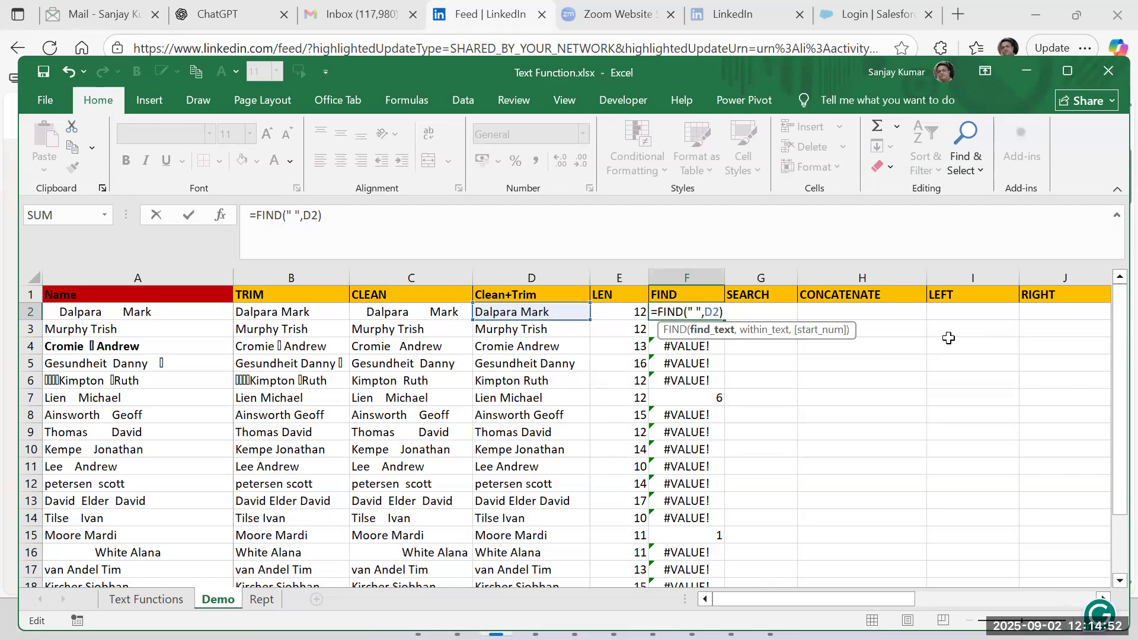
pyautogui.press('Return')
pyautogui.click(719, 314)
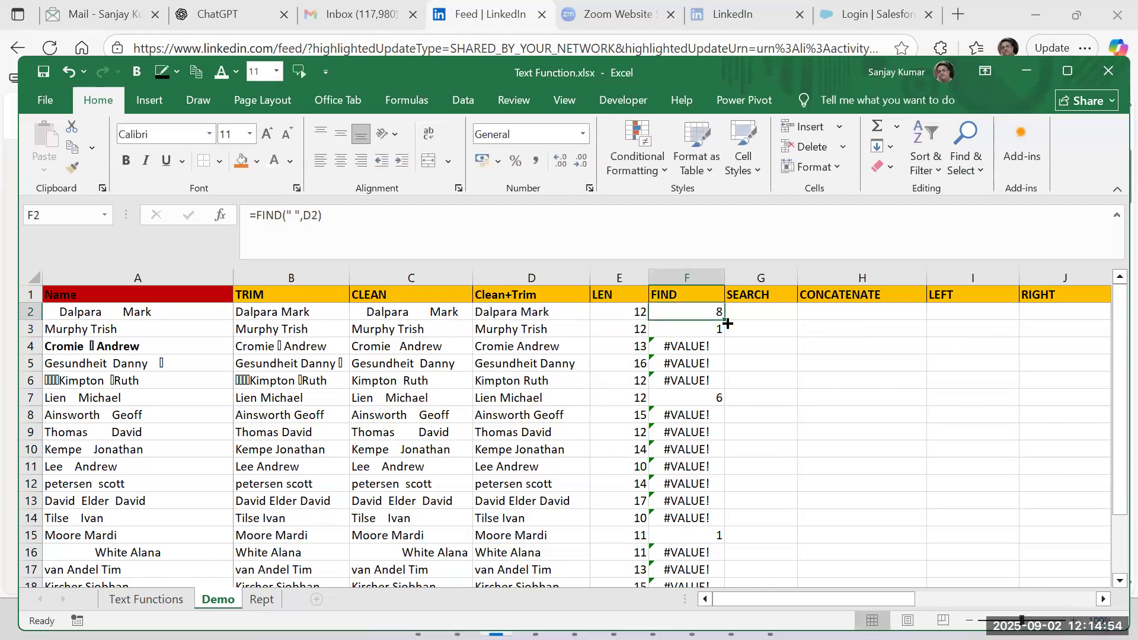
pyautogui.doubleClick(727, 321)
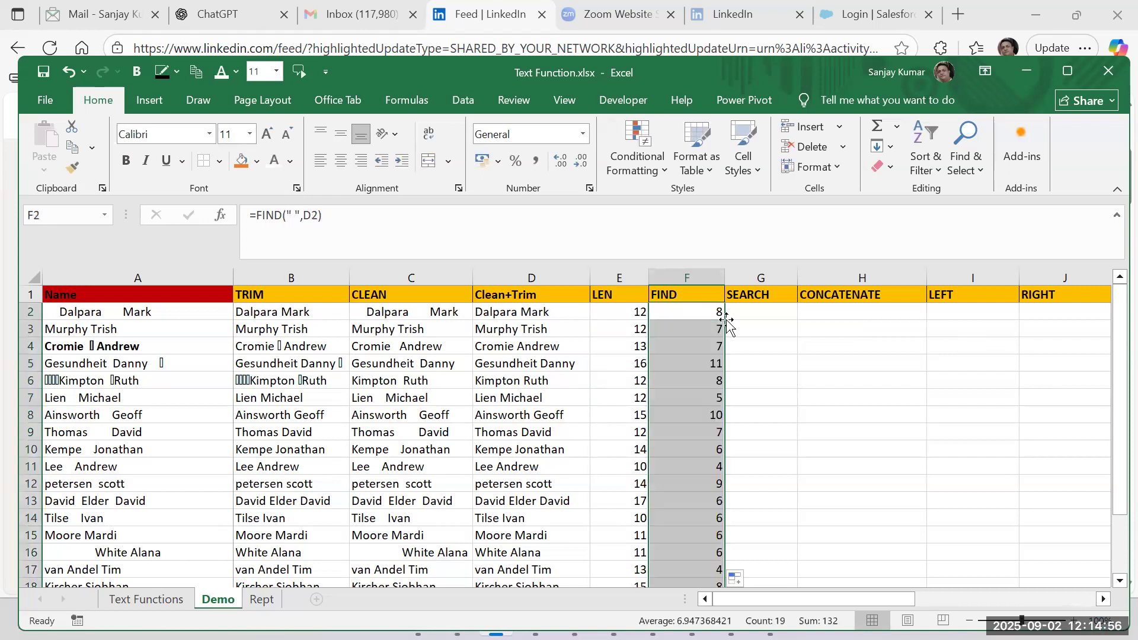
pyautogui.scroll(-6, 535, 446)
pyautogui.scroll(6, 536, 447)
pyautogui.click(700, 366)
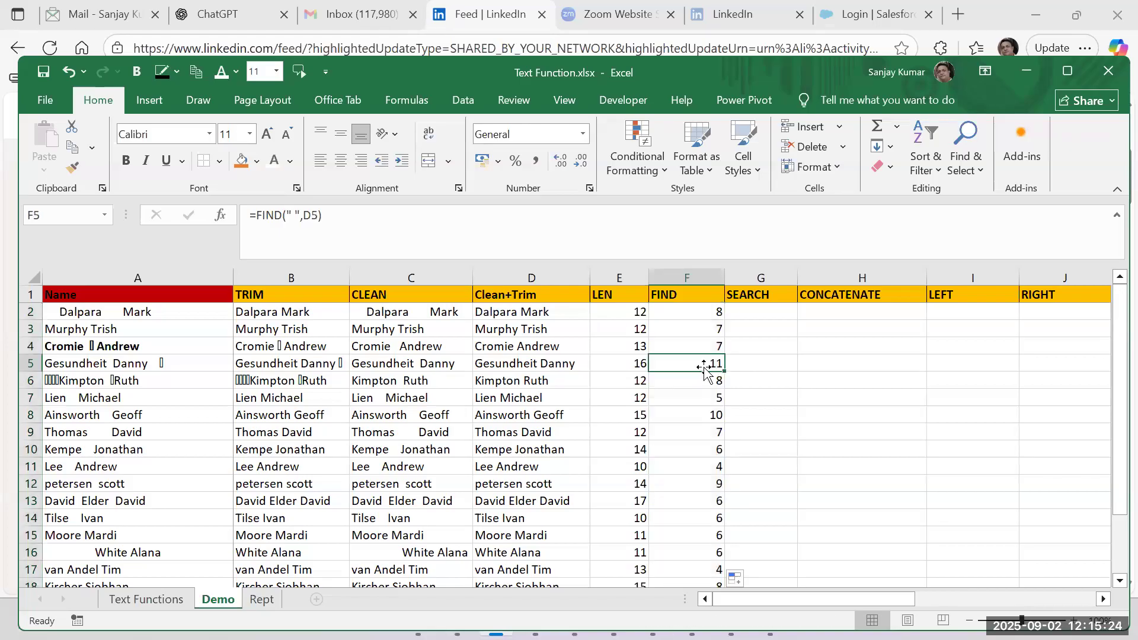
pyautogui.click(698, 386)
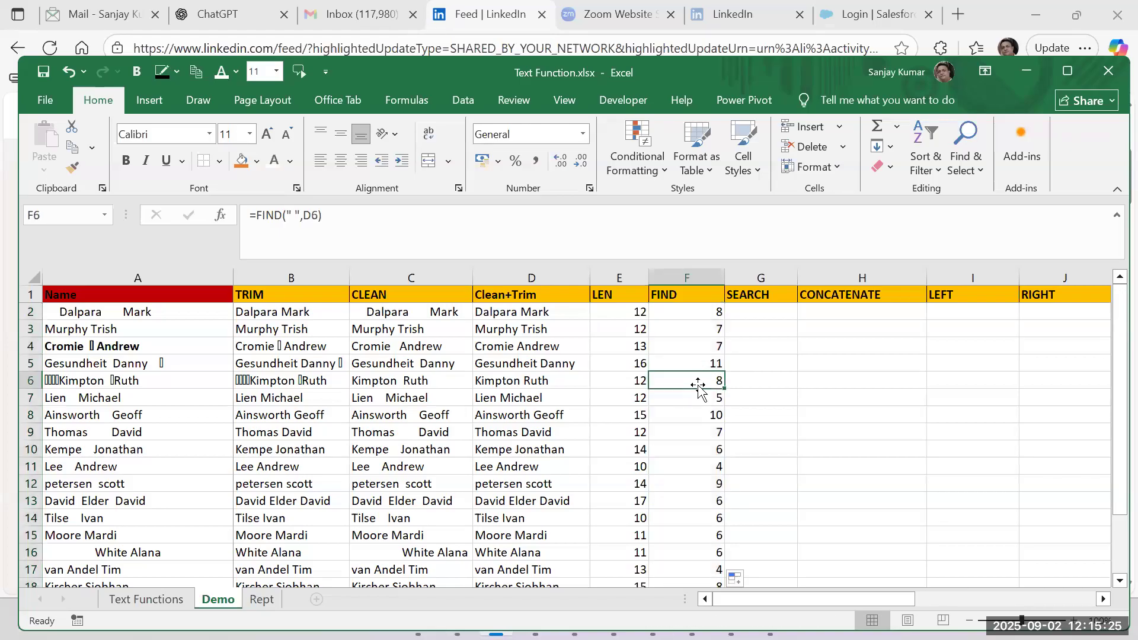
# Enter =SEARCH("m",D2) in cell G2 of the SEARCH column.
pyautogui.click(694, 312)
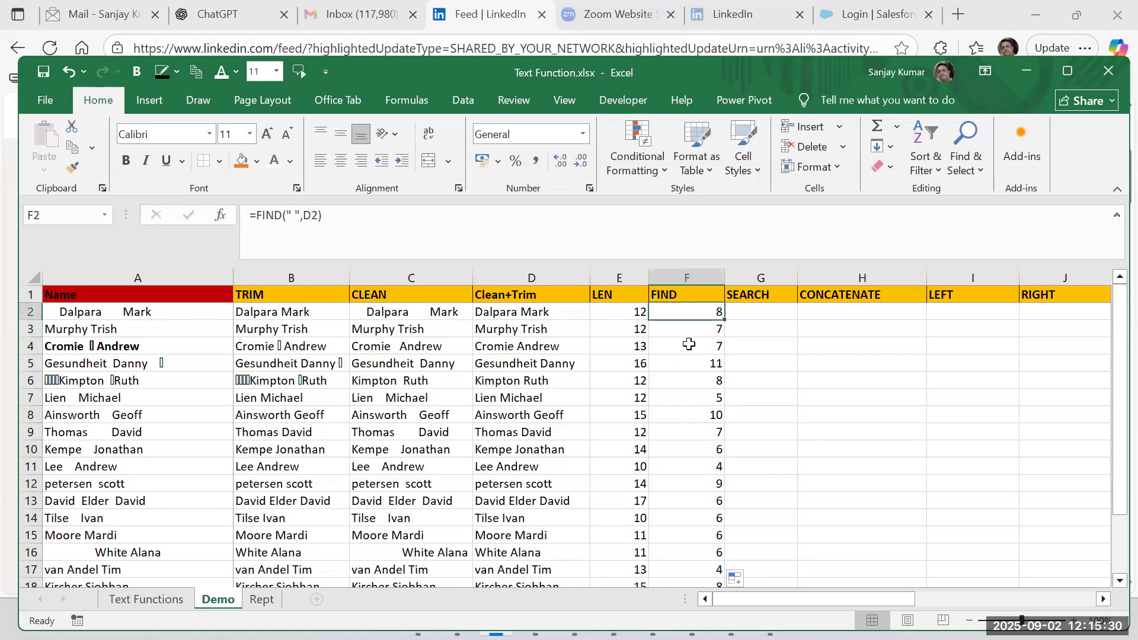
pyautogui.click(749, 313)
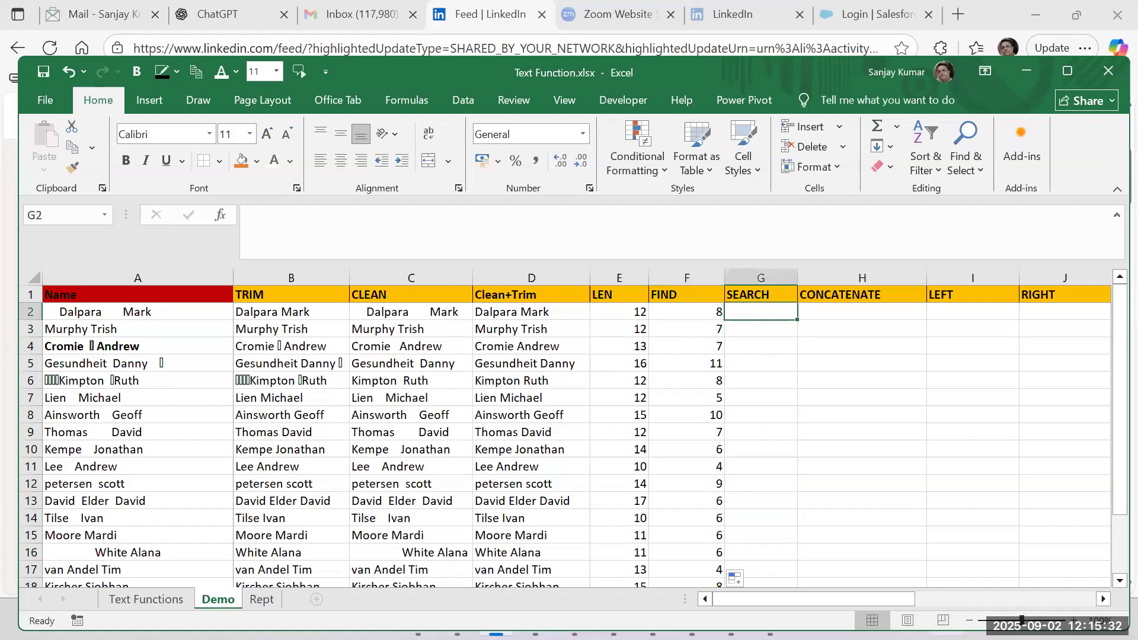
pyautogui.write('=')
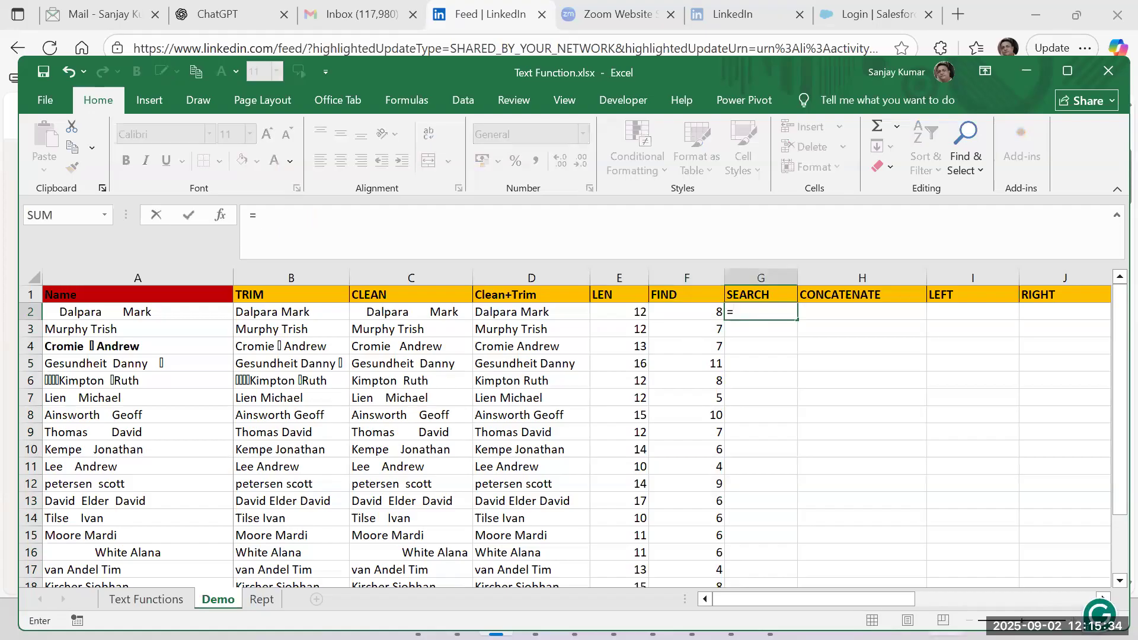
pyautogui.write('sea')
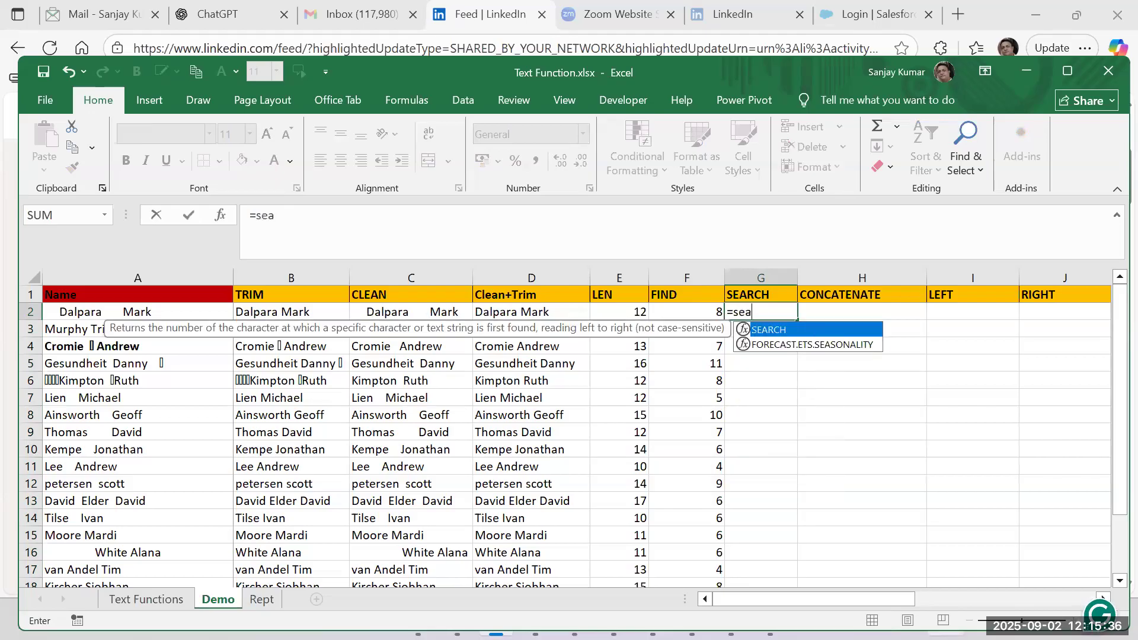
pyautogui.write('rch(')
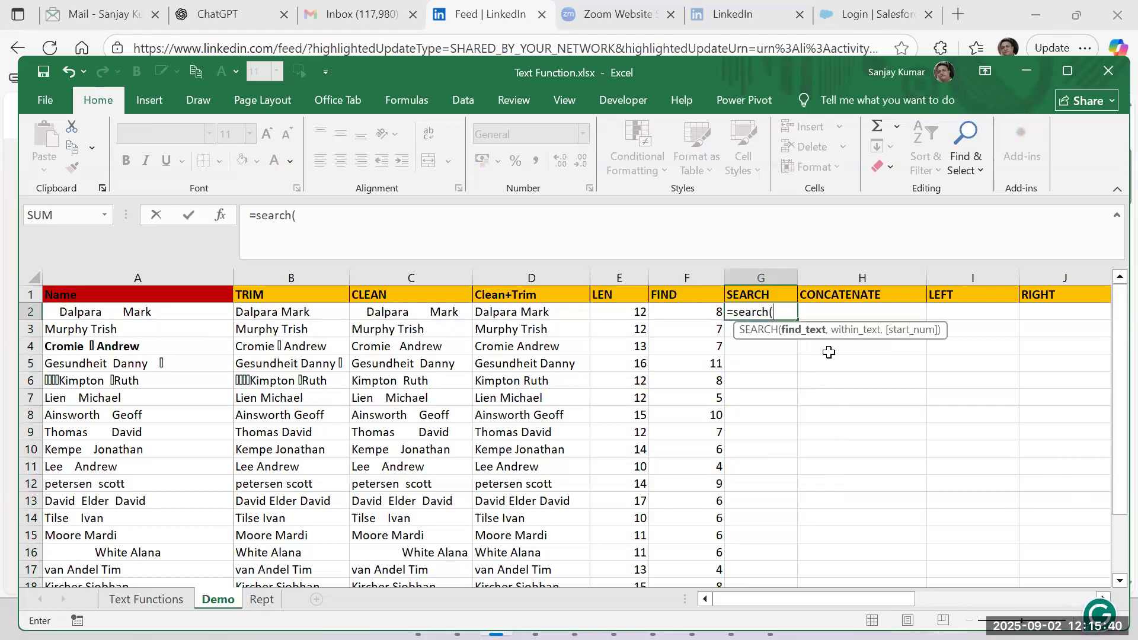
pyautogui.write('"m",')
pyautogui.click(542, 308)
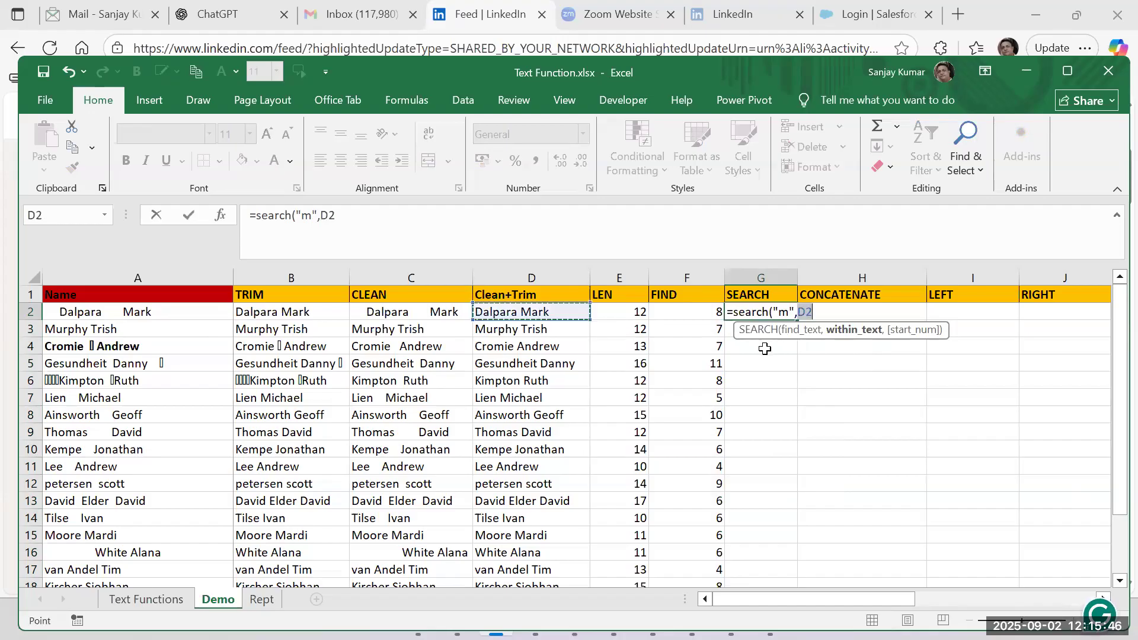
pyautogui.write(')')
pyautogui.press('Return')
pyautogui.press('Up')
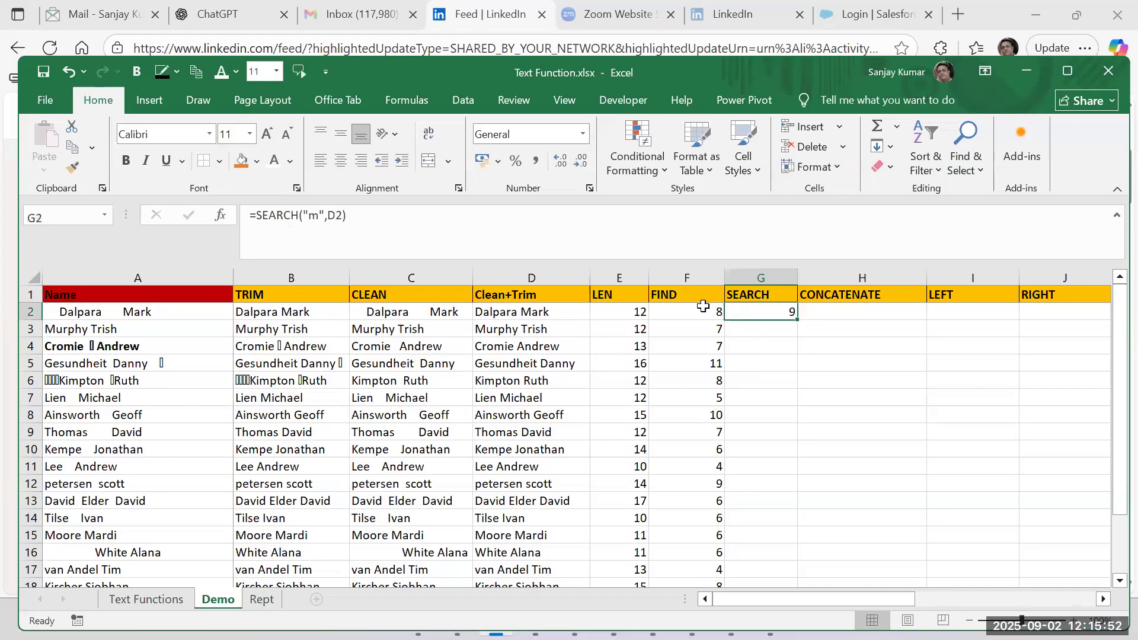
# Inspect the FIND formula in F2 and compare it with the SEARCH formula in G2.
pyautogui.click(684, 306)
pyautogui.doubleClick(683, 307)
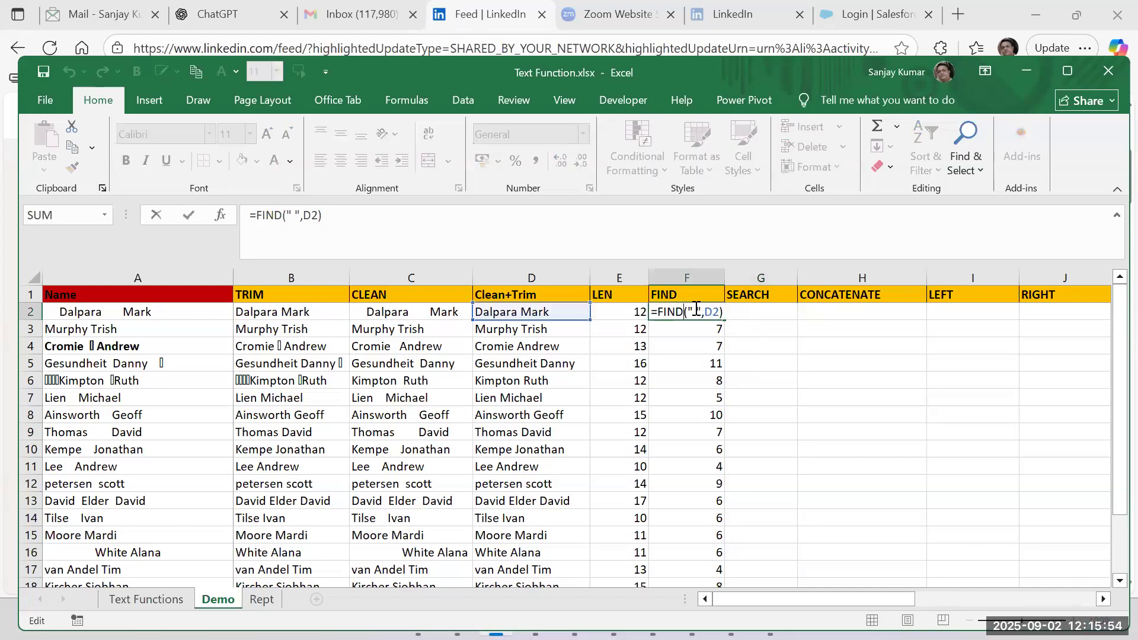
pyautogui.press('Escape')
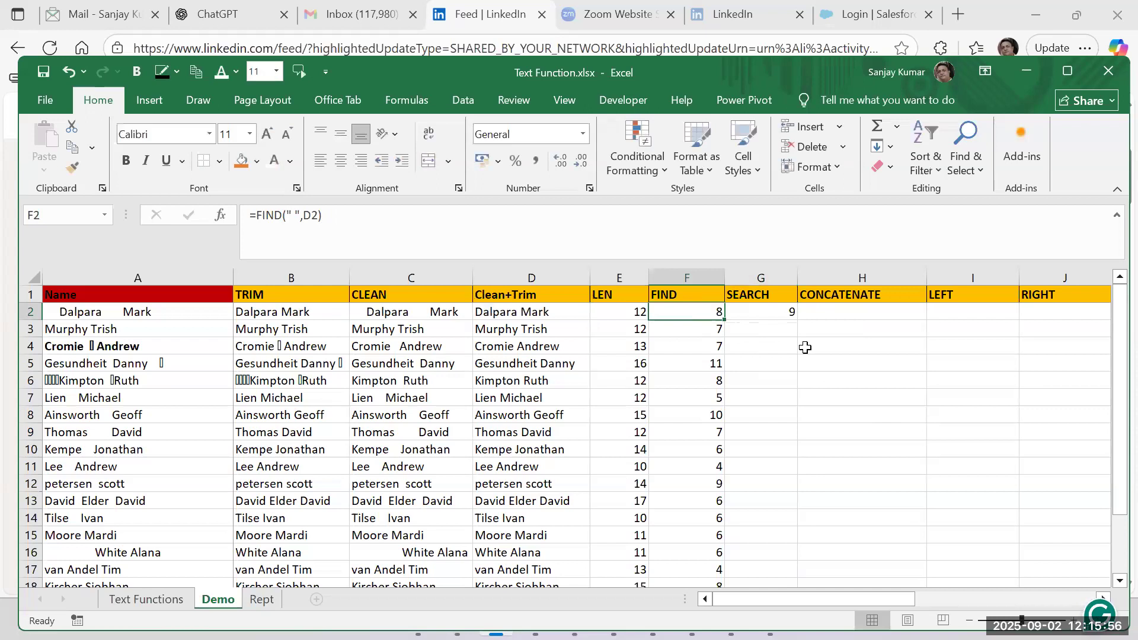
pyautogui.click(779, 314)
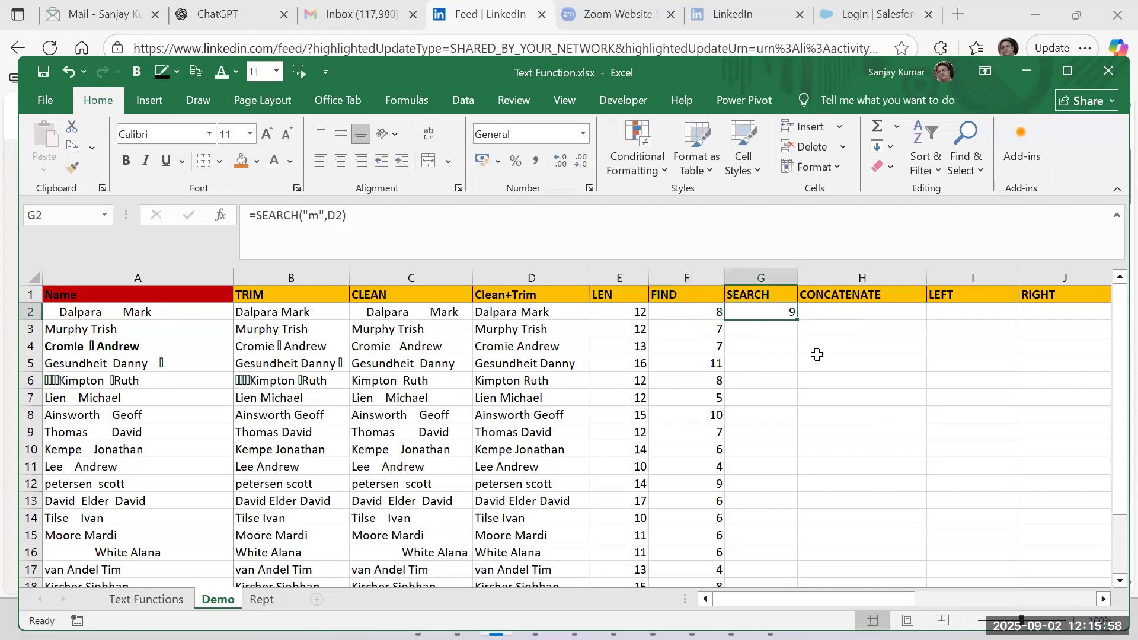
# Change the formula in F2 to =FIND("m",D2) with a lowercase m to test case sensitivity.
pyautogui.click(700, 310)
pyautogui.doubleClick(699, 310)
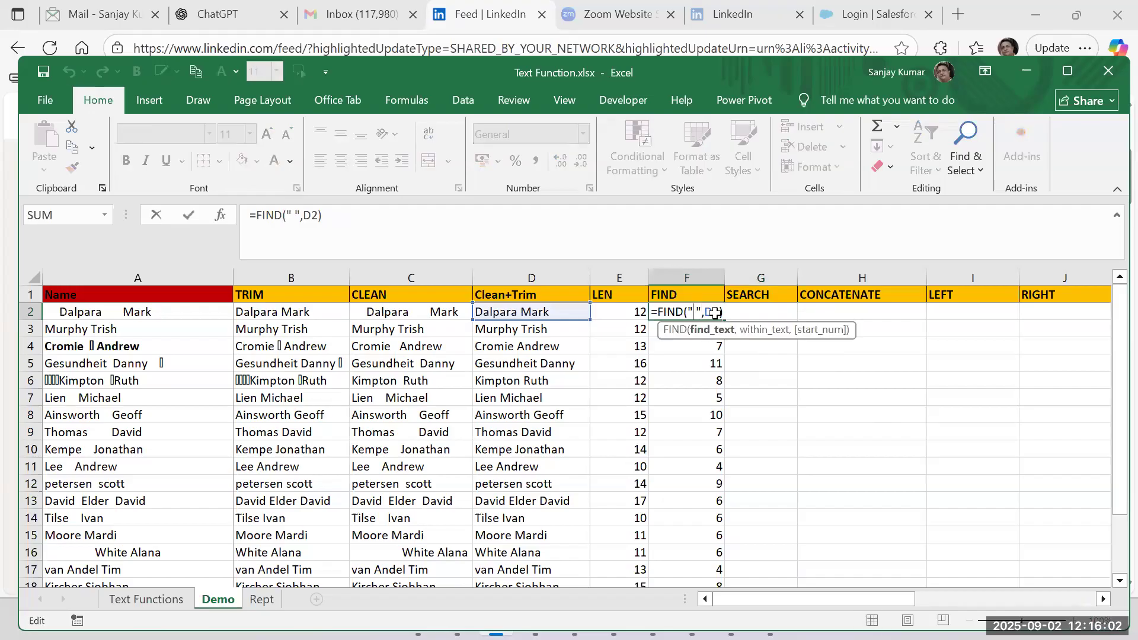
pyautogui.press('BackSpace')
pyautogui.write('M')
pyautogui.press('BackSpace')
pyautogui.write('m')
pyautogui.press('Return')
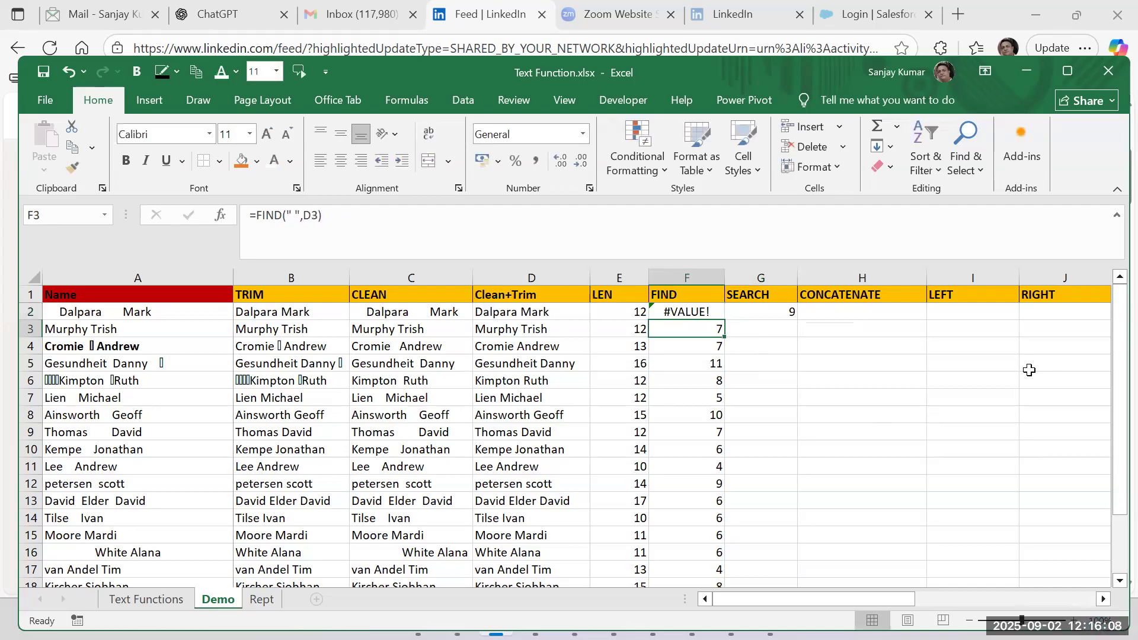
# Restore the space as the search text in F2, making the formula =FIND(" ",D2).
pyautogui.click(677, 310)
pyautogui.doubleClick(677, 309)
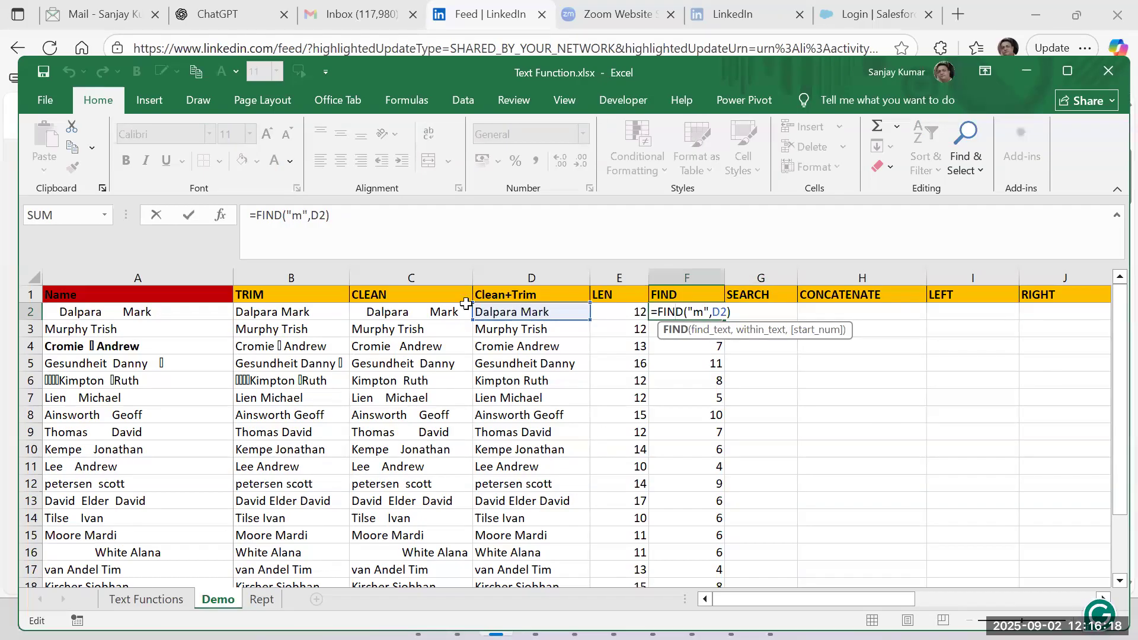
pyautogui.click(702, 310)
pyautogui.press('BackSpace')
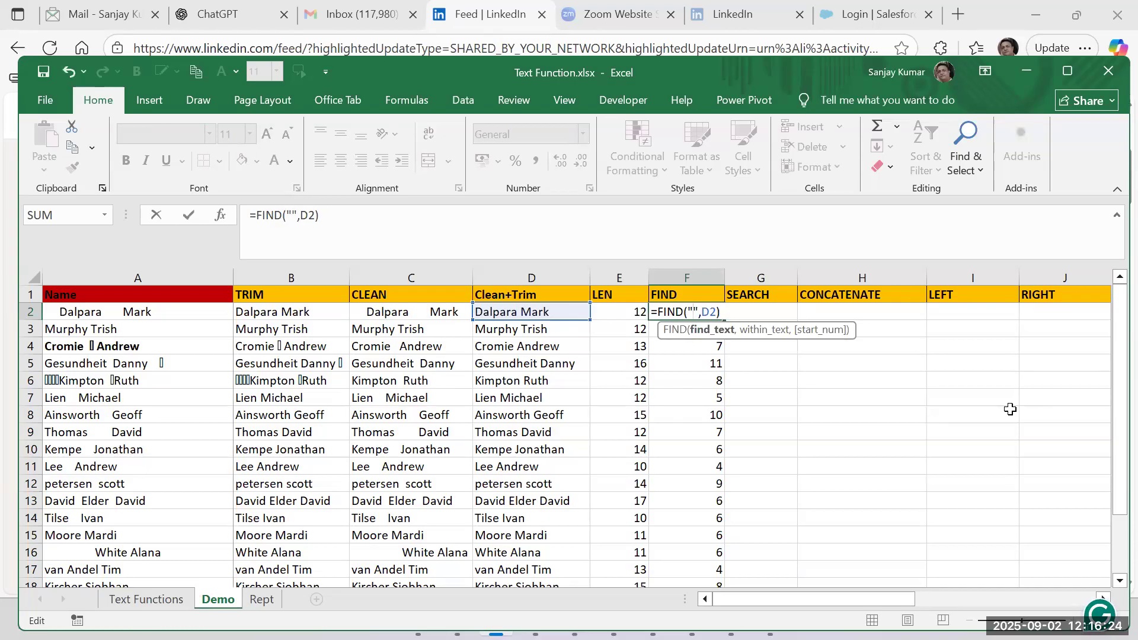
pyautogui.press('Return')
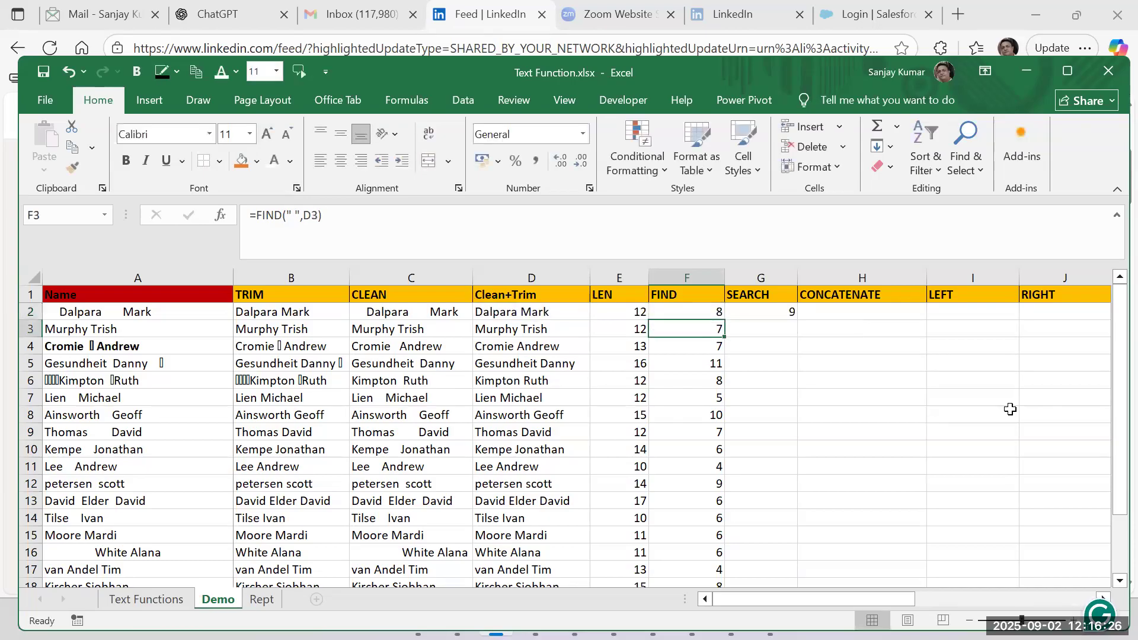
# Examine the arguments of the SEARCH formula in G2.
pyautogui.click(766, 308)
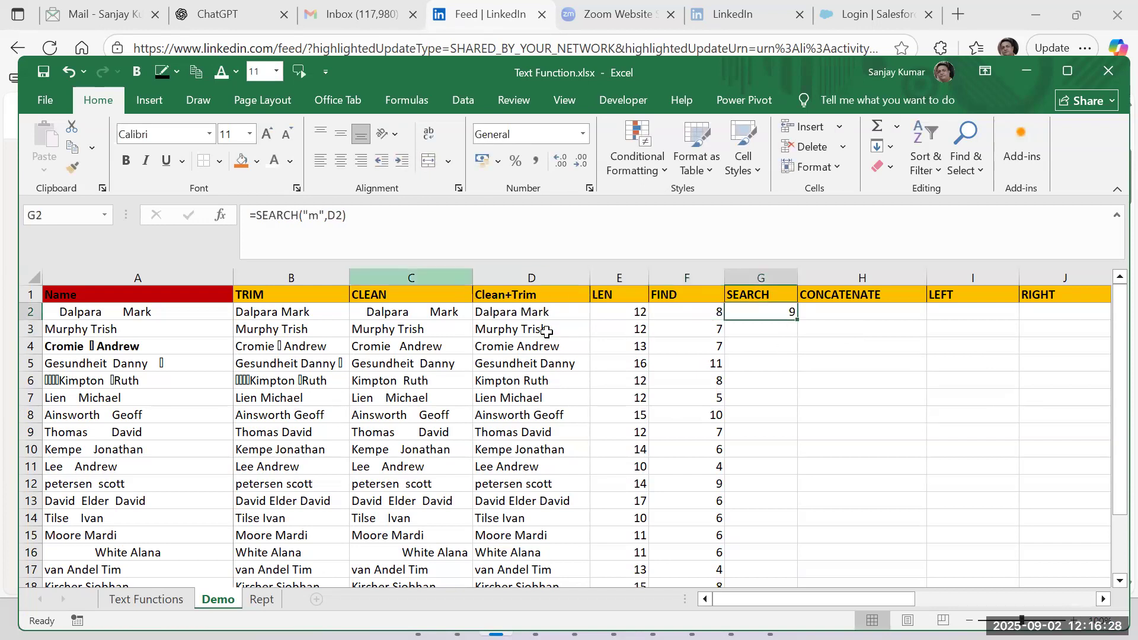
pyautogui.doubleClick(753, 311)
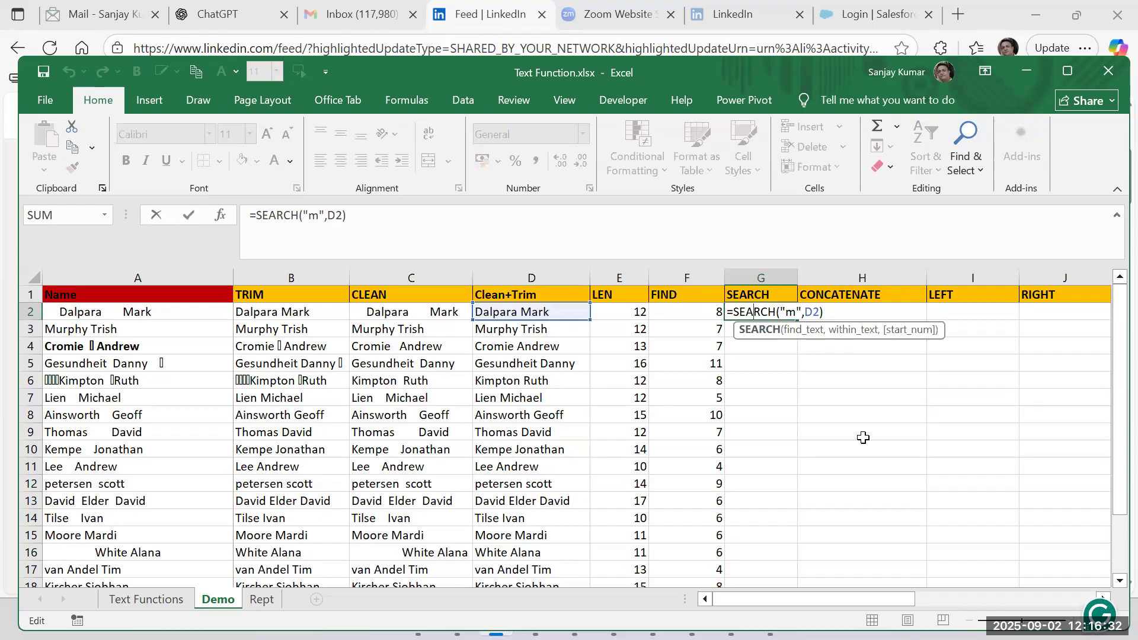
pyautogui.press('Return')
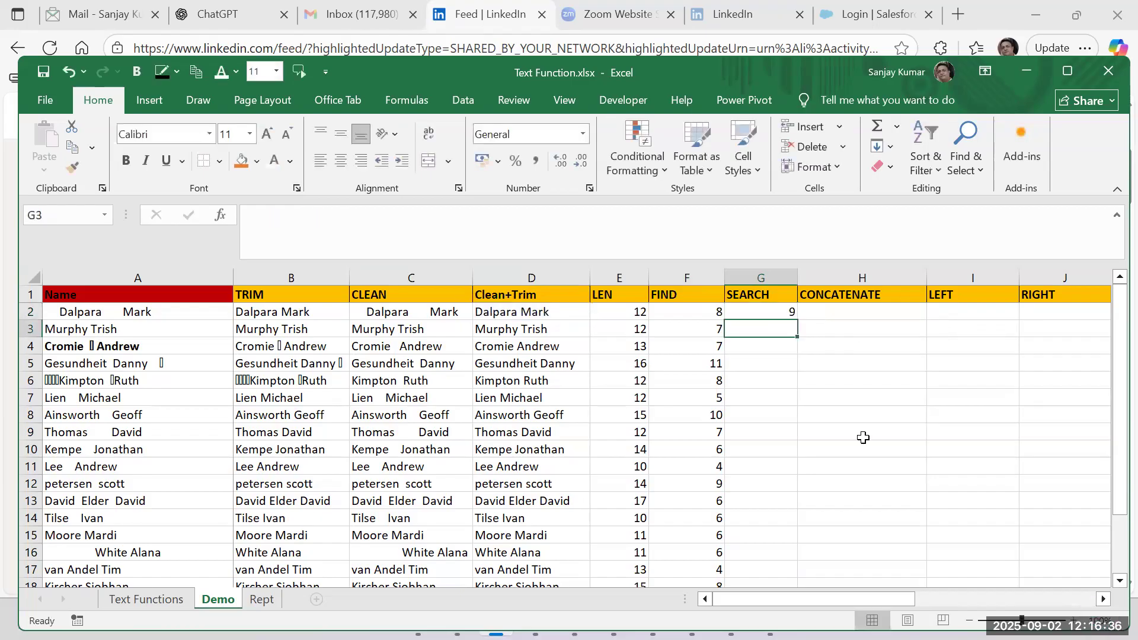
pyautogui.press('Up')
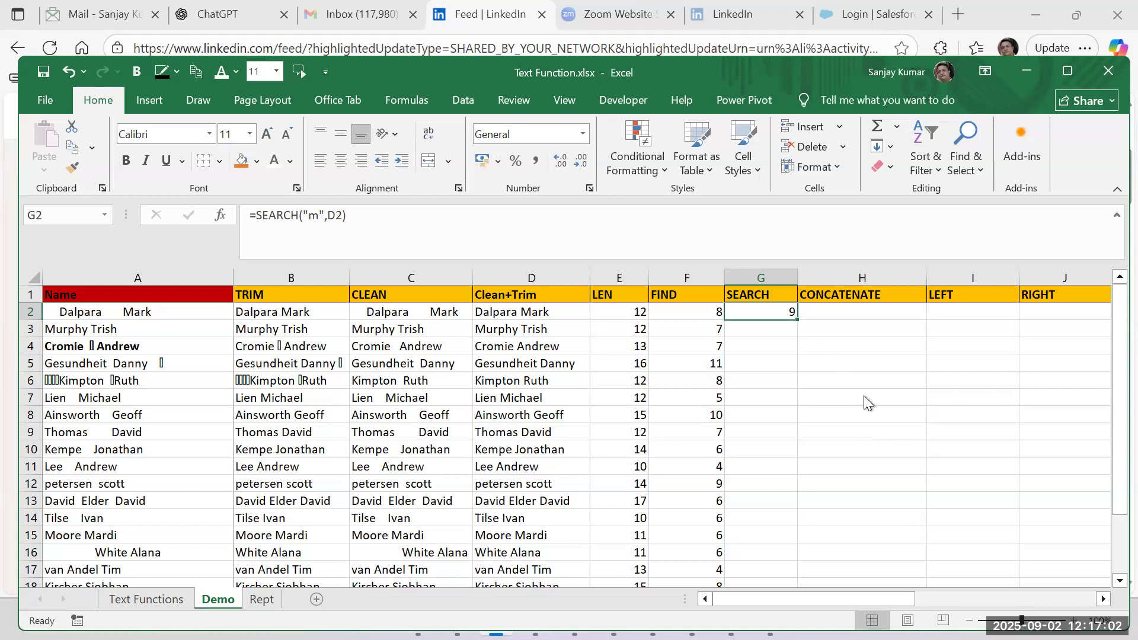
# Create a blank workbook, enter "jkdhf djk kkjkl kljkl lkjklads Code fkljkasj kjkla jkllkfkls" in B2, and fill it down to B14.
pyautogui.hotkey('ctrl', 'n')
pyautogui.click(140, 317)
pyautogui.write('jkdhf  djk kkj')
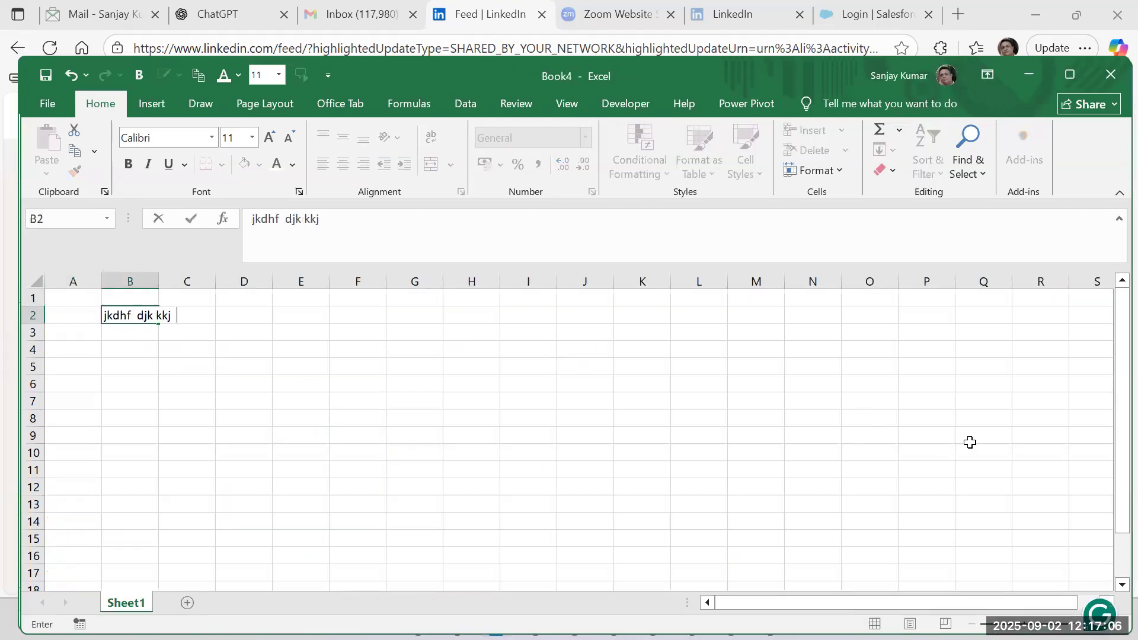
pyautogui.write('kl kljkl  lkjklads  ')
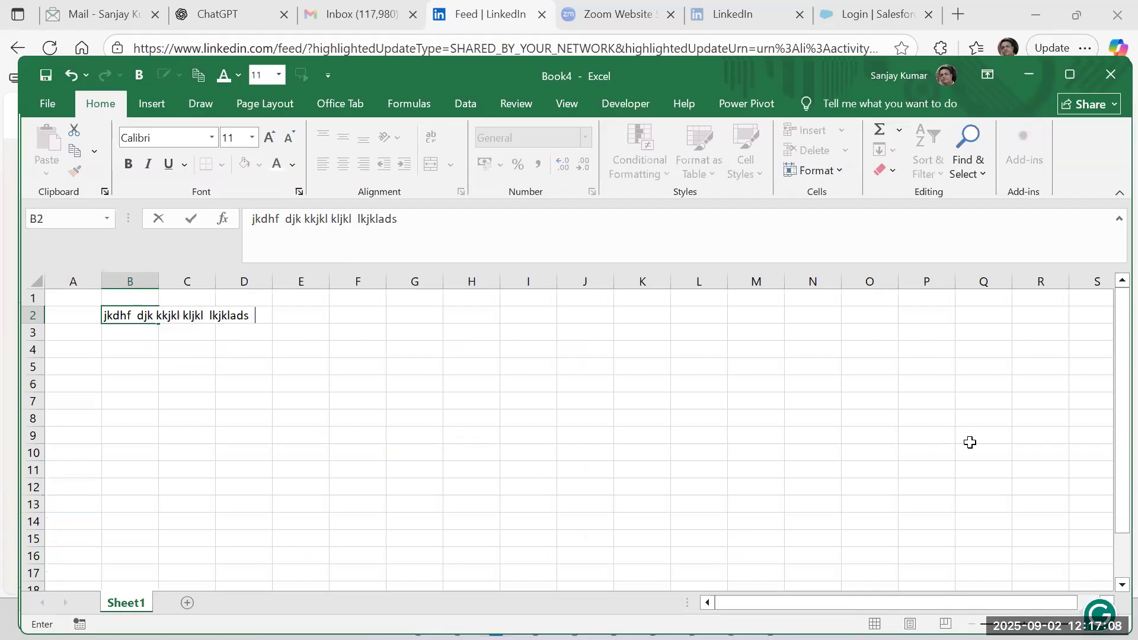
pyautogui.write('Code fkljkasj kjkla jkllkfkls')
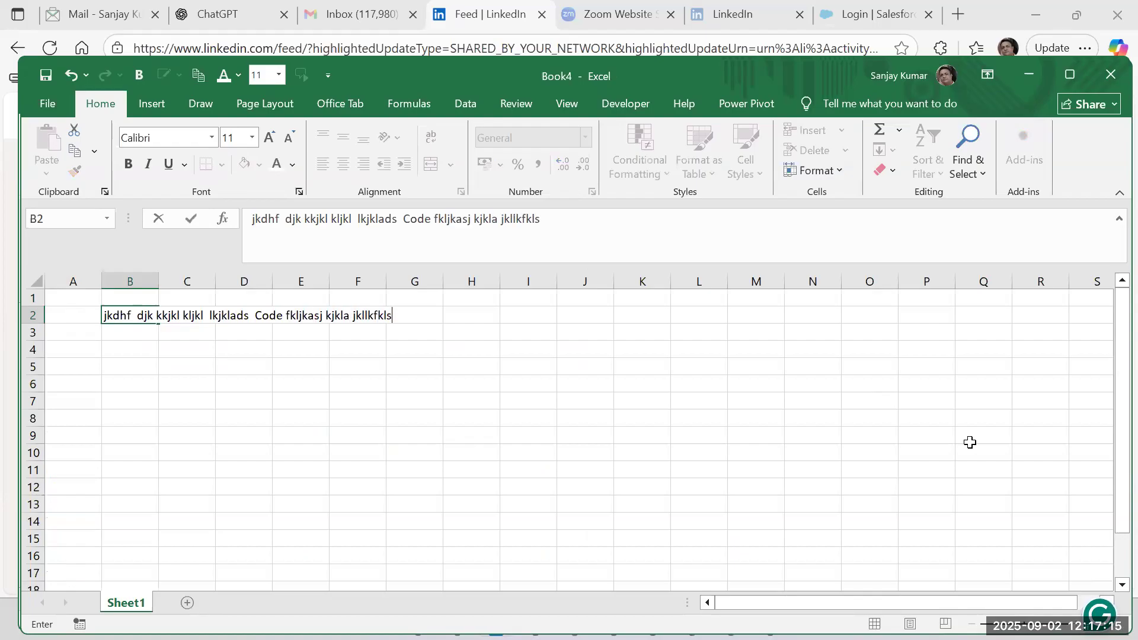
pyautogui.press('Return')
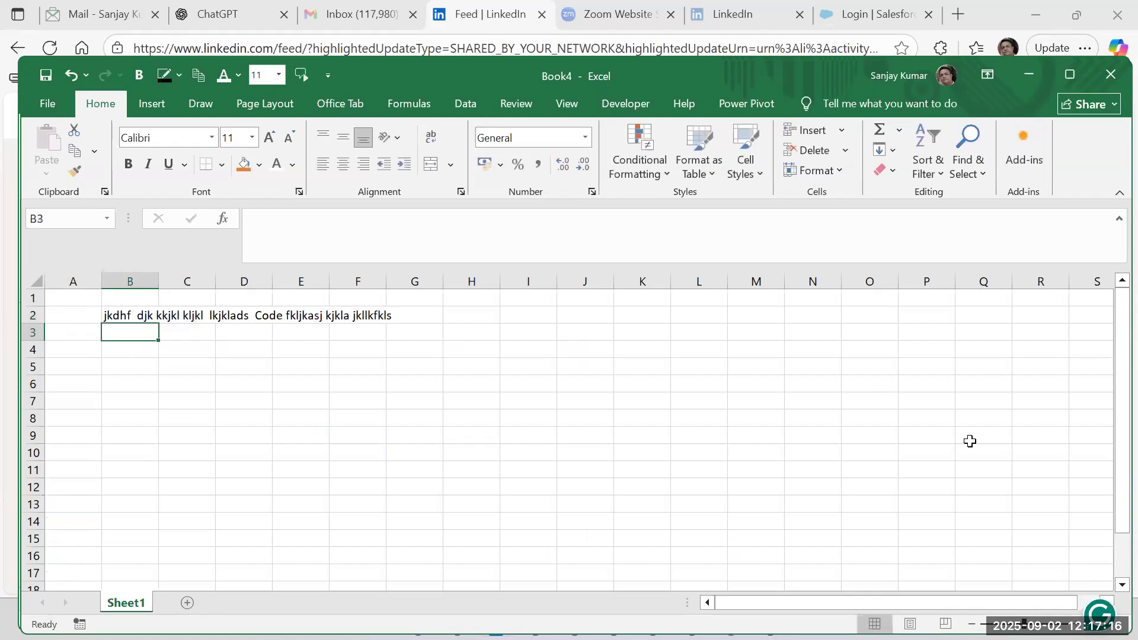
pyautogui.press('Up')
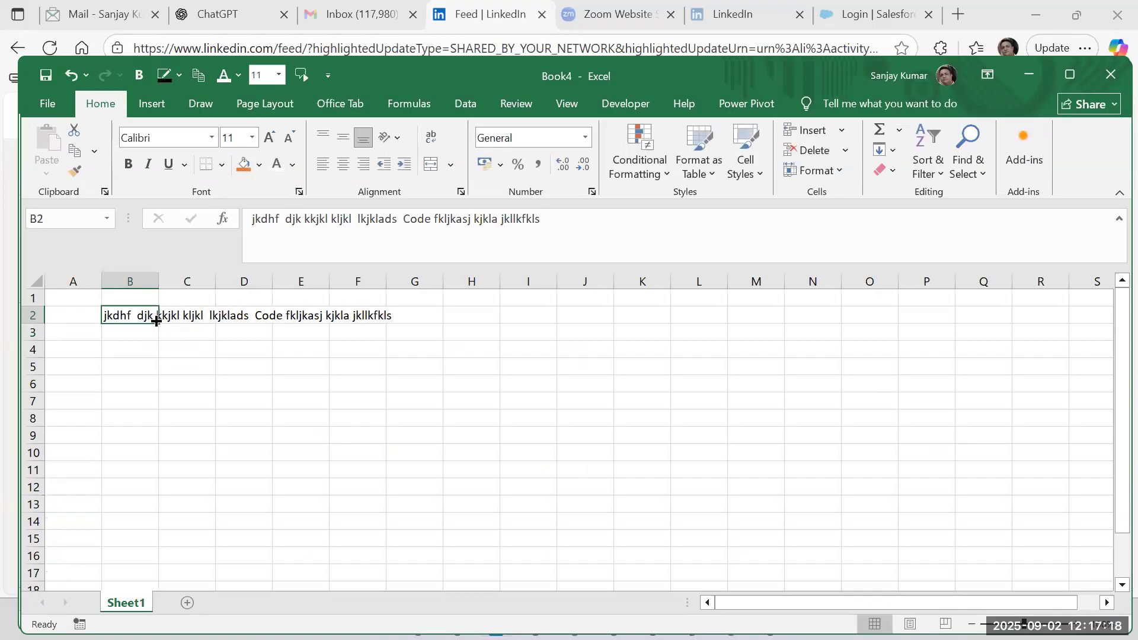
pyautogui.moveTo(164, 451); pyautogui.dragTo(164, 527)
# Delete the beginning of the text in B6 so it starts with "klads Code".
pyautogui.doubleClick(134, 383)
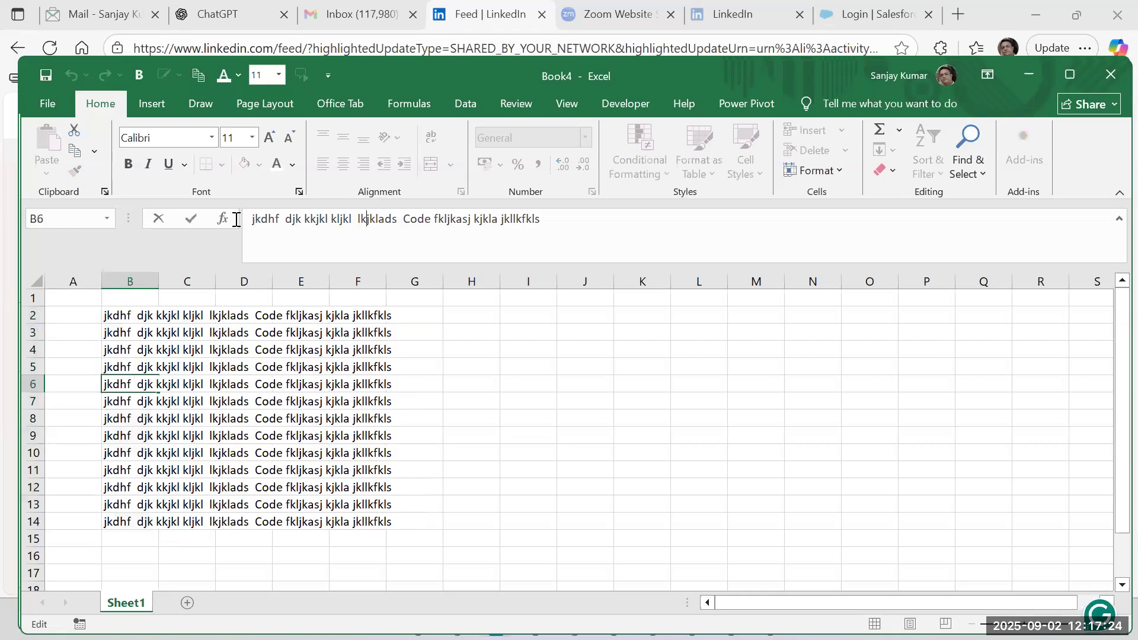
pyautogui.moveTo(366, 214); pyautogui.dragTo(234, 224)
pyautogui.press('BackSpace')
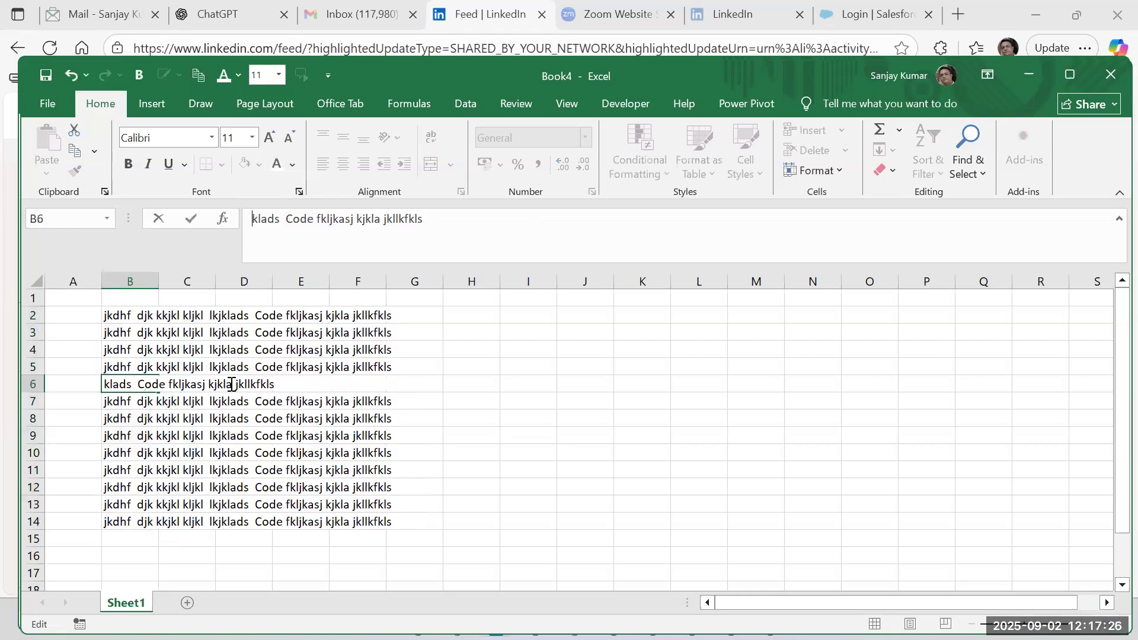
pyautogui.click(170, 418)
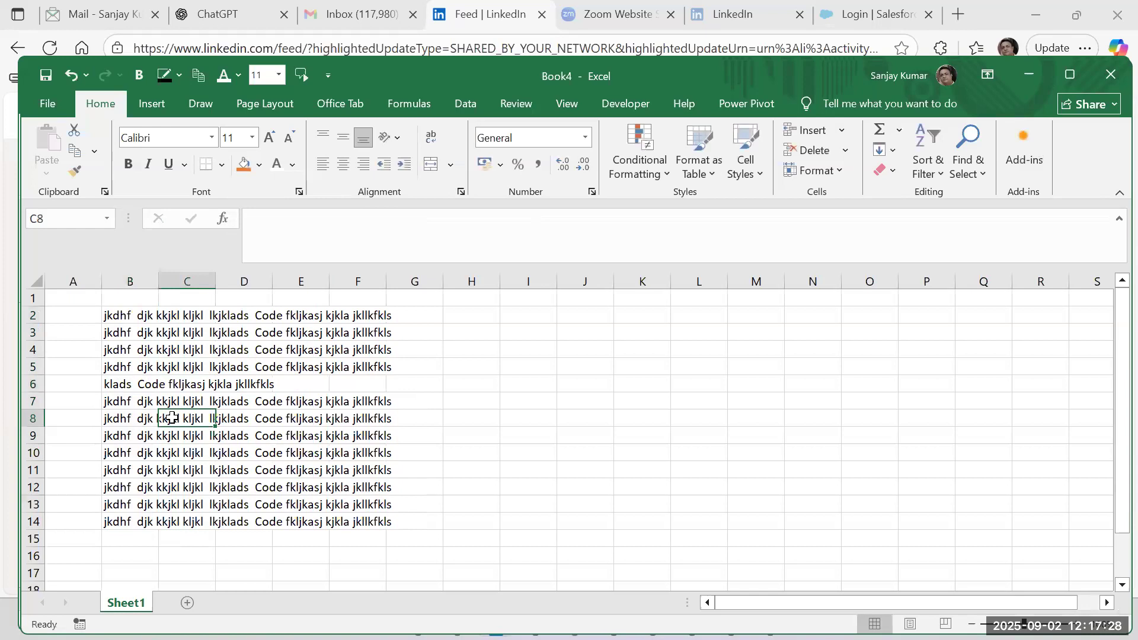
# Shorten the word "Code" to "Co" within the text in B8.
pyautogui.doubleClick(132, 419)
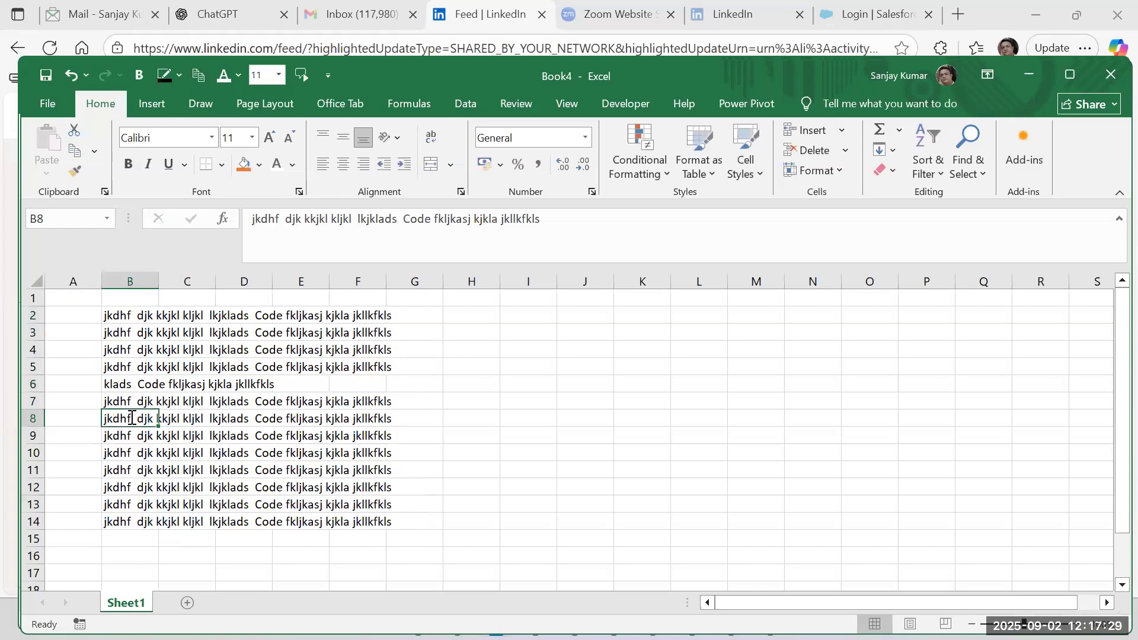
pyautogui.click(423, 216)
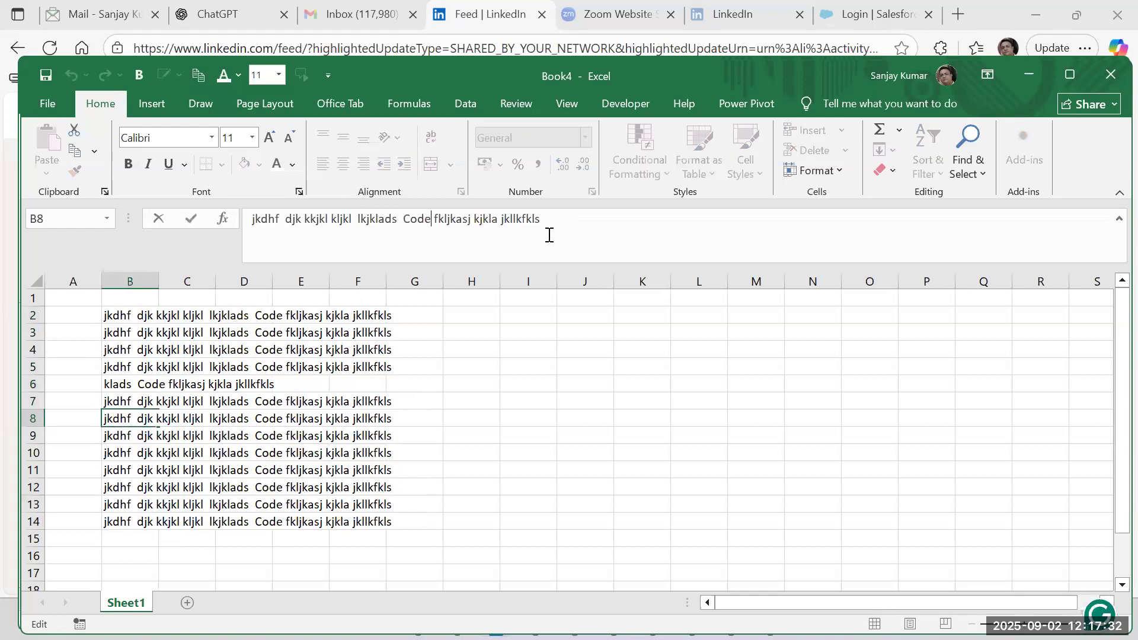
pyautogui.press('BackSpace')
pyautogui.press('Delete')
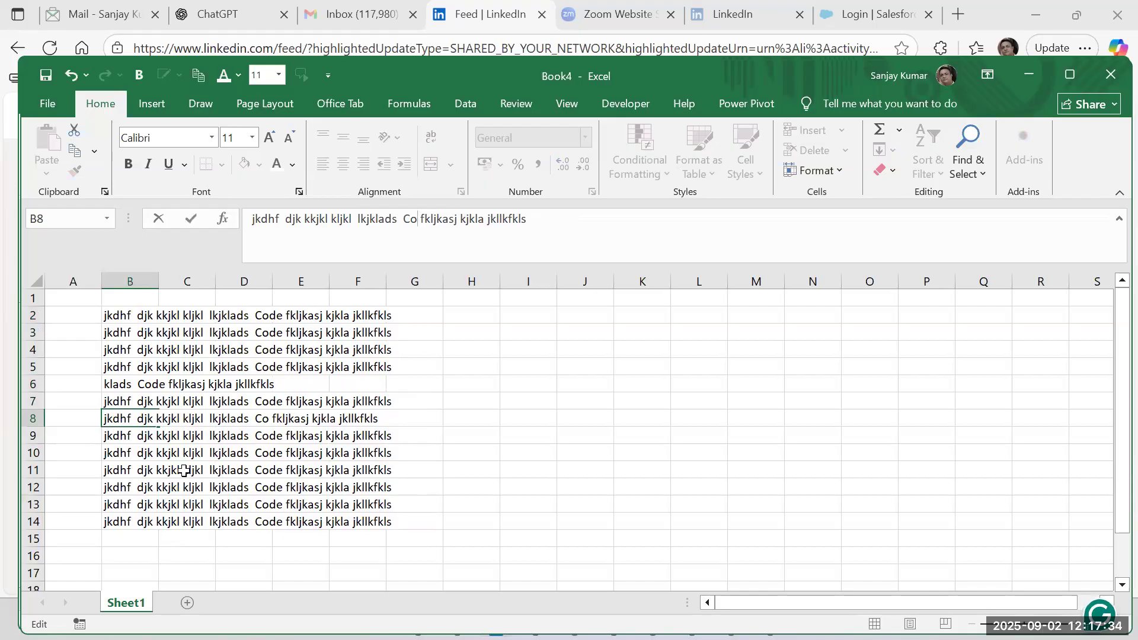
# Remove the word "Code" and its surrounding spaces from the text in B11.
pyautogui.click(119, 465)
pyautogui.moveTo(398, 219); pyautogui.dragTo(437, 229)
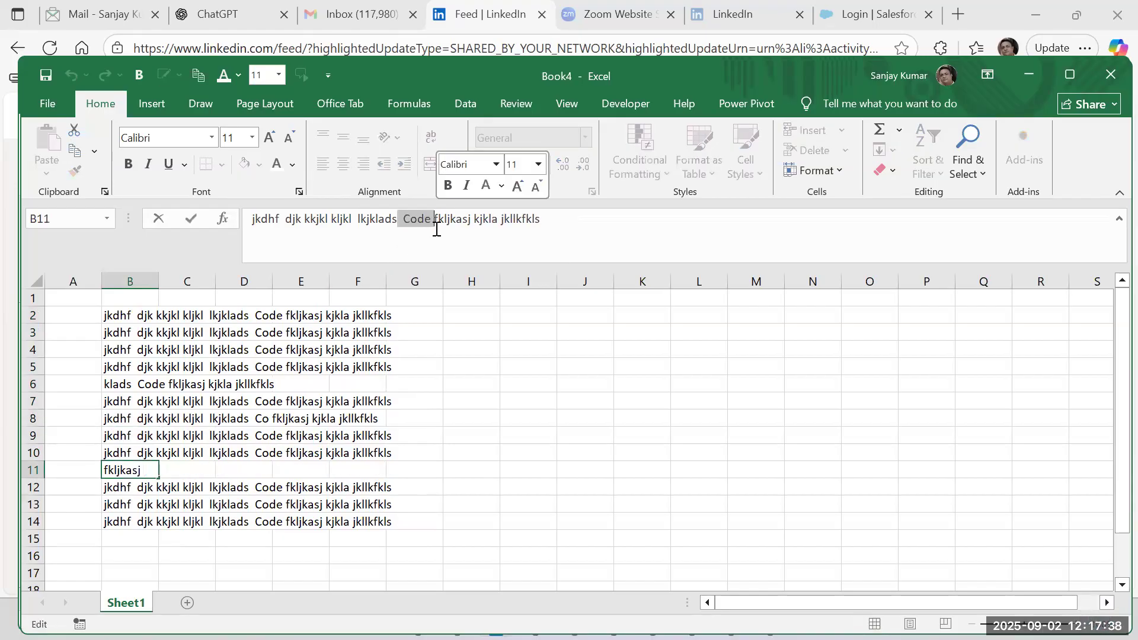
pyautogui.press('BackSpace')
pyautogui.click(157, 485)
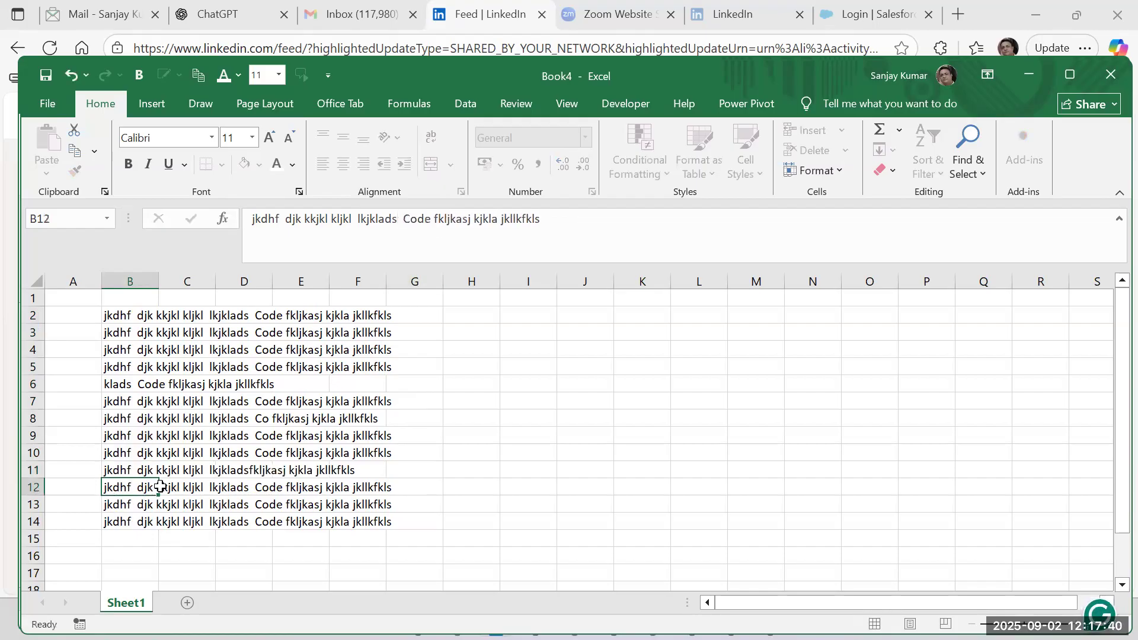
# Replace the end of the text in B12 so it reads "jkdhf djk kkjkl kljkl Code", and autofit column B's width.
pyautogui.moveTo(539, 219); pyautogui.dragTo(354, 205)
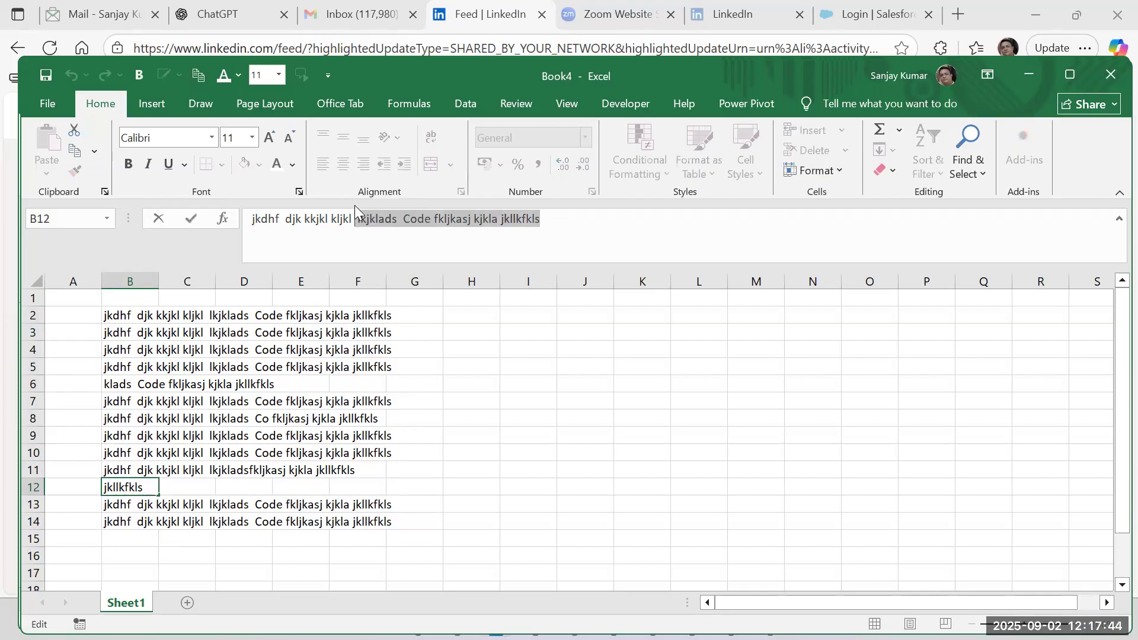
pyautogui.write('Cod')
pyautogui.press('BackSpace')
pyautogui.write('de')
pyautogui.press('Return')
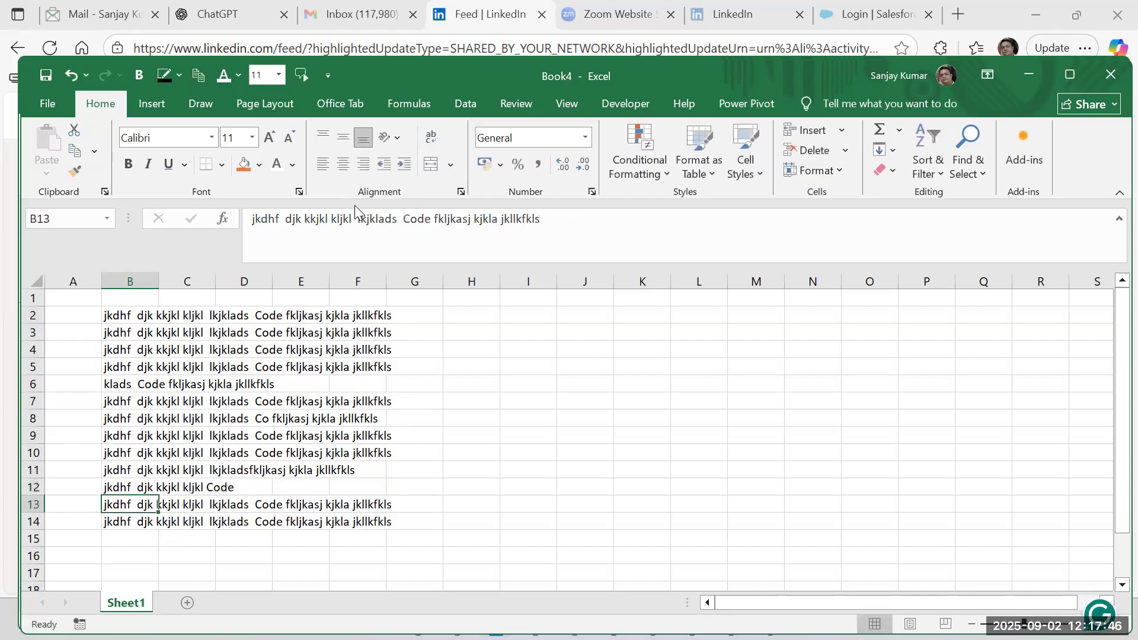
pyautogui.doubleClick(158, 274)
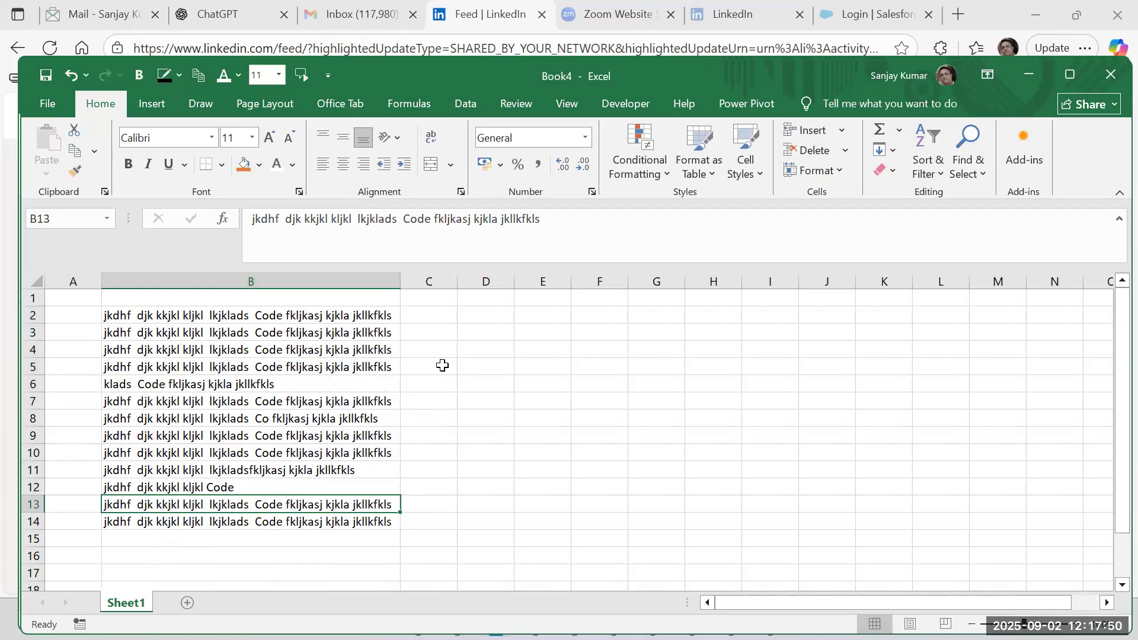
# Enter the formula =SEARCH("Code",B2) in C2 to locate the word in the first text.
pyautogui.click(447, 317)
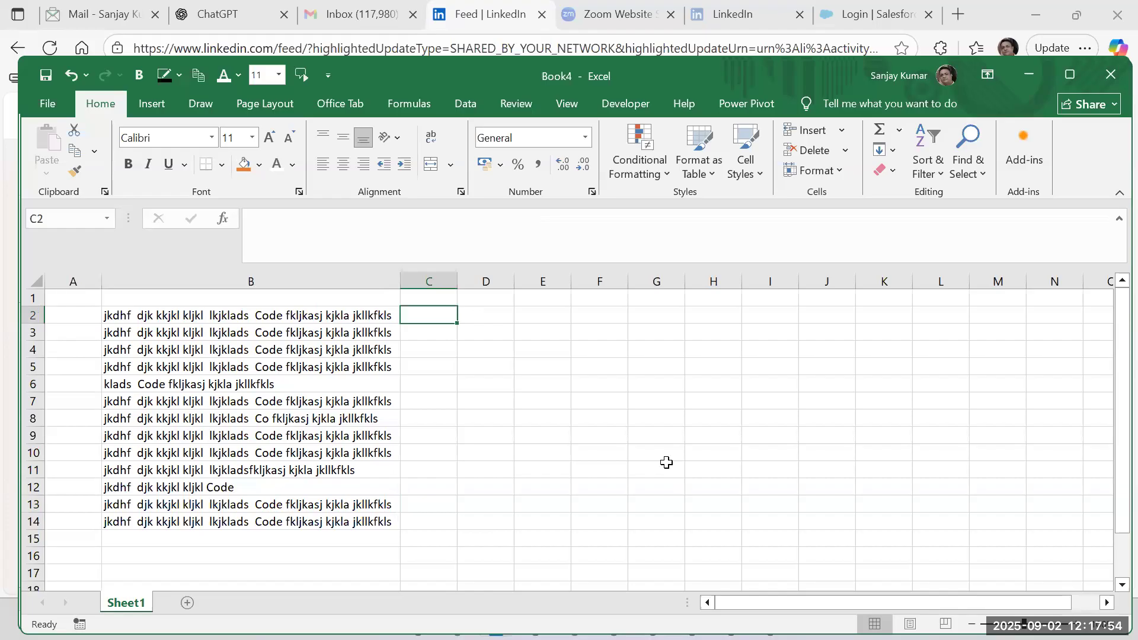
pyautogui.write('=s')
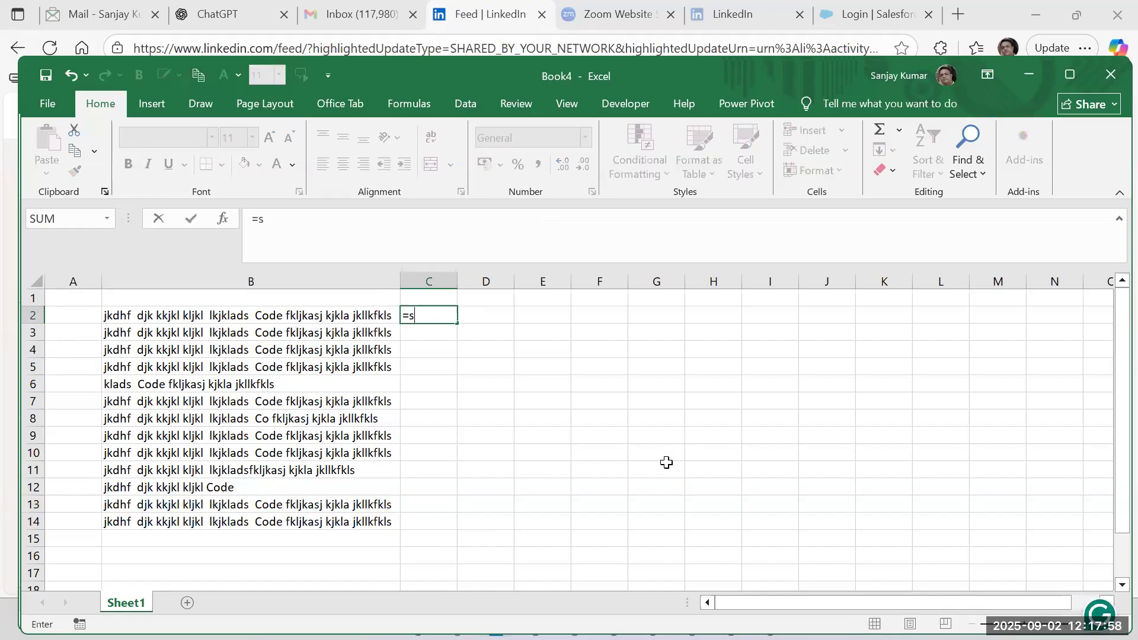
pyautogui.write('earch')
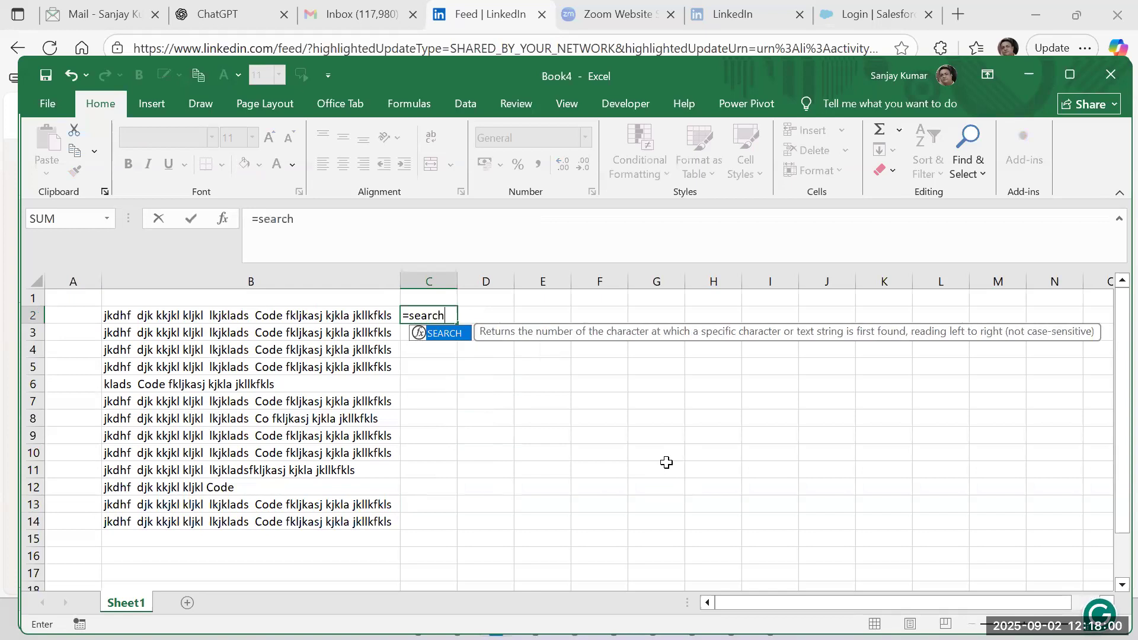
pyautogui.write('(')
pyautogui.press('Left')
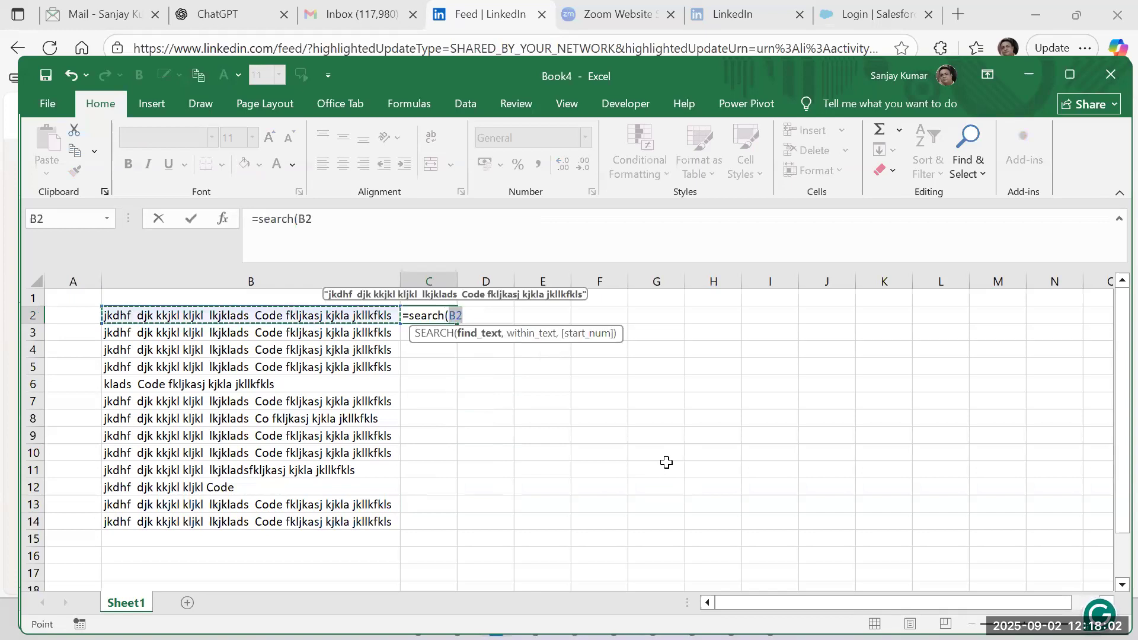
pyautogui.press('BackSpace')
pyautogui.write('"Code",')
pyautogui.press('Left')
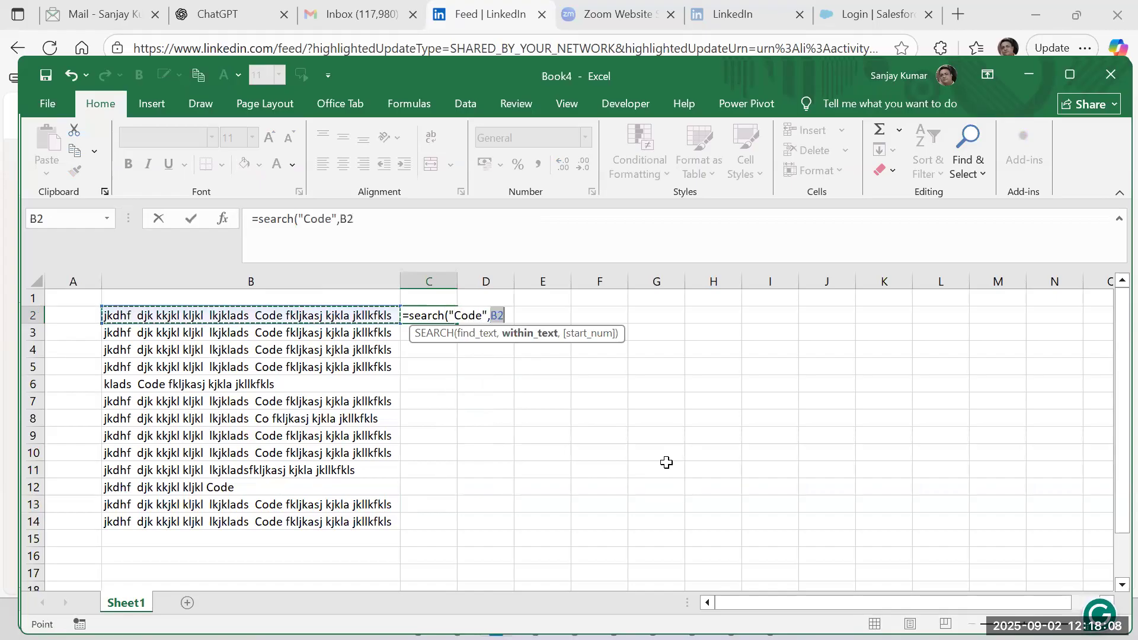
pyautogui.write(')')
pyautogui.press('Return')
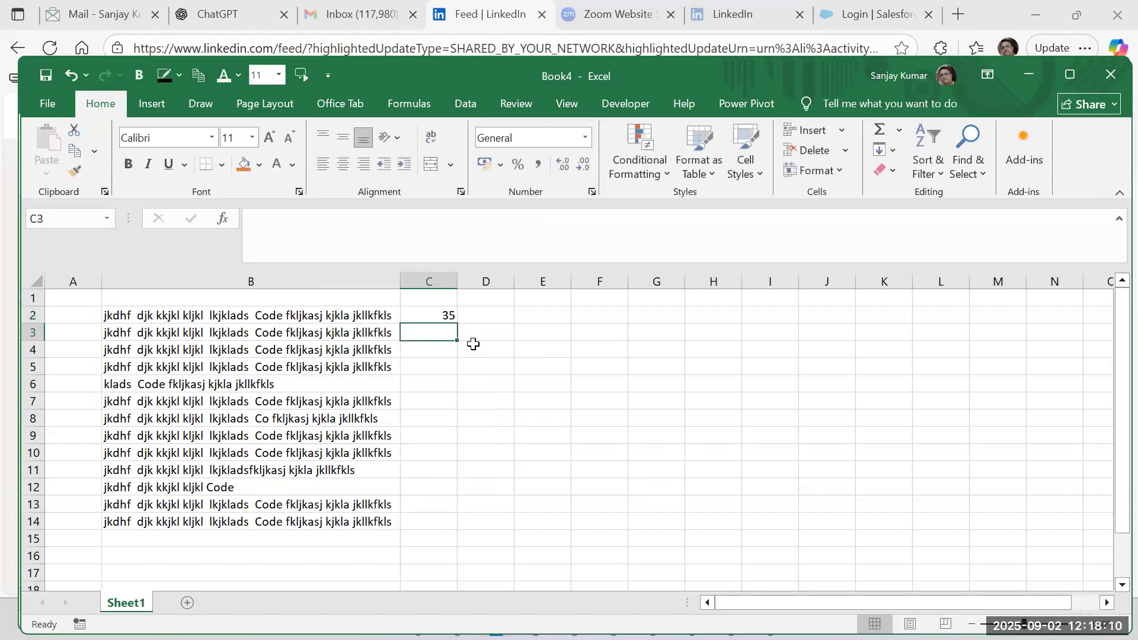
# Fill the SEARCH formula from C2 down to C14 and inspect the results in C8 and C11.
pyautogui.click(445, 318)
pyautogui.doubleClick(456, 322)
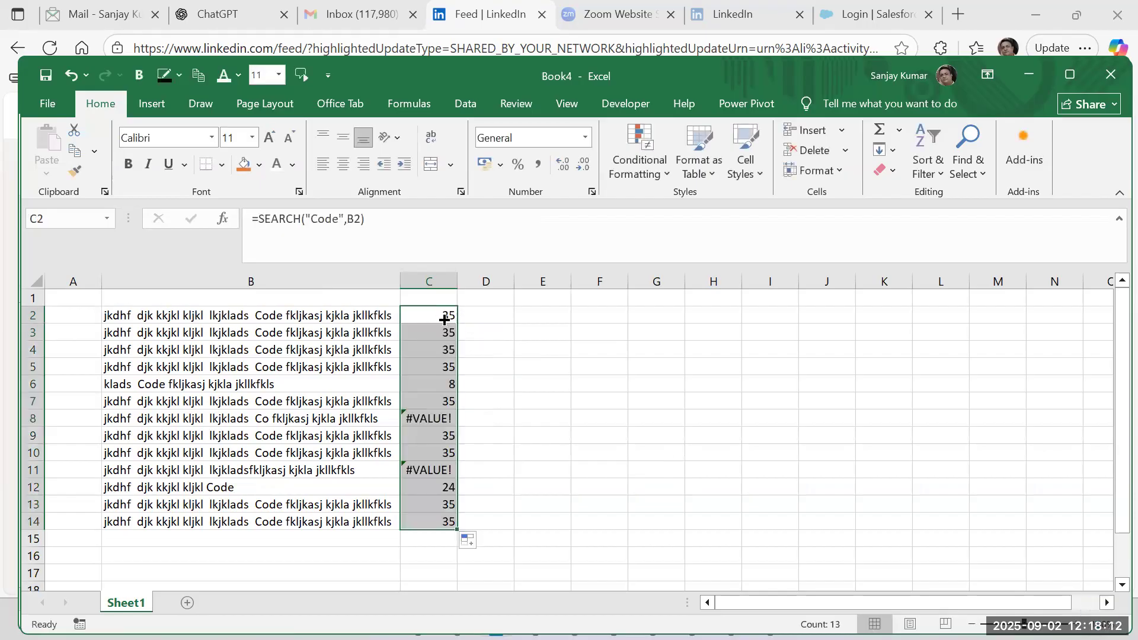
pyautogui.click(438, 419)
pyautogui.click(444, 474)
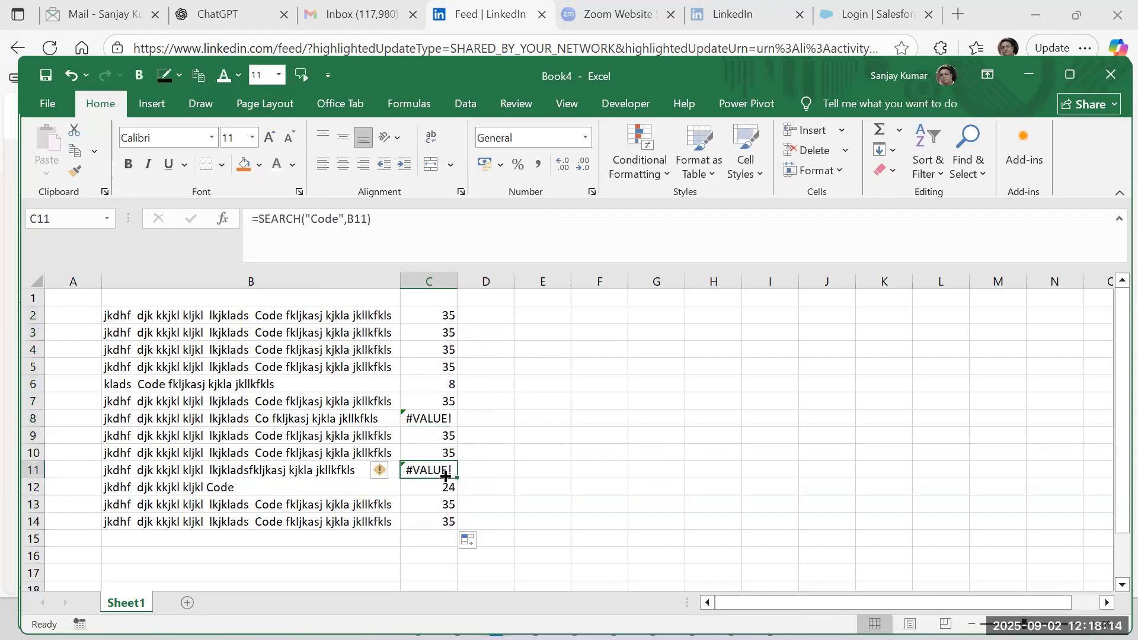
pyautogui.click(444, 422)
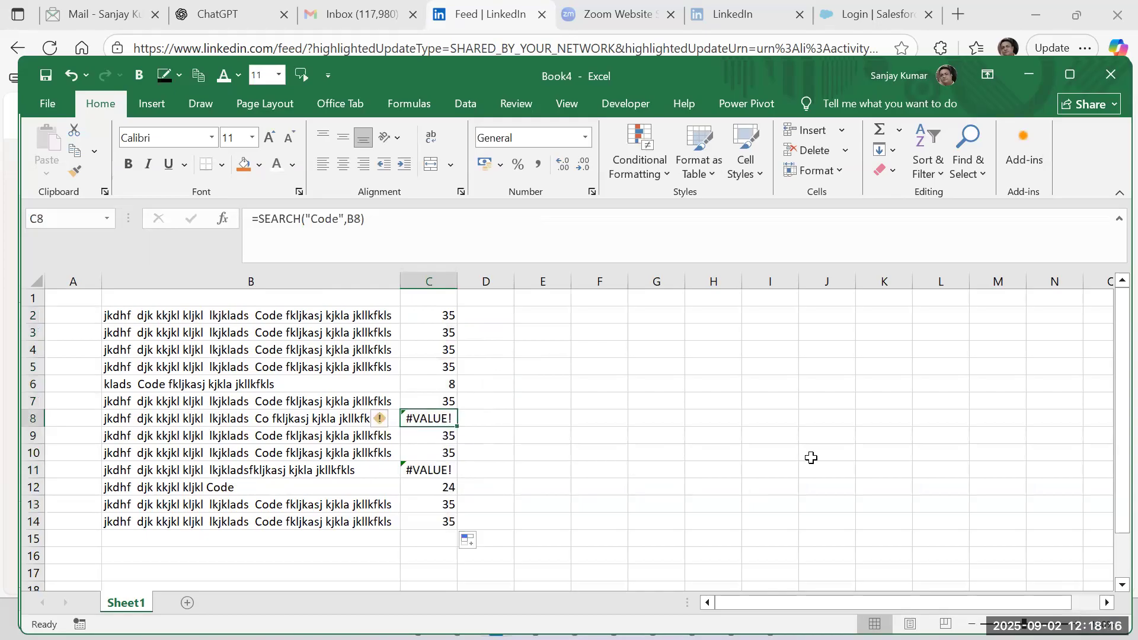
pyautogui.click(200, 415)
pyautogui.click(448, 419)
# Close the Book4 workbook without saving its changes.
pyautogui.click(1111, 83)
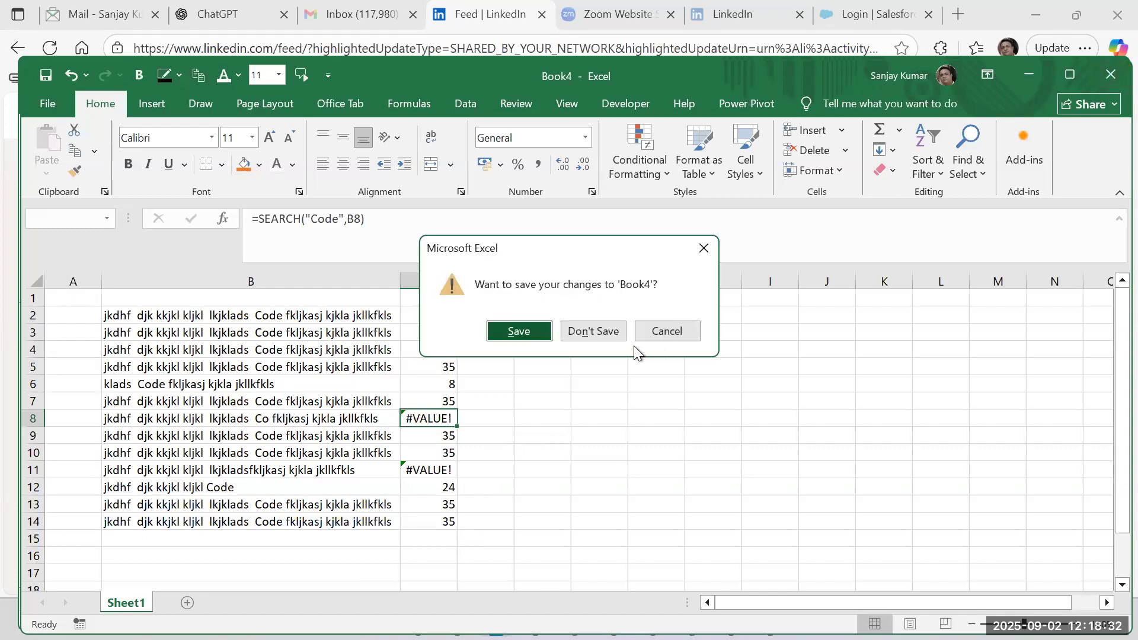
pyautogui.click(592, 331)
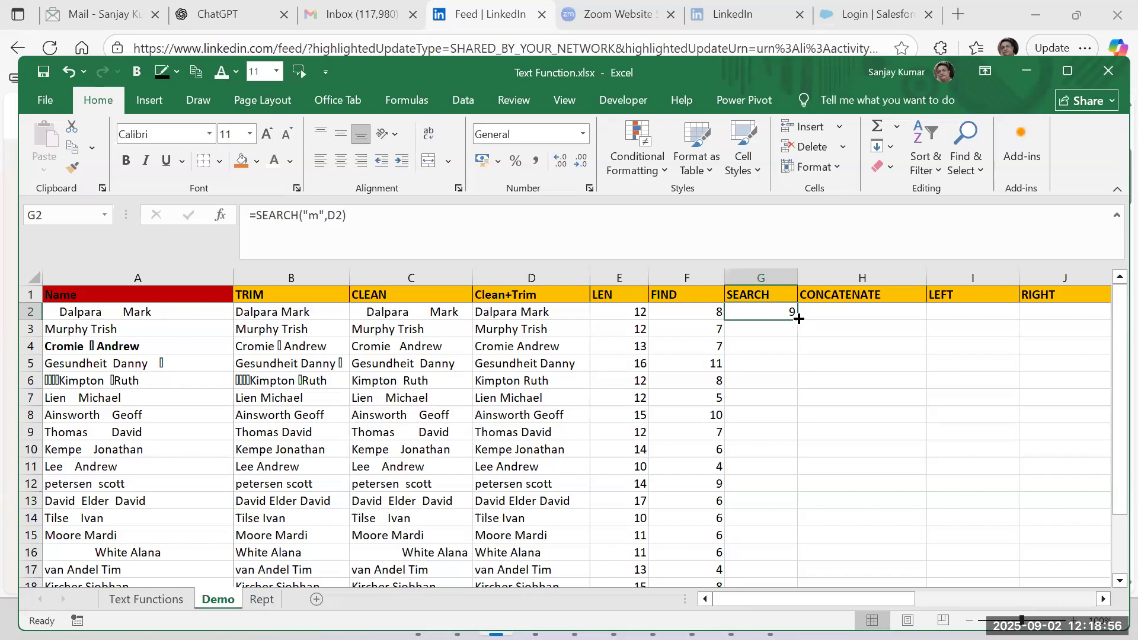
# Change the text searched for in G2 to a space, fill the formula down column G, and compare it with F2's FIND formula.
pyautogui.doubleClick(777, 310)
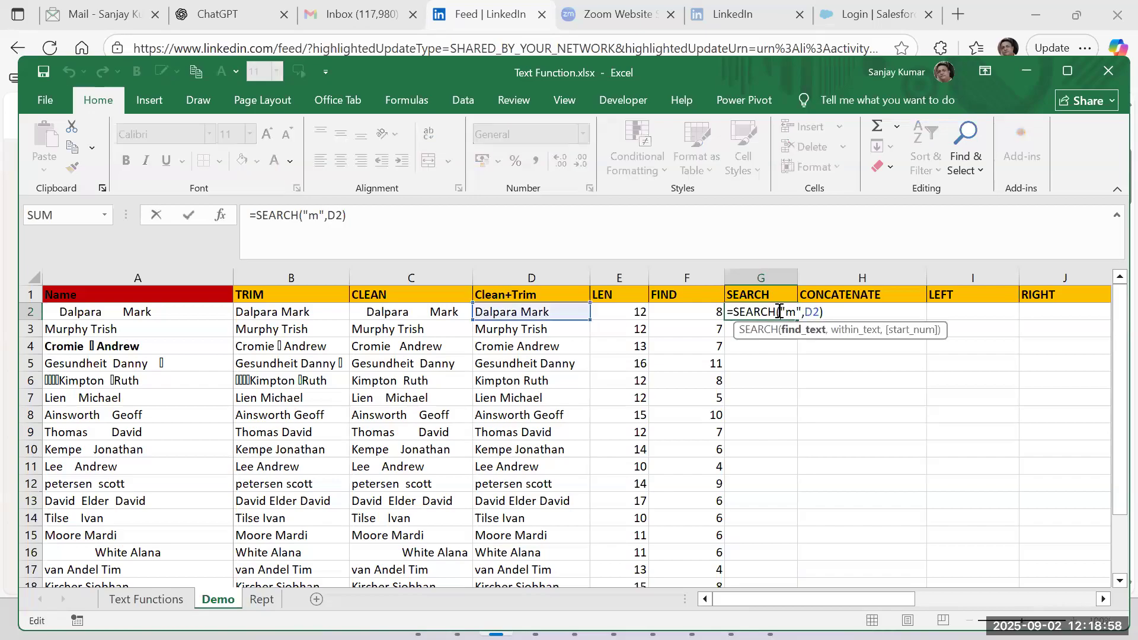
pyautogui.press('BackSpace')
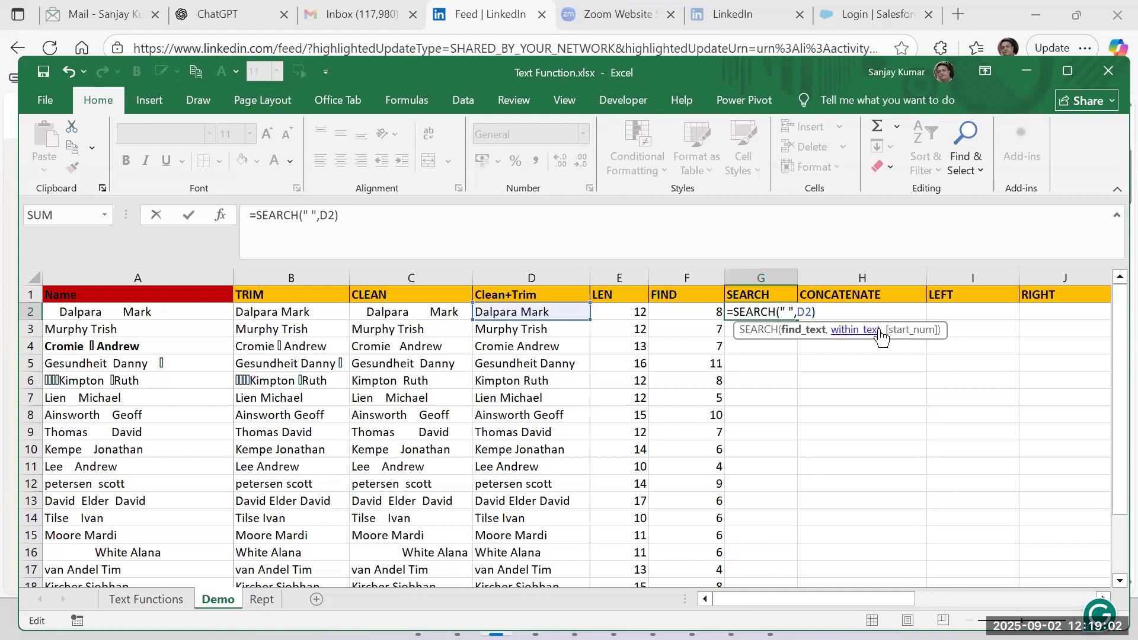
pyautogui.click(880, 332)
pyautogui.click(791, 314)
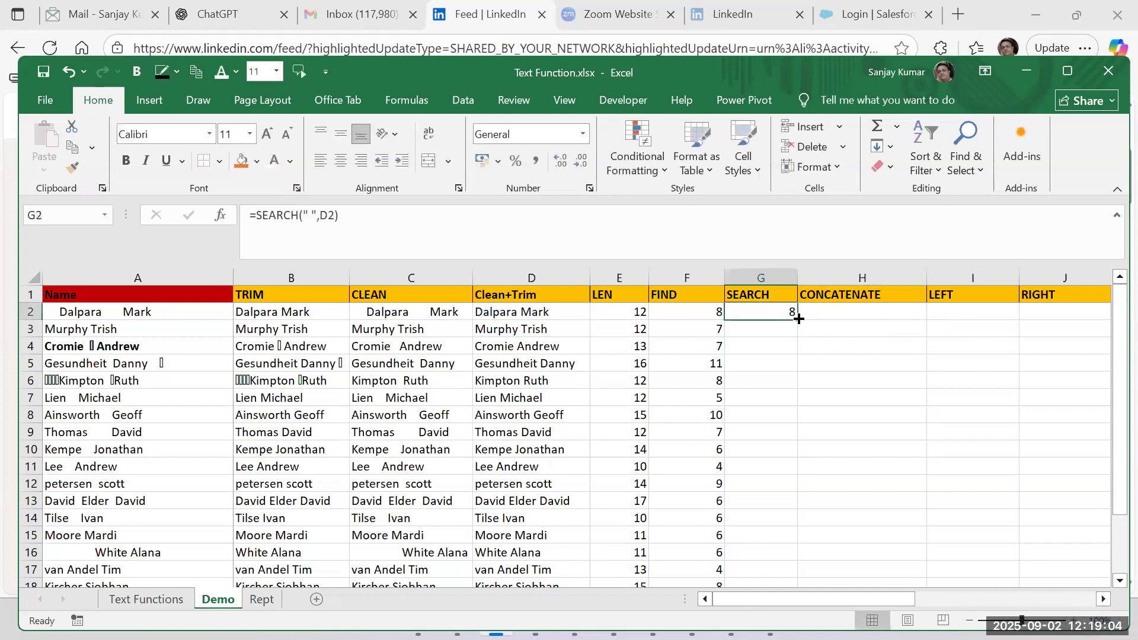
pyautogui.doubleClick(798, 319)
pyautogui.click(691, 327)
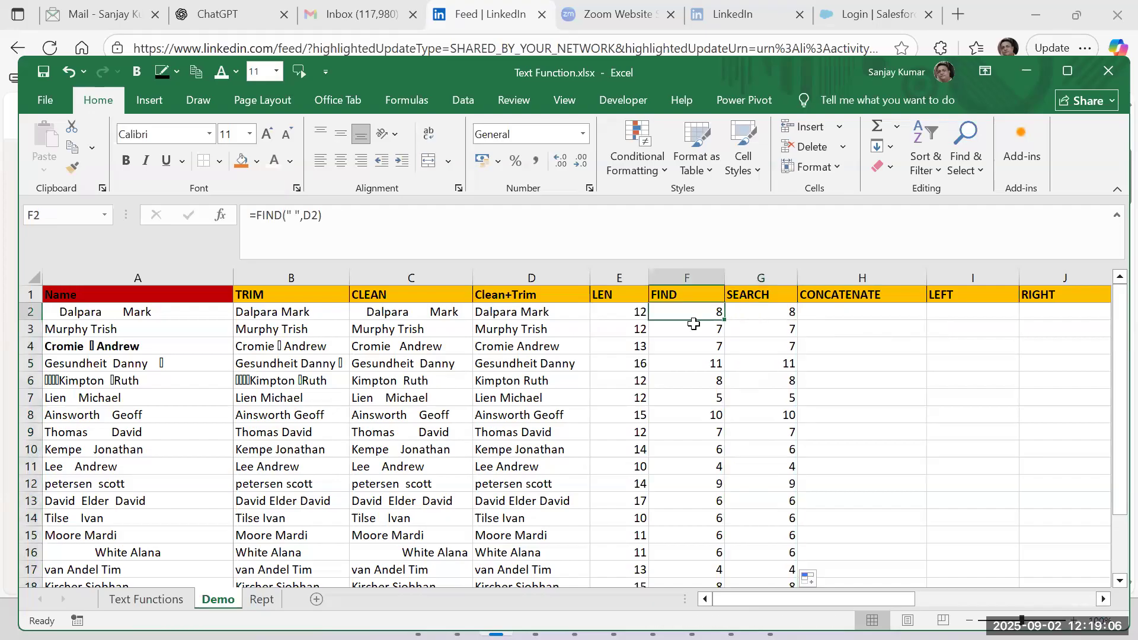
pyautogui.click(776, 311)
pyautogui.click(708, 315)
pyautogui.click(768, 313)
# Move the CONCATENATE column so it sits between the RIGHT and MID First columns.
pyautogui.click(835, 312)
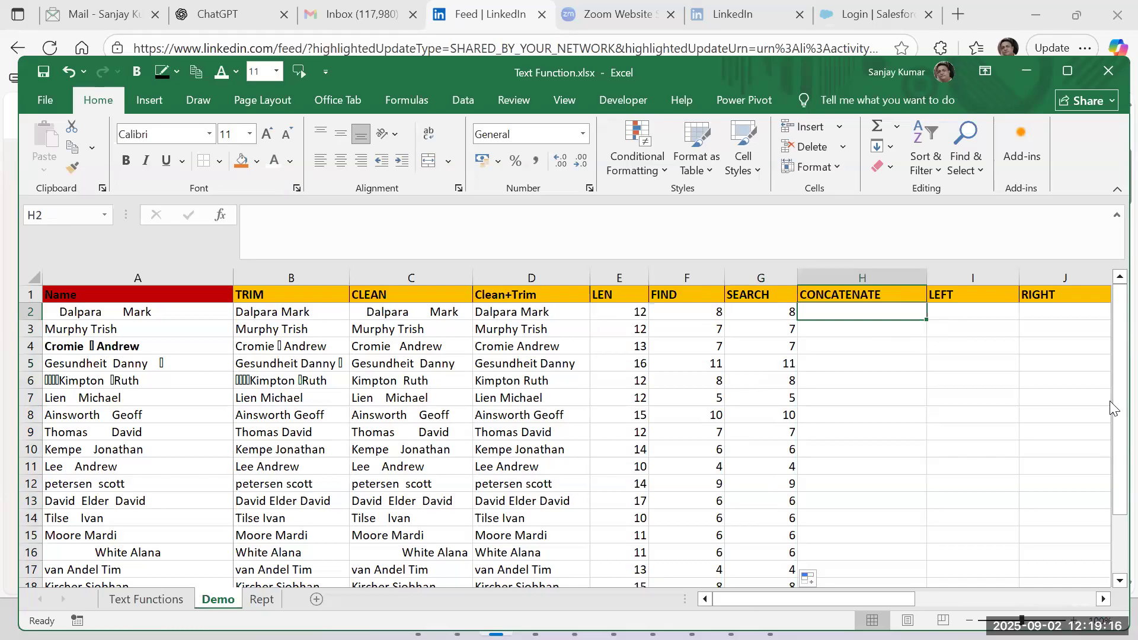
pyautogui.moveTo(854, 589); pyautogui.dragTo(917, 570)
pyautogui.click(480, 282)
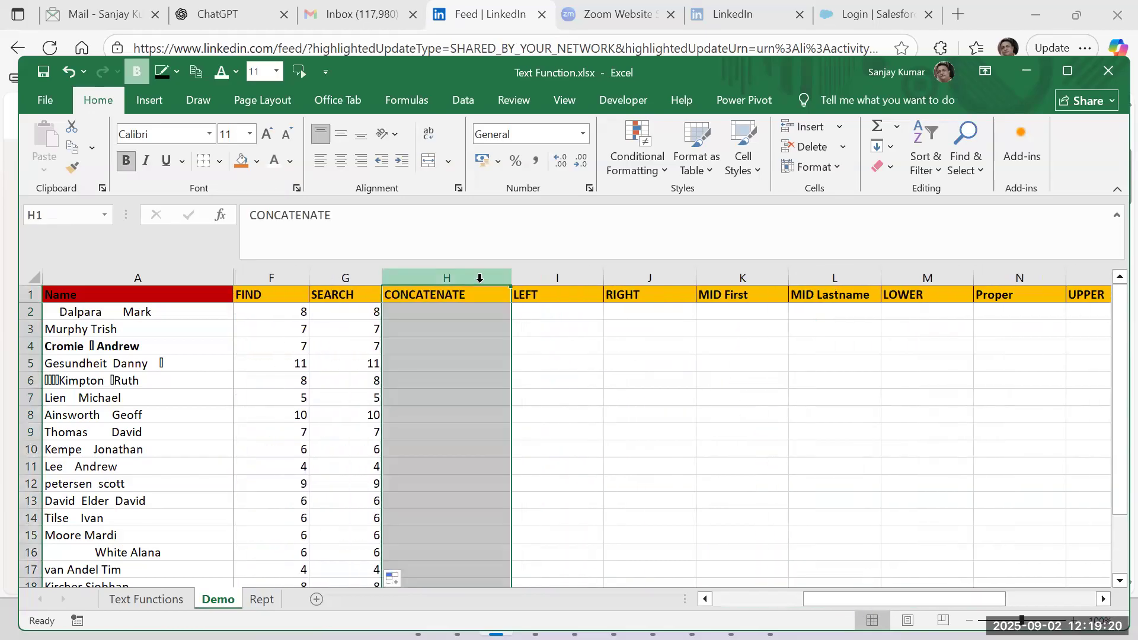
pyautogui.hotkey('ctrl', 'x')
pyautogui.click(742, 276)
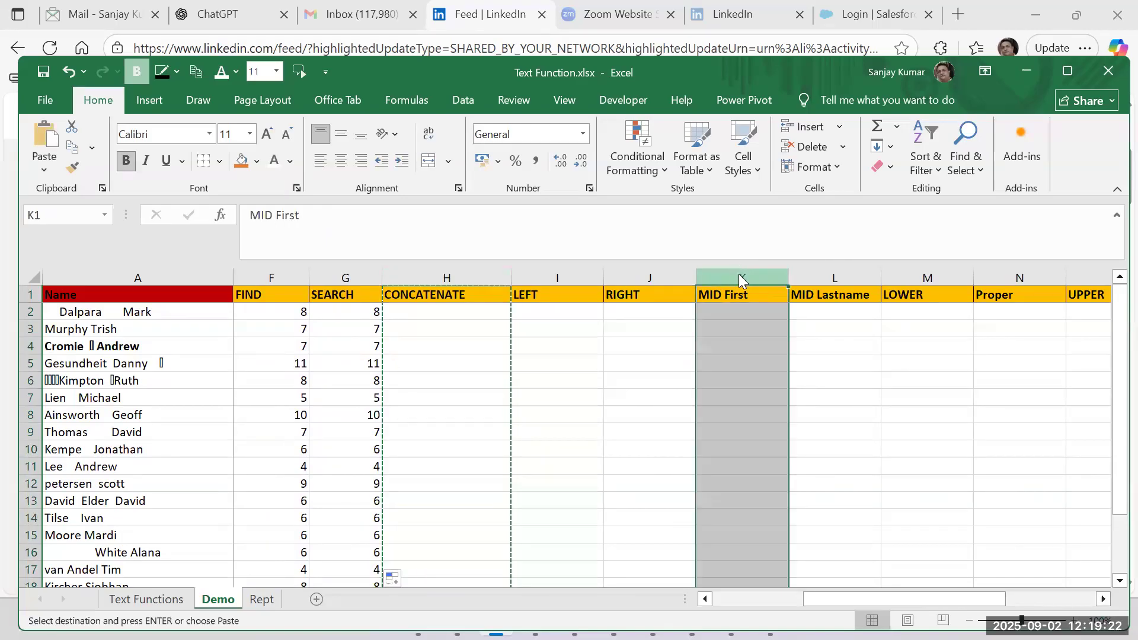
pyautogui.rightClick(742, 276)
pyautogui.click(823, 428)
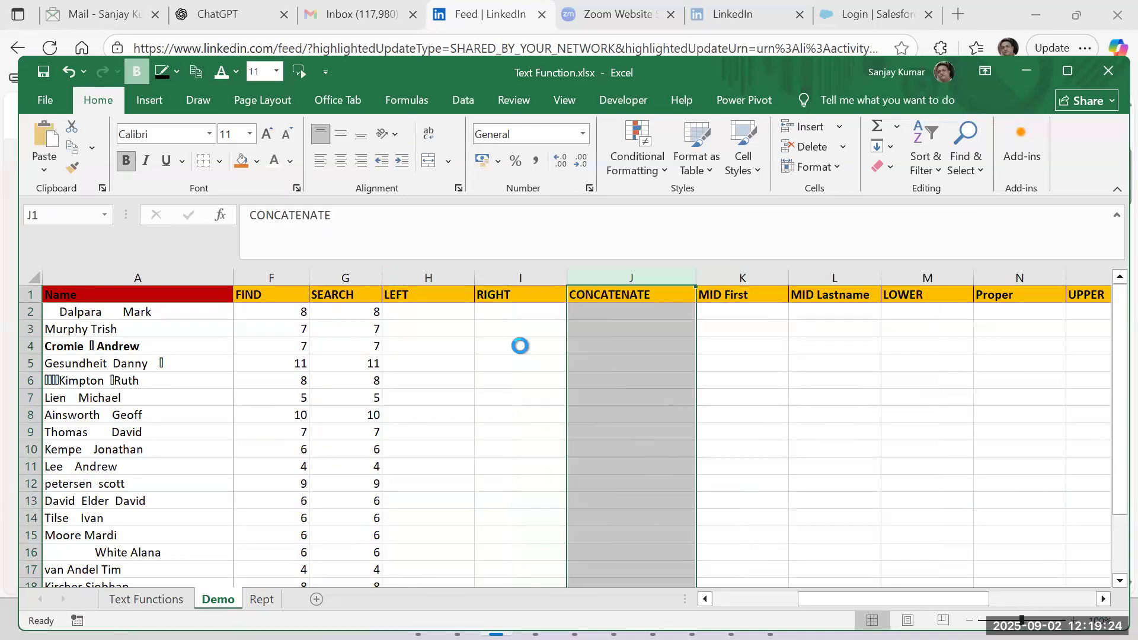
# Enter the formula =LEFT(D2,2) in H2 under the LEFT header.
pyautogui.click(428, 312)
pyautogui.moveTo(857, 595); pyautogui.dragTo(816, 601)
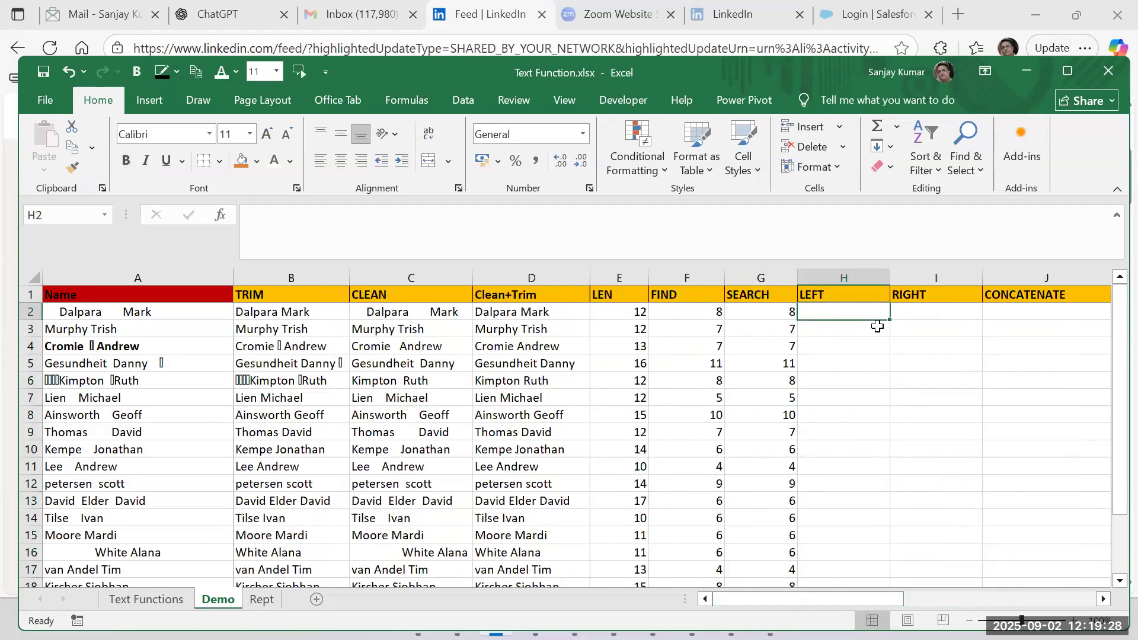
pyautogui.moveTo(828, 295); pyautogui.dragTo(948, 295)
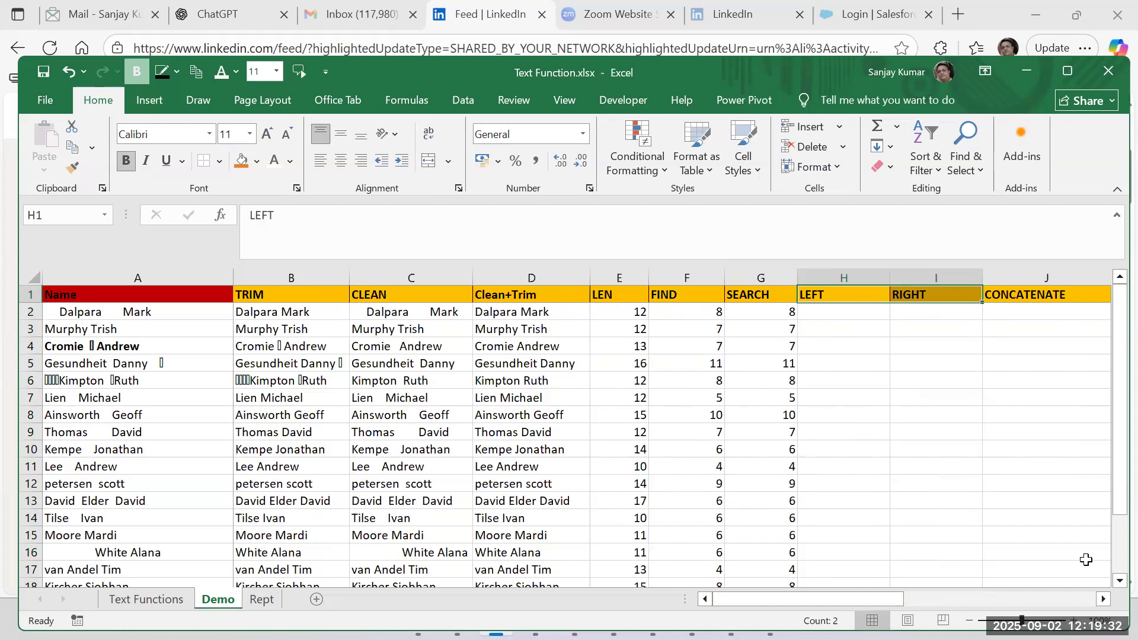
pyautogui.click(860, 325)
pyautogui.press('Up')
pyautogui.write('=left(')
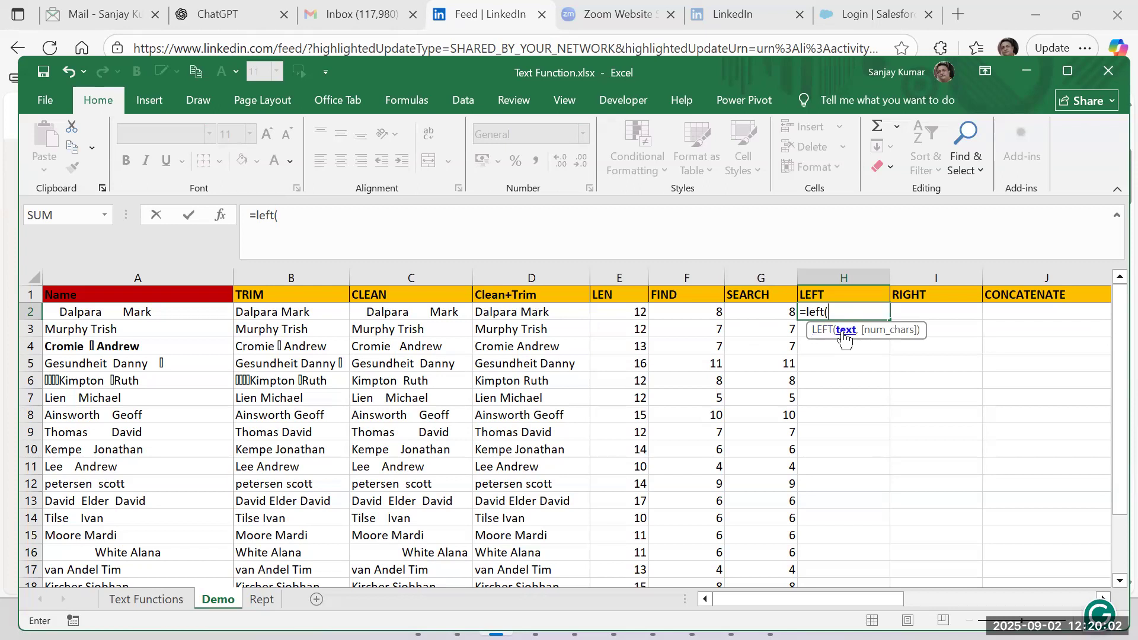
pyautogui.click(526, 311)
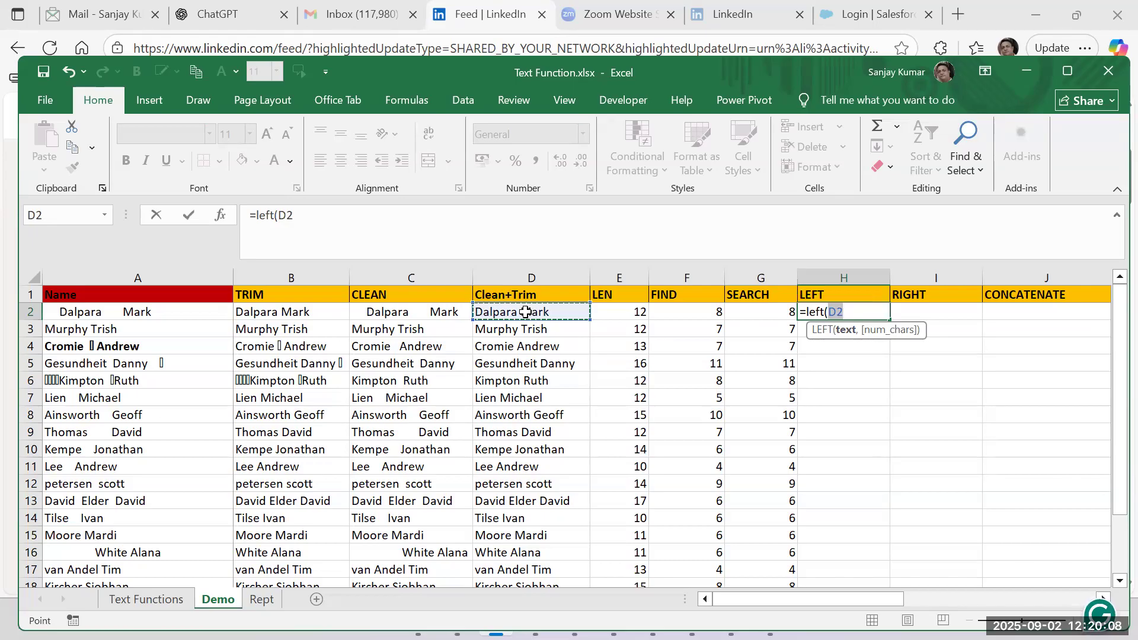
pyautogui.write(',')
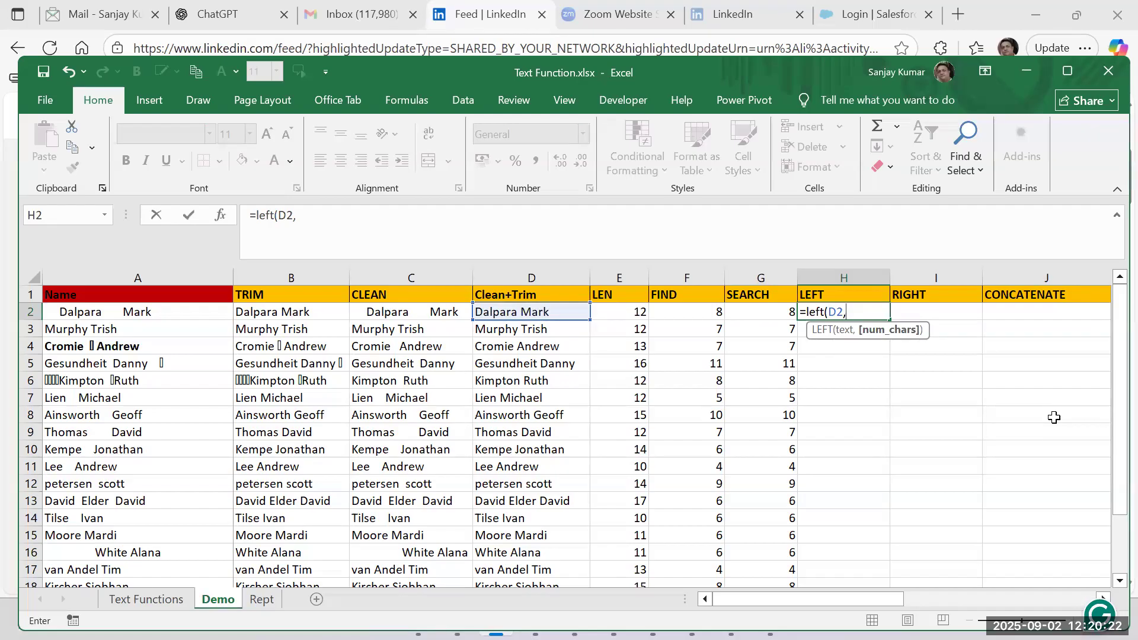
pyautogui.write('2)')
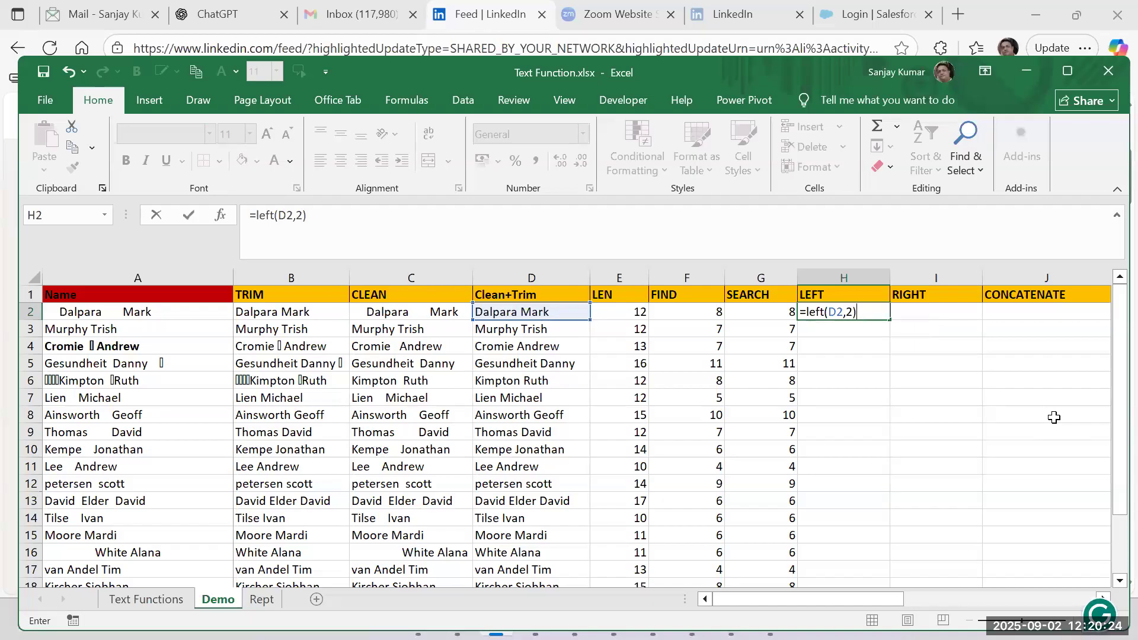
pyautogui.press('Return')
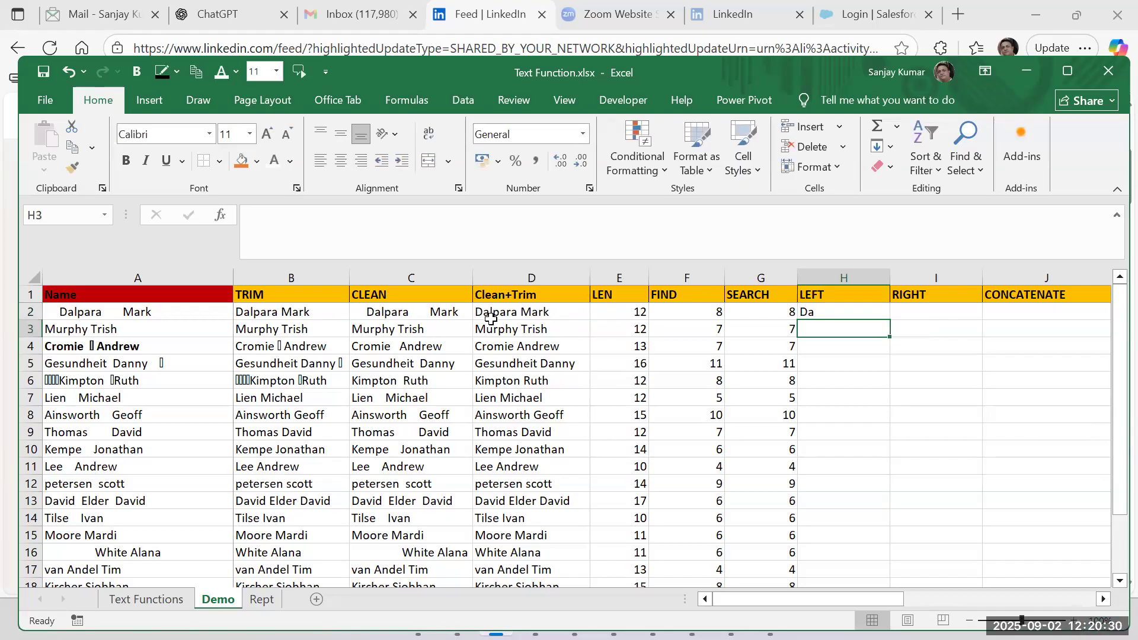
# Replace the fixed character count in H2's LEFT formula with FIND(" ",D2), giving =LEFT(D2,FIND(" ",D2)).
pyautogui.doubleClick(832, 311)
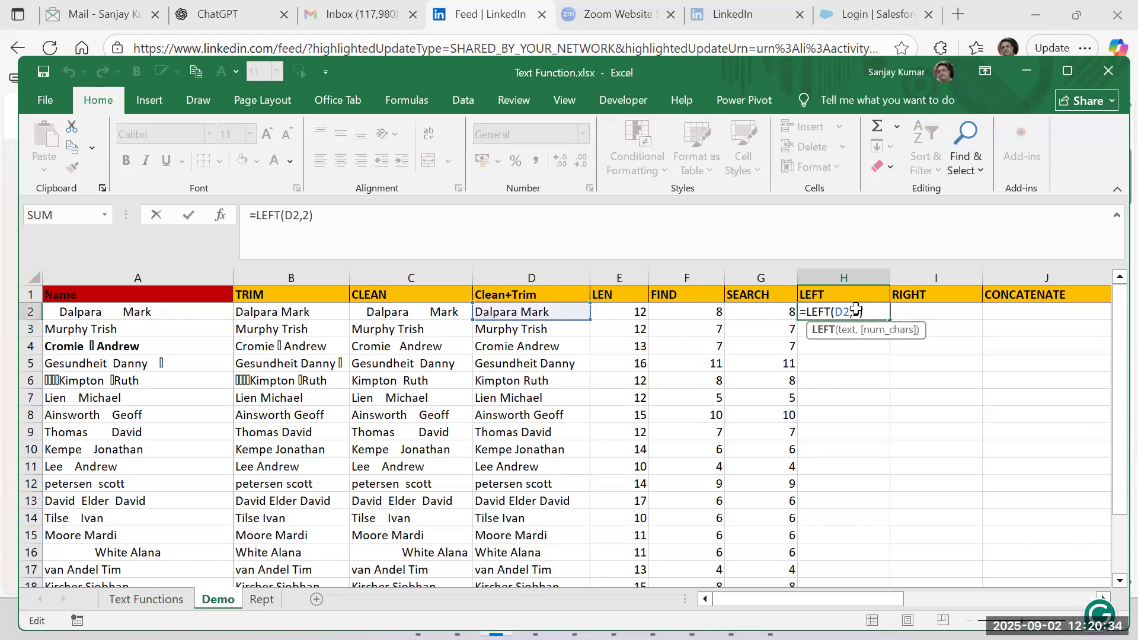
pyautogui.click(860, 311)
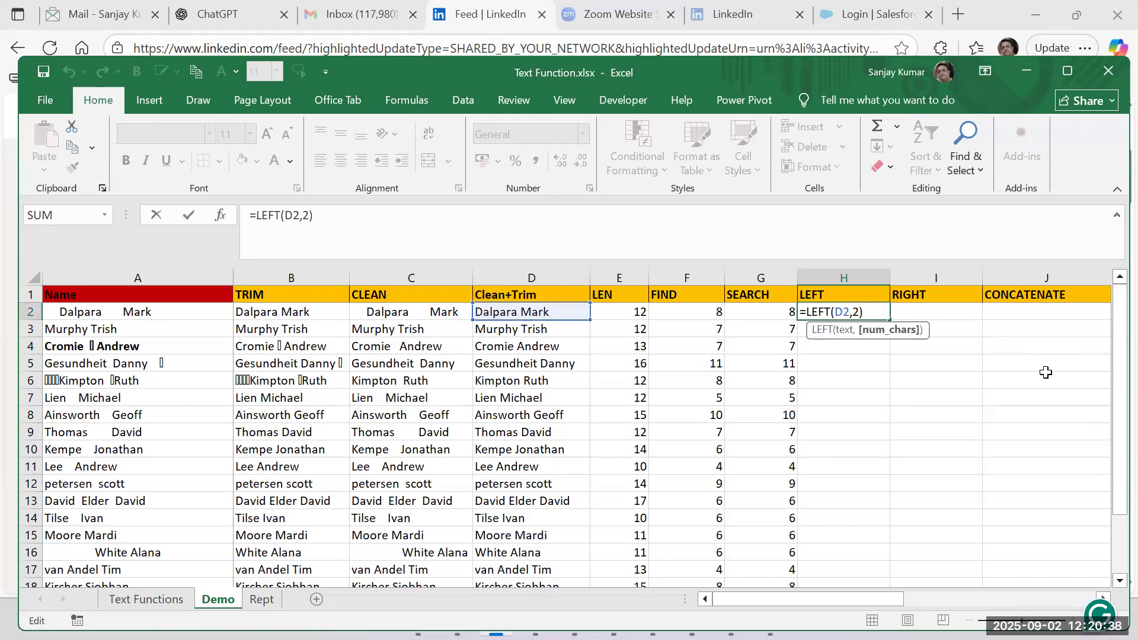
pyautogui.press('BackSpace')
pyautogui.write('find')
pyautogui.write(')')
pyautogui.press('BackSpace')
pyautogui.write('(')
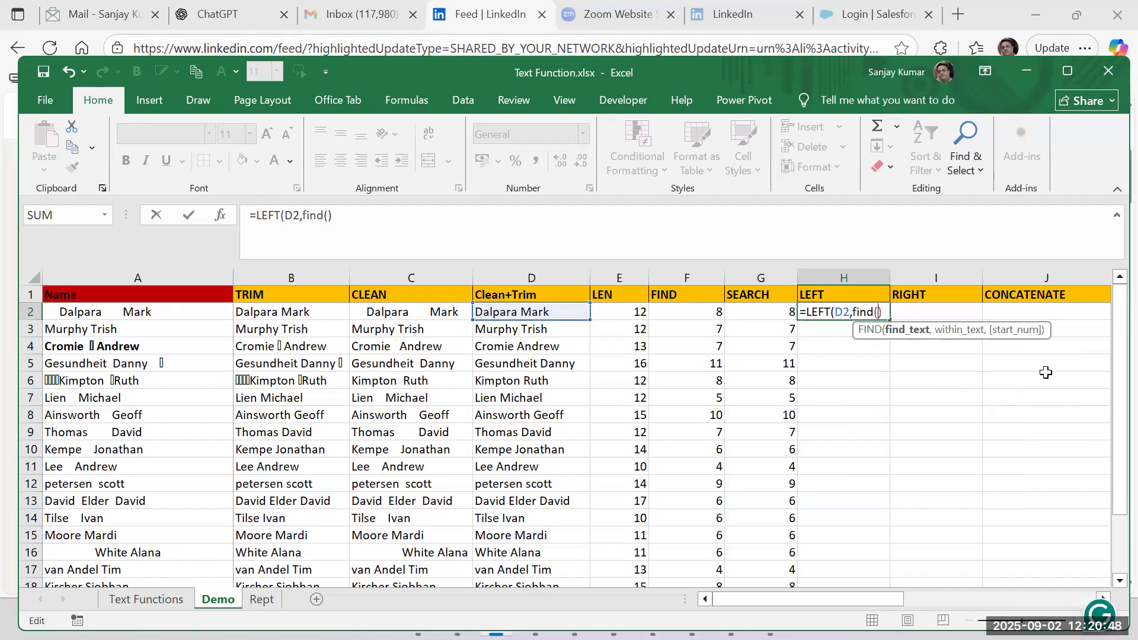
pyautogui.write('" ",')
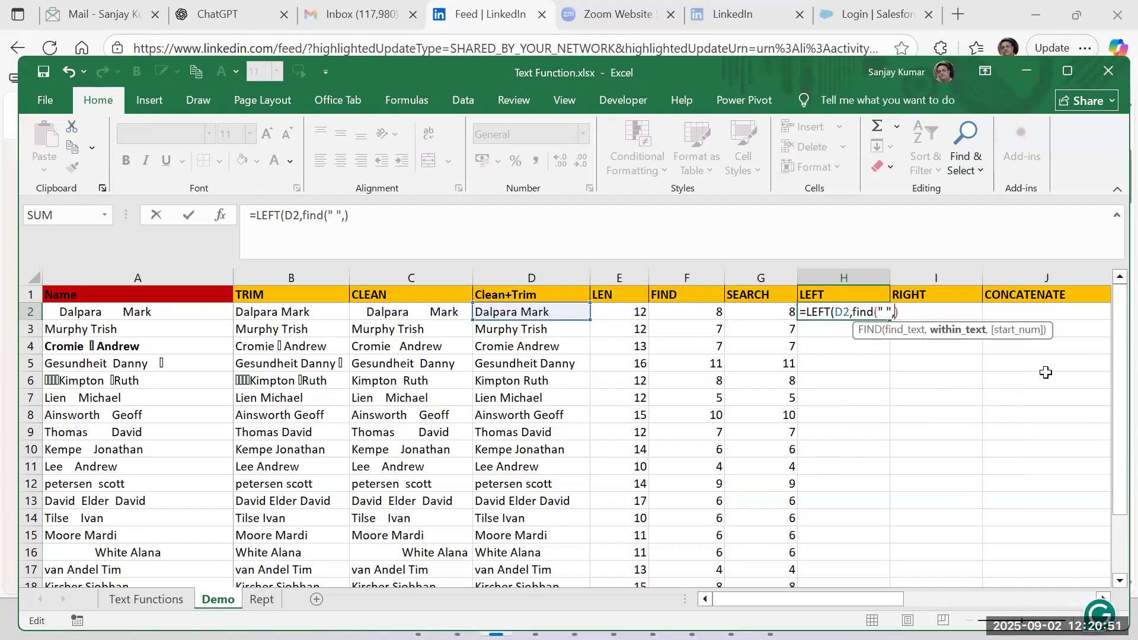
pyautogui.click(483, 308)
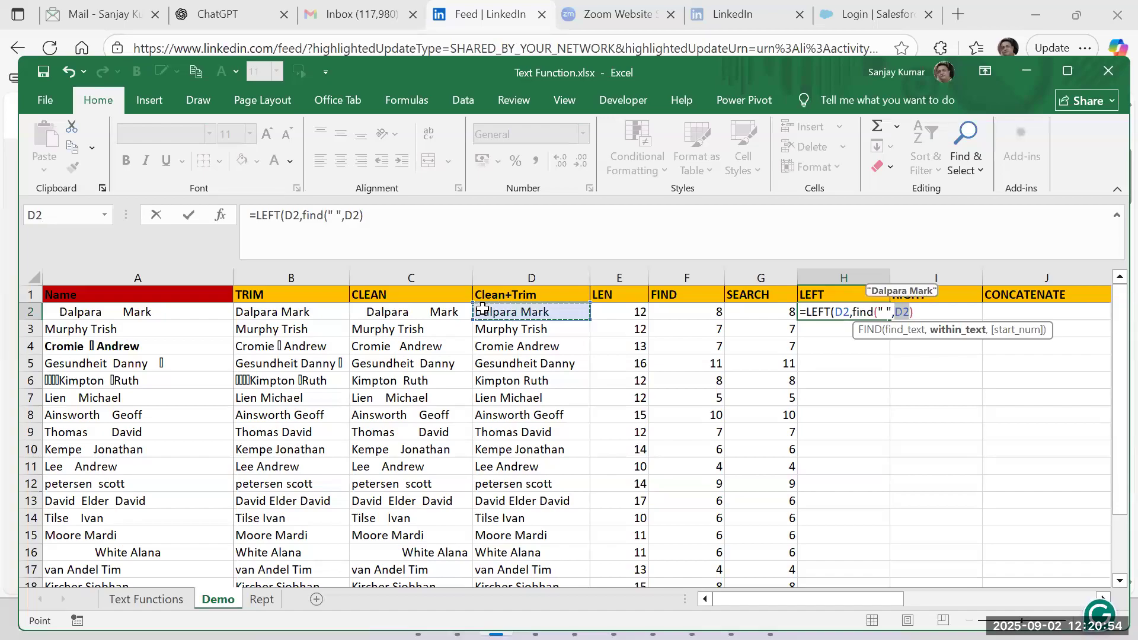
pyautogui.write(')')
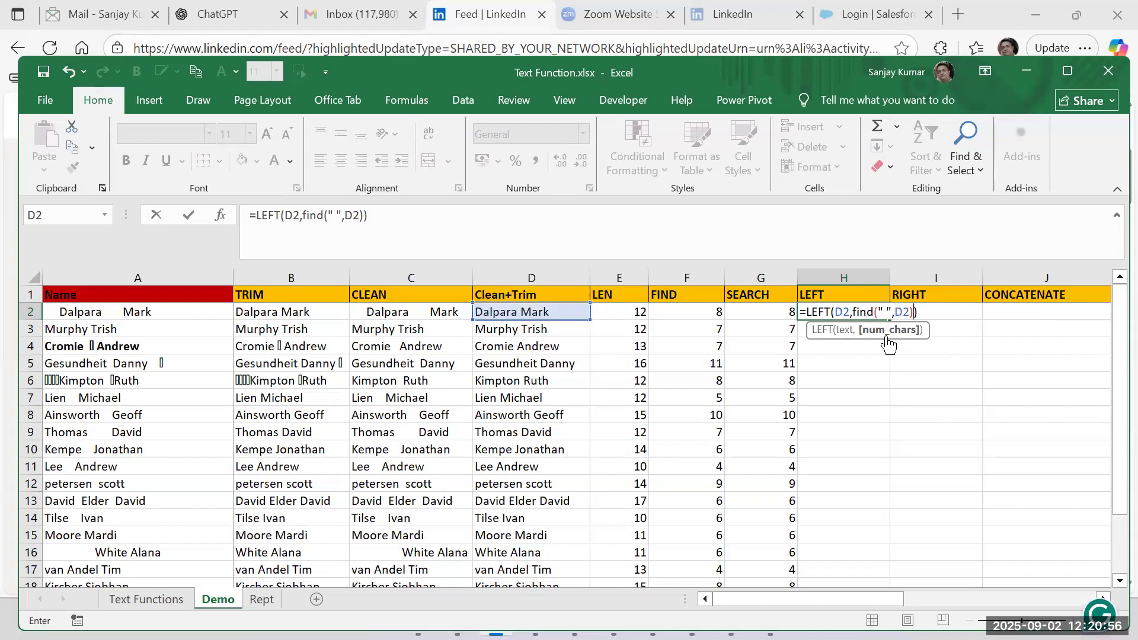
pyautogui.click(887, 335)
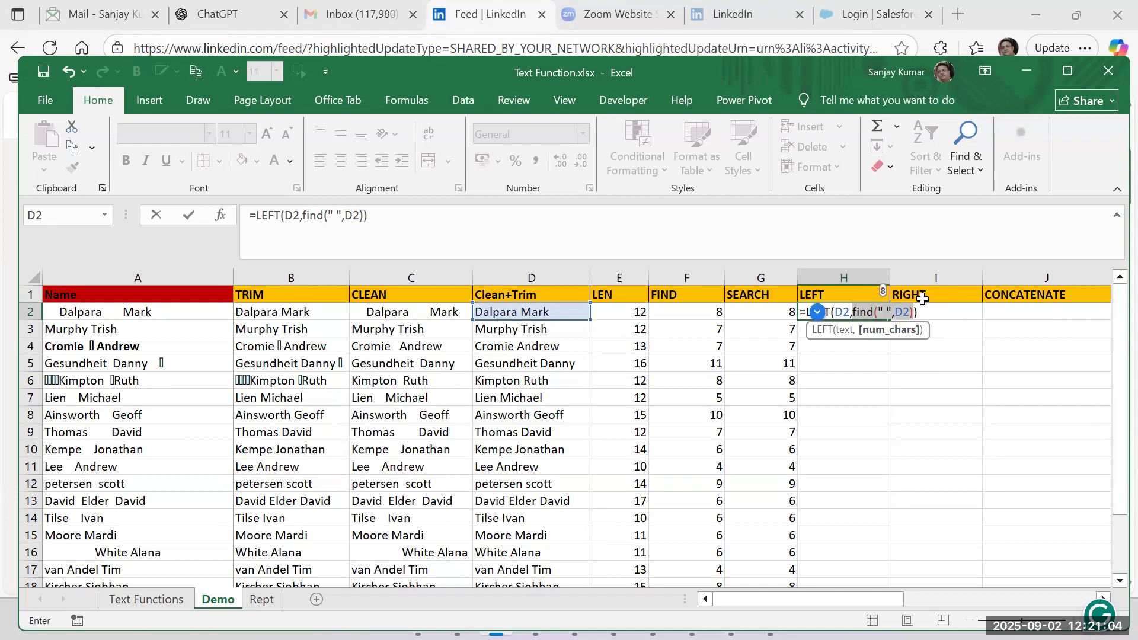
pyautogui.press('Return')
pyautogui.press('Up')
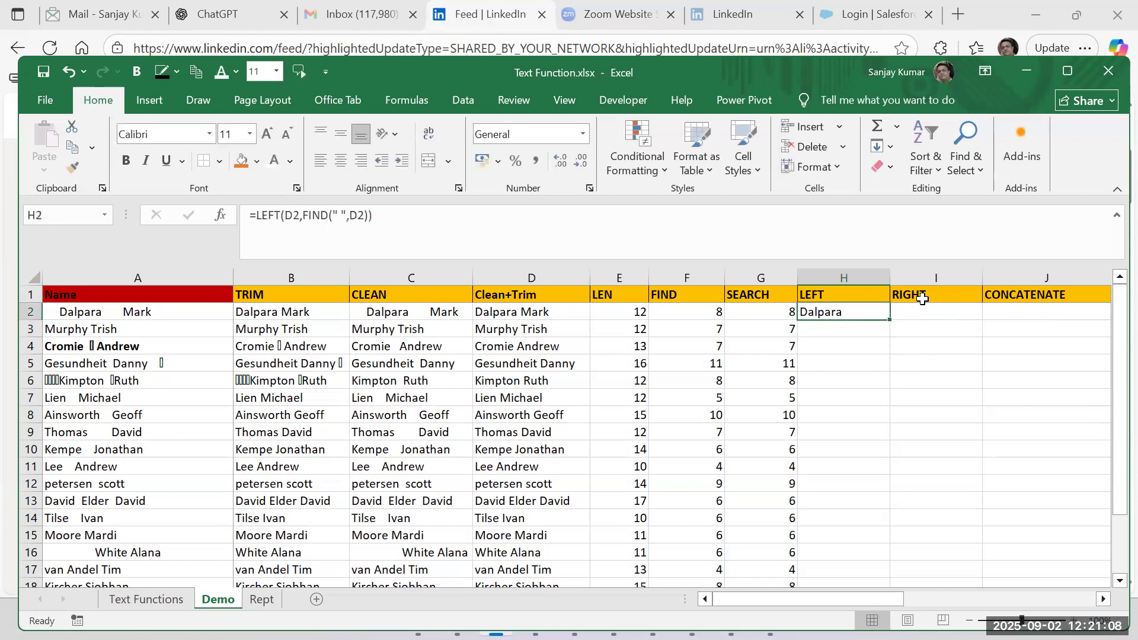
# Compare F2's FIND formula with the LEFT formula in H2.
pyautogui.click(712, 308)
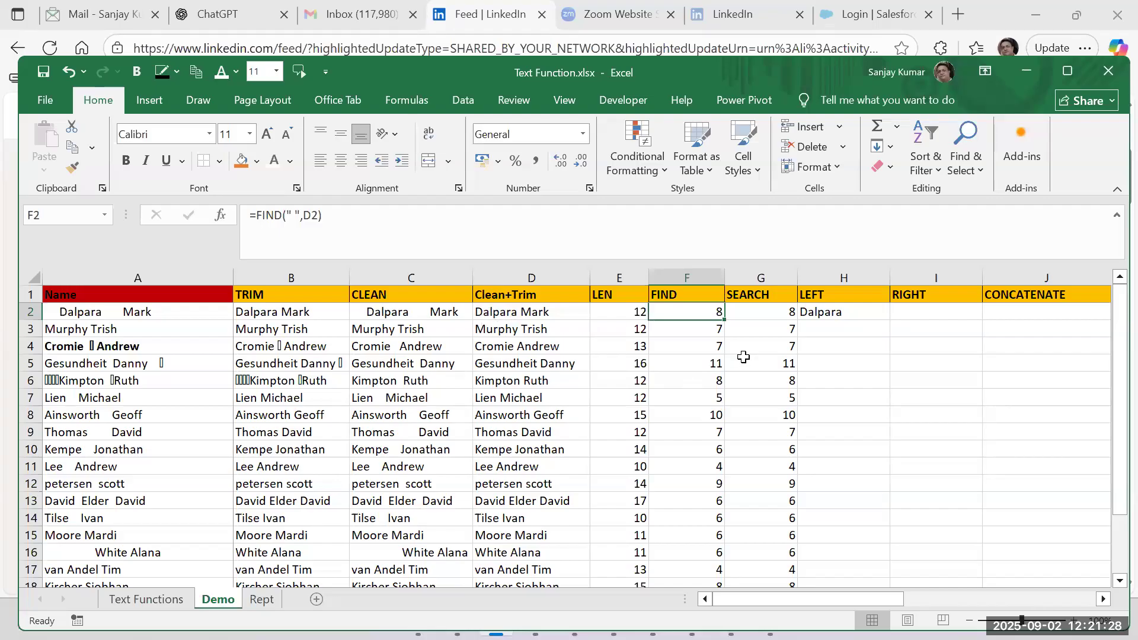
pyautogui.click(840, 314)
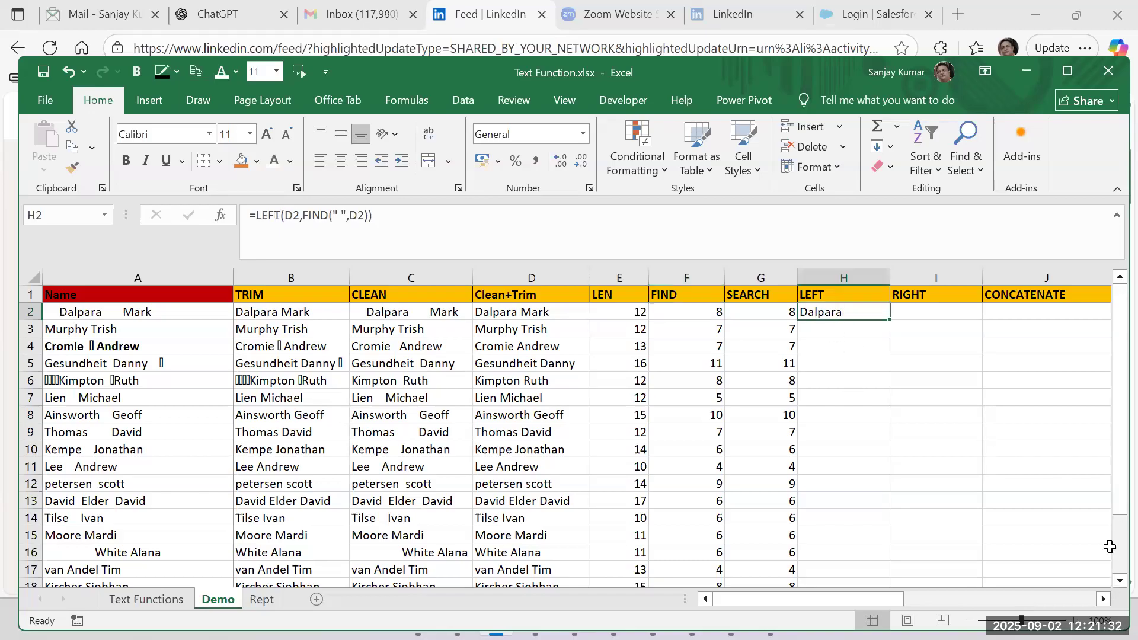
pyautogui.doubleClick(874, 314)
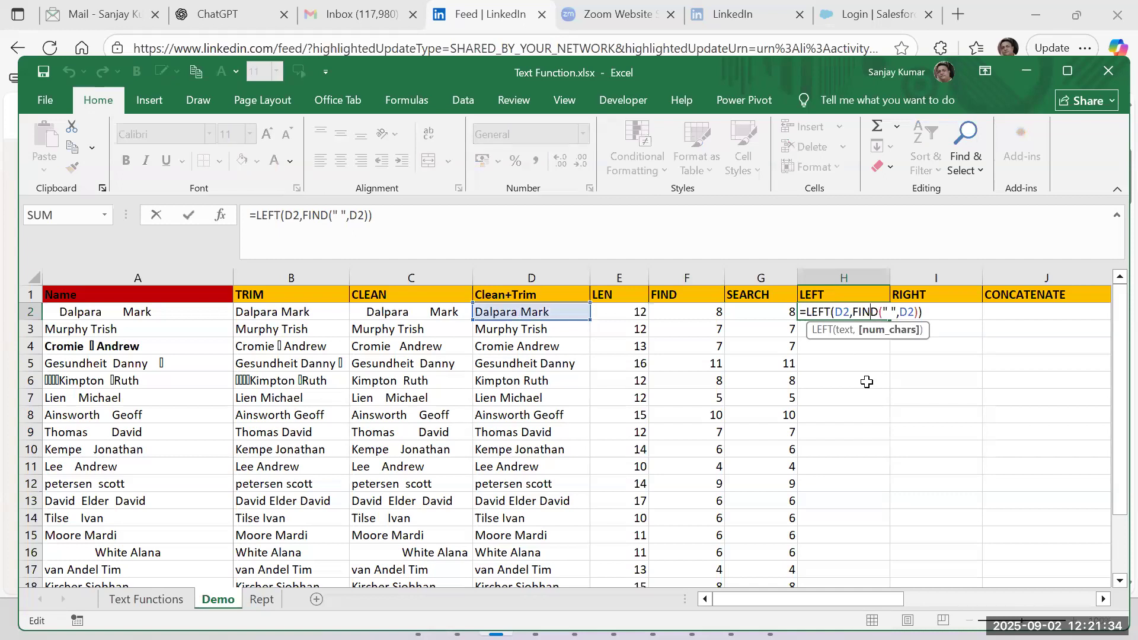
pyautogui.press('Escape')
# Replace H2's formula with its pasted value to check the text for a trailing space, and undo the replacement.
pyautogui.hotkey('ctrl', 'c')
pyautogui.hotkey('alt', 'e')
pyautogui.press('s')
pyautogui.press('v')
pyautogui.press('Return')
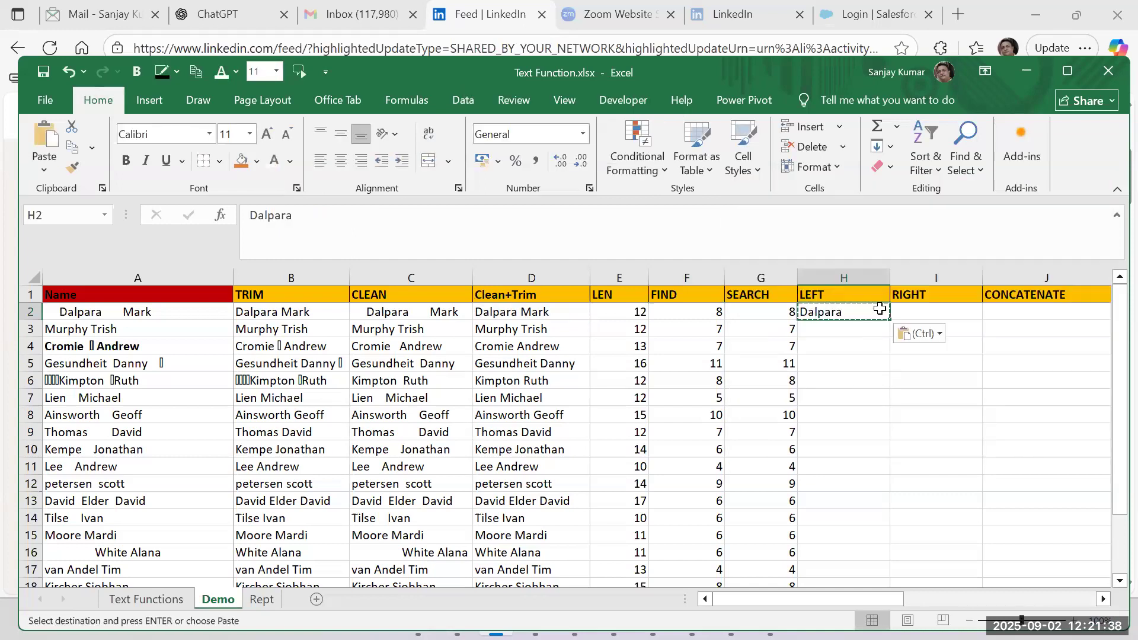
pyautogui.doubleClick(878, 309)
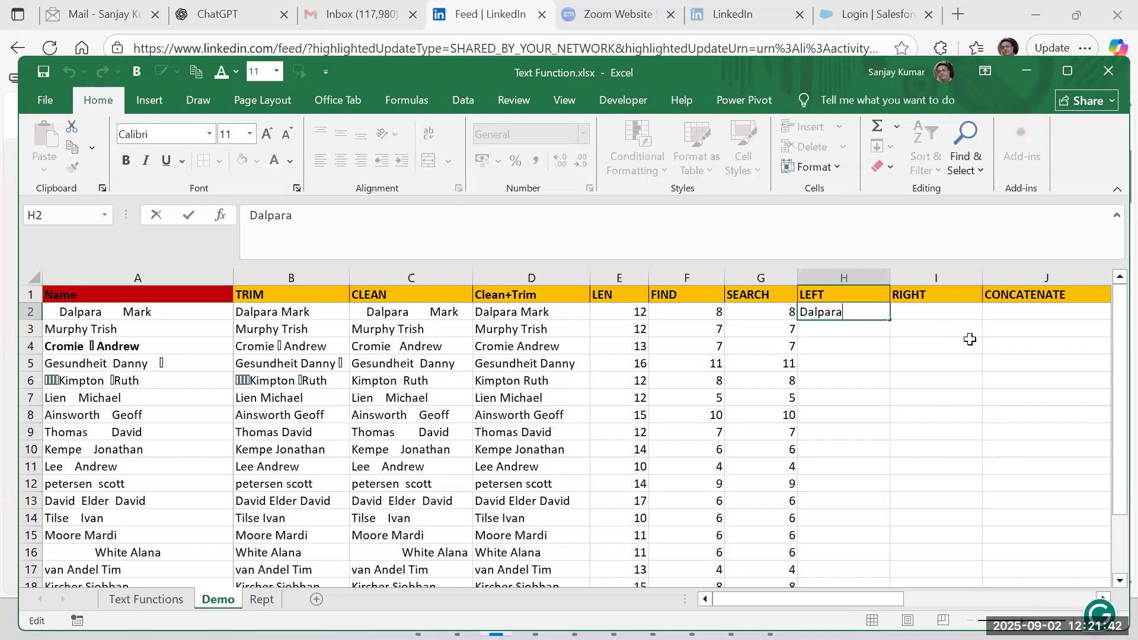
pyautogui.press('Escape')
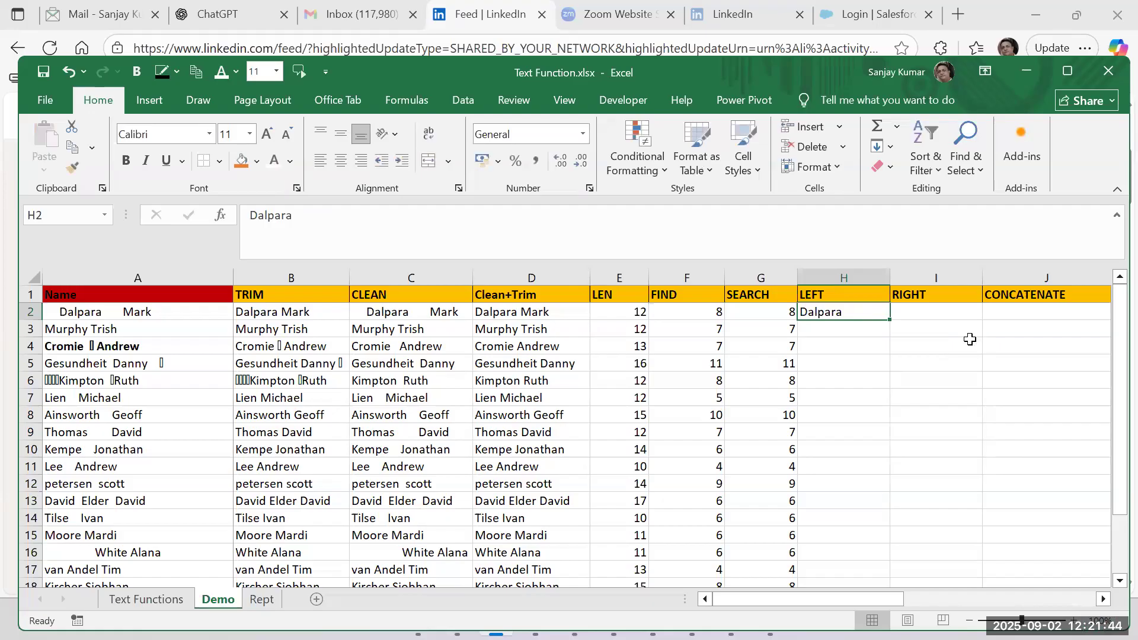
pyautogui.hotkey('ctrl', 'c')
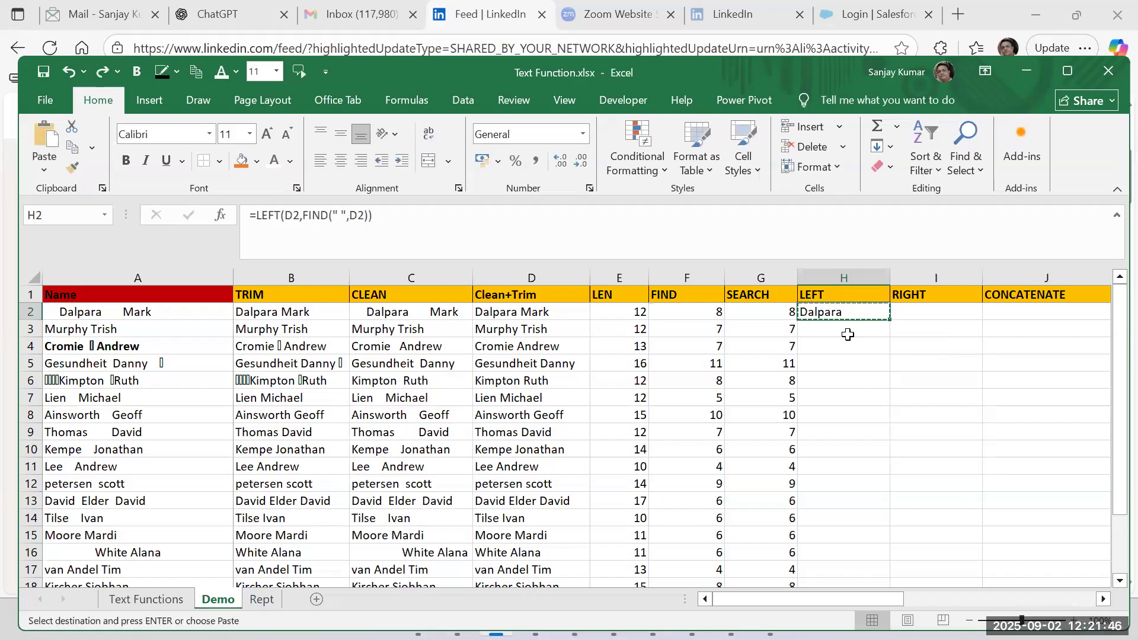
# Evaluate only the FIND(" ",D2) part inside H2's formula, and undo the evaluation.
pyautogui.doubleClick(862, 312)
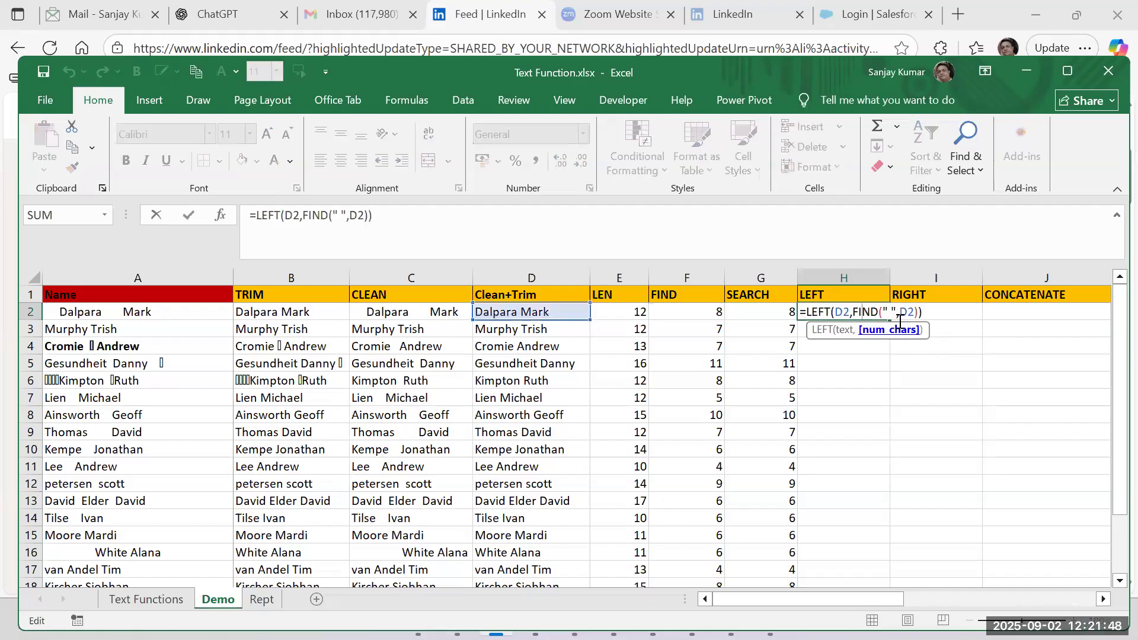
pyautogui.click(892, 330)
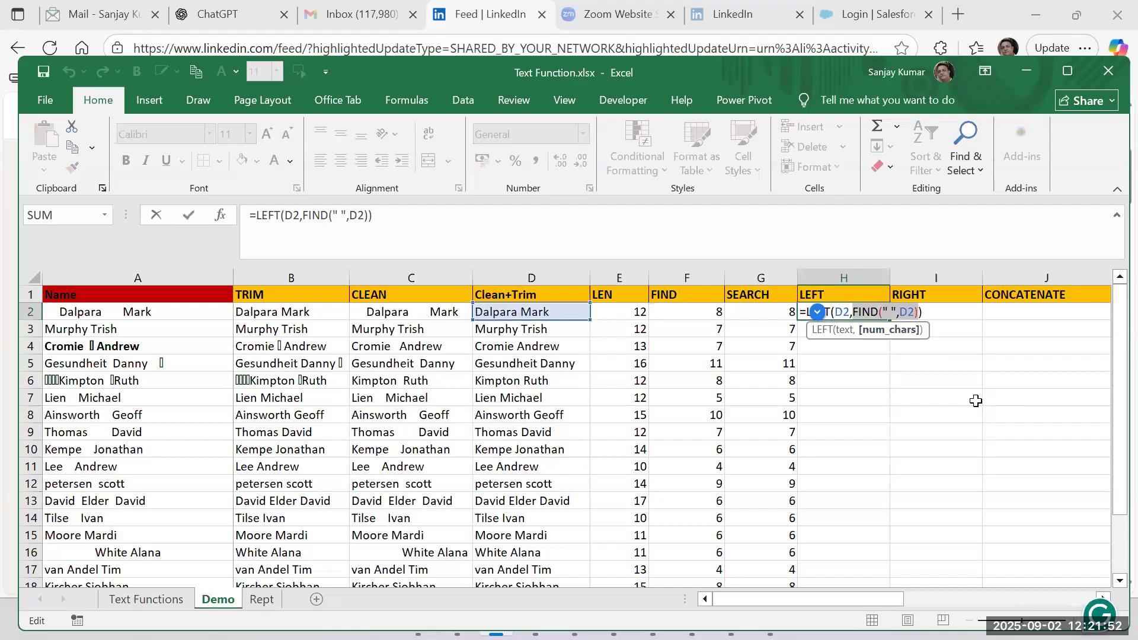
pyautogui.press('F9')
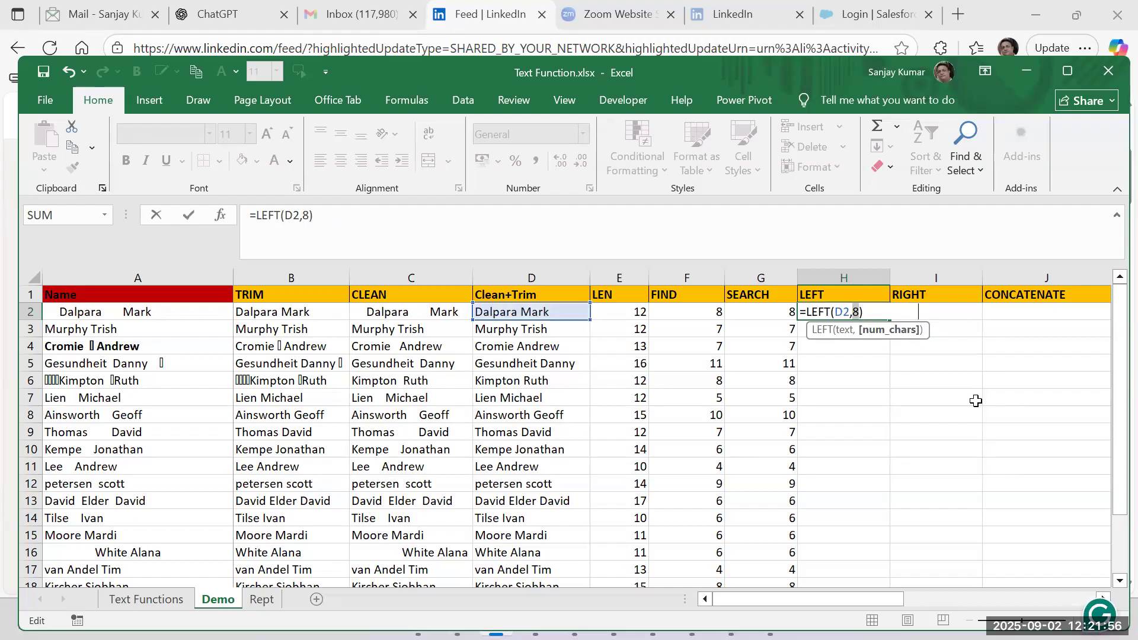
pyautogui.hotkey('ctrl', 'z')
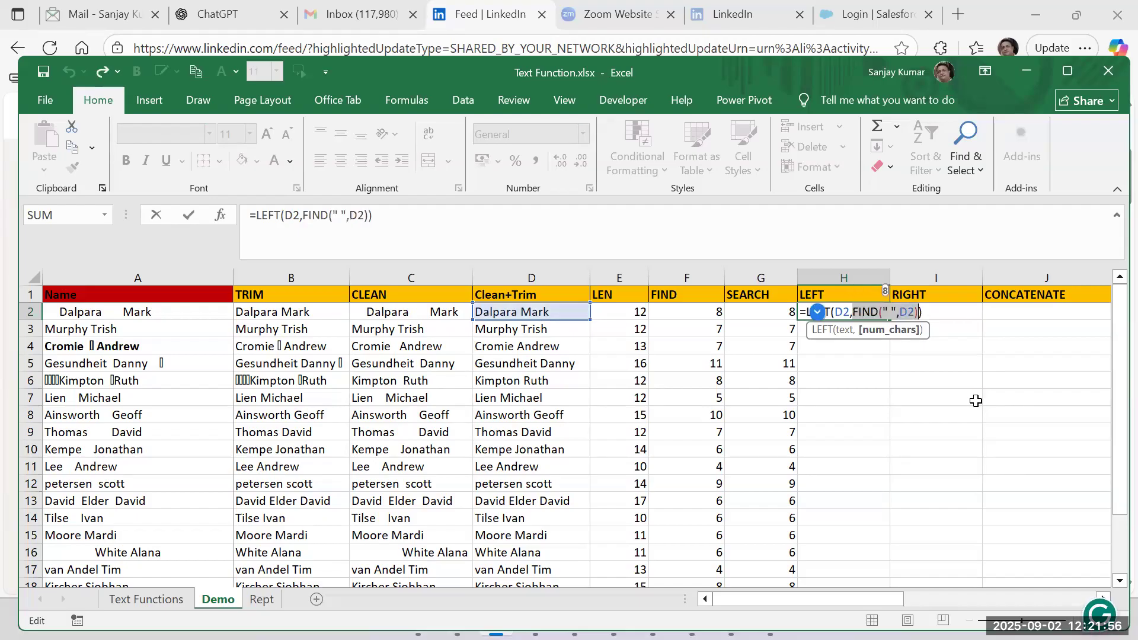
# Subtract 1 from the FIND result in H2's formula, giving =LEFT(D2,FIND(" ",D2)-1).
pyautogui.click(923, 311)
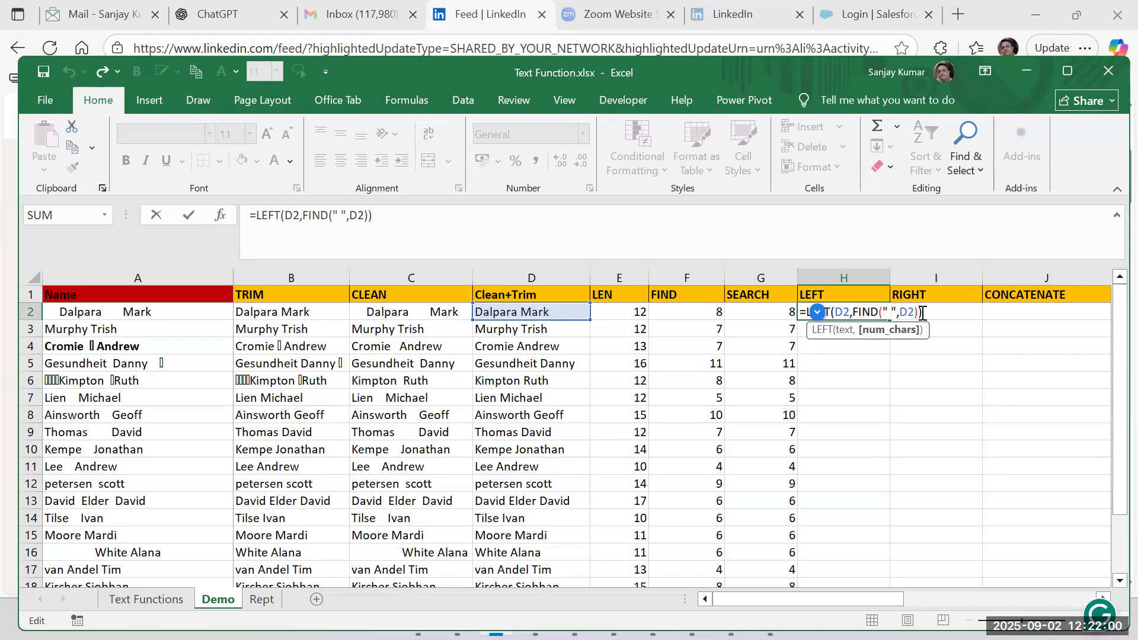
pyautogui.press('Left')
pyautogui.write('-1')
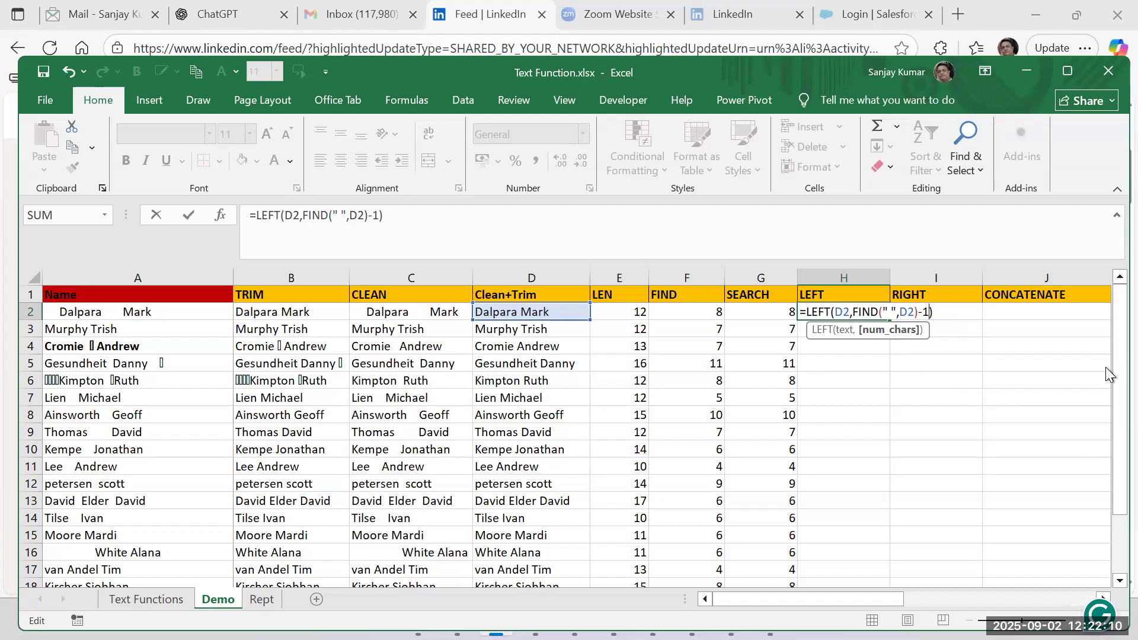
pyautogui.click(892, 338)
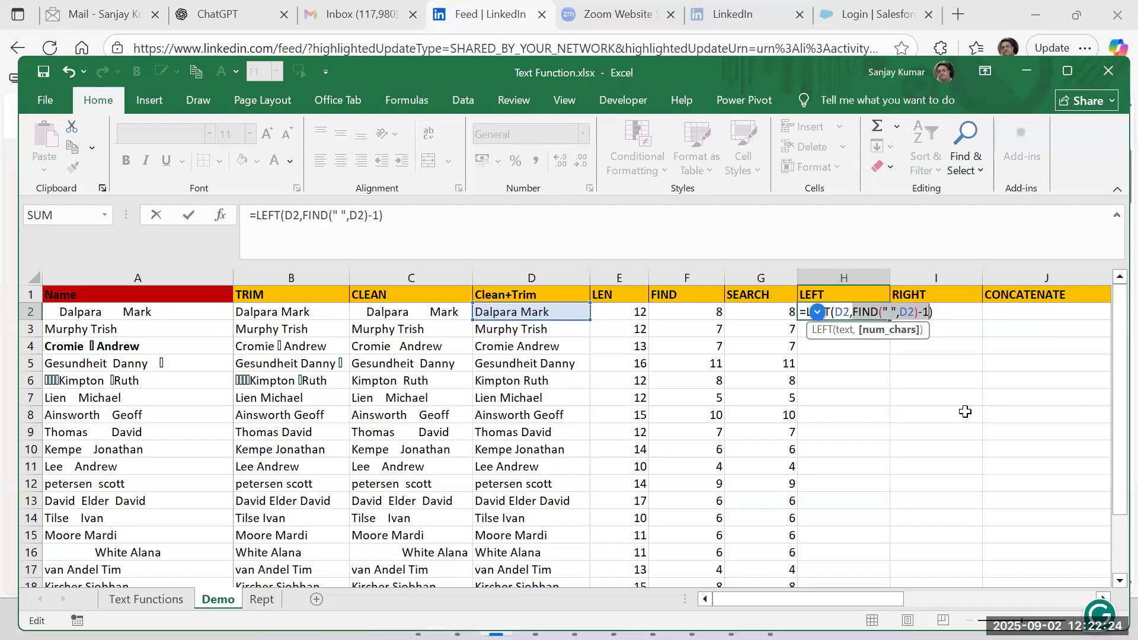
pyautogui.press('Return')
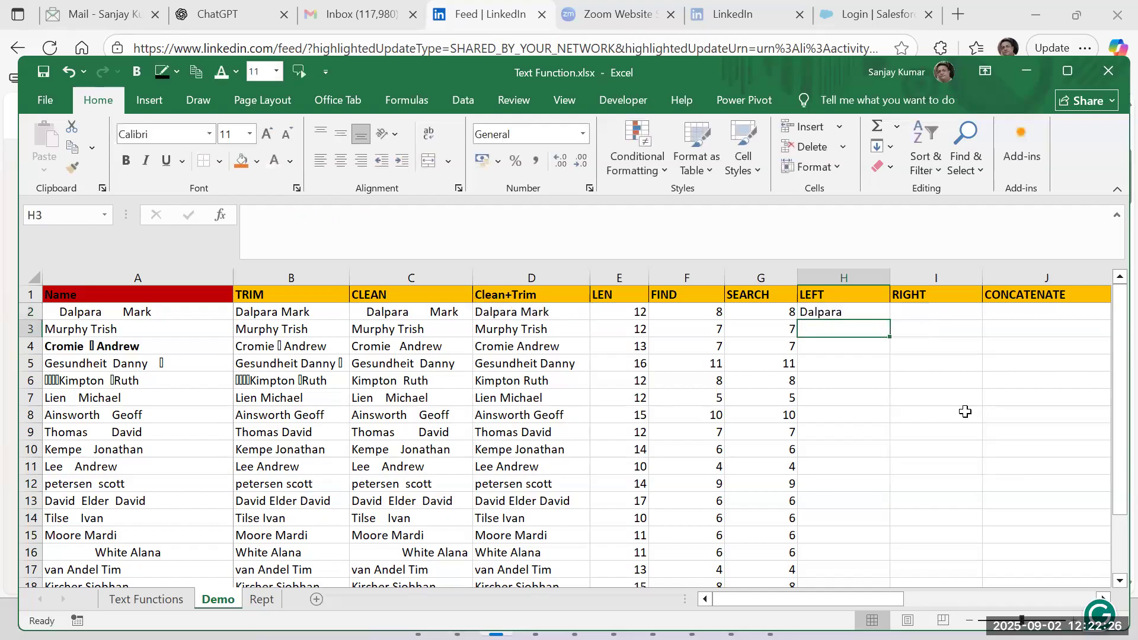
pyautogui.press('Up')
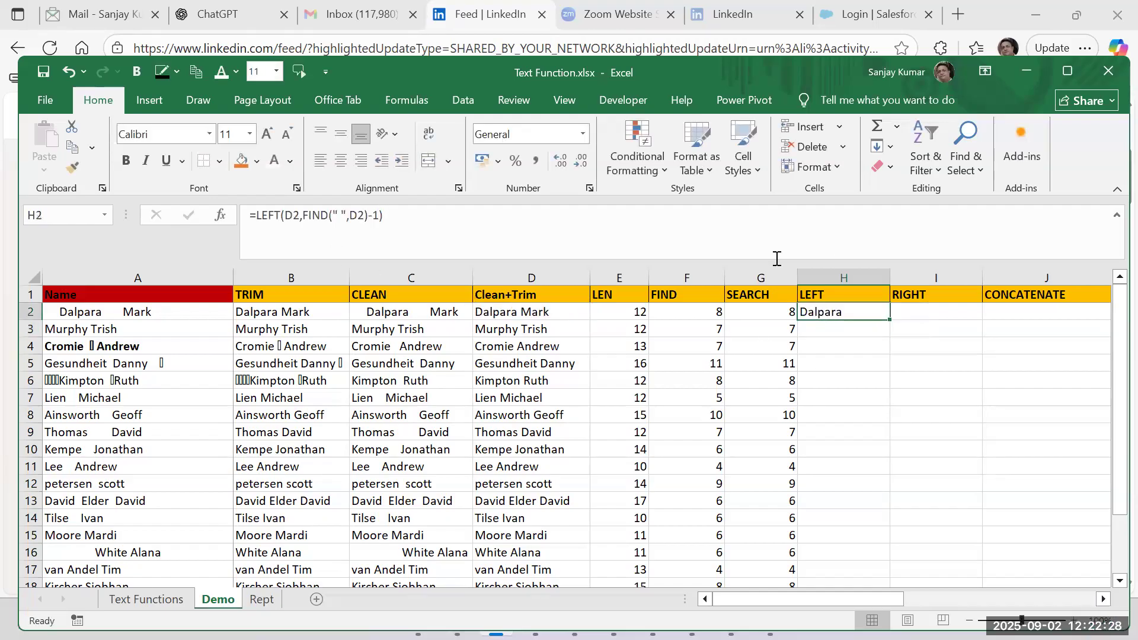
# Remove the -1 from H2's formula, giving =LEFT(D2,FIND(" ",D2)).
pyautogui.press('F2')
pyautogui.press('Left')
pyautogui.press('BackSpace')
pyautogui.press('BackSpace')
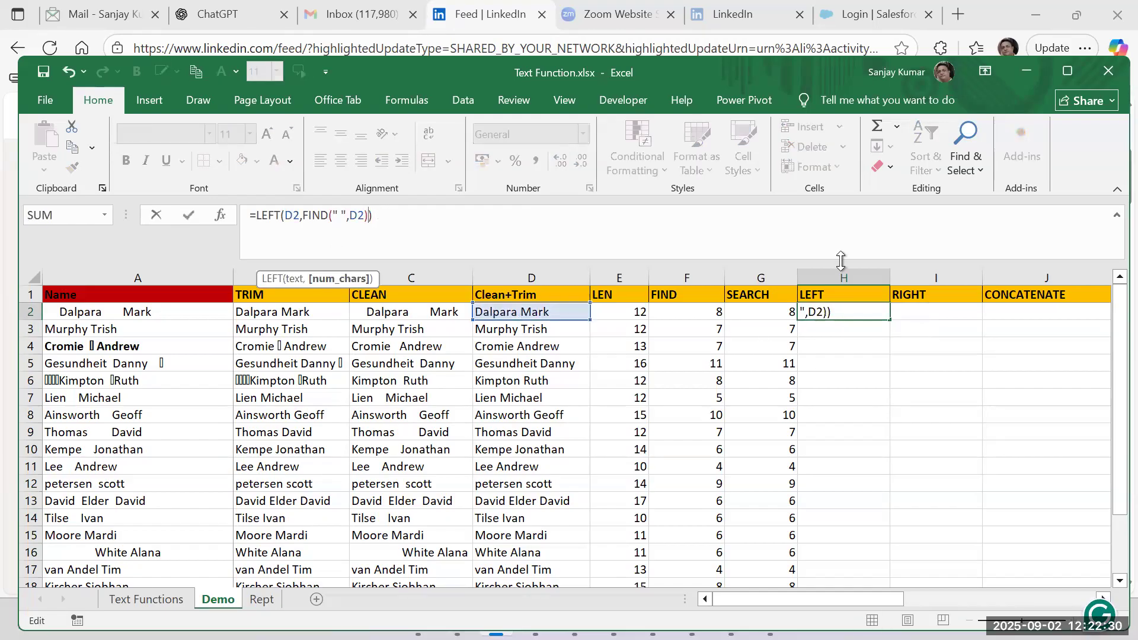
pyautogui.press('Return')
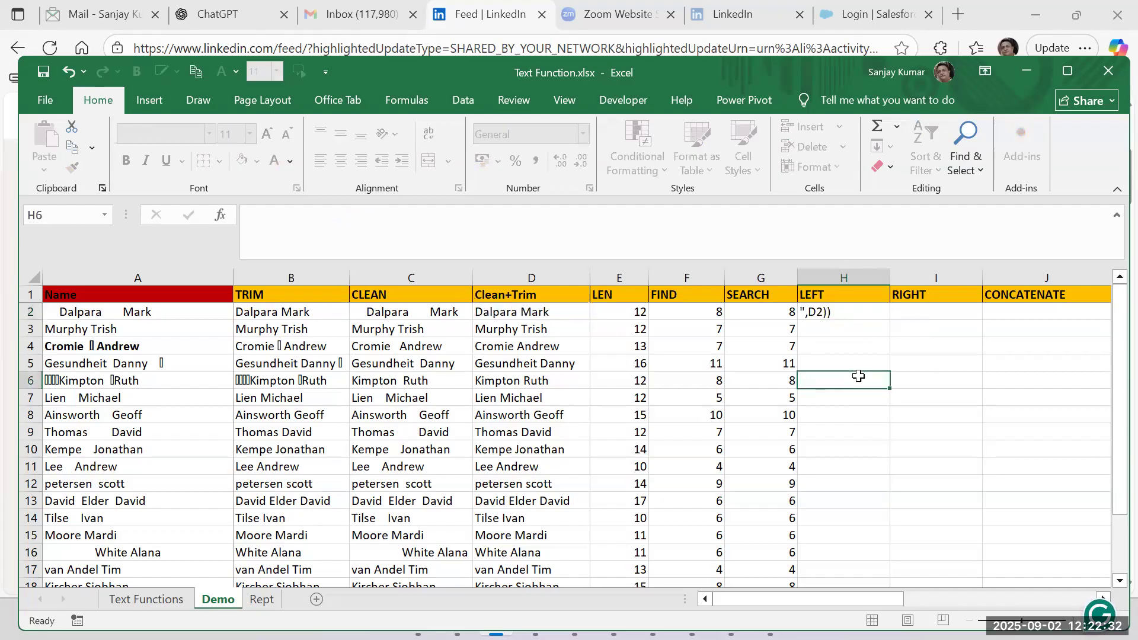
pyautogui.press('Up')
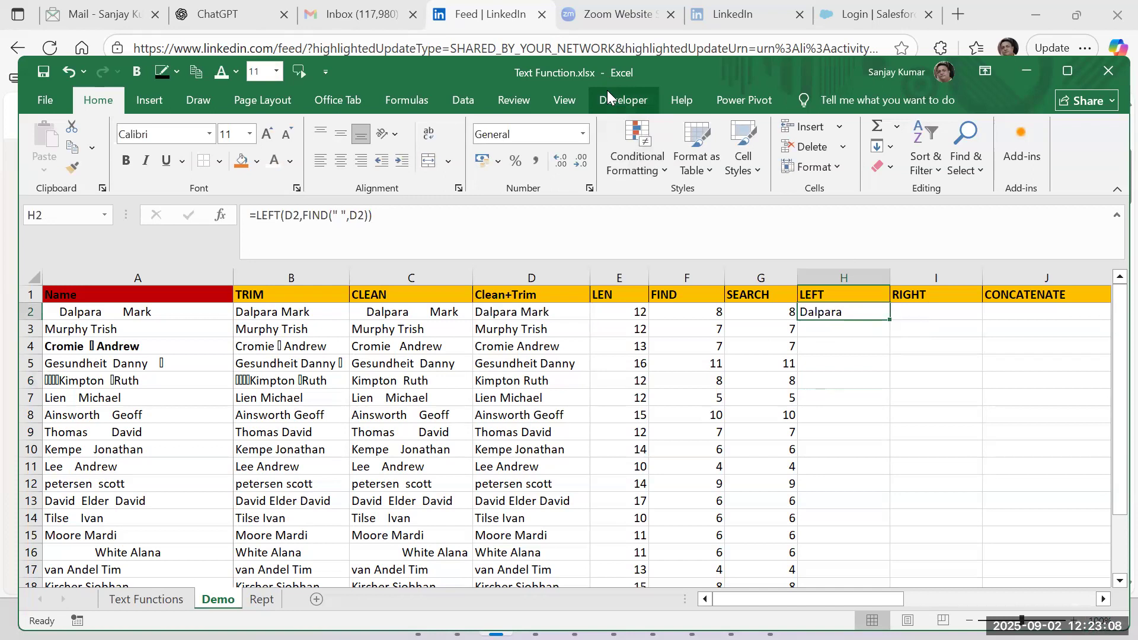
pyautogui.click(1001, 456)
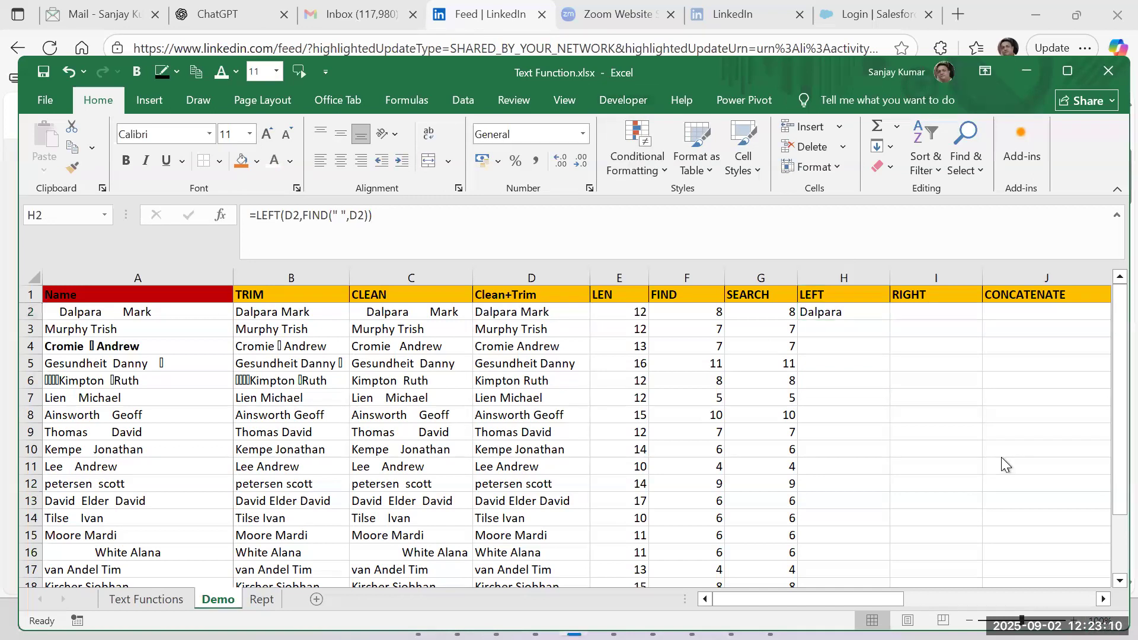
# Wrap H2's LEFT formula in TRIM, giving =TRIM(LEFT(D2,FIND(" ",D2))).
pyautogui.click(870, 311)
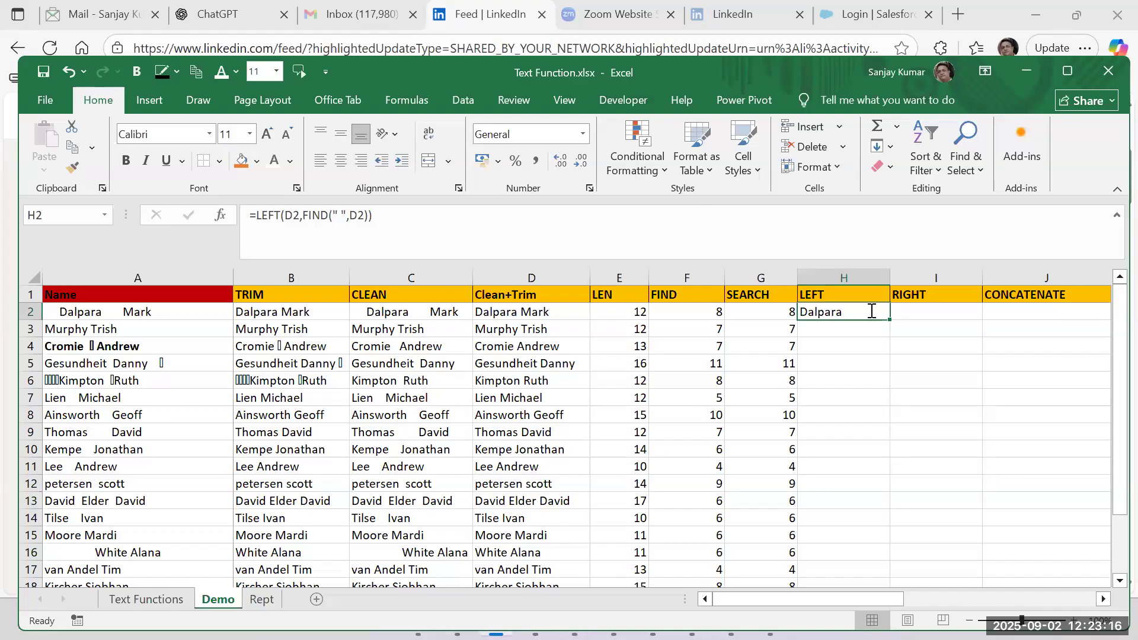
pyautogui.doubleClick(870, 311)
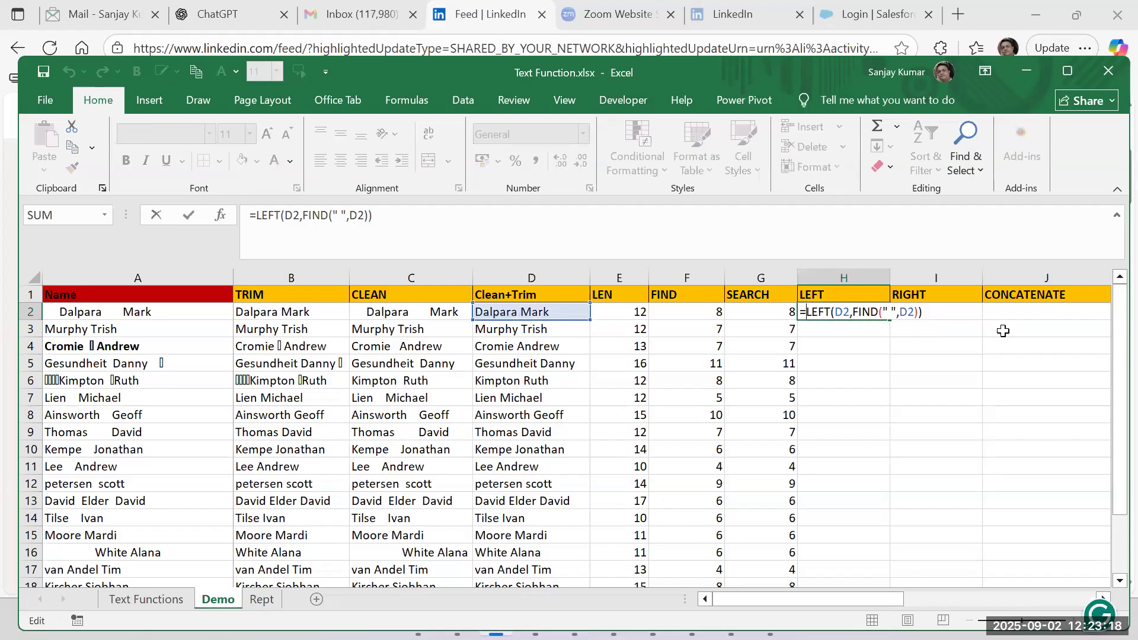
pyautogui.write('trim')
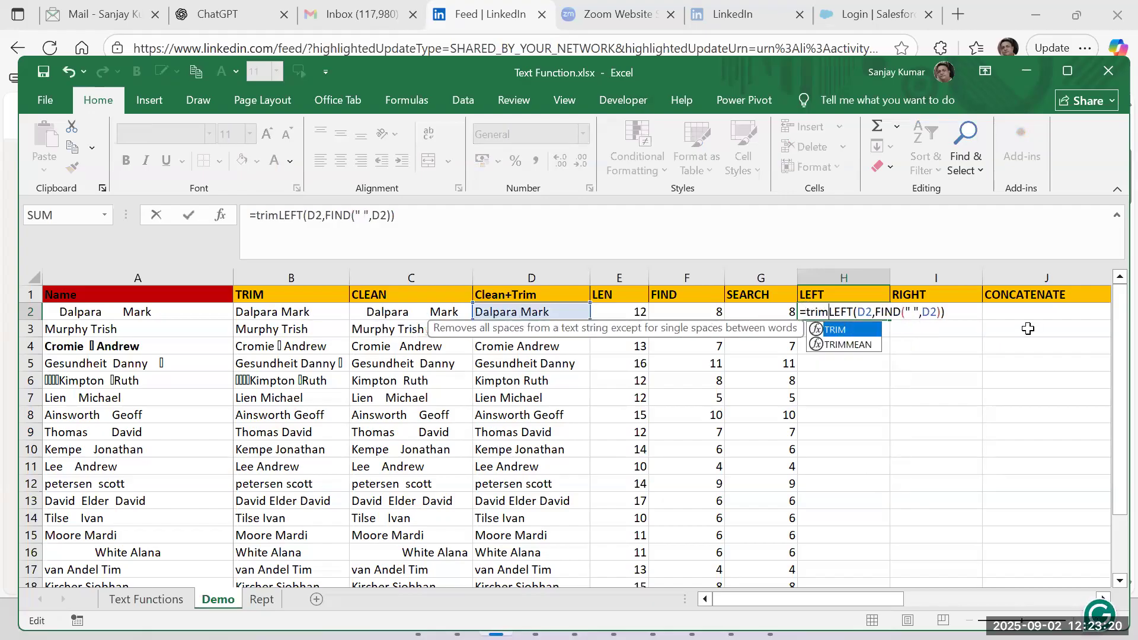
pyautogui.write('(')
pyautogui.click(967, 309)
pyautogui.write(')')
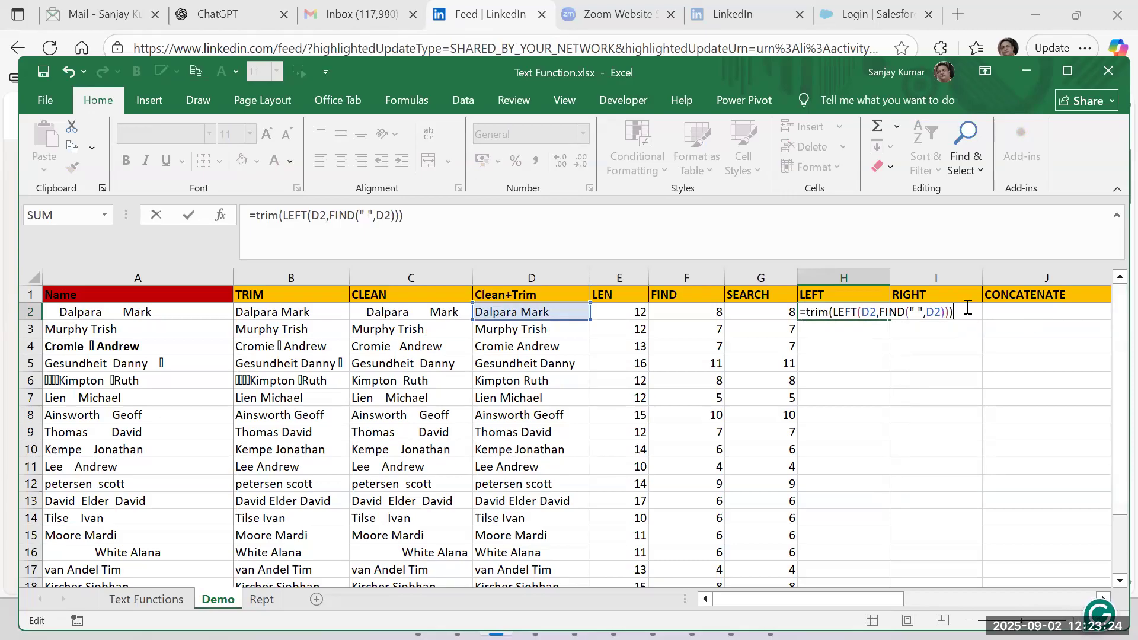
pyautogui.press('Return')
pyautogui.click(876, 315)
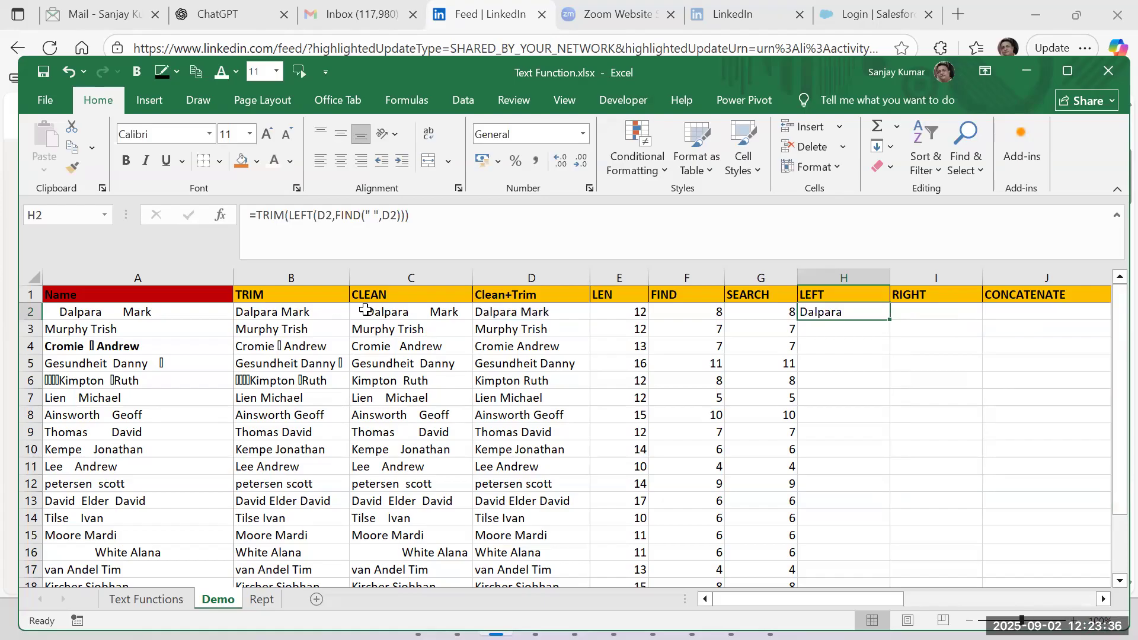
# Paste the TRIM formula's result in H2 over itself as a value, inspect its end, and undo the paste.
pyautogui.hotkey('ctrl', 'c')
pyautogui.hotkey('ctrl', 'alt', 'v')
pyautogui.press('v')
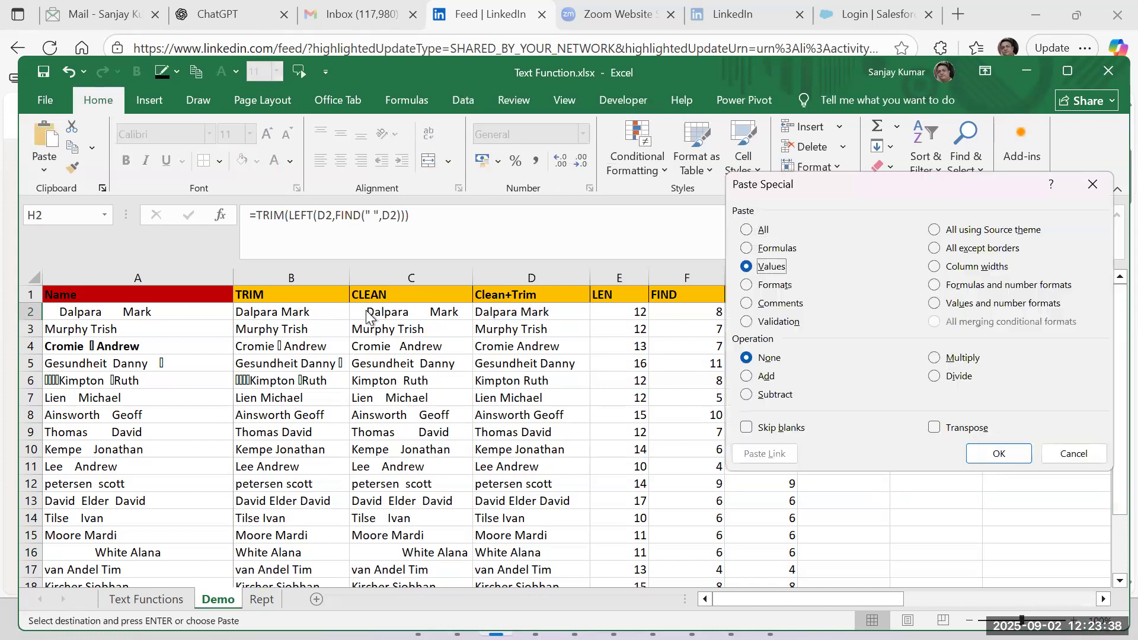
pyautogui.press('Return')
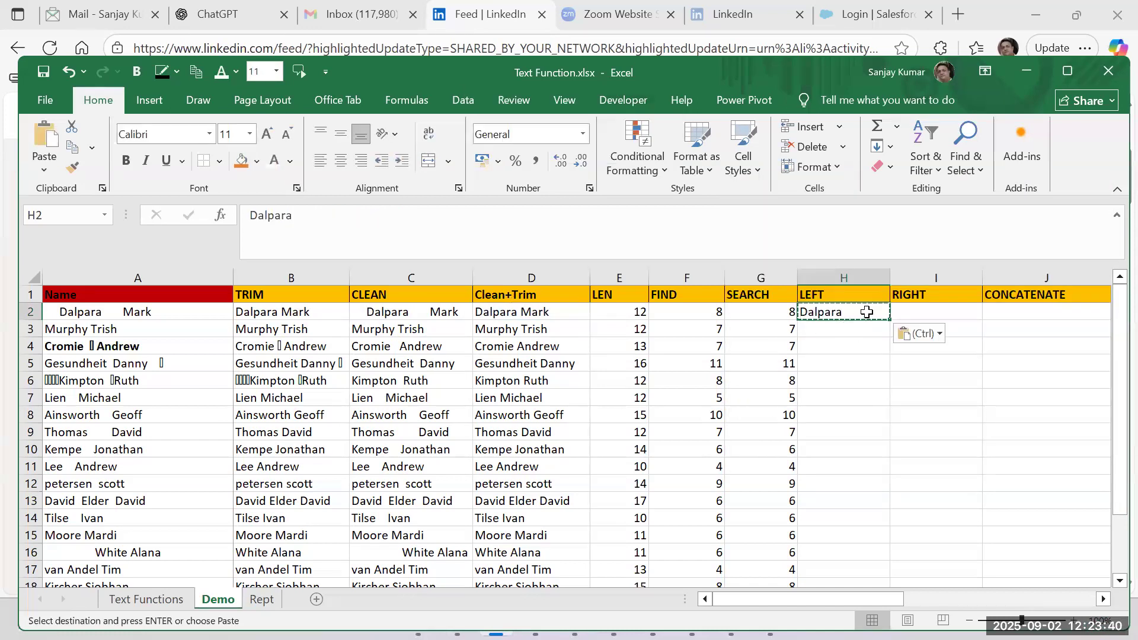
pyautogui.press('Escape')
pyautogui.press('F2')
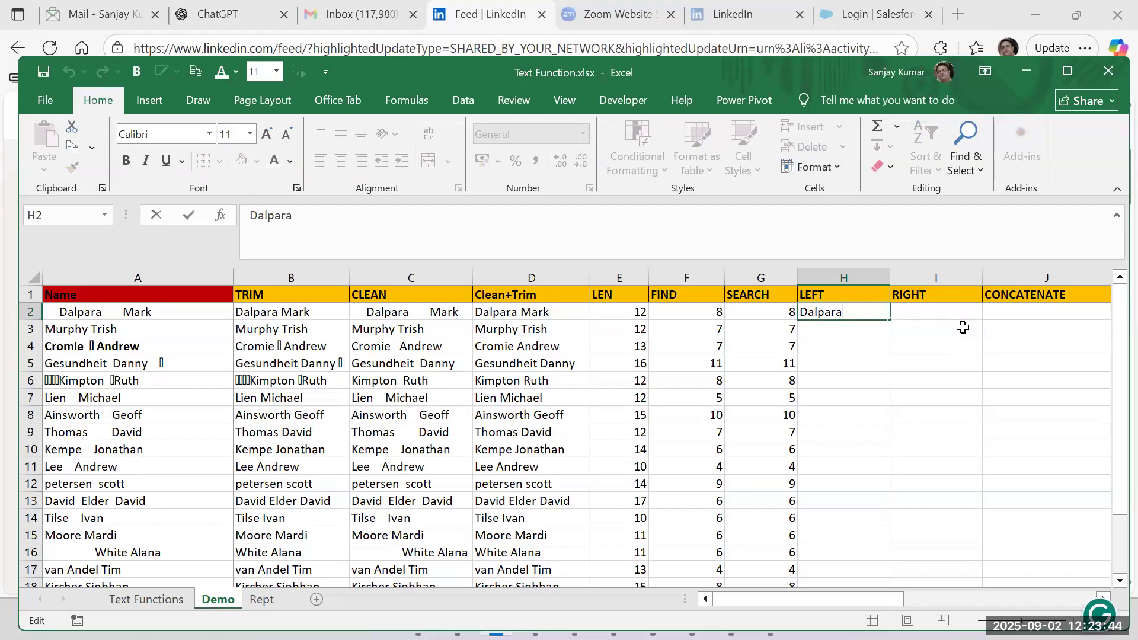
pyautogui.press('Escape')
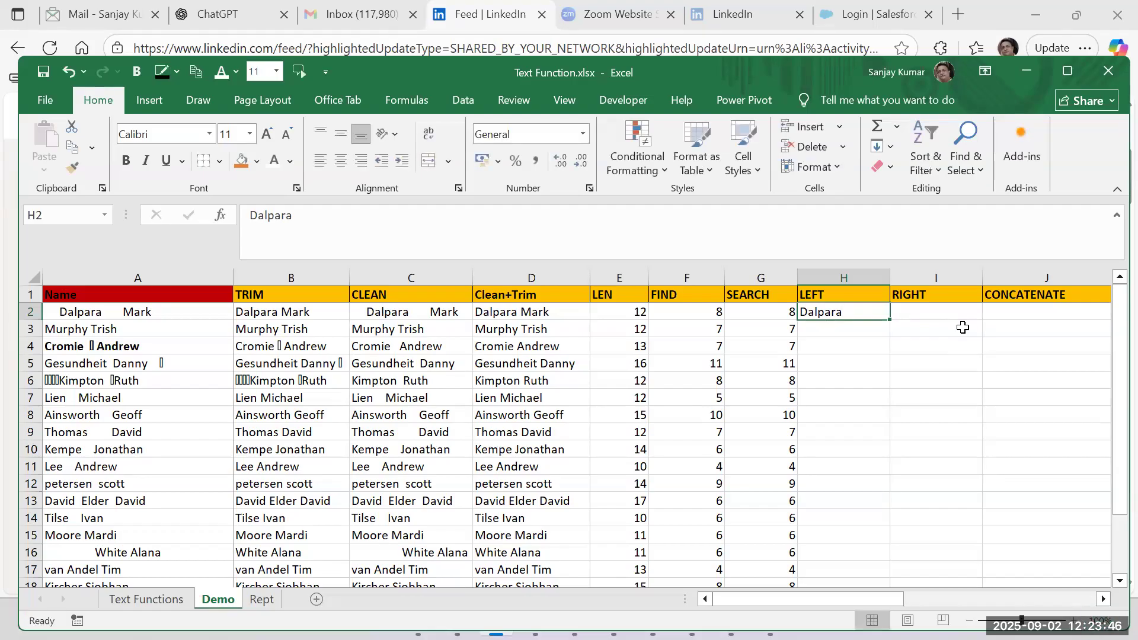
pyautogui.hotkey('ctrl', 'z')
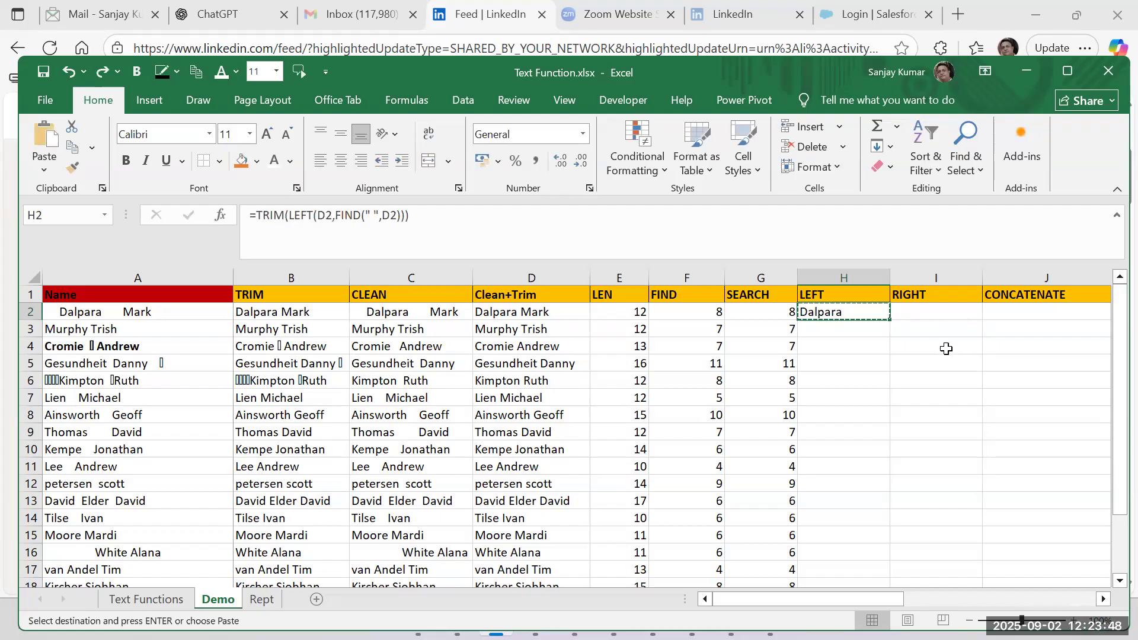
pyautogui.press('Escape')
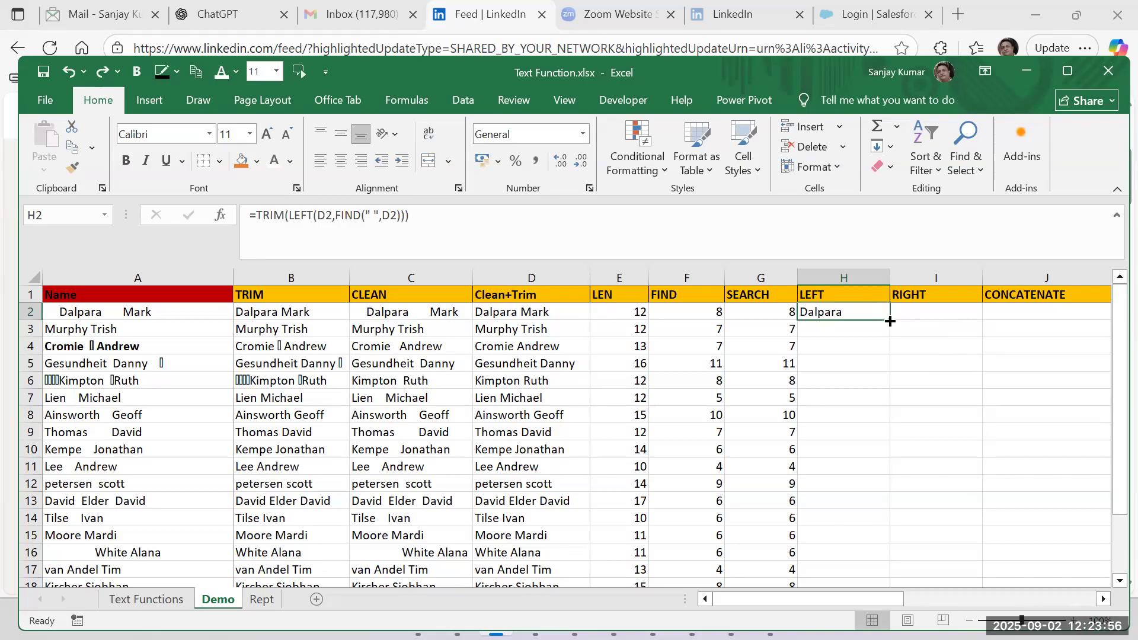
# Fill H2's TRIM formula down column H.
pyautogui.doubleClick(890, 321)
pyautogui.click(845, 329)
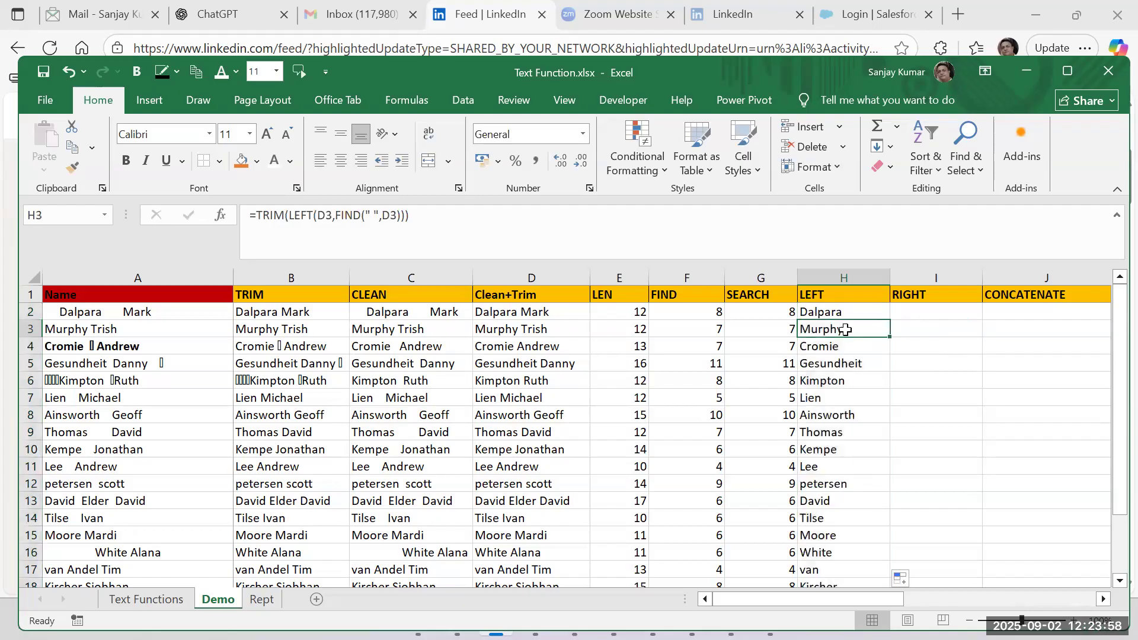
# Remove the TRIM wrapper and its extra closing parenthesis from H3's formula, leaving =LEFT(D3,FIND(" ",D3)).
pyautogui.doubleClick(845, 330)
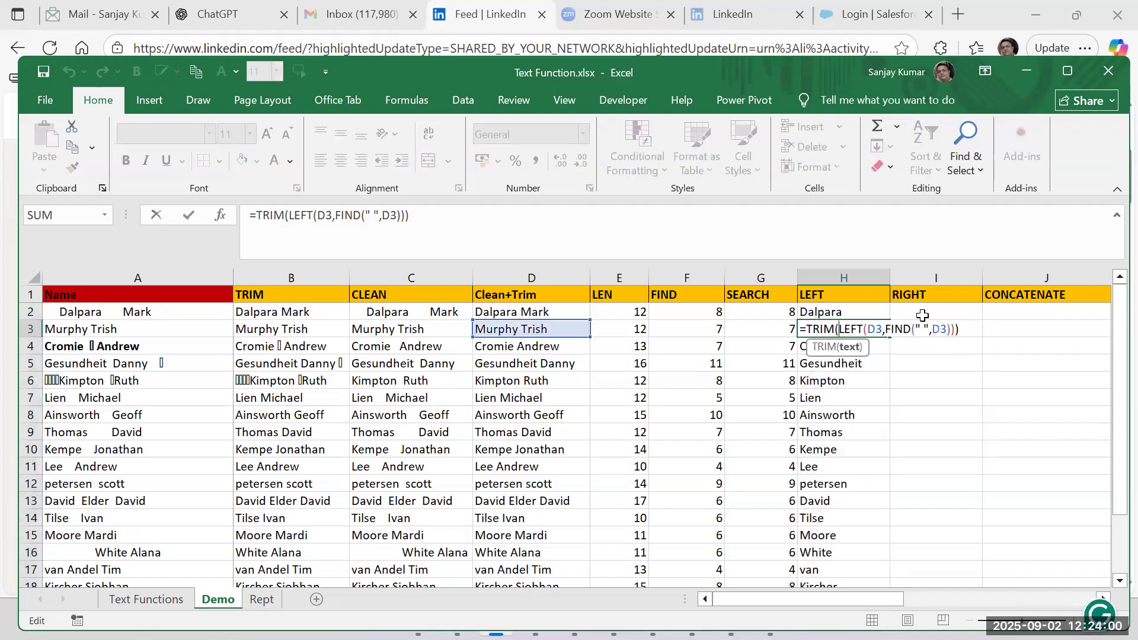
pyautogui.press('BackSpace')
pyautogui.press('BackSpace')
pyautogui.press('BackSpace')
pyautogui.press('BackSpace')
pyautogui.press('BackSpace')
pyautogui.press('Right')
pyautogui.press('Right')
pyautogui.press('Right')
pyautogui.press('Right')
pyautogui.press('Right')
pyautogui.press('Right')
pyautogui.press('Right')
pyautogui.press('Right')
pyautogui.press('Right')
pyautogui.press('Right')
pyautogui.press('Right')
pyautogui.press('Right')
pyautogui.press('Right')
pyautogui.press('Right')
pyautogui.press('Right')
pyautogui.press('Right')
pyautogui.press('Right')
pyautogui.press('Right')
pyautogui.press('Right')
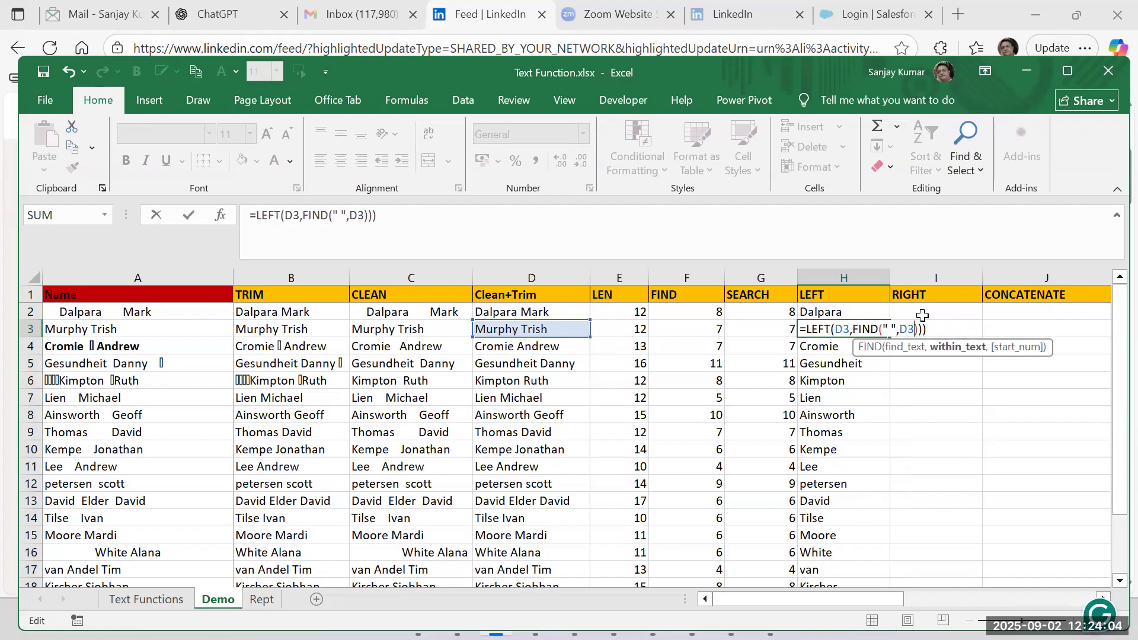
pyautogui.press('Delete')
# Subtract 1 from the FIND result in H3's formula, giving =LEFT(D3,FIND(" ",D3)-1), and review the formula.
pyautogui.press('Right')
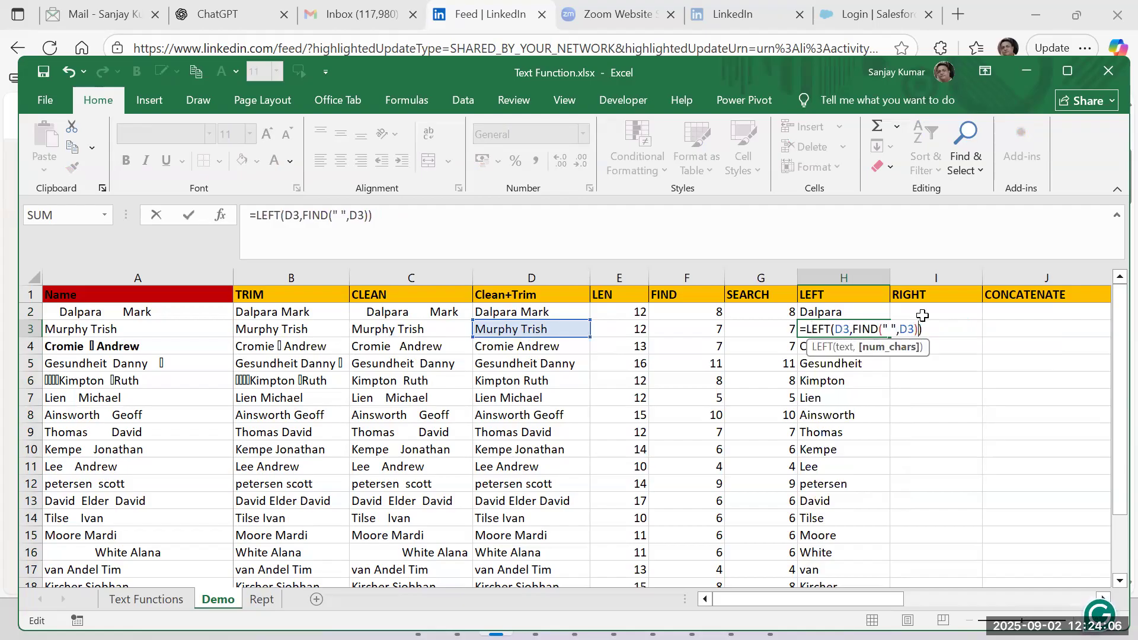
pyautogui.write('-1')
pyautogui.press('Return')
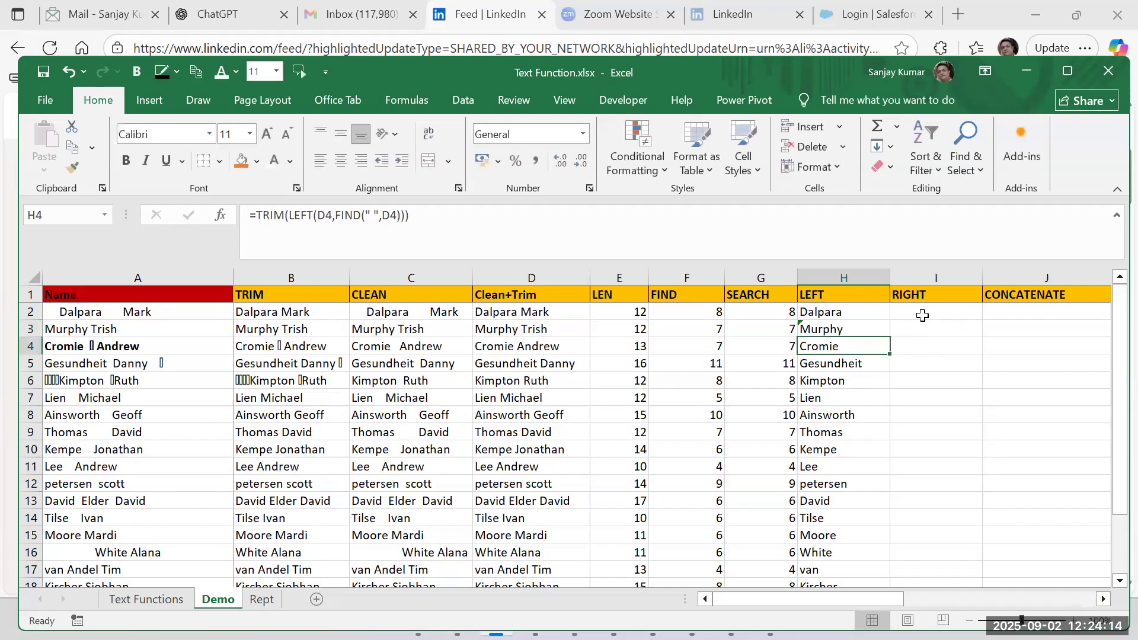
pyautogui.click(874, 330)
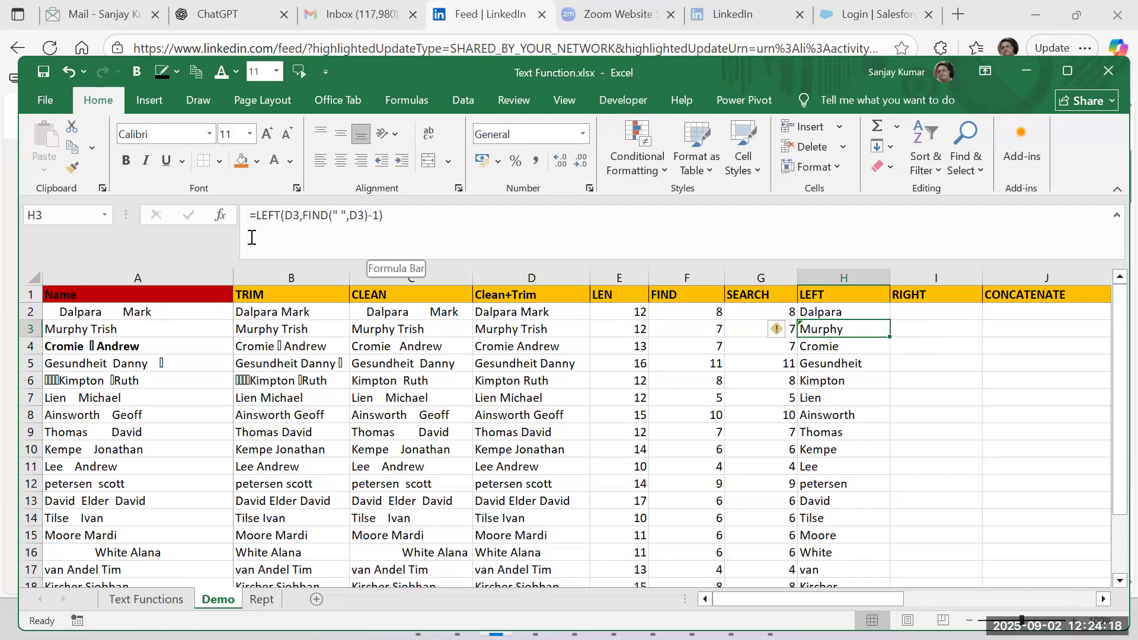
pyautogui.click(253, 216)
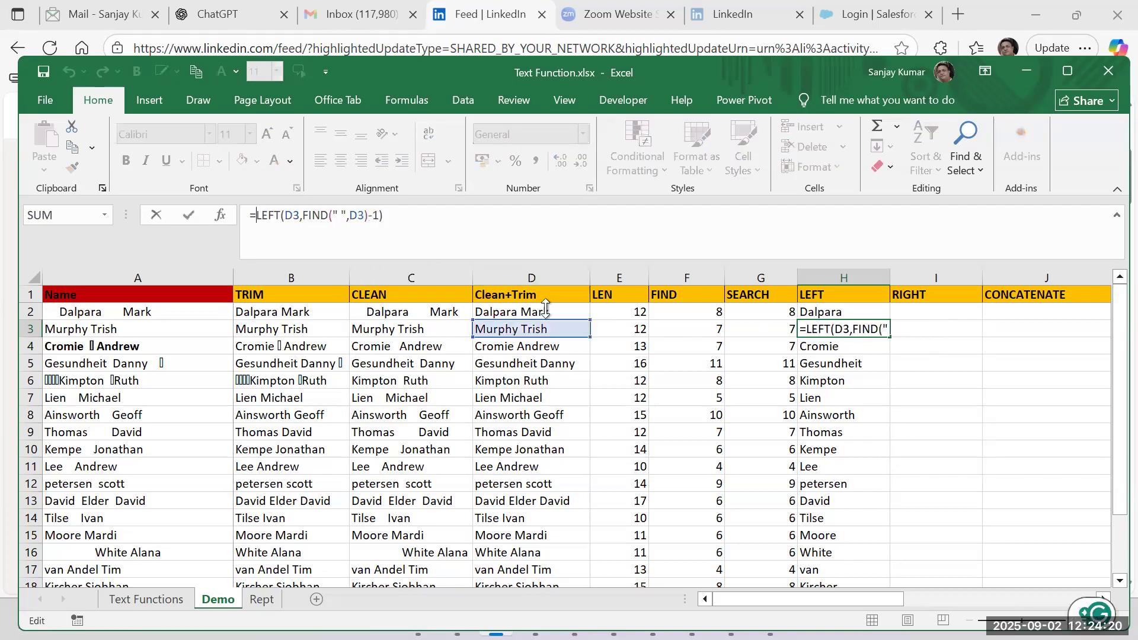
pyautogui.hotkey('ctrl', 'Return')
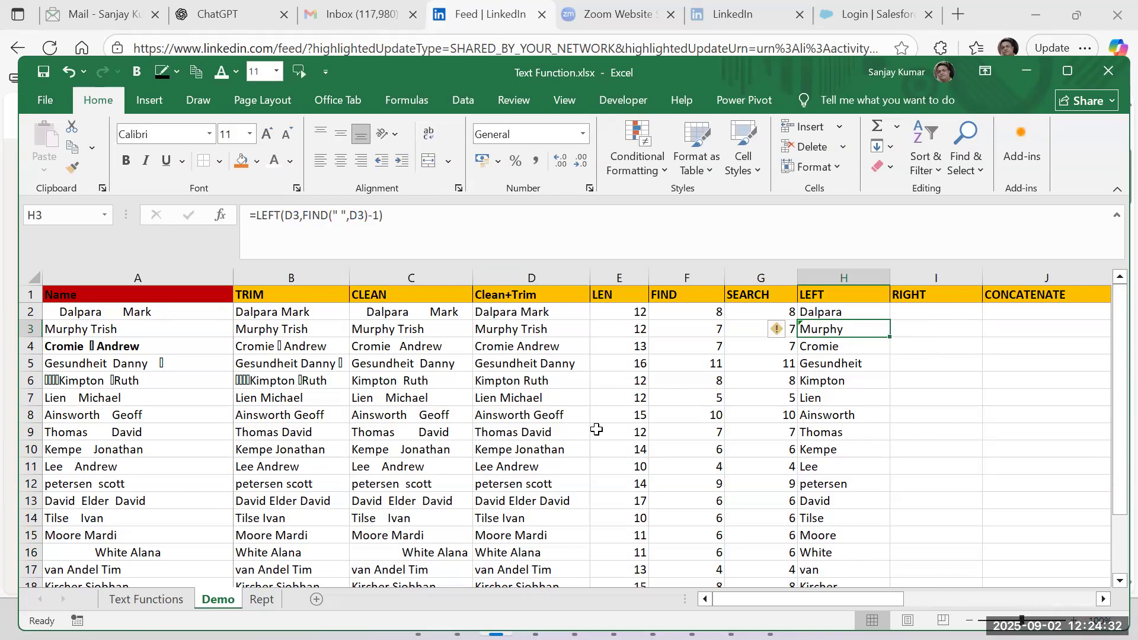
# Start a RIGHT formula in I2 with D2 as its text argument.
pyautogui.click(919, 311)
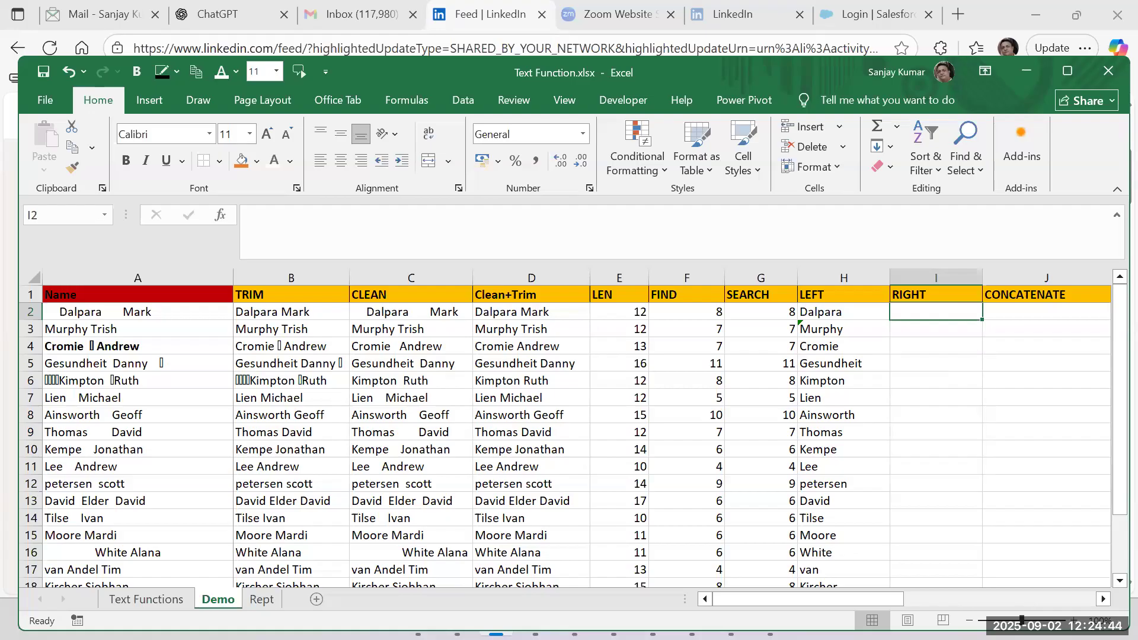
pyautogui.write('=')
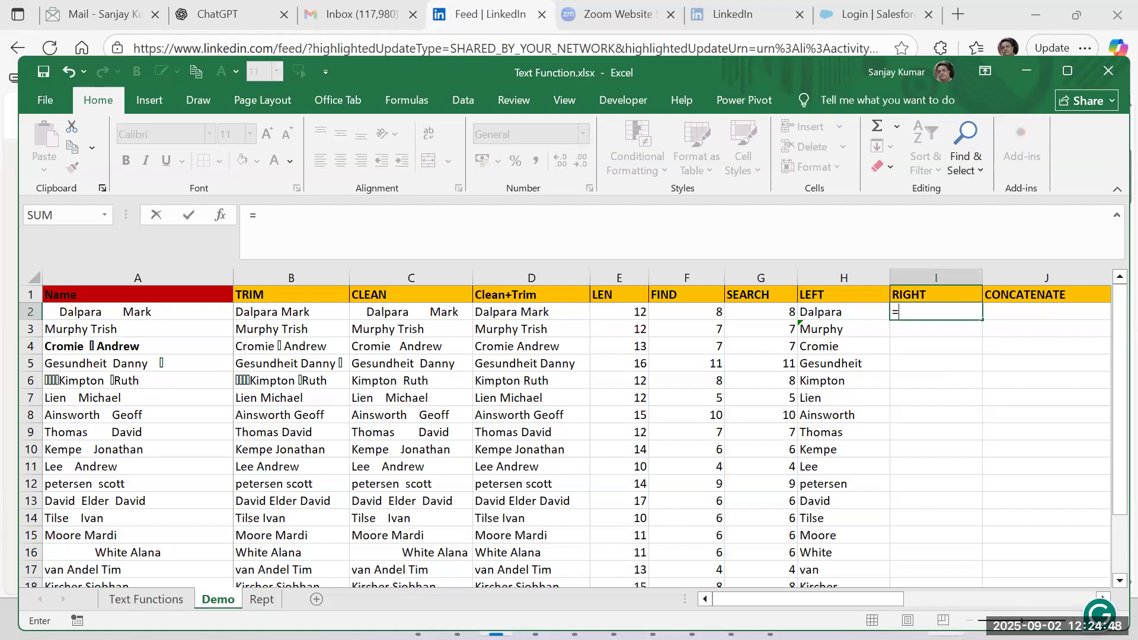
pyautogui.write('right')
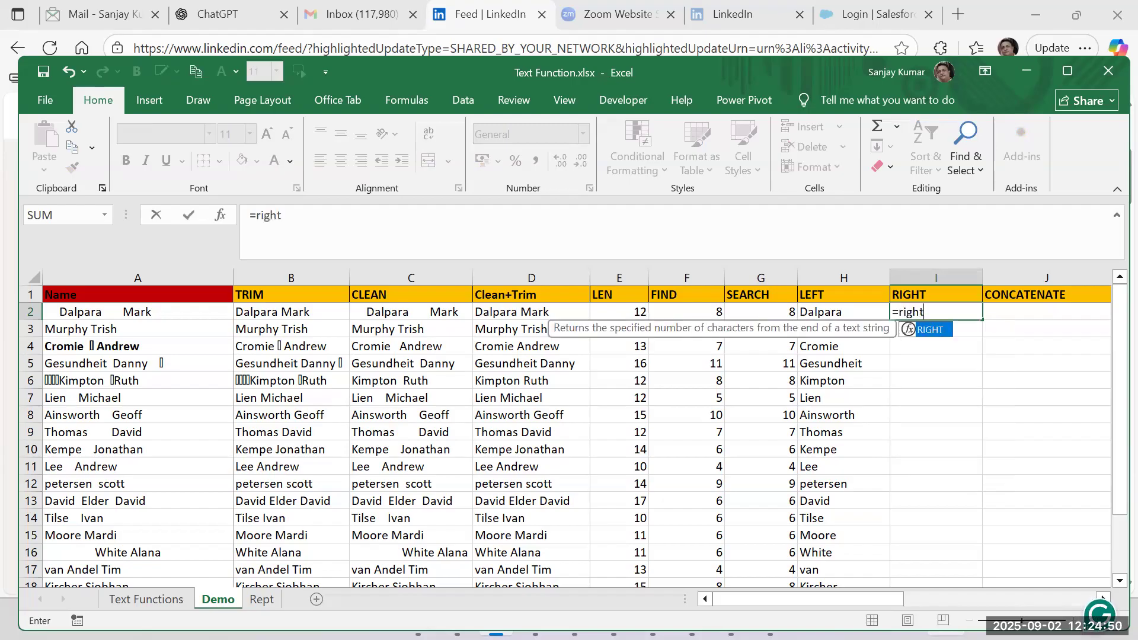
pyautogui.write('(')
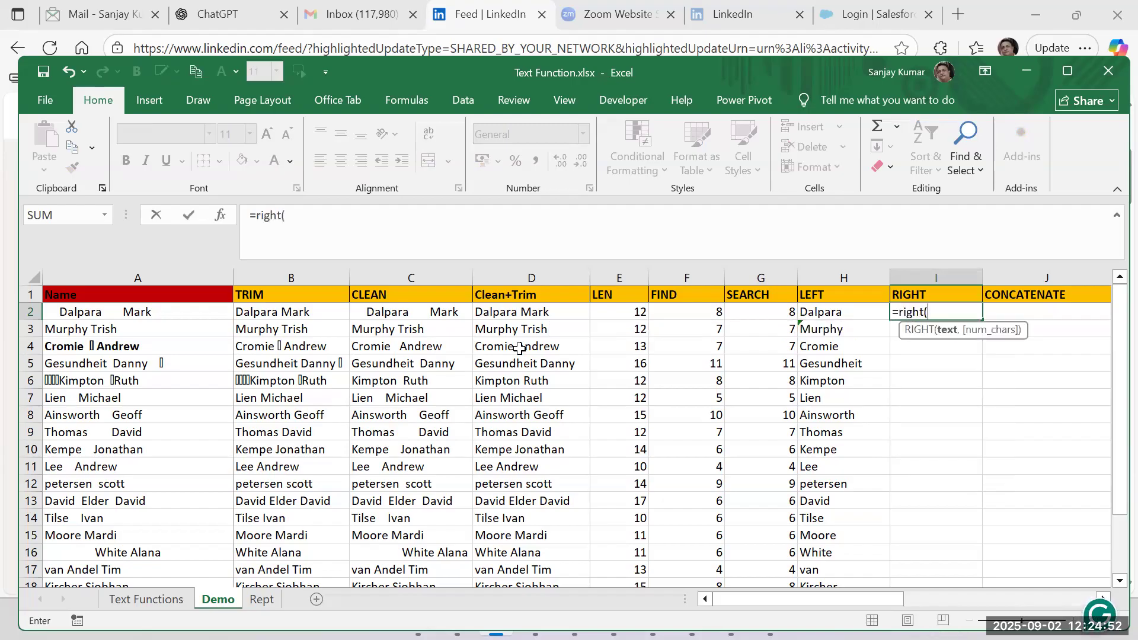
pyautogui.click(520, 315)
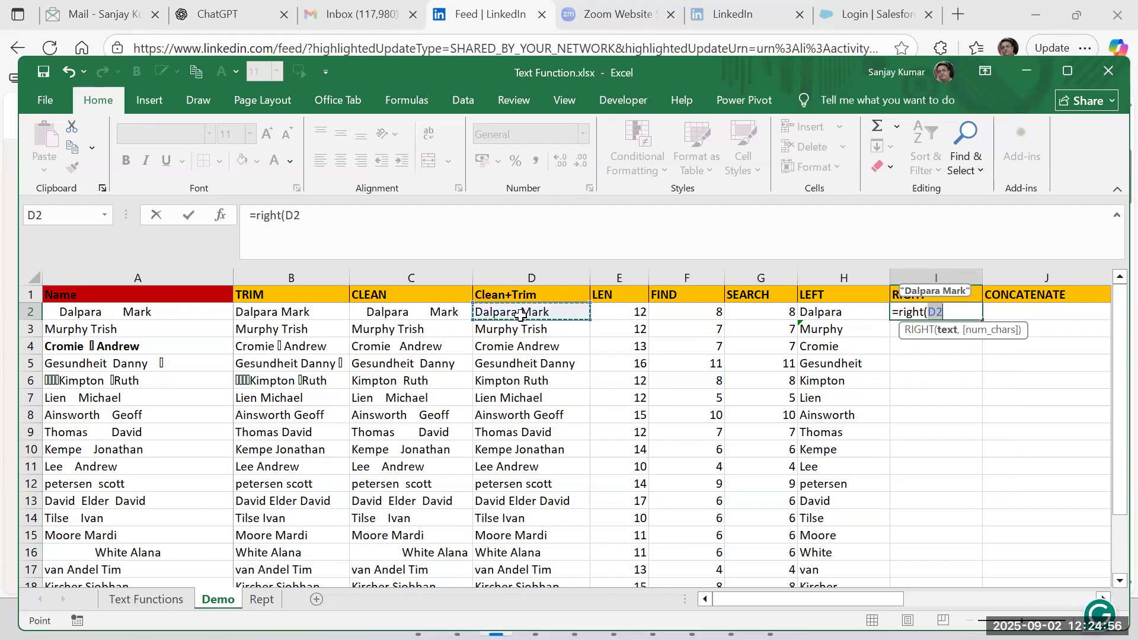
pyautogui.write(',')
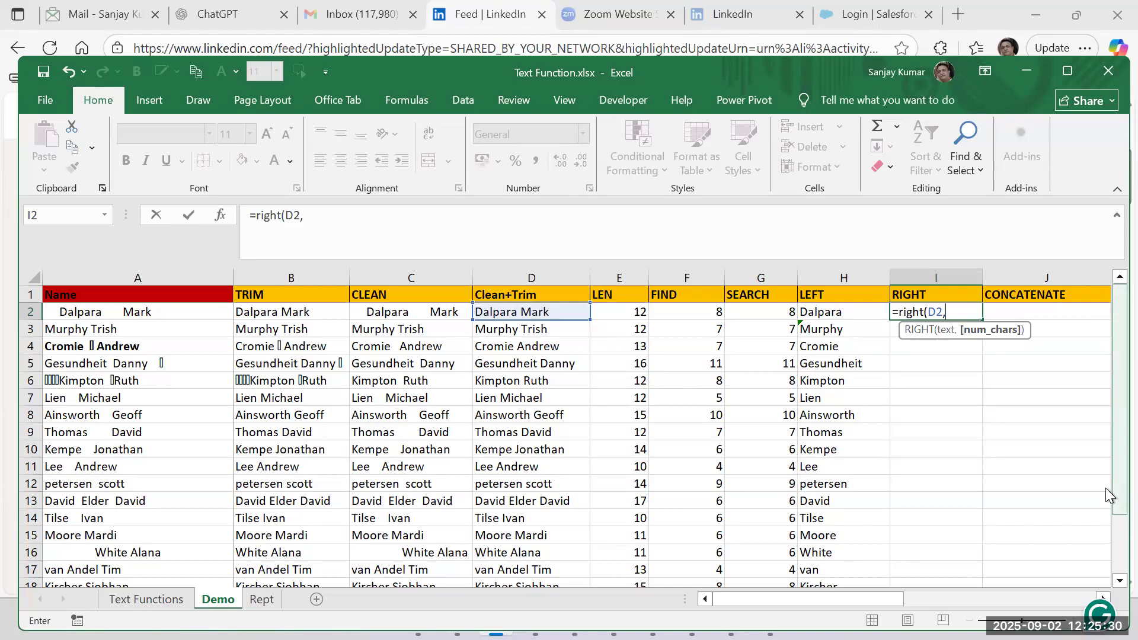
# Complete I2's formula with LEN(D2) as the number of characters, giving =RIGHT(D2,LEN(D2)).
pyautogui.write('len(')
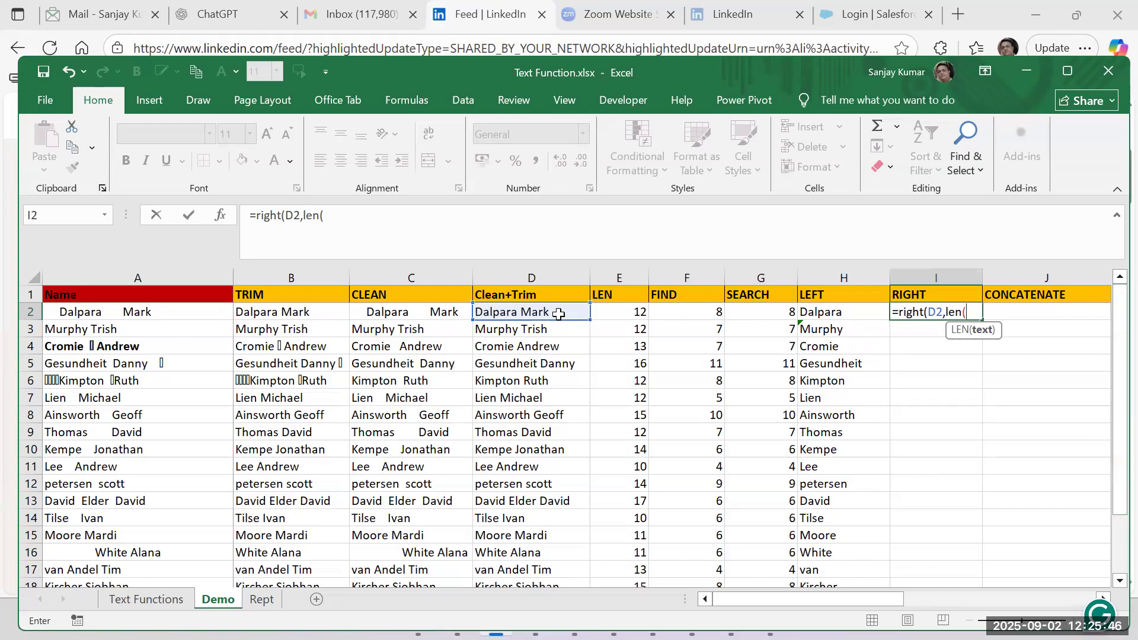
pyautogui.click(510, 309)
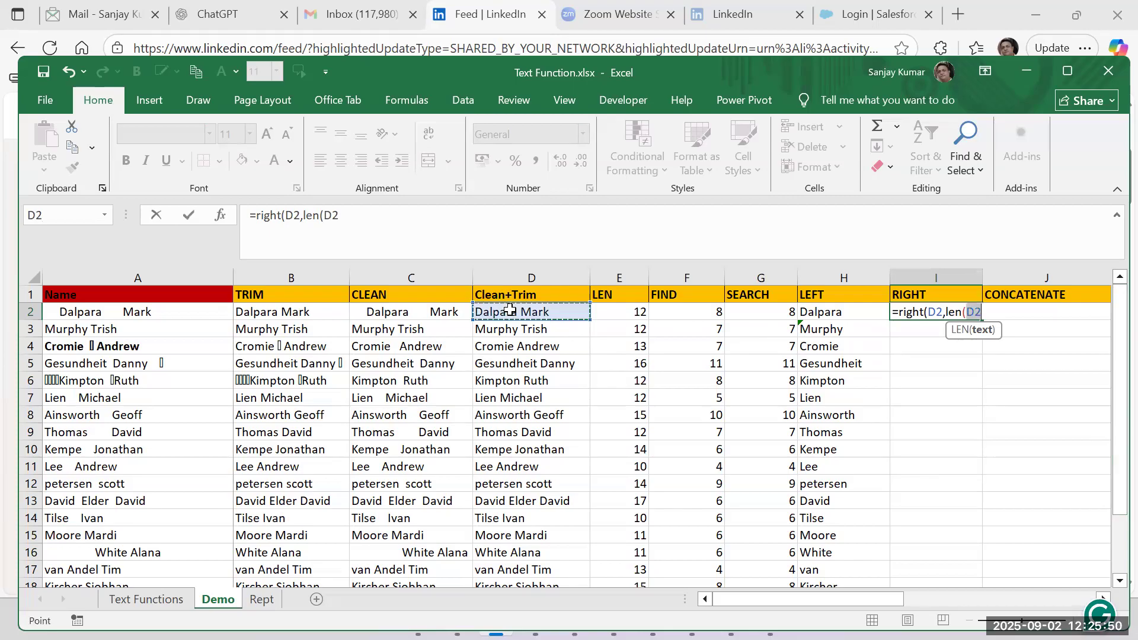
pyautogui.write(')')
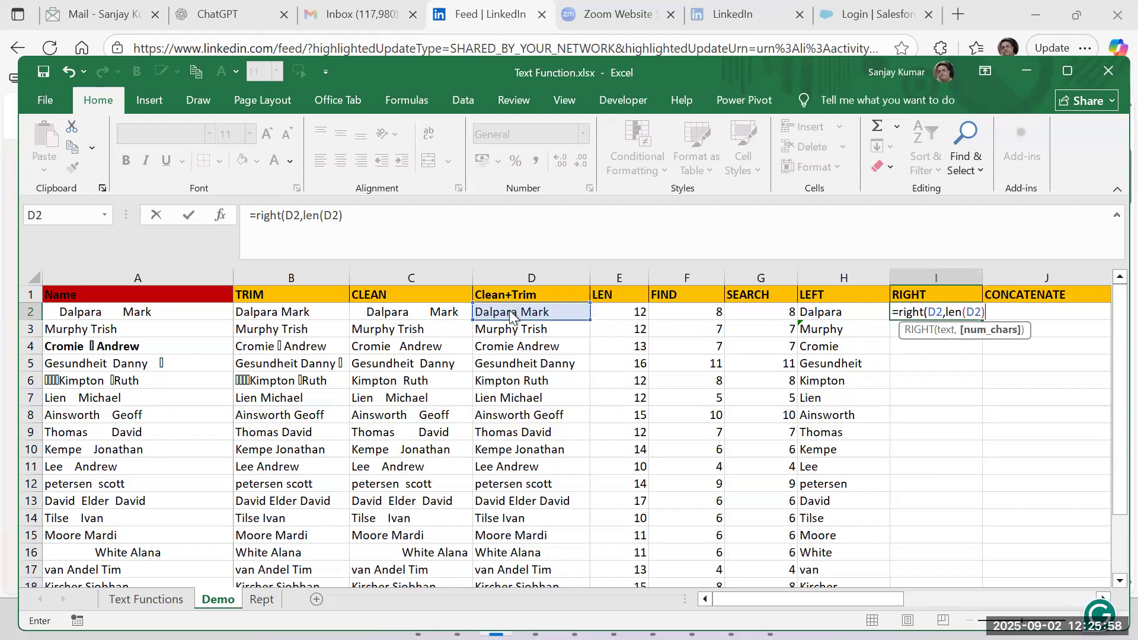
pyautogui.press('Return')
pyautogui.press('Return')
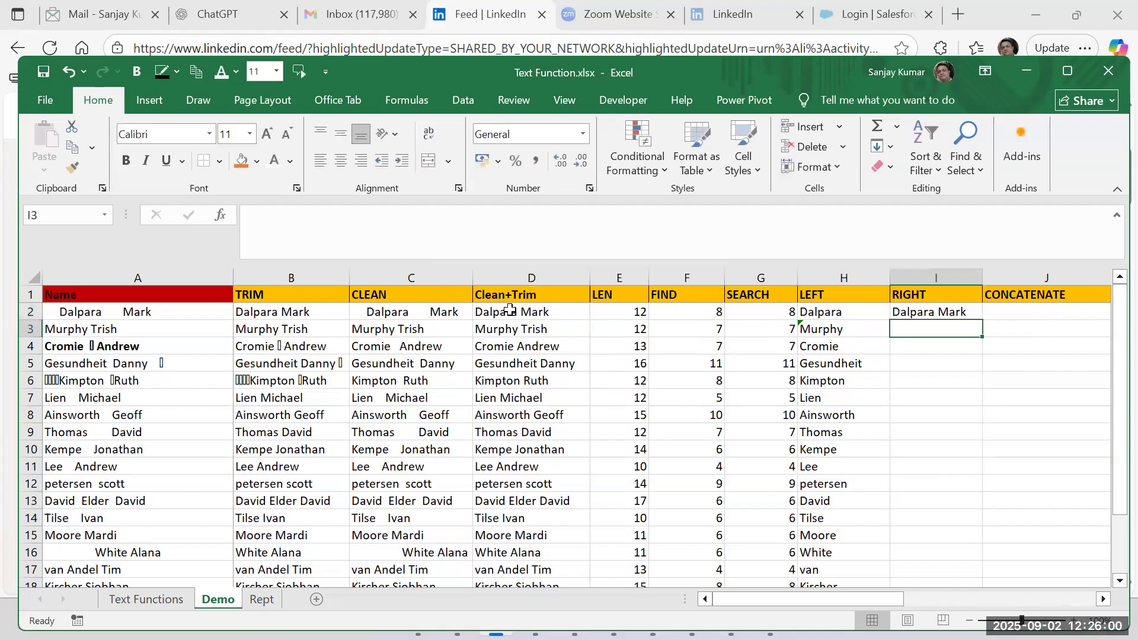
# Open I2's RIGHT formula for editing.
pyautogui.click(931, 312)
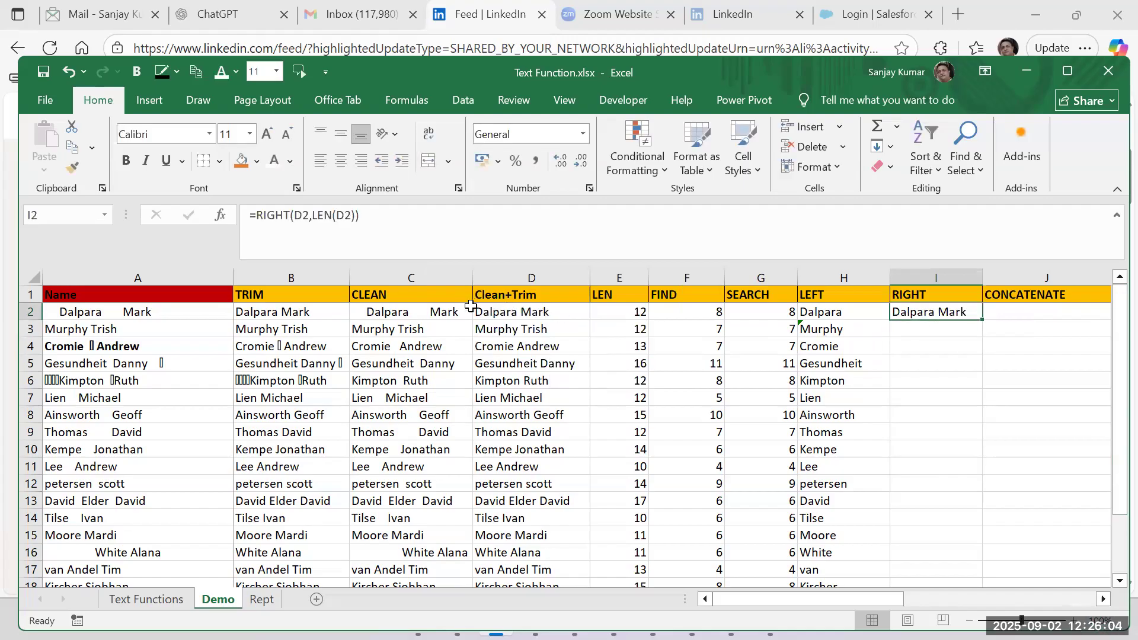
pyautogui.doubleClick(935, 313)
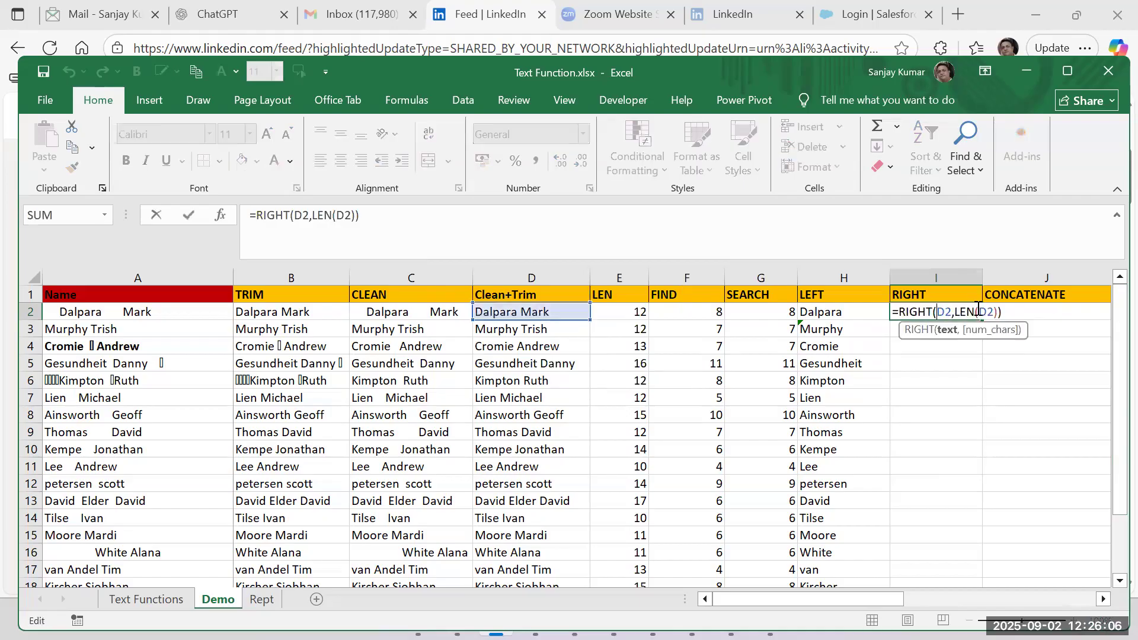
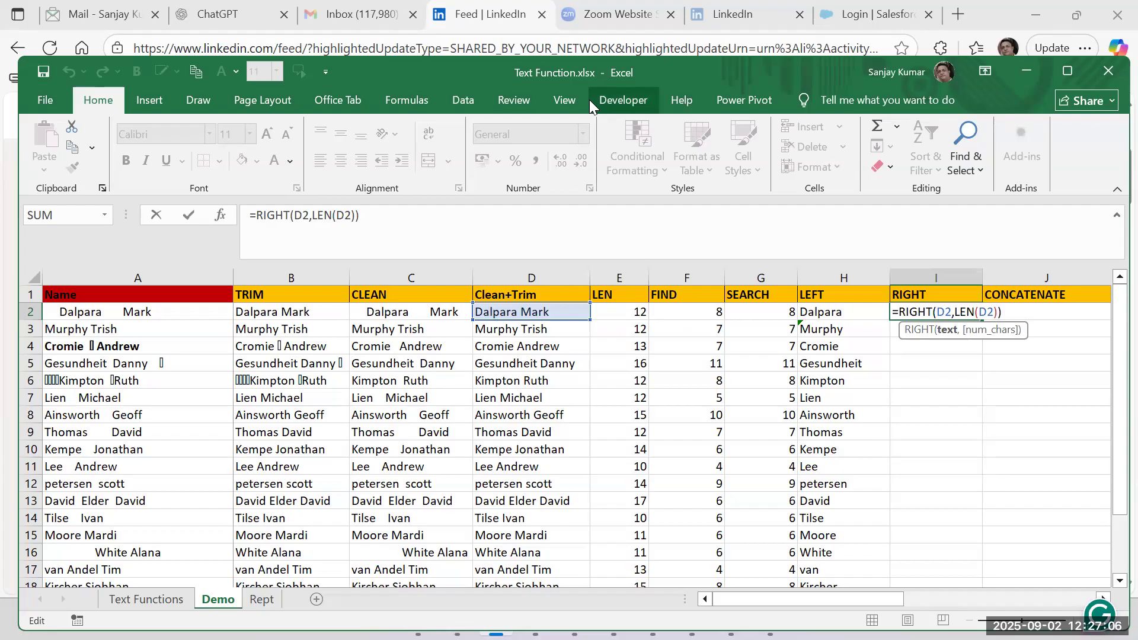
# Subtract SEARCH(" ",D2) from LEN(D2) in I2's formula, giving =RIGHT(D2,LEN(D2)-SEARCH(" ",D2)).
pyautogui.hotkey('alt', 'Tab')
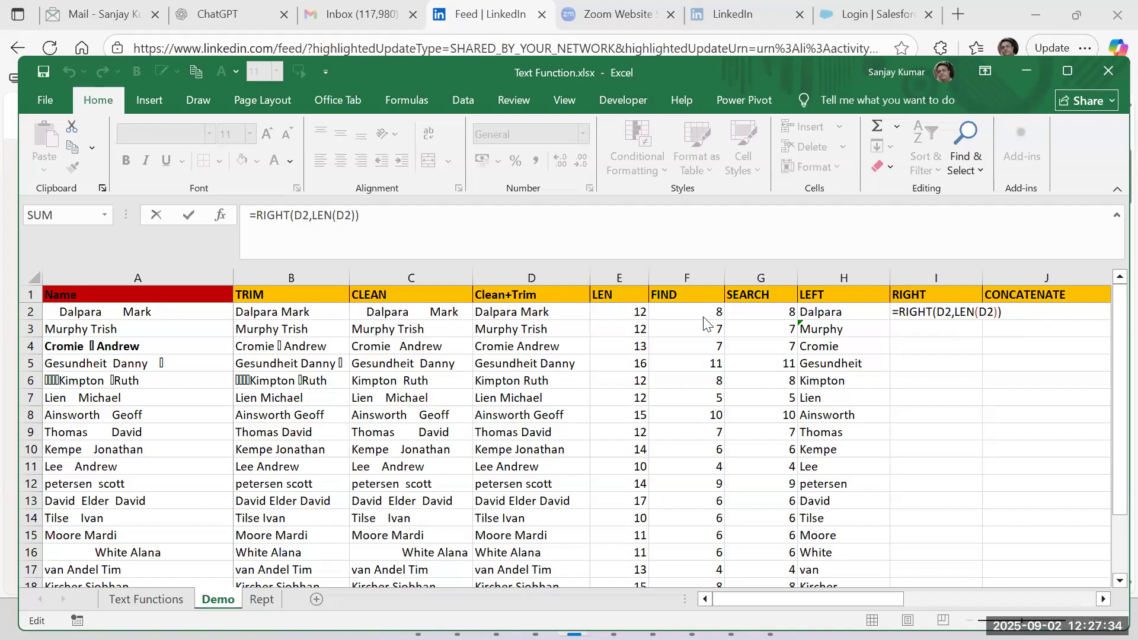
pyautogui.click(1003, 312)
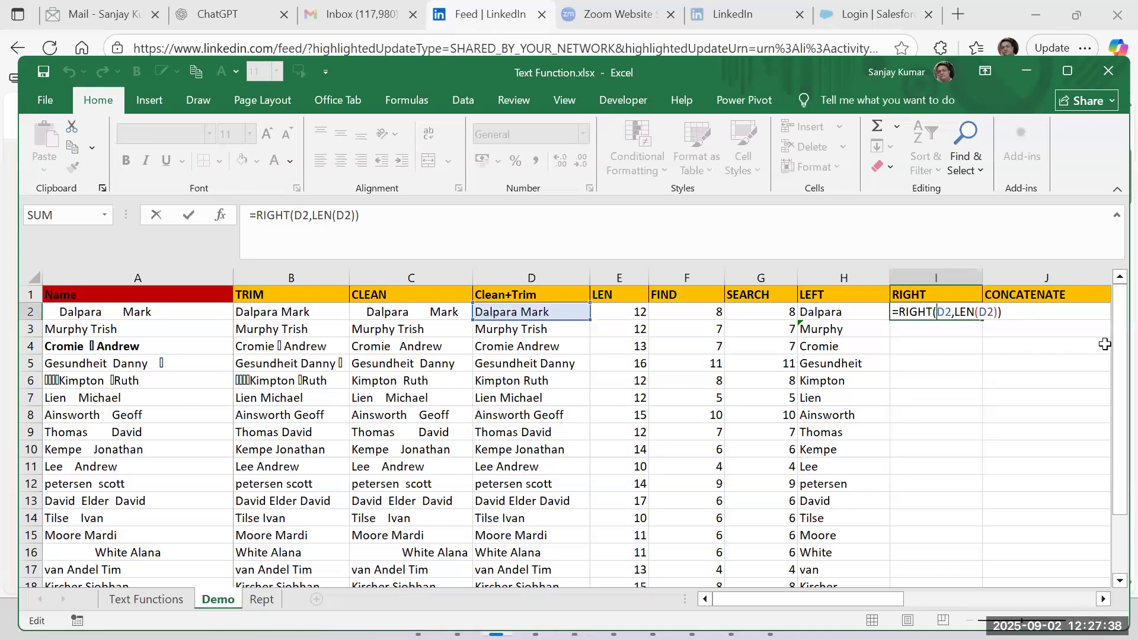
pyautogui.click(1003, 312)
pyautogui.click(999, 312)
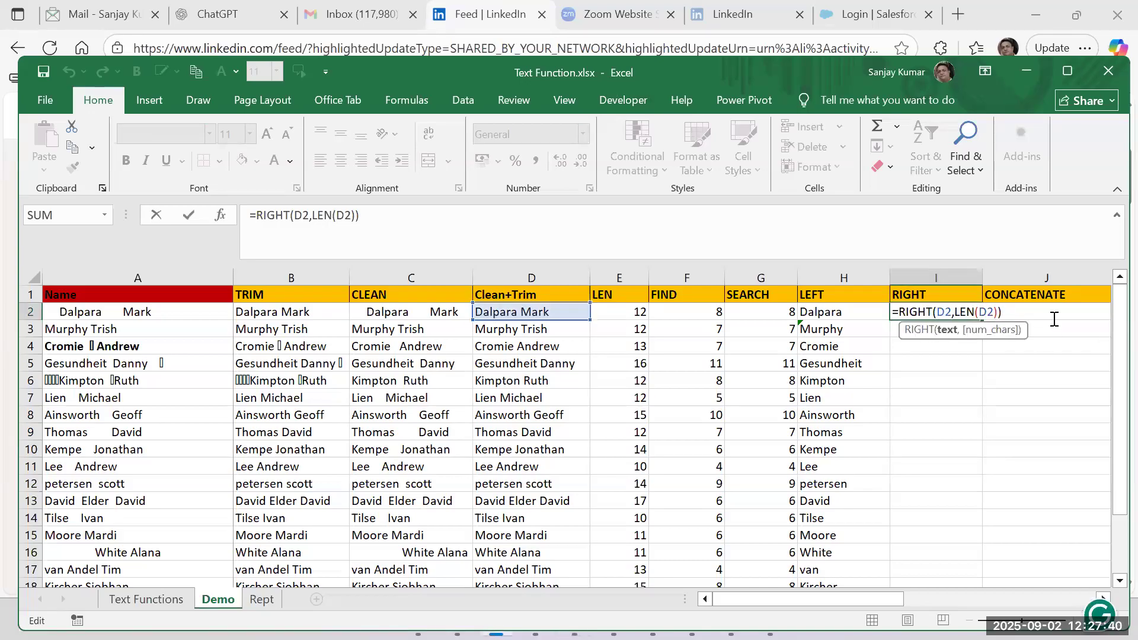
pyautogui.write('-')
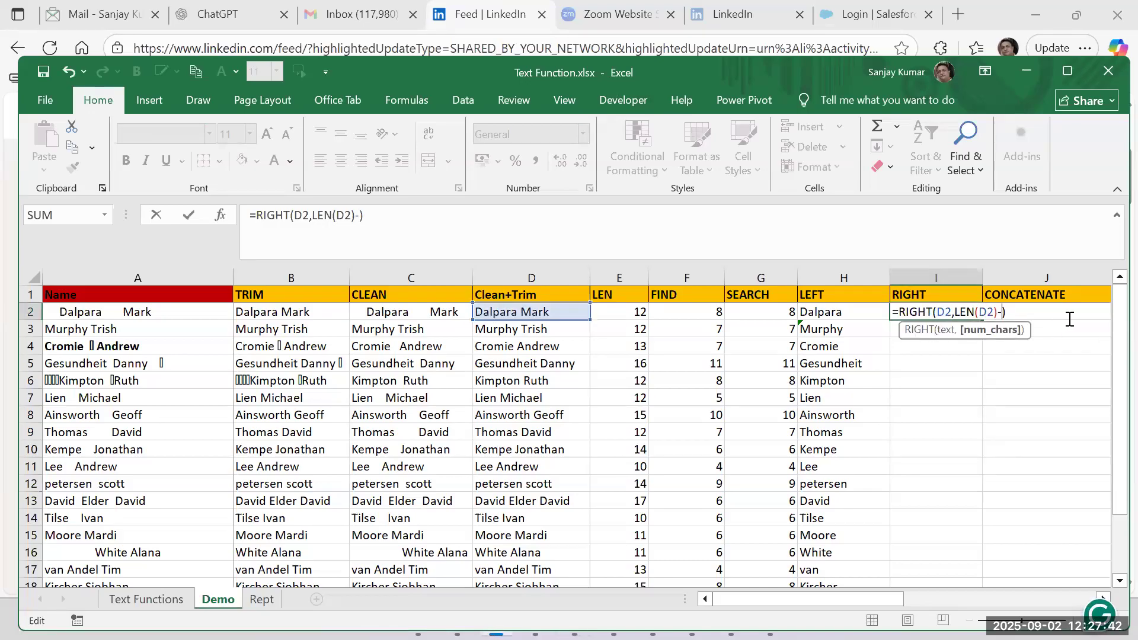
pyautogui.write('f')
pyautogui.press('BackSpace')
pyautogui.write('search')
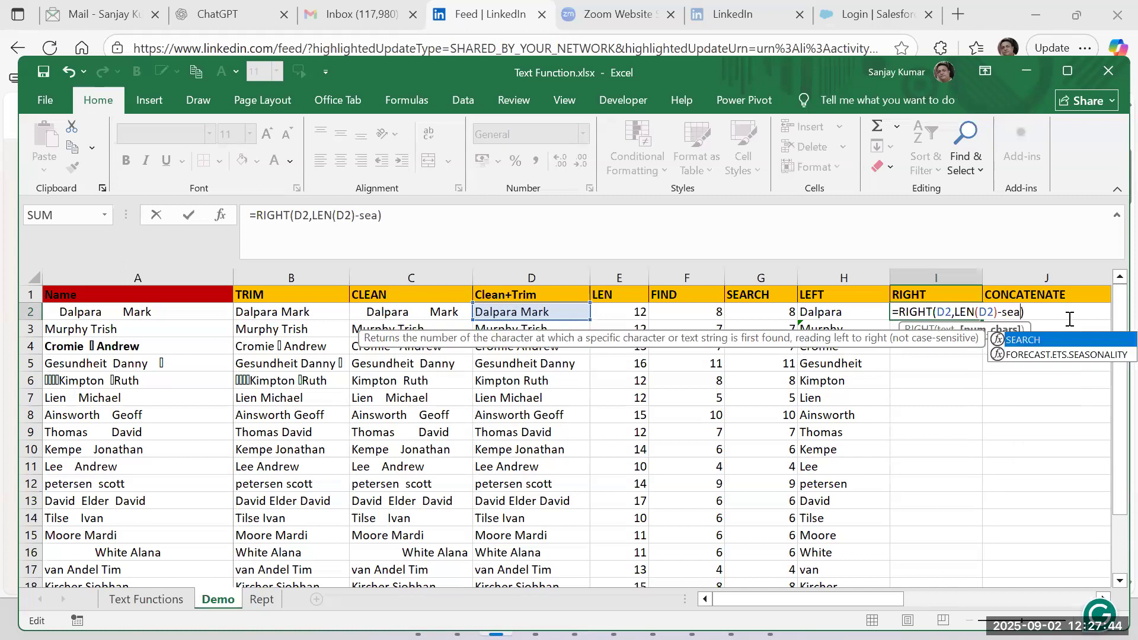
pyautogui.write('(" "')
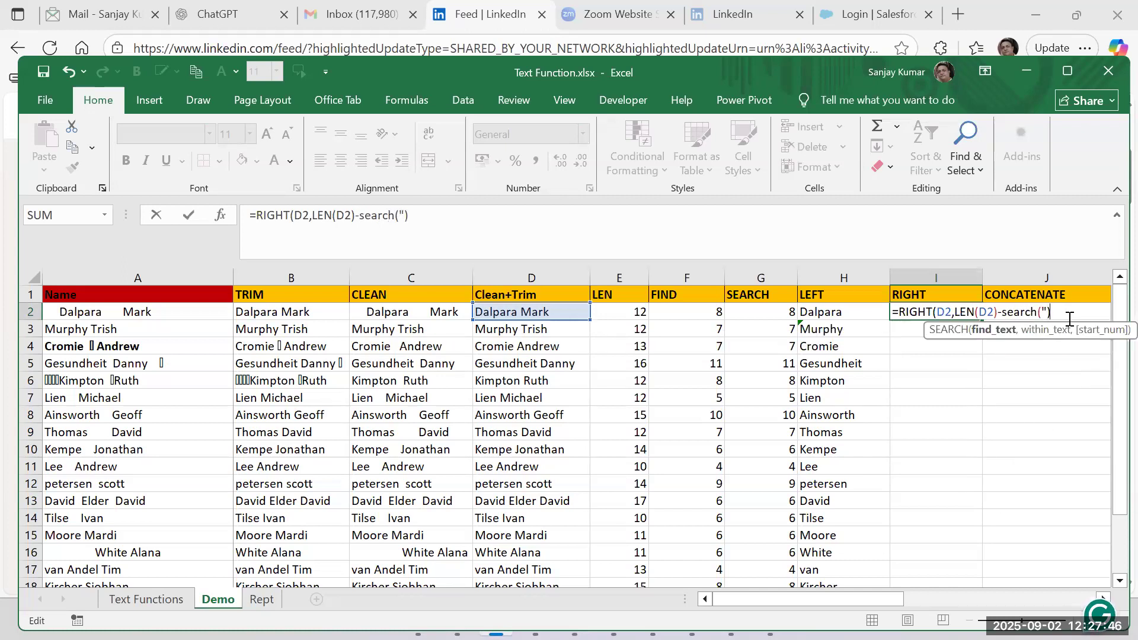
pyautogui.write(',')
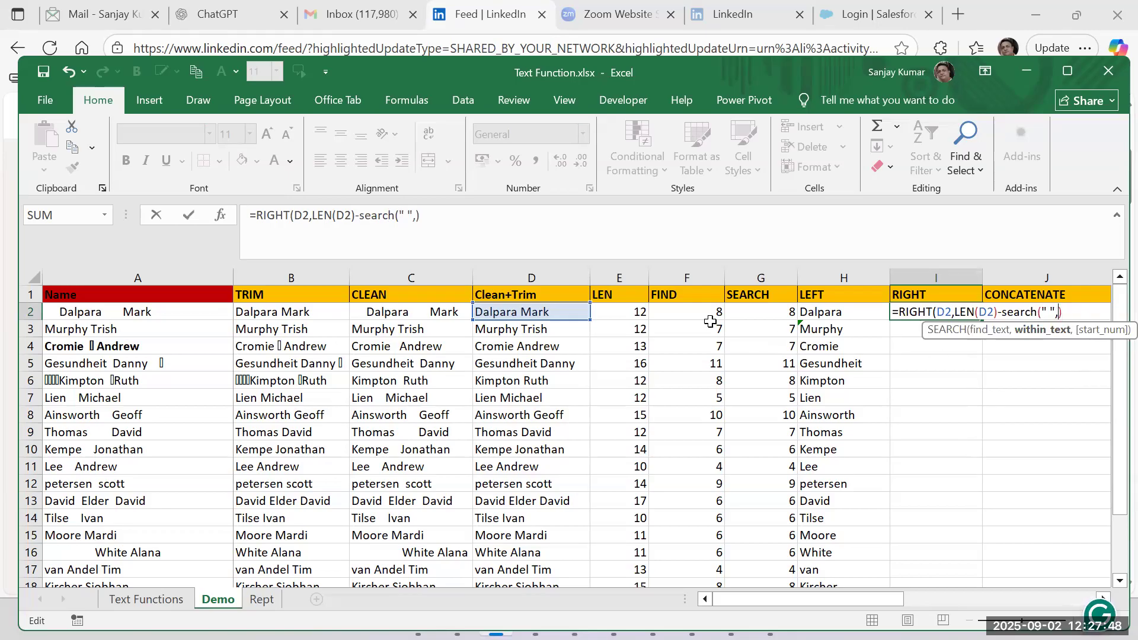
pyautogui.click(546, 306)
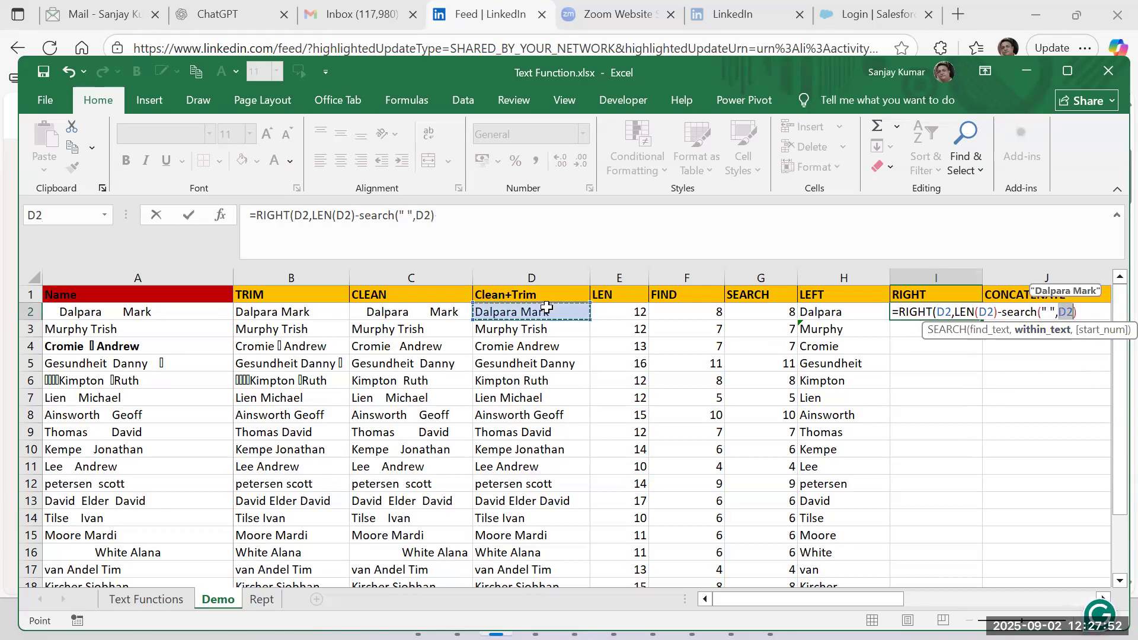
pyautogui.write(')')
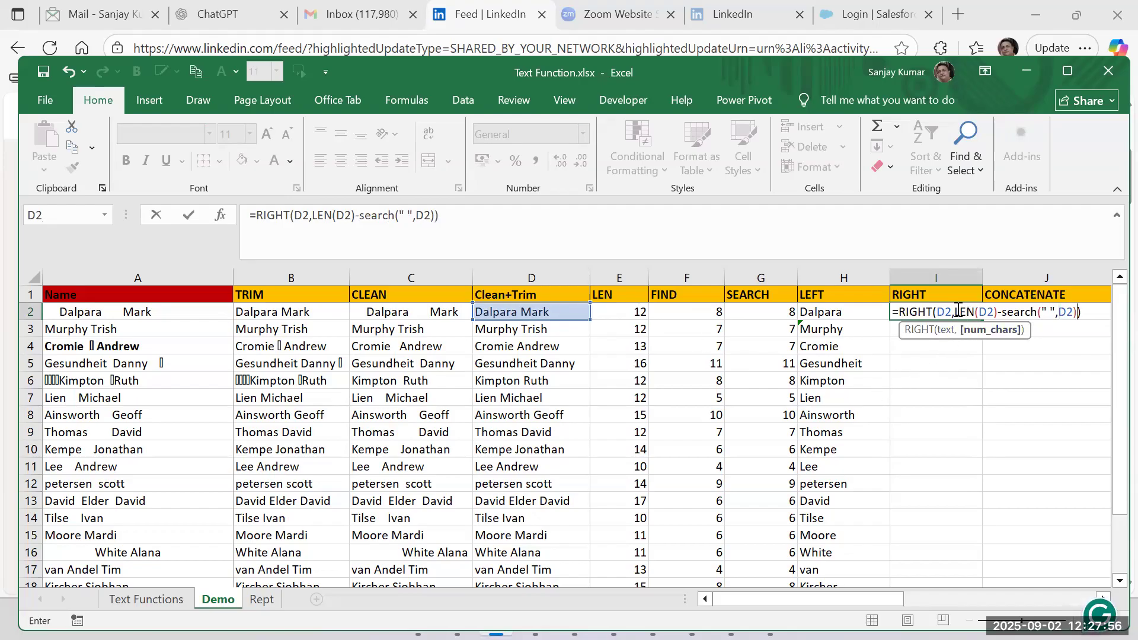
# Evaluate the LEN(D2) and SEARCH(" ",D2) parts inside I2's formula, restoring the original expression after each one.
pyautogui.click(981, 311)
pyautogui.moveTo(981, 310)
pyautogui.mouseDown()
pyautogui.moveTo(995, 310)
pyautogui.moveTo(958, 311)
pyautogui.mouseUp()
pyautogui.click(977, 309)
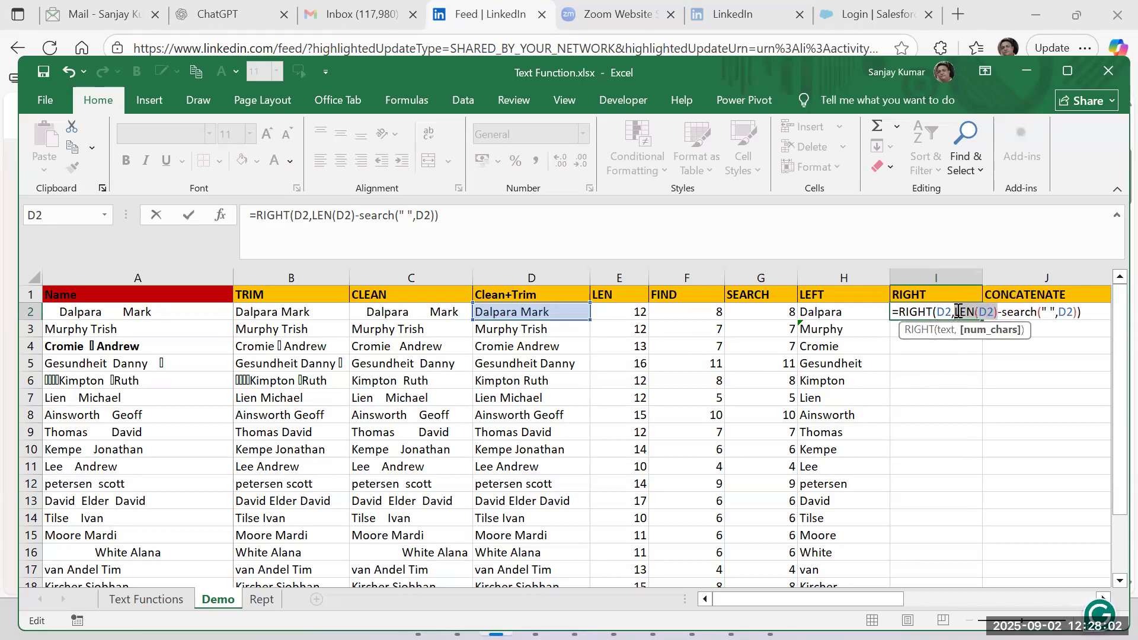
pyautogui.press('F9')
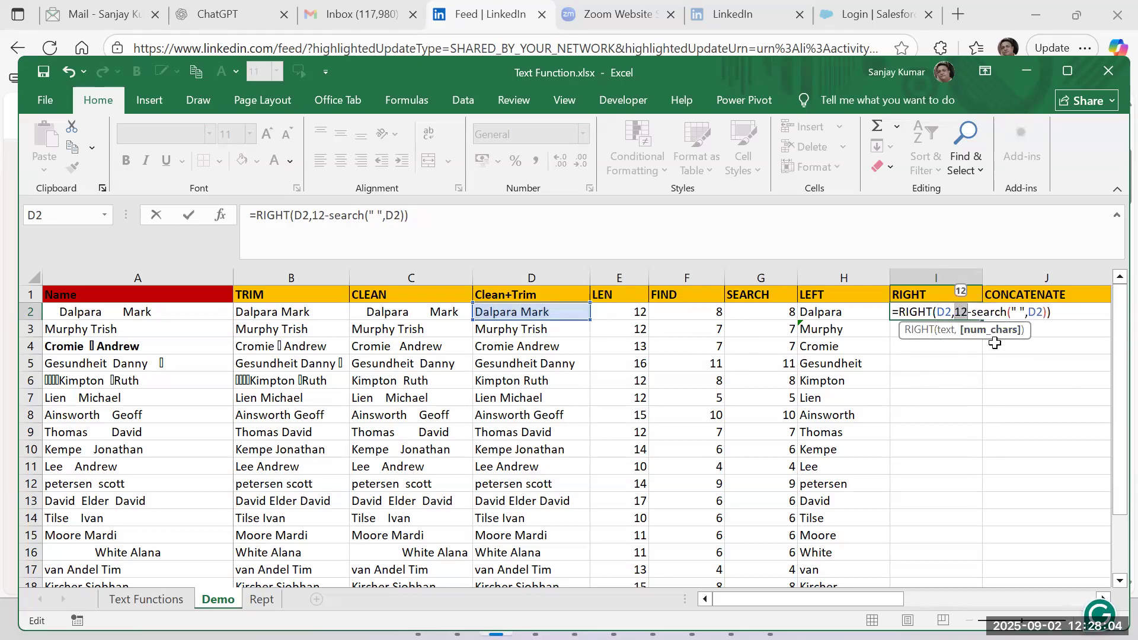
pyautogui.hotkey('ctrl', 'z')
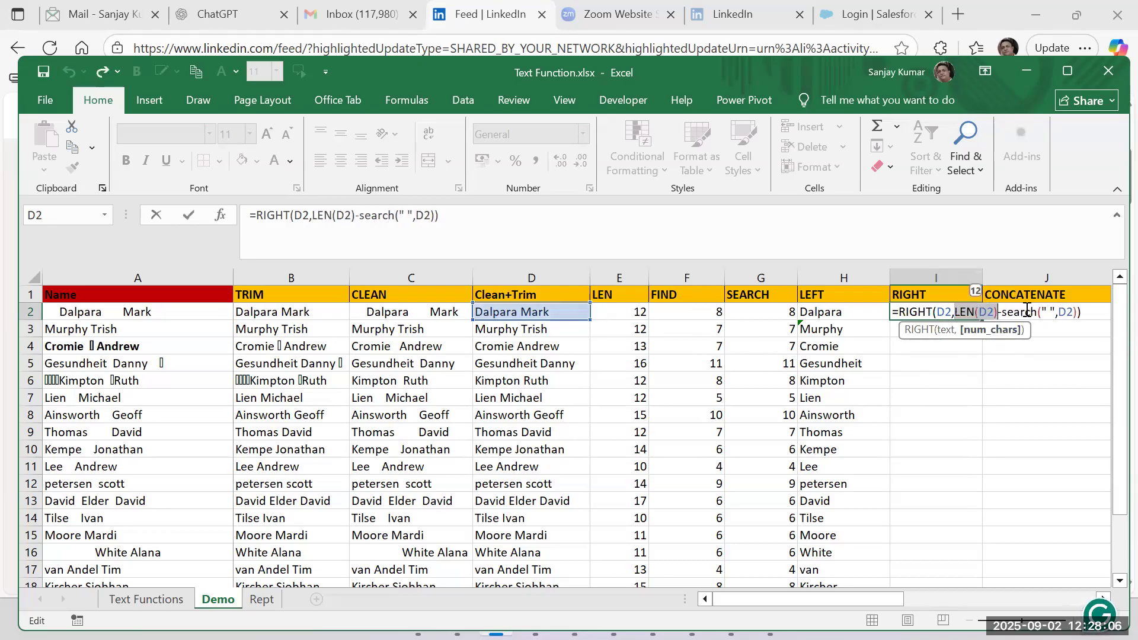
pyautogui.moveTo(1000, 311); pyautogui.dragTo(1077, 315)
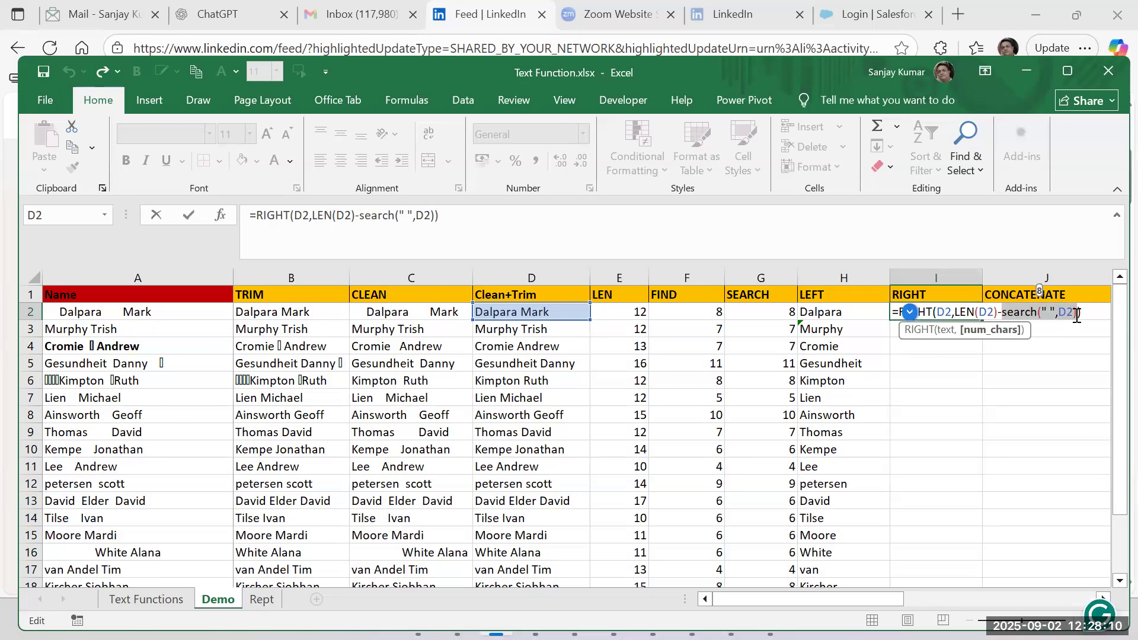
pyautogui.write('-8')
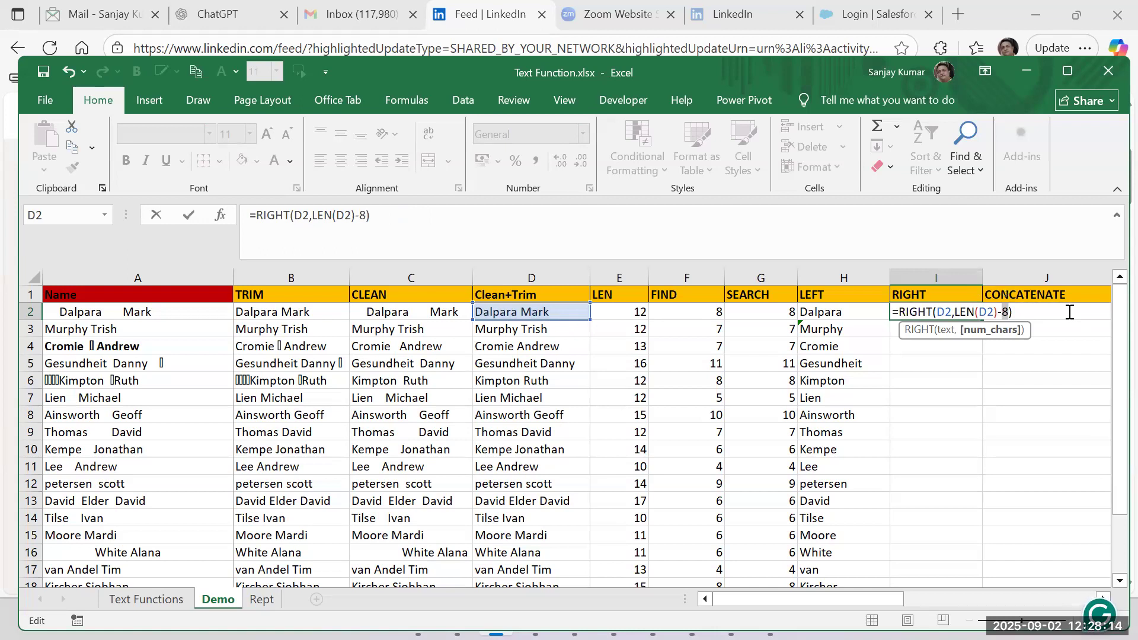
pyautogui.hotkey('ctrl', 'z')
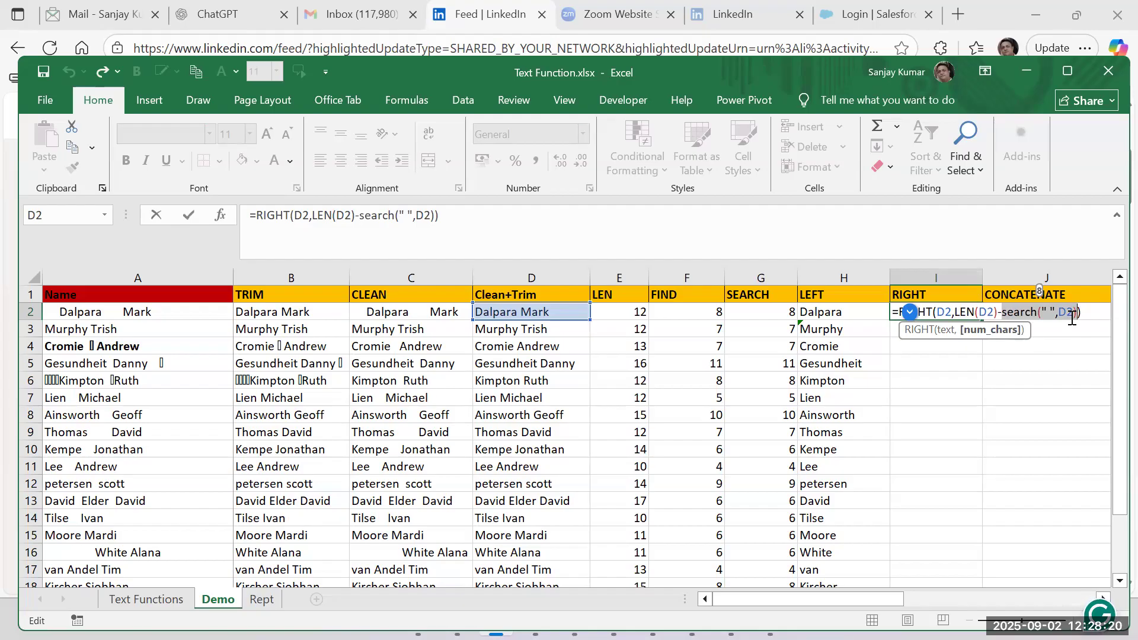
# Commit I2's RIGHT formula, fill it down the RIGHT column and check the extracted names.
pyautogui.hotkey('ctrl', 'Return')
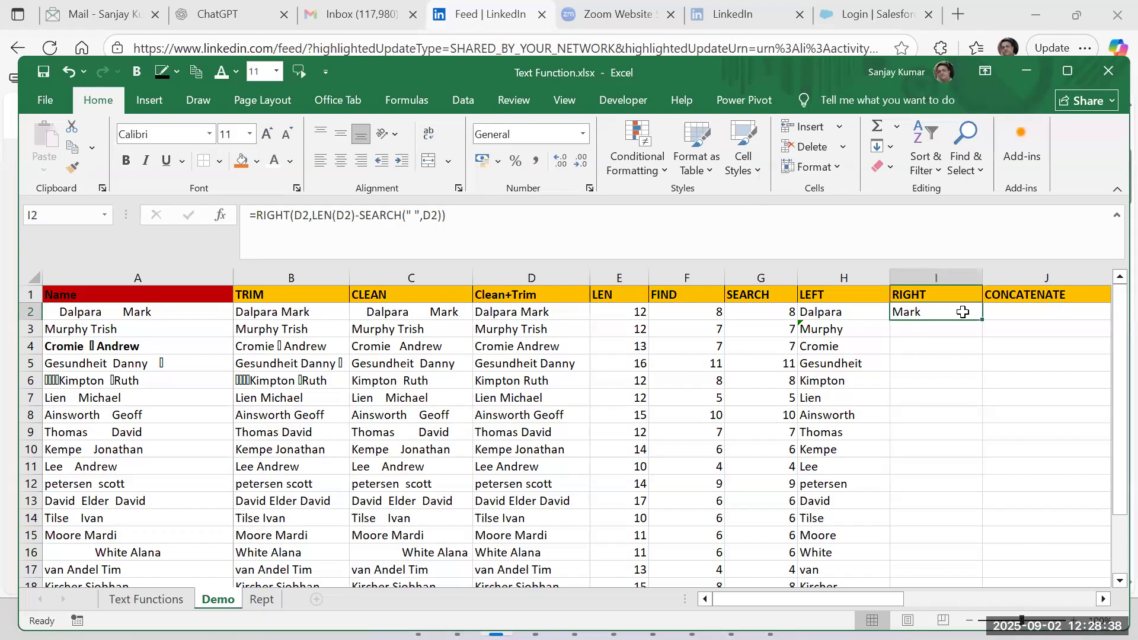
pyautogui.doubleClick(982, 320)
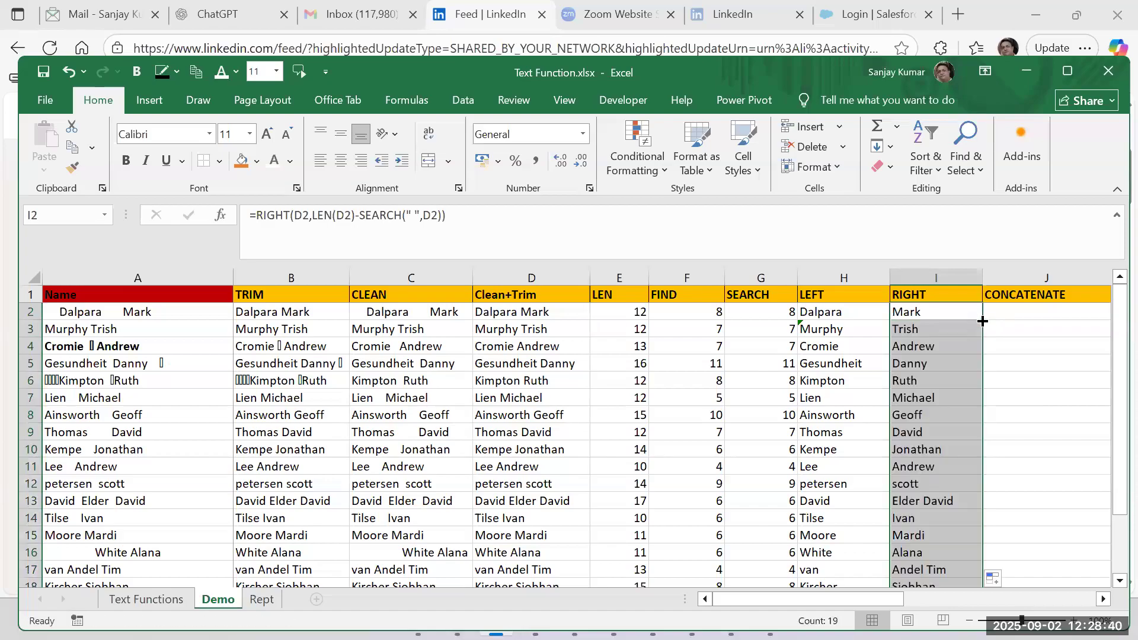
pyautogui.scroll(-4, 960, 444)
pyautogui.scroll(4, 959, 444)
# Enter =CONCATENATE(H2,I2) in J2 to join the LEFT and RIGHT name parts.
pyautogui.moveTo(840, 598); pyautogui.dragTo(889, 598)
pyautogui.click(812, 314)
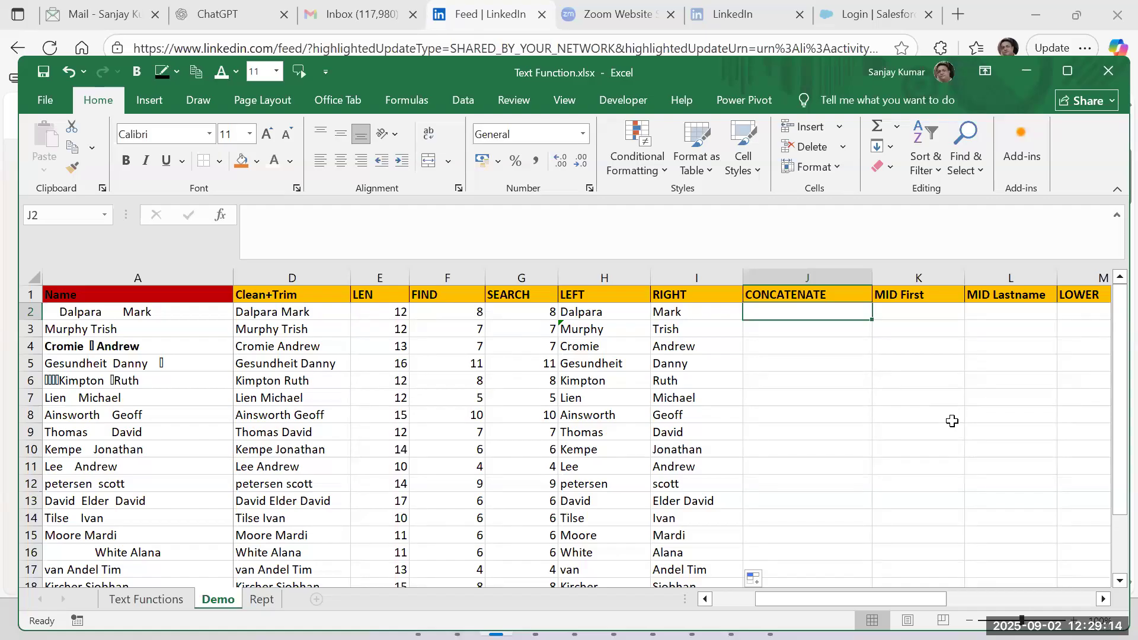
pyautogui.write('=')
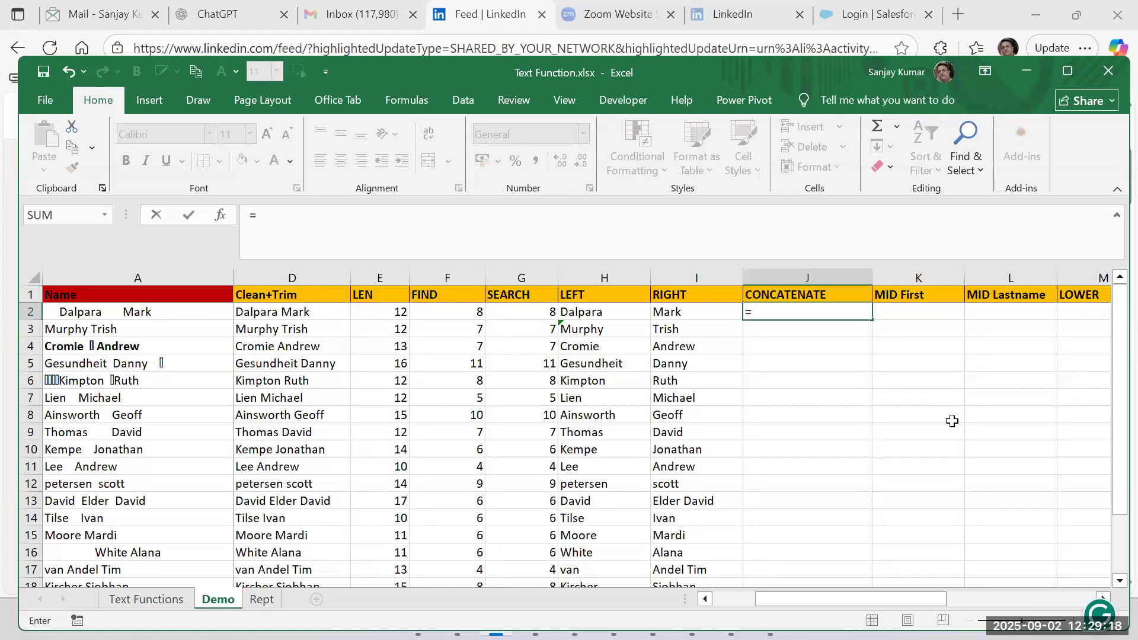
pyautogui.write('con')
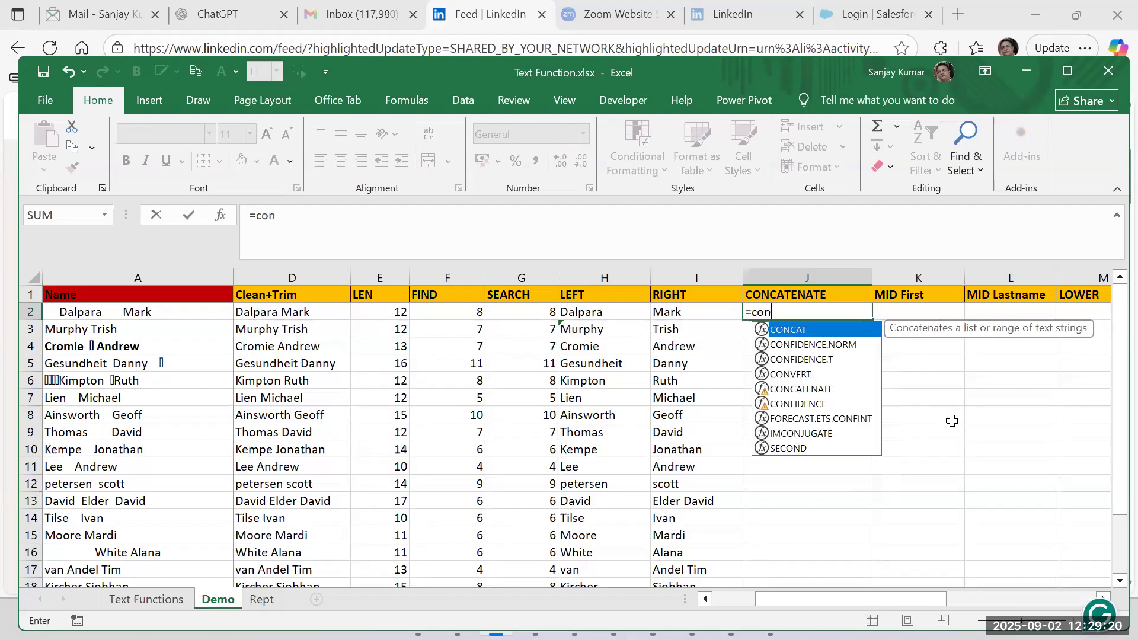
pyautogui.write('catenate')
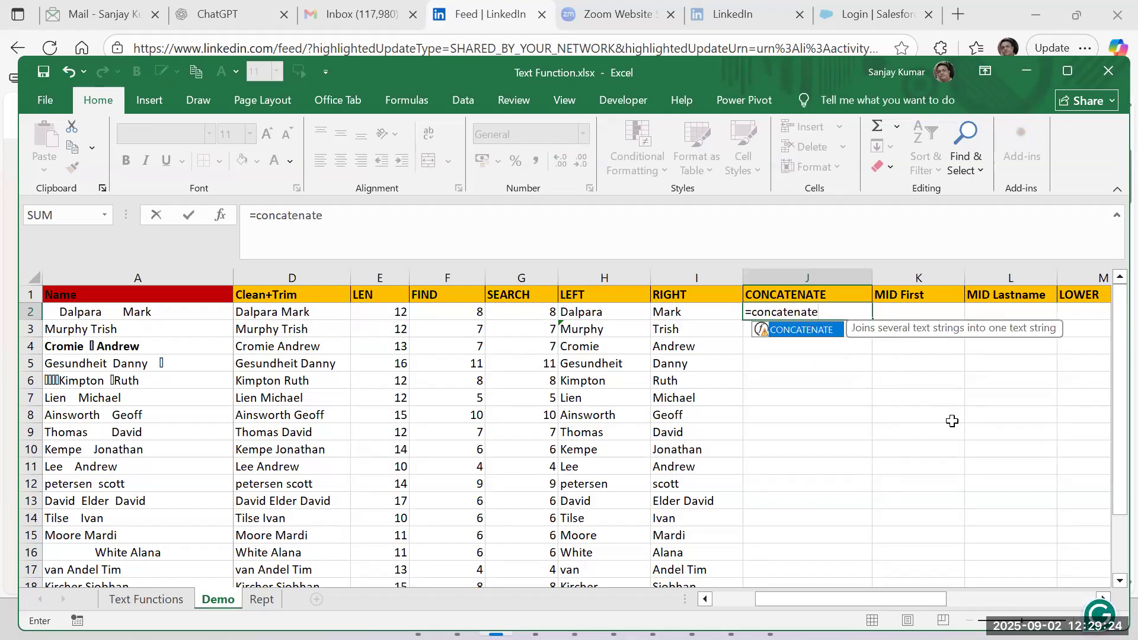
pyautogui.write('(')
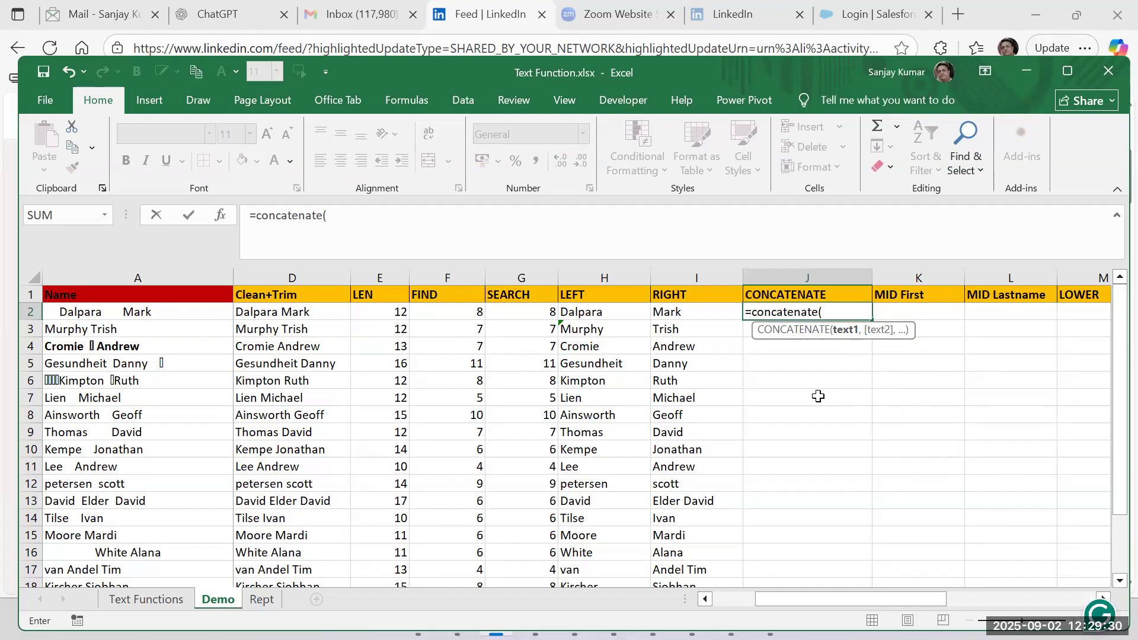
pyautogui.click(587, 315)
pyautogui.write(',')
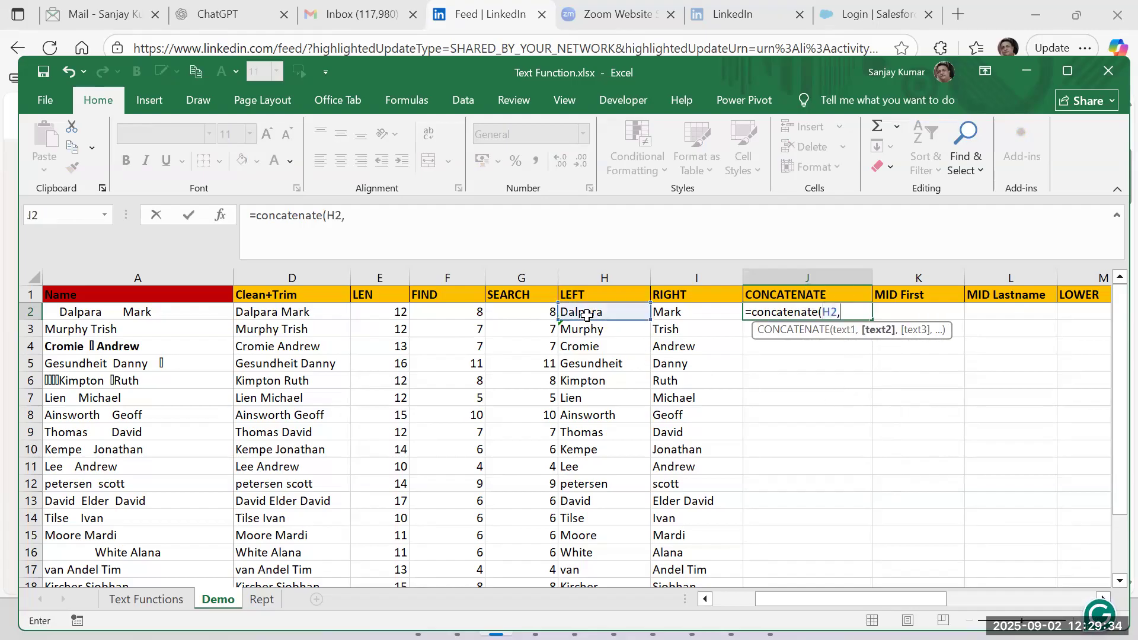
pyautogui.click(681, 313)
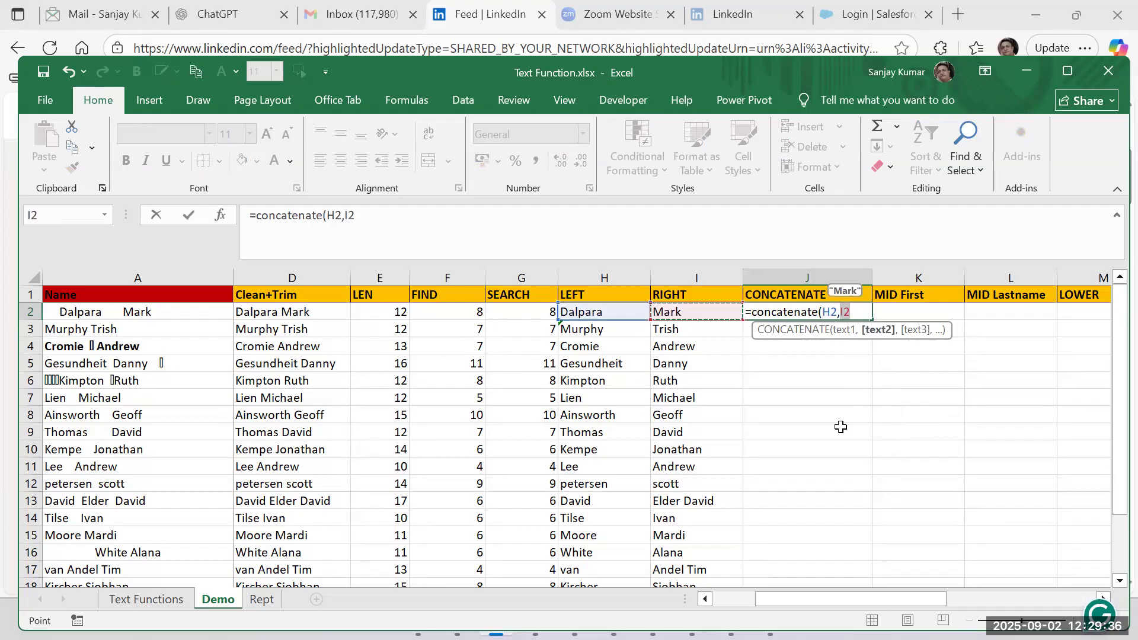
pyautogui.write(')')
pyautogui.press('Return')
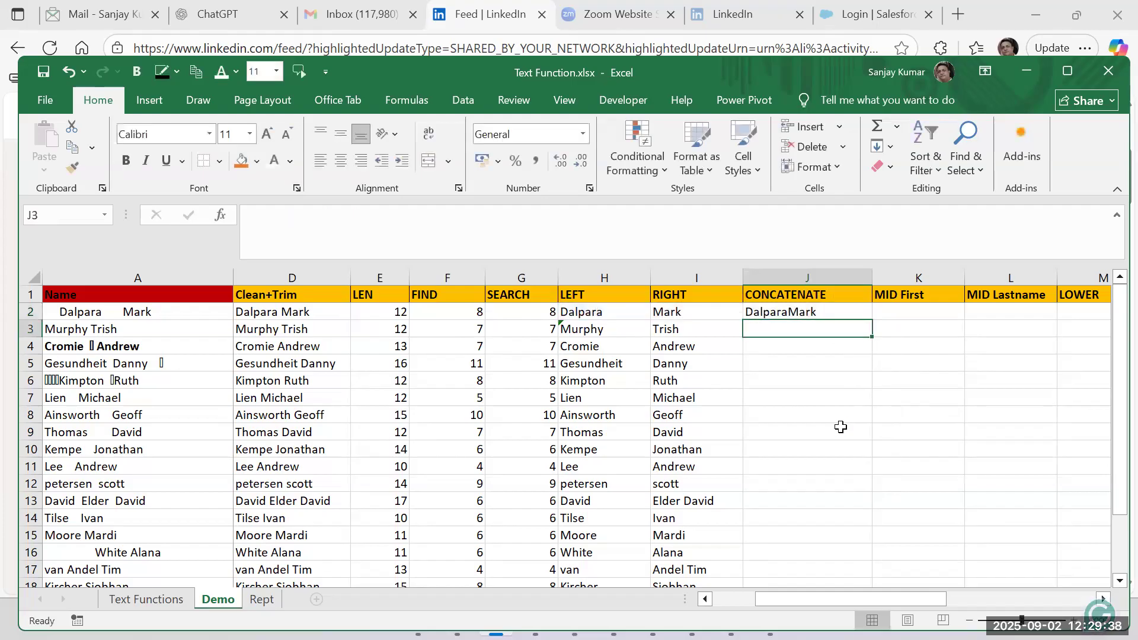
# Add a space as a separate argument between the two names in J2, giving =CONCATENATE(H2," ",I2).
pyautogui.press('Up')
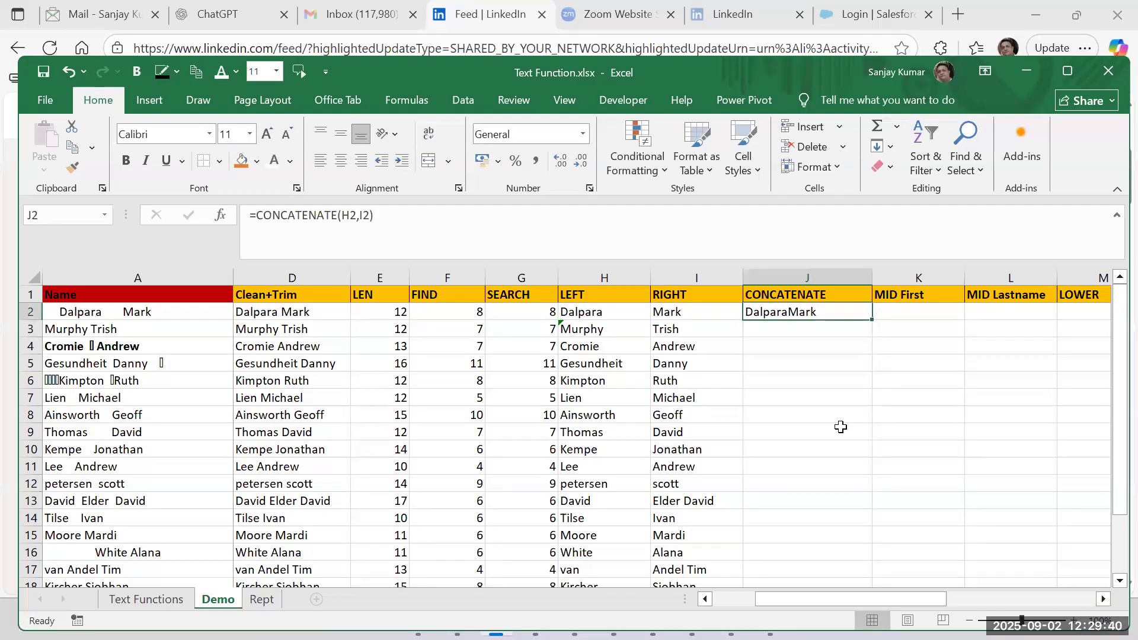
pyautogui.doubleClick(824, 316)
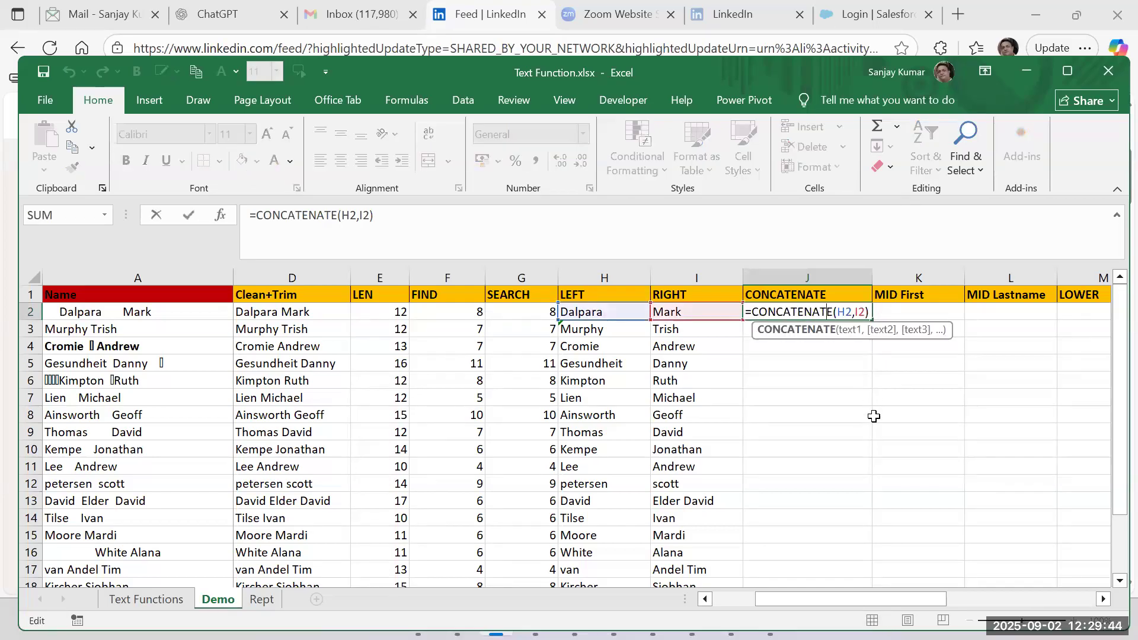
pyautogui.click(856, 313)
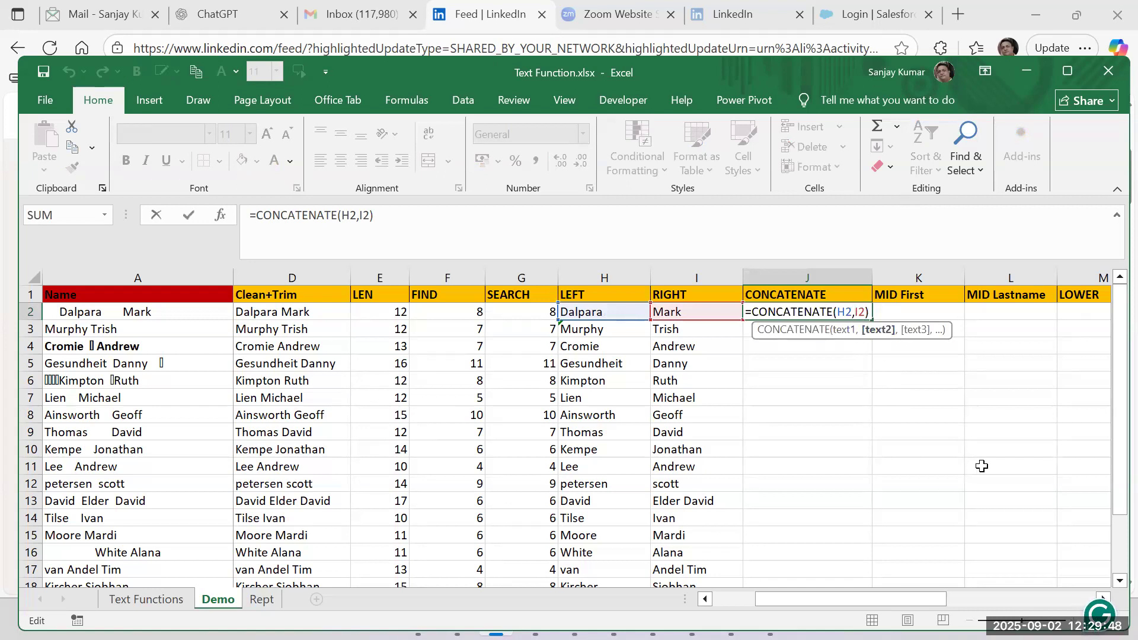
pyautogui.write('" ",')
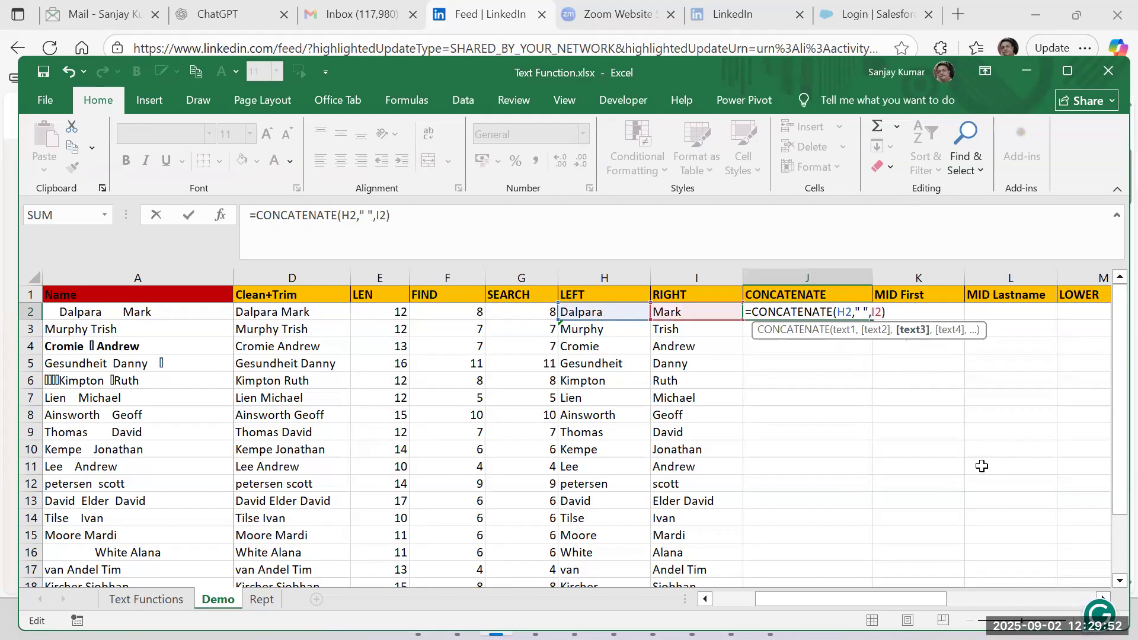
pyautogui.press('Return')
pyautogui.press('Up')
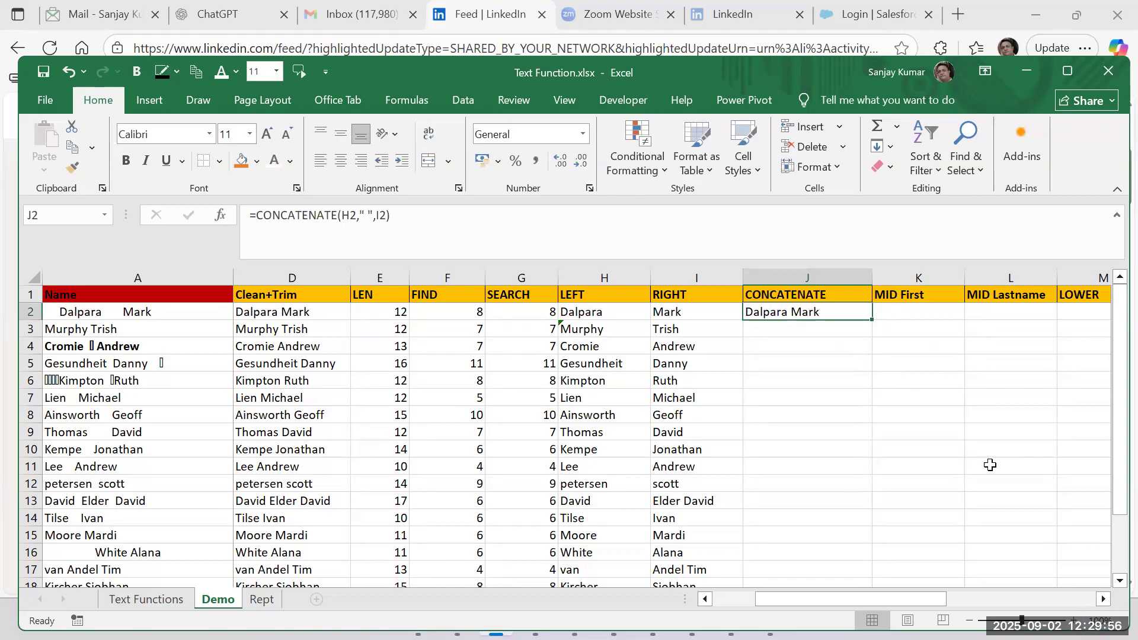
# Swap the two cell references in J2's formula and use a hyphen as separator, giving =CONCATENATE(I2,"-",H2).
pyautogui.doubleClick(828, 314)
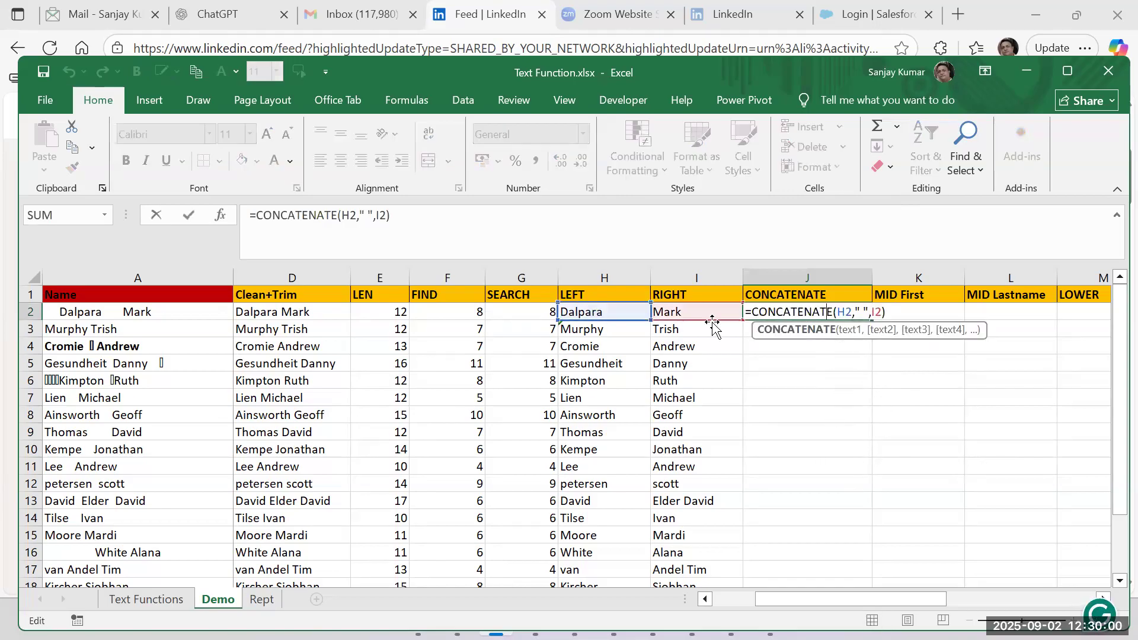
pyautogui.click(864, 310)
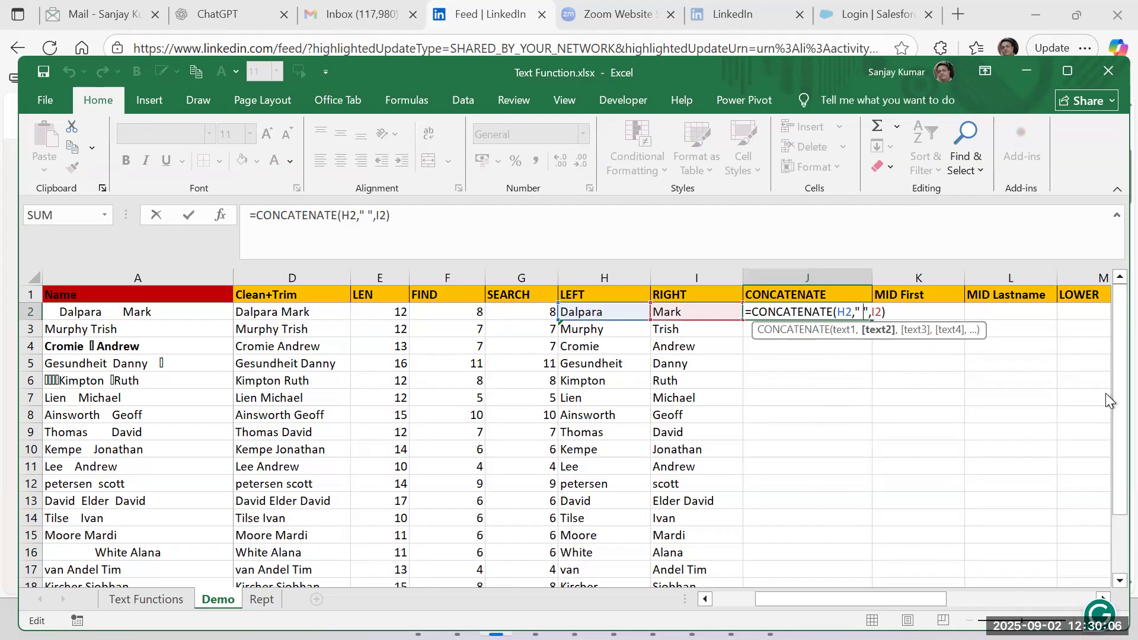
pyautogui.press('BackSpace')
pyautogui.write('-')
pyautogui.press('Left')
pyautogui.press('Left')
pyautogui.press('Left')
pyautogui.press('Left')
pyautogui.hotkey('shift', 'Right')
pyautogui.write('I')
pyautogui.press('Right')
pyautogui.press('Right')
pyautogui.press('Right')
pyautogui.press('Right')
pyautogui.press('Right')
pyautogui.press('Right')
pyautogui.hotkey('shift', 'Right')
pyautogui.write('H')
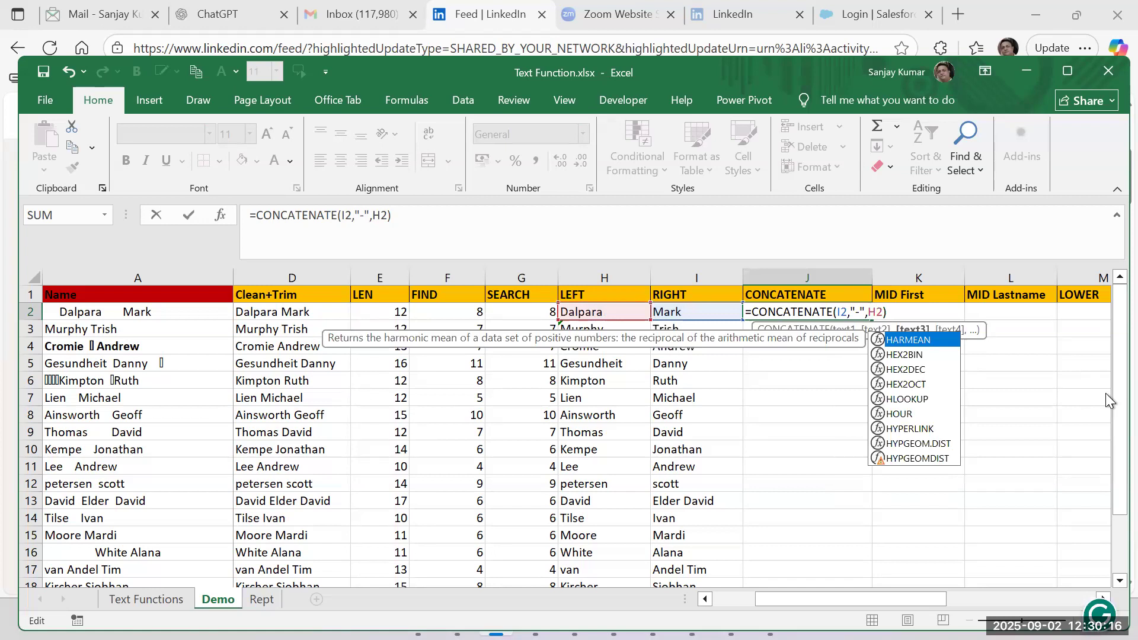
# Replace the hyphen separator in J2's CONCATENATE formula with a comma followed by a space and commit it.
pyautogui.press('Left')
pyautogui.press('Left')
pyautogui.press('Left')
pyautogui.press('Left')
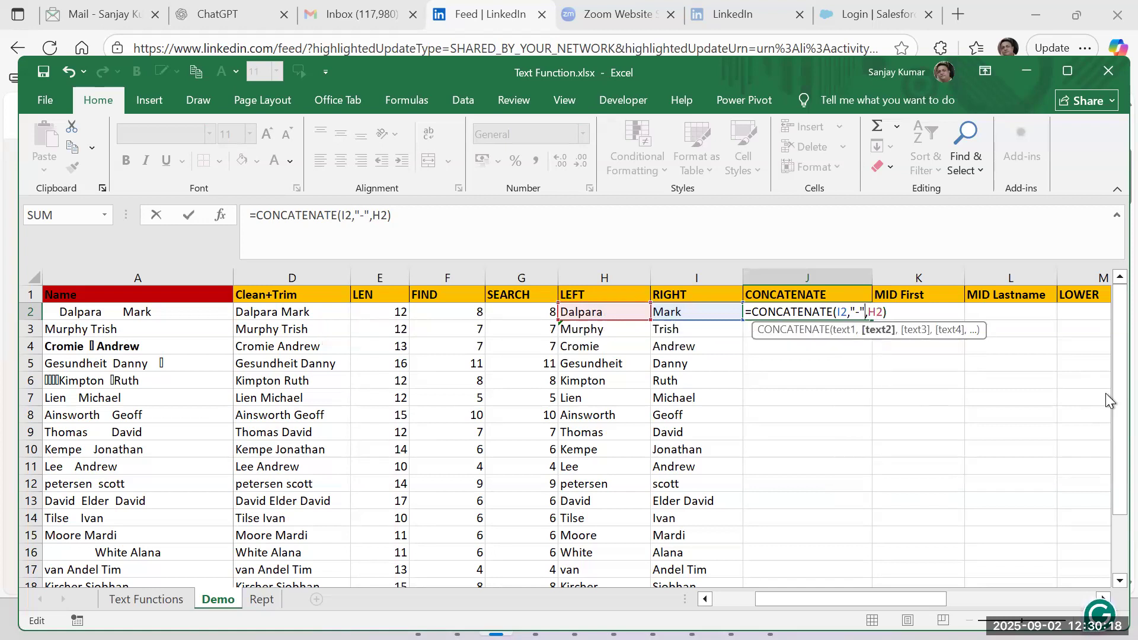
pyautogui.hotkey('shift', 'Right')
pyautogui.write(',')
pyautogui.press('Return')
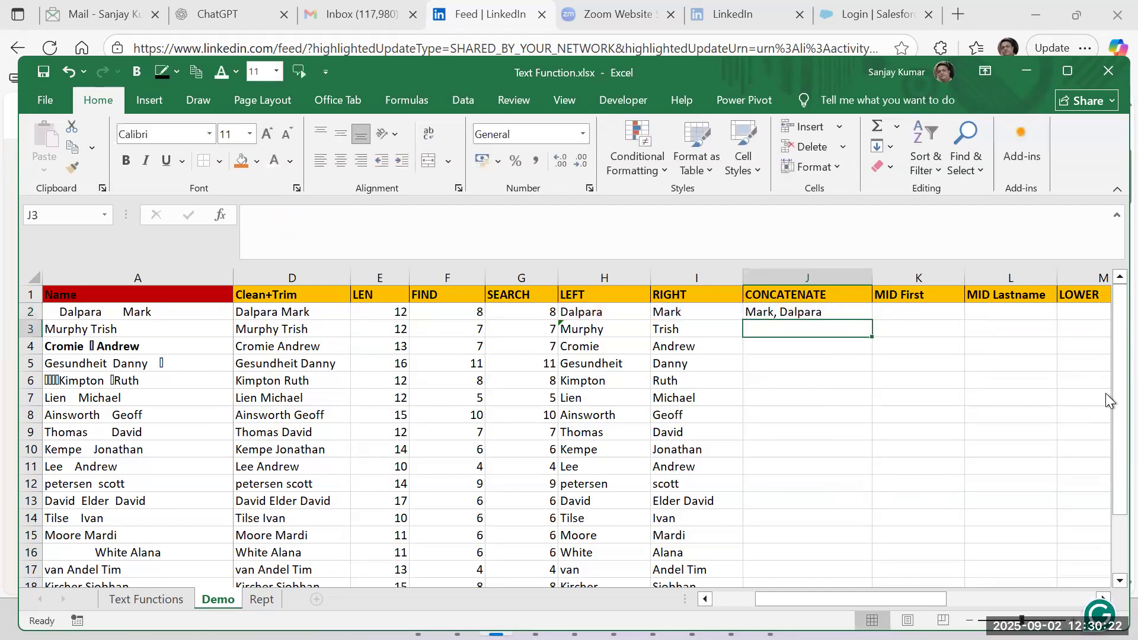
# Review the arguments of the CONCATENATE formula in J2 and leave the cell without changing it.
pyautogui.click(800, 314)
pyautogui.doubleClick(804, 313)
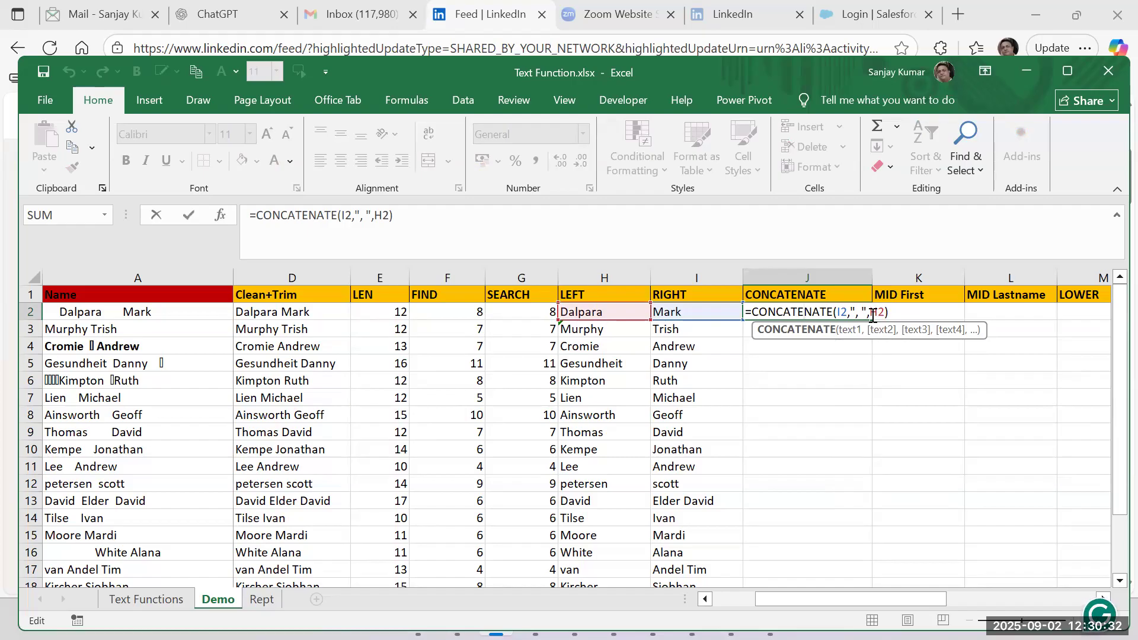
pyautogui.press('Return')
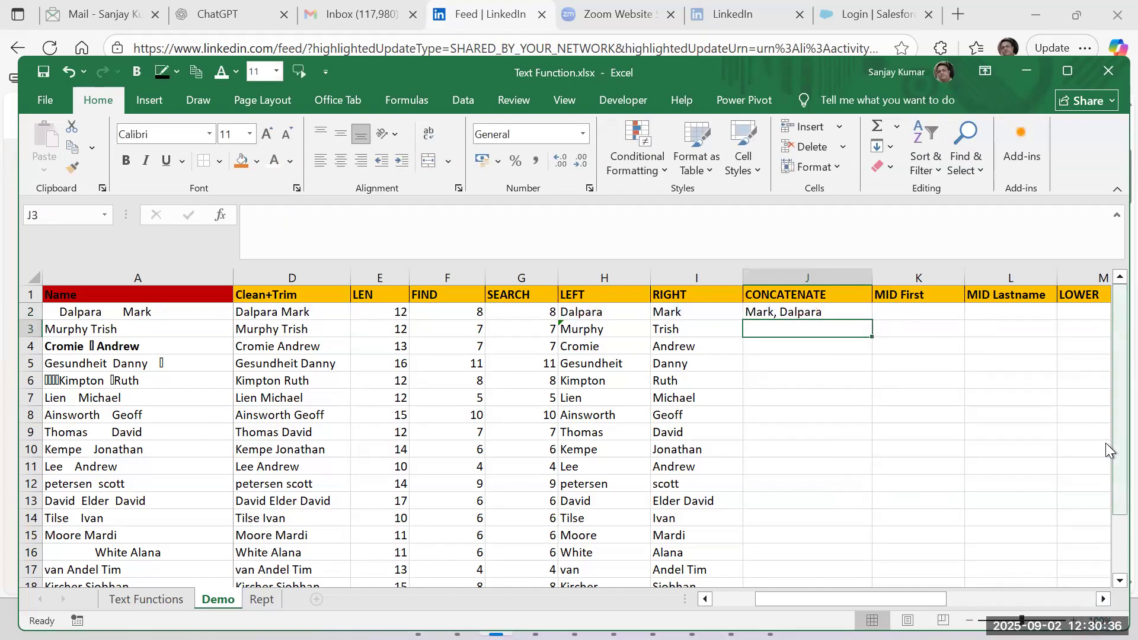
# Build a formula in J3 that joins the LEFT and RIGHT name parts with ampersands and a space, =H3&" "&I3.
pyautogui.write('=')
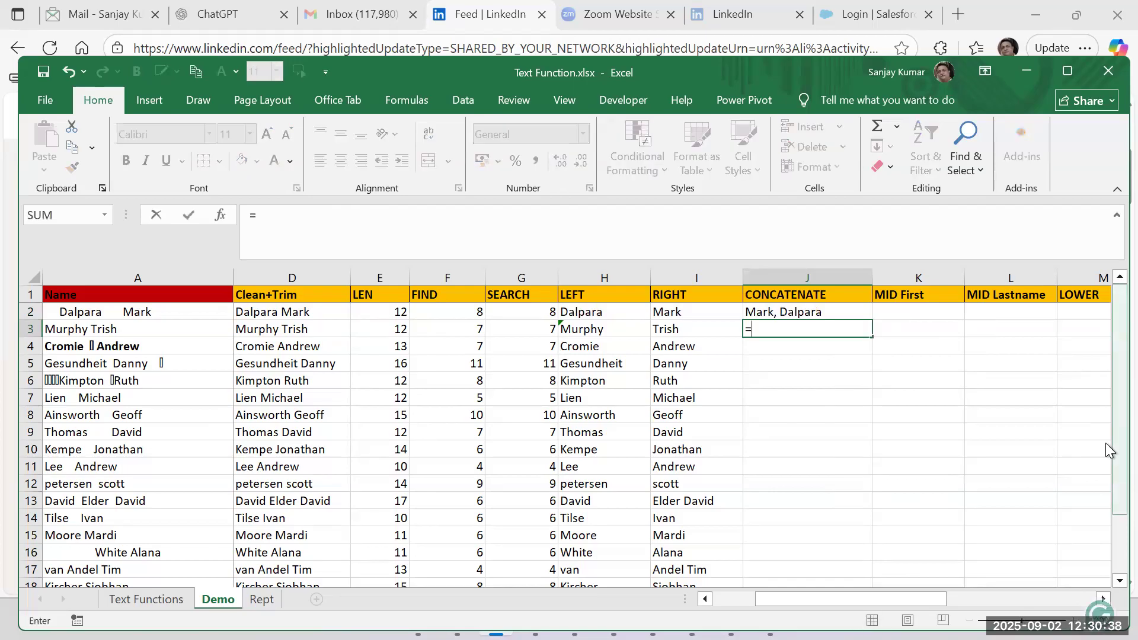
pyautogui.press('Left')
pyautogui.press('Left')
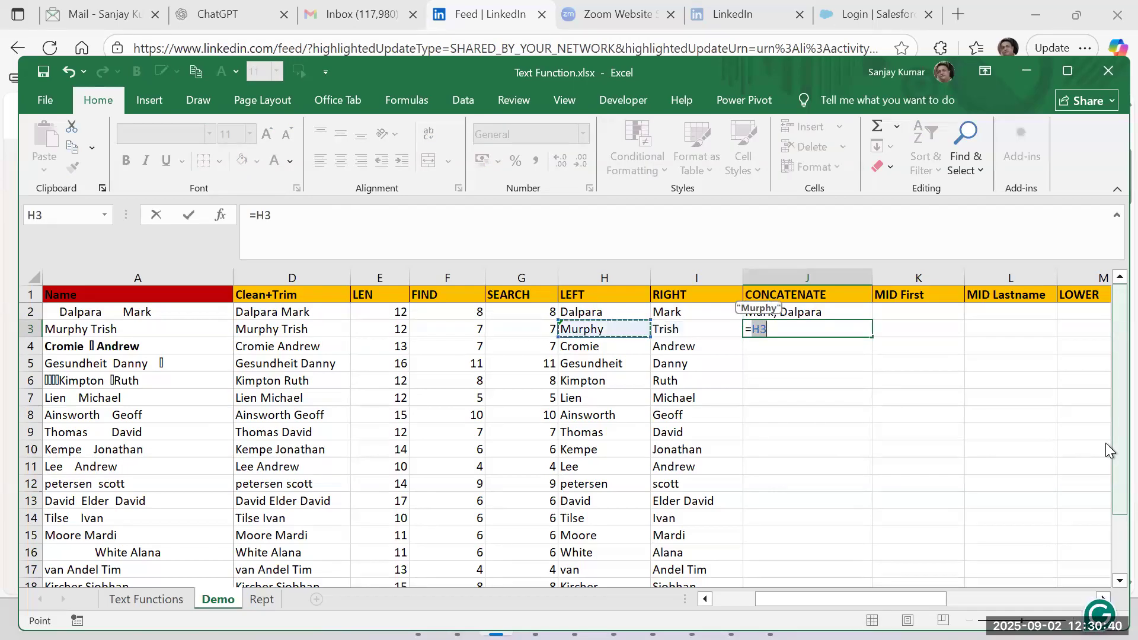
pyautogui.write('&')
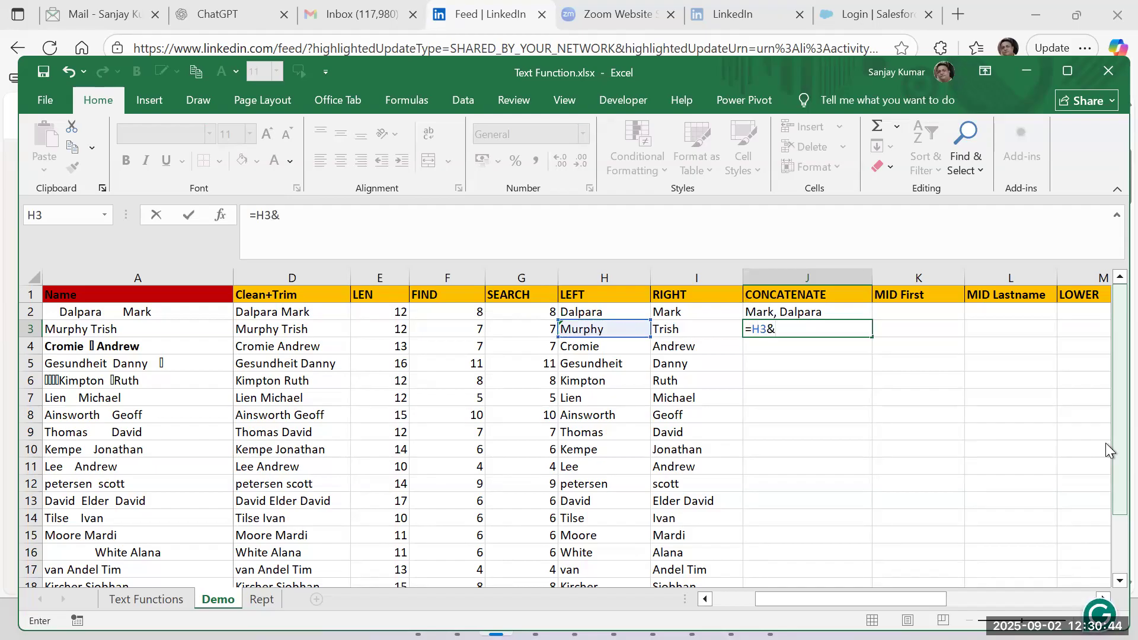
pyautogui.write('" "&')
pyautogui.click(691, 335)
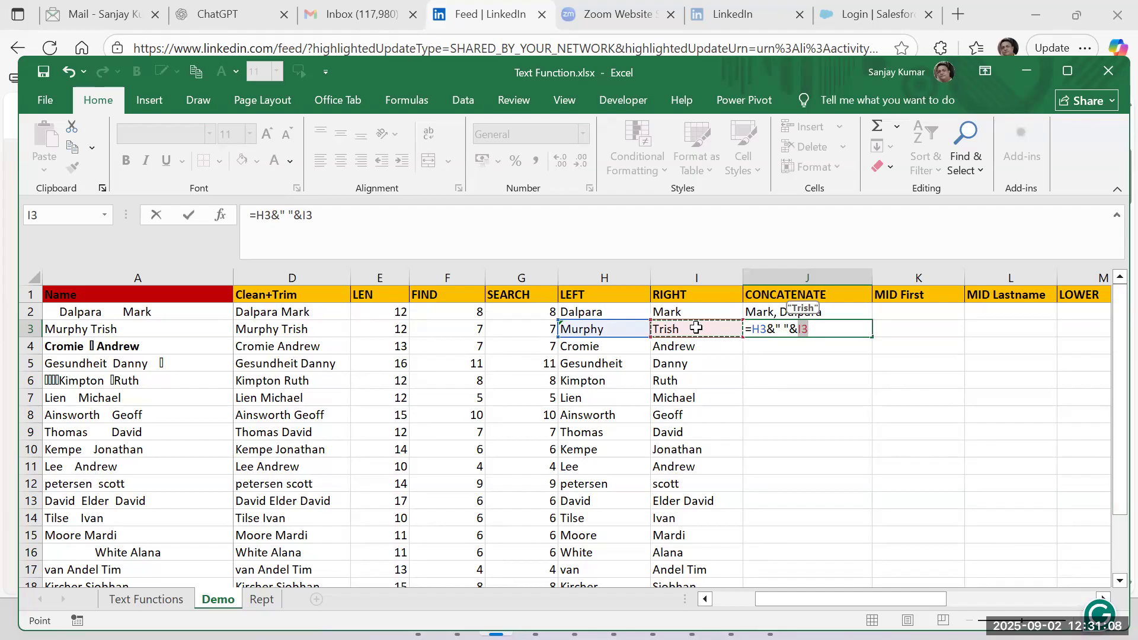
# Remove the space between the names in J3 and append an e-mail-style ending, committing =H3&""&I3&"@.com".
pyautogui.write('&')
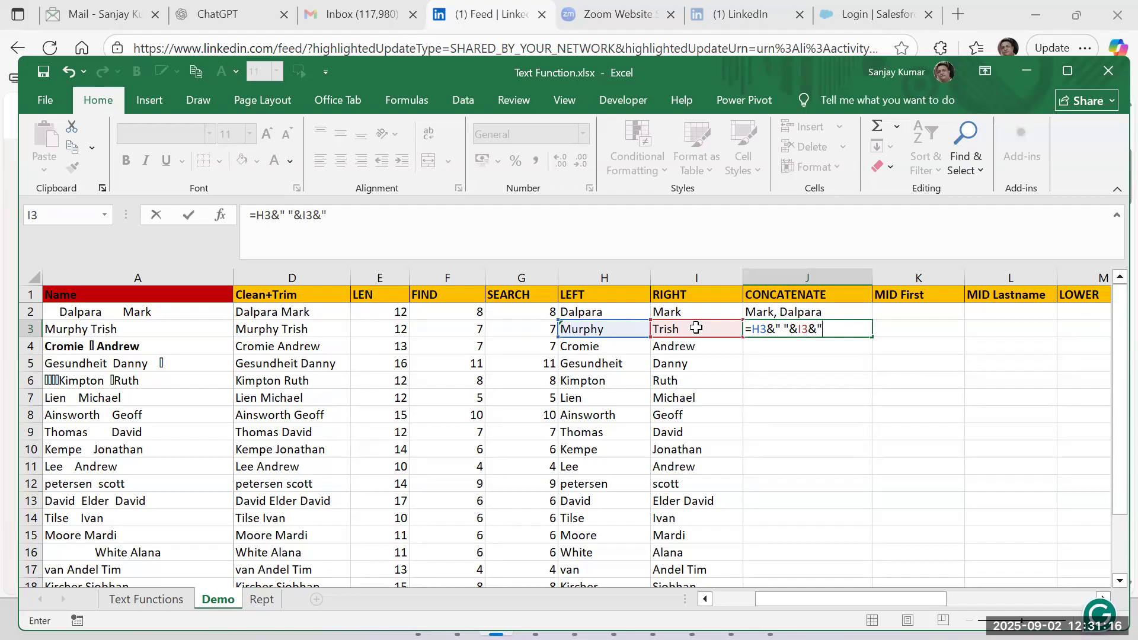
pyautogui.write('".com')
pyautogui.click(783, 330)
pyautogui.press('BackSpace')
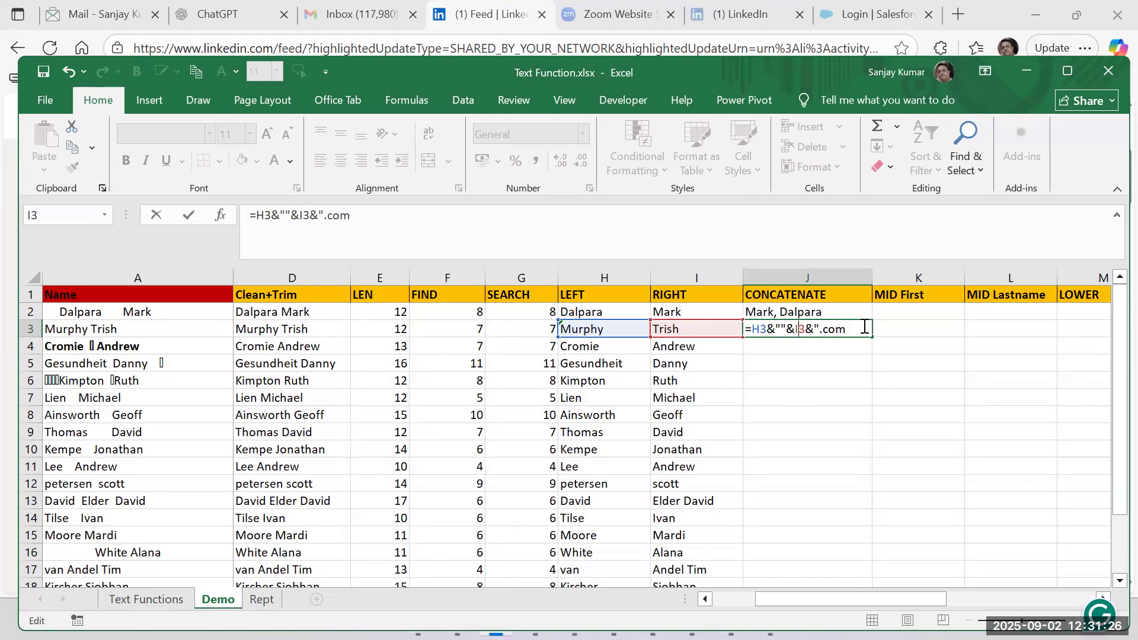
pyautogui.write('@')
pyautogui.press('Return')
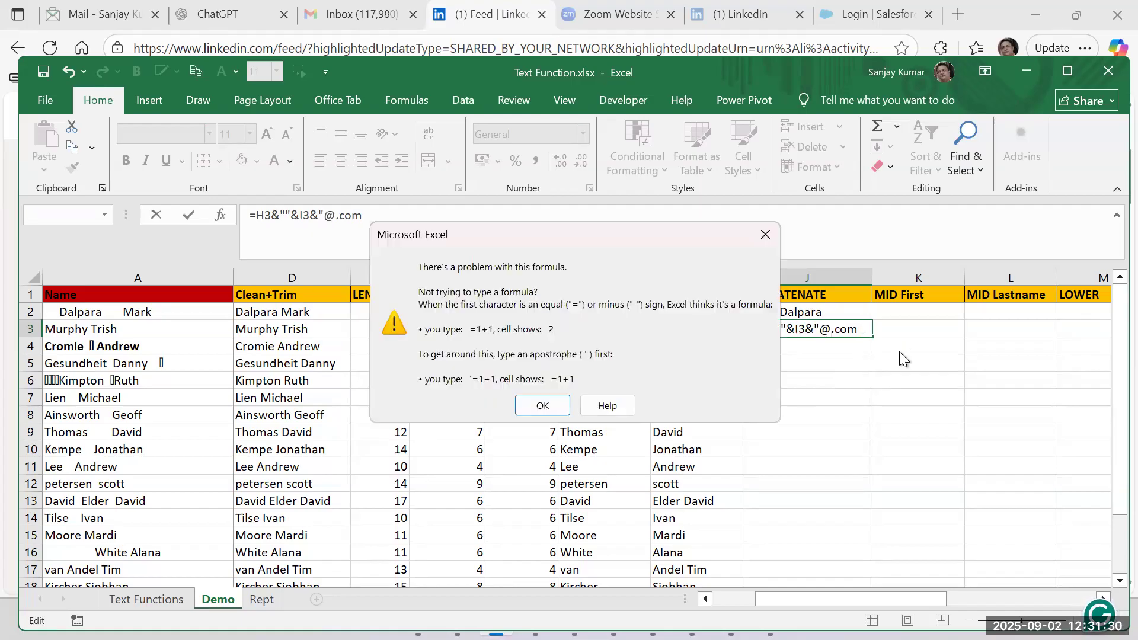
pyautogui.press('Return')
pyautogui.press('End')
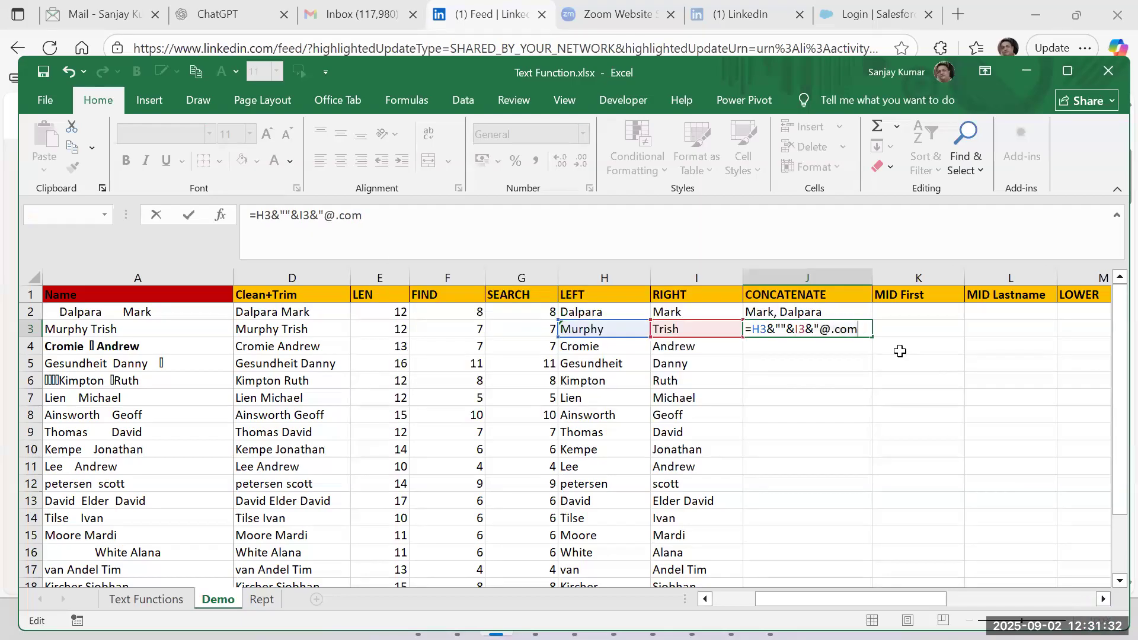
pyautogui.write('"')
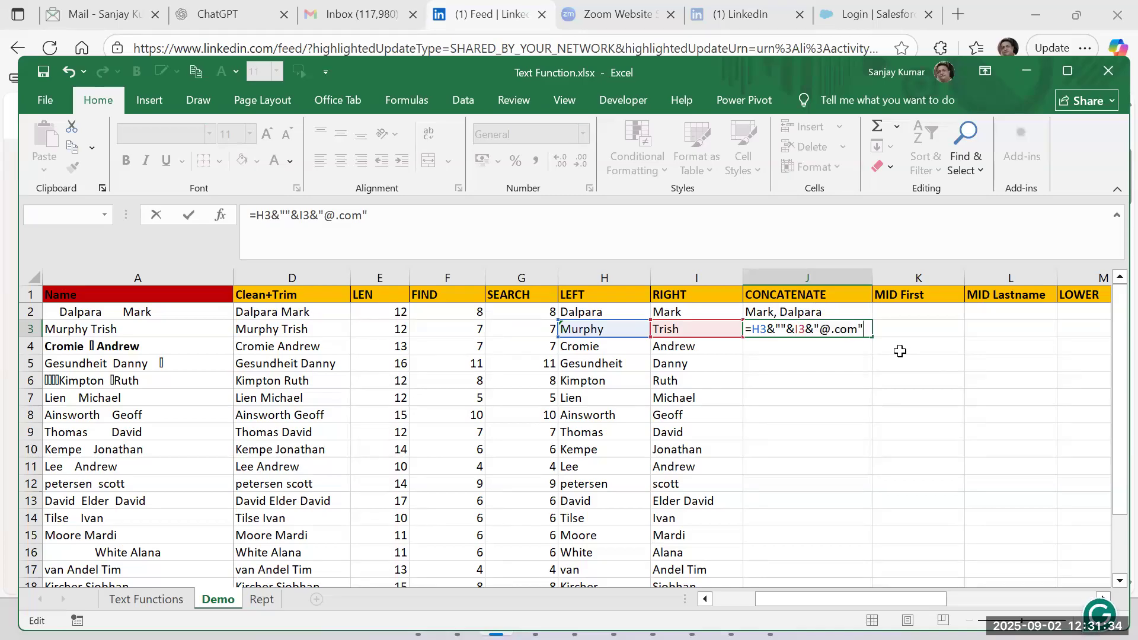
pyautogui.hotkey('ctrl', 'Return')
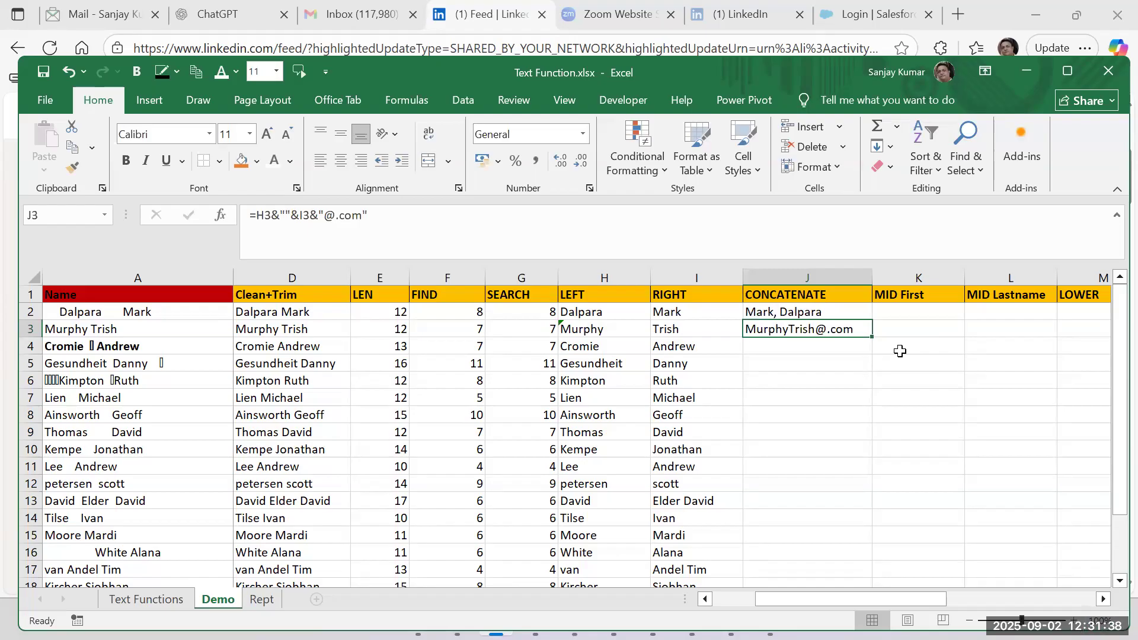
pyautogui.doubleClick(796, 330)
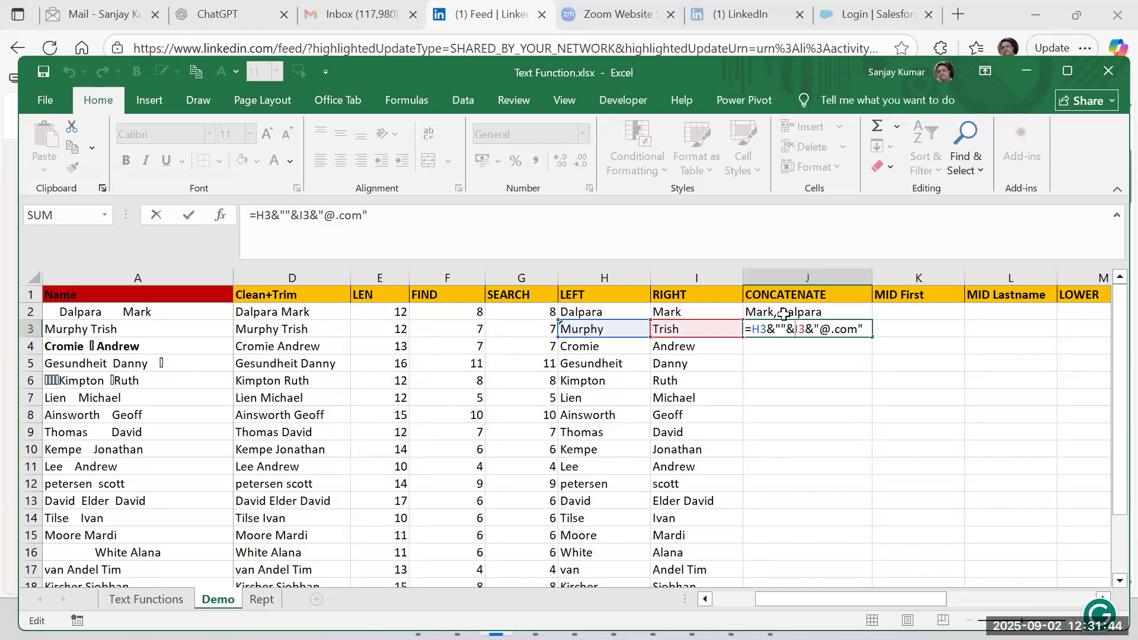
pyautogui.hotkey('ctrl', 'Return')
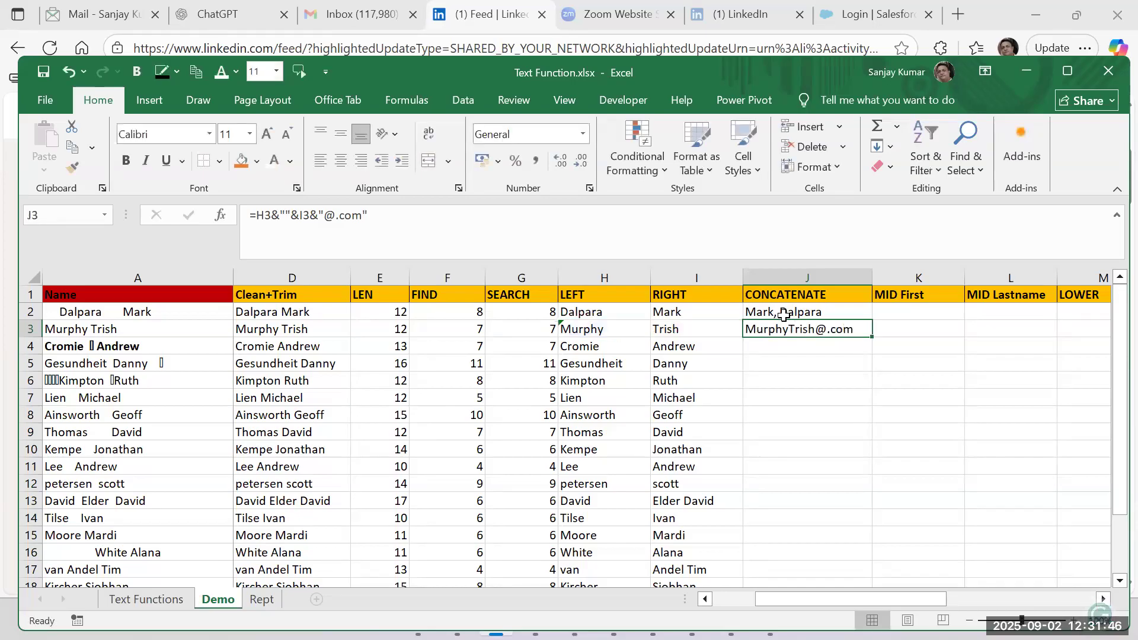
# Replace J3's formula with =H3&" "&I3 to join the two name parts with a space.
pyautogui.write('=')
pyautogui.press('Left')
pyautogui.press('Left')
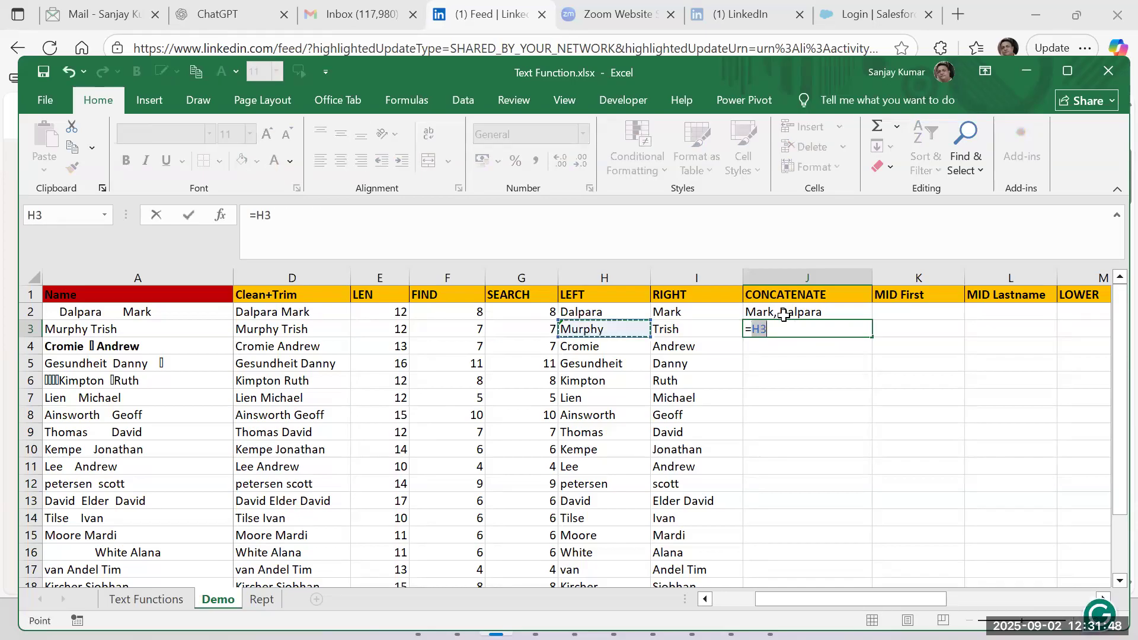
pyautogui.write('&')
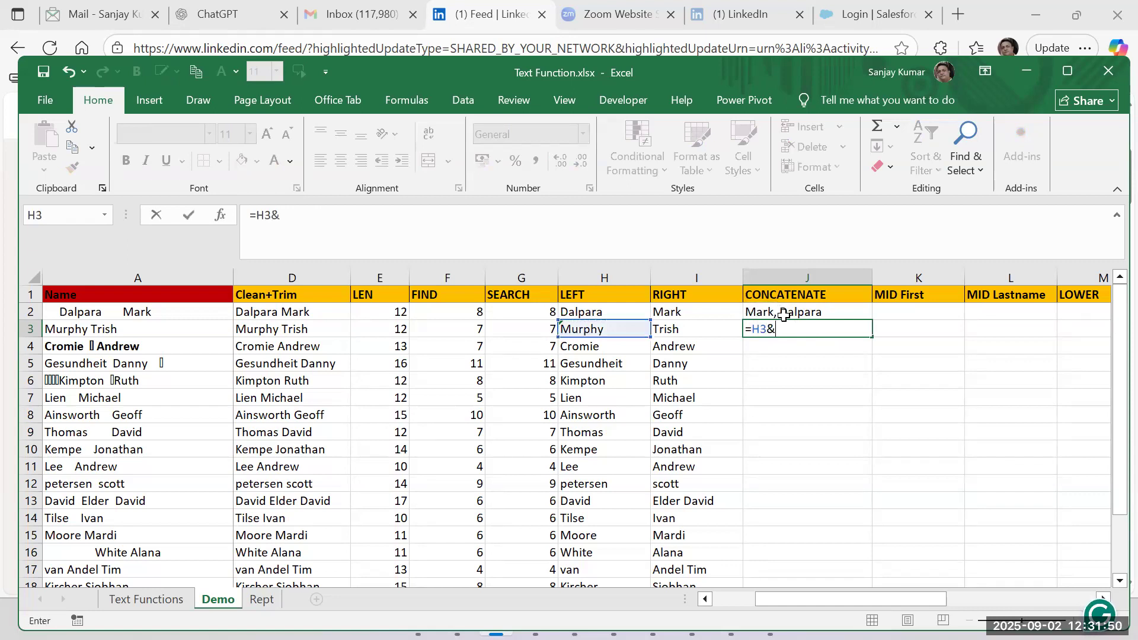
pyautogui.write('" "&')
pyautogui.press('Left')
pyautogui.hotkey('ctrl', 'Return')
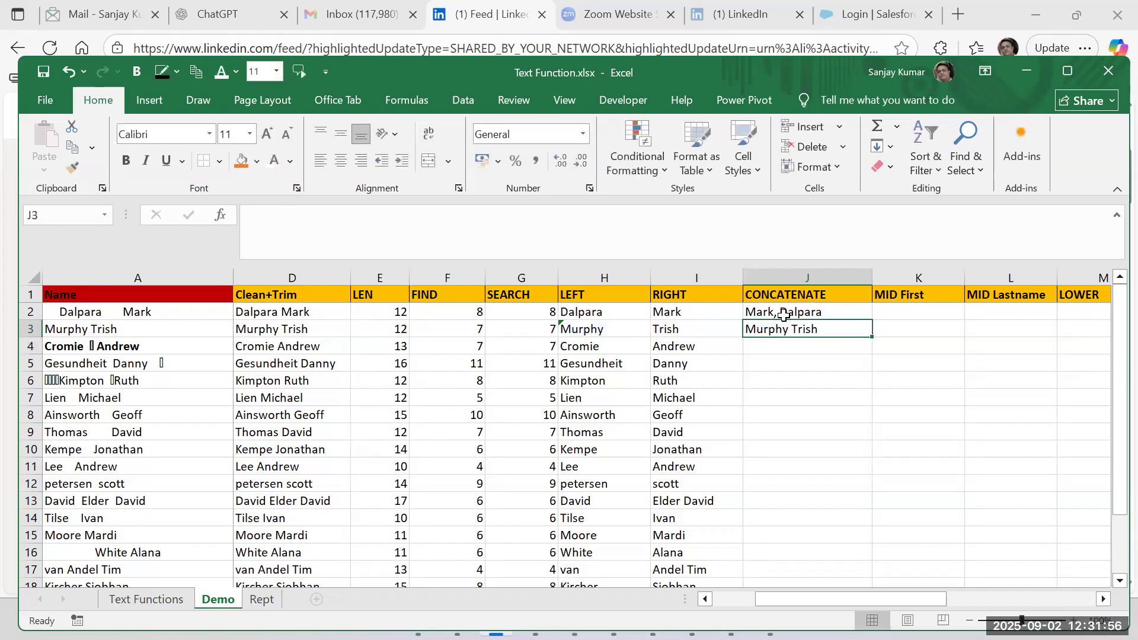
# Fill the two formulas in J2:J3 down the CONCATENATE column and check the formula in J3.
pyautogui.moveTo(809, 311); pyautogui.dragTo(812, 329)
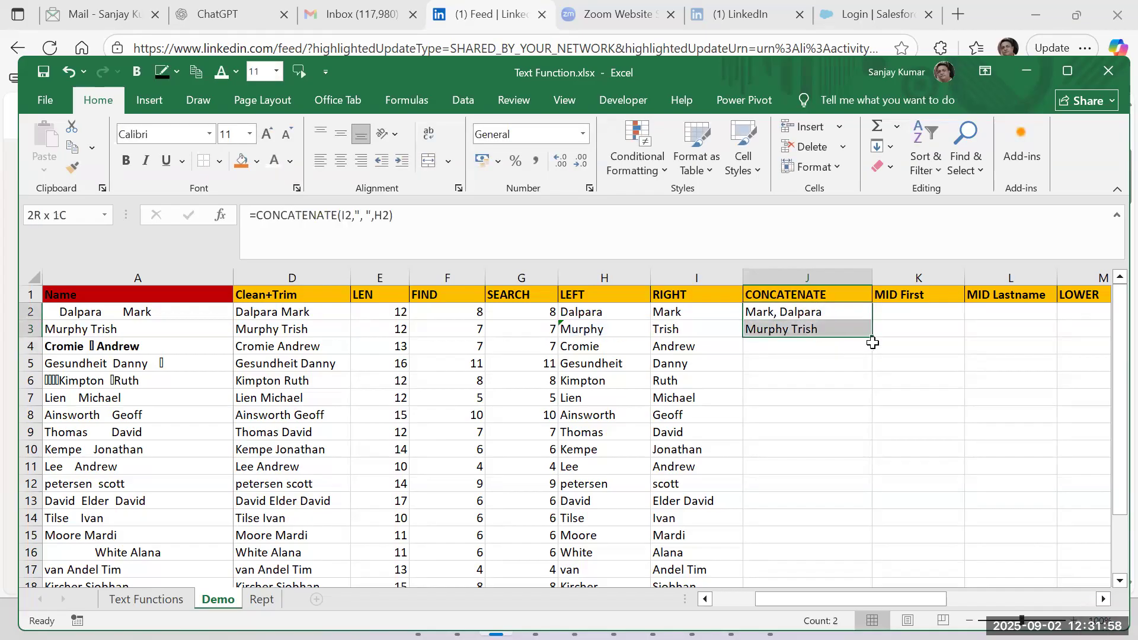
pyautogui.doubleClick(873, 340)
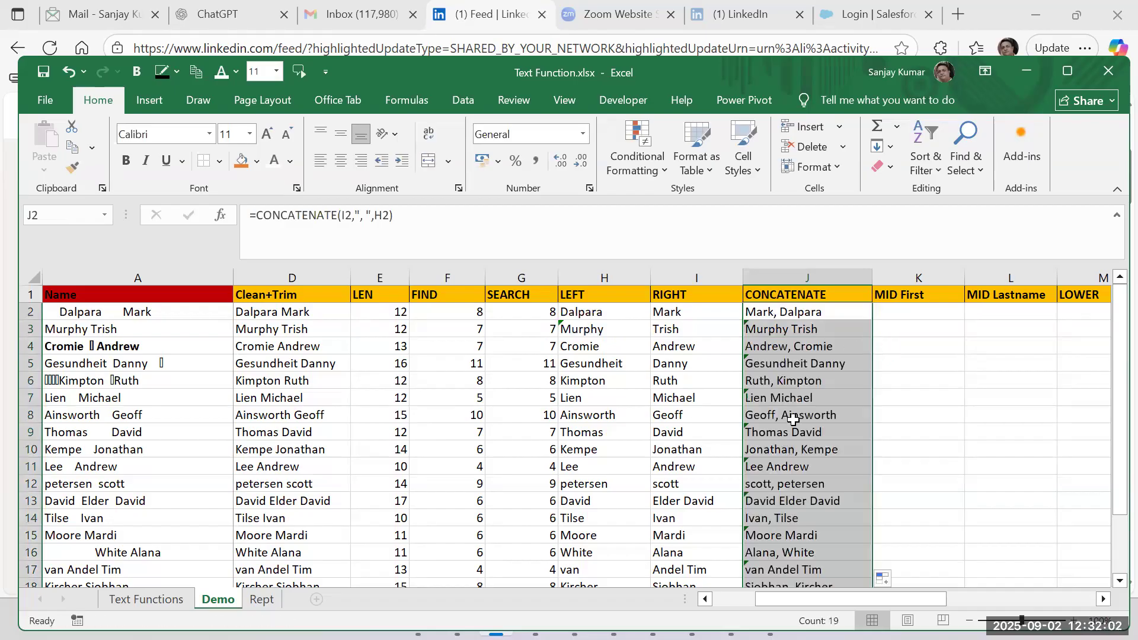
pyautogui.click(780, 334)
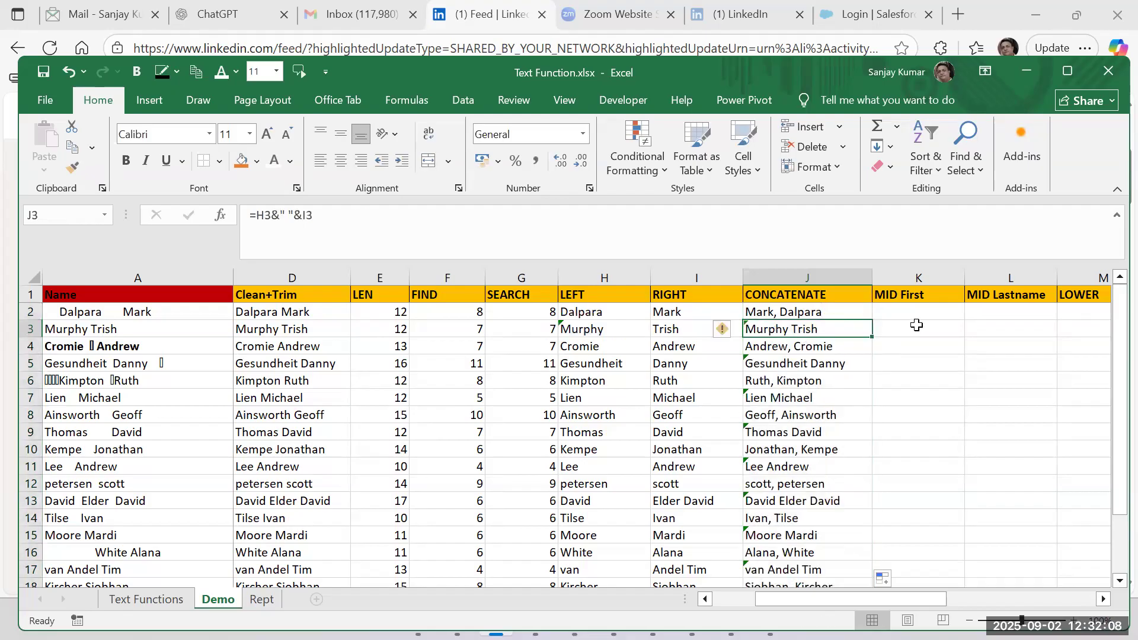
pyautogui.moveTo(859, 595); pyautogui.dragTo(910, 592)
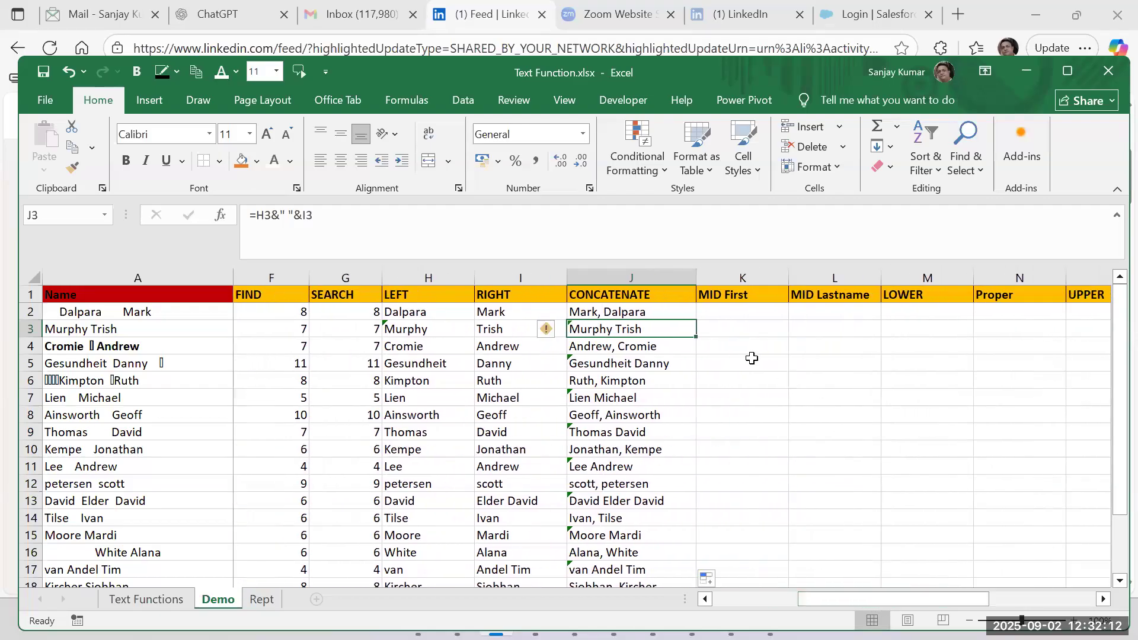
pyautogui.click(746, 314)
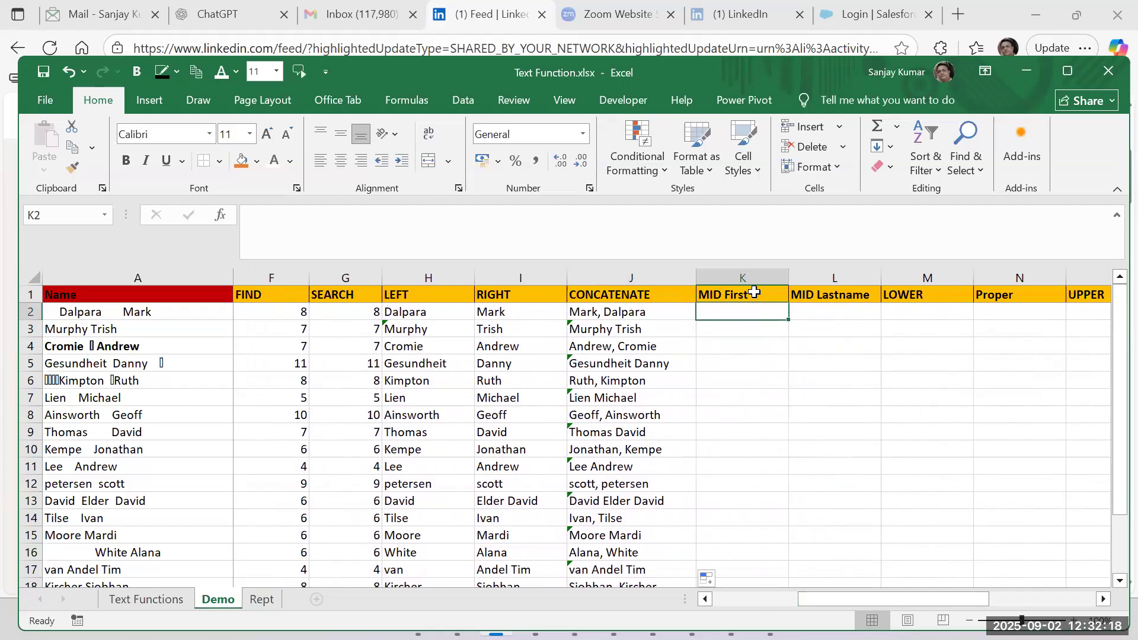
pyautogui.click(436, 312)
pyautogui.click(716, 309)
pyautogui.write('=mid')
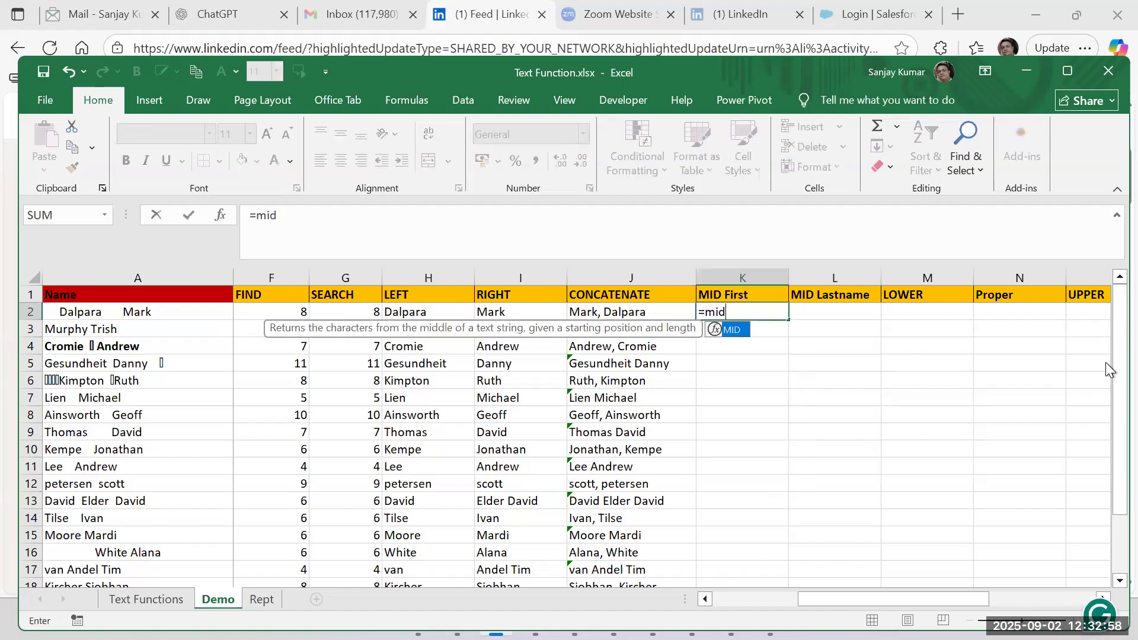
pyautogui.write('(')
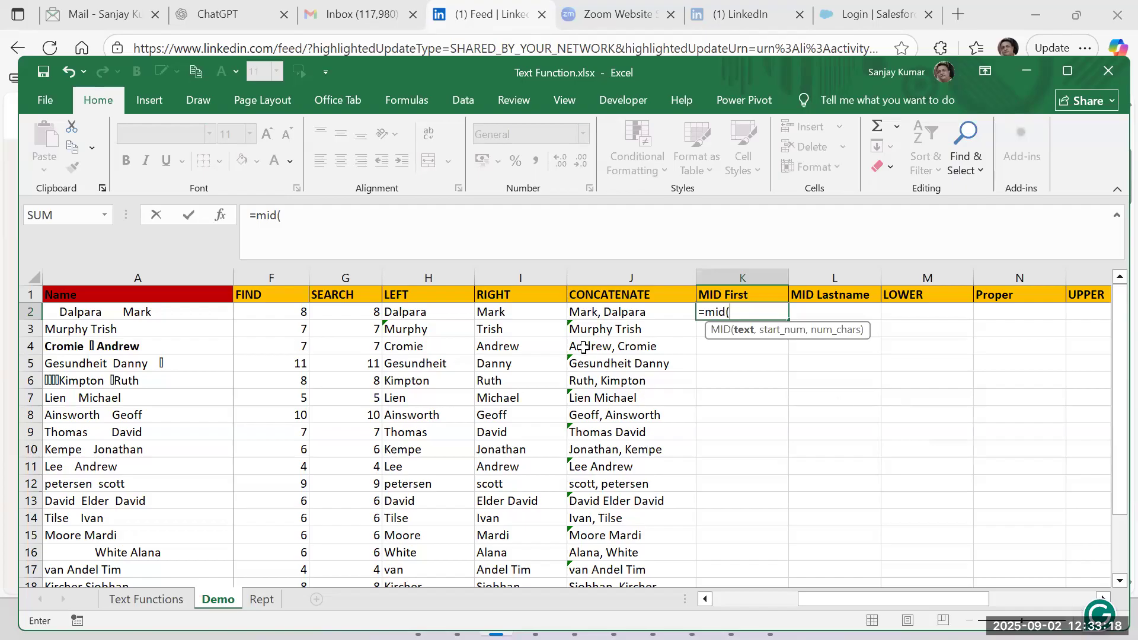
pyautogui.moveTo(805, 597); pyautogui.dragTo(722, 596)
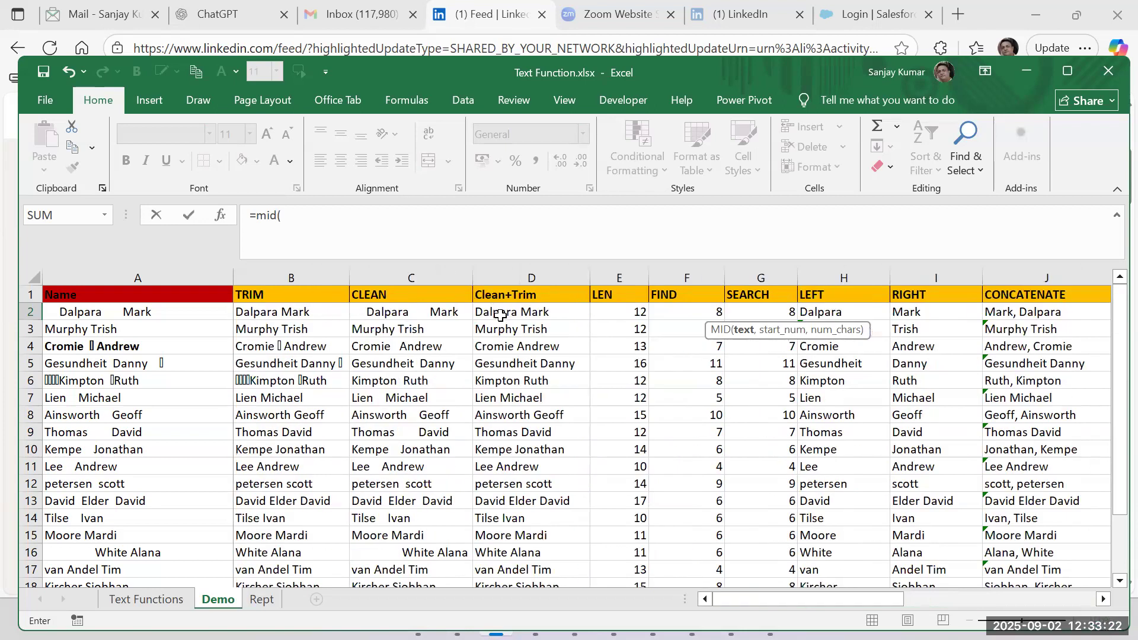
pyautogui.click(500, 315)
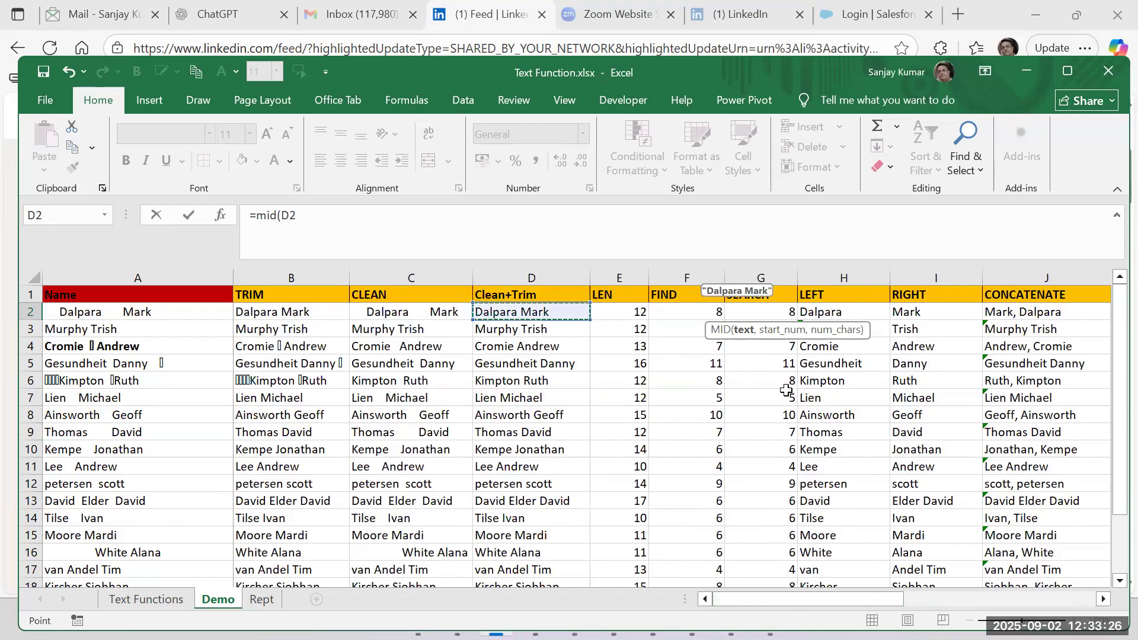
pyautogui.press('Escape')
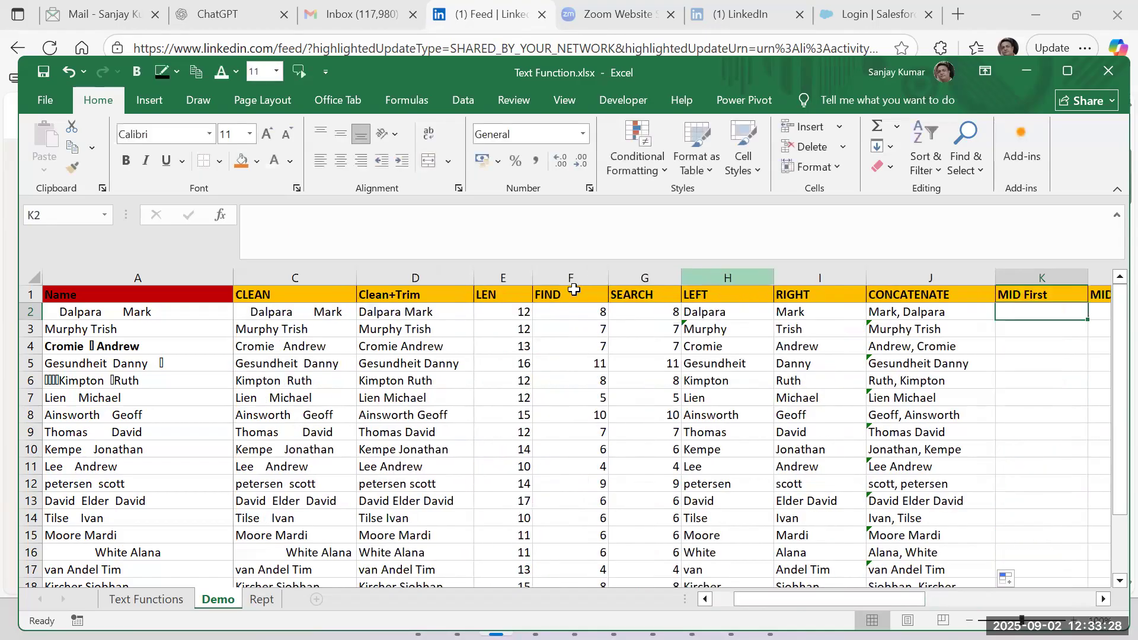
# Narrow the LEN, FIND, SEARCH and RIGHT columns so the Clean+Trim and MID columns fit on screen together.
pyautogui.moveTo(532, 272); pyautogui.dragTo(510, 272)
pyautogui.moveTo(578, 274); pyautogui.dragTo(557, 273)
pyautogui.moveTo(630, 269); pyautogui.dragTo(603, 270)
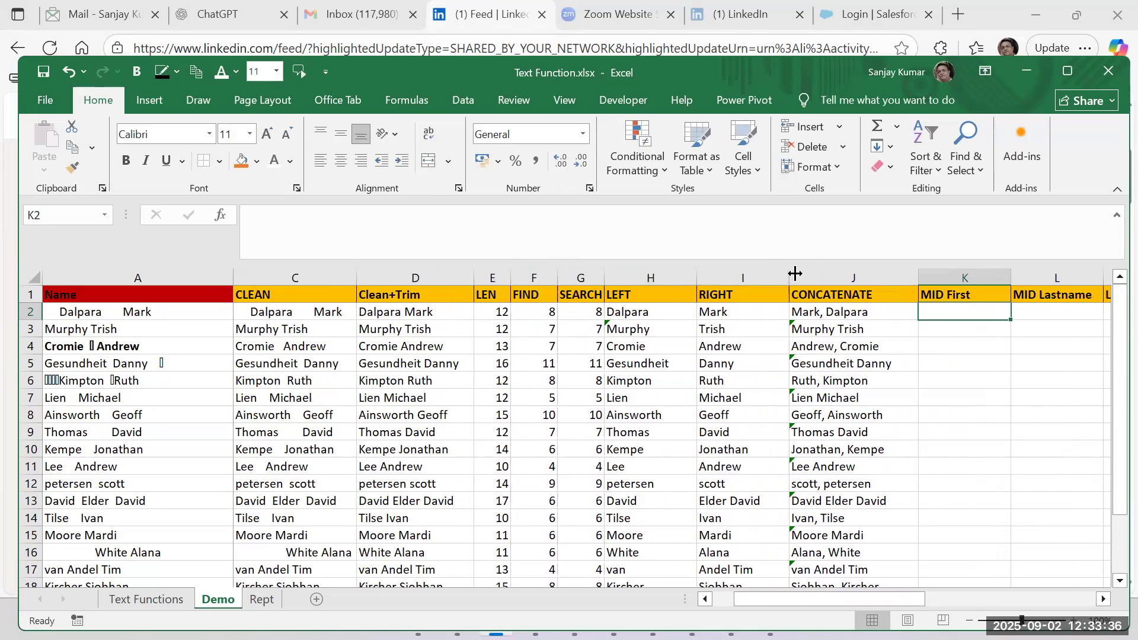
pyautogui.moveTo(788, 272); pyautogui.dragTo(743, 287)
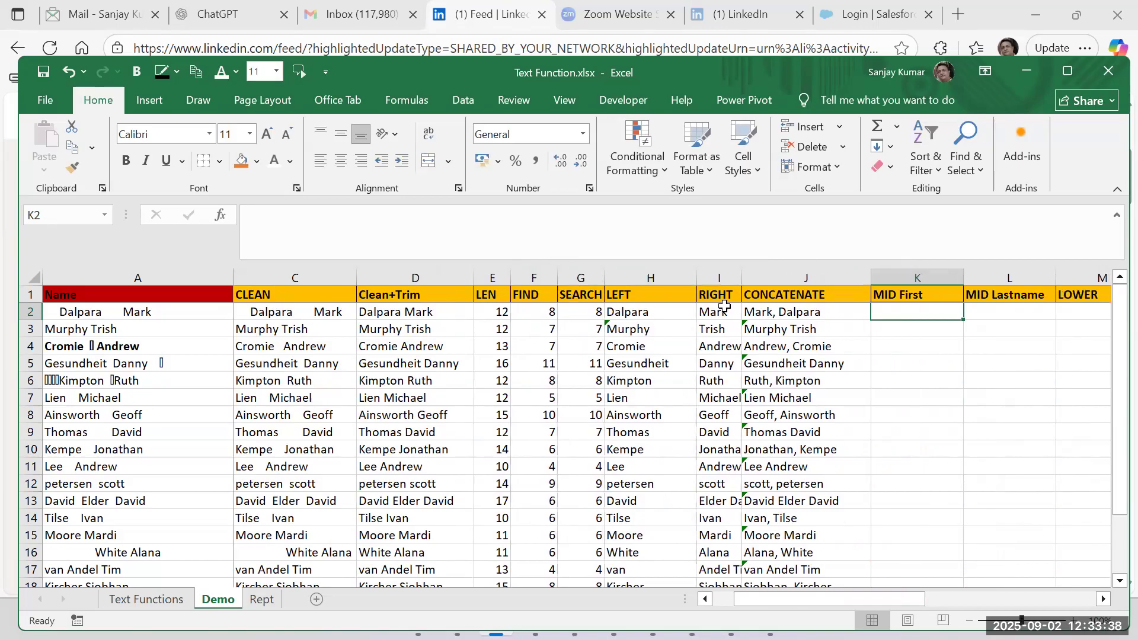
# Start a MID formula in K2 under MID First, with D2 as the text and 1 as the start position.
pyautogui.click(422, 312)
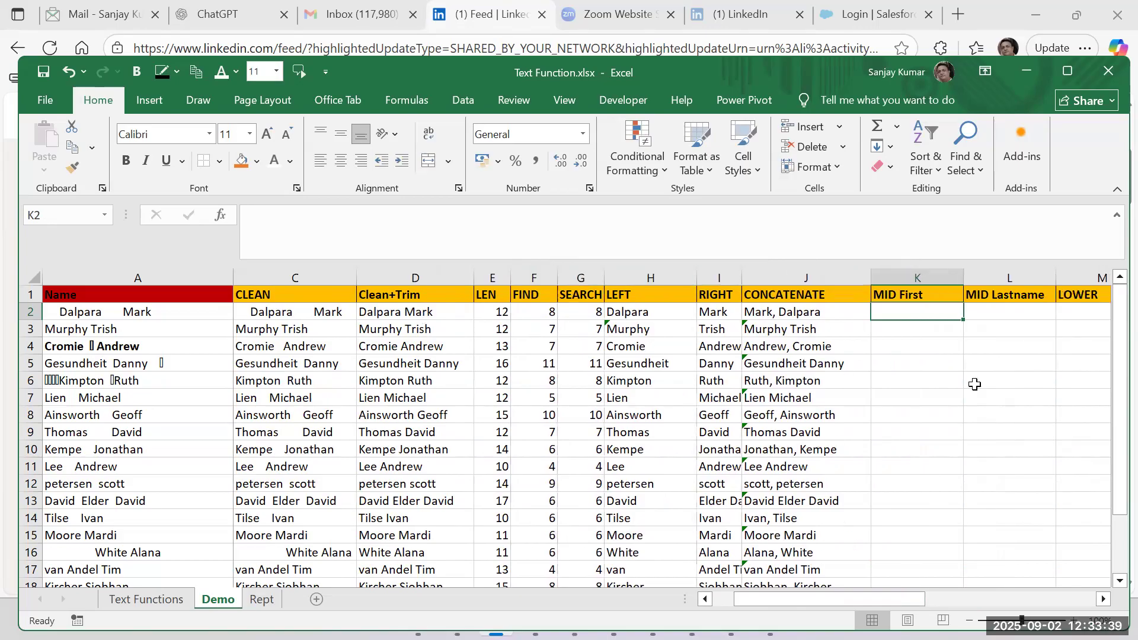
pyautogui.click(902, 315)
pyautogui.write('=m')
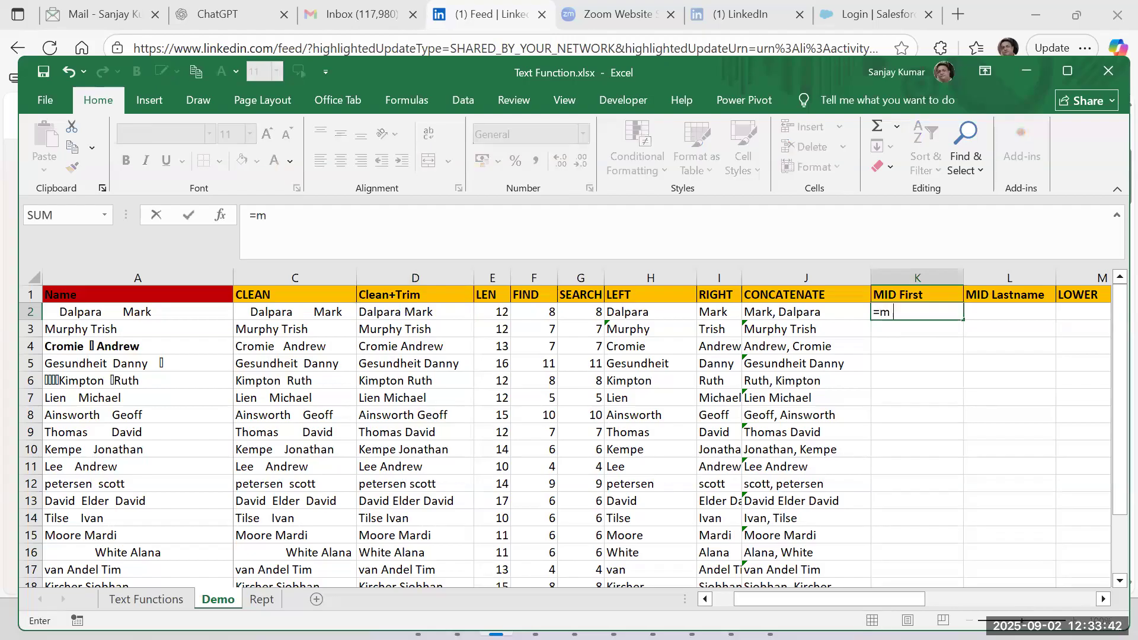
pyautogui.write('id(')
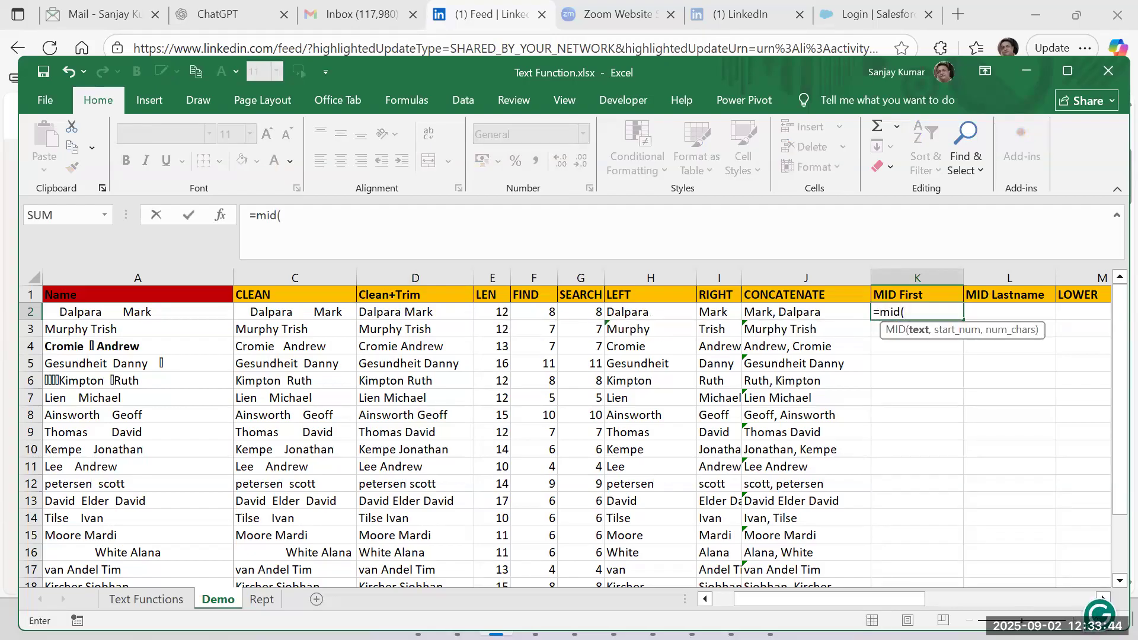
pyautogui.click(407, 316)
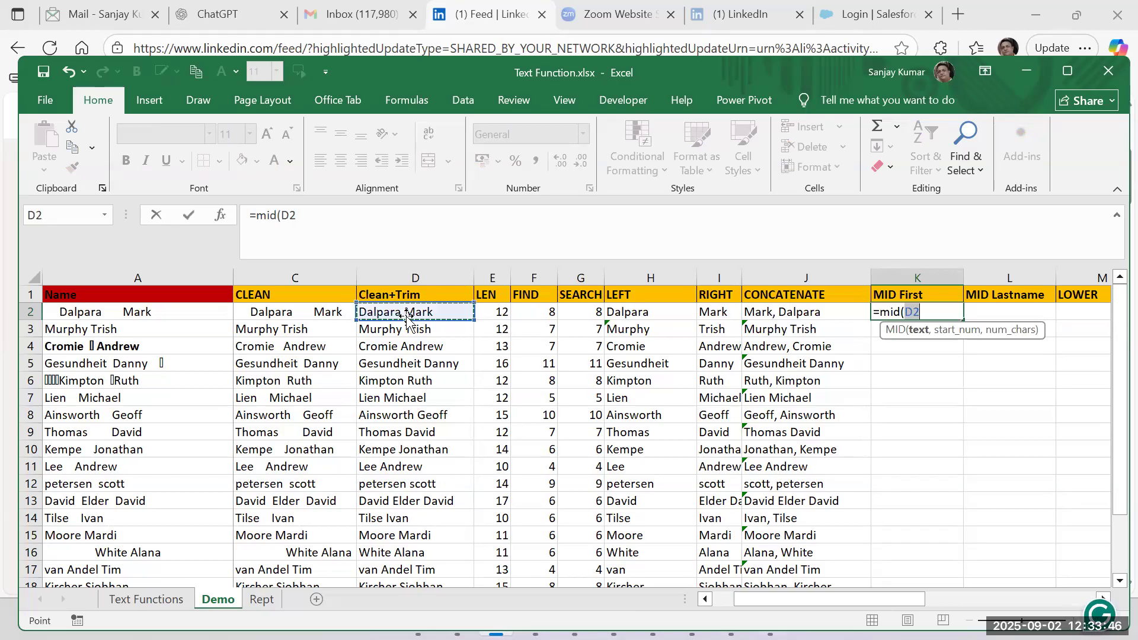
pyautogui.write(',')
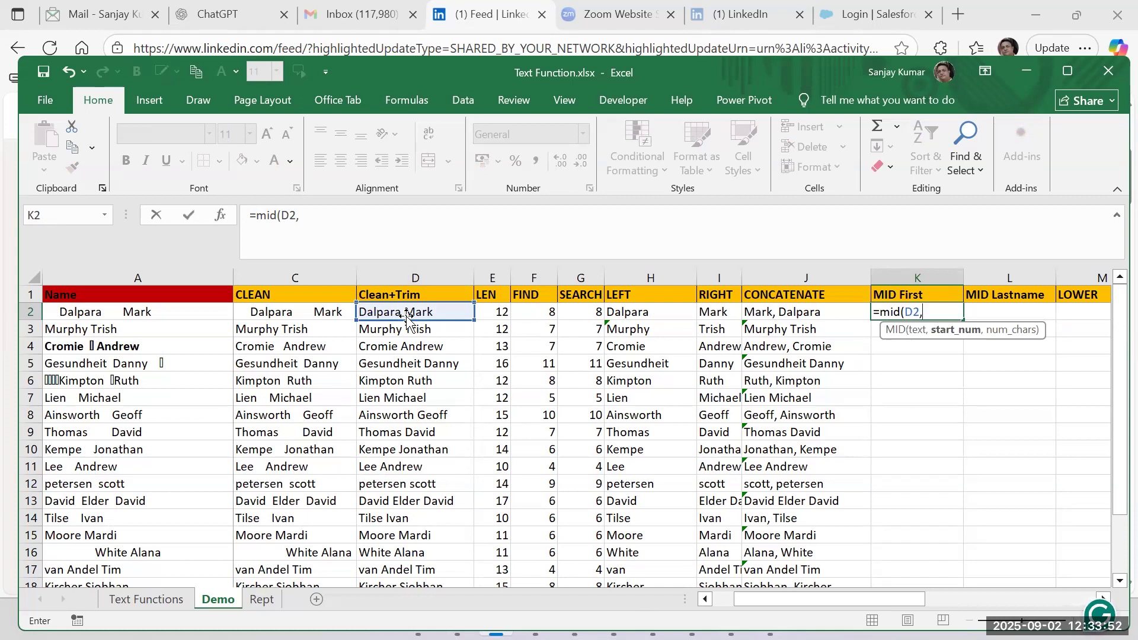
pyautogui.write('0')
pyautogui.press('BackSpace')
pyautogui.write('1,')
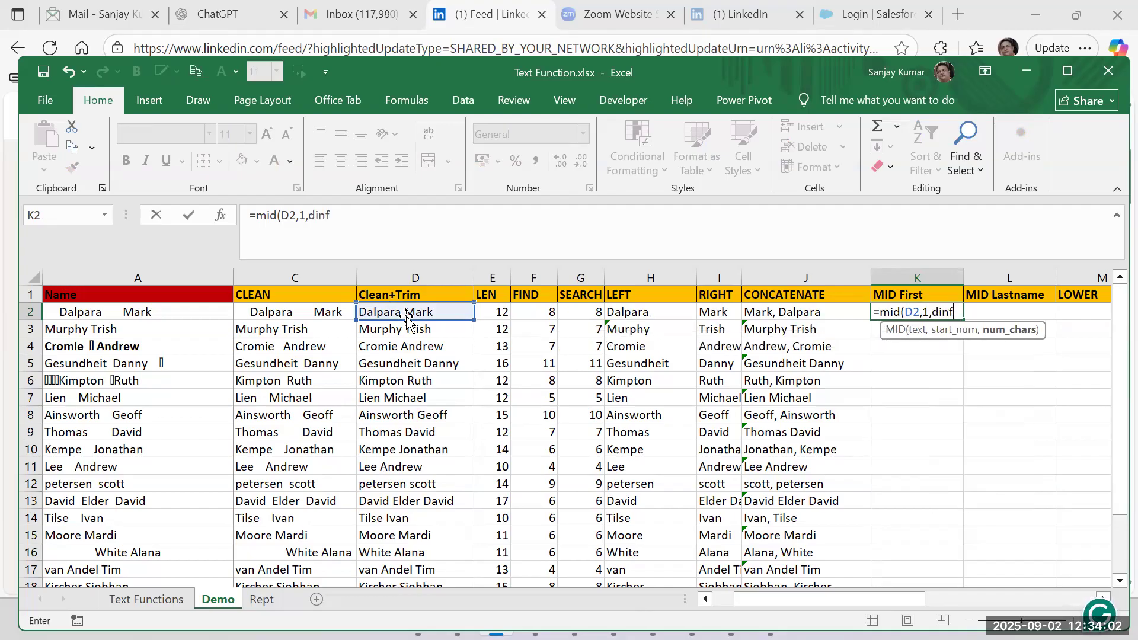
pyautogui.write('d')
# Complete K2's MID formula with FIND(" ",D2)-1 as the number of characters and commit it.
pyautogui.press('BackSpace')
pyautogui.write('find(')
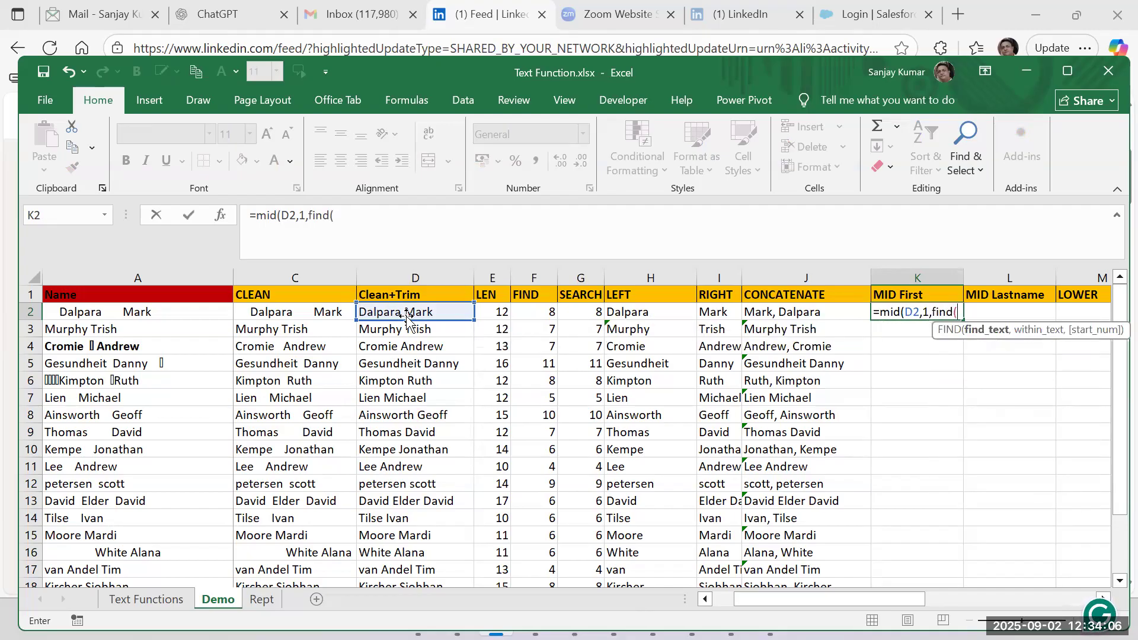
pyautogui.write('" ",')
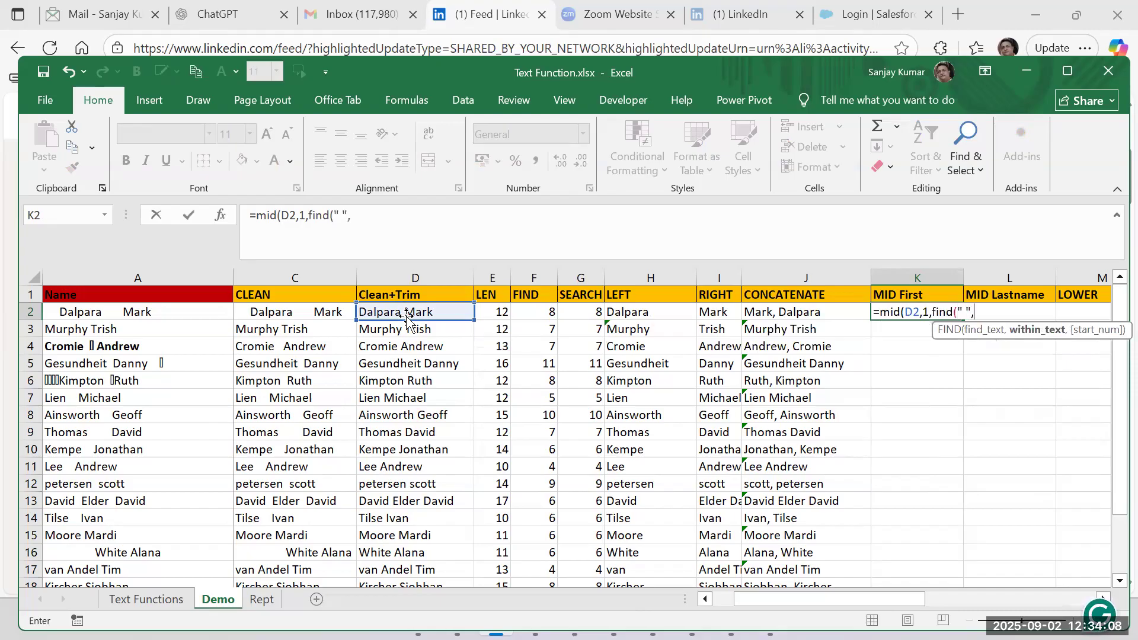
pyautogui.click(401, 312)
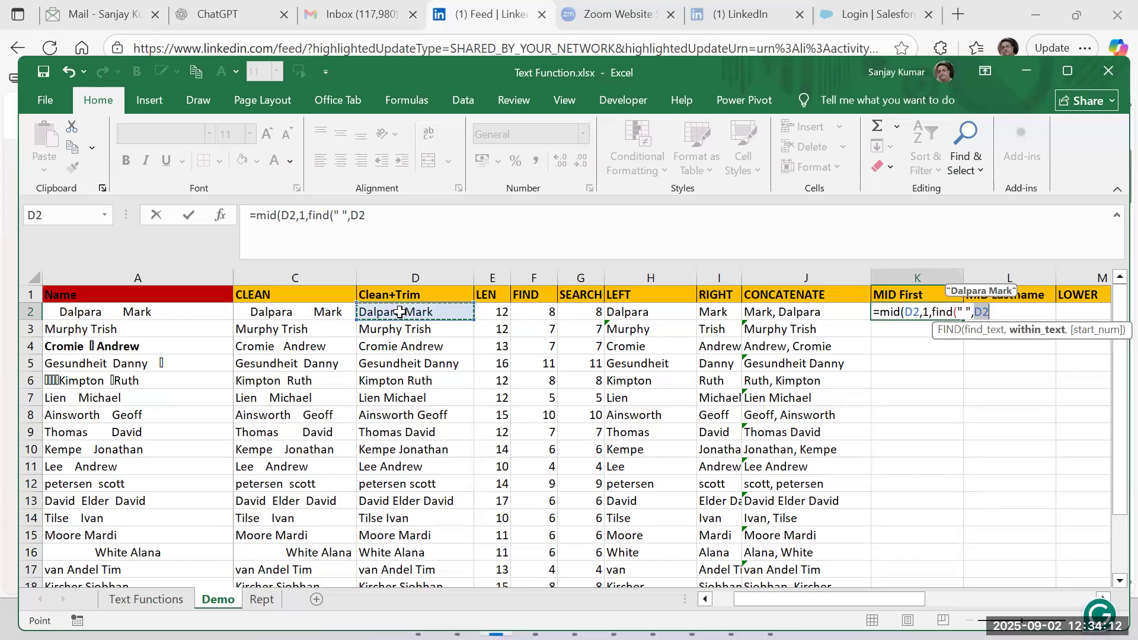
pyautogui.write(')')
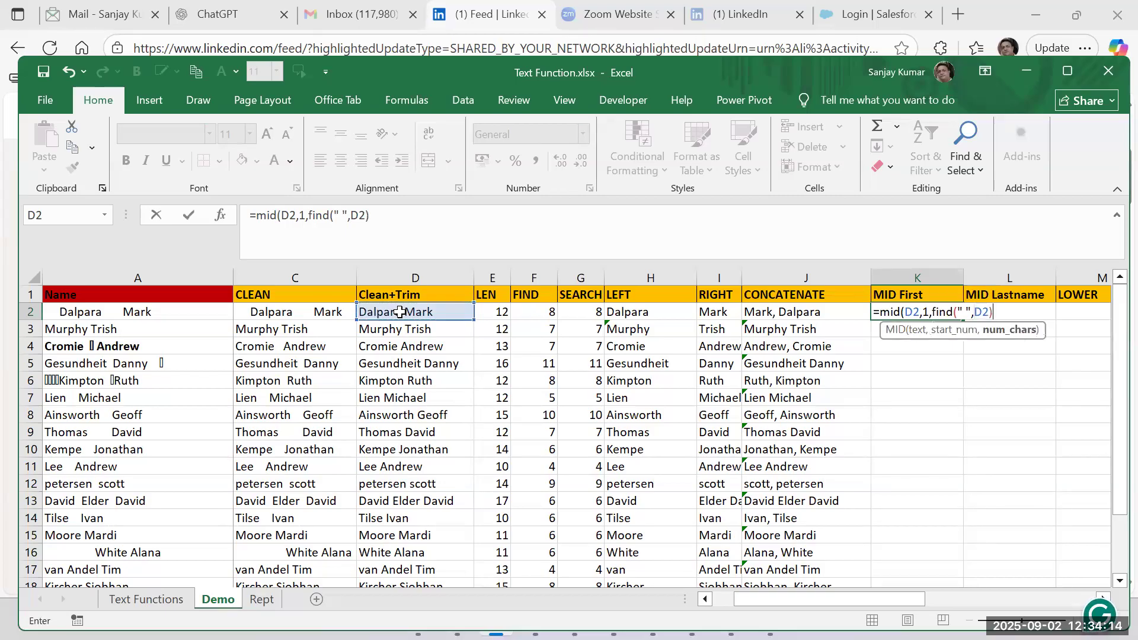
pyautogui.write('-1)')
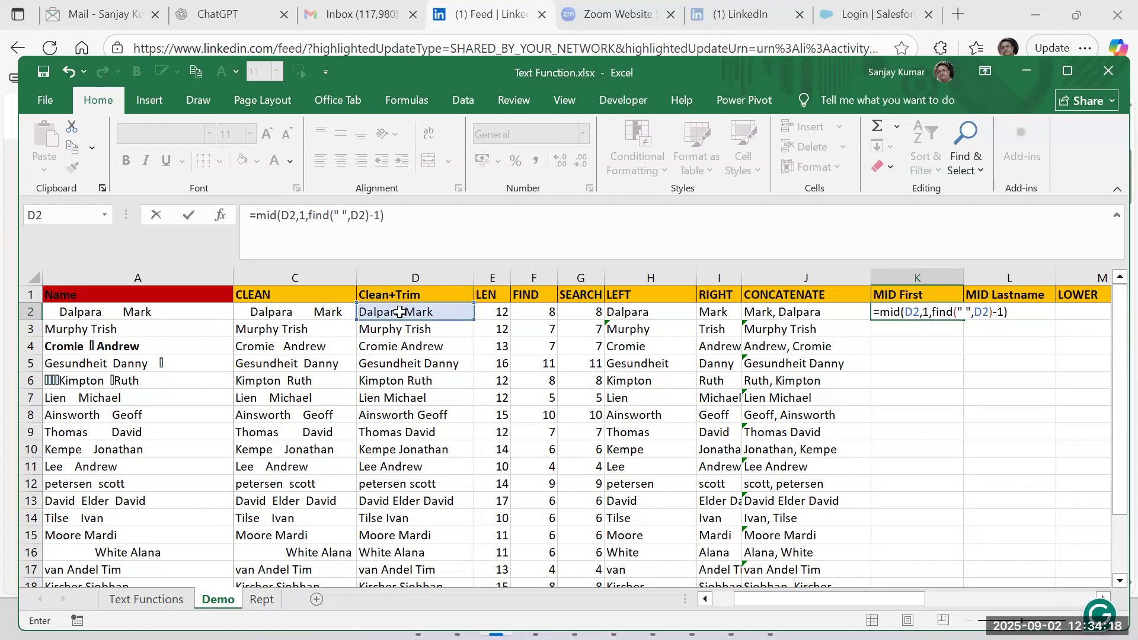
pyautogui.press('Return')
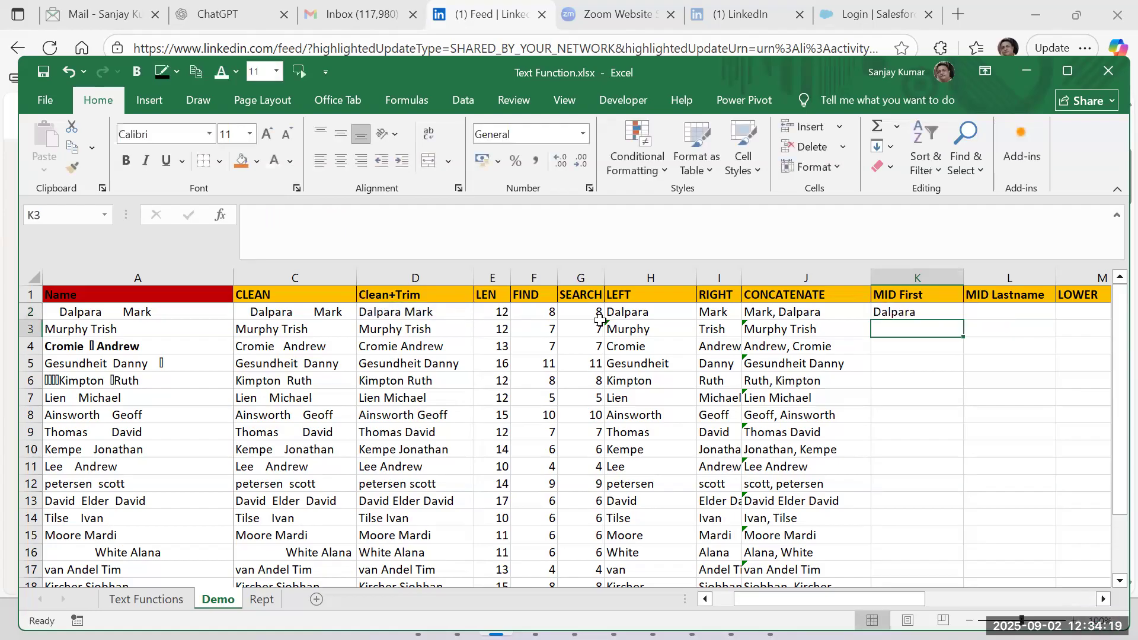
# Try a start position of 0 in K2's MID formula and commit it.
pyautogui.click(896, 312)
pyautogui.press('F2')
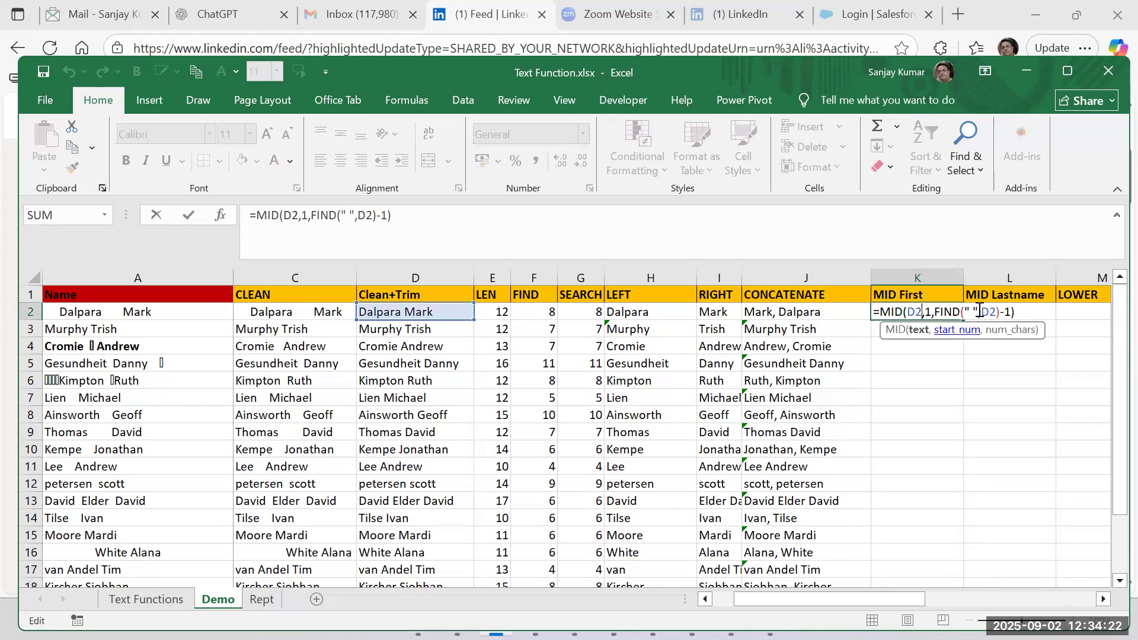
pyautogui.click(928, 312)
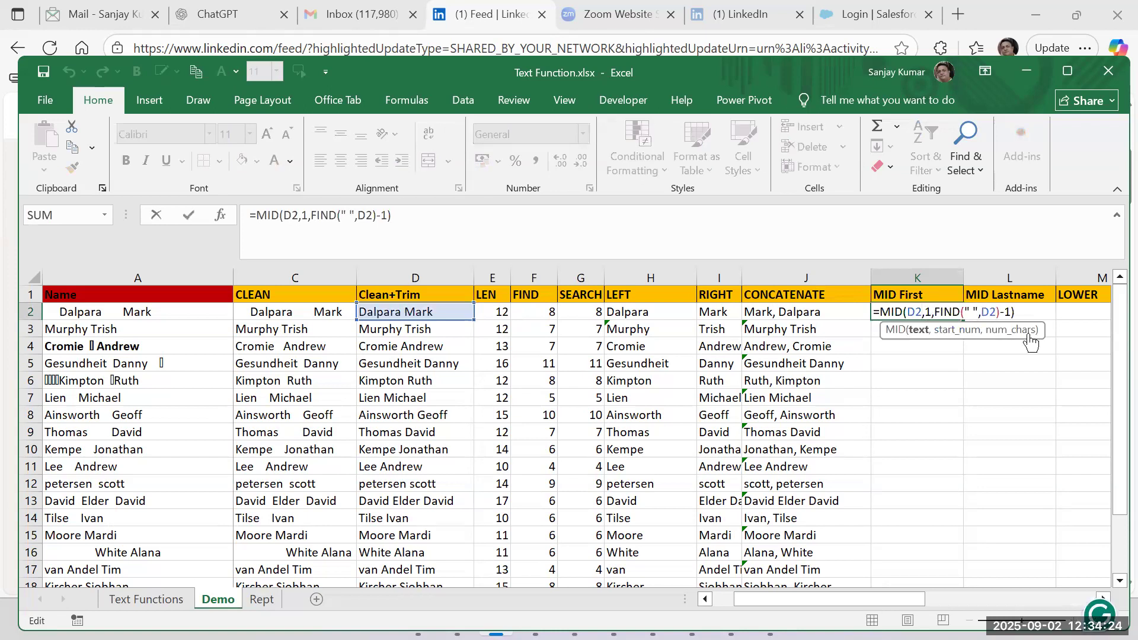
pyautogui.press('BackSpace')
pyautogui.write('0')
pyautogui.press('Return')
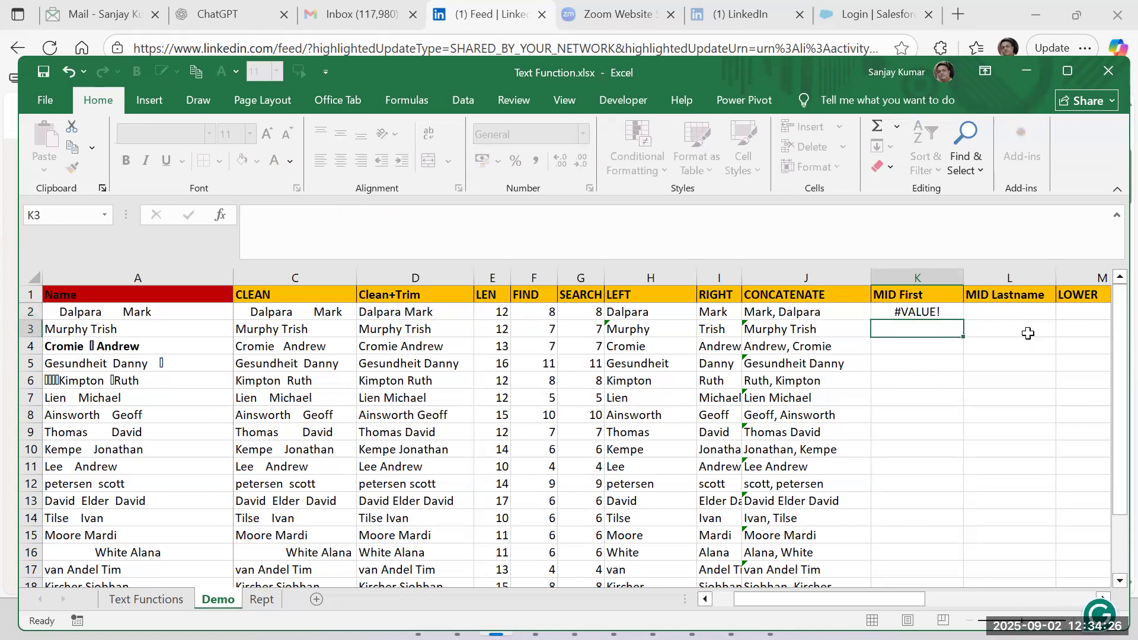
# Set the start position in K2's MID formula back to 1 and reselect the cell.
pyautogui.click(934, 307)
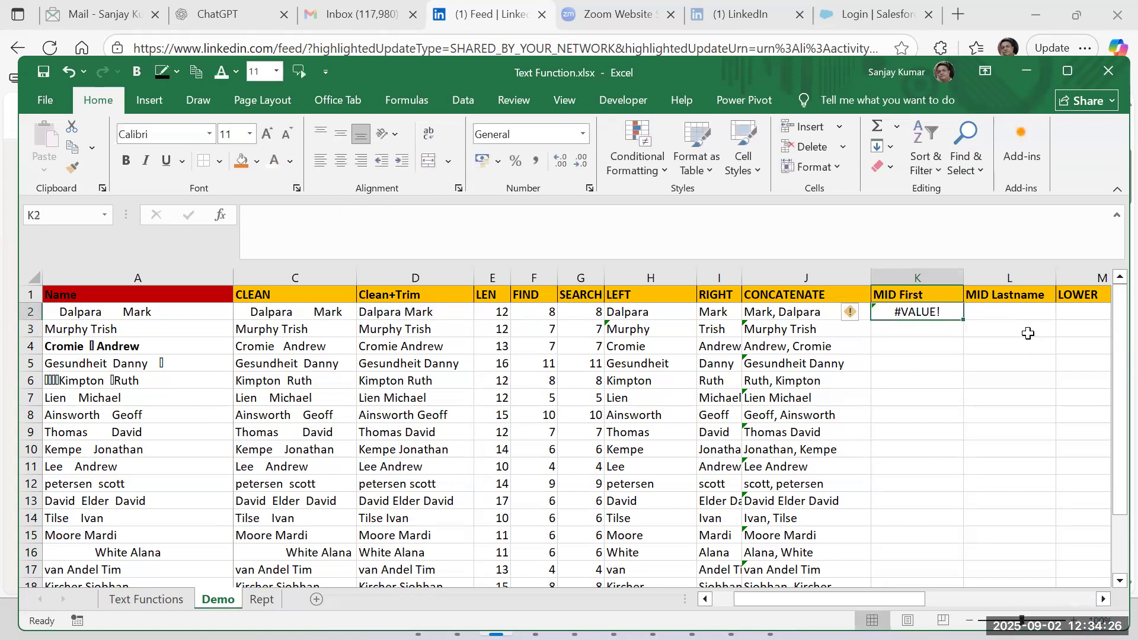
pyautogui.doubleClick(933, 307)
pyautogui.press('BackSpace')
pyautogui.write('1')
pyautogui.press('Return')
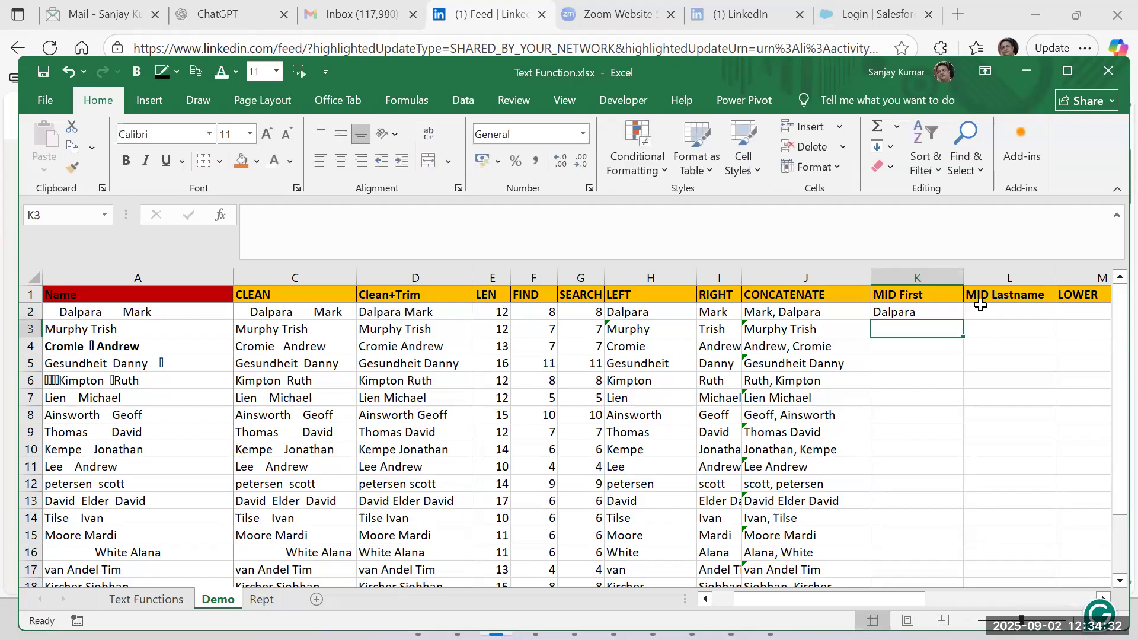
pyautogui.press('Up')
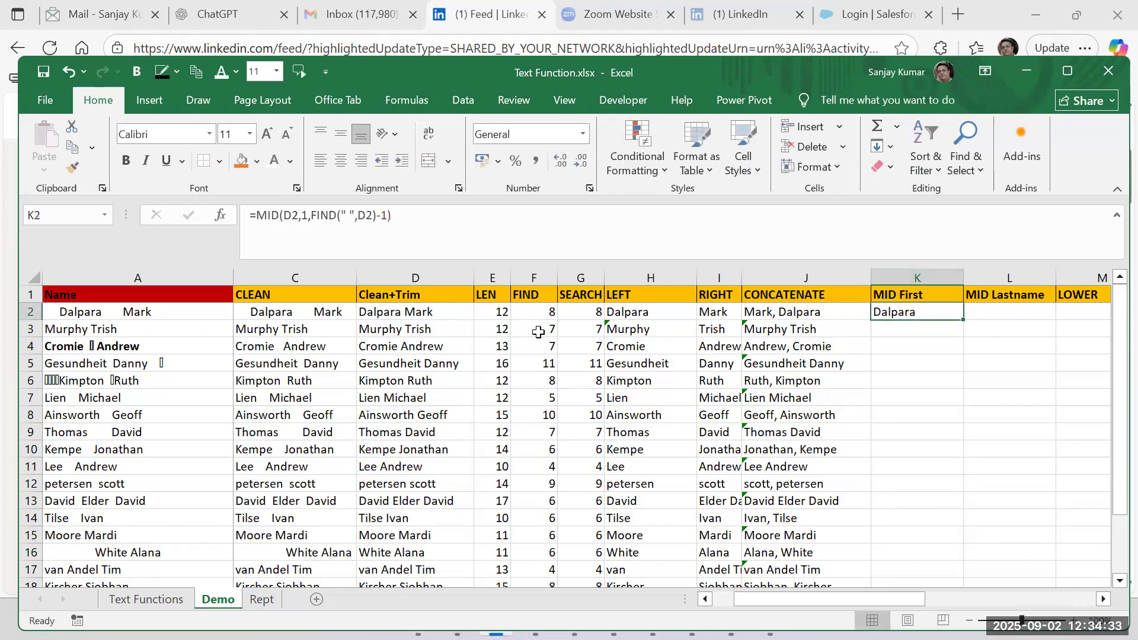
# Inspect D2's formula and the arguments of K2's MID formula, evaluating the number-of-characters argument in place and undoing that evaluation.
pyautogui.doubleClick(365, 312)
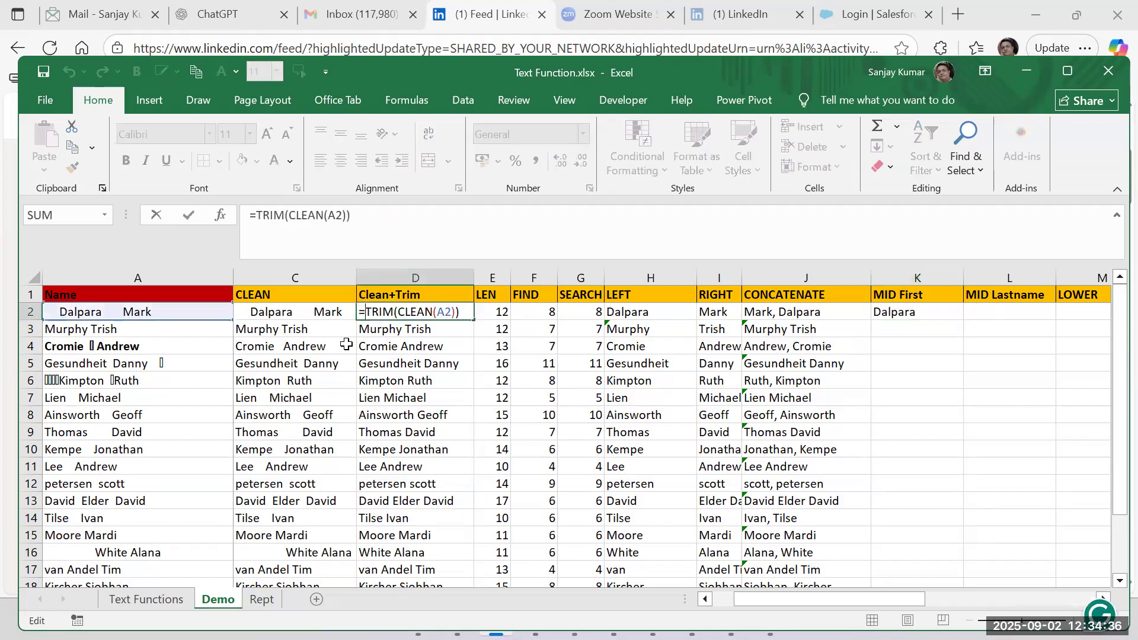
pyautogui.press('Escape')
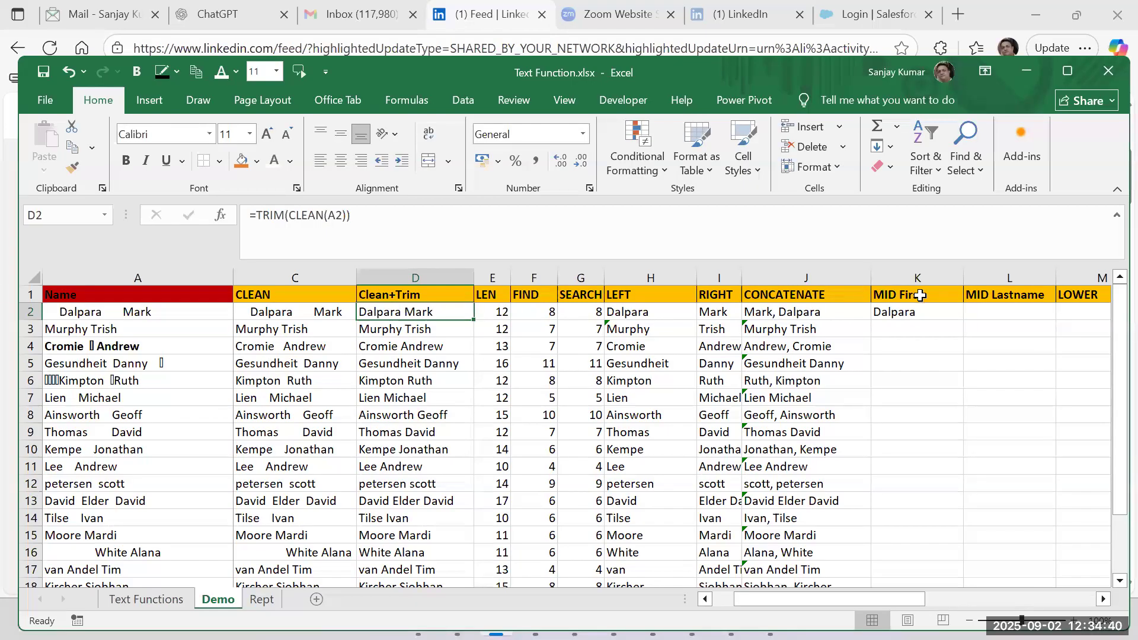
pyautogui.click(912, 317)
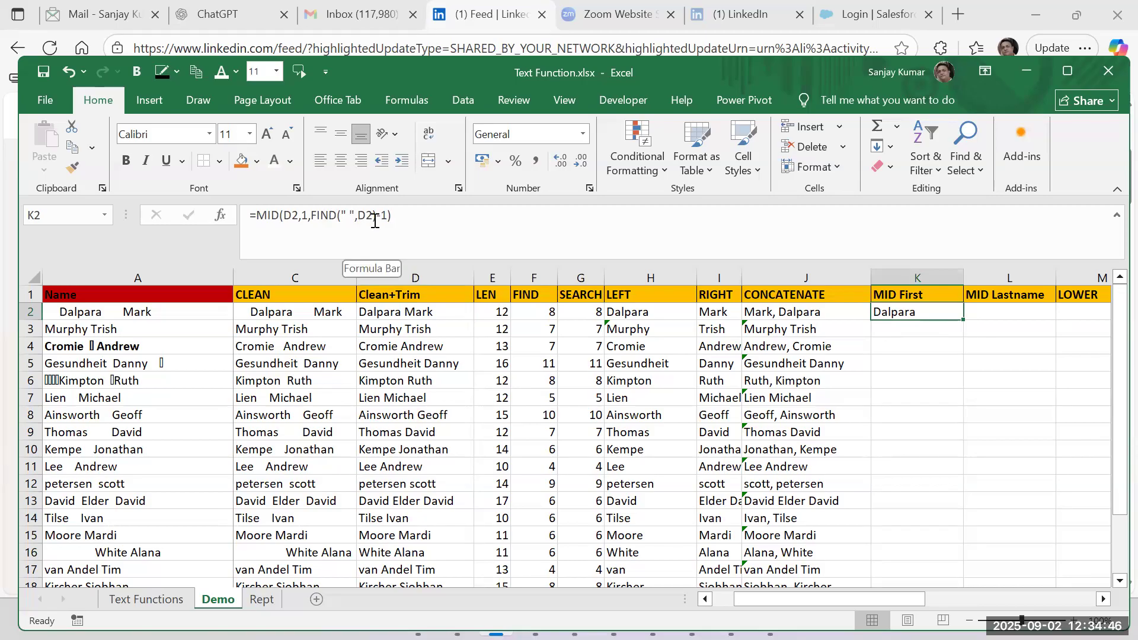
pyautogui.doubleClick(304, 216)
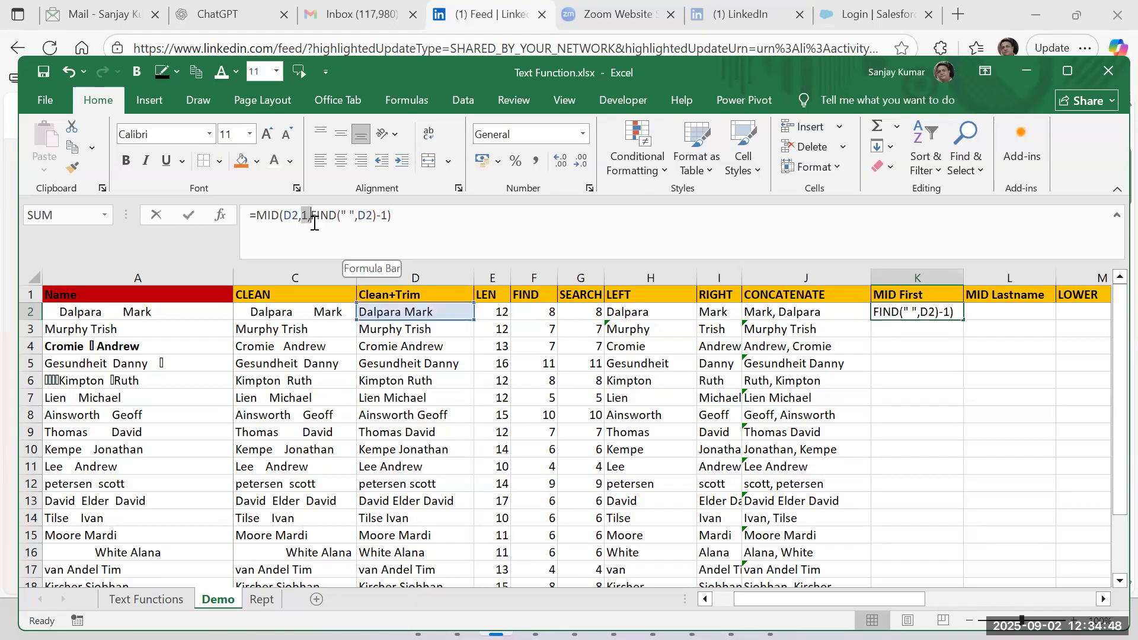
pyautogui.click(337, 215)
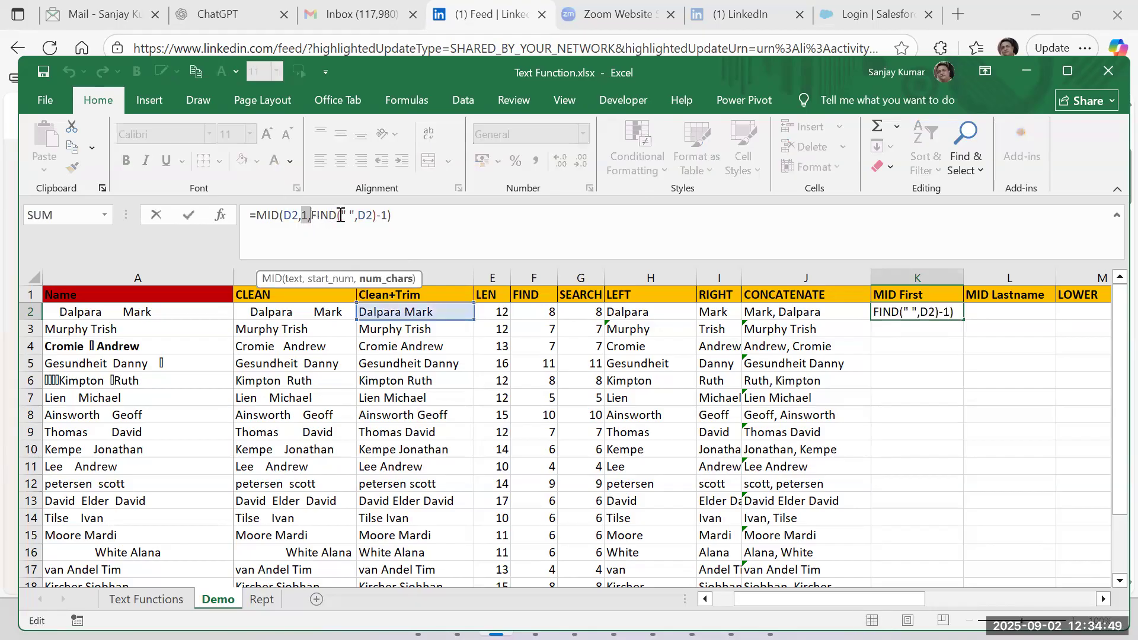
pyautogui.click(931, 305)
pyautogui.doubleClick(928, 311)
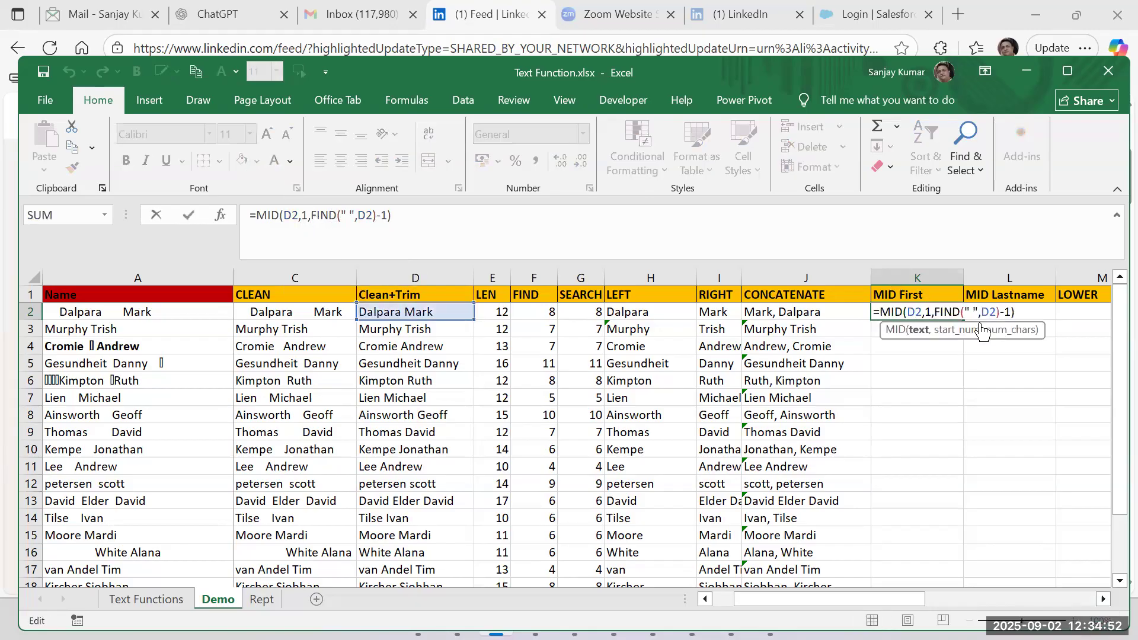
pyautogui.click(1006, 332)
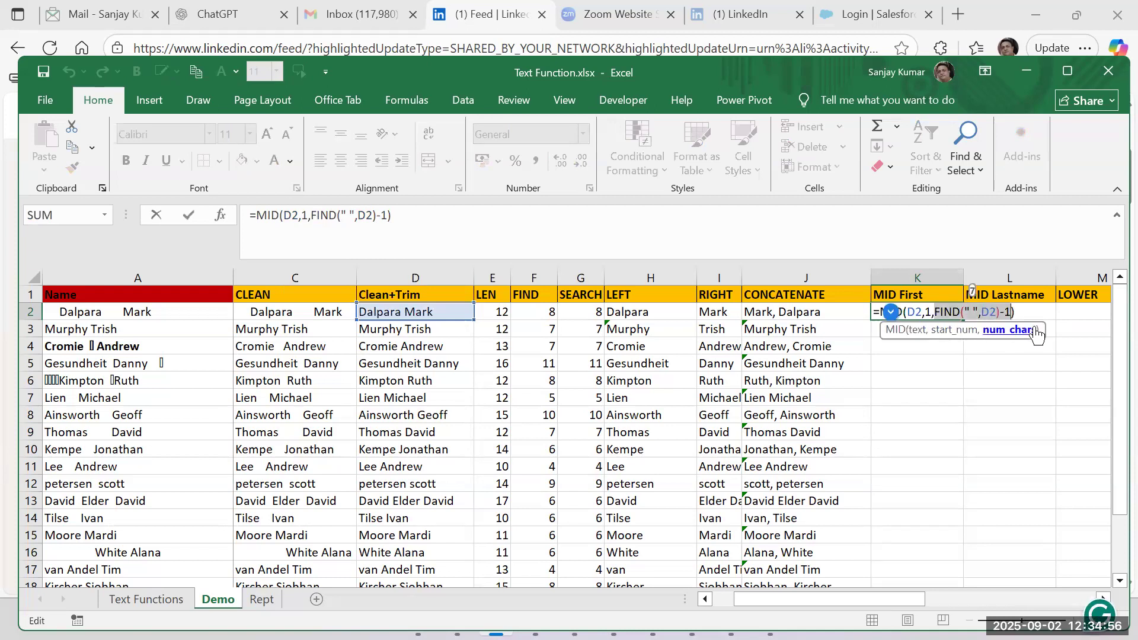
pyautogui.write('7')
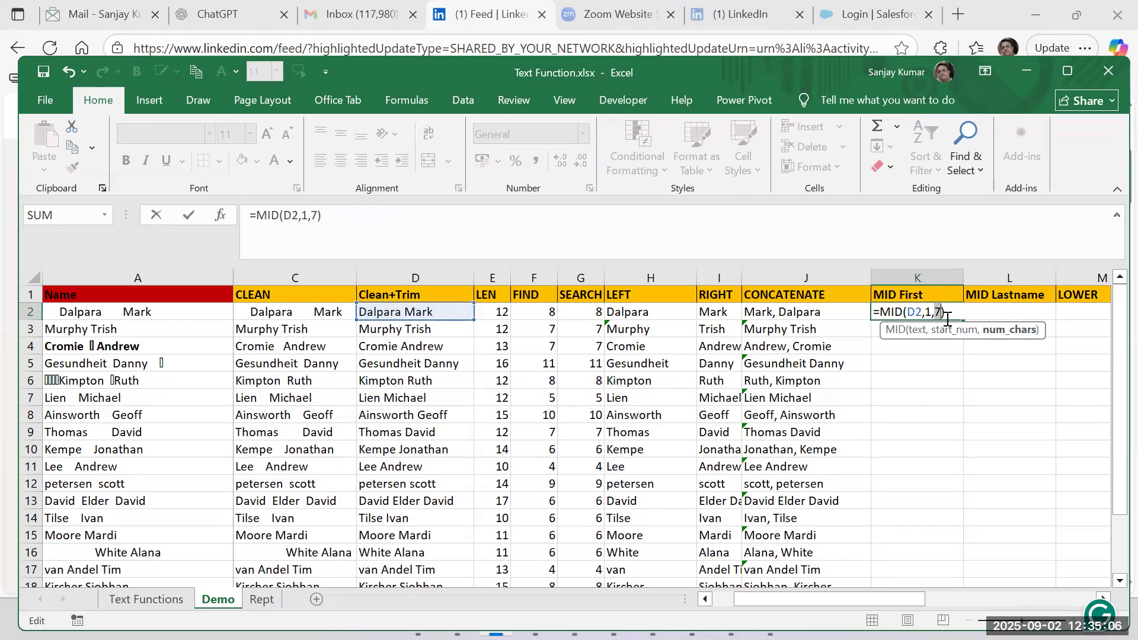
pyautogui.hotkey('ctrl', 'z')
pyautogui.press('Return')
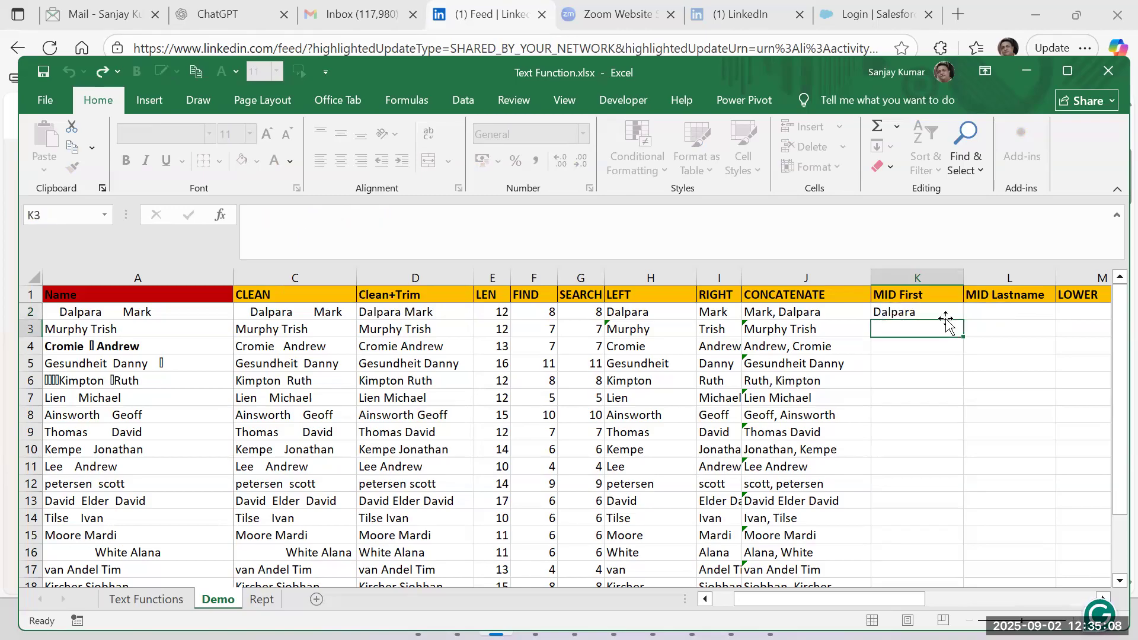
# Start a MID formula in L2 under MID Lastname with D2 as the text.
pyautogui.press('Up')
pyautogui.press('Right')
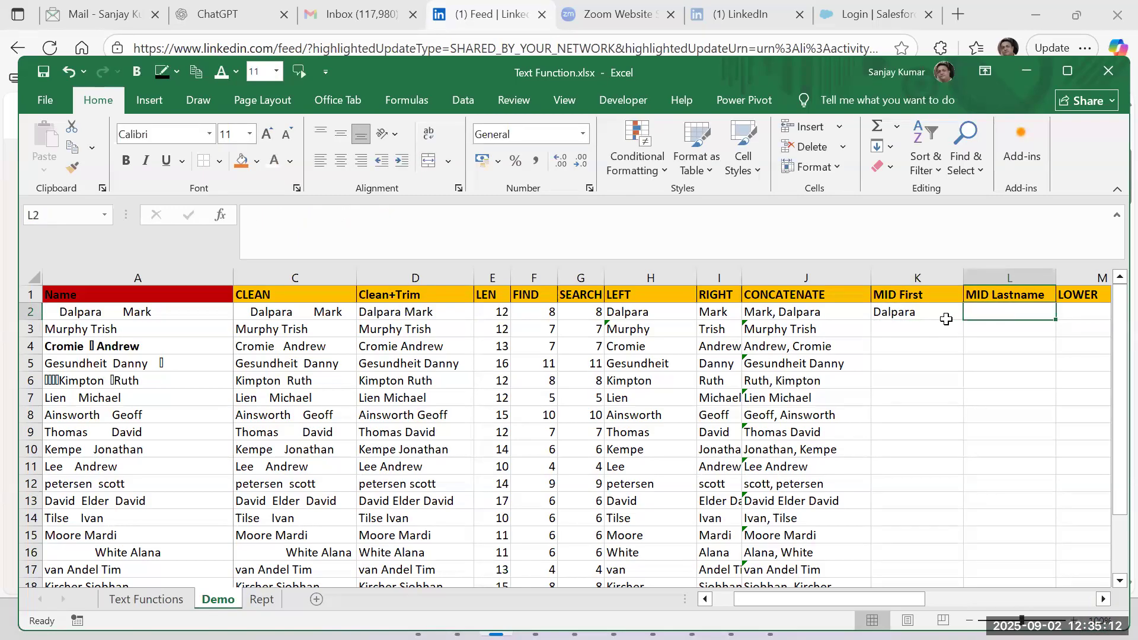
pyautogui.write('=mid(')
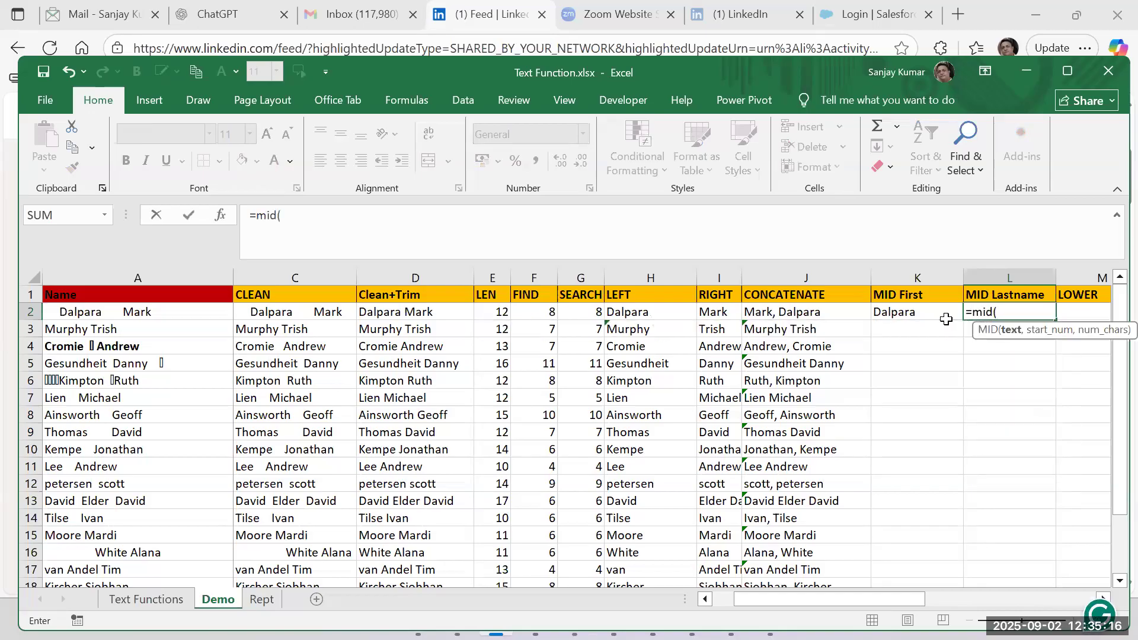
pyautogui.click(395, 310)
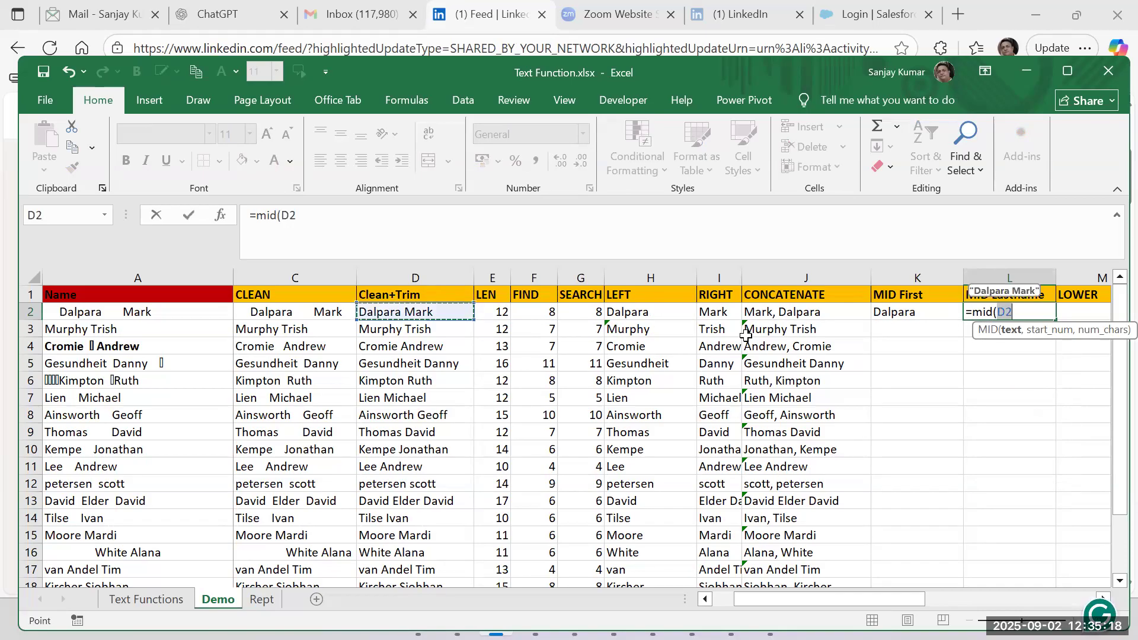
pyautogui.write(',')
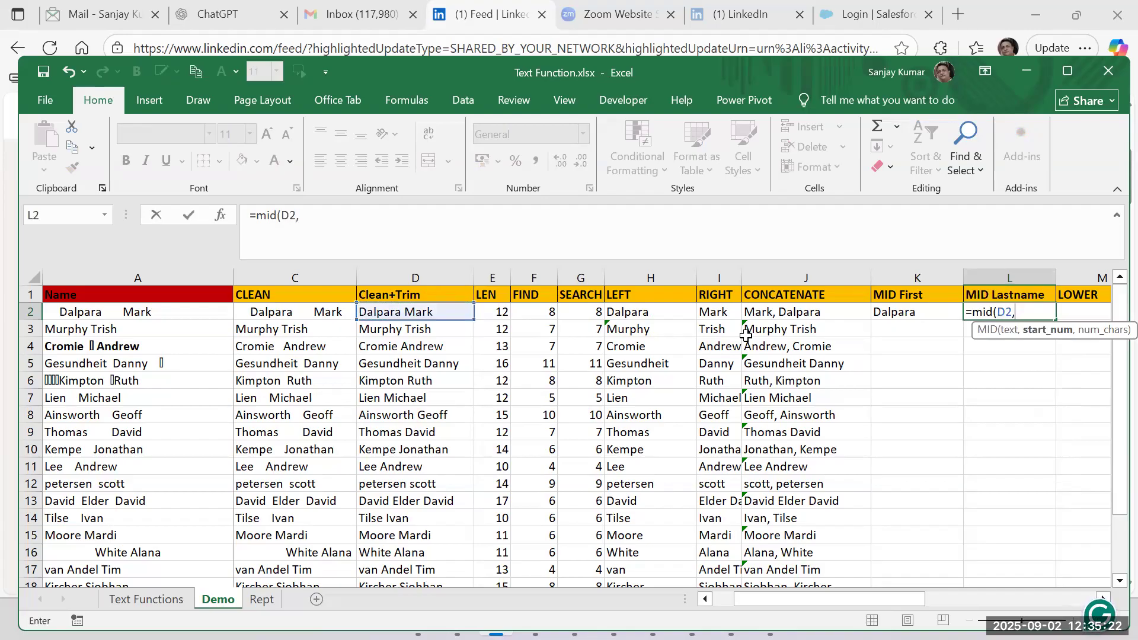
pyautogui.write('find')
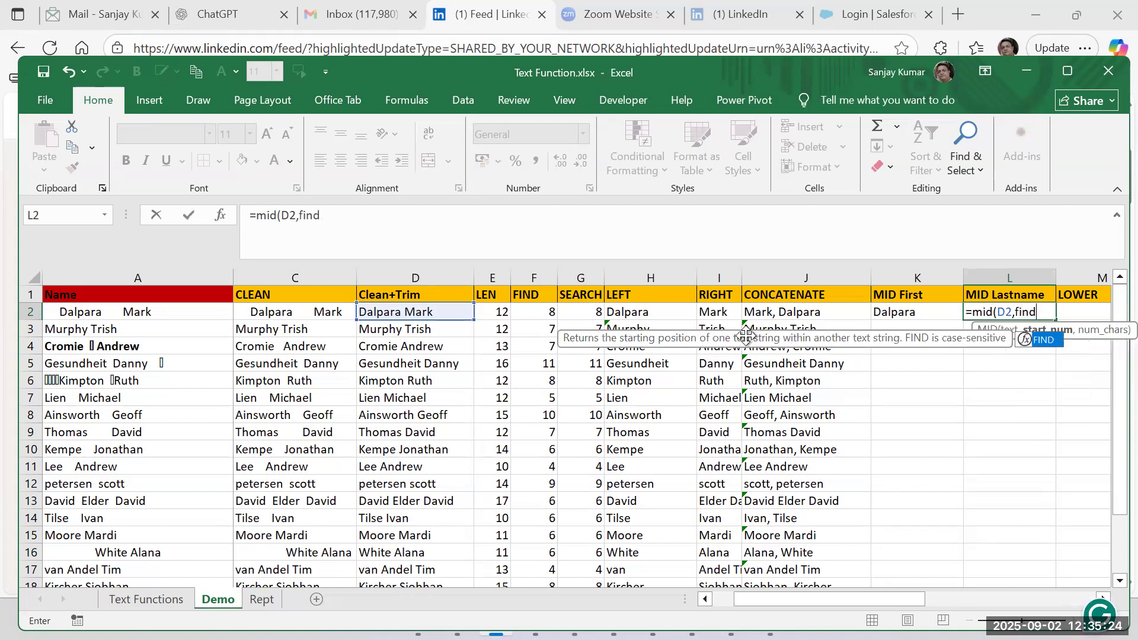
pyautogui.write('(')
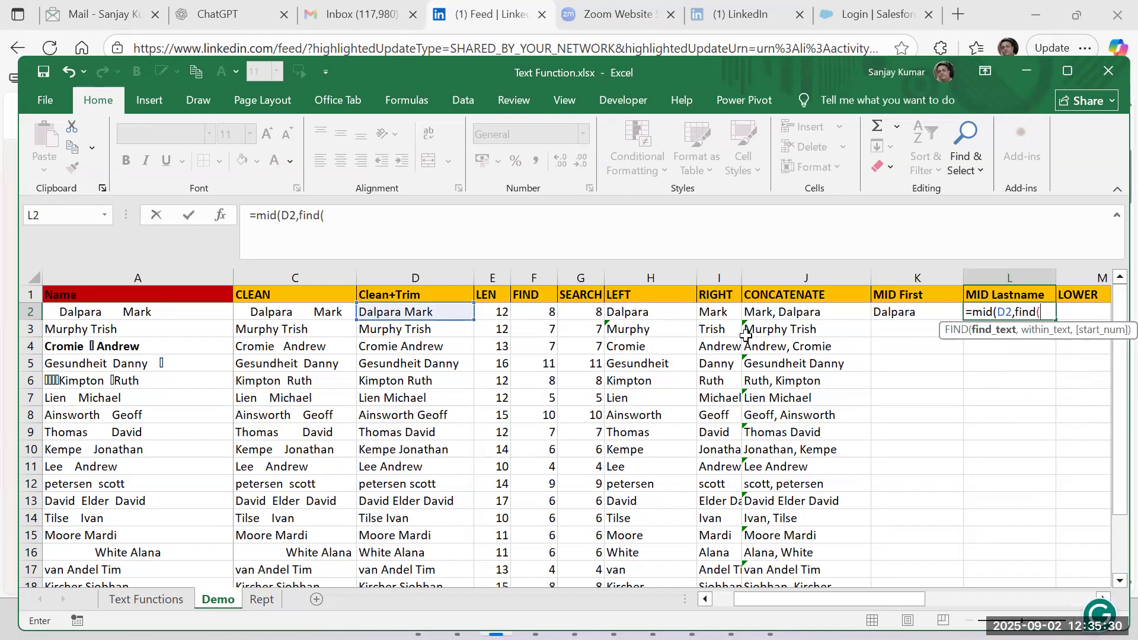
# Nest FIND(" ",D2) as the start position in L2's MID formula.
pyautogui.write('" "')
pyautogui.write(',')
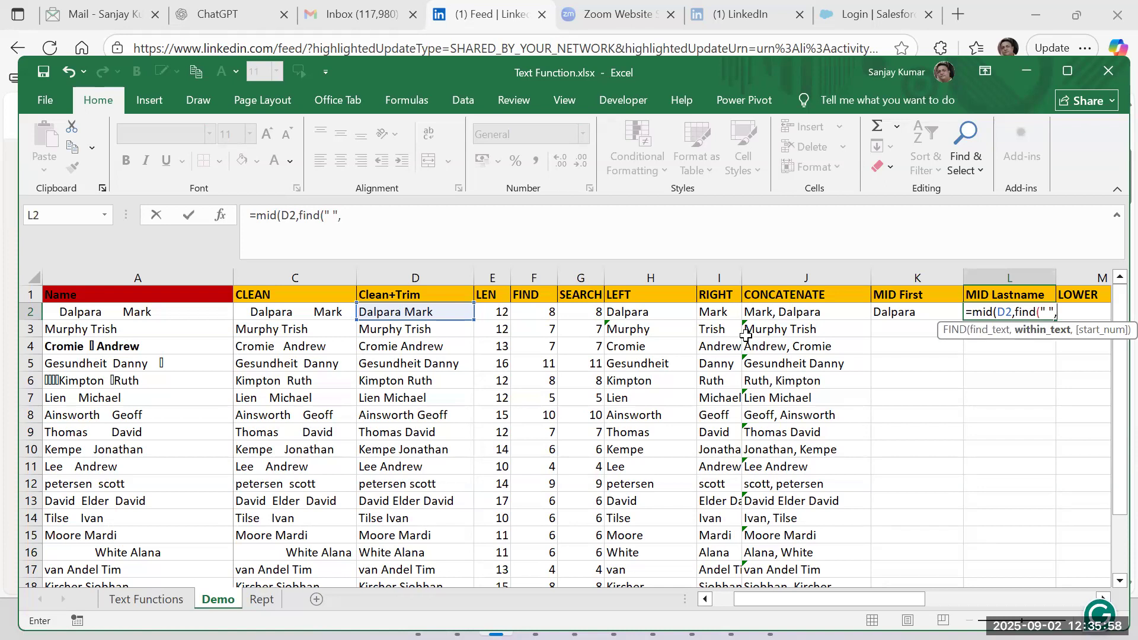
pyautogui.click(421, 312)
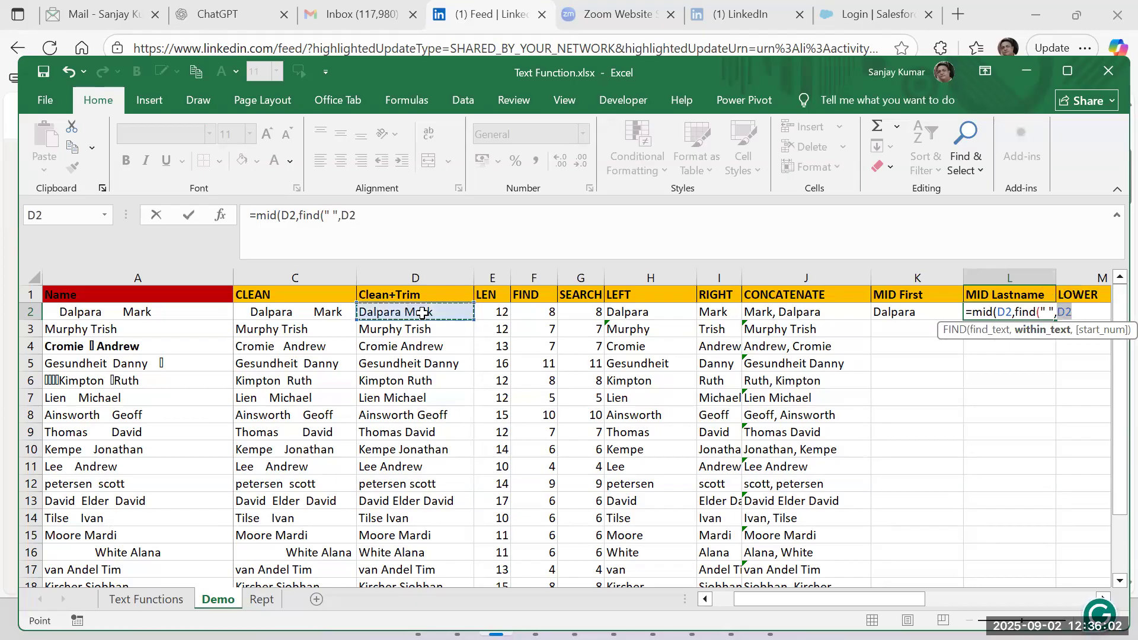
pyautogui.write(')')
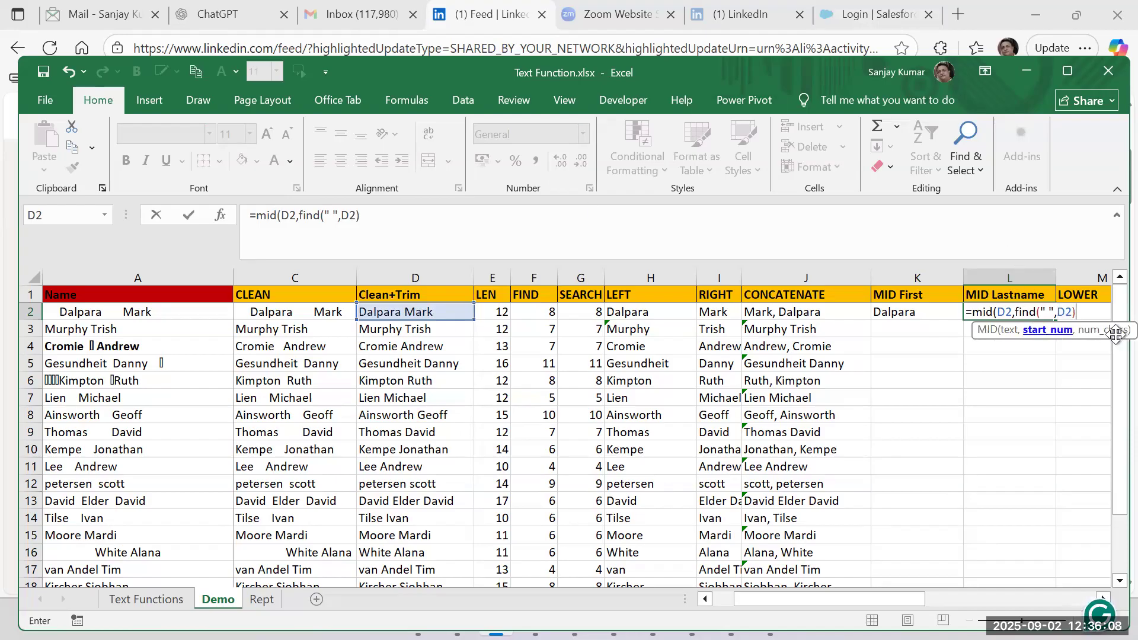
pyautogui.write(',')
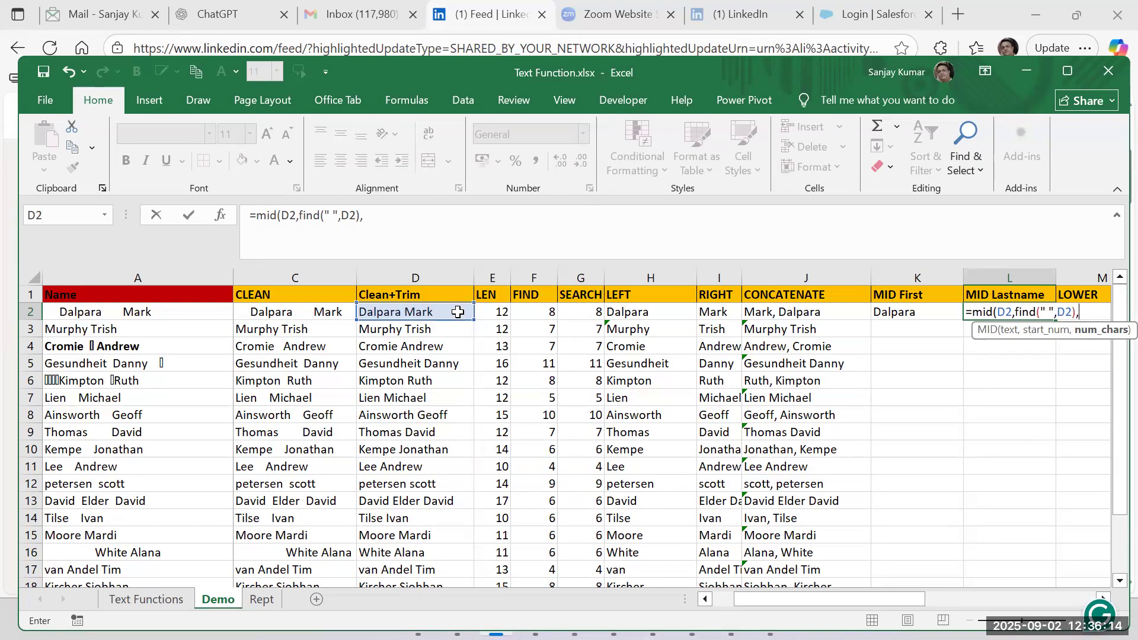
# Use LEN(D2) as the number of characters in L2's MID formula and commit it.
pyautogui.write('l')
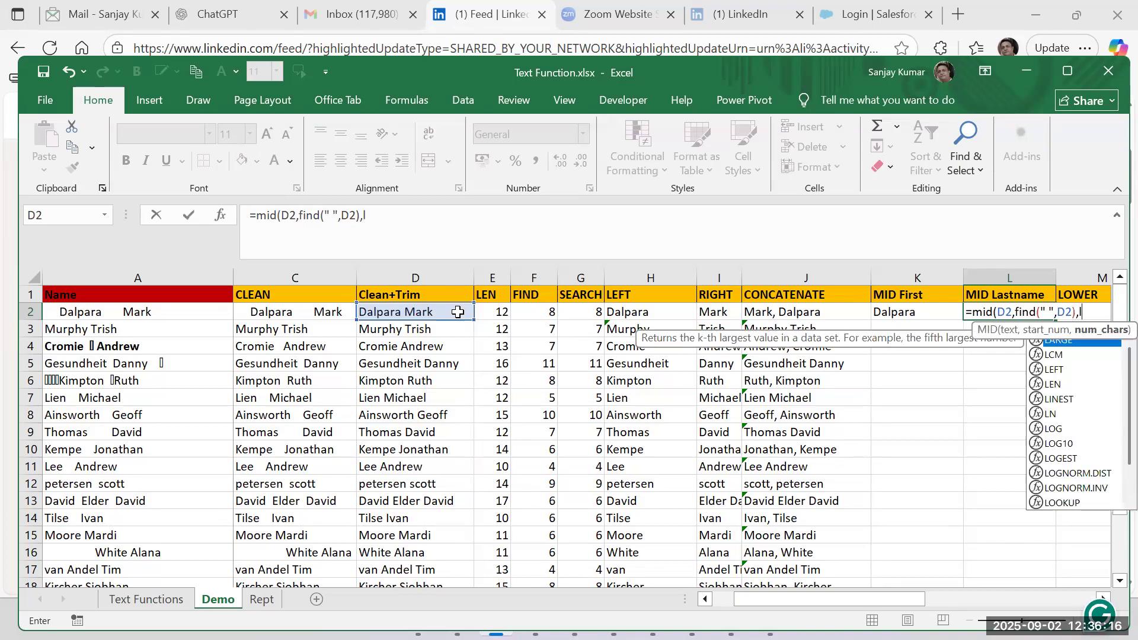
pyautogui.write('en(')
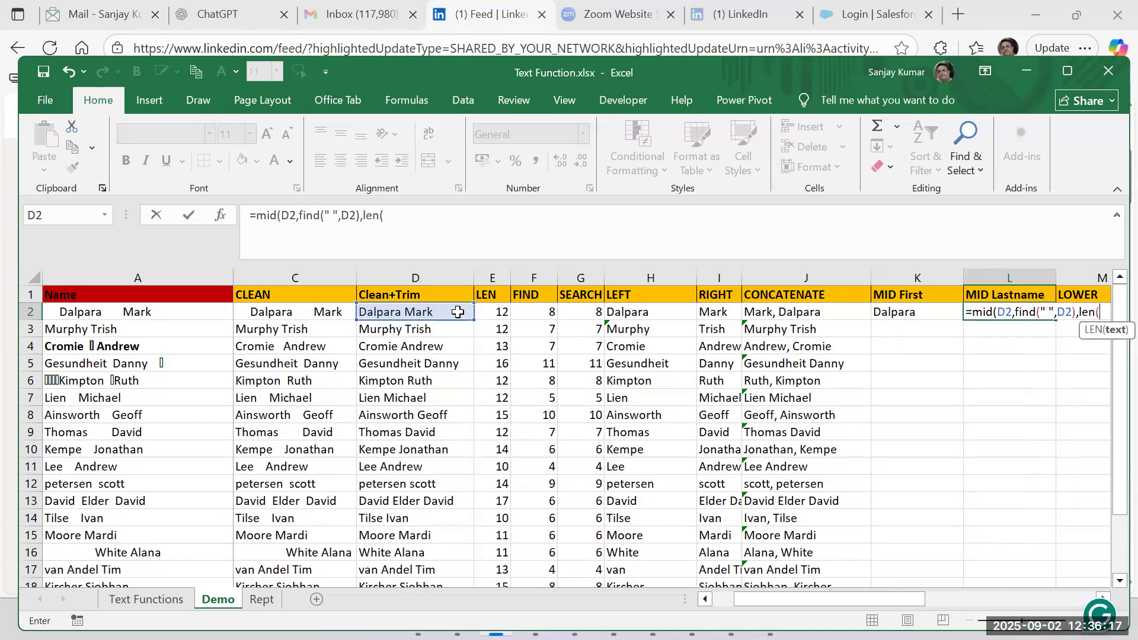
pyautogui.click(374, 317)
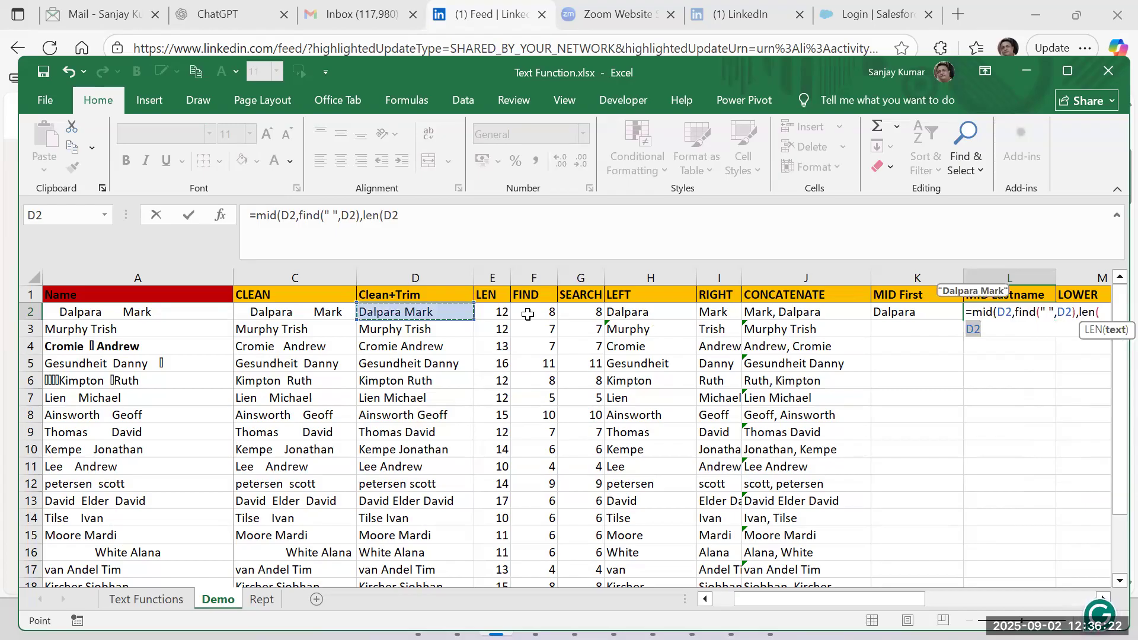
pyautogui.write('))')
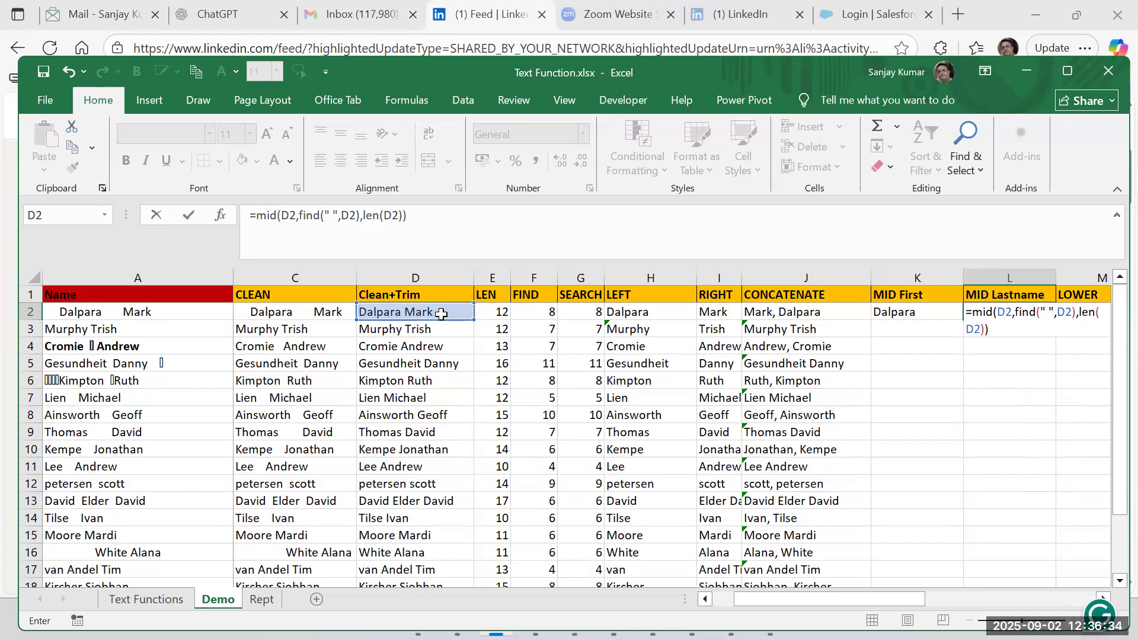
pyautogui.press('Return')
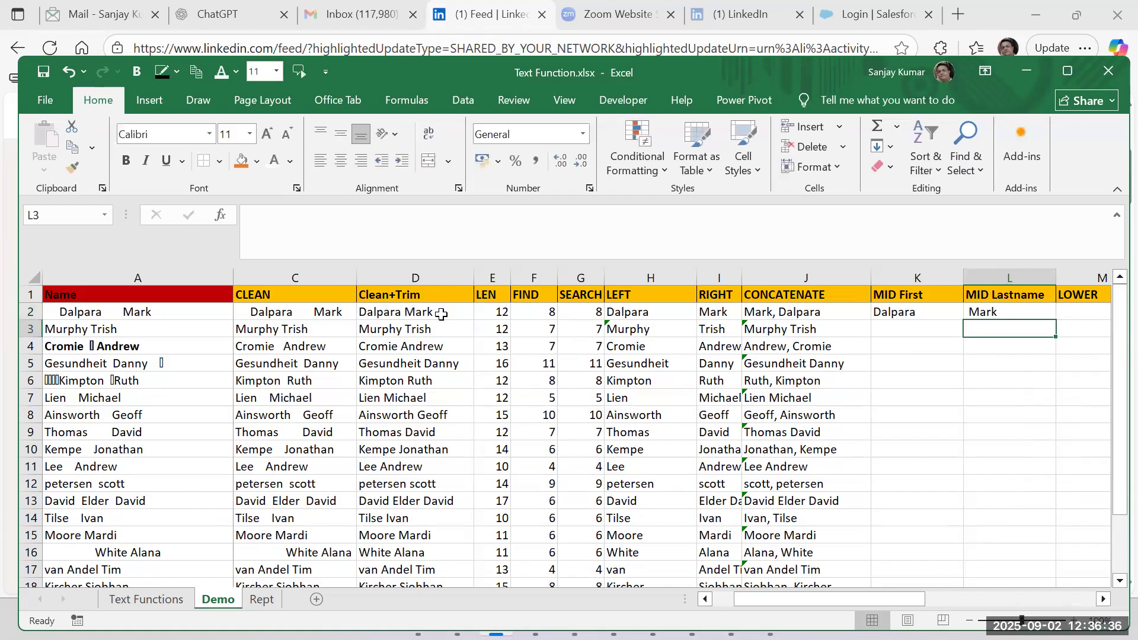
# Add +1 after the nested FIND in L2's MID formula so extraction starts past the space.
pyautogui.press('Up')
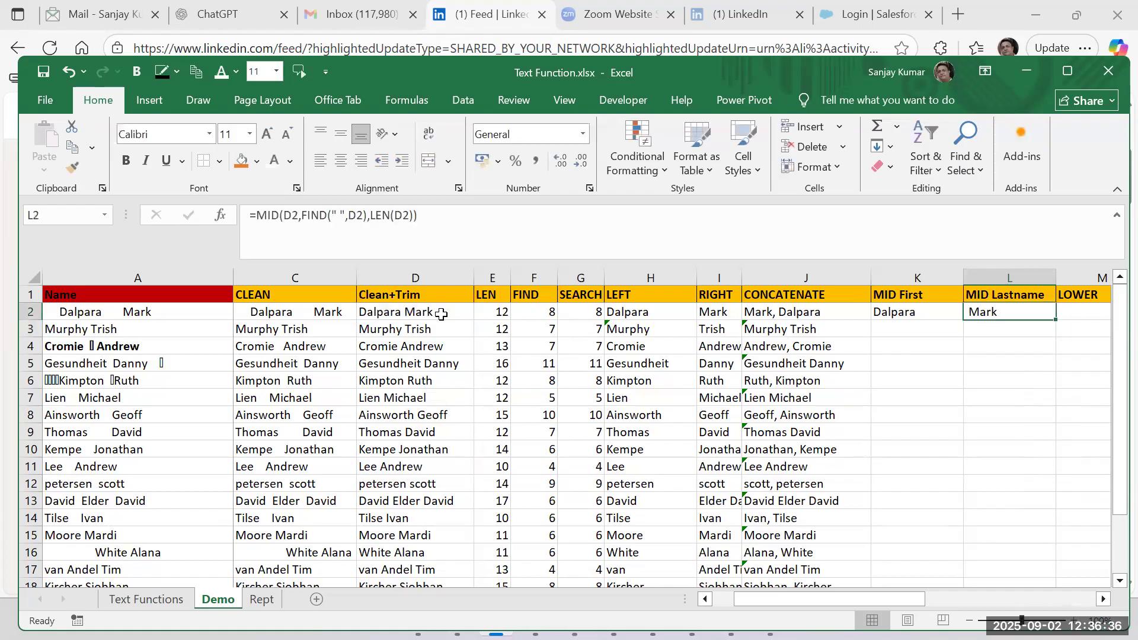
pyautogui.doubleClick(1024, 313)
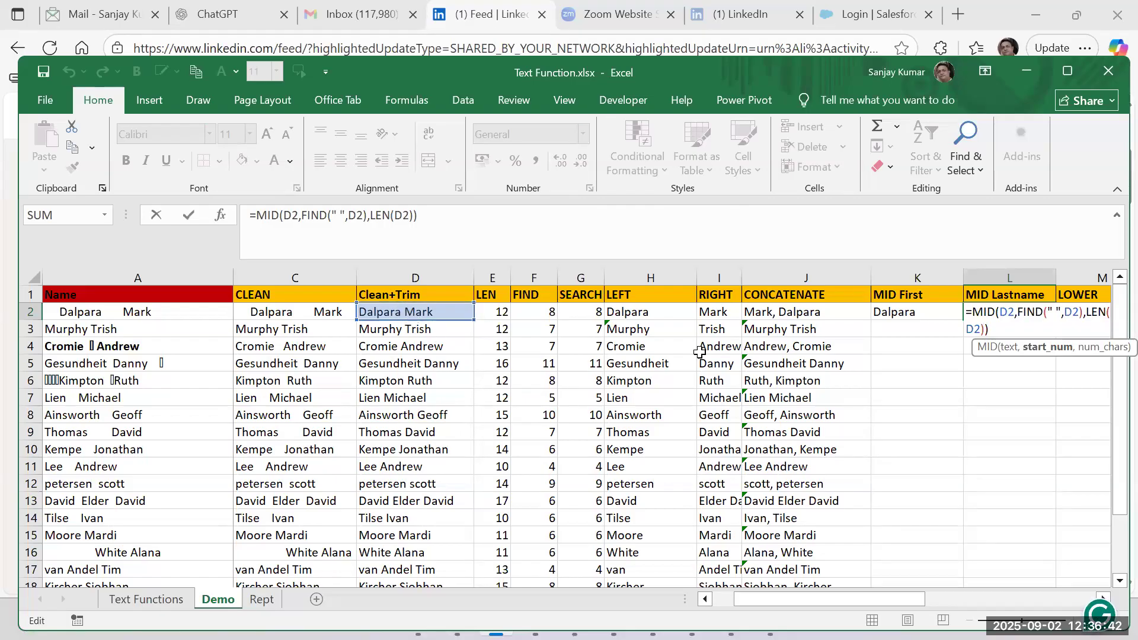
pyautogui.press('Right')
pyautogui.press('Right')
pyautogui.press('Right')
pyautogui.press('Right')
pyautogui.press('Right')
pyautogui.press('Right')
pyautogui.press('Right')
pyautogui.press('Right')
pyautogui.press('Right')
pyautogui.press('Right')
pyautogui.press('Right')
pyautogui.write('+1')
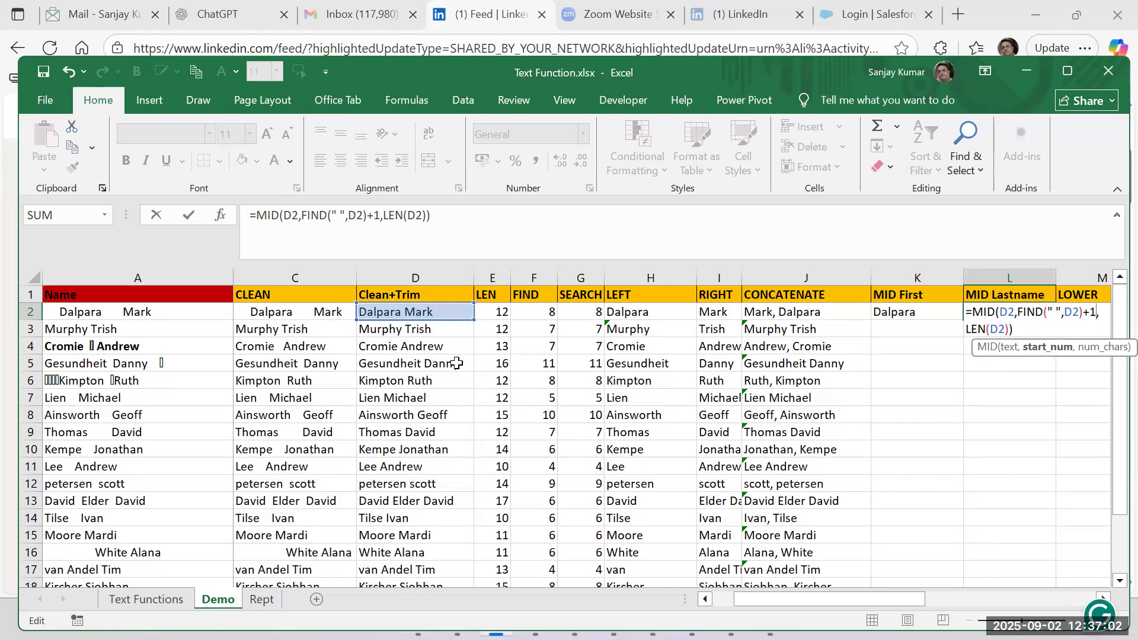
pyautogui.press('Return')
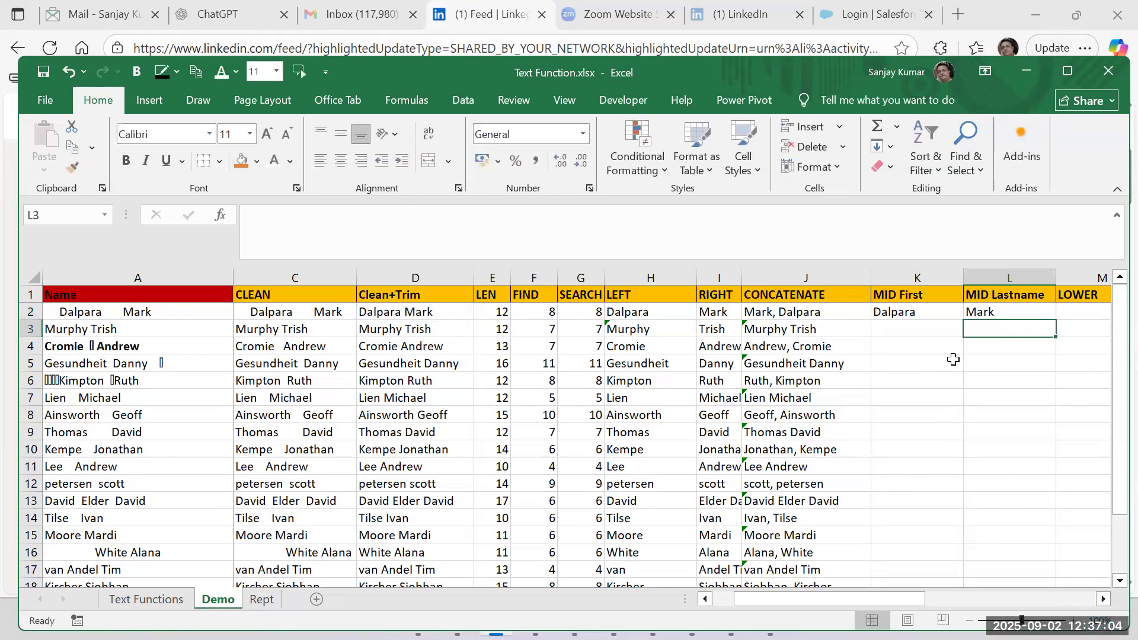
# Replace the LEN(D2) argument in L2's MID formula with 255.
pyautogui.doubleClick(993, 314)
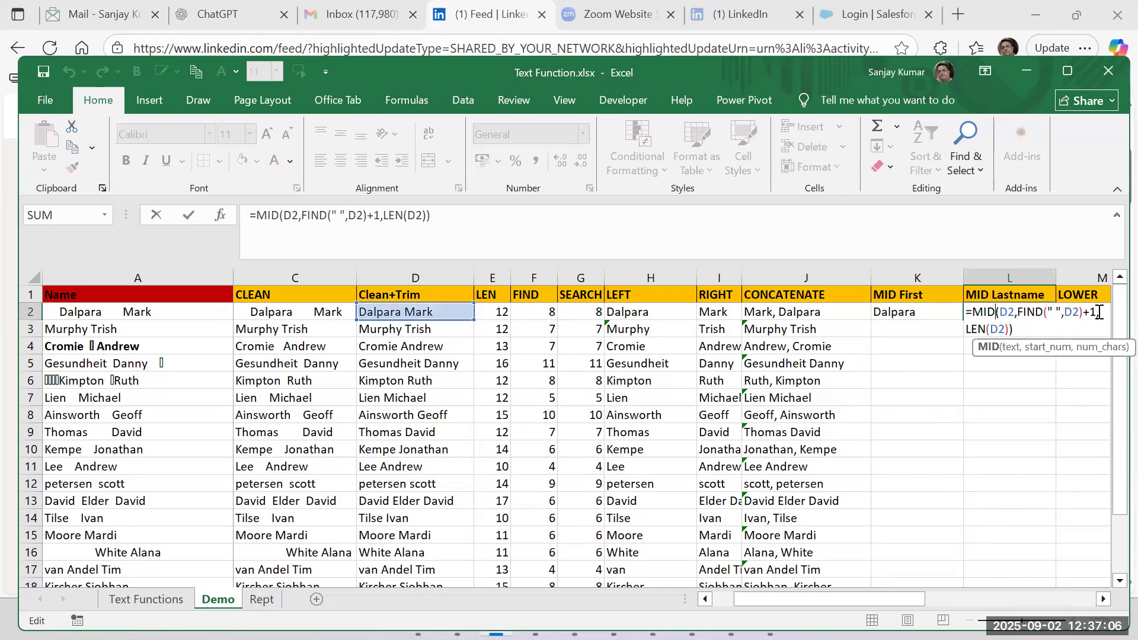
pyautogui.moveTo(1009, 329); pyautogui.dragTo(966, 330)
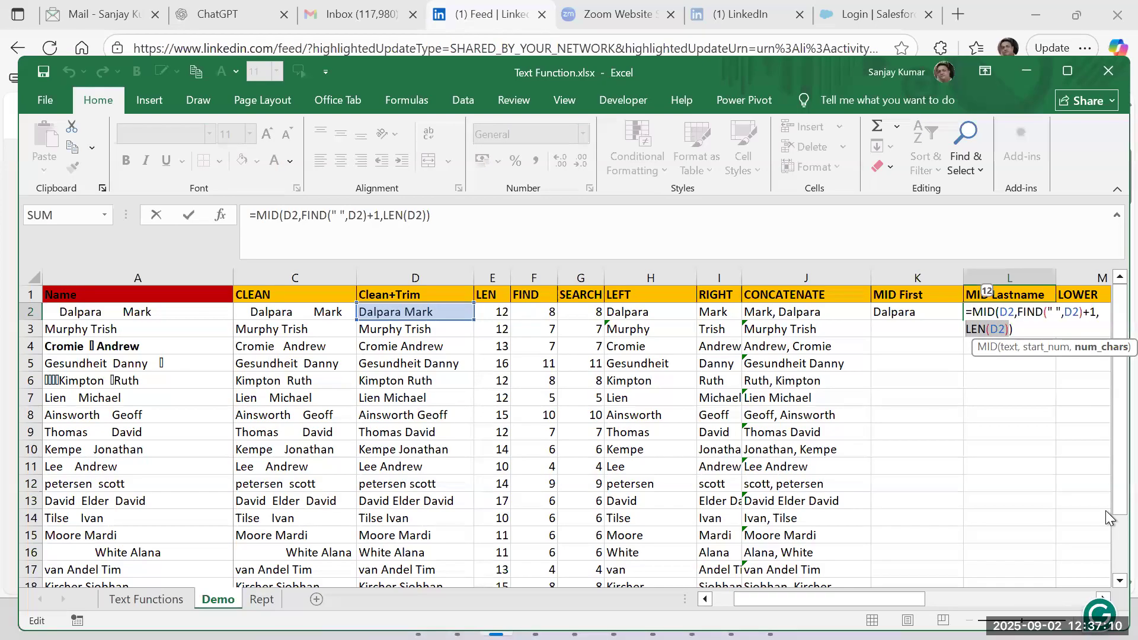
pyautogui.write('2')
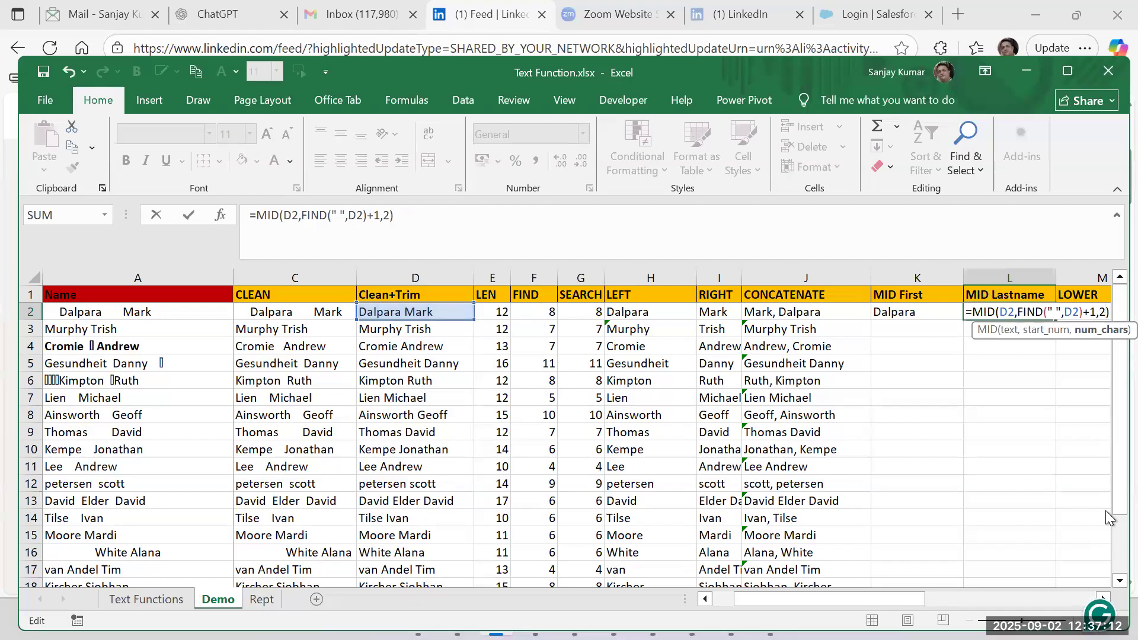
pyautogui.write('55')
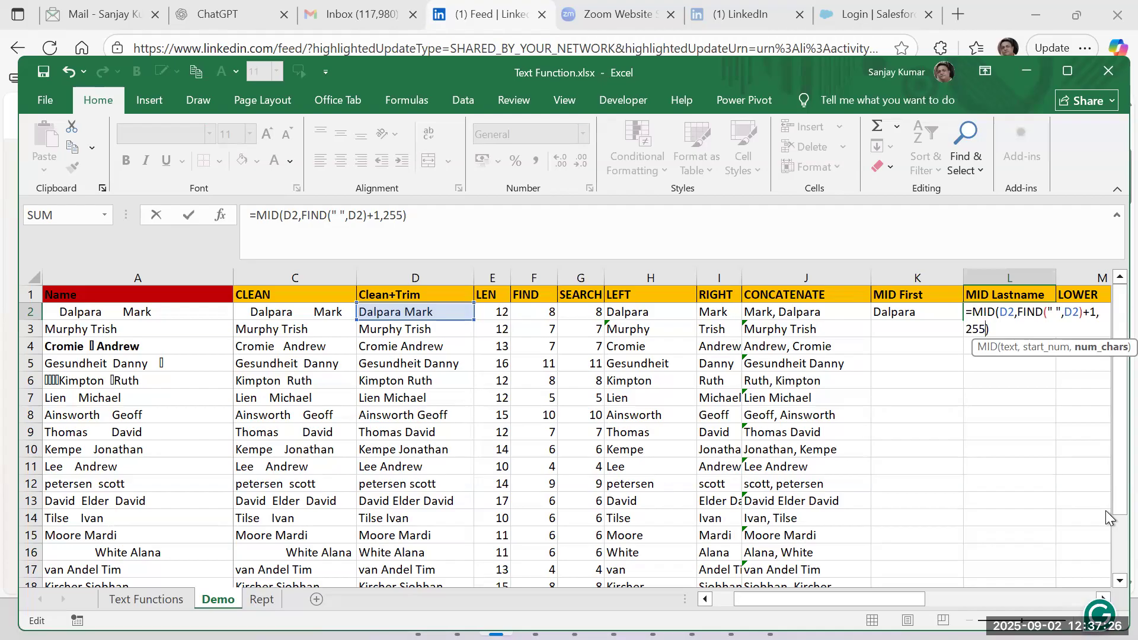
pyautogui.press('Return')
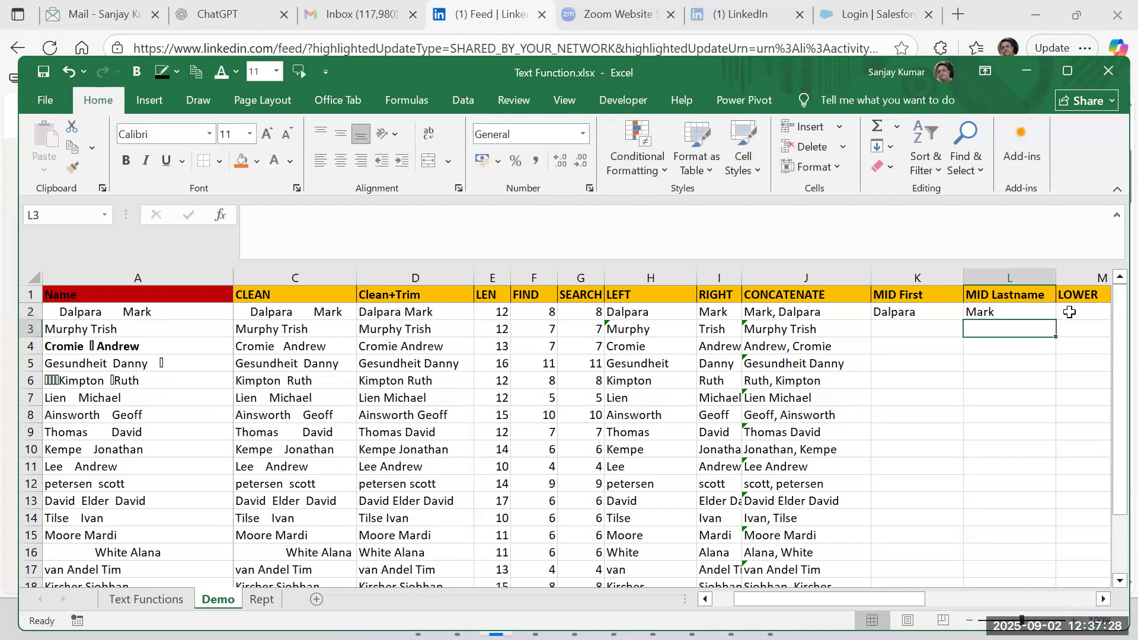
# Fill the MID formulas in K2:L2 down through the remaining name rows.
pyautogui.click(993, 308)
pyautogui.click(961, 309)
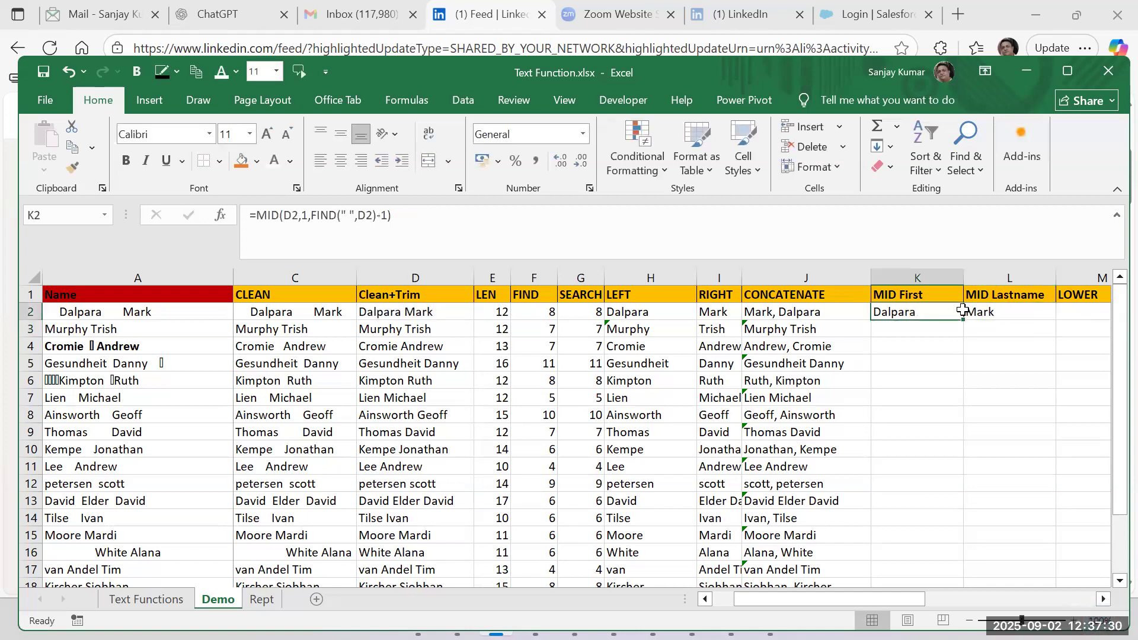
pyautogui.moveTo(962, 309); pyautogui.dragTo(1043, 313)
pyautogui.doubleClick(1056, 320)
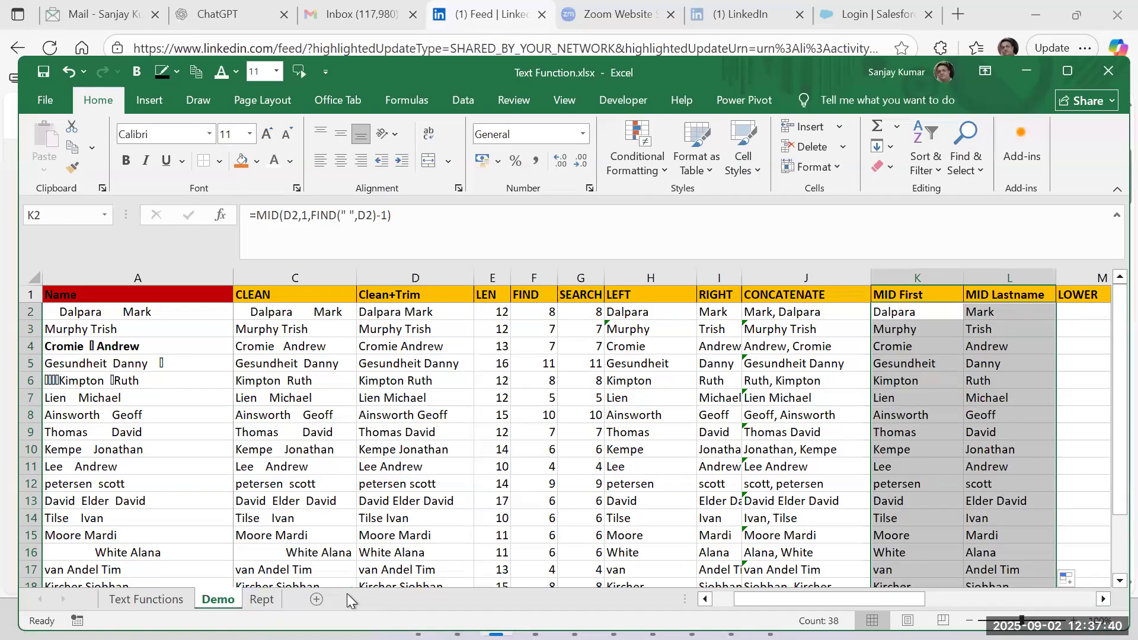
# Create a new blank workbook and enter "Name: " followed by a person's first name in B2.
pyautogui.hotkey('ctrl', 'n')
pyautogui.click(135, 312)
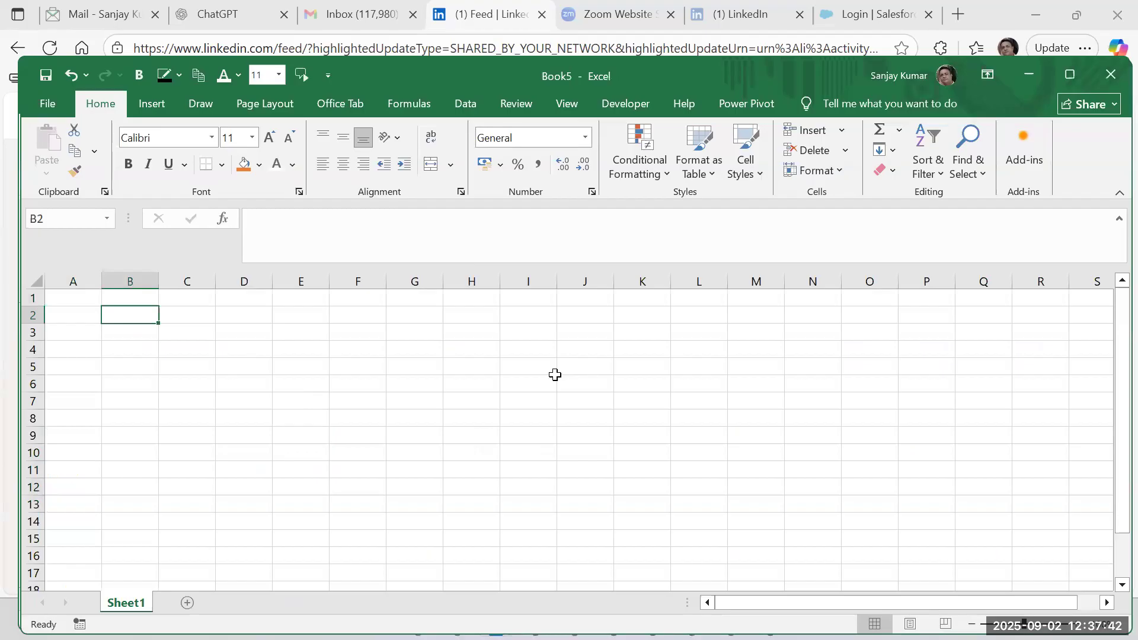
pyautogui.write('Name: sanjay')
pyautogui.press('Return')
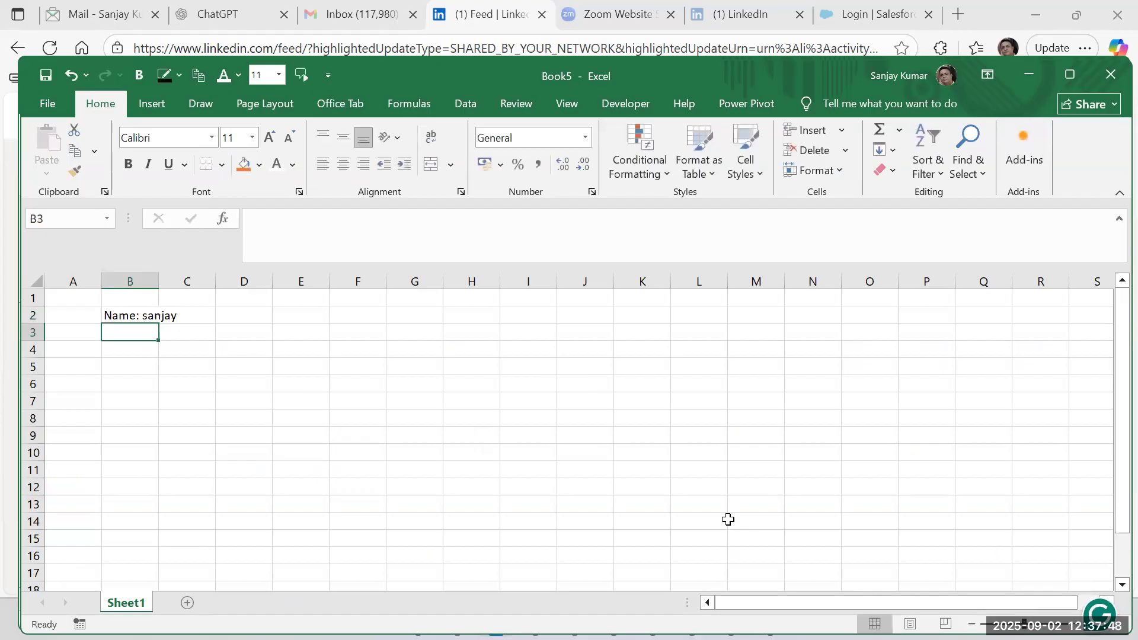
# Autofit column B to the name entry in B2.
pyautogui.press('Up')
pyautogui.press('Right')
pyautogui.press('Left')
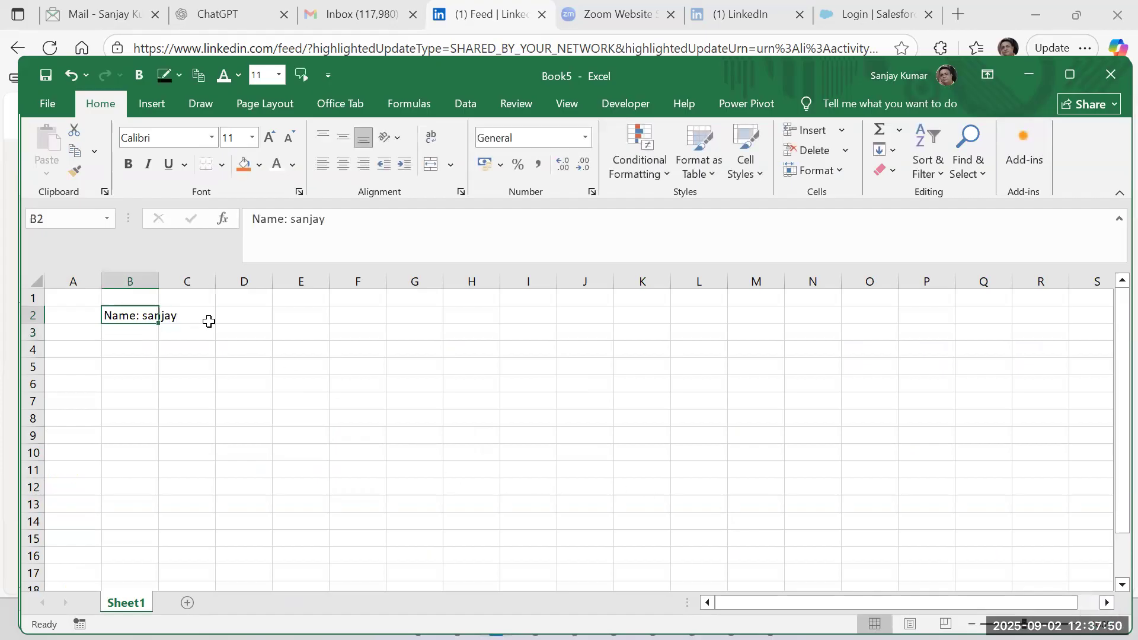
pyautogui.doubleClick(162, 288)
# Enter "Address: " followed by a sample postal address in B3 and widen column B to fit it.
pyautogui.press('Down')
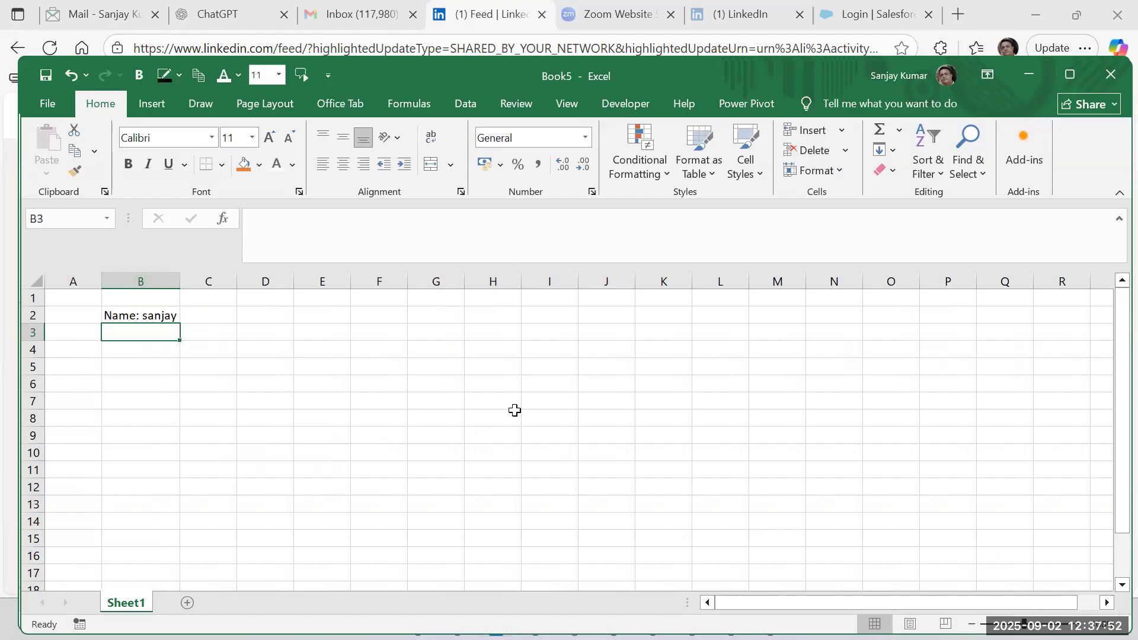
pyautogui.write('Address: ')
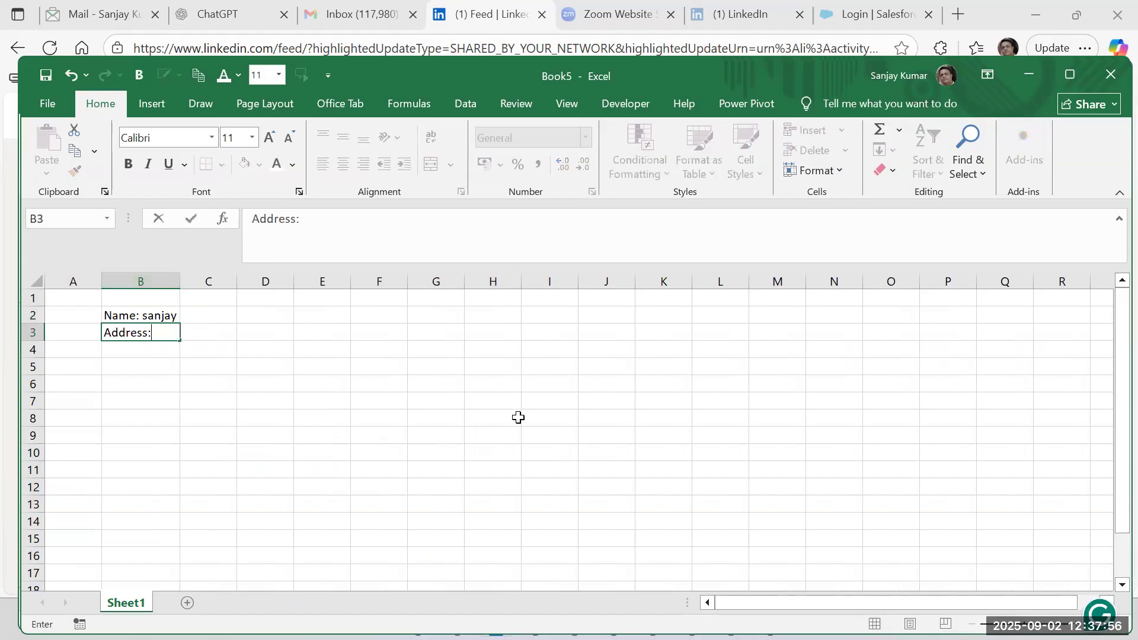
pyautogui.press('Return')
pyautogui.moveTo(178, 273); pyautogui.dragTo(327, 277)
# Start a MID formula in D2 with B2 as the text.
pyautogui.click(405, 316)
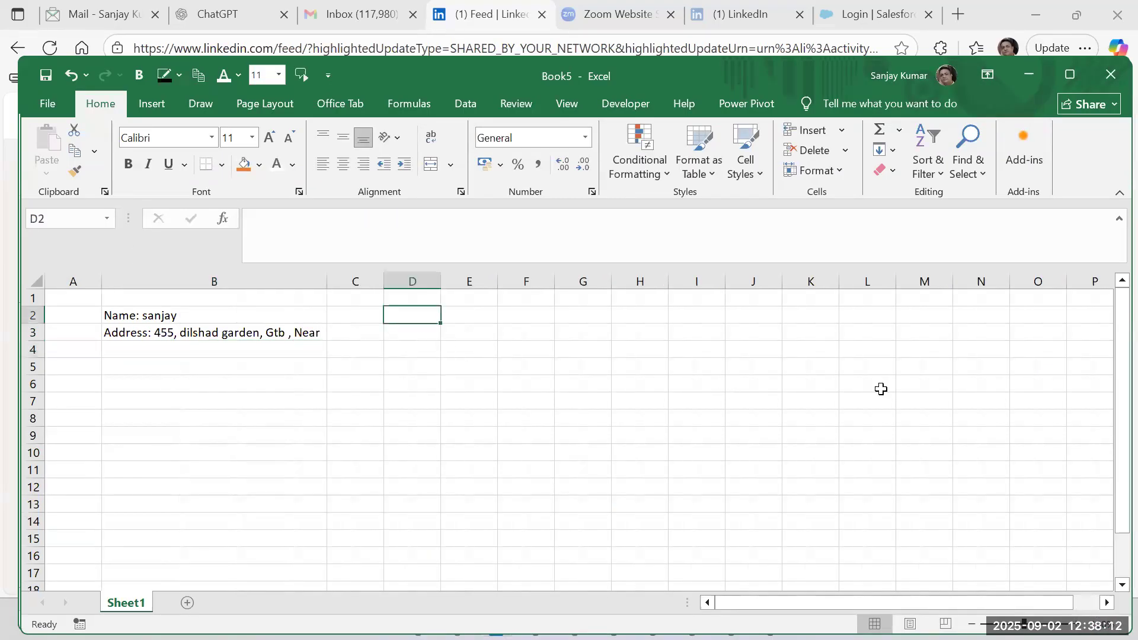
pyautogui.write('=mid')
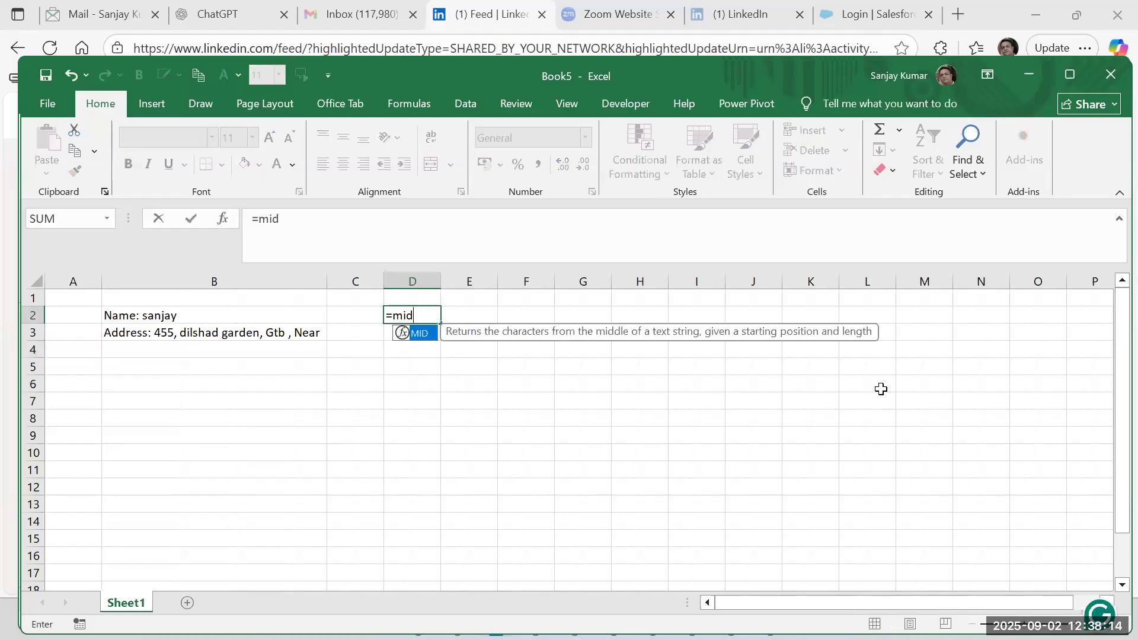
pyautogui.write('(')
pyautogui.press('Left')
pyautogui.press('Left')
pyautogui.write(',')
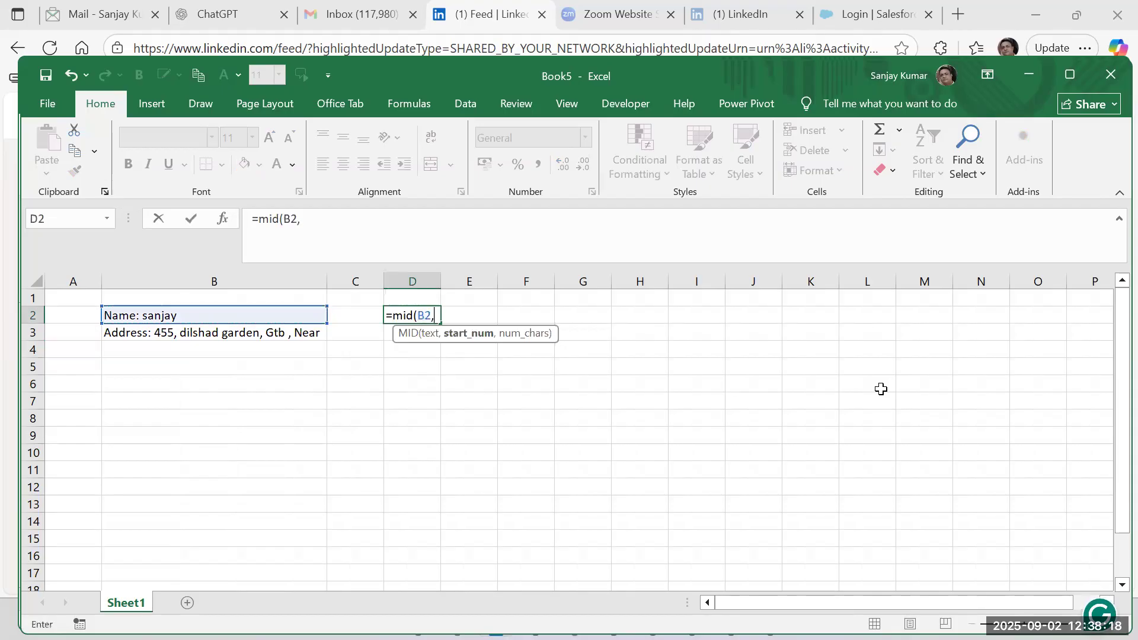
pyautogui.write('find(')
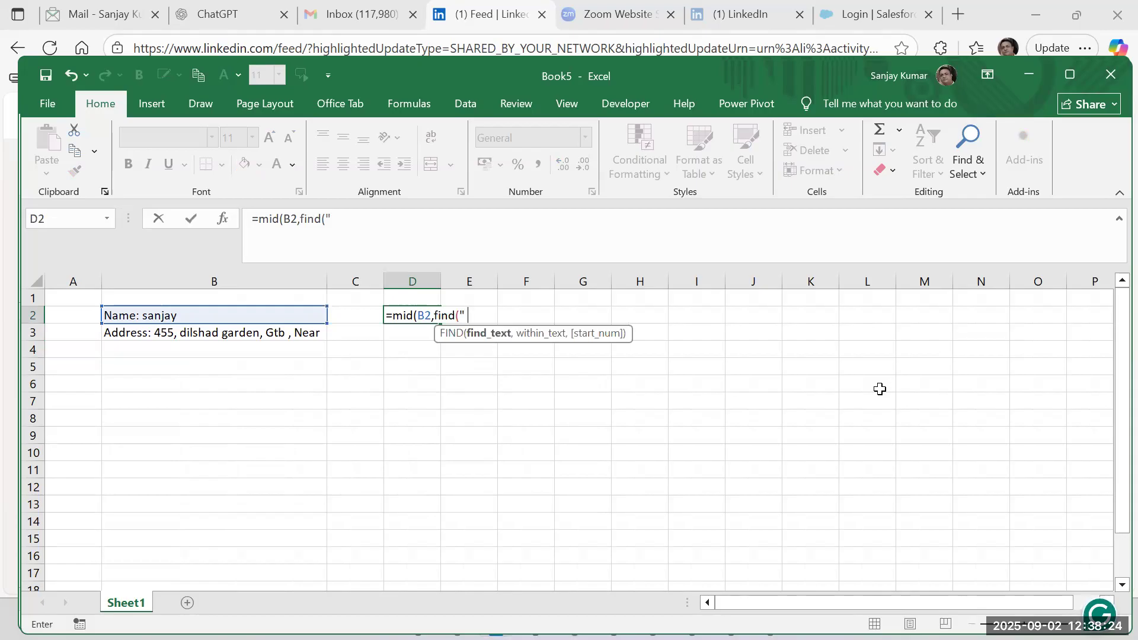
pyautogui.write('" ",')
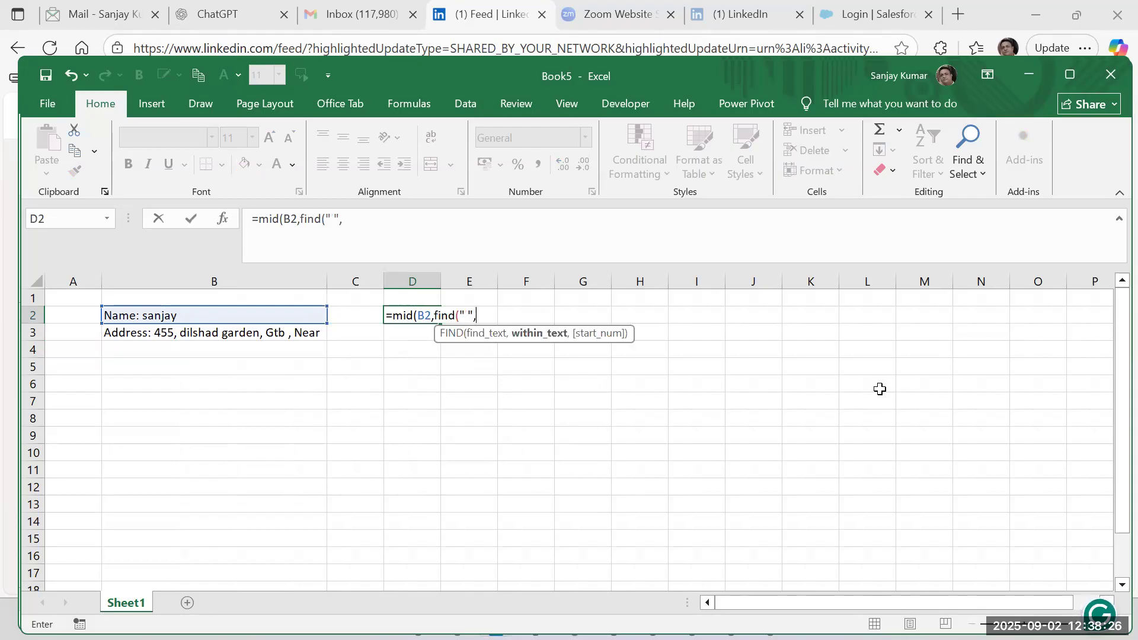
# Complete the D2 formula as =MID(B2,FIND(" ",B2)+1,255) and copy it down to D3.
pyautogui.click(301, 314)
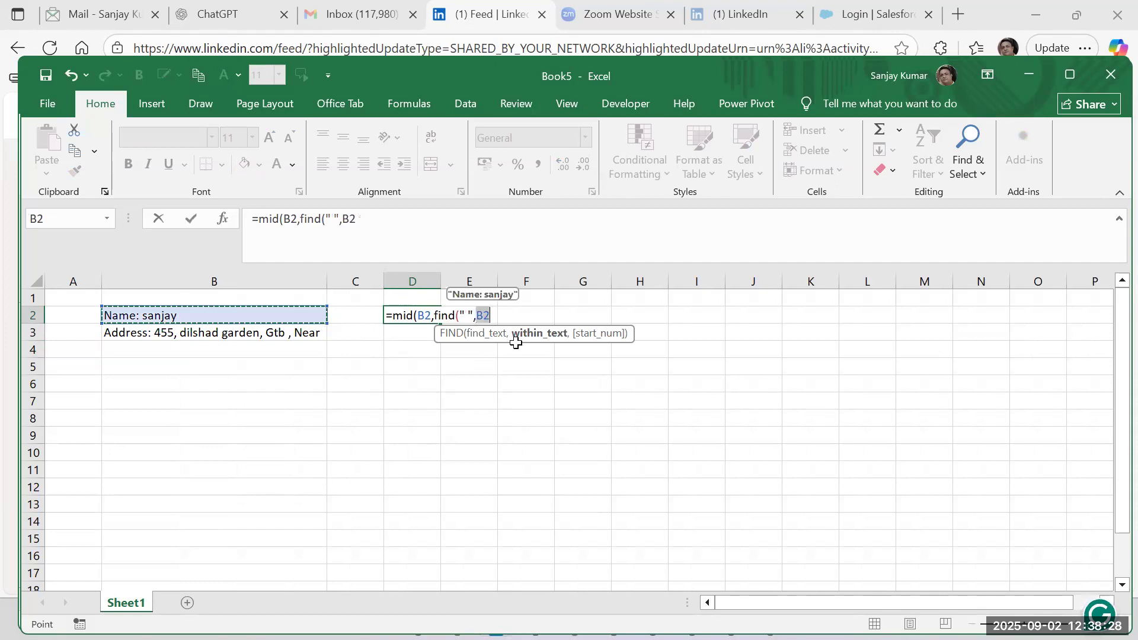
pyautogui.write(')+1,255')
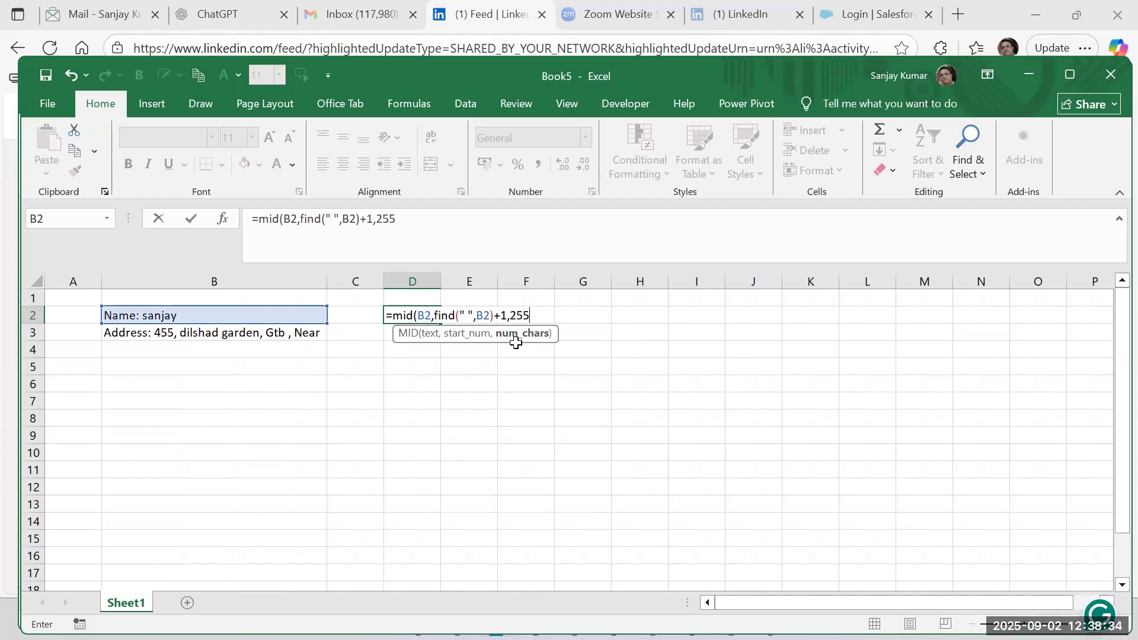
pyautogui.write(')')
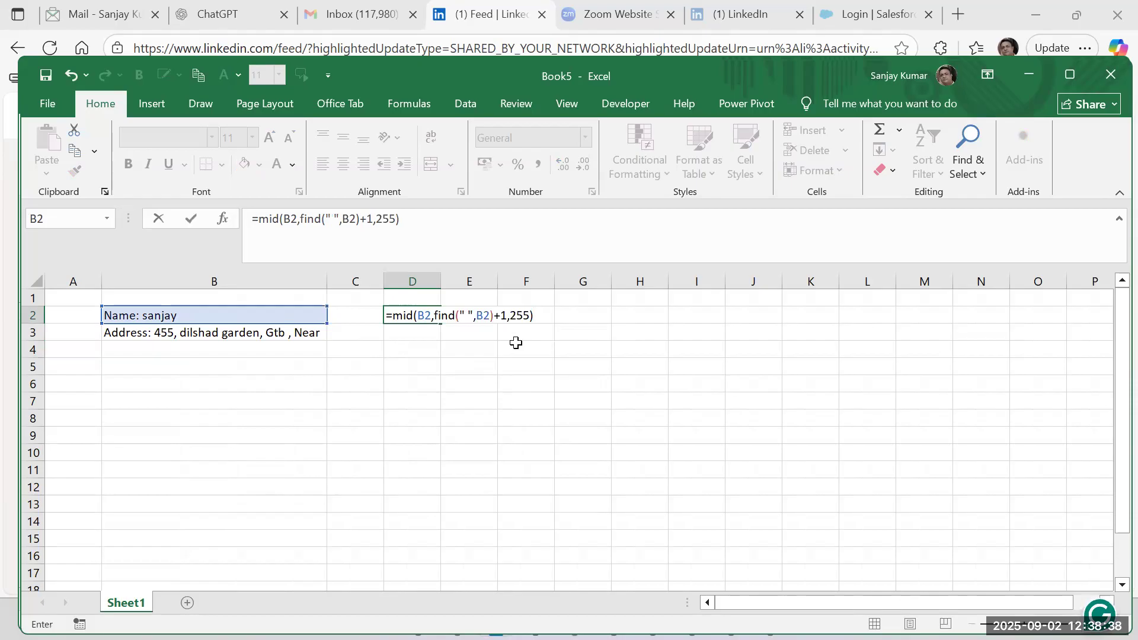
pyautogui.press('Return')
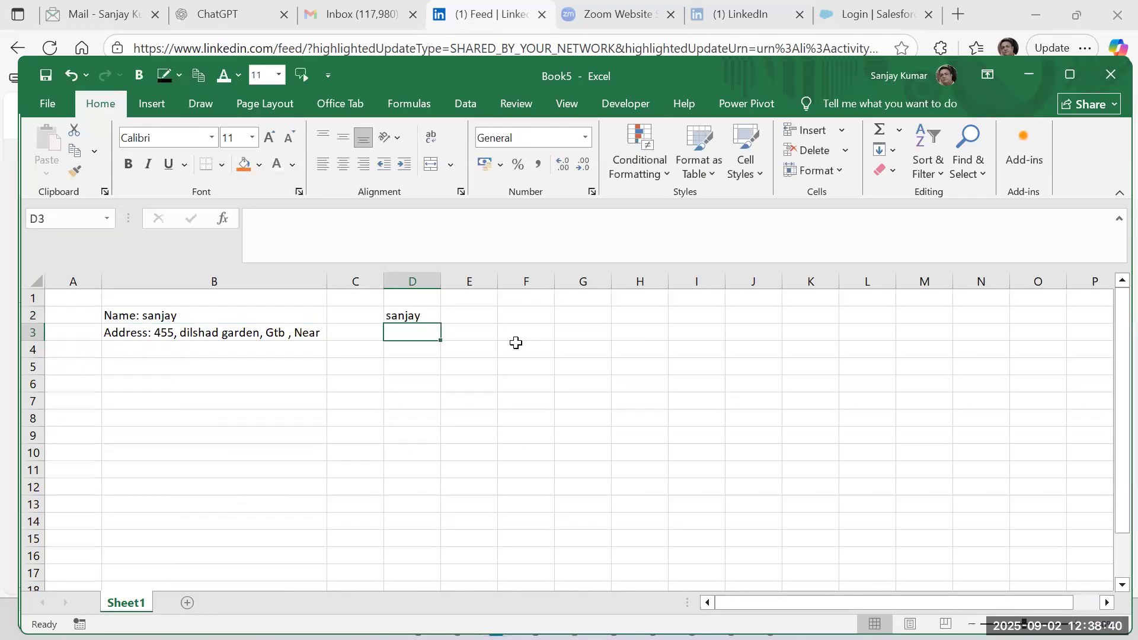
pyautogui.hotkey('ctrl', 'd')
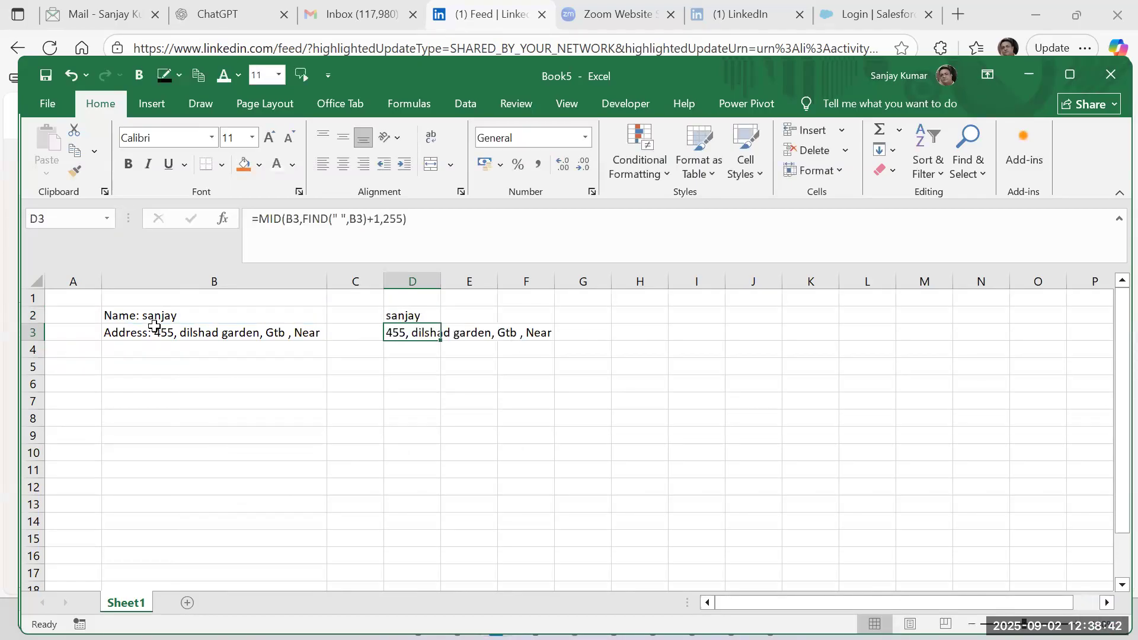
# Remove the +1 from the start_num argument of the MID formula in D2.
pyautogui.doubleClick(415, 314)
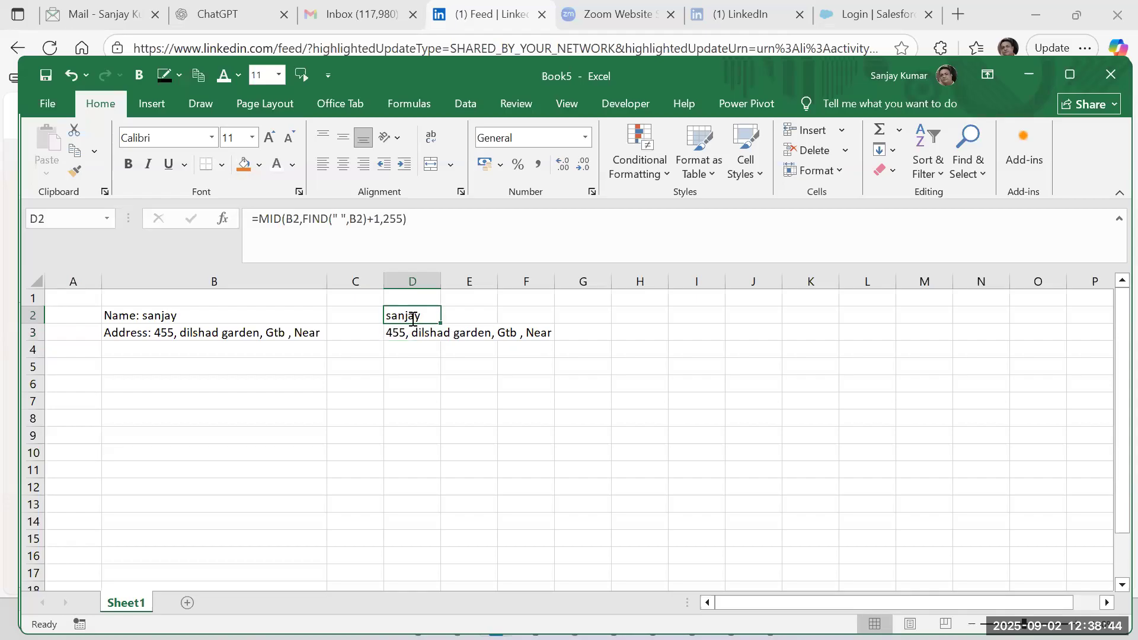
pyautogui.click(510, 315)
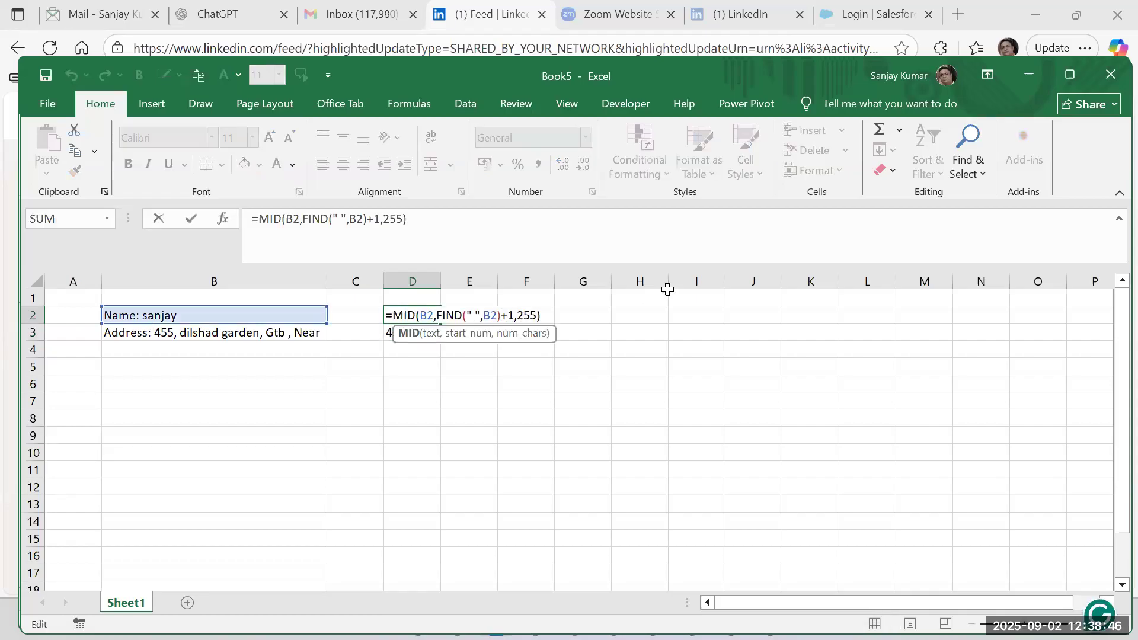
pyautogui.press('BackSpace')
# Wrap the D2 formula in TRIM so it reads =TRIM(MID(B2,FIND(" ",B2),255)), then select D2:D3.
pyautogui.press('BackSpace')
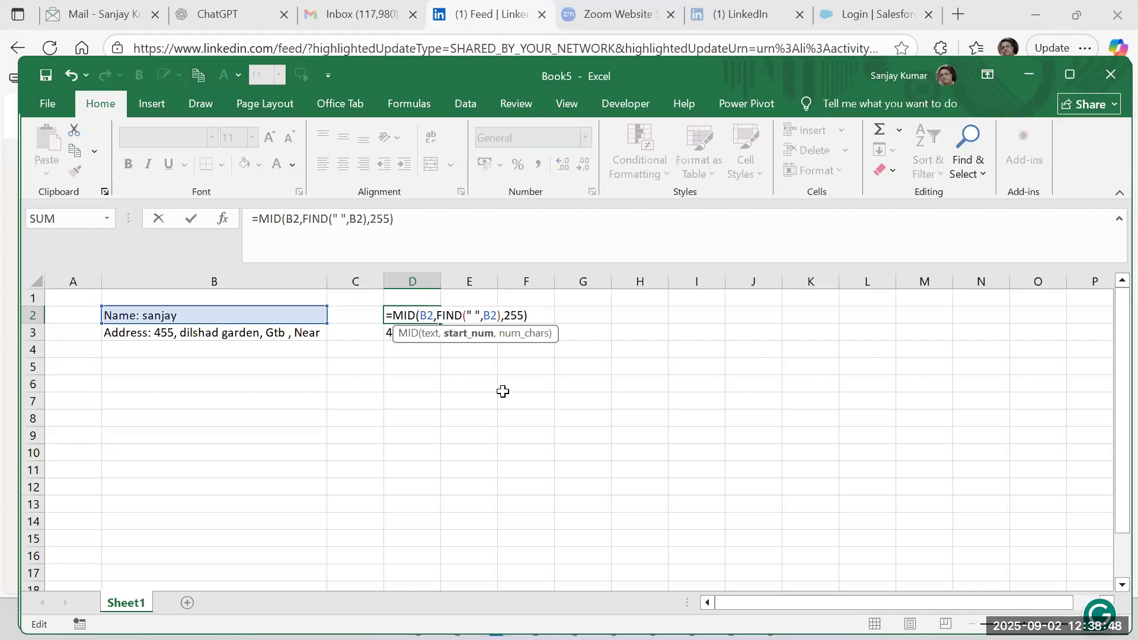
pyautogui.click(396, 315)
pyautogui.write('trim')
pyautogui.press('BackSpace')
pyautogui.press('BackSpace')
pyautogui.press('BackSpace')
pyautogui.write('rim')
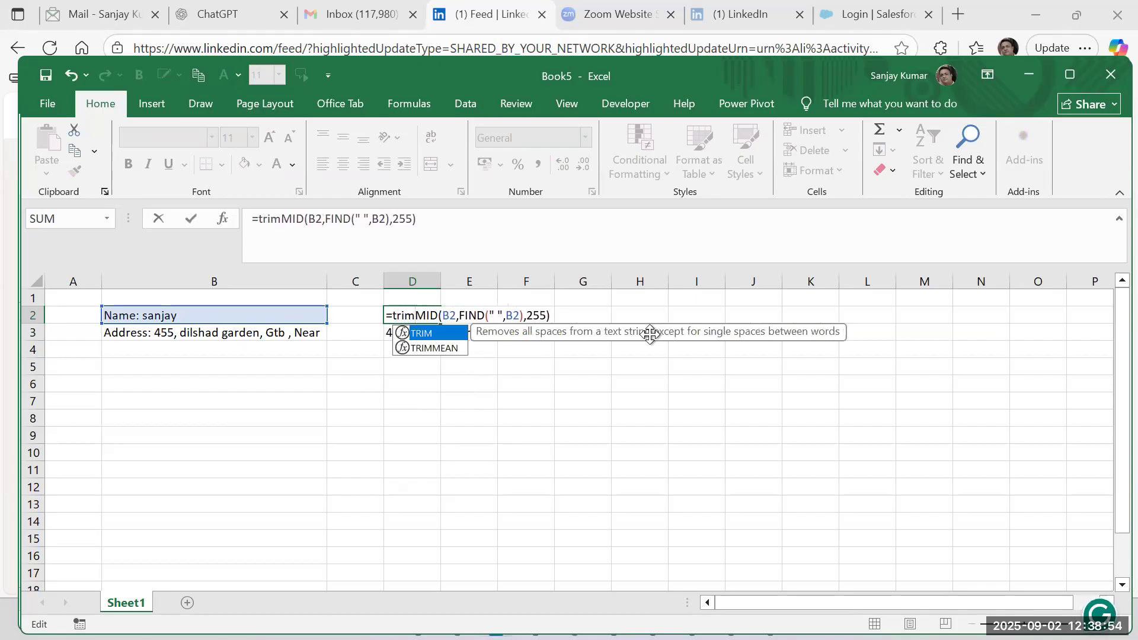
pyautogui.write('(')
pyautogui.press('End')
pyautogui.write(')')
pyautogui.press('Return')
pyautogui.press('Up')
pyautogui.hotkey('shift', 'Down')
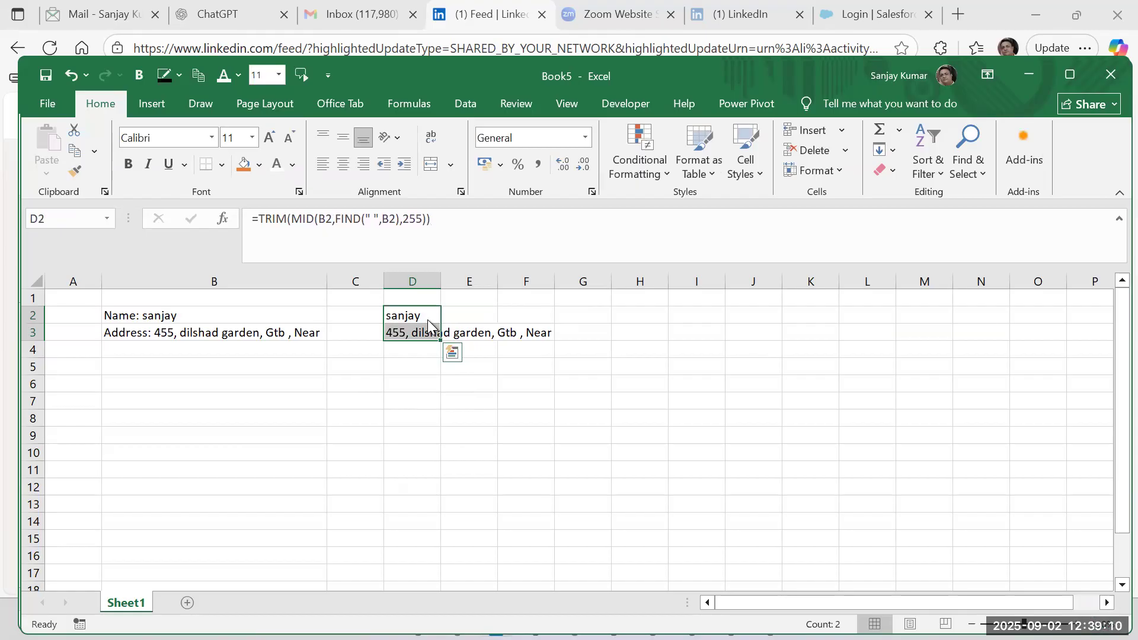
# Compare the labelled source text in B2:B3 with the extracted text in D2:D3.
pyautogui.click(172, 332)
pyautogui.moveTo(159, 312); pyautogui.dragTo(325, 345)
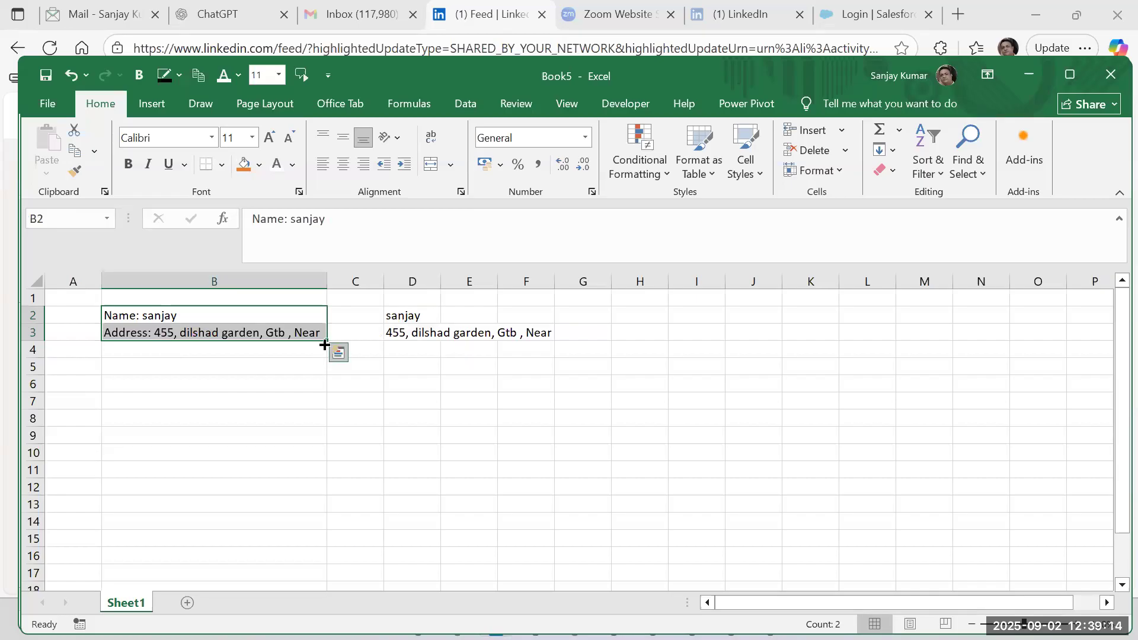
pyautogui.moveTo(414, 315); pyautogui.dragTo(421, 335)
# Switch to the Text Function.xlsx workbook and review the formulas in the MID Lastname and CONCATENATE columns.
pyautogui.hotkey('alt', 'Tab')
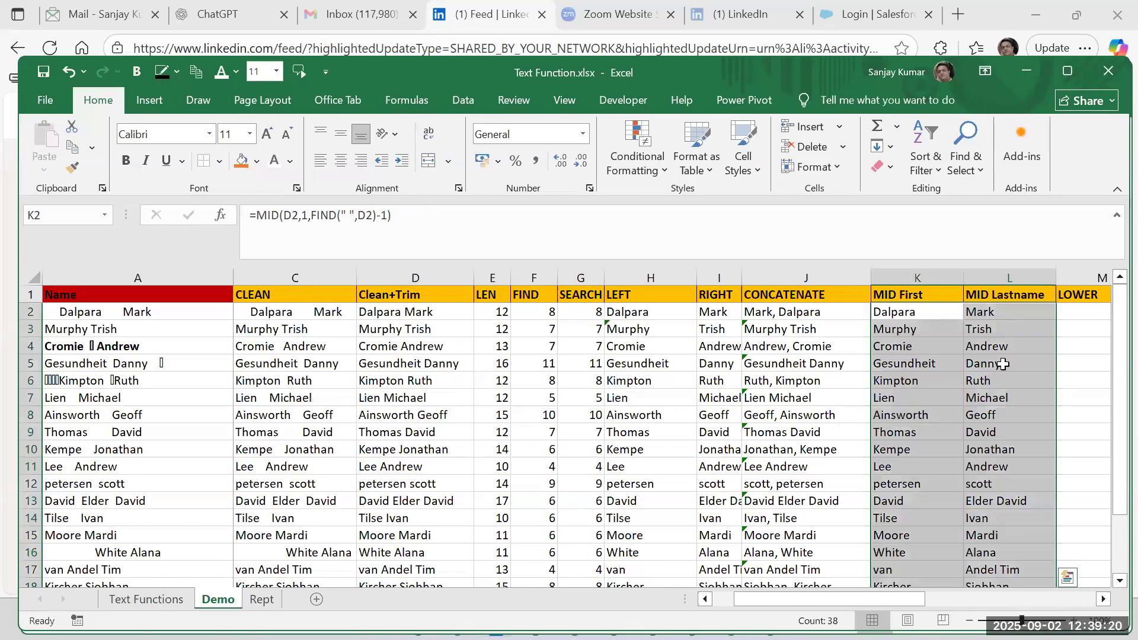
pyautogui.click(995, 315)
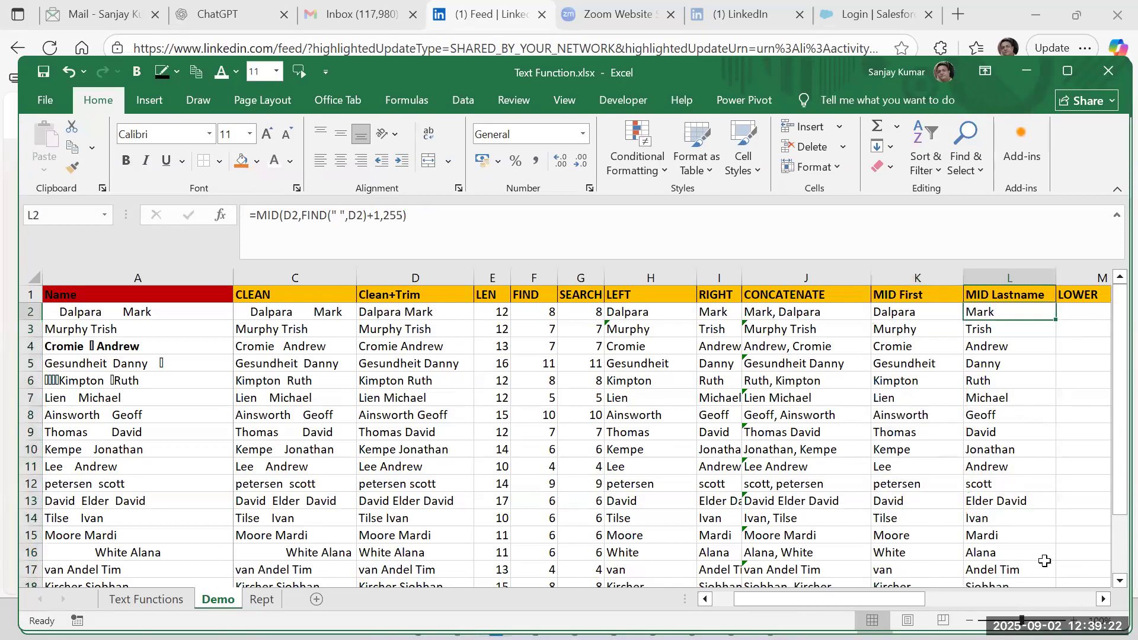
pyautogui.moveTo(882, 598); pyautogui.dragTo(931, 594)
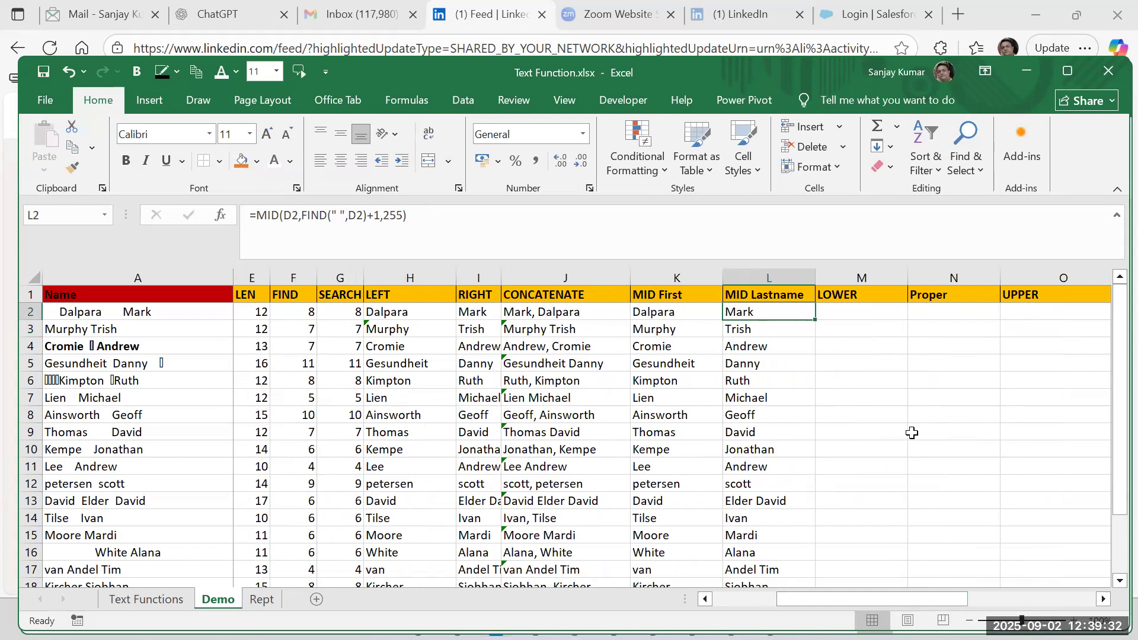
pyautogui.click(566, 484)
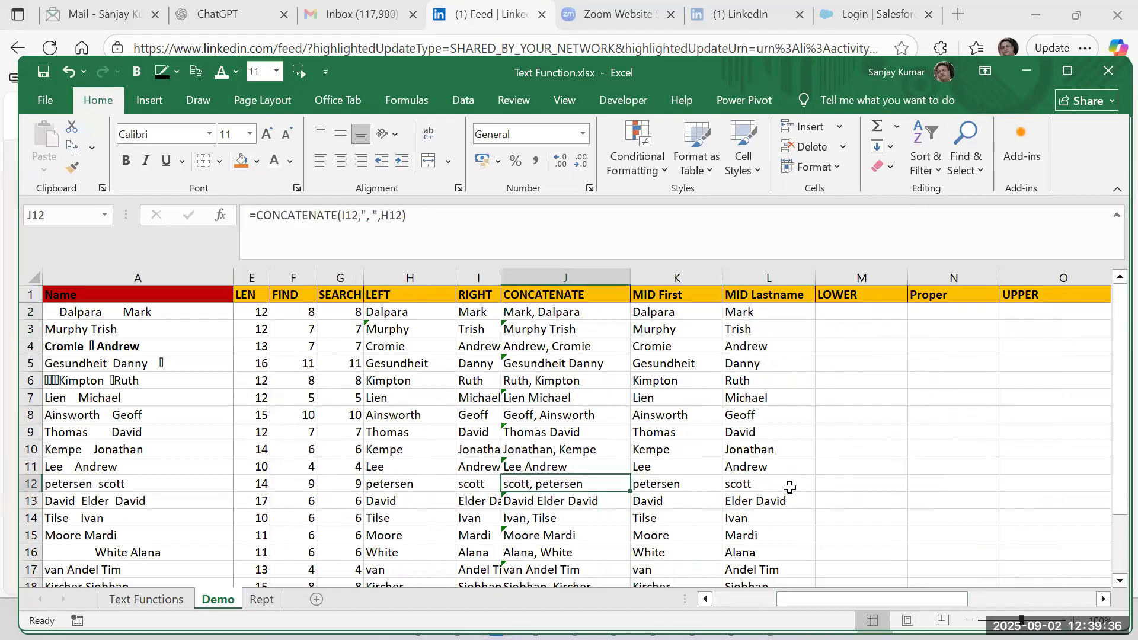
pyautogui.click(570, 468)
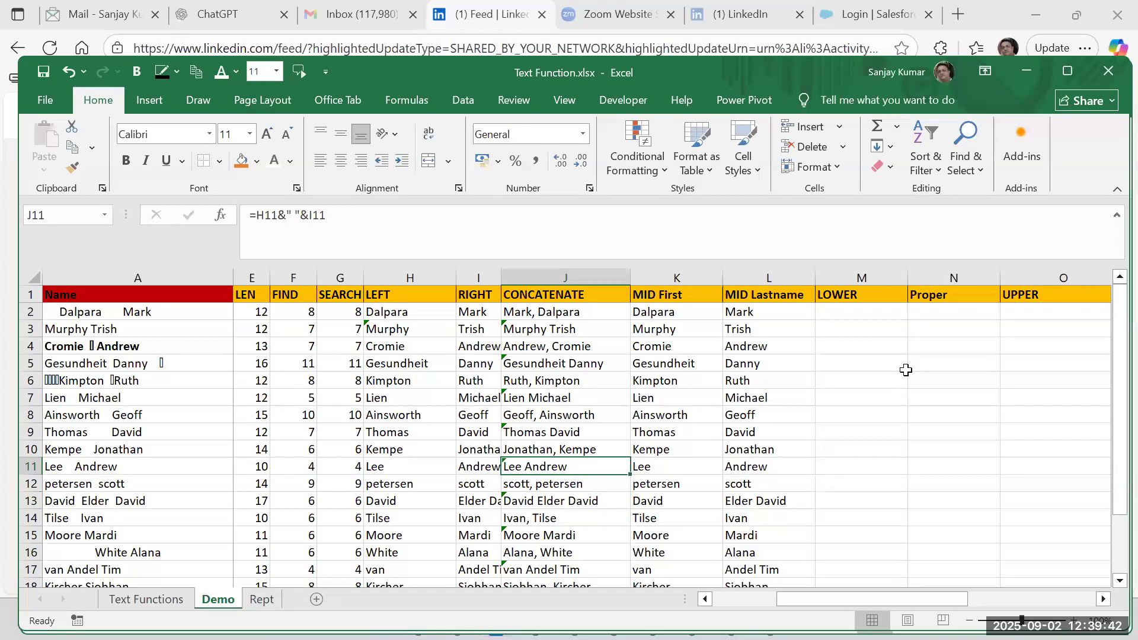
# Enter =LOWER(J2) in M2 under the LOWER header.
pyautogui.click(862, 312)
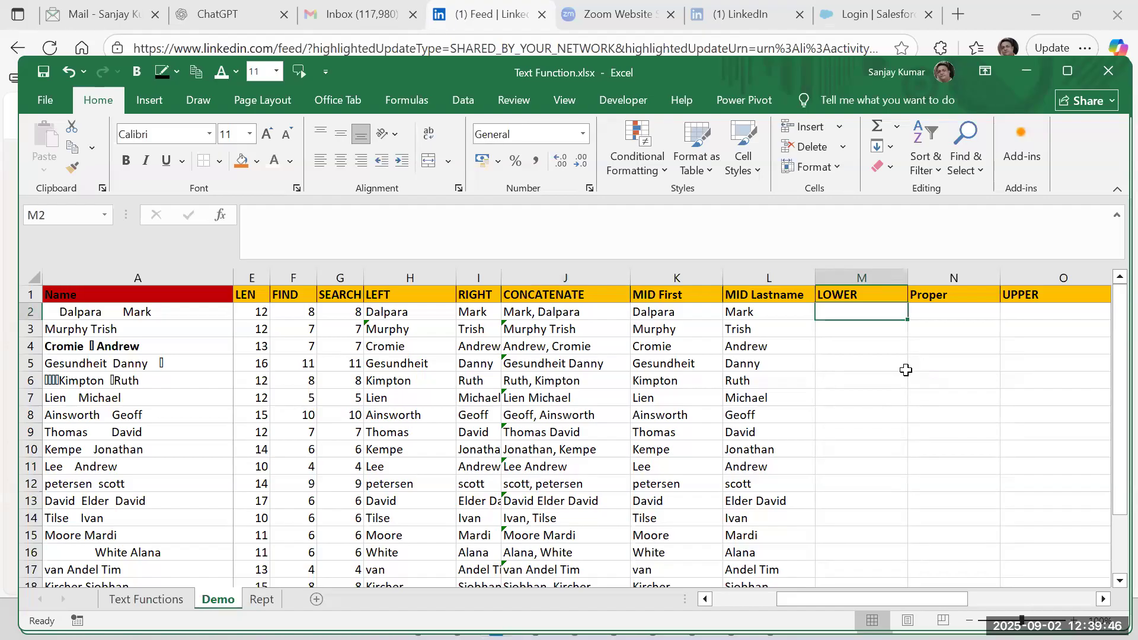
pyautogui.write('=')
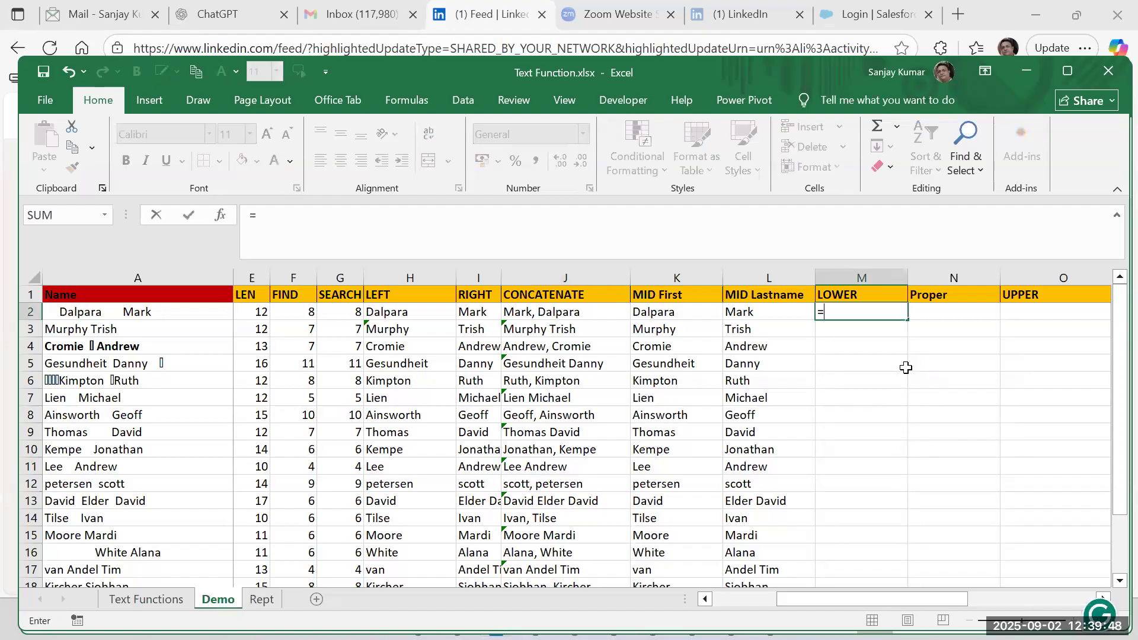
pyautogui.write('lower')
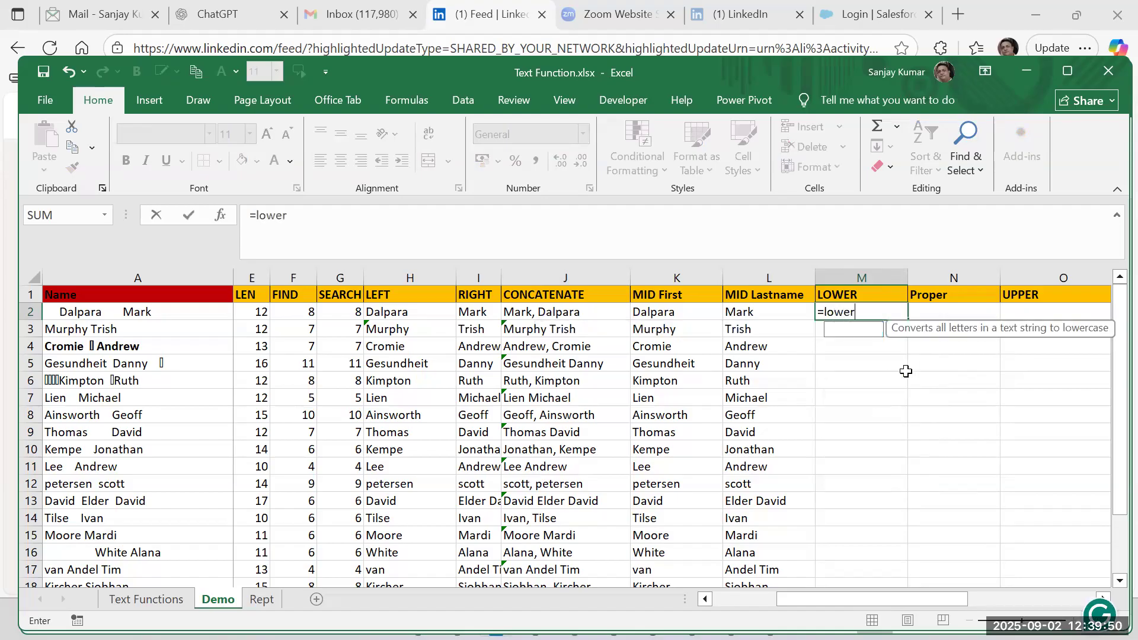
pyautogui.write('(')
pyautogui.click(537, 312)
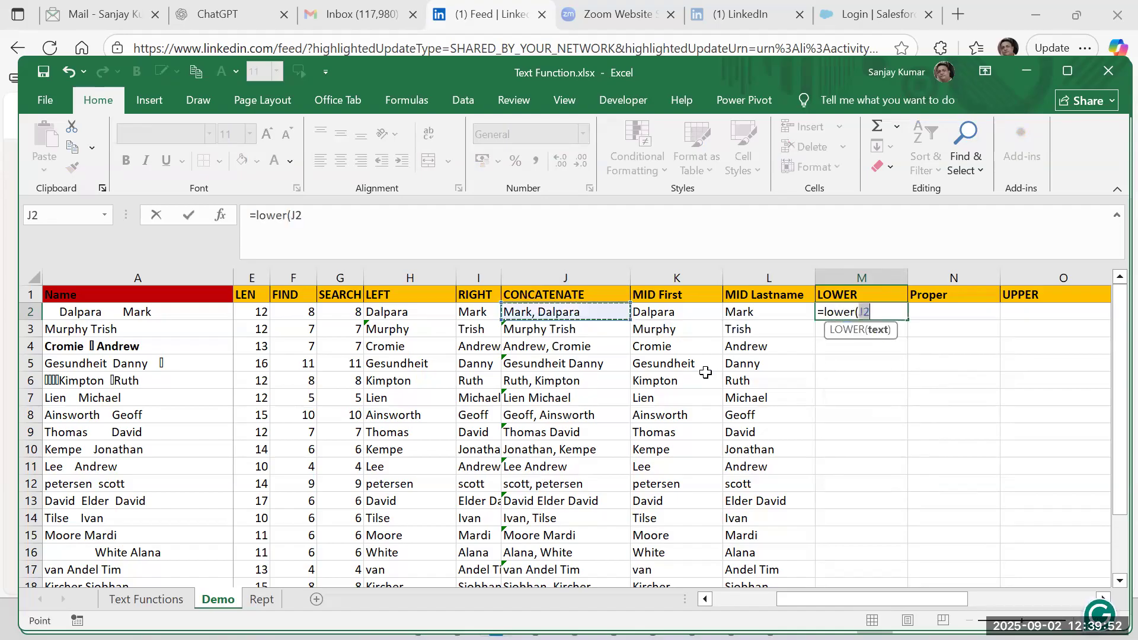
pyautogui.write(')')
pyautogui.press('Return')
# Fill the LOWER formula from M2 down to the last data row, M20.
pyautogui.press('Up')
pyautogui.press('Left')
pyautogui.hotkey('ctrl', 'Down')
pyautogui.press('Right')
pyautogui.hotkey('ctrl', 'shift', 'Up')
pyautogui.hotkey('ctrl', 'd')
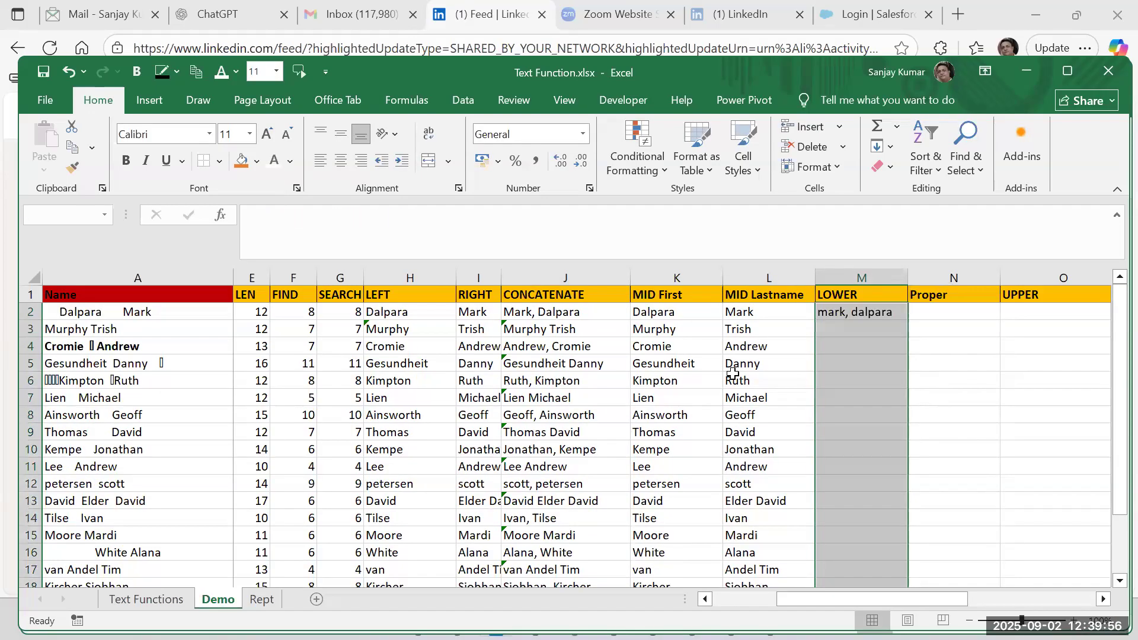
# Enter =UPPER(J2) in O2 under the UPPER header.
pyautogui.hotkey('ctrl', 'Up')
pyautogui.press('Right')
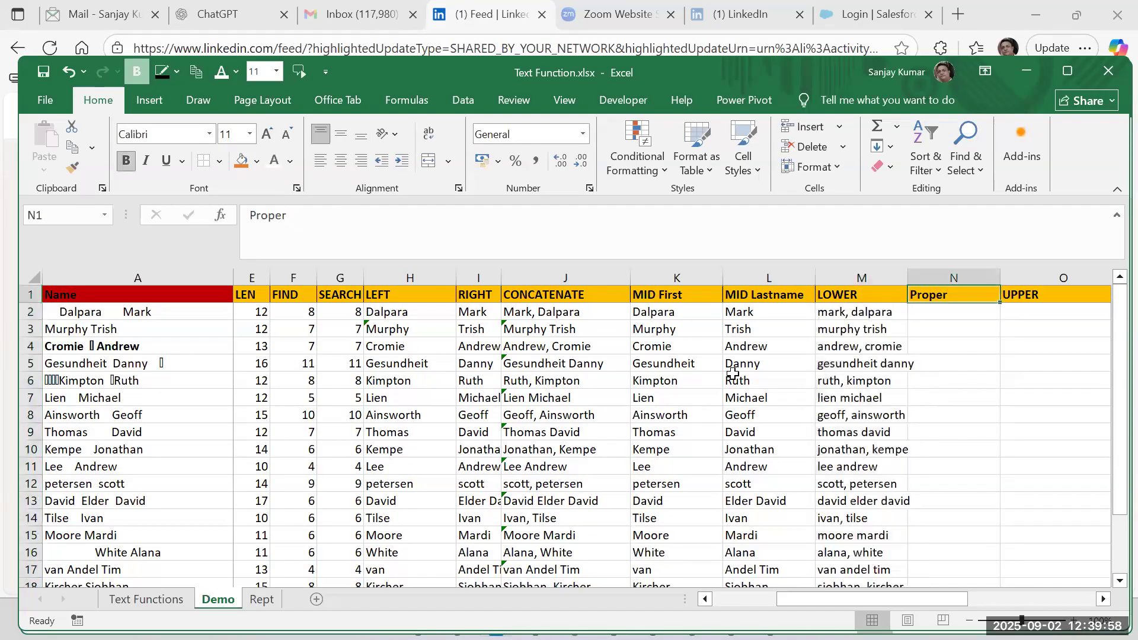
pyautogui.press('Right')
pyautogui.press('Down')
pyautogui.write('=u')
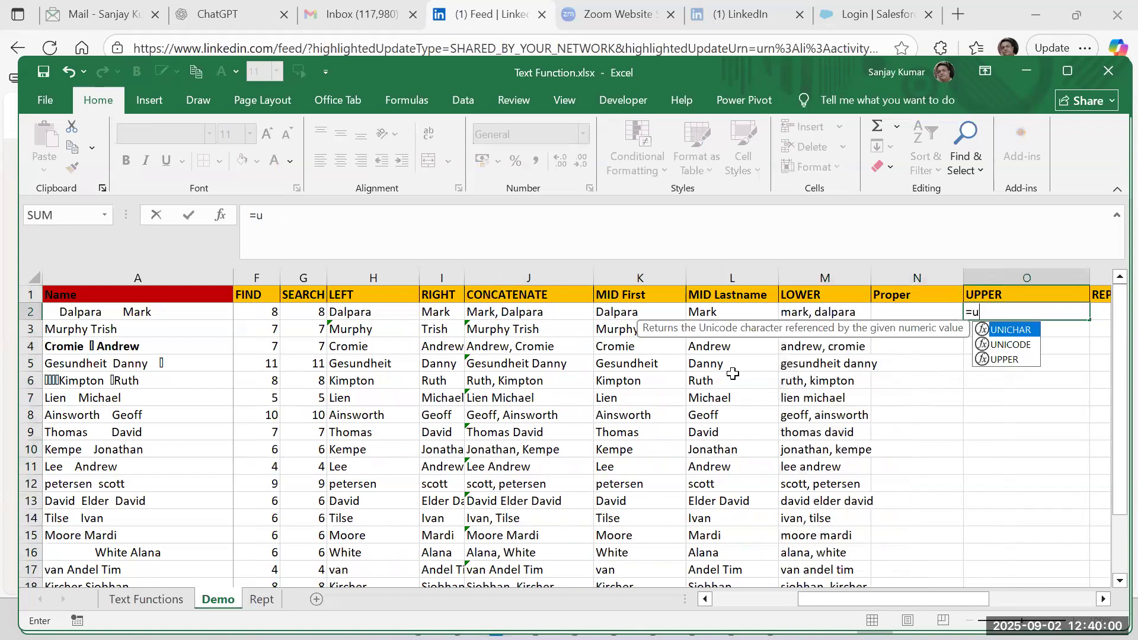
pyautogui.write('pper(')
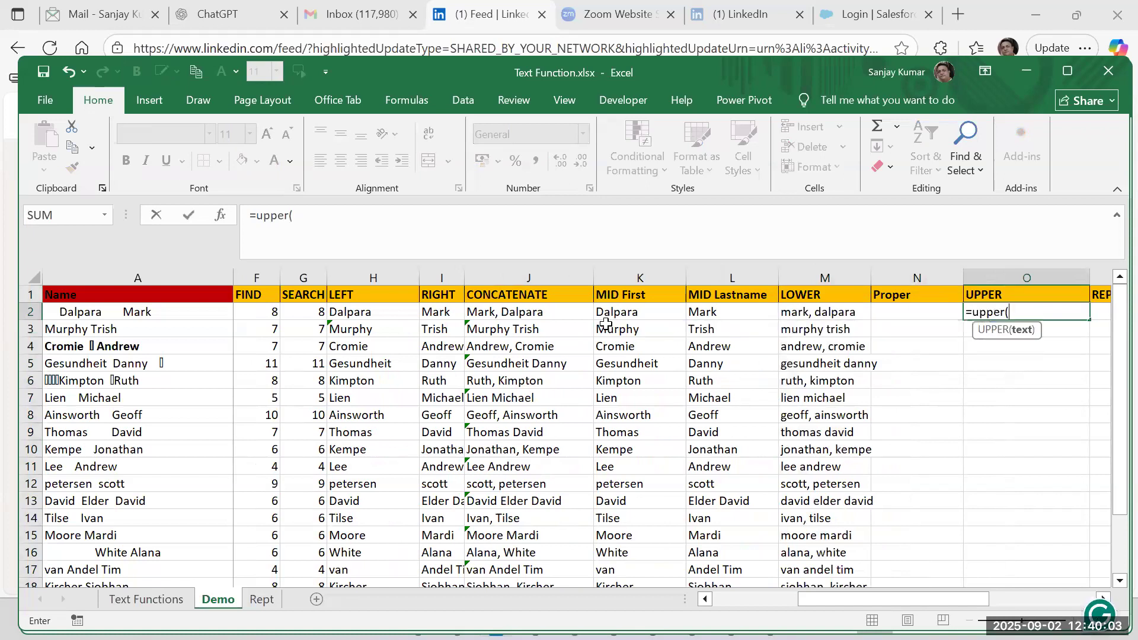
pyautogui.click(557, 319)
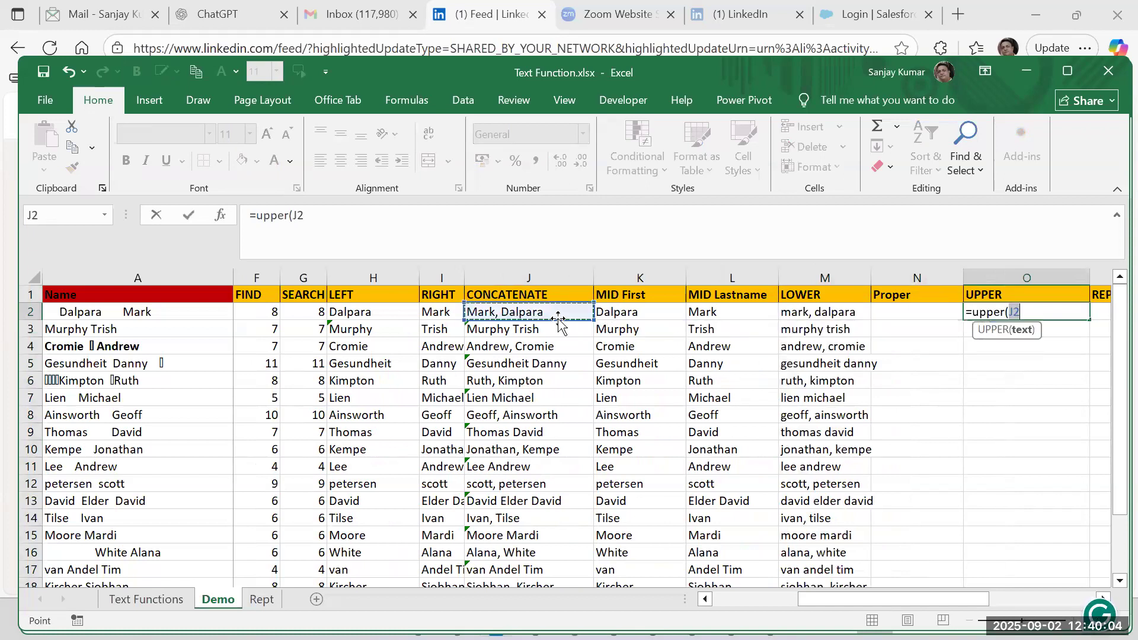
pyautogui.write(')')
pyautogui.press('Return')
# Fill the UPPER formula from O2 down to O20.
pyautogui.press('Up')
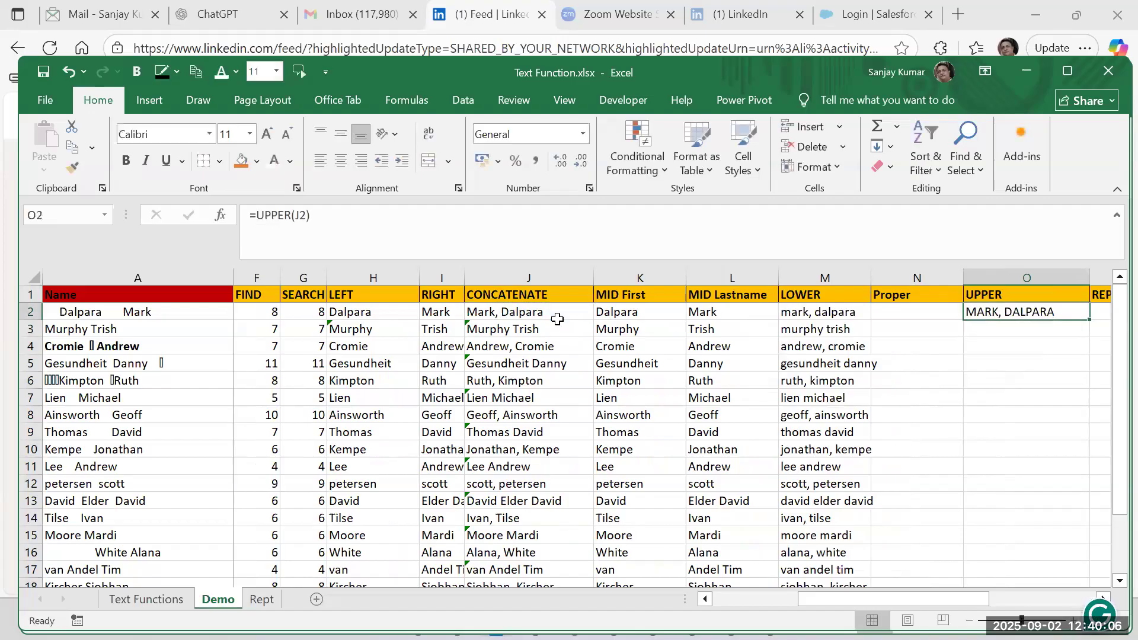
pyautogui.press('Left')
pyautogui.press('Left')
pyautogui.hotkey('ctrl', 'Down')
pyautogui.press('Right')
pyautogui.press('Right')
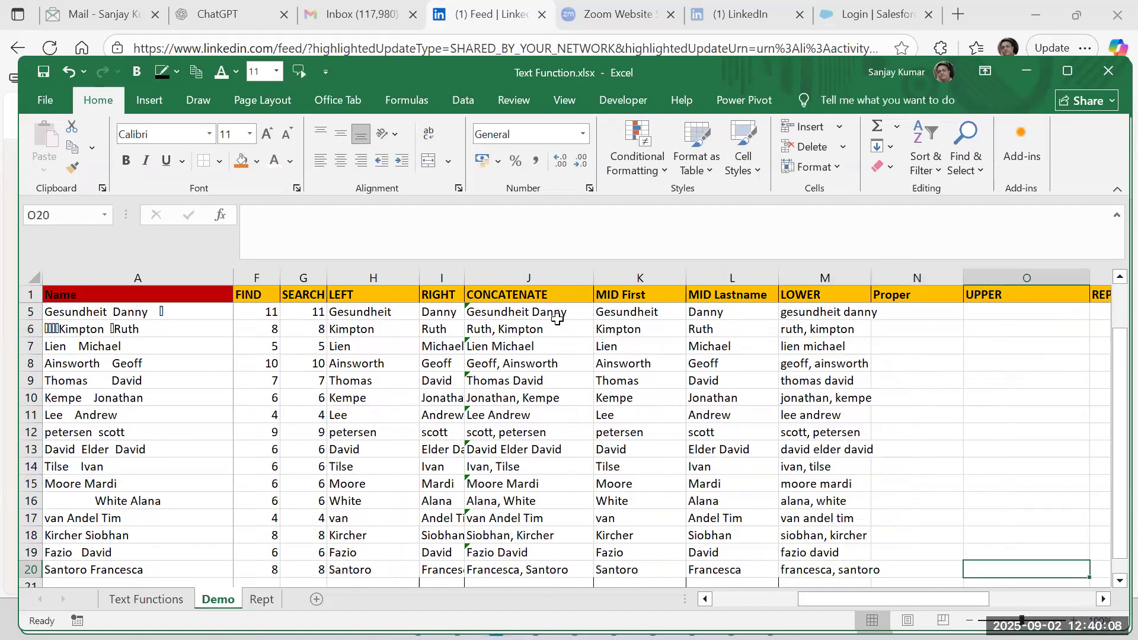
pyautogui.hotkey('ctrl', 'shift', 'Up')
pyautogui.hotkey('ctrl', 'd')
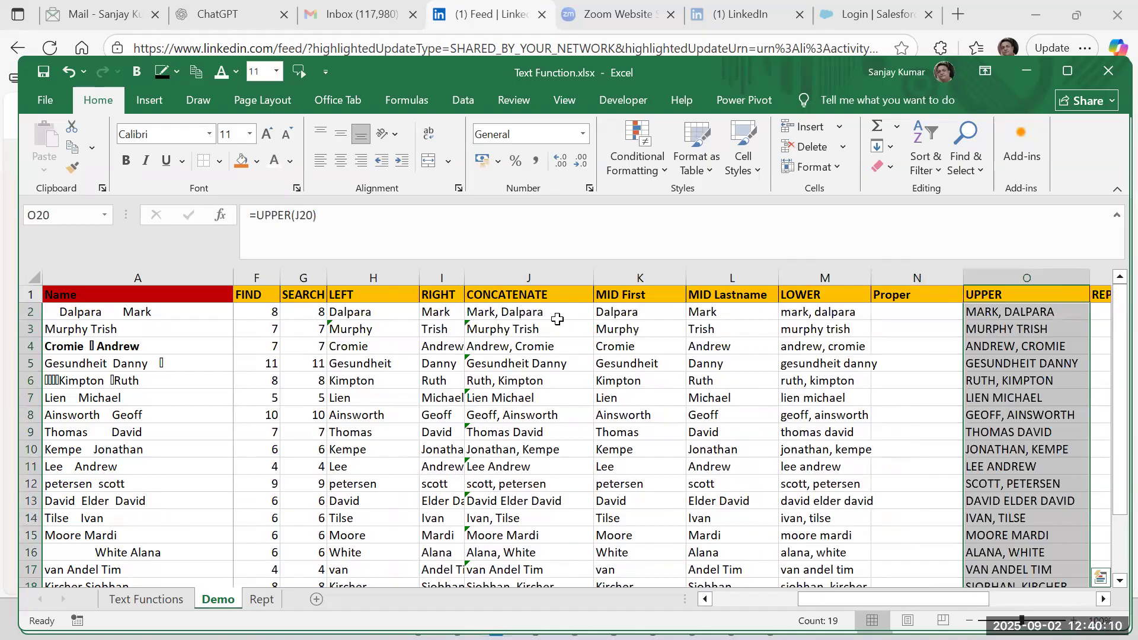
# Compare the CONCATENATE source text in J2 with the LOWER, Proper and UPPER cells in row 2.
pyautogui.hotkey('ctrl', 'Up')
pyautogui.press('Down')
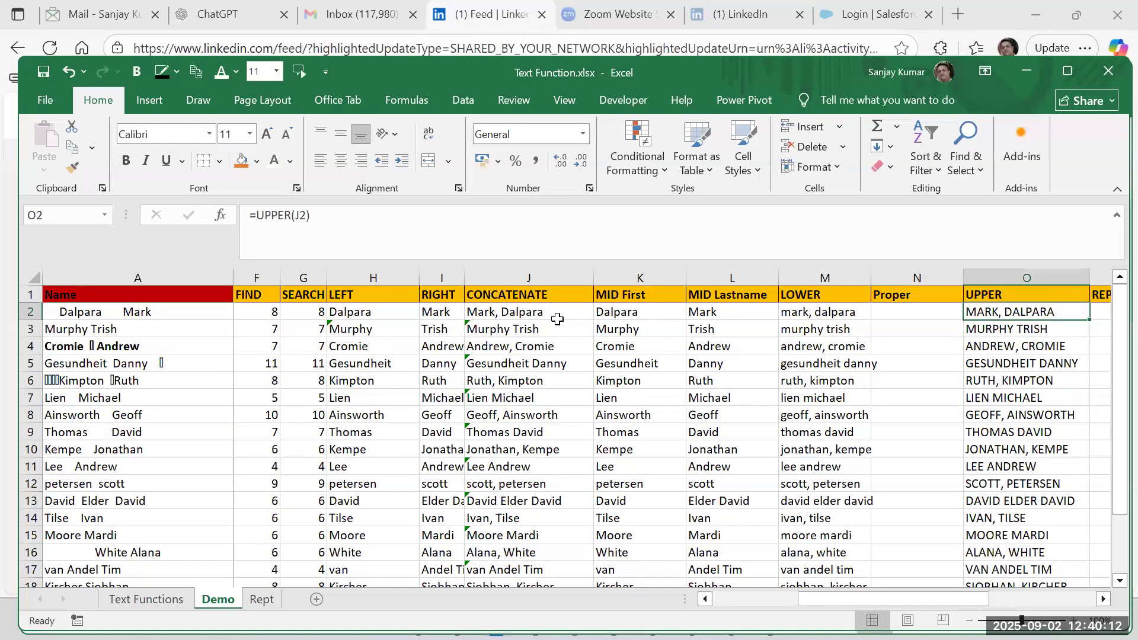
pyautogui.press('Left')
pyautogui.press('Left')
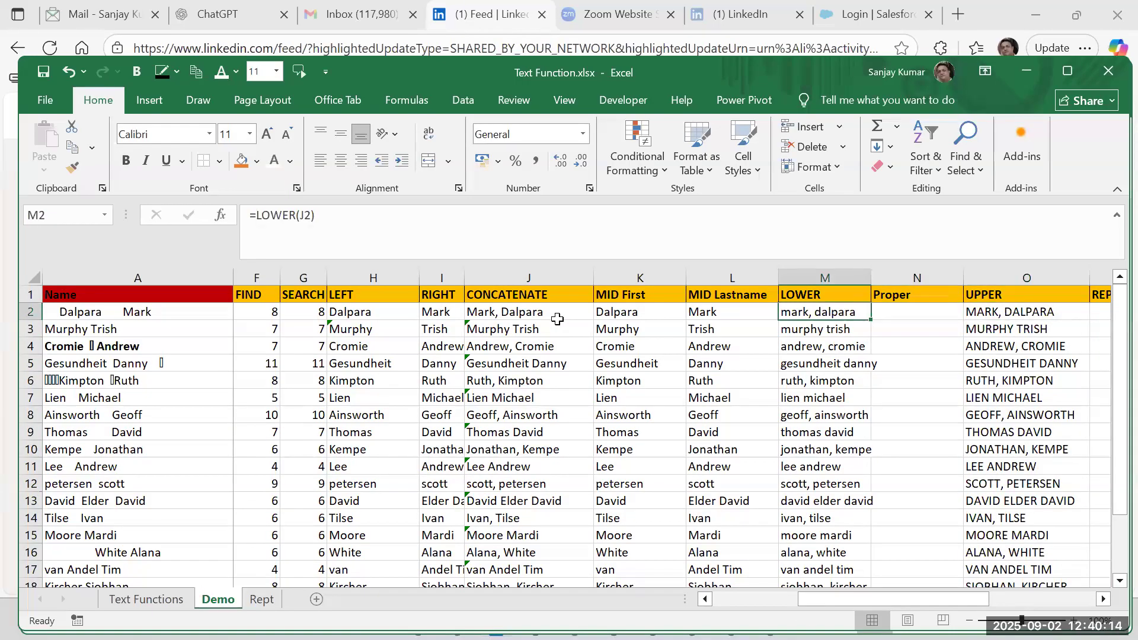
pyautogui.press('Left')
pyautogui.press('Left')
pyautogui.press('Left')
pyautogui.press('Left')
pyautogui.press('Right')
pyautogui.press('Right')
pyautogui.press('Right')
pyautogui.press('Right')
pyautogui.press('Right')
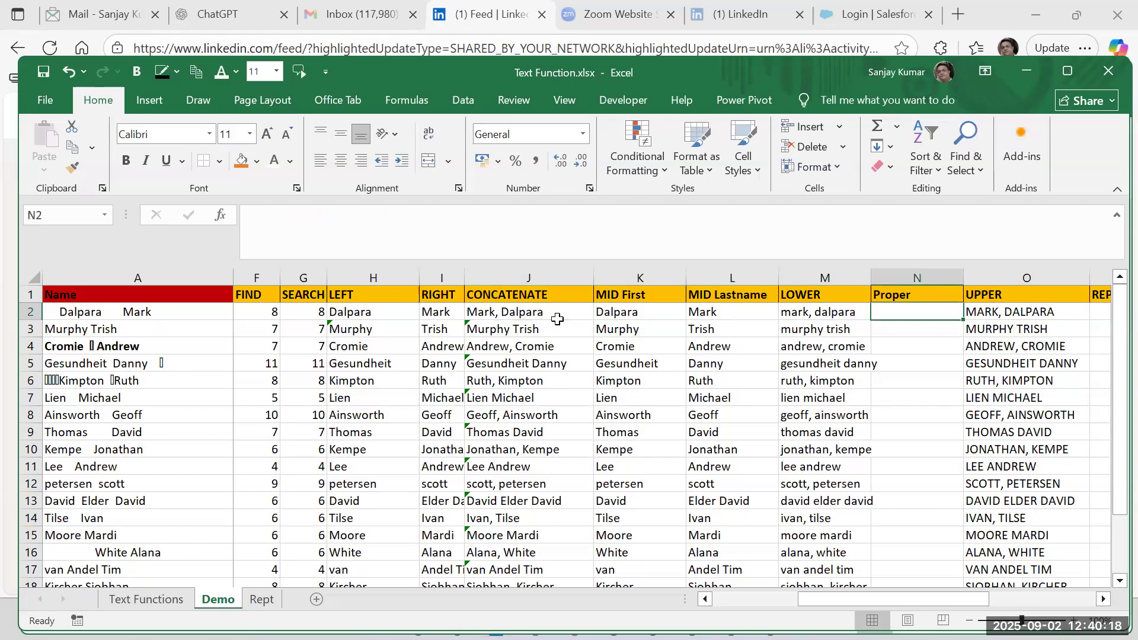
pyautogui.press('Left')
pyautogui.press('Left')
pyautogui.press('Left')
pyautogui.press('Left')
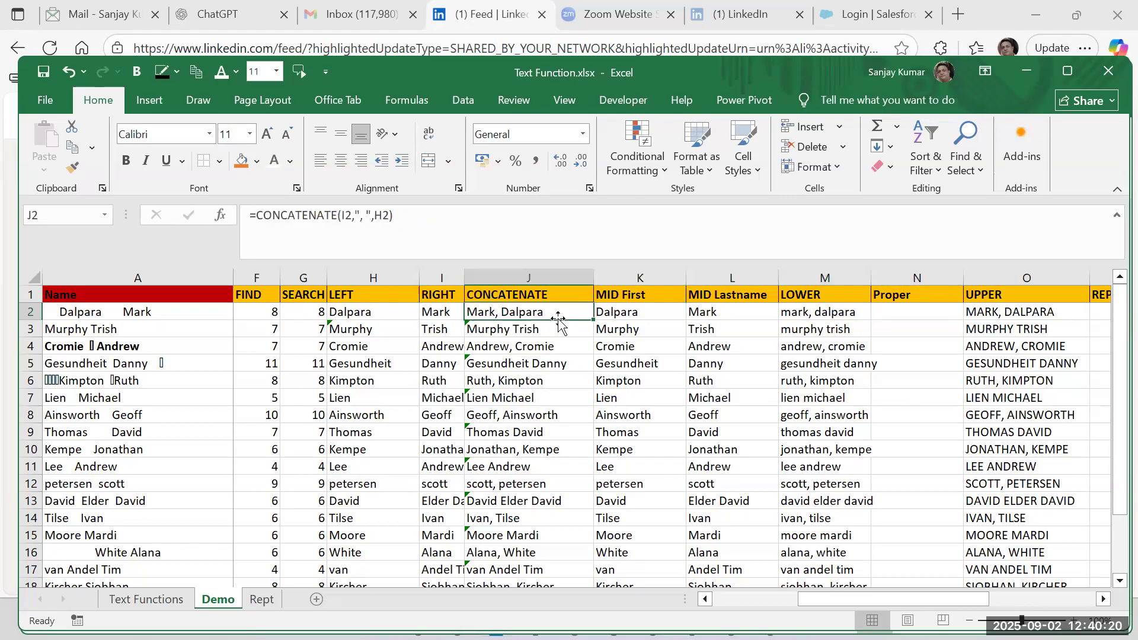
pyautogui.press('Right')
pyautogui.press('Right')
# Enter =PROPER(M2) in N2 under the Proper header.
pyautogui.press('Right')
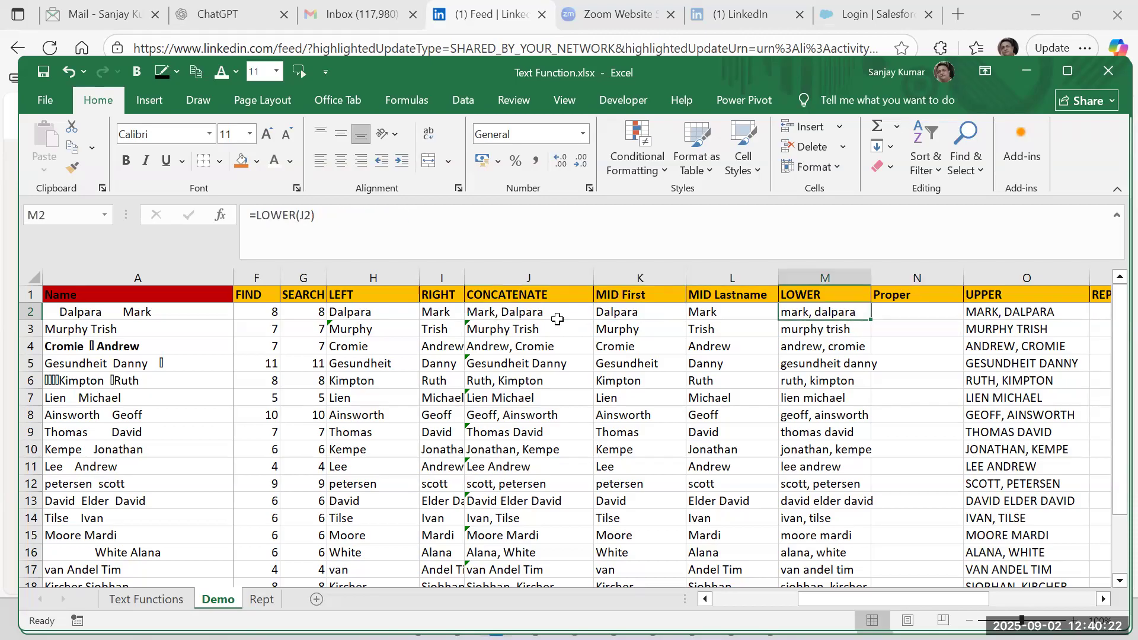
pyautogui.press('Right')
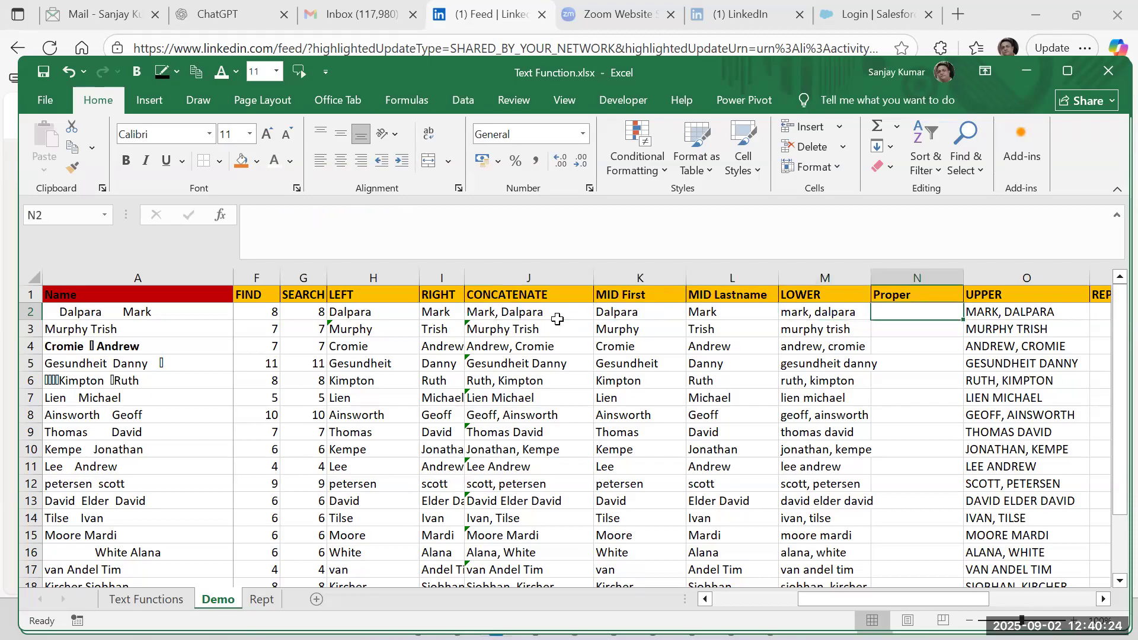
pyautogui.write('=')
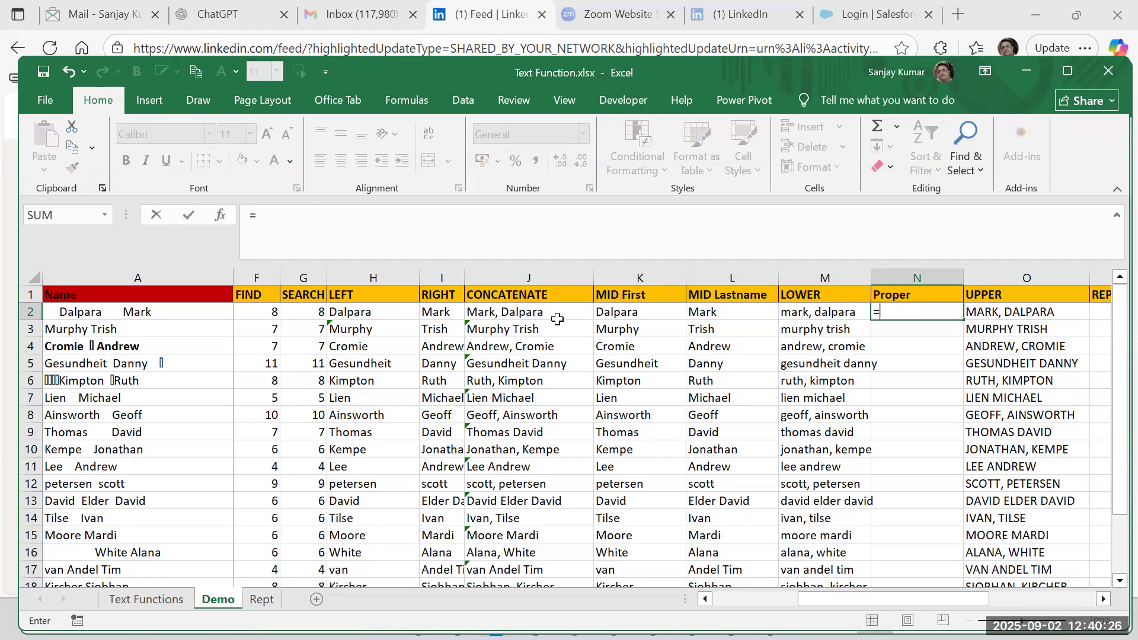
pyautogui.write('proper')
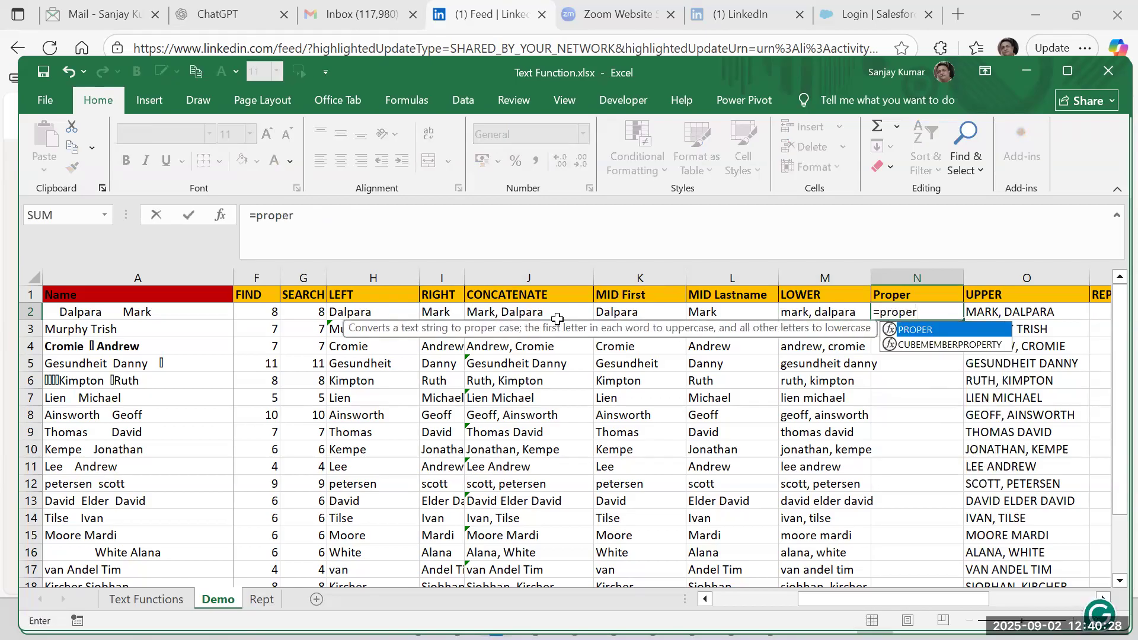
pyautogui.write('(')
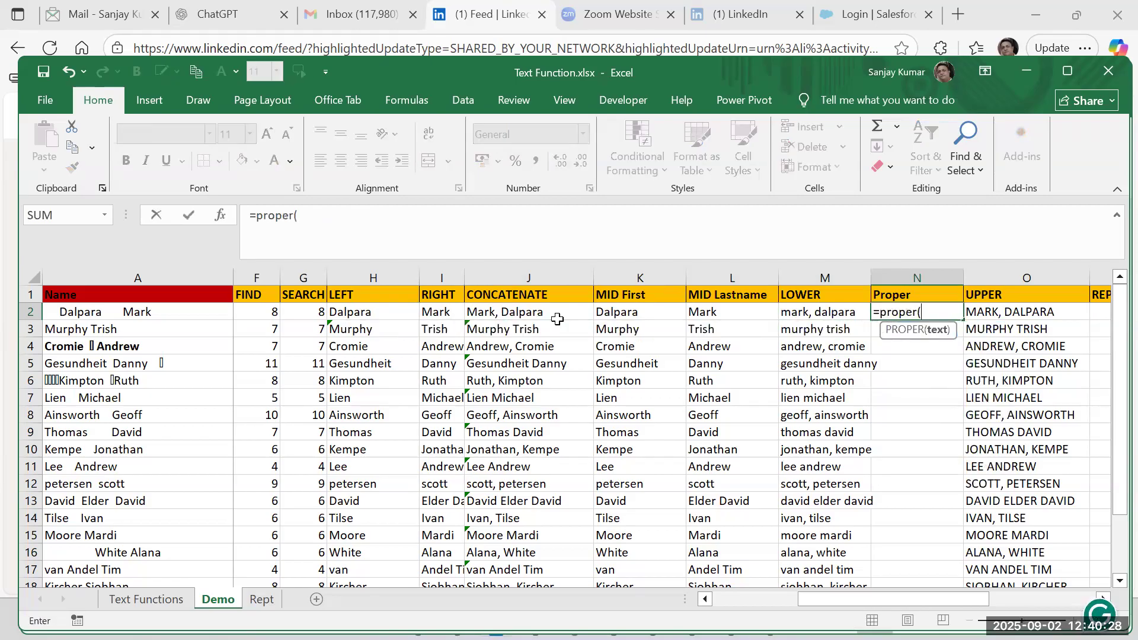
pyautogui.click(806, 319)
pyautogui.write(')')
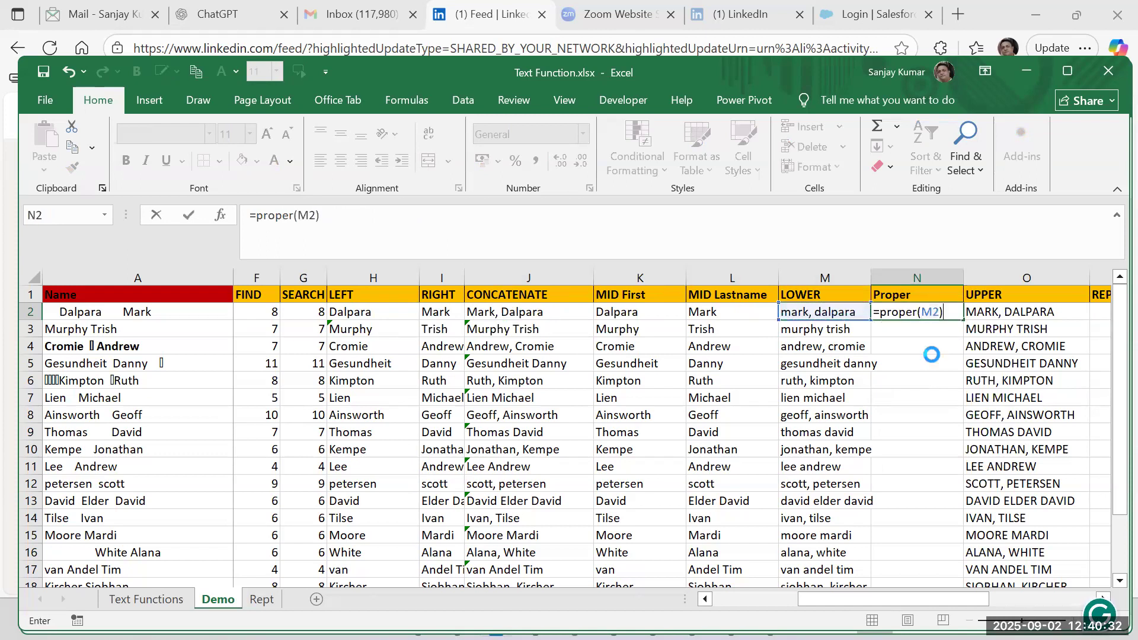
pyautogui.press('Return')
# Fill the PROPER formula from N2 down to N20 and autofit the width of column N.
pyautogui.press('Up')
pyautogui.press('Left')
pyautogui.hotkey('ctrl', 'Down')
pyautogui.press('Right')
pyautogui.hotkey('ctrl', 'shift', 'Up')
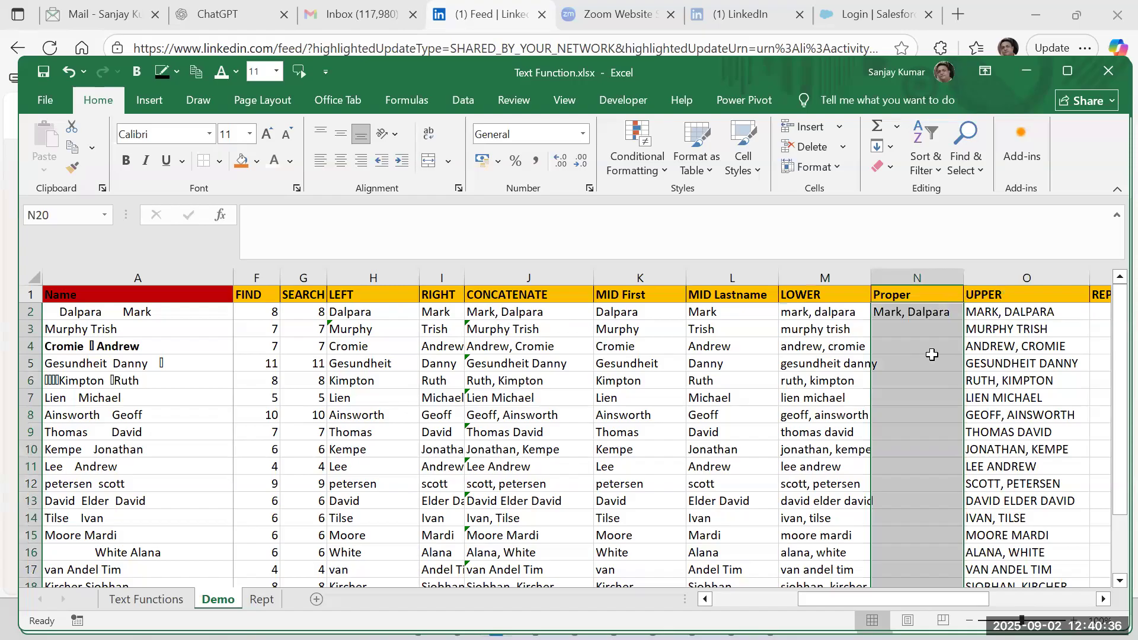
pyautogui.hotkey('ctrl', 'd')
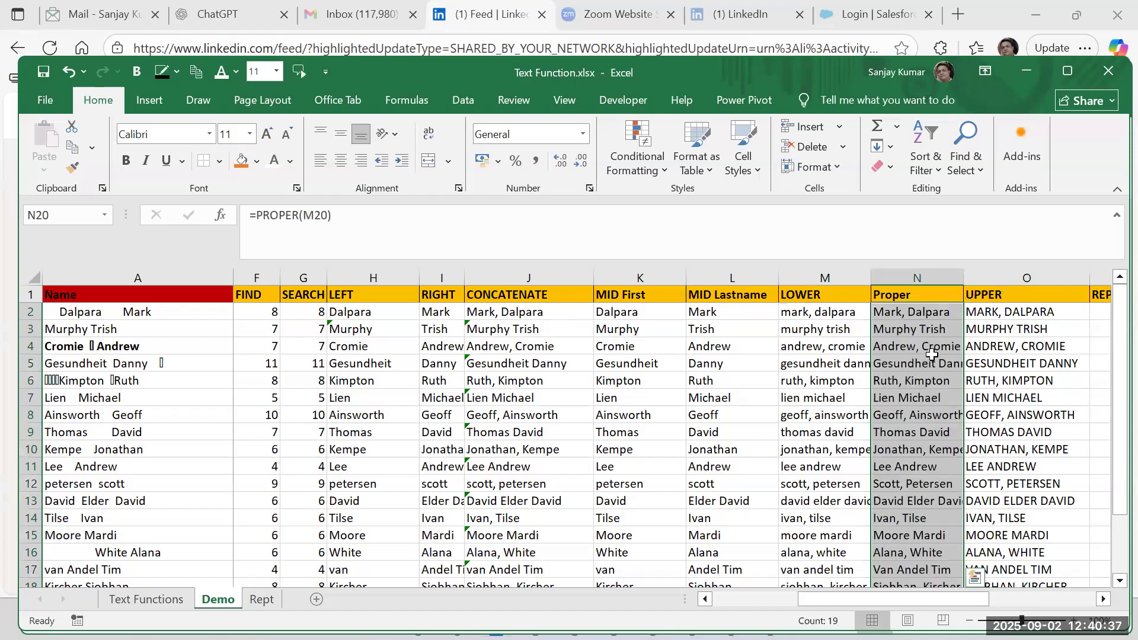
pyautogui.doubleClick(963, 277)
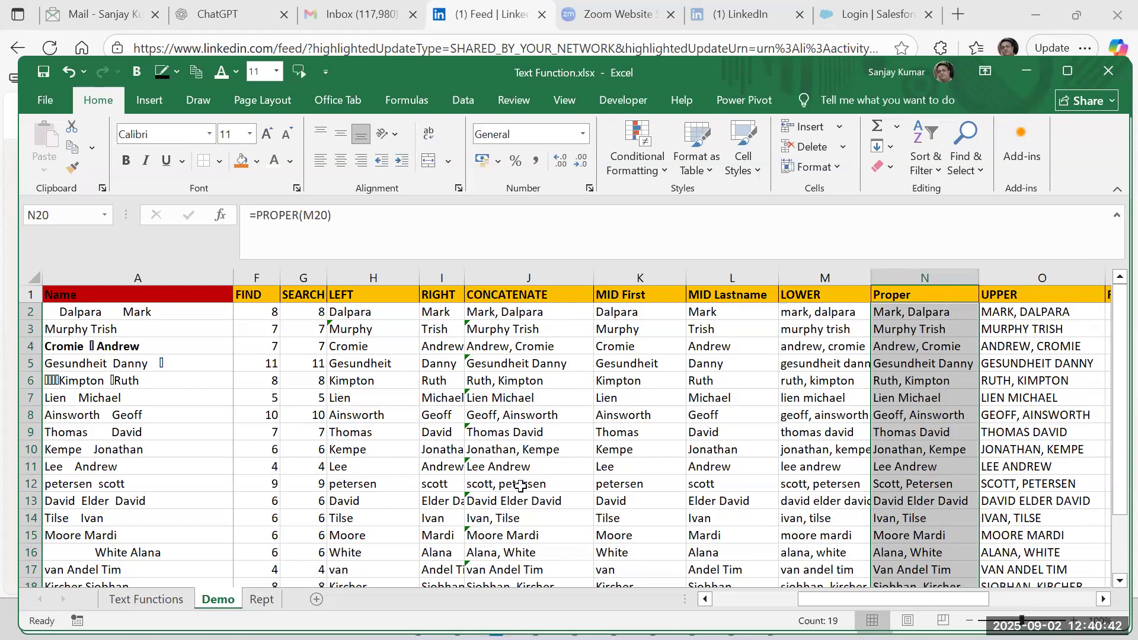
pyautogui.click(927, 486)
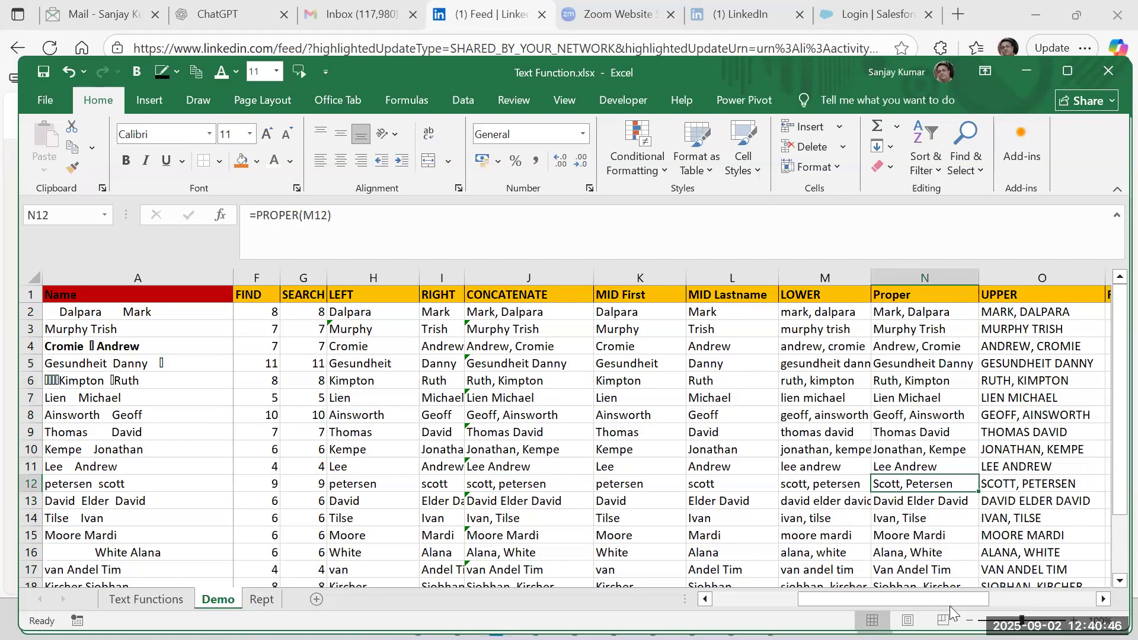
# Enter =REPT(L2,3) in P2 under the REPT header.
pyautogui.moveTo(921, 599); pyautogui.dragTo(981, 598)
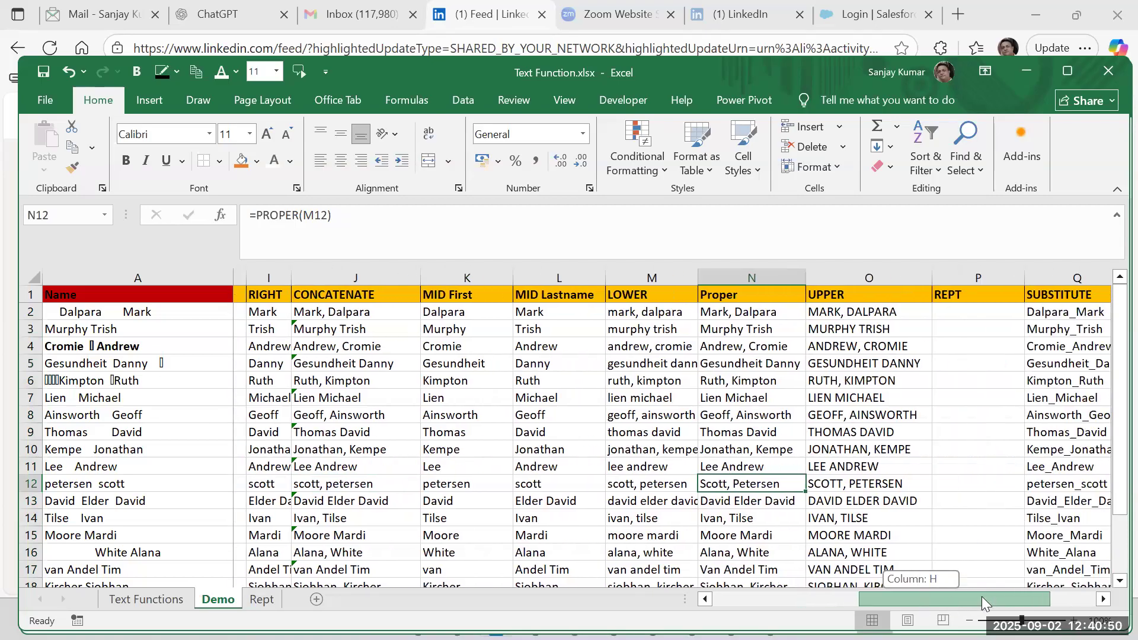
pyautogui.moveTo(982, 596); pyautogui.dragTo(1021, 589)
pyautogui.click(775, 316)
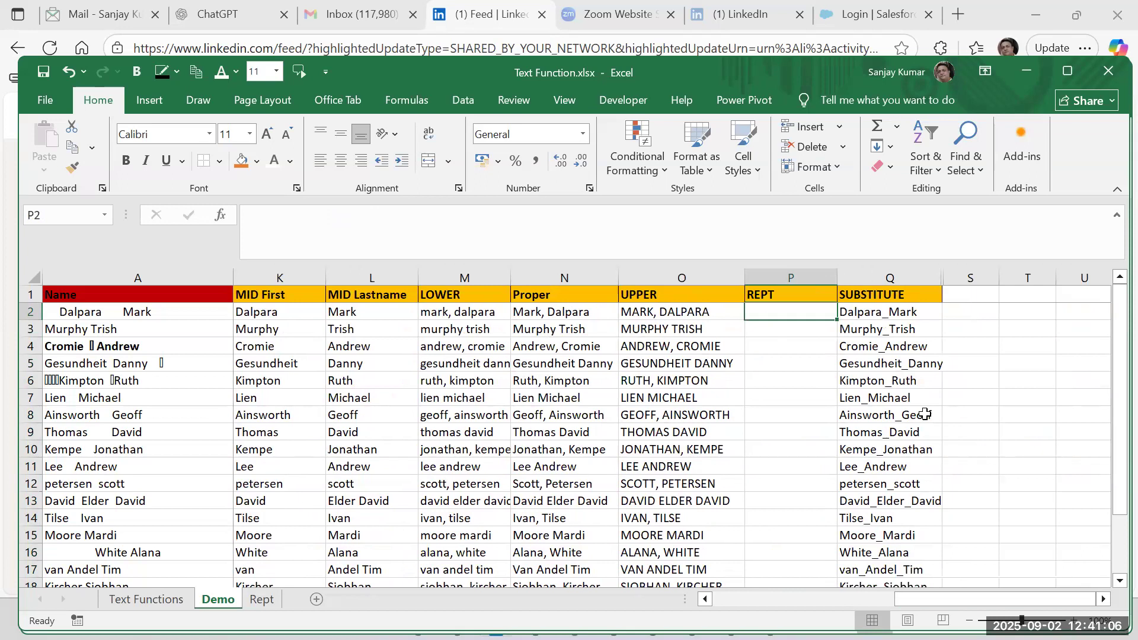
pyautogui.write('=r')
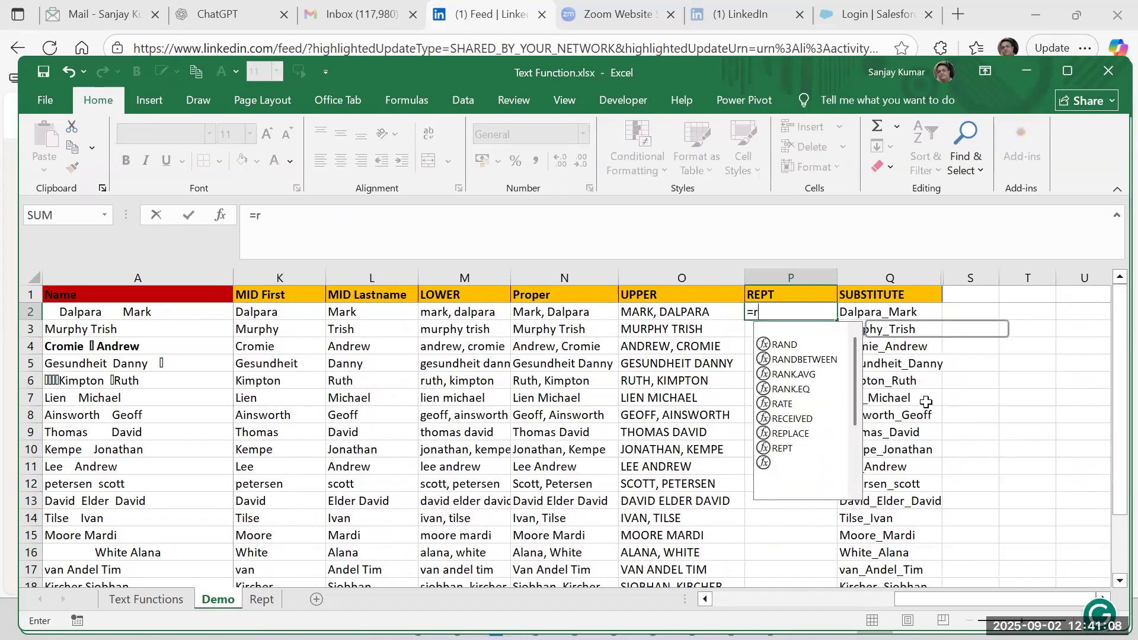
pyautogui.write('ept(')
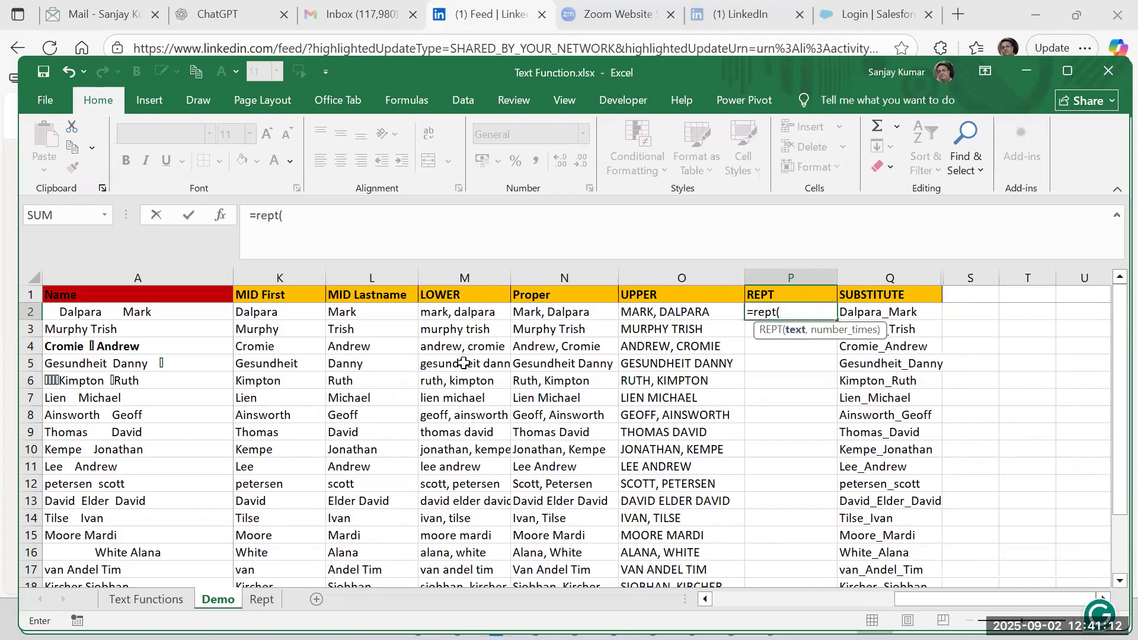
pyautogui.click(406, 314)
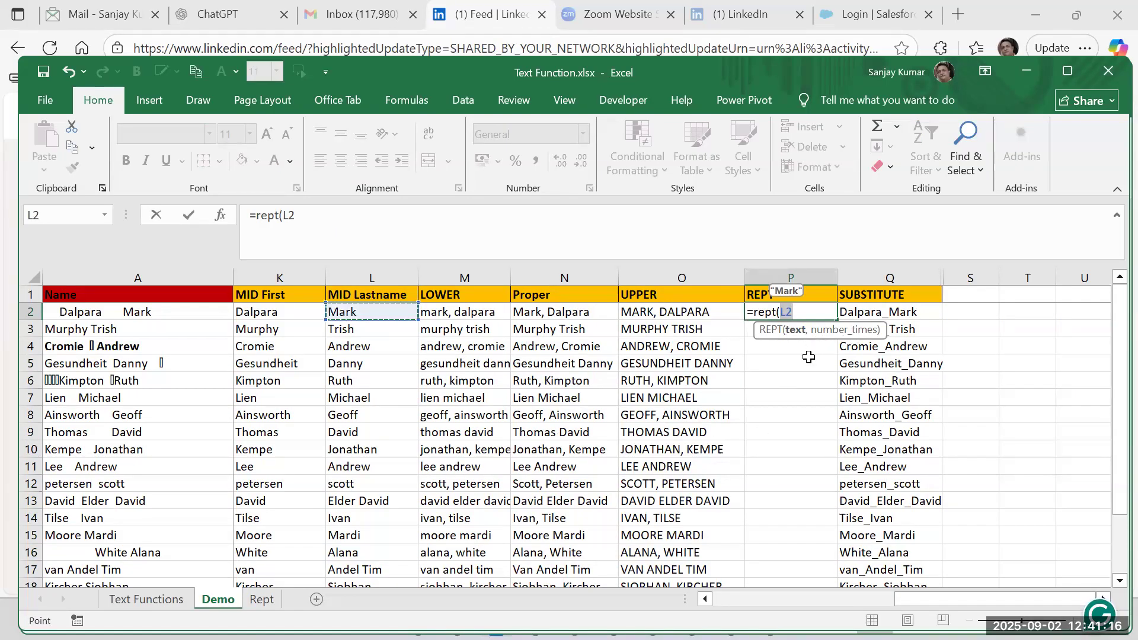
pyautogui.write(',')
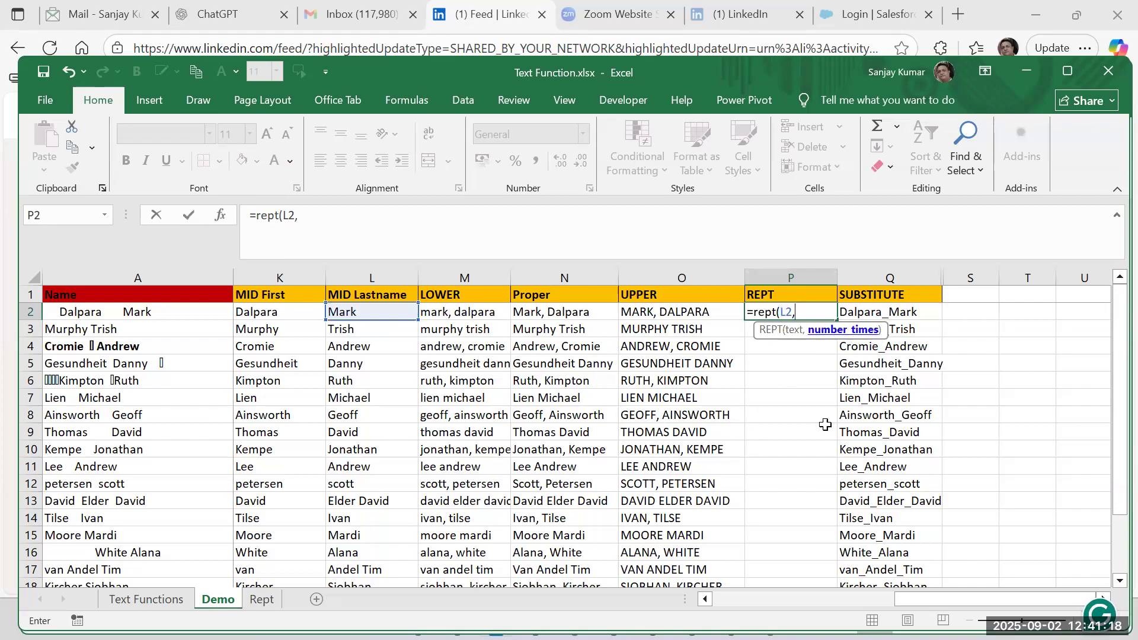
pyautogui.write('3')
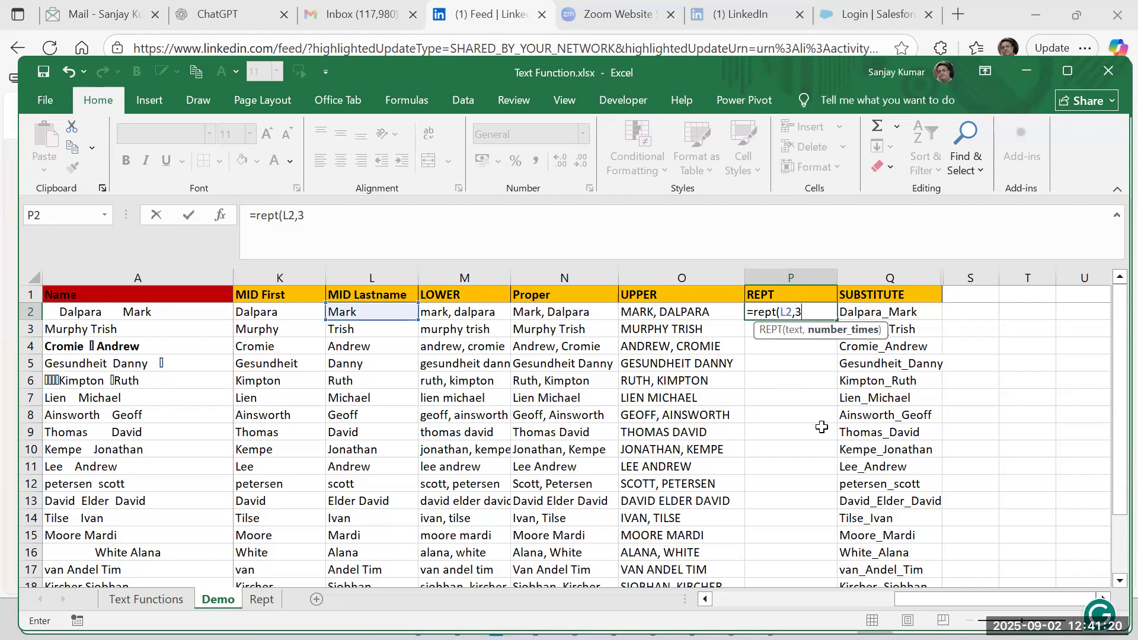
pyautogui.write(')')
pyautogui.press('Return')
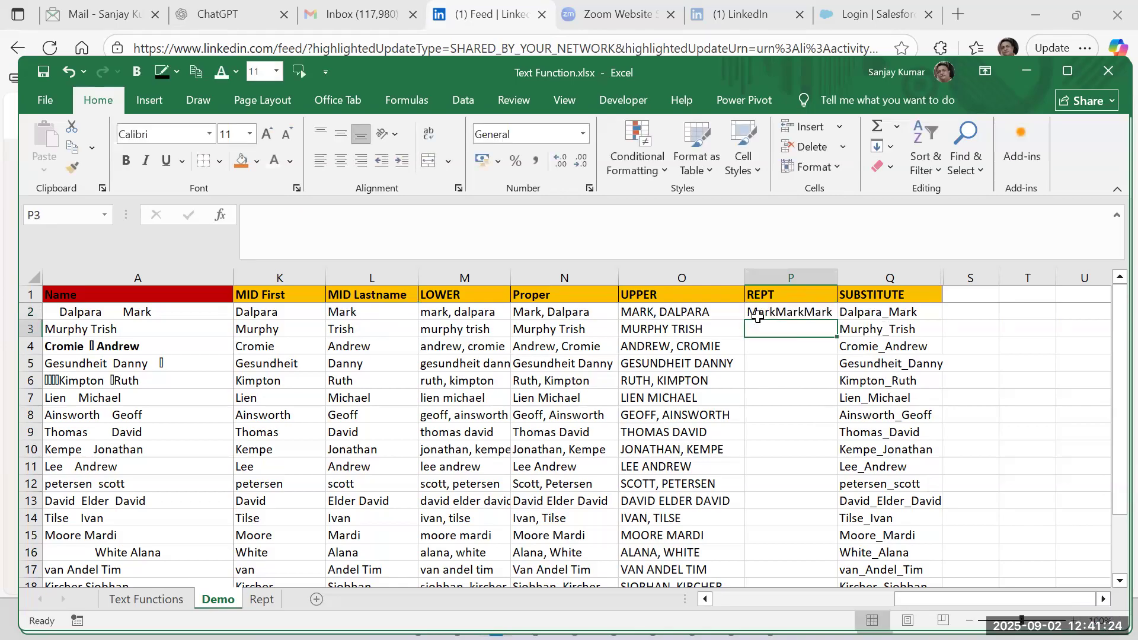
# Edit the REPT formula in P2 and clear both of its arguments, leaving =REPT().
pyautogui.click(780, 312)
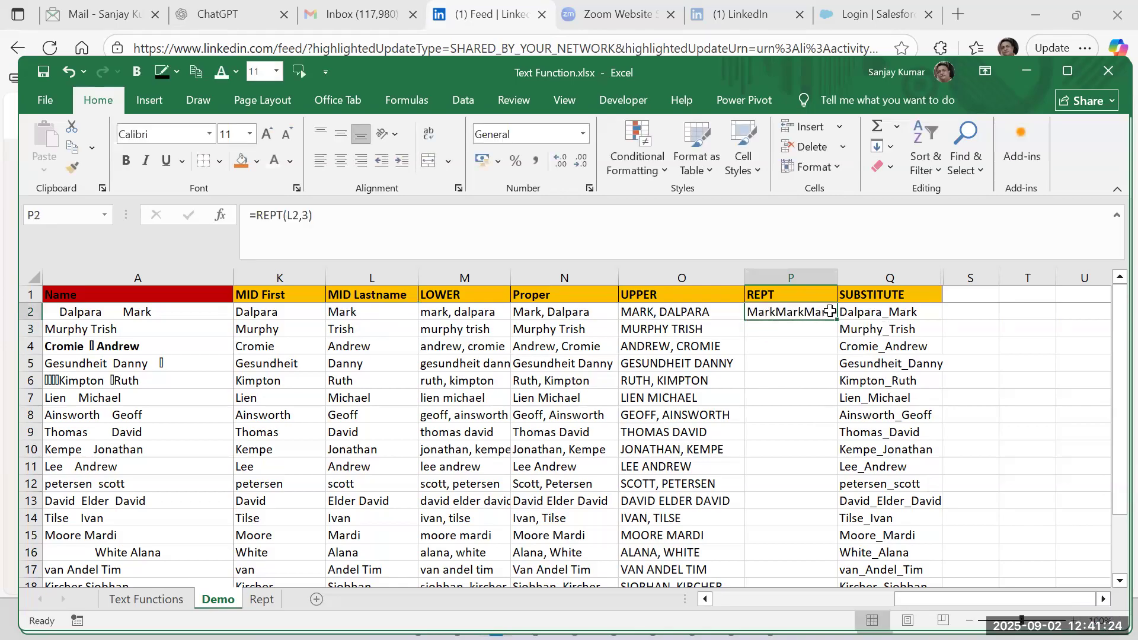
pyautogui.doubleClick(784, 312)
pyautogui.press('Delete')
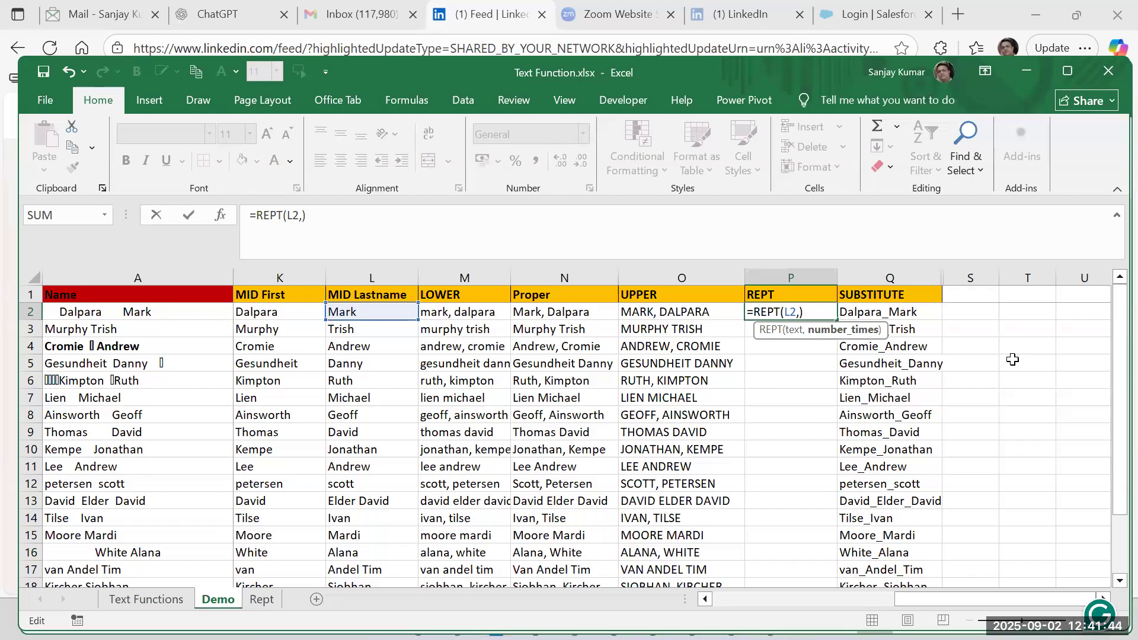
pyautogui.write('"__"')
pyautogui.press('BackSpace')
pyautogui.press('BackSpace')
pyautogui.press('BackSpace')
pyautogui.press('BackSpace')
pyautogui.press('BackSpace')
pyautogui.press('BackSpace')
# Complete the formula in P2 as =REPT("_",2)&L2 to prefix the MID Lastname text with two underscores.
pyautogui.press('BackSpace')
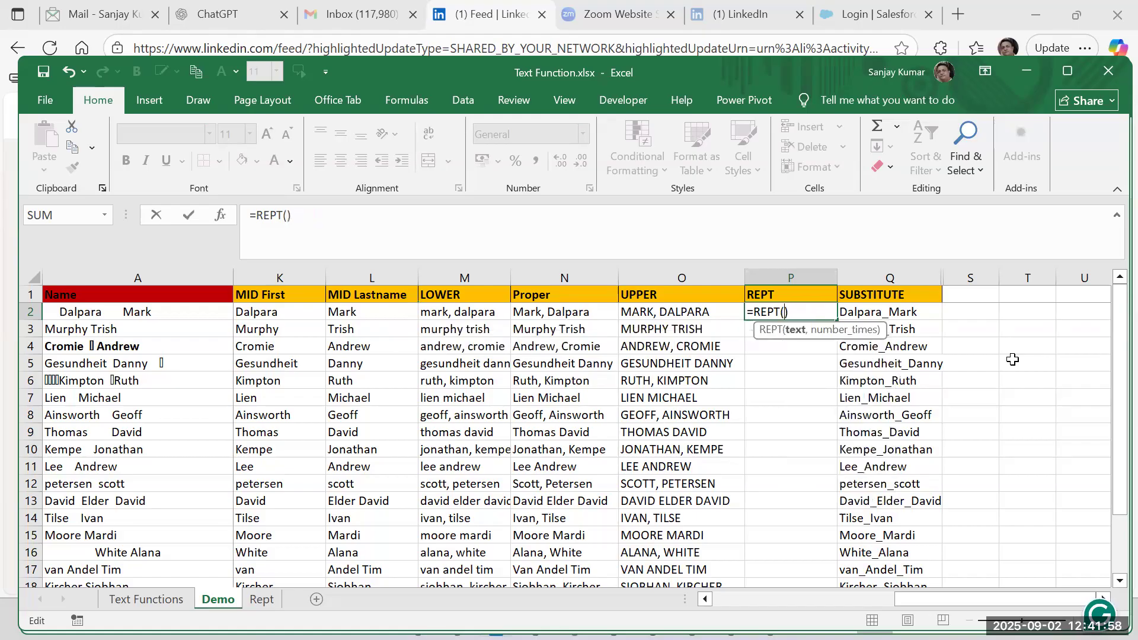
pyautogui.write('"')
pyautogui.write('__')
pyautogui.write('"')
pyautogui.write(',')
pyautogui.press('BackSpace')
pyautogui.press('BackSpace')
pyautogui.press('BackSpace')
pyautogui.write('",2')
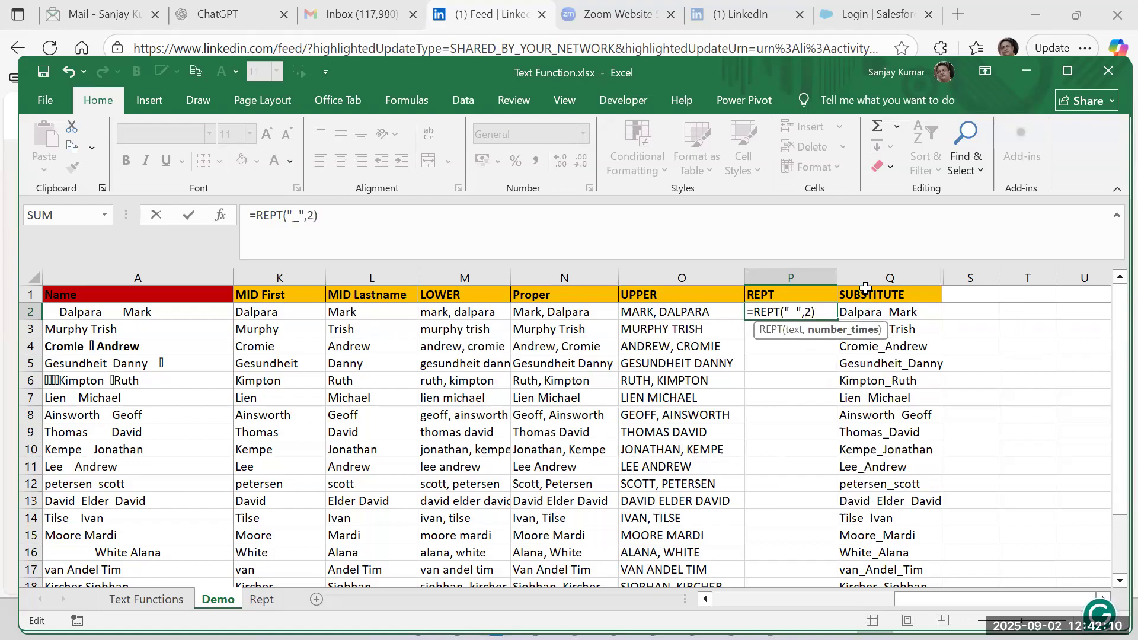
pyautogui.write(')')
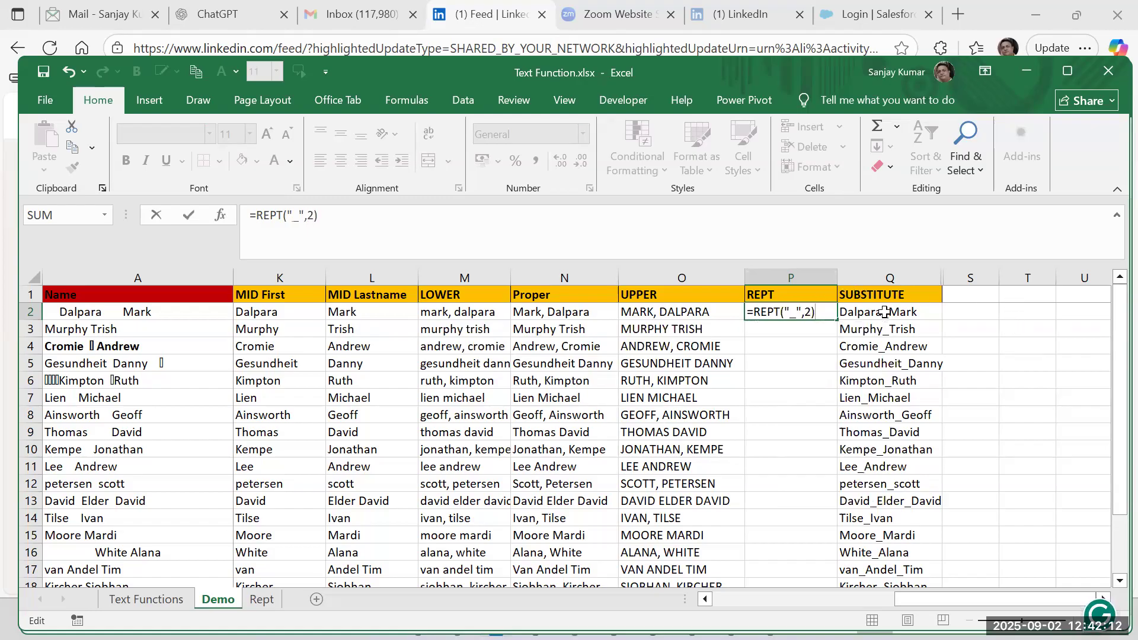
pyautogui.write('&')
pyautogui.click(371, 310)
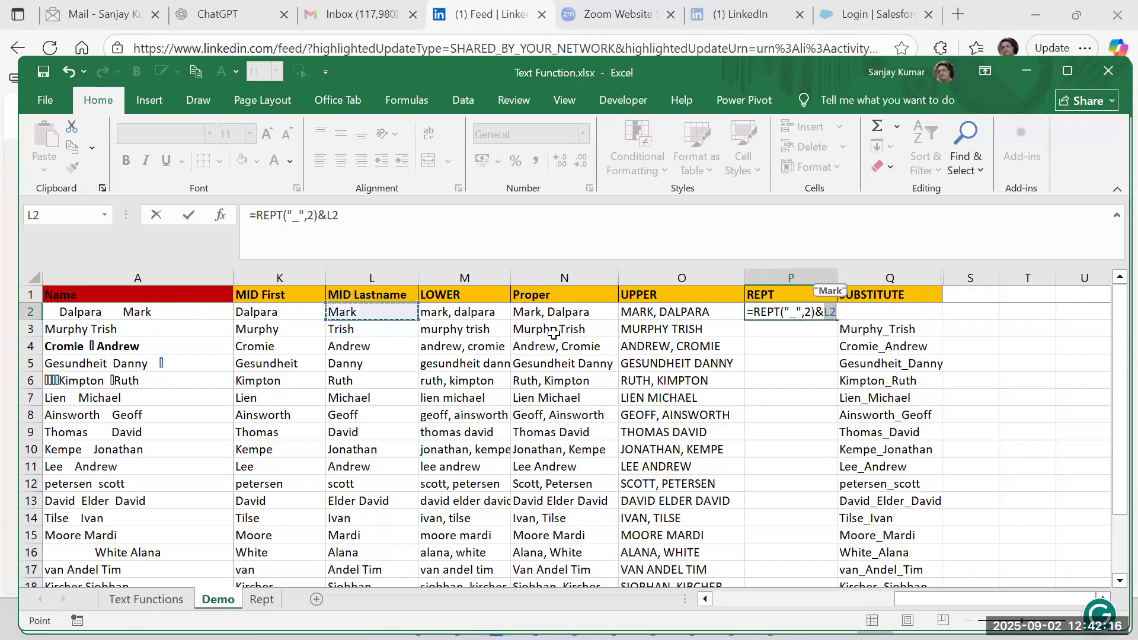
pyautogui.hotkey('ctrl', 'Return')
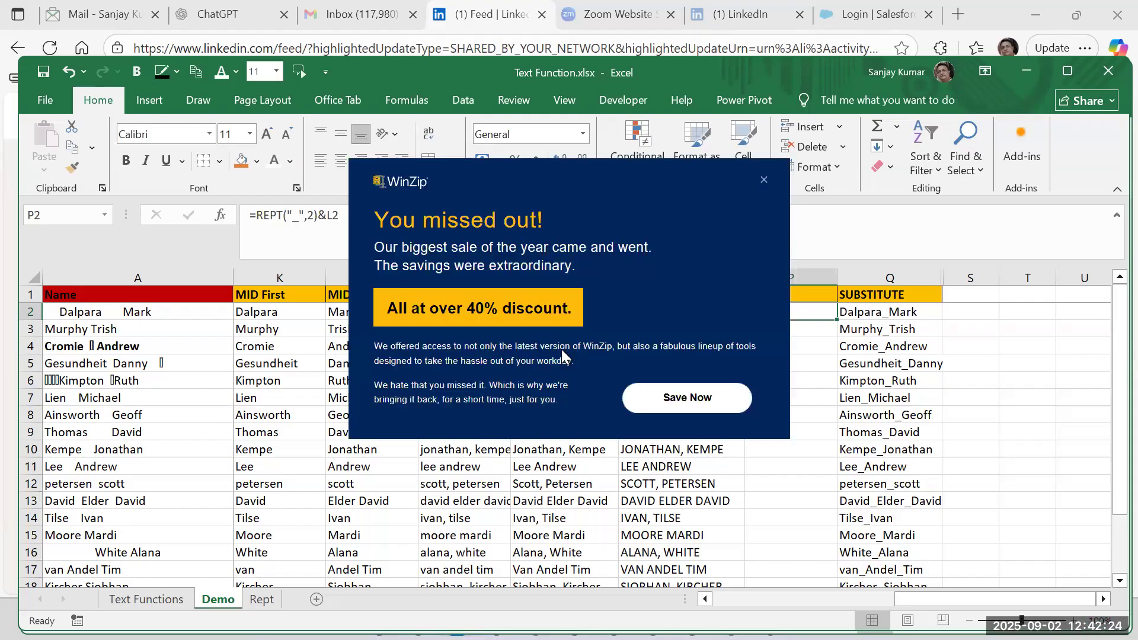
# Close the WinZip advertisement and review the formula in P2.
pyautogui.click(761, 184)
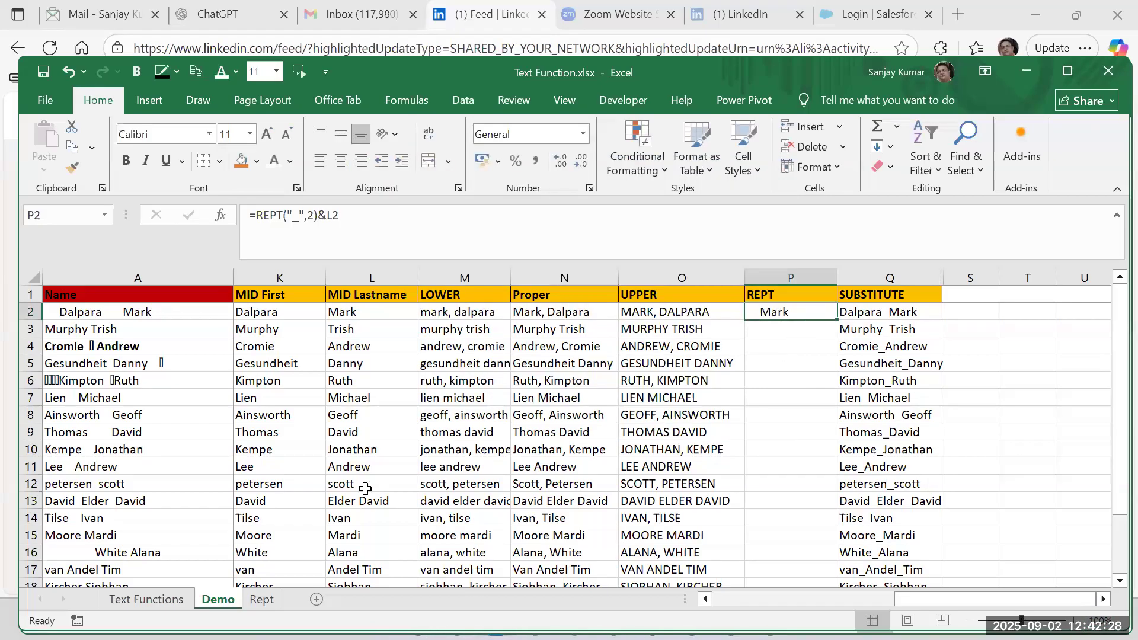
pyautogui.doubleClick(786, 310)
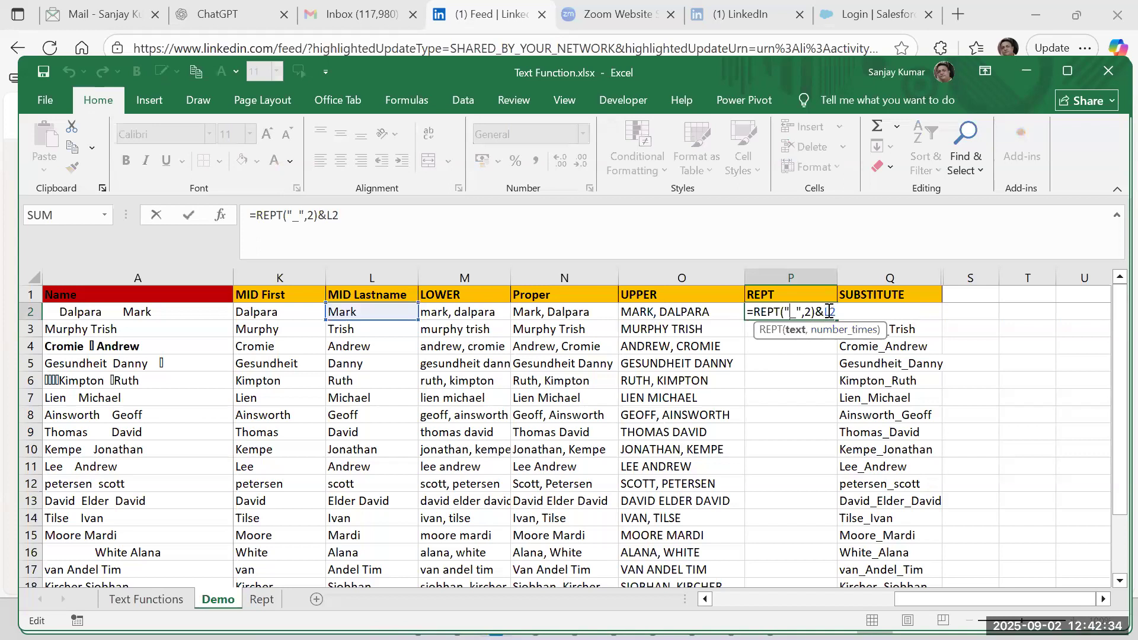
pyautogui.press('Return')
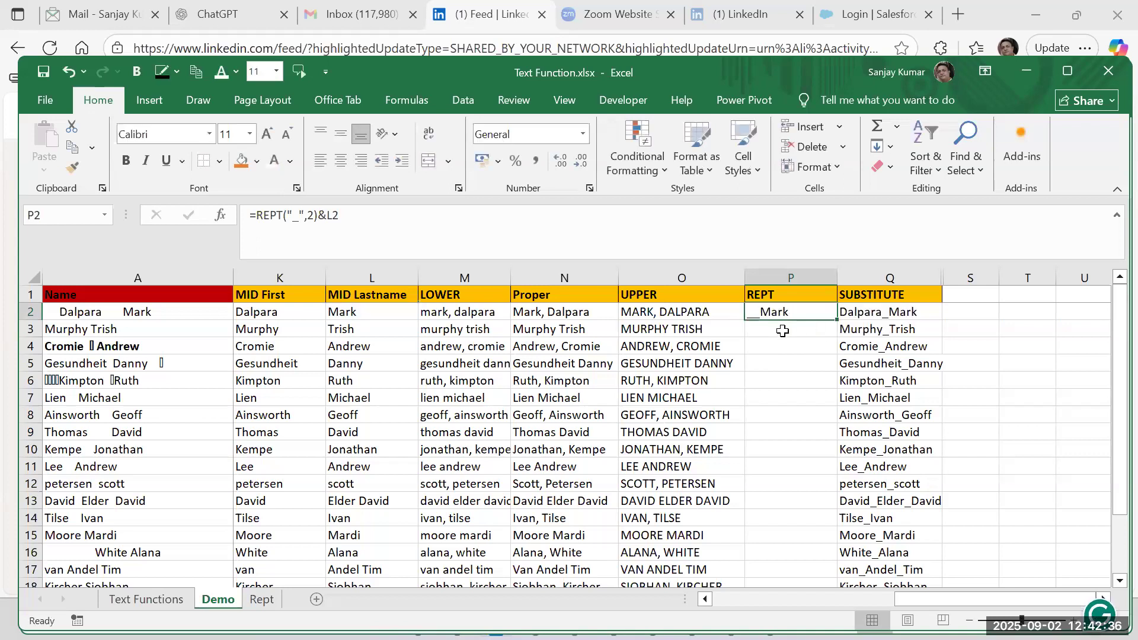
# Enter ="@"&L3 in P3 to prefix the MID Lastname text with an at sign.
pyautogui.write('=')
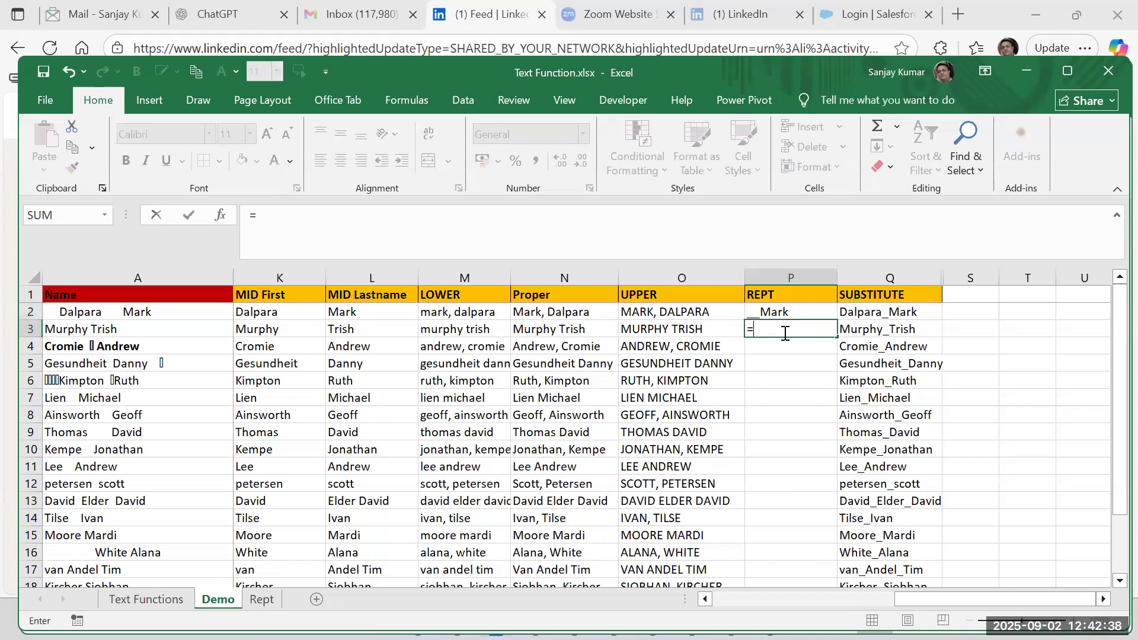
pyautogui.write('"')
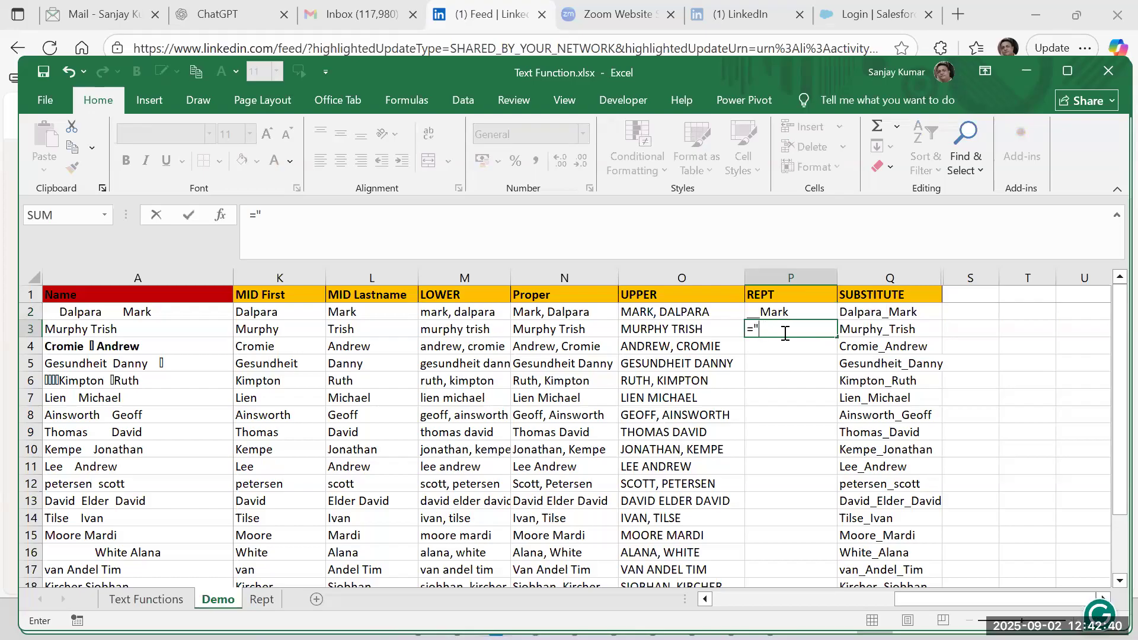
pyautogui.write('@"&')
pyautogui.click(350, 326)
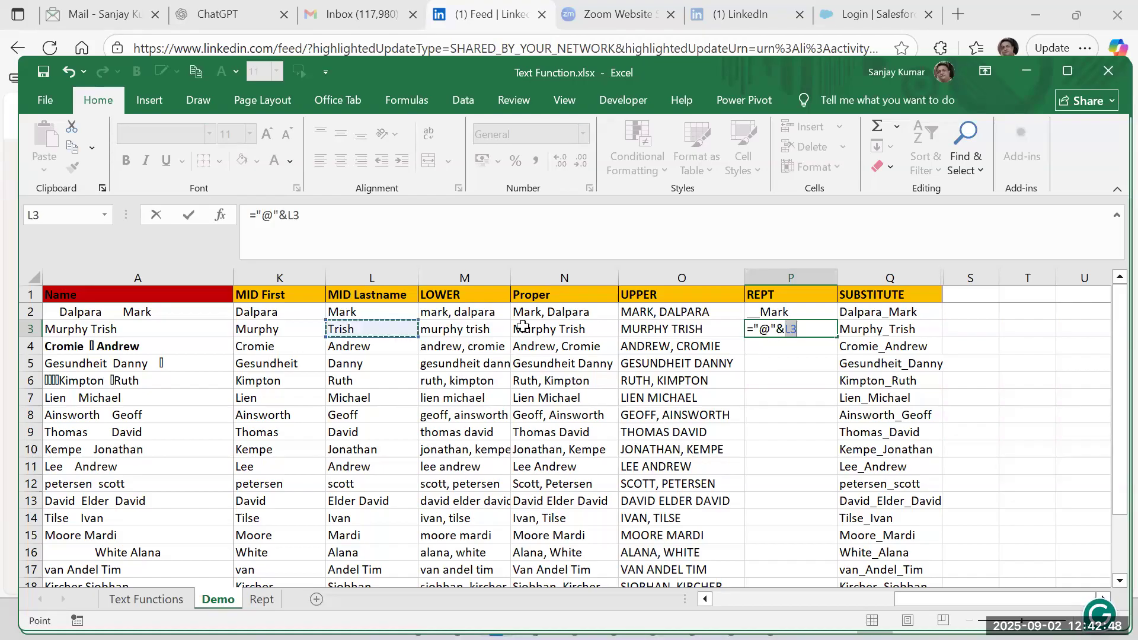
pyautogui.hotkey('ctrl', 'Return')
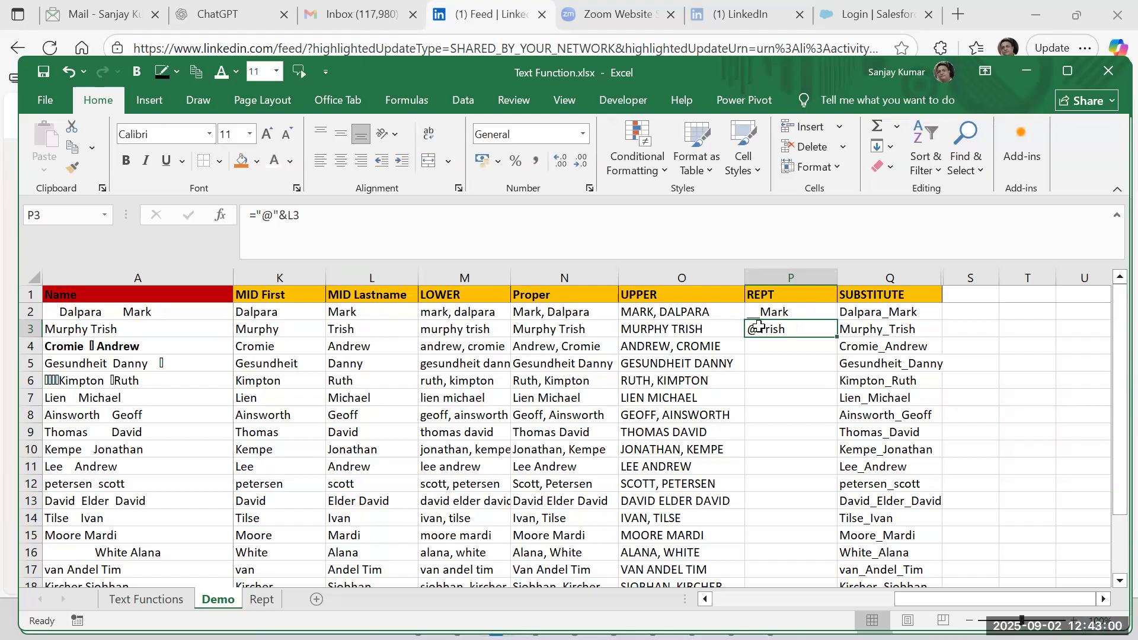
# Insert a blank column between the UPPER and REPT columns.
pyautogui.click(767, 273)
pyautogui.rightClick(766, 274)
pyautogui.click(803, 428)
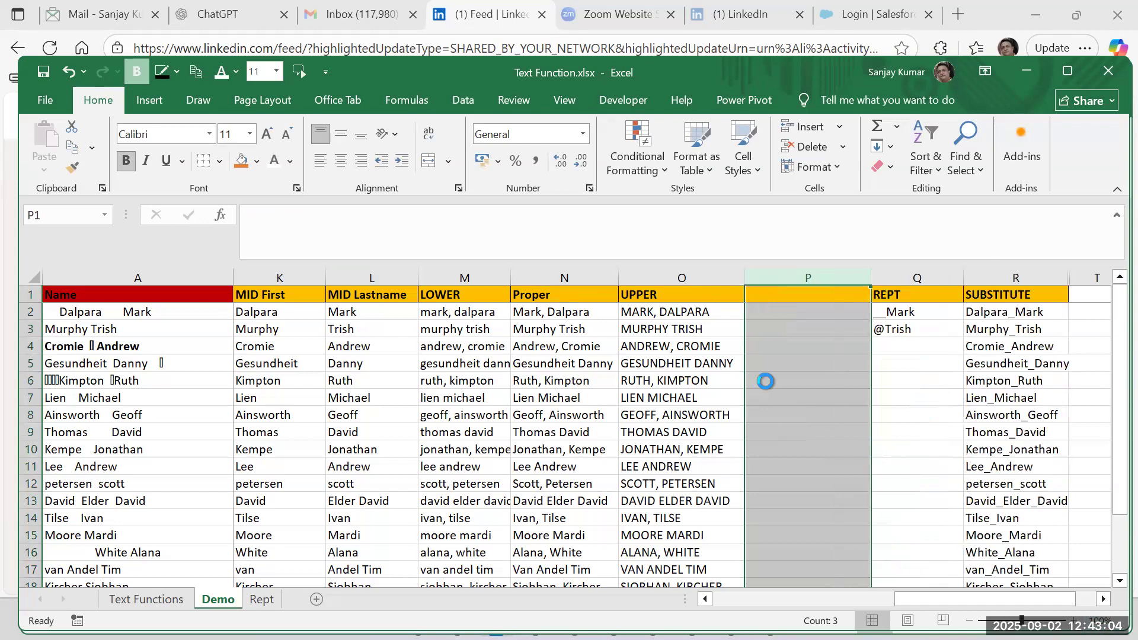
pyautogui.click(770, 346)
# Enter the header ValueNumeric in P1 for the new blank column.
pyautogui.click(769, 291)
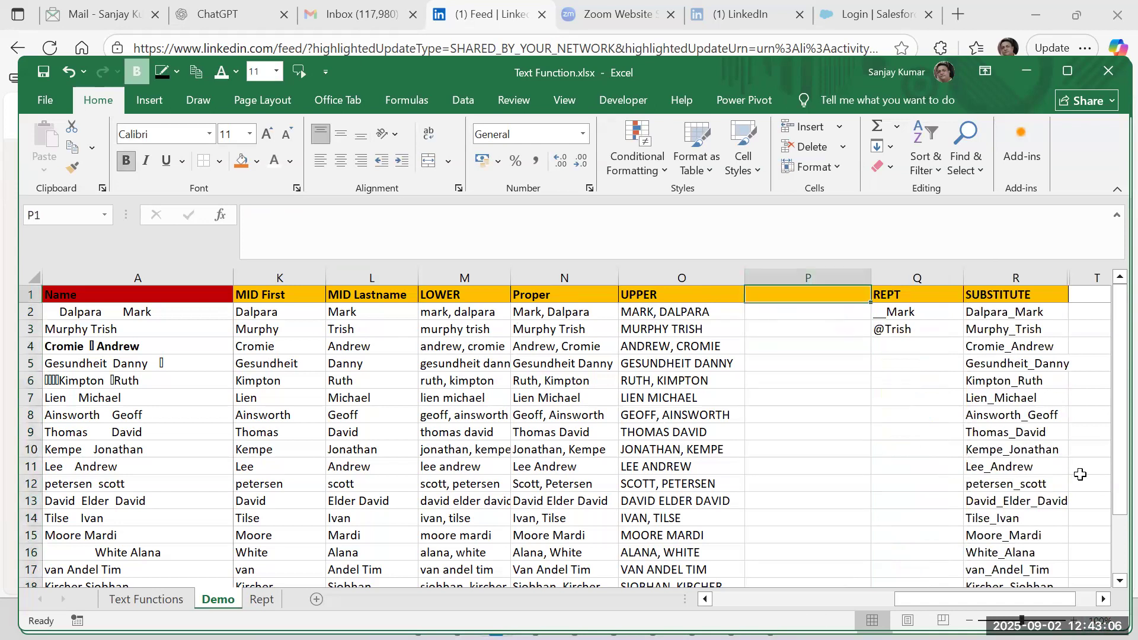
pyautogui.write('Value')
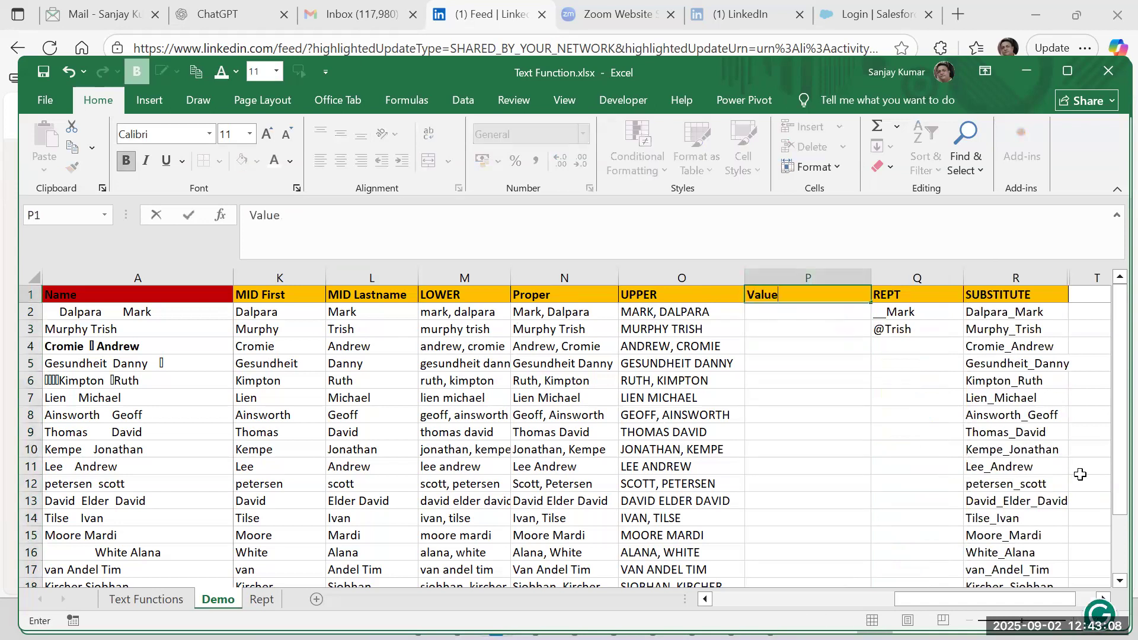
pyautogui.write('Numeric')
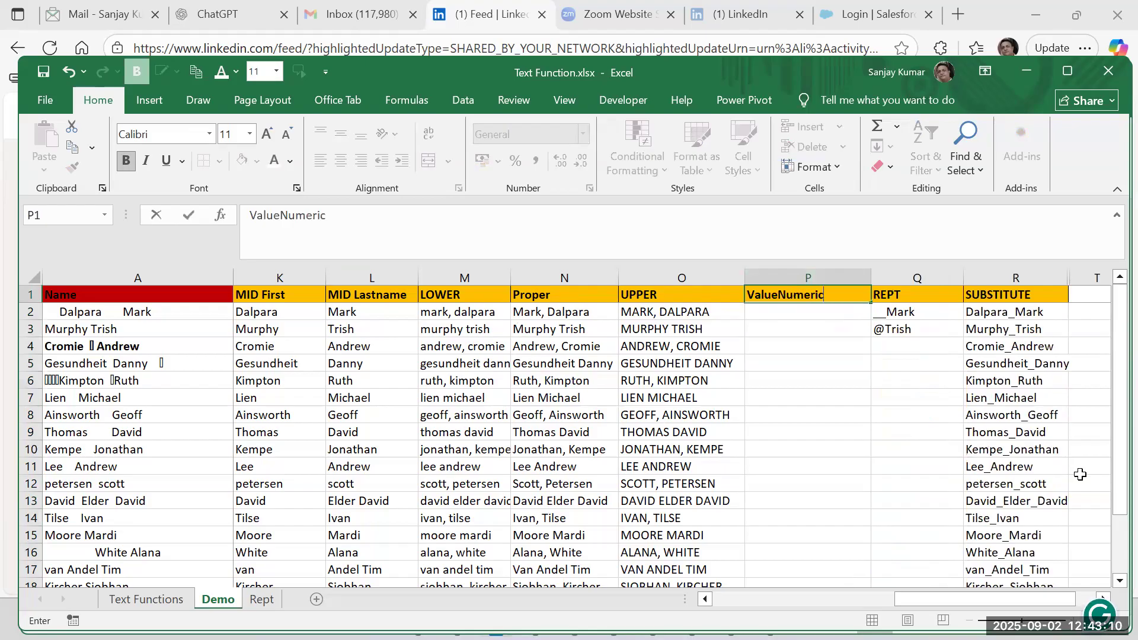
pyautogui.press('Return')
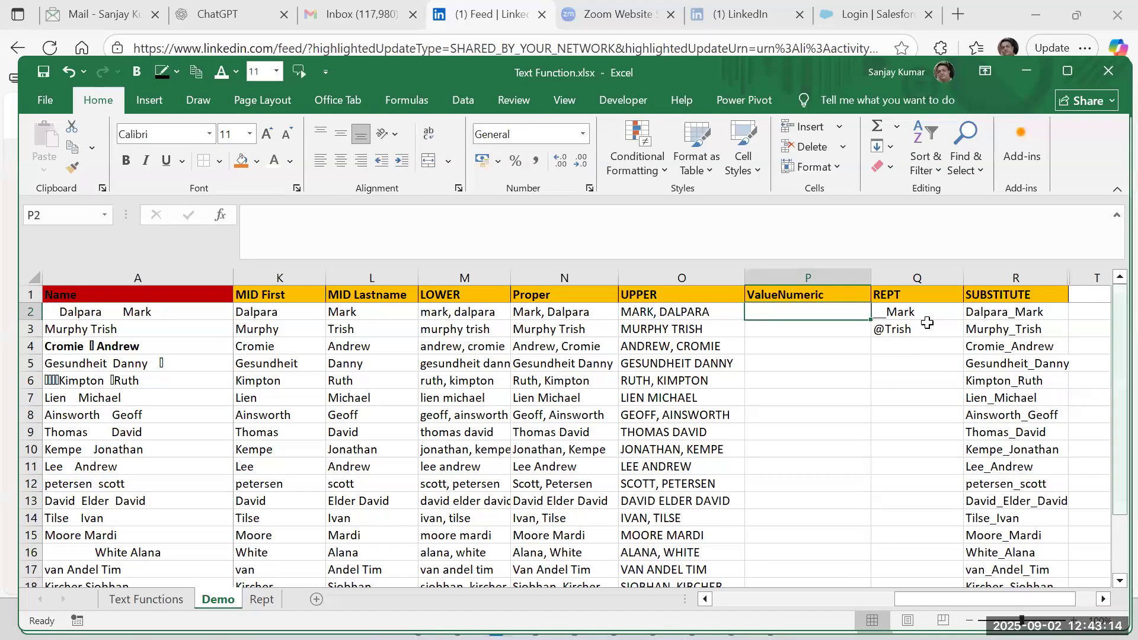
# Clear the two sample entries under REPT in Q2:Q3 and narrow column P slightly.
pyautogui.moveTo(916, 312); pyautogui.dragTo(922, 326)
pyautogui.press('Delete')
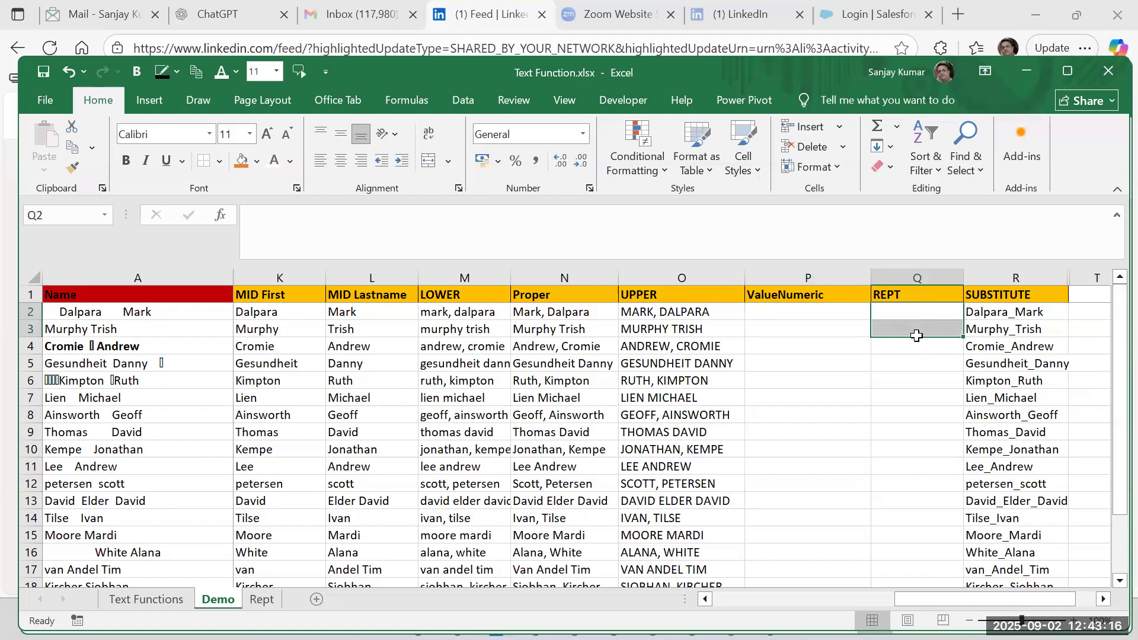
pyautogui.click(796, 310)
pyautogui.moveTo(870, 278); pyautogui.dragTo(846, 278)
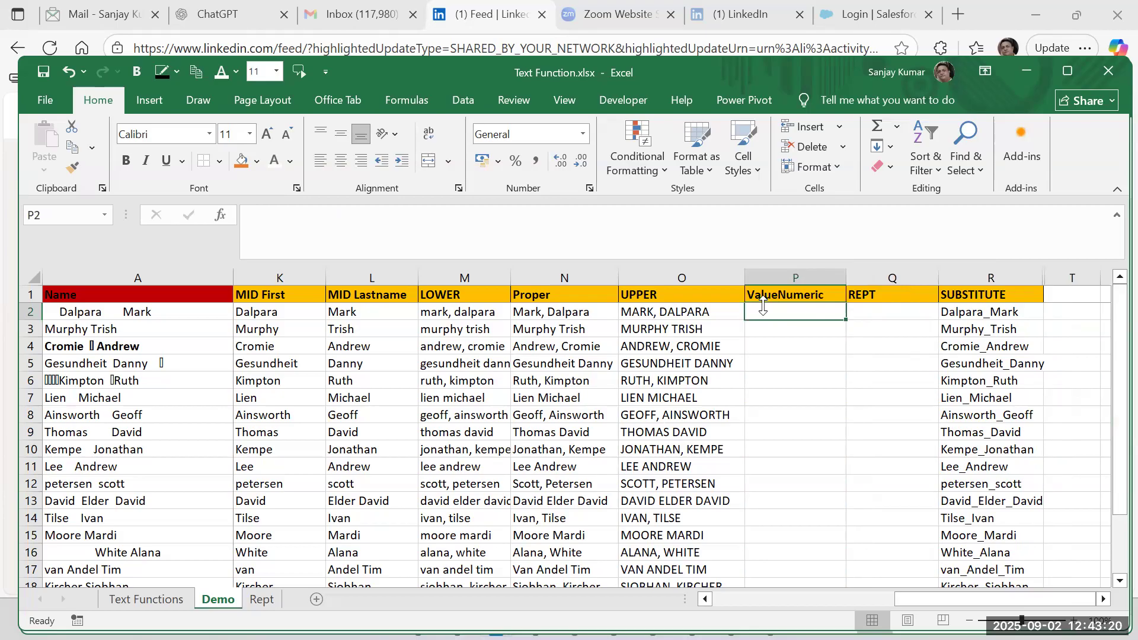
# Enter the sample number 1234 in P2 under the ValueNumeric header.
pyautogui.write('1234')
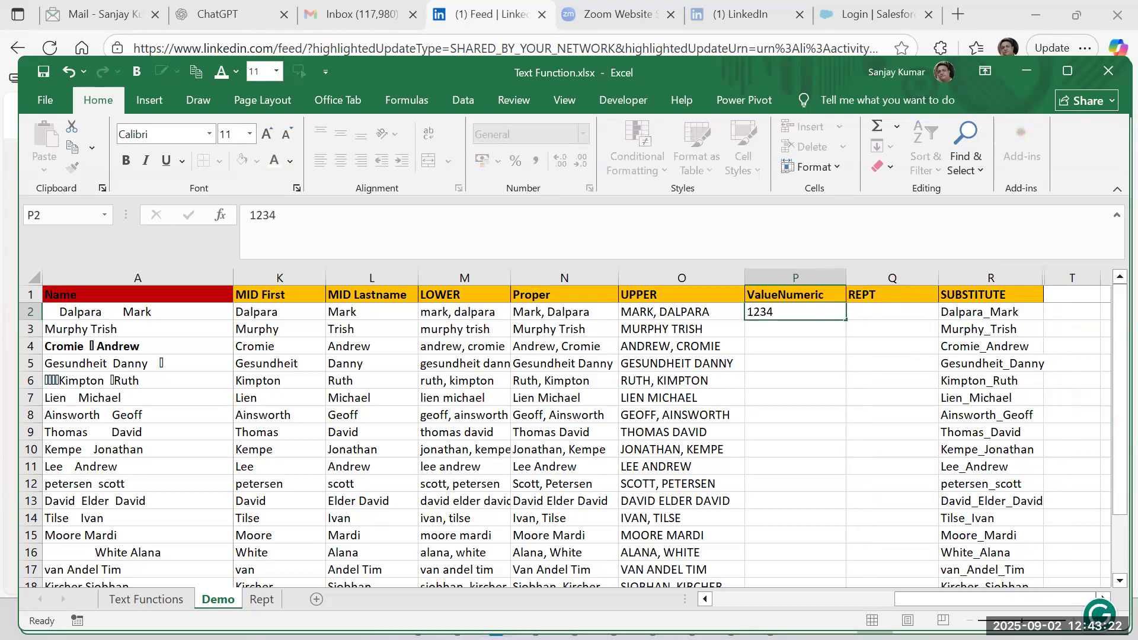
pyautogui.hotkey('ctrl', 'Return')
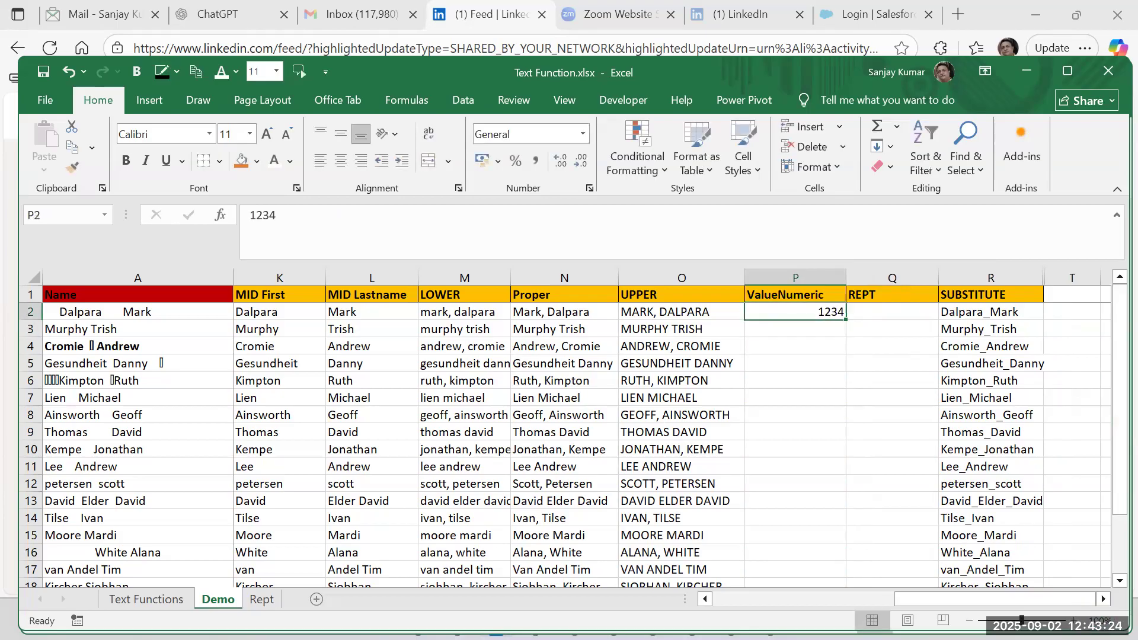
pyautogui.press('Down')
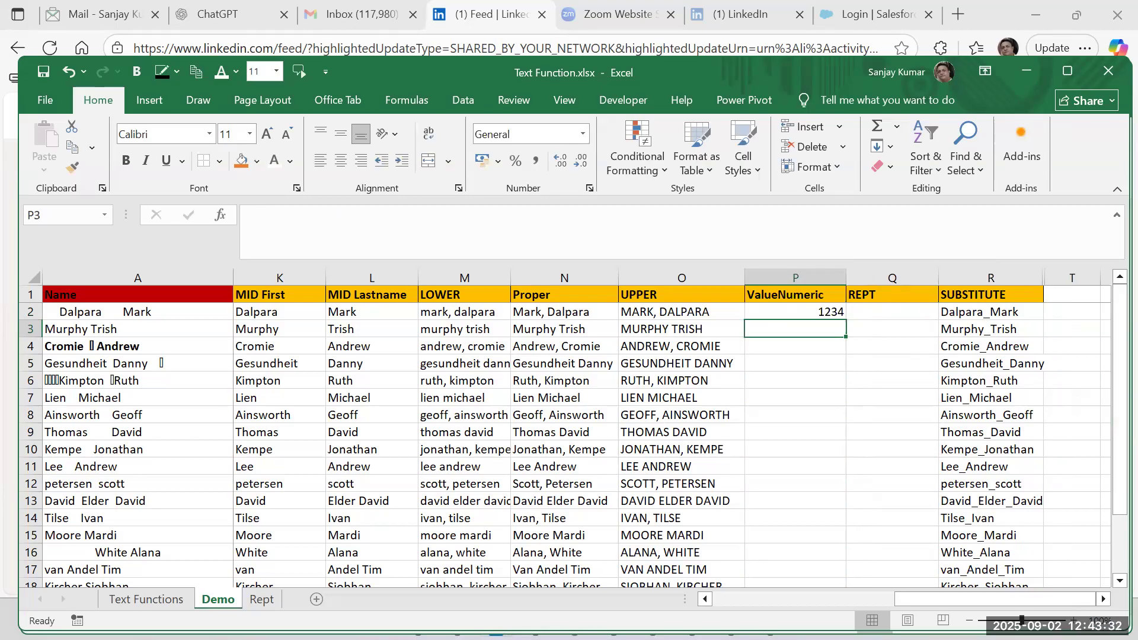
# Change the header text in P1 to Roll Number.
pyautogui.doubleClick(778, 291)
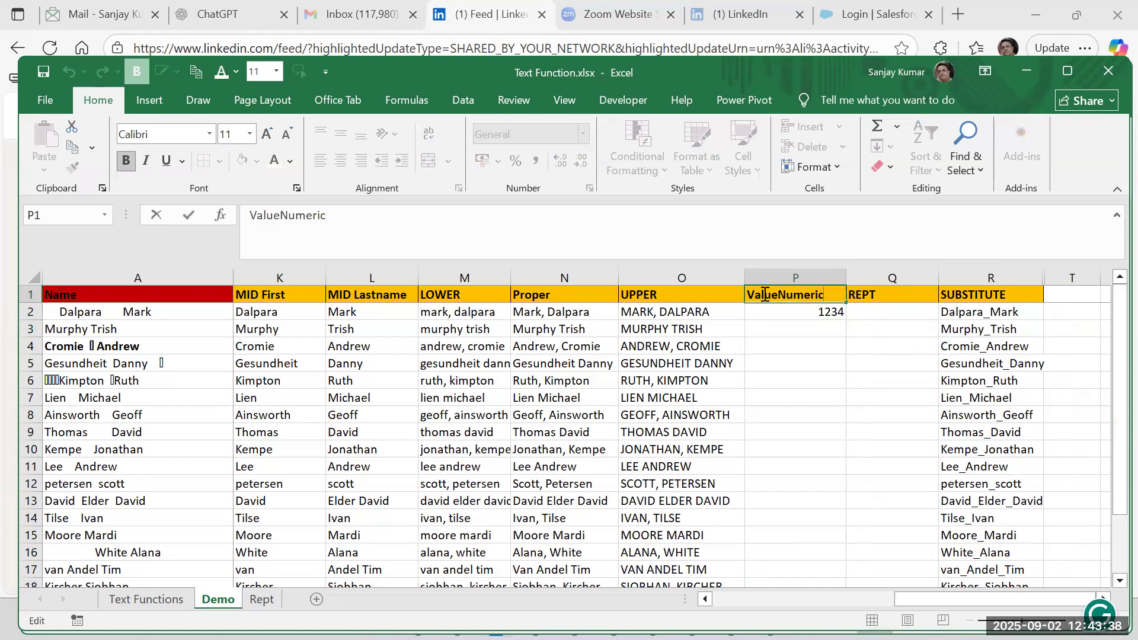
pyautogui.moveTo(775, 291); pyautogui.dragTo(748, 295)
pyautogui.write('Roll')
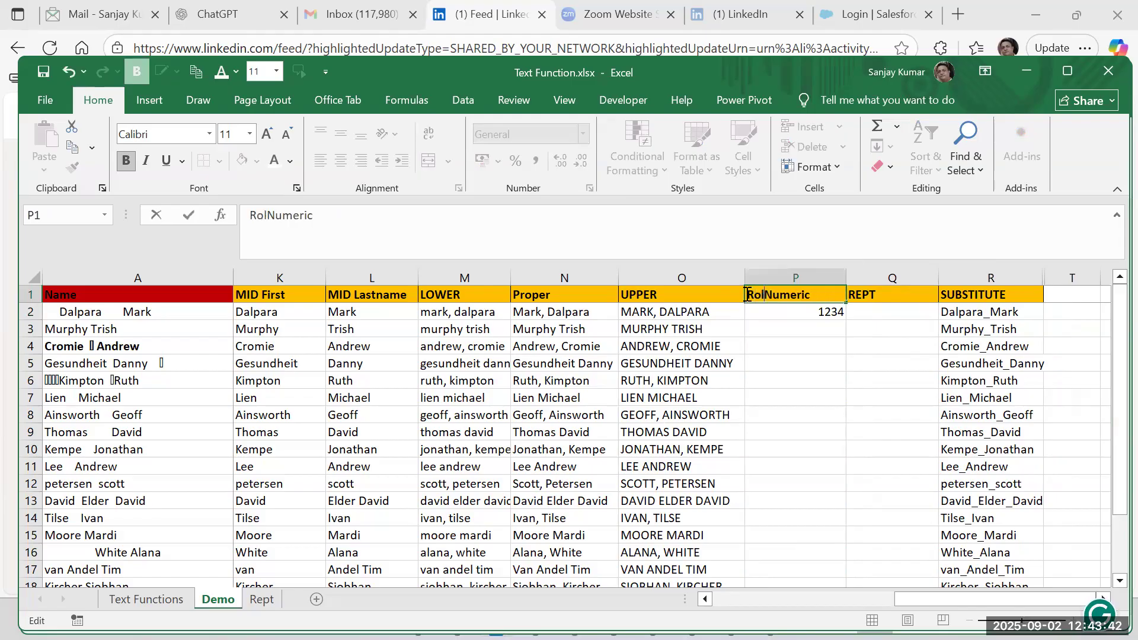
pyautogui.write(' Number')
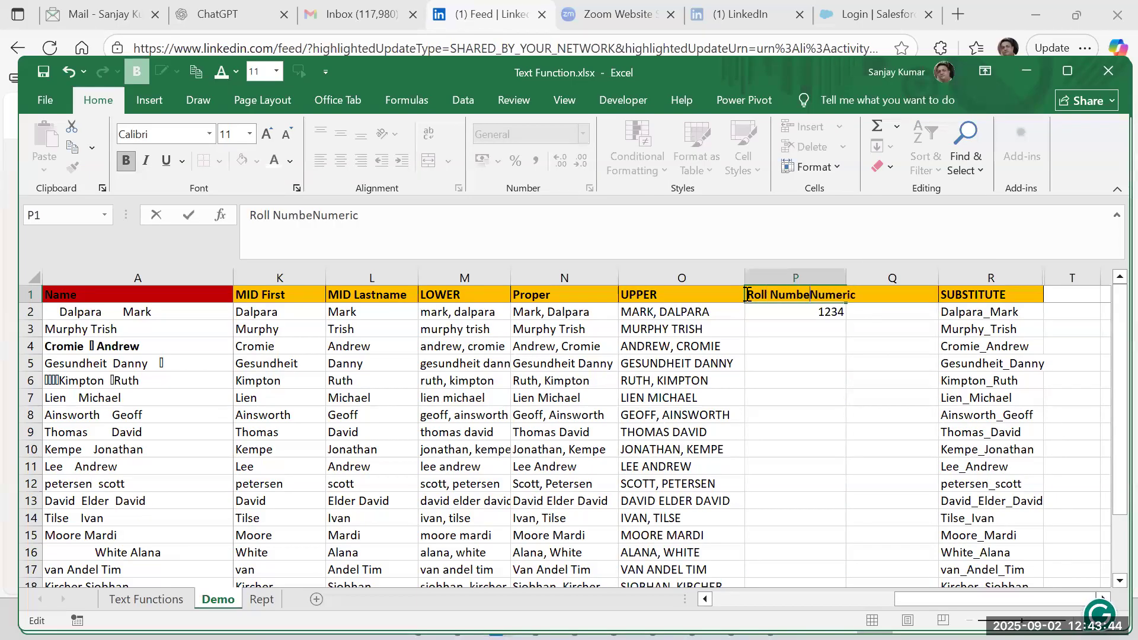
pyautogui.press('Delete')
pyautogui.press('Delete')
pyautogui.press('Delete')
pyautogui.press('Delete')
pyautogui.press('Delete')
pyautogui.press('Delete')
pyautogui.press('Delete')
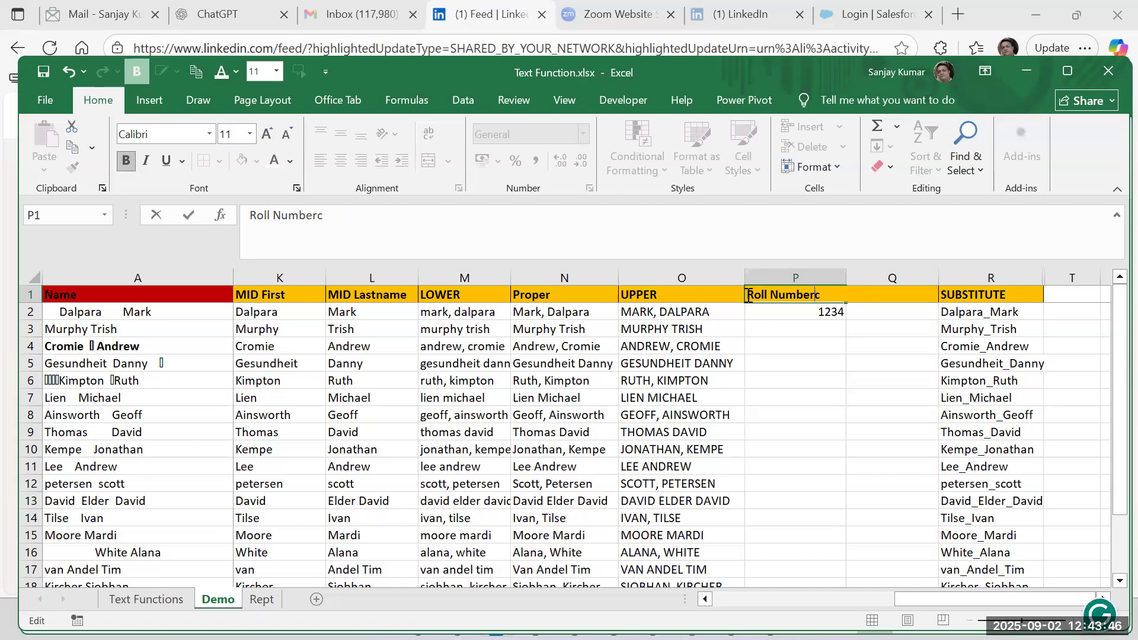
pyautogui.press('Return')
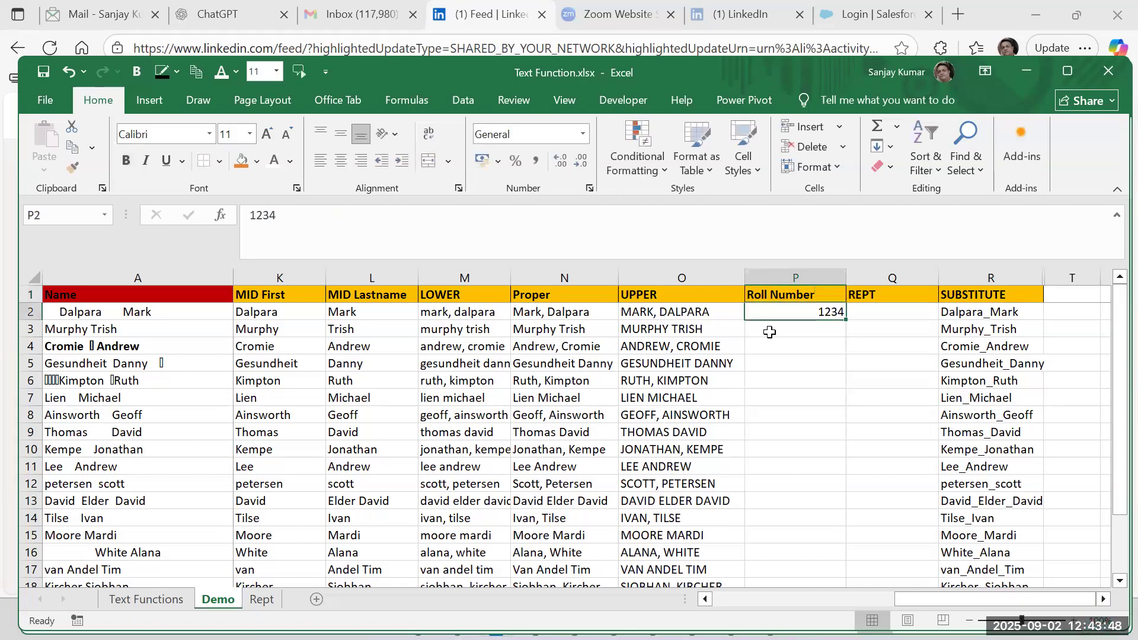
# Enter 0011 as a roll number in P3 and check how the cell stores it.
pyautogui.press('Down')
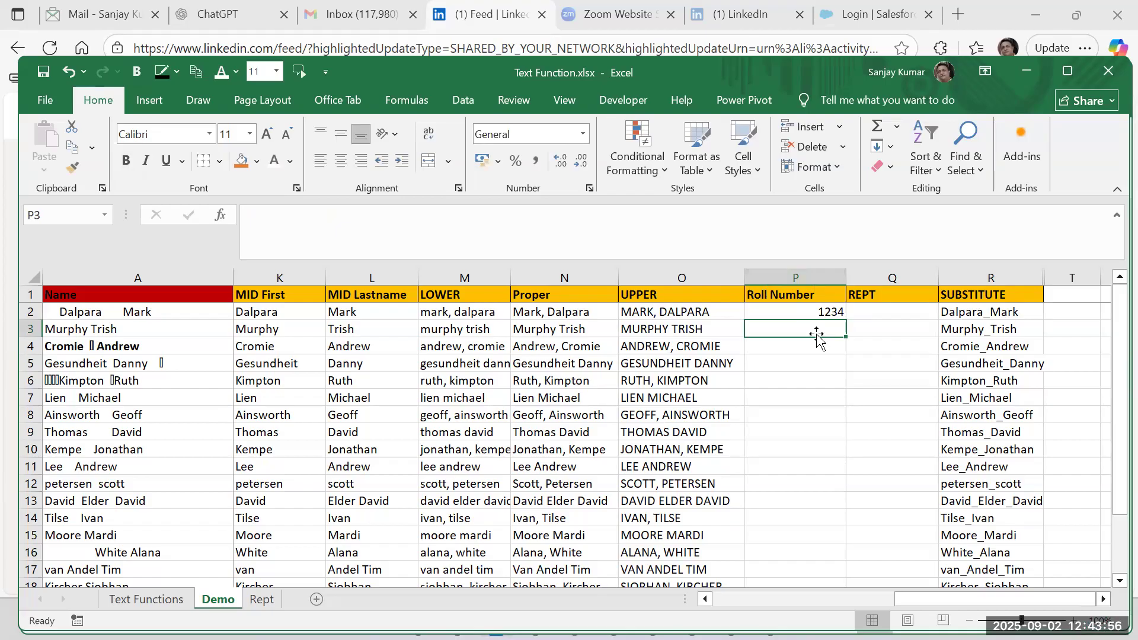
pyautogui.write('00')
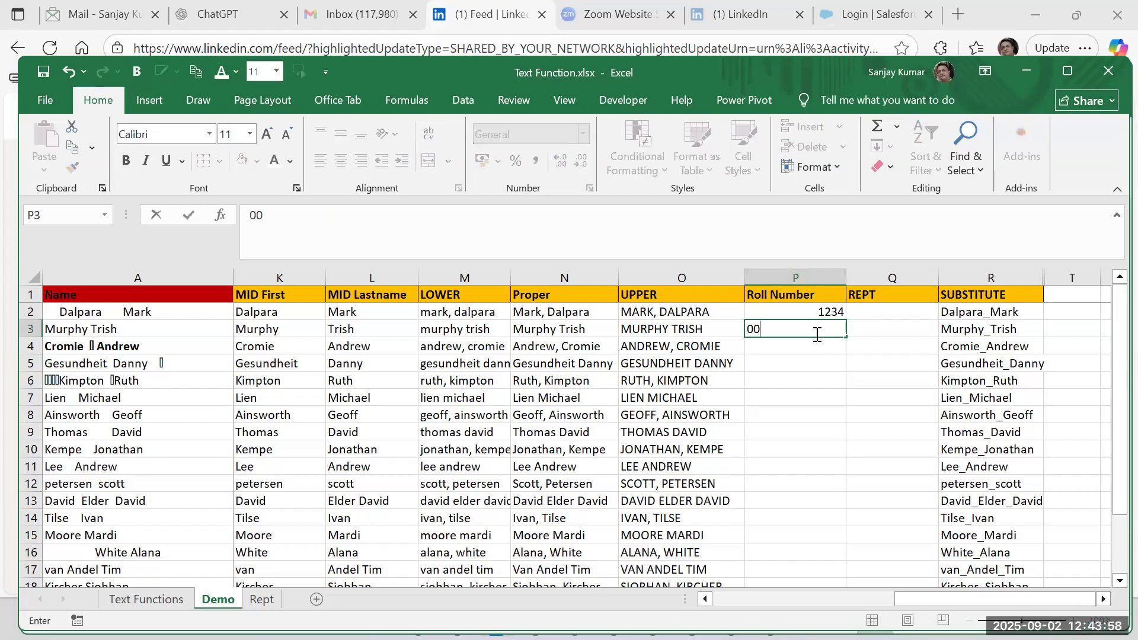
pyautogui.write('11')
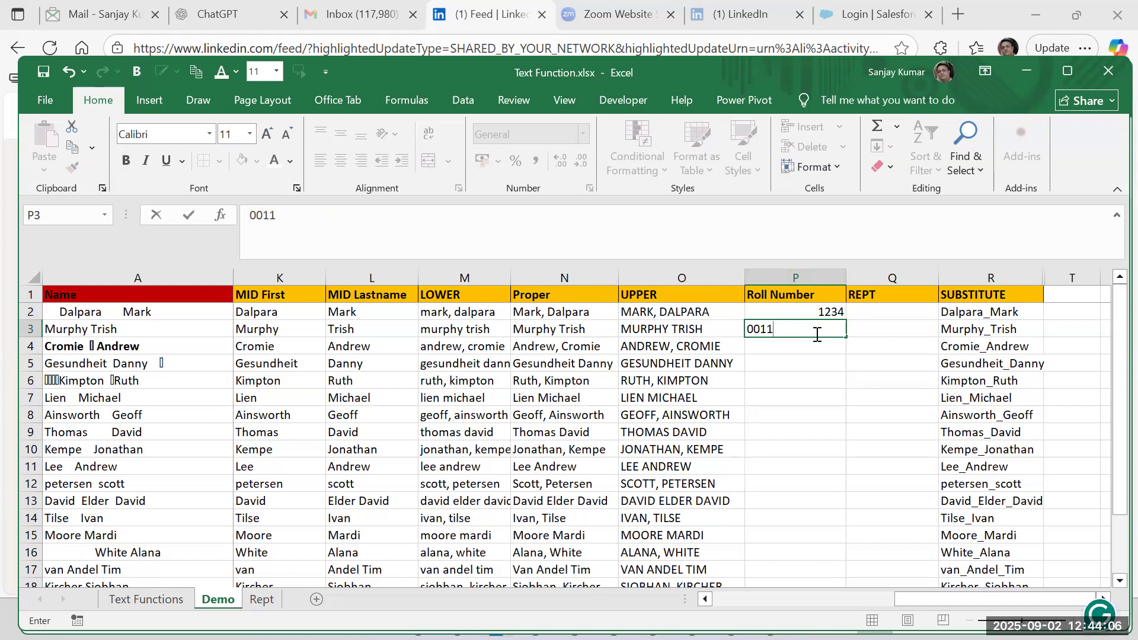
pyautogui.press('Return')
pyautogui.click(817, 333)
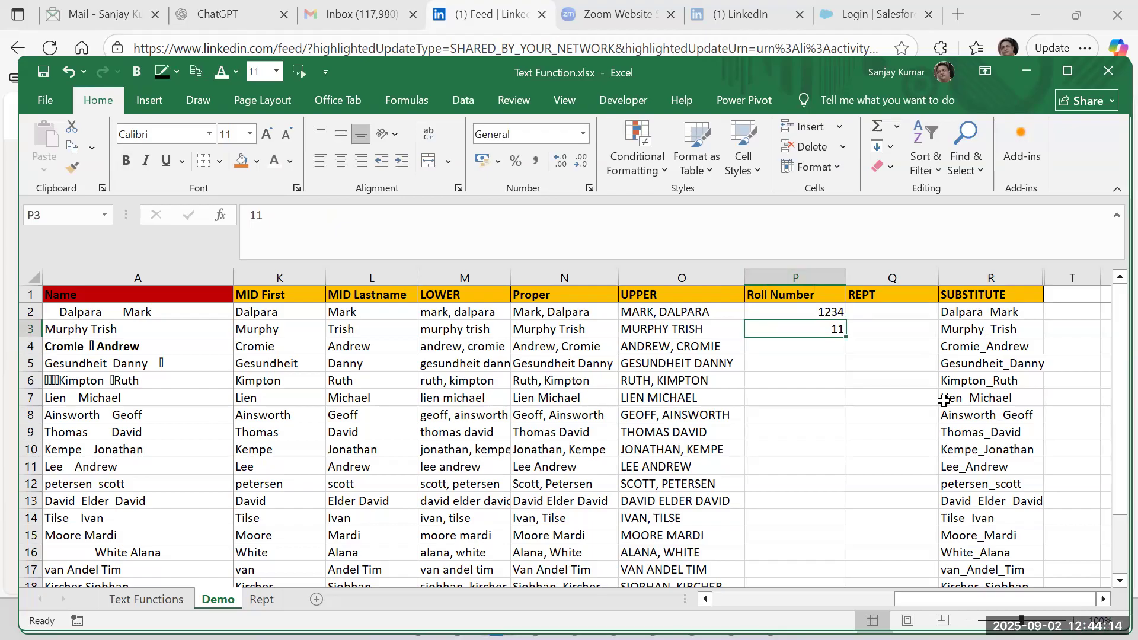
pyautogui.click(809, 347)
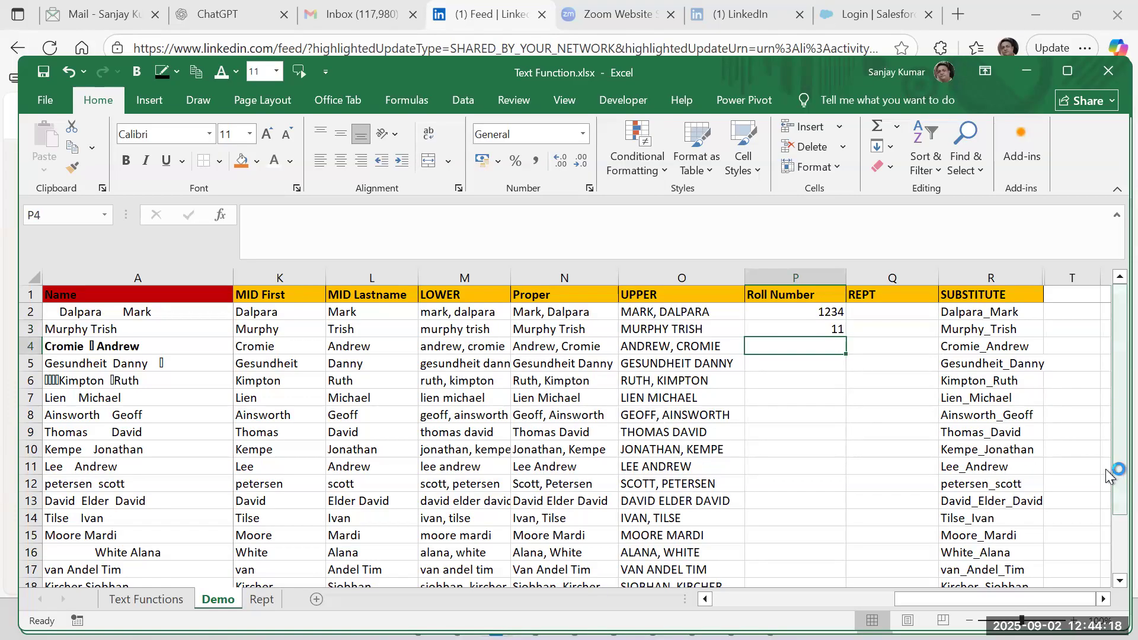
# Abandon the formula started in P4 and clear the sample roll numbers from P2:P3.
pyautogui.write('=')
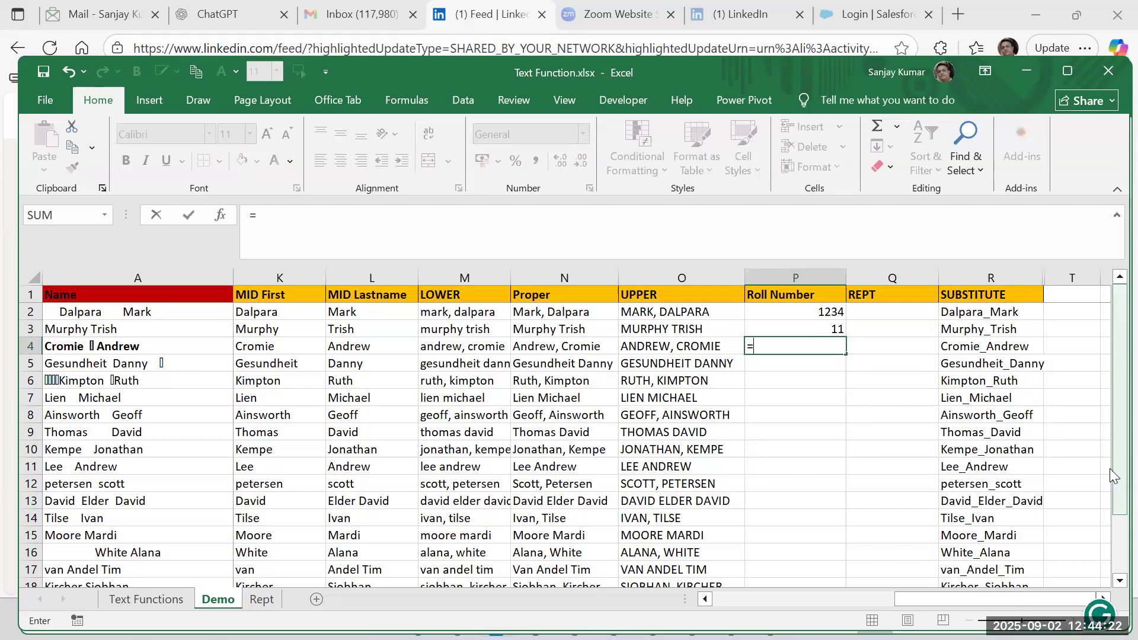
pyautogui.press('Escape')
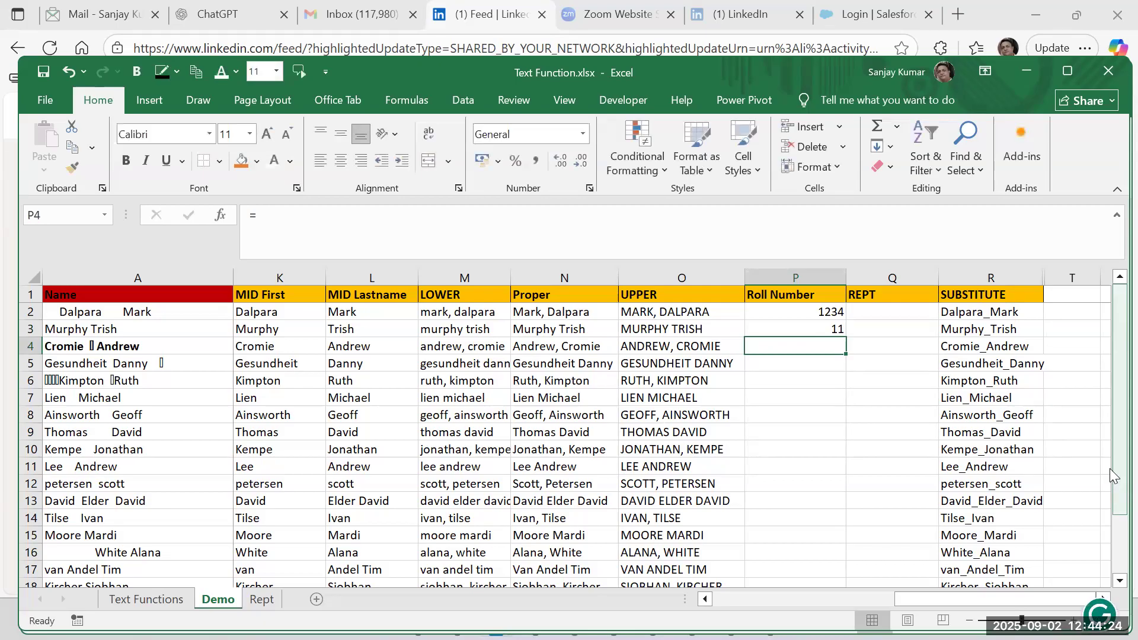
pyautogui.press('Up')
pyautogui.press('Up')
pyautogui.hotkey('shift', 'Down')
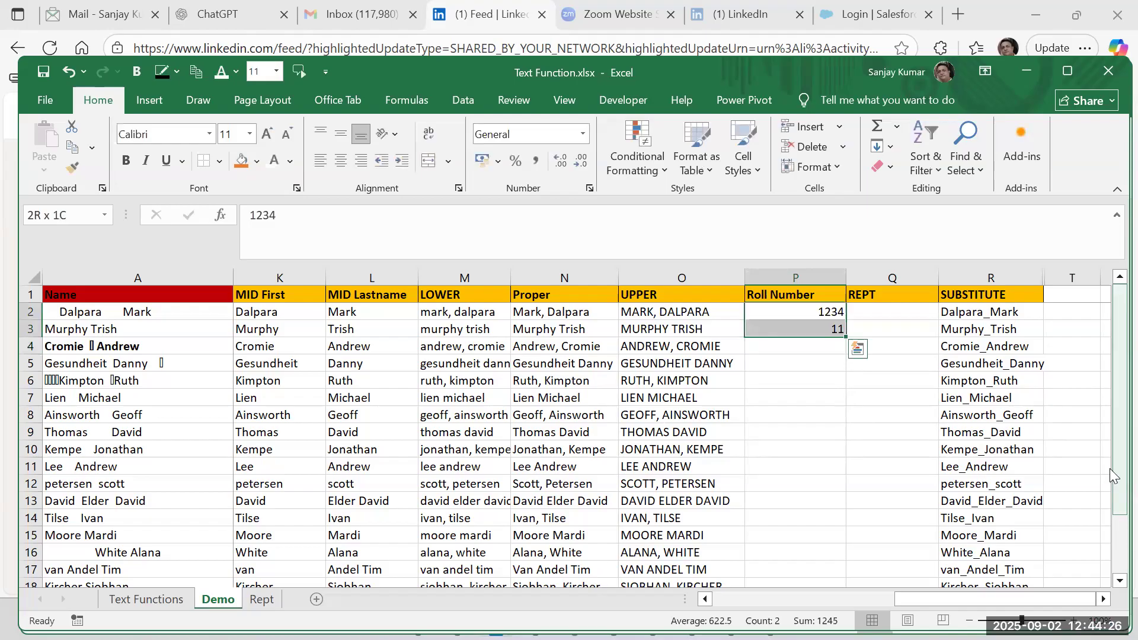
pyautogui.press('Delete')
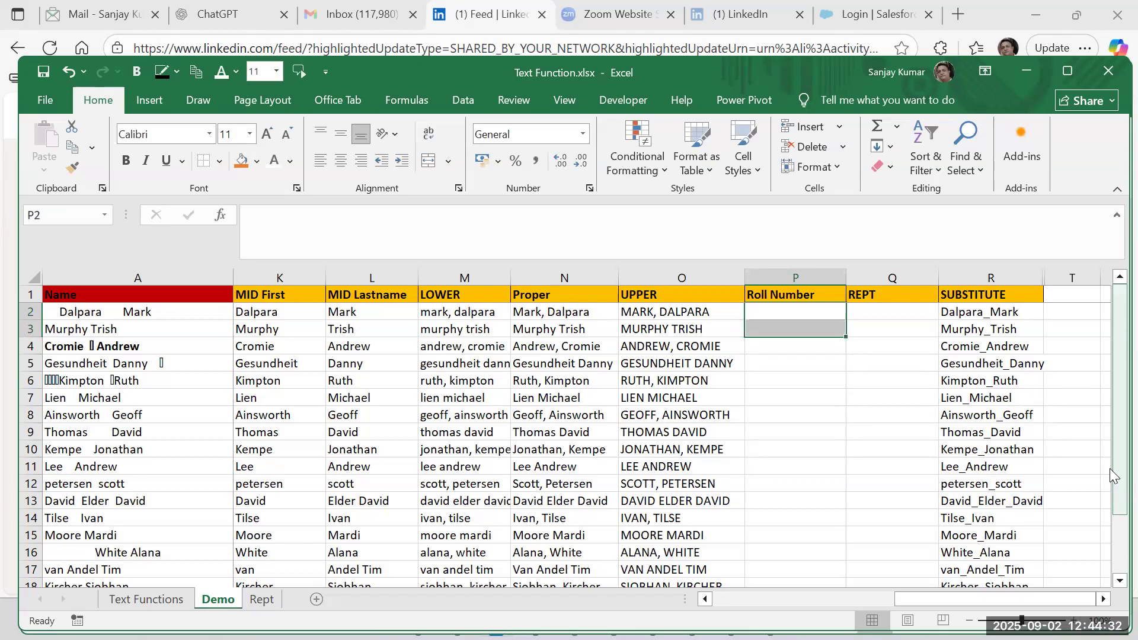
# Enter =RANDBETWEEN(0001,2345) in P2 to generate a random roll number.
pyautogui.press('Up')
pyautogui.press('Down')
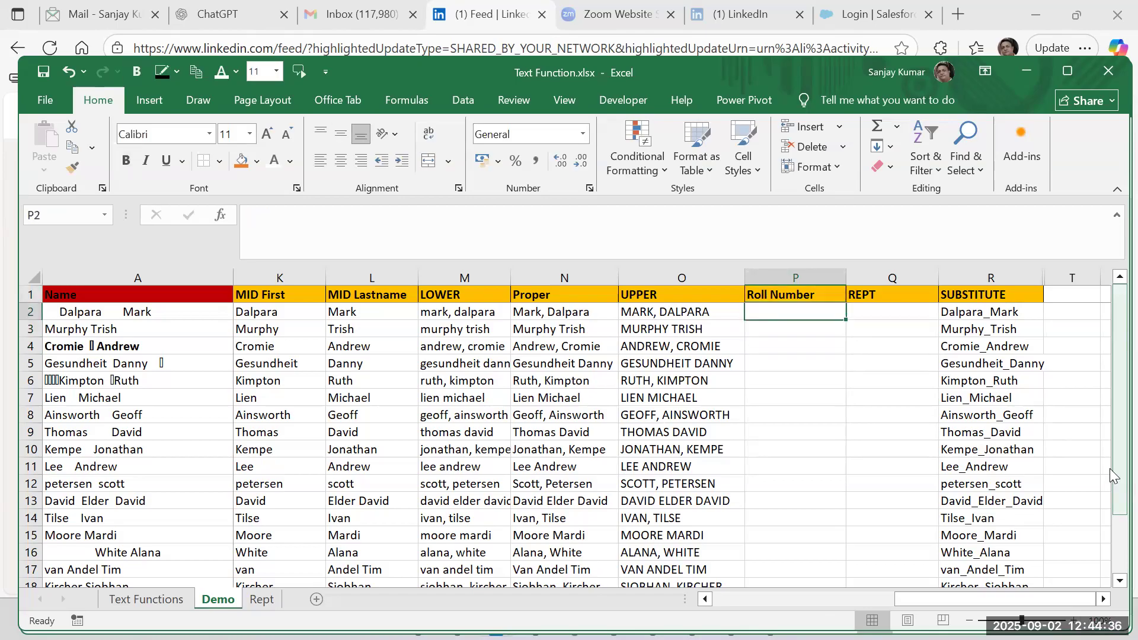
pyautogui.write('=randb')
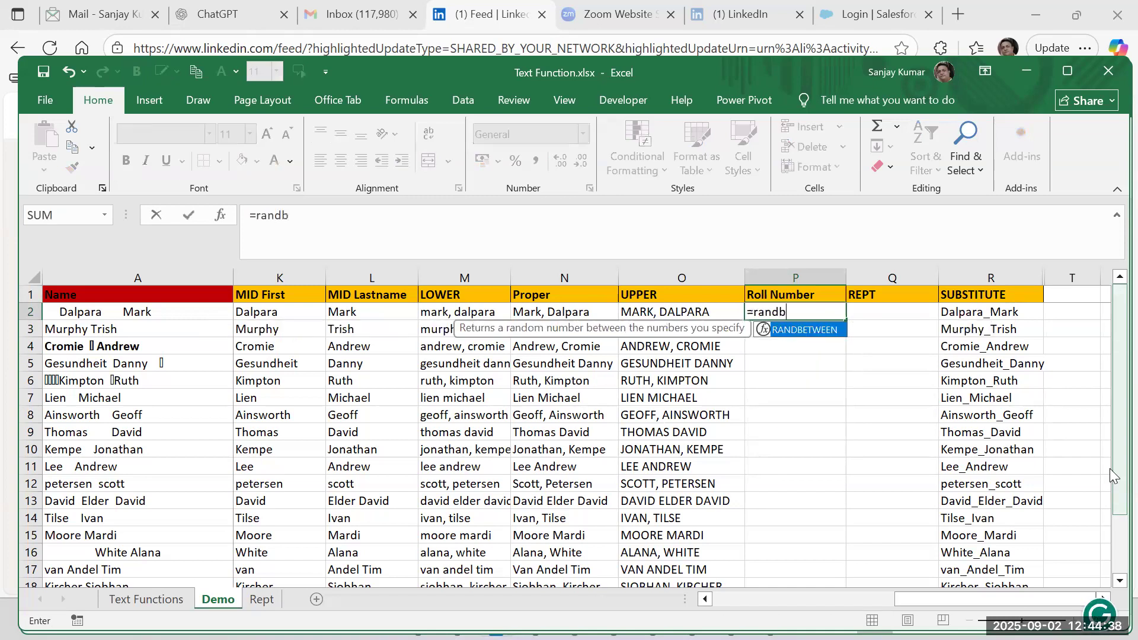
pyautogui.write('etween(')
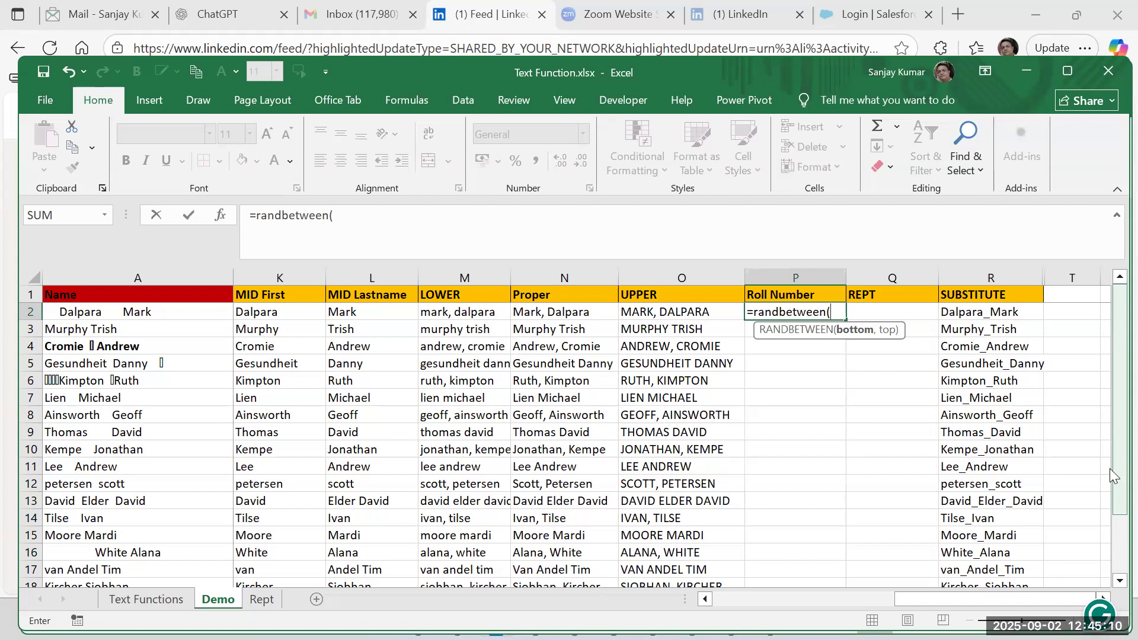
pyautogui.write('0001,')
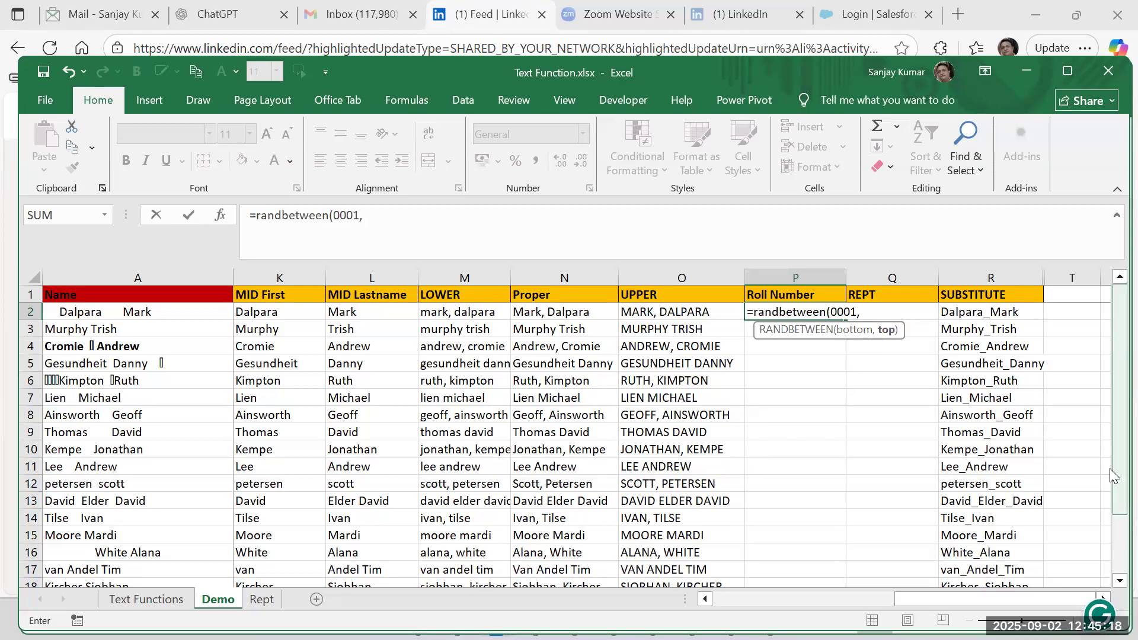
pyautogui.write('2345)')
pyautogui.press('Return')
pyautogui.press('Up')
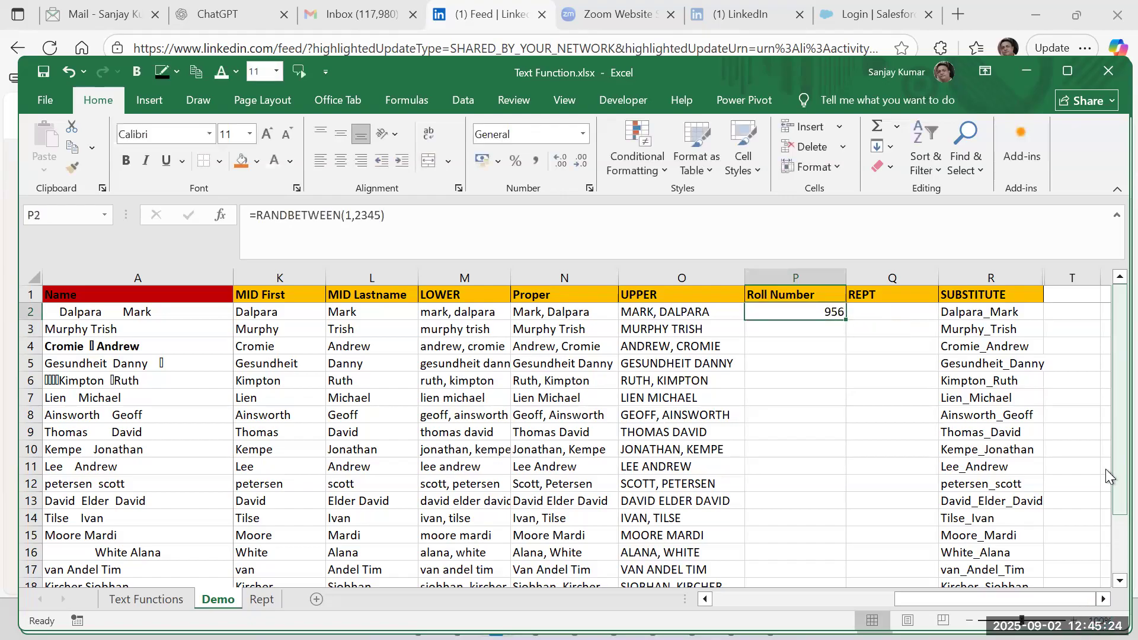
# Fill the RANDBETWEEN formula from P2 down the Roll Number column to row 20.
pyautogui.doubleClick(845, 320)
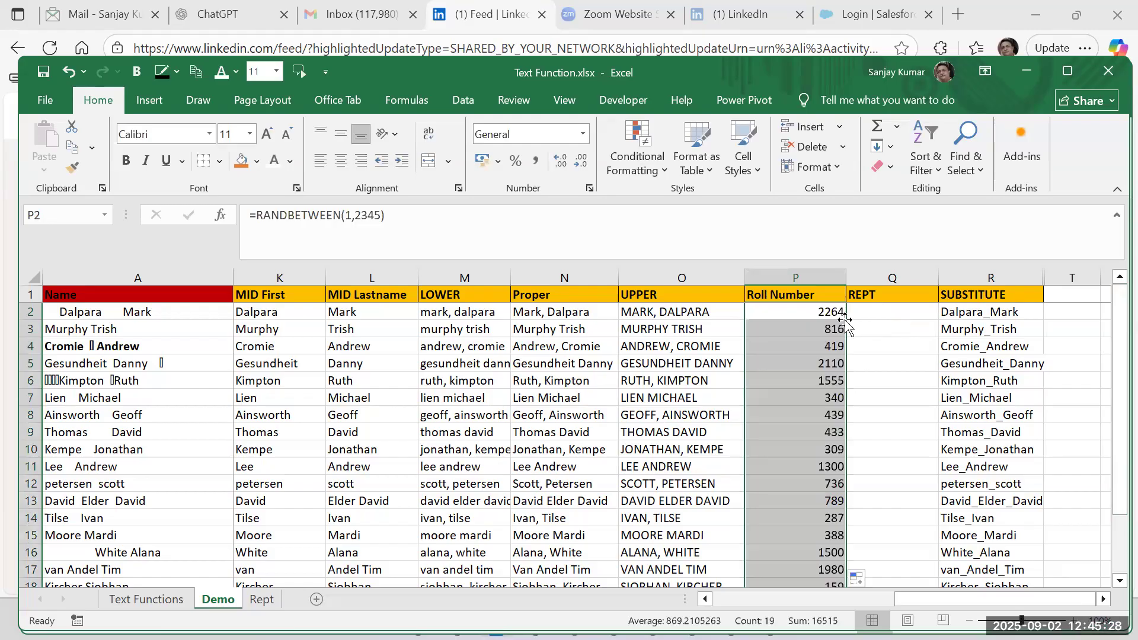
pyautogui.scroll(-4, 829, 463)
pyautogui.scroll(3, 820, 468)
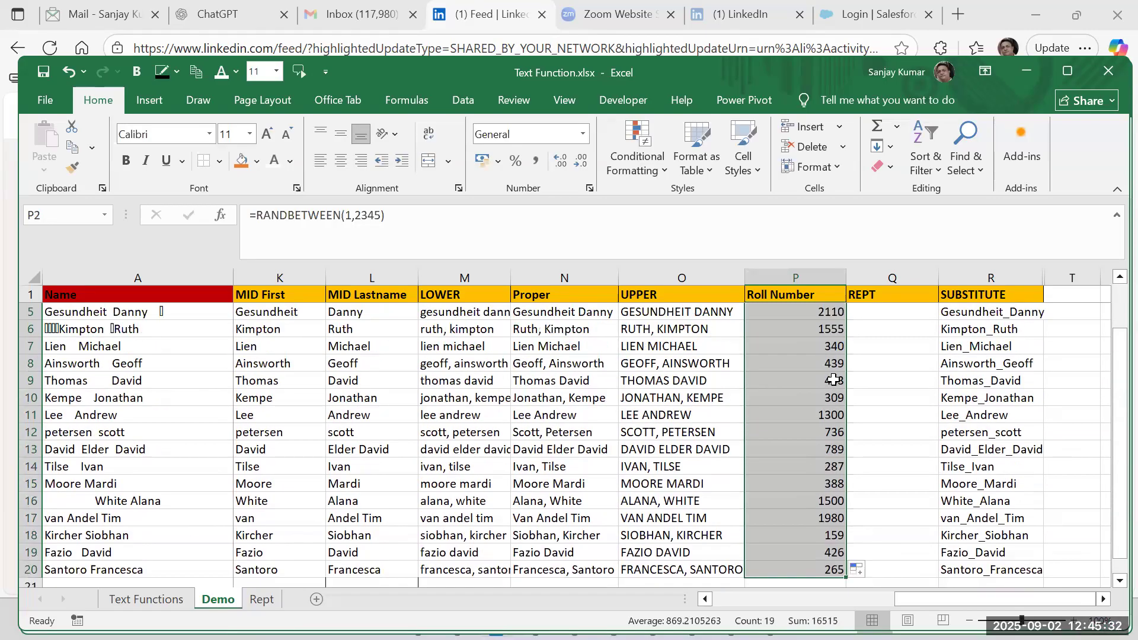
# Copy the Roll Number formulas and paste them over themselves as values only.
pyautogui.hotkey('ctrl', 'c')
pyautogui.hotkey('alt', 'e')
pyautogui.press('s')
pyautogui.press('v')
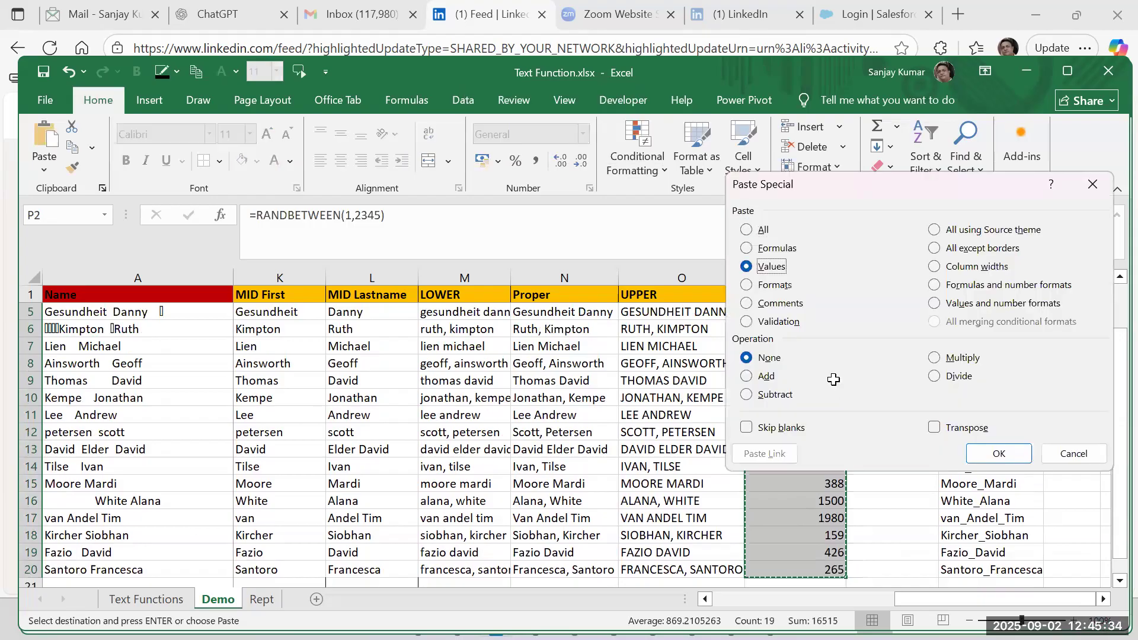
pyautogui.press('Return')
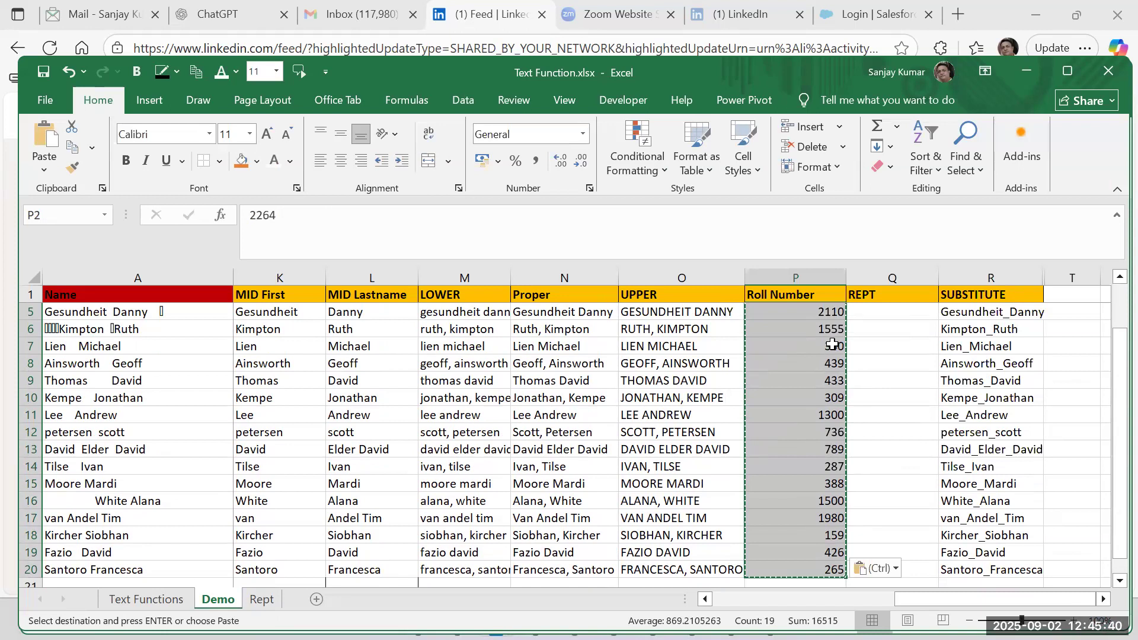
# Undo the values-only paste in the Roll Number column and clear the copy selection.
pyautogui.scroll(1, 826, 315)
pyautogui.hotkey('ctrl', 'z')
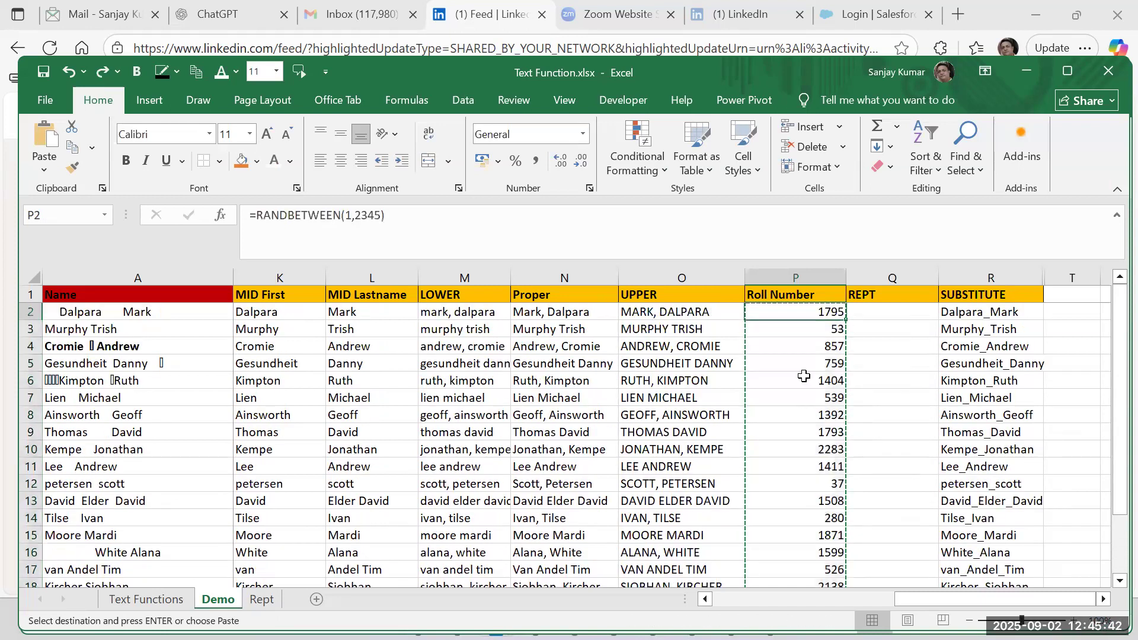
pyautogui.press('Escape')
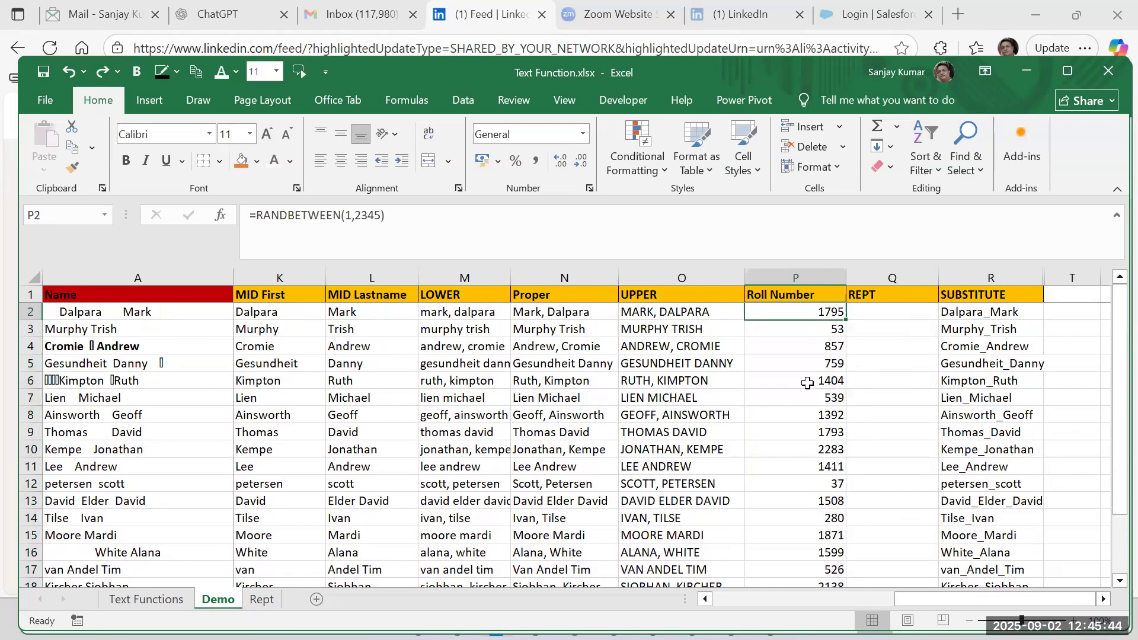
# Change the upper limit of the RANDBETWEEN formula in P2 to 1111.
pyautogui.doubleClick(813, 313)
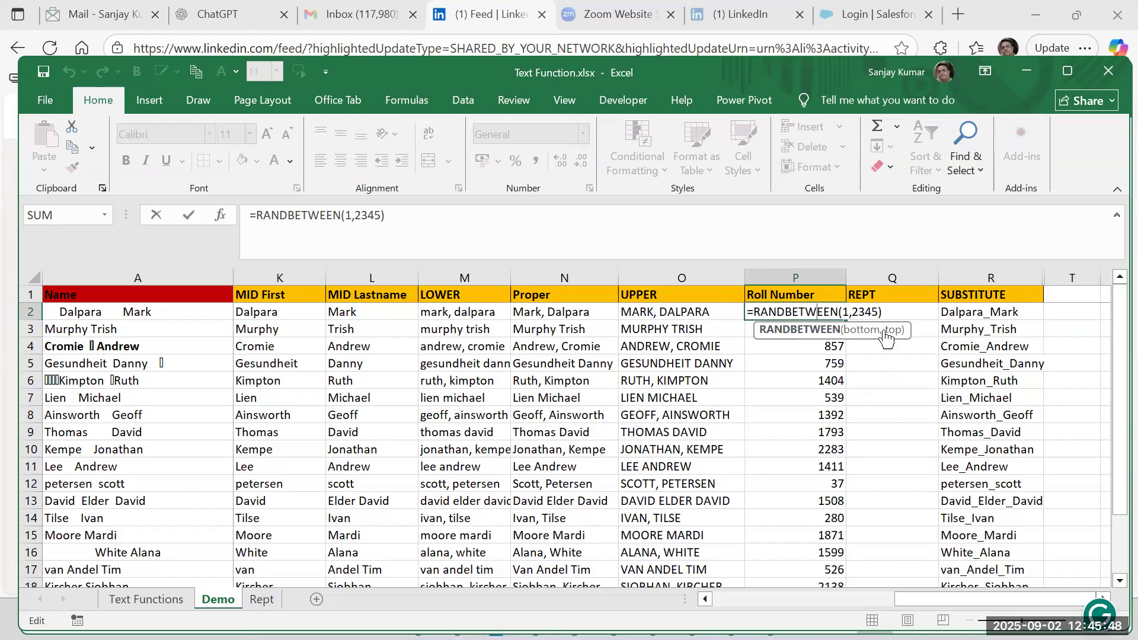
pyautogui.moveTo(852, 312); pyautogui.dragTo(879, 315)
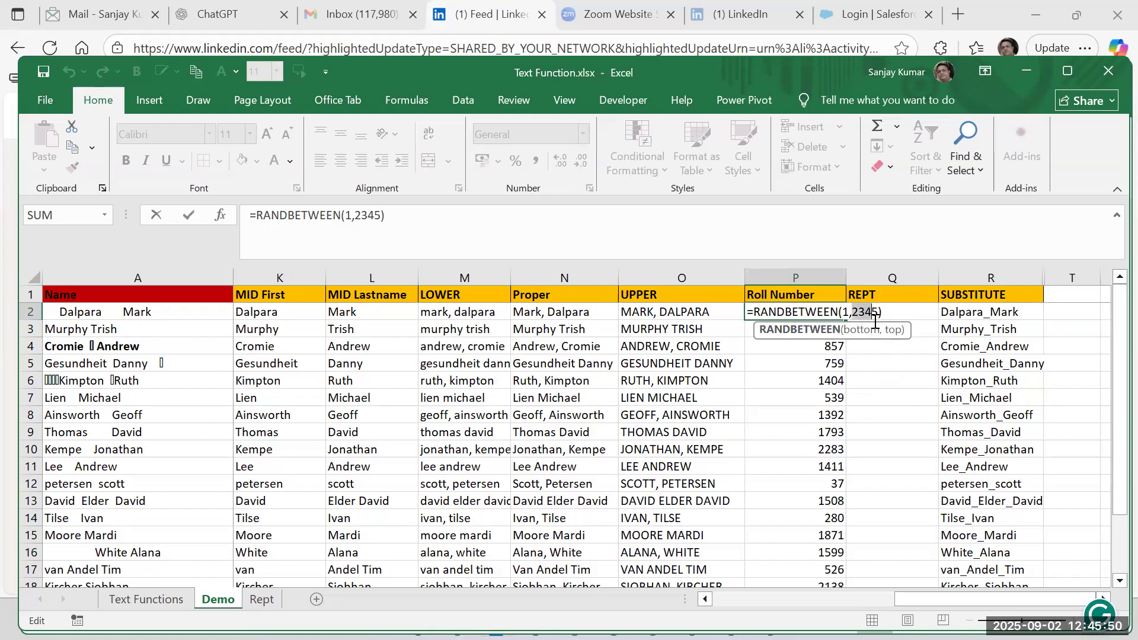
pyautogui.write('1111')
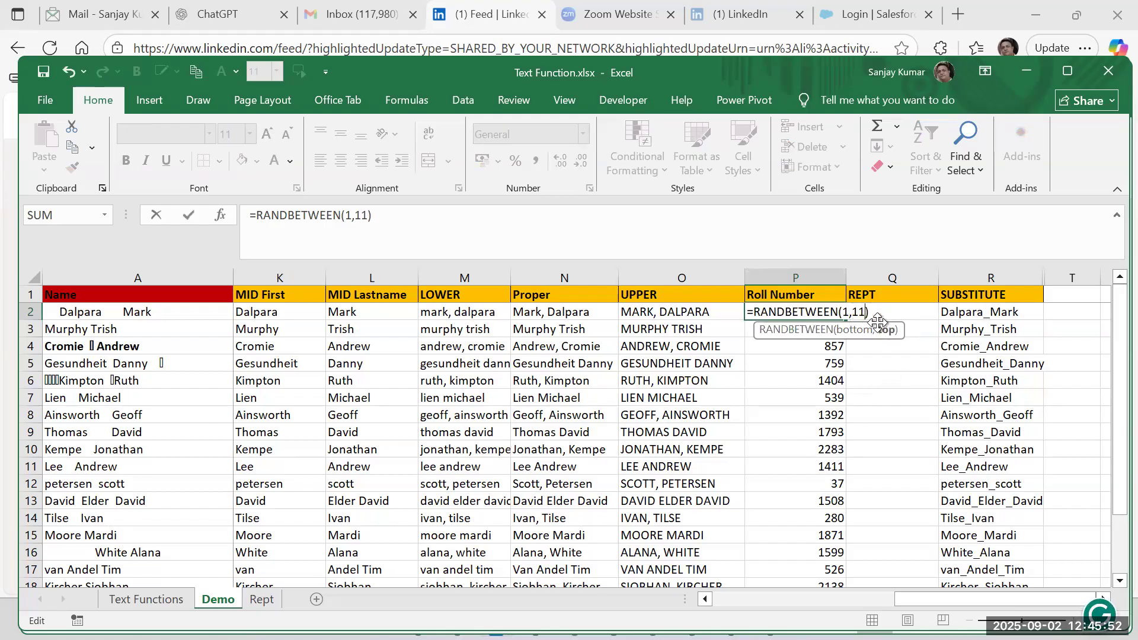
pyautogui.press('Return')
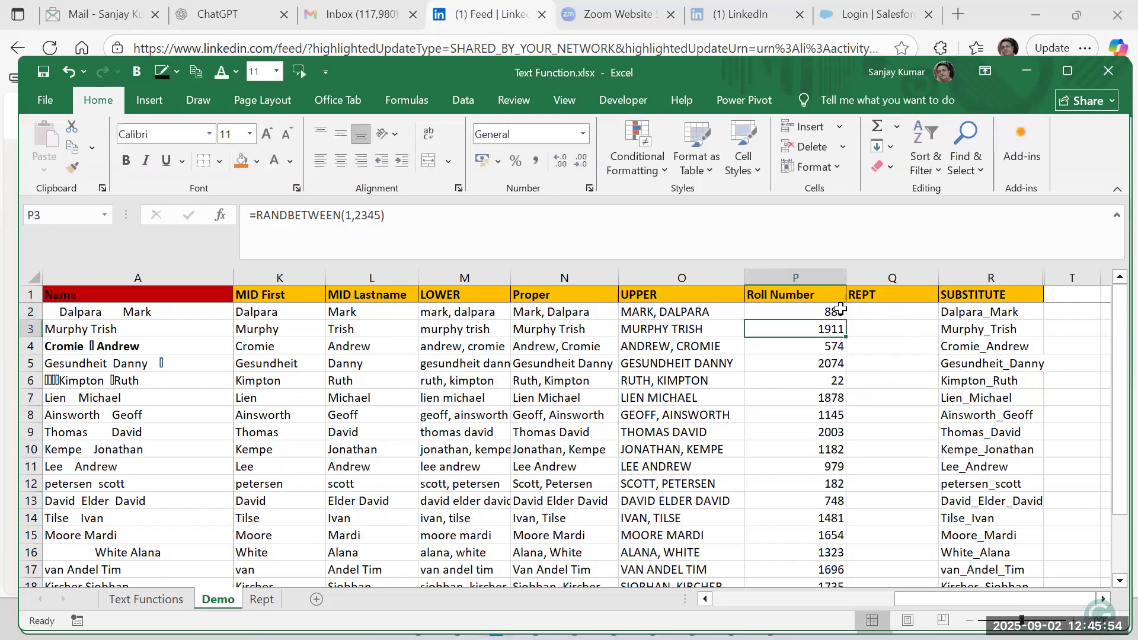
pyautogui.scroll(-3, 824, 460)
pyautogui.scroll(3, 824, 459)
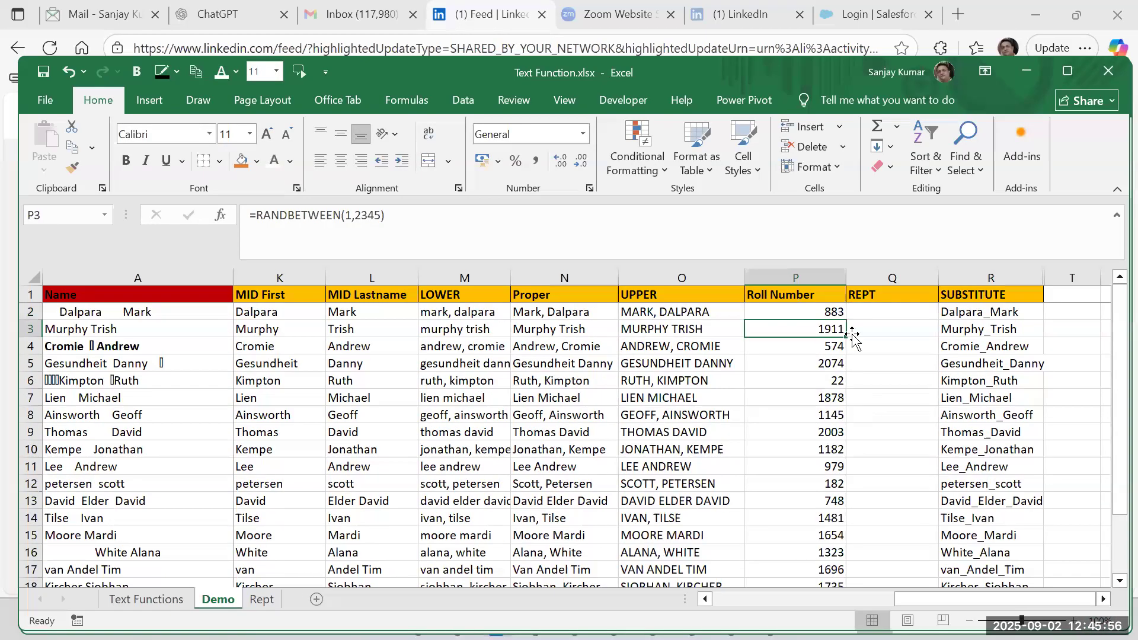
# Review the RANDBETWEEN formulas in P2 and P3 of the Roll Number column.
pyautogui.doubleClick(815, 310)
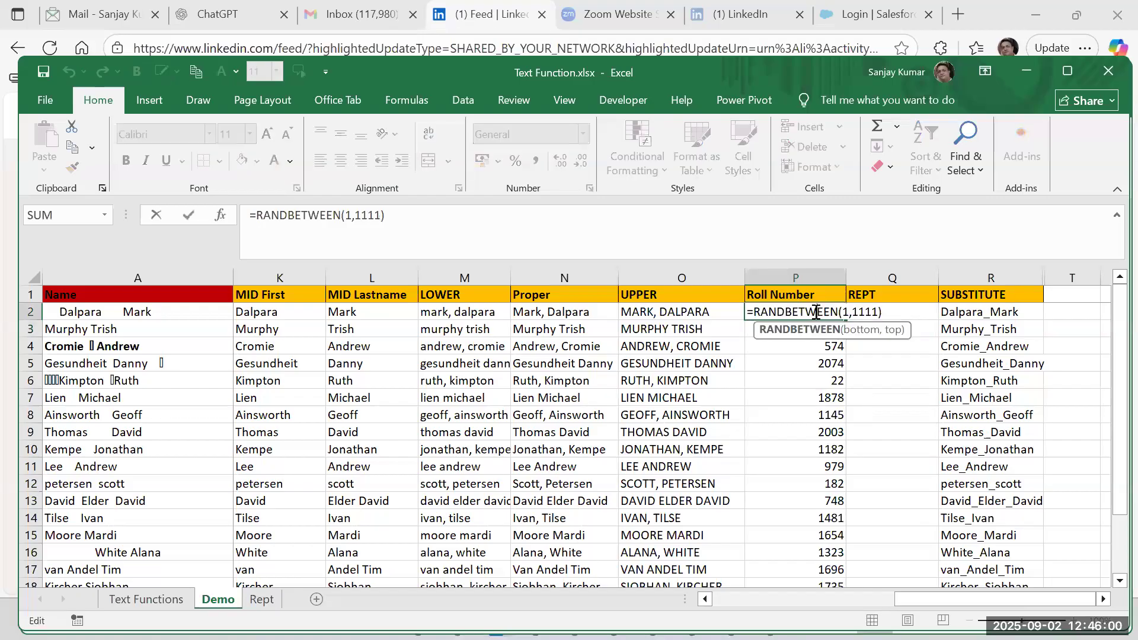
pyautogui.press('Return')
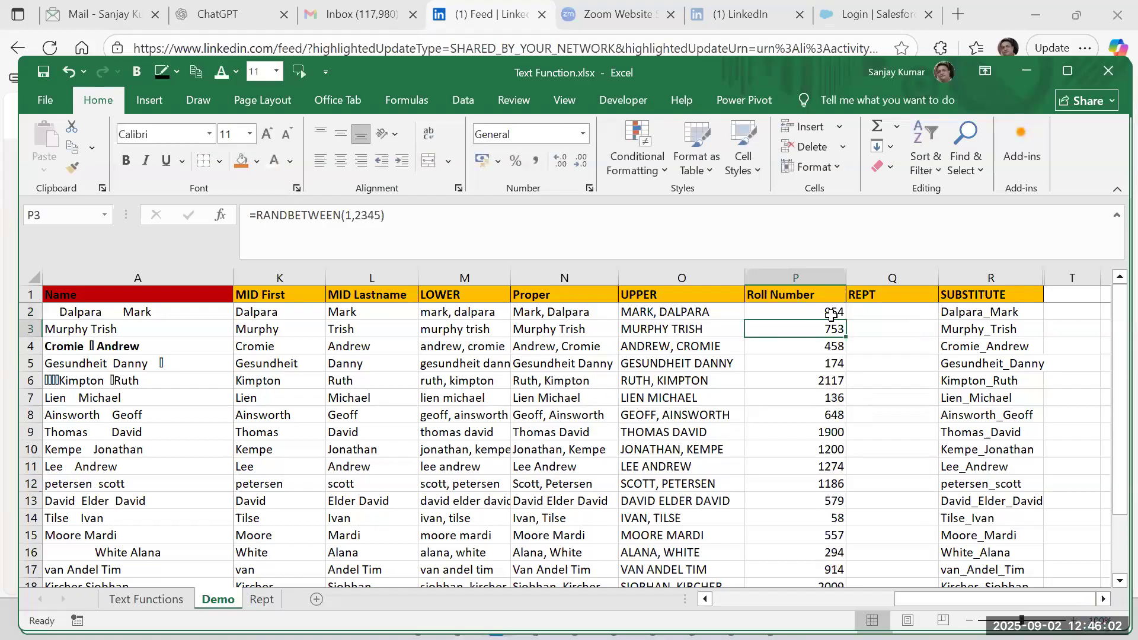
pyautogui.doubleClick(814, 304)
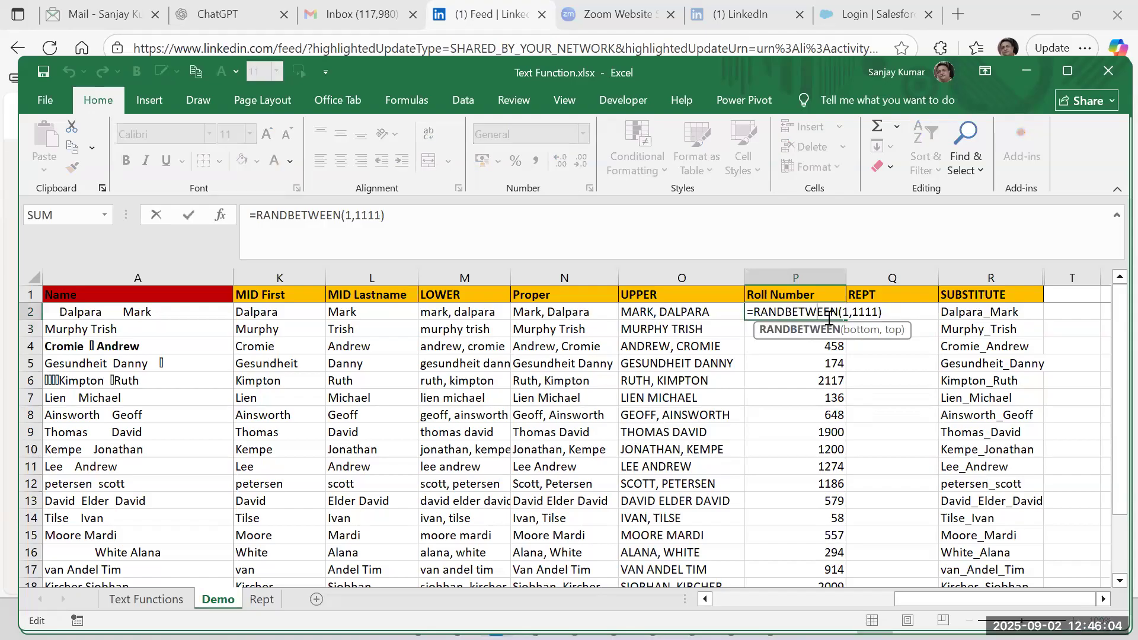
pyautogui.press('Return')
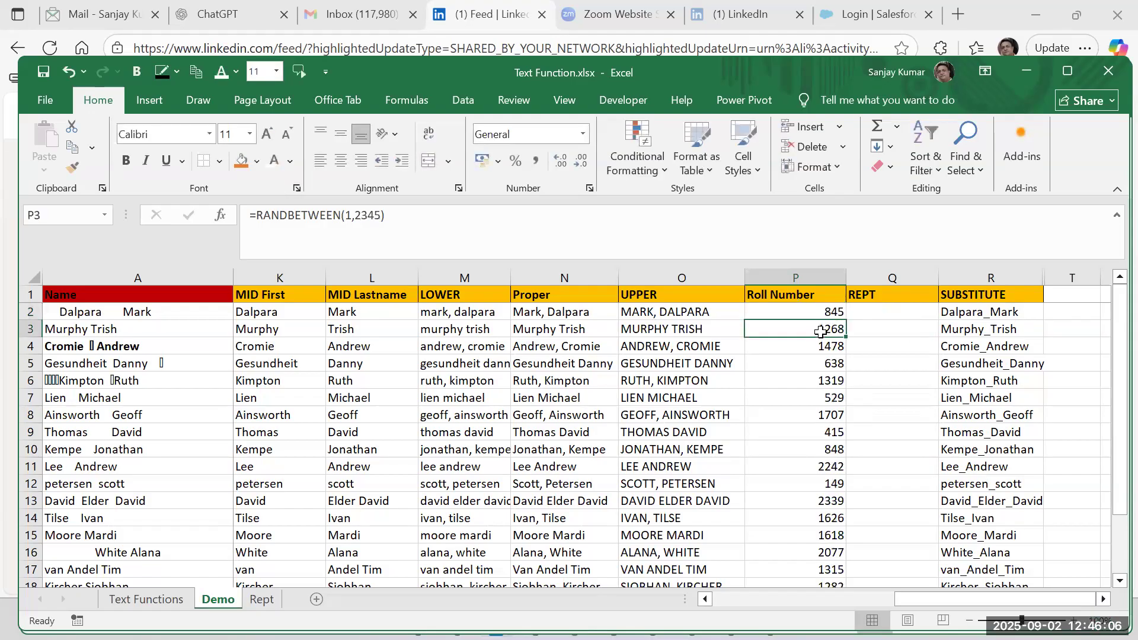
pyautogui.doubleClick(819, 332)
pyautogui.press('Return')
# Copy the Roll Number formulas from P2 down to row 20 and paste them over themselves as values only.
pyautogui.click(809, 312)
pyautogui.hotkey('ctrl', 'shift', 'Down')
pyautogui.hotkey('ctrl', 'c')
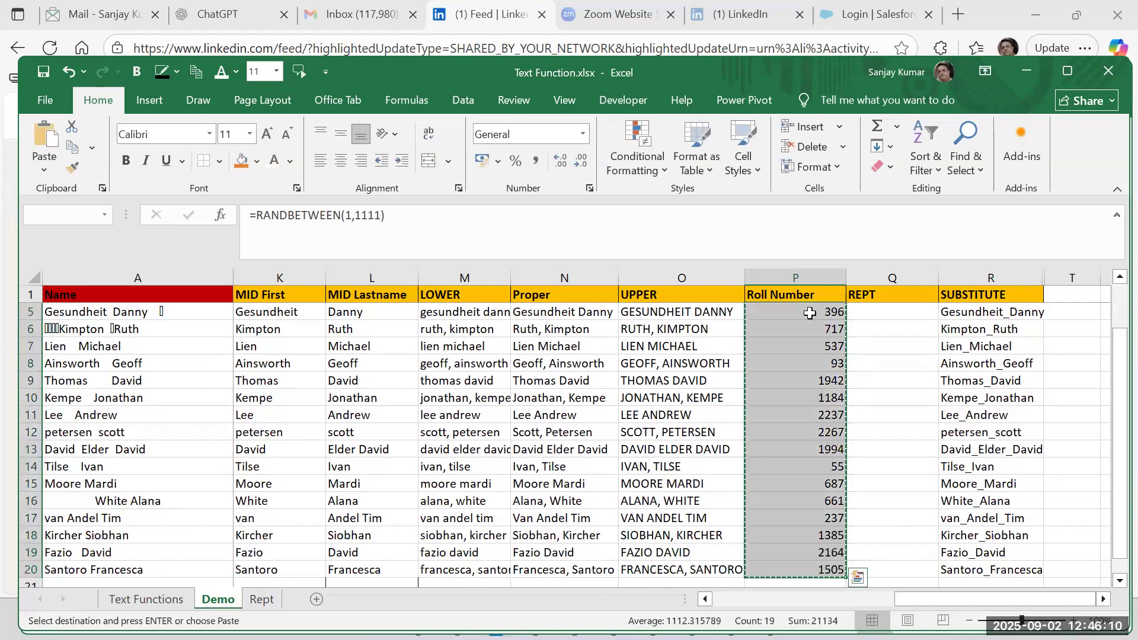
pyautogui.hotkey('ctrl', 'alt', 'v')
pyautogui.press('v')
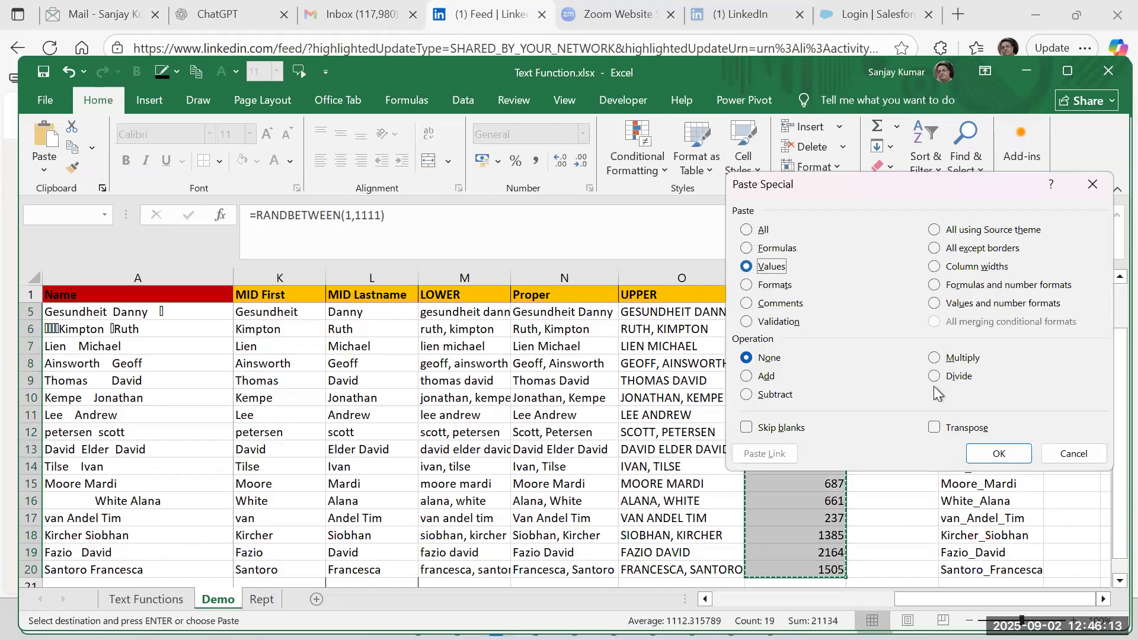
pyautogui.click(989, 457)
pyautogui.click(818, 364)
pyautogui.scroll(1, 832, 433)
pyautogui.click(817, 316)
pyautogui.press('Escape')
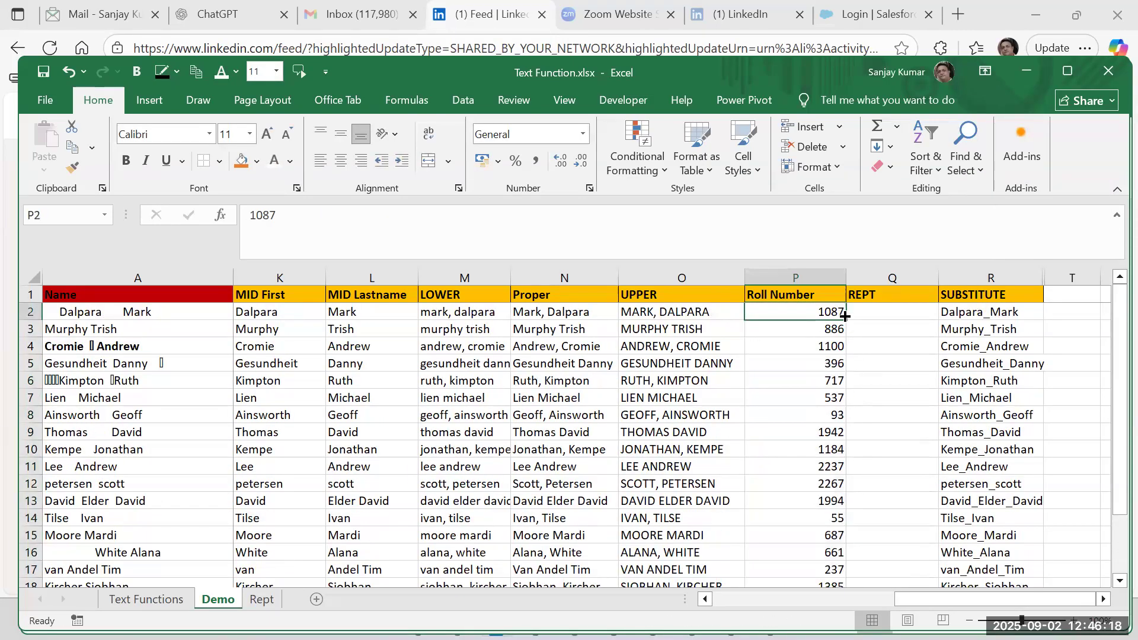
# Edit the Roll Number in P7 to 0007.
pyautogui.click(809, 399)
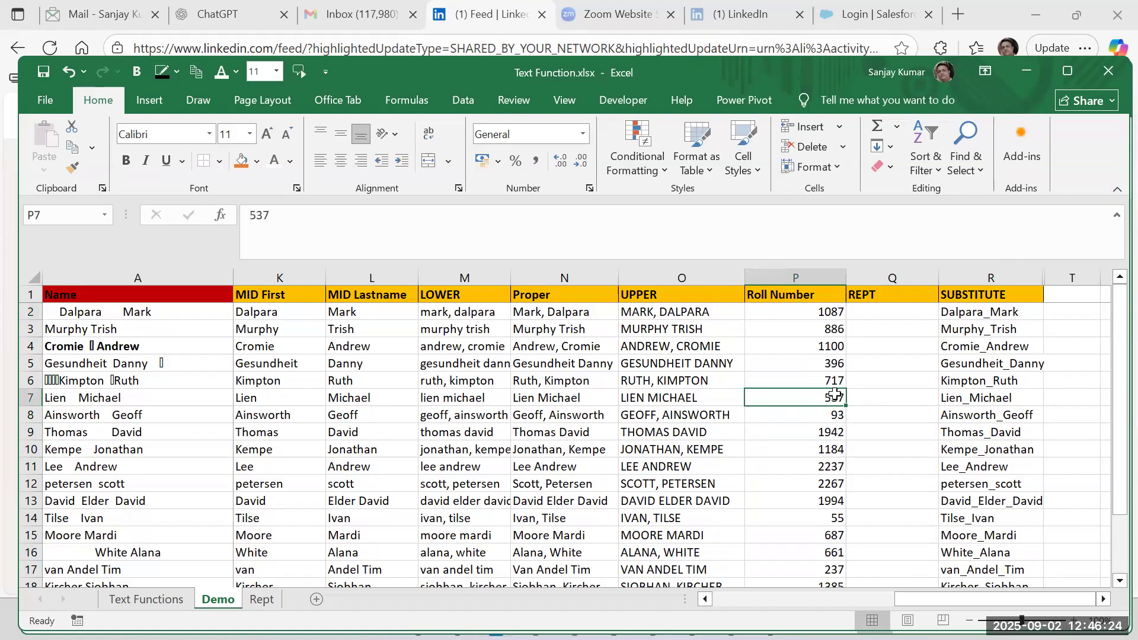
pyautogui.doubleClick(834, 394)
pyautogui.press('BackSpace')
pyautogui.press('BackSpace')
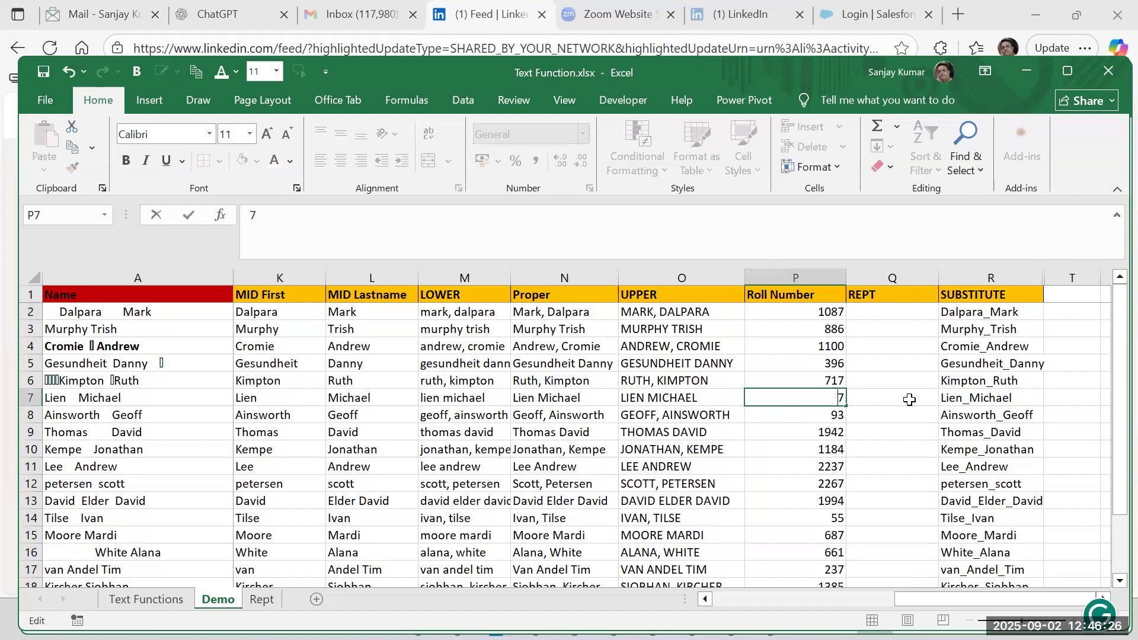
pyautogui.write('000')
pyautogui.press('Return')
# Replace the Roll Numbers in P12 with 34 and in P4 with 234.
pyautogui.scroll(-2, 918, 441)
pyautogui.click(829, 384)
pyautogui.write('34')
pyautogui.press('Return')
pyautogui.scroll(2, 895, 409)
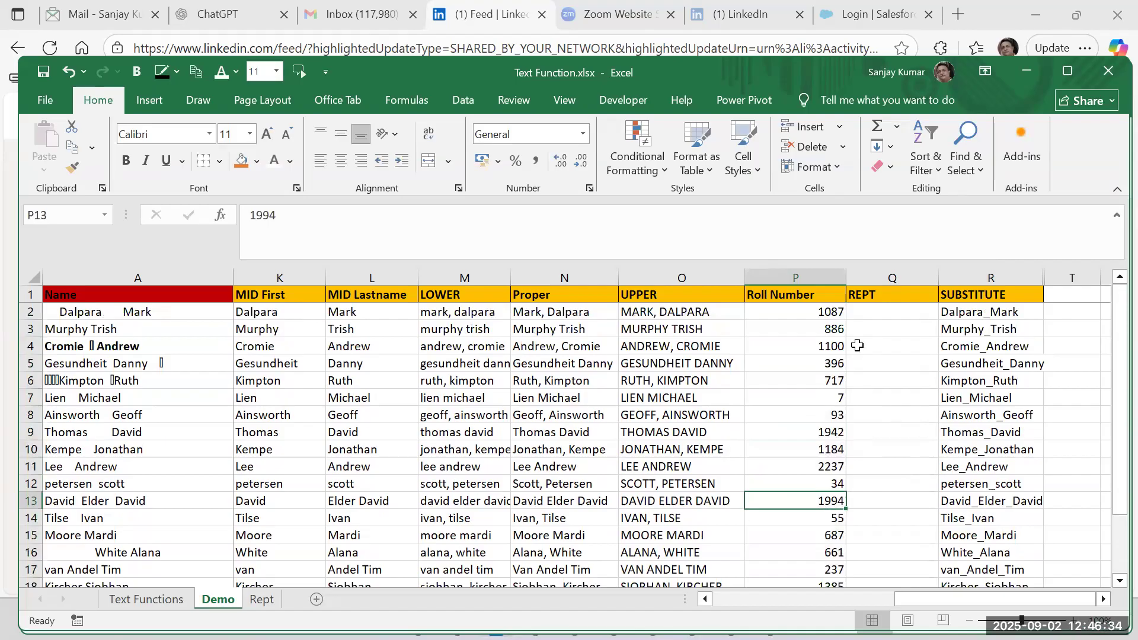
pyautogui.click(840, 310)
pyautogui.click(836, 348)
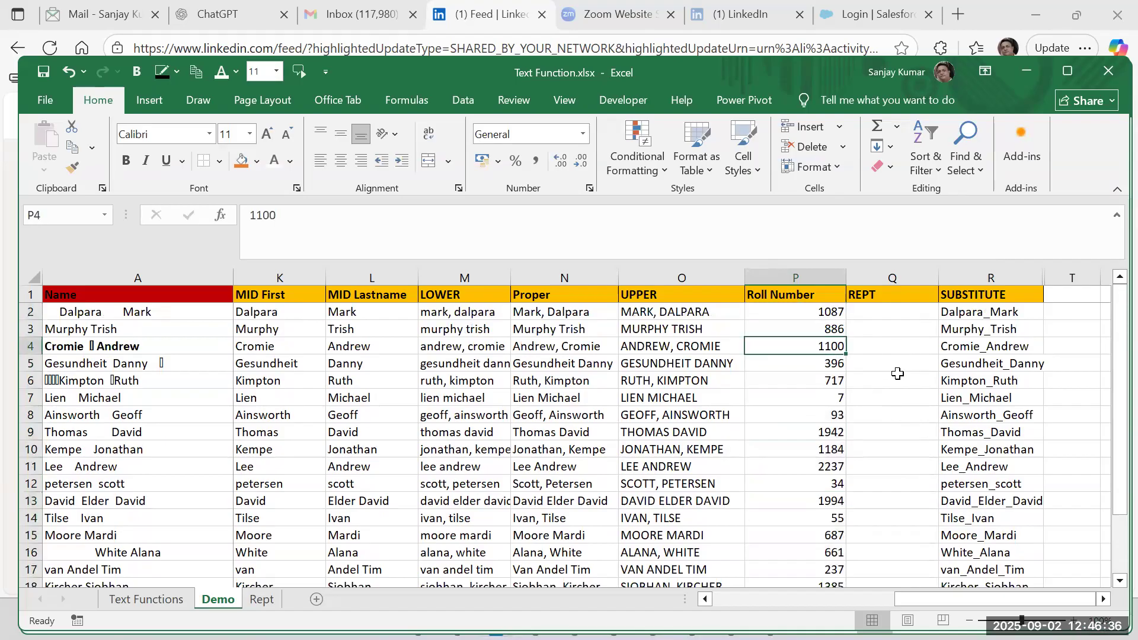
pyautogui.write('234')
pyautogui.click(892, 382)
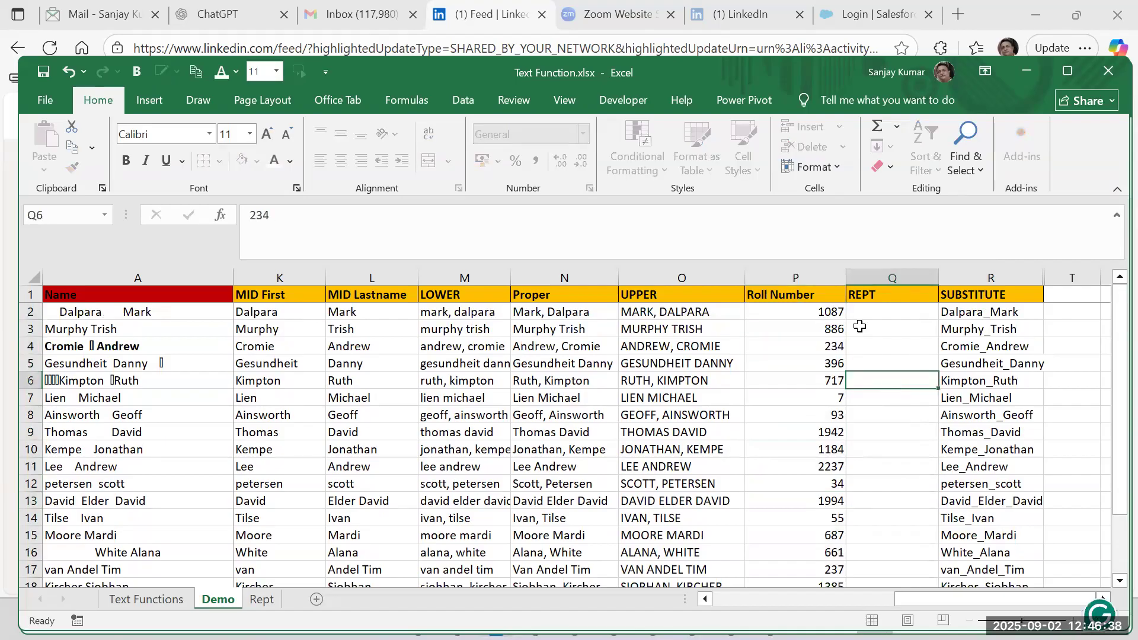
# Set the Roll Number in P2 to 23.
pyautogui.moveTo(830, 309); pyautogui.dragTo(836, 508)
pyautogui.scroll(-4, 834, 415)
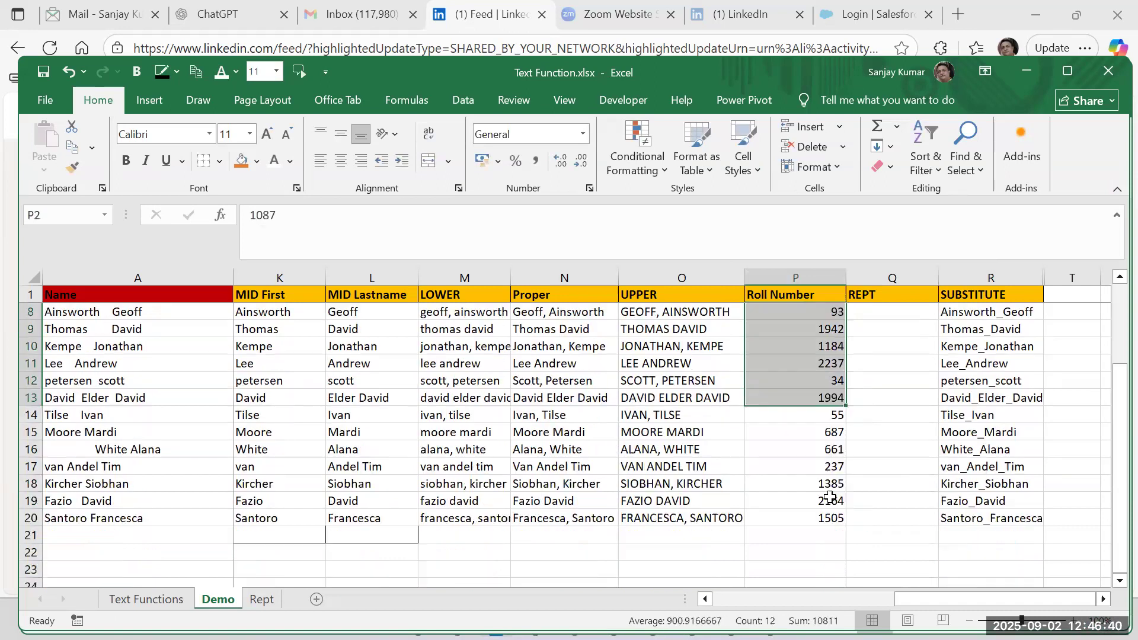
pyautogui.click(834, 414)
pyautogui.scroll(4, 835, 415)
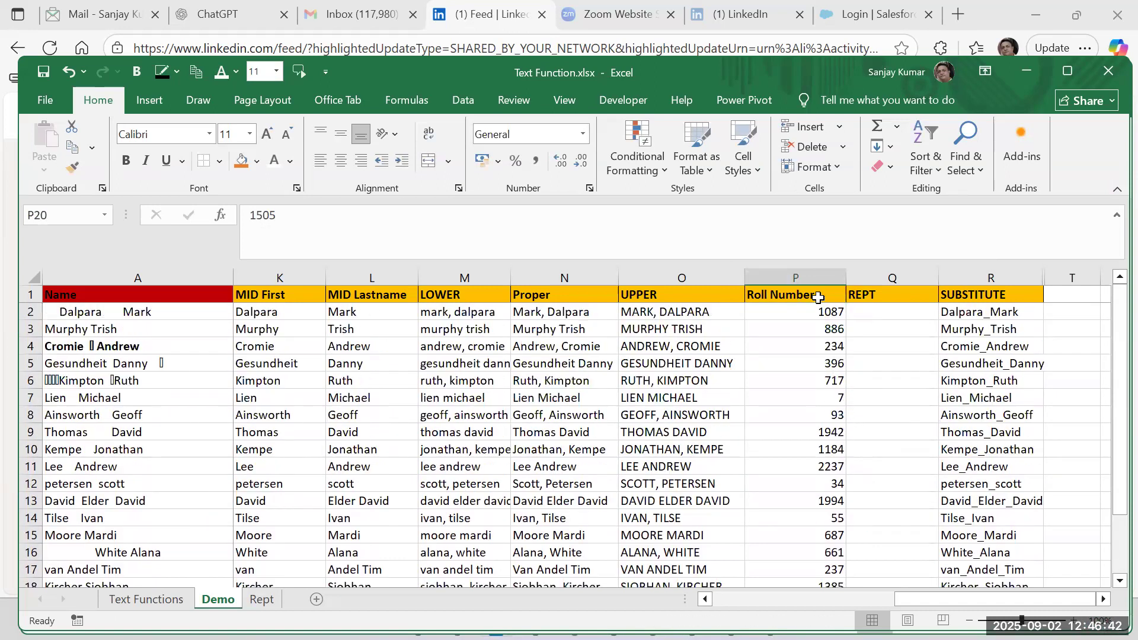
pyautogui.moveTo(810, 315); pyautogui.dragTo(811, 481)
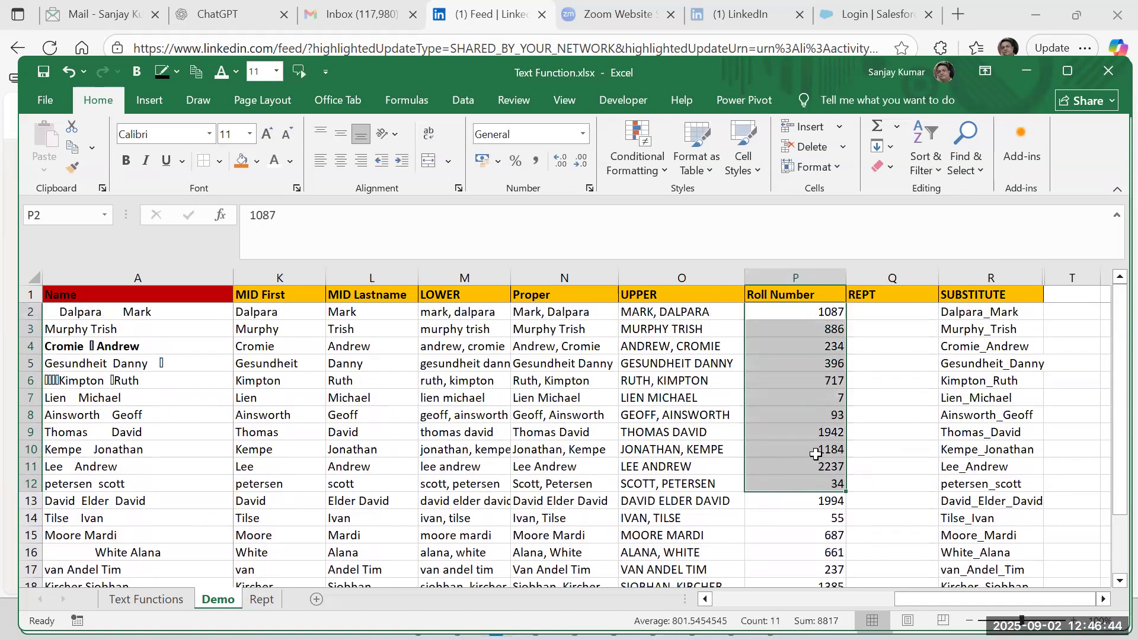
pyautogui.scroll(-6, 816, 454)
pyautogui.scroll(6, 835, 396)
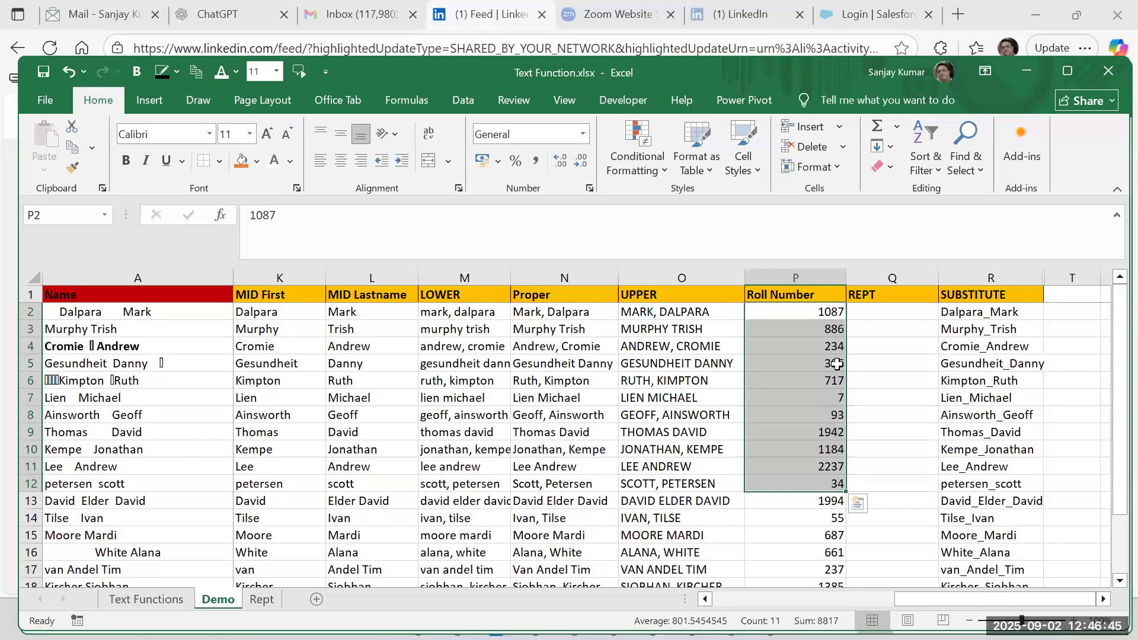
pyautogui.click(825, 311)
pyautogui.write('23')
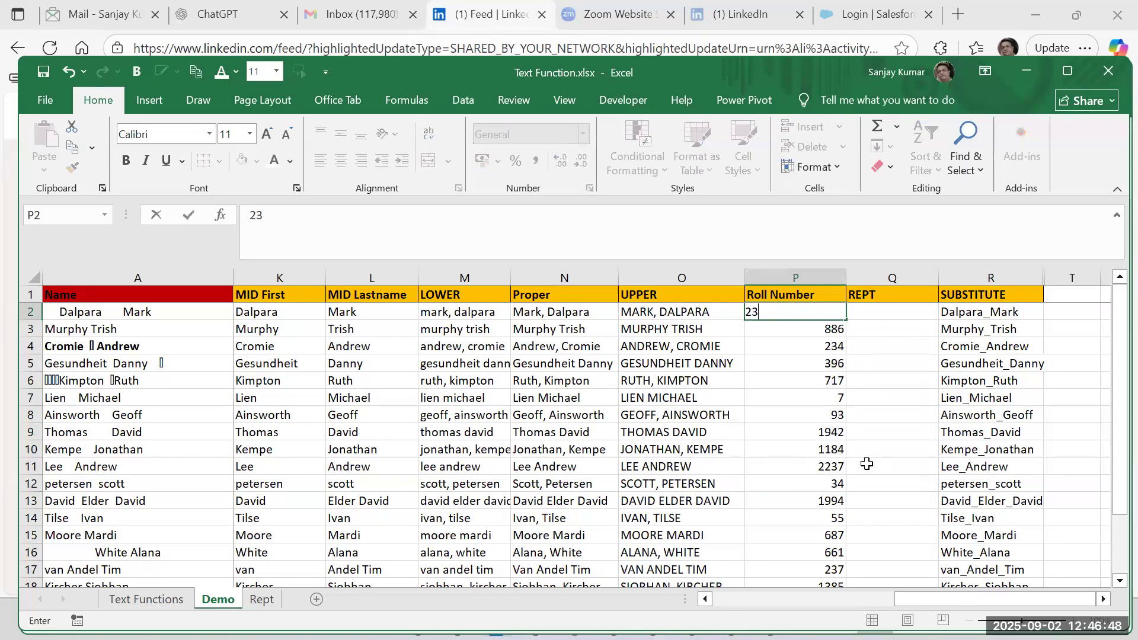
pyautogui.click(862, 464)
pyautogui.click(844, 311)
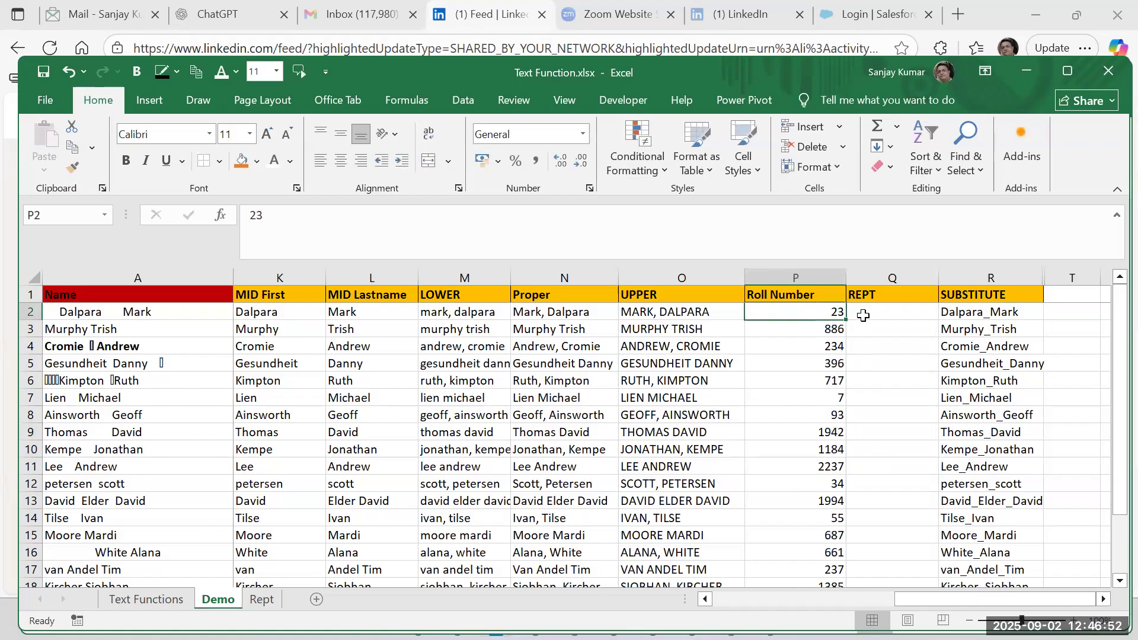
# Begin a REPT formula in Q2 with "0" as the text to repeat.
pyautogui.click(887, 314)
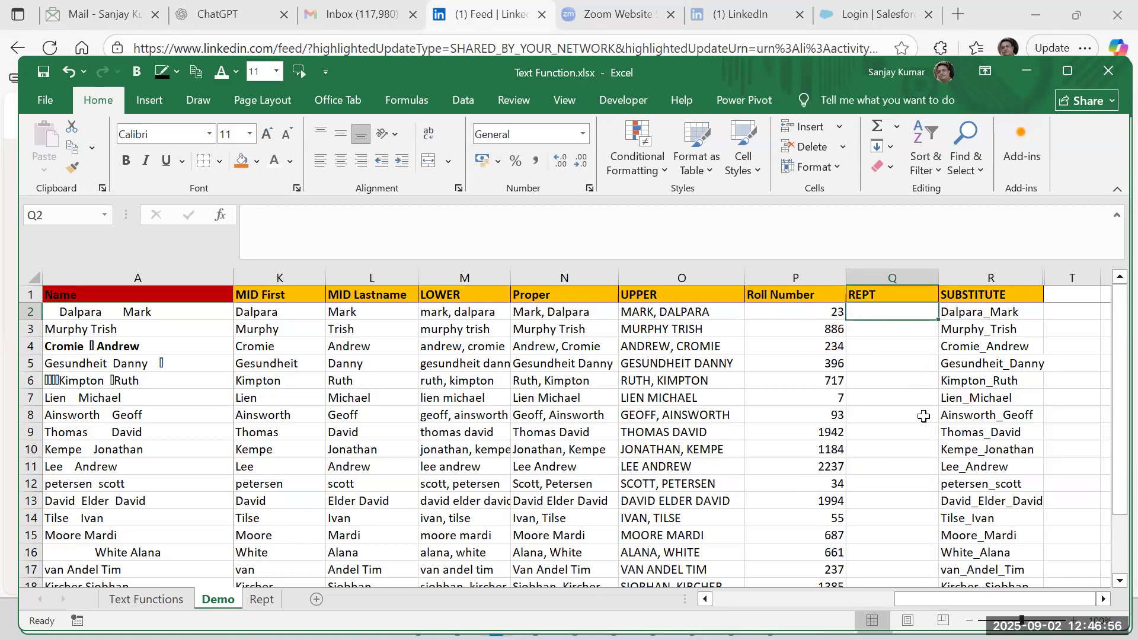
pyautogui.write('=')
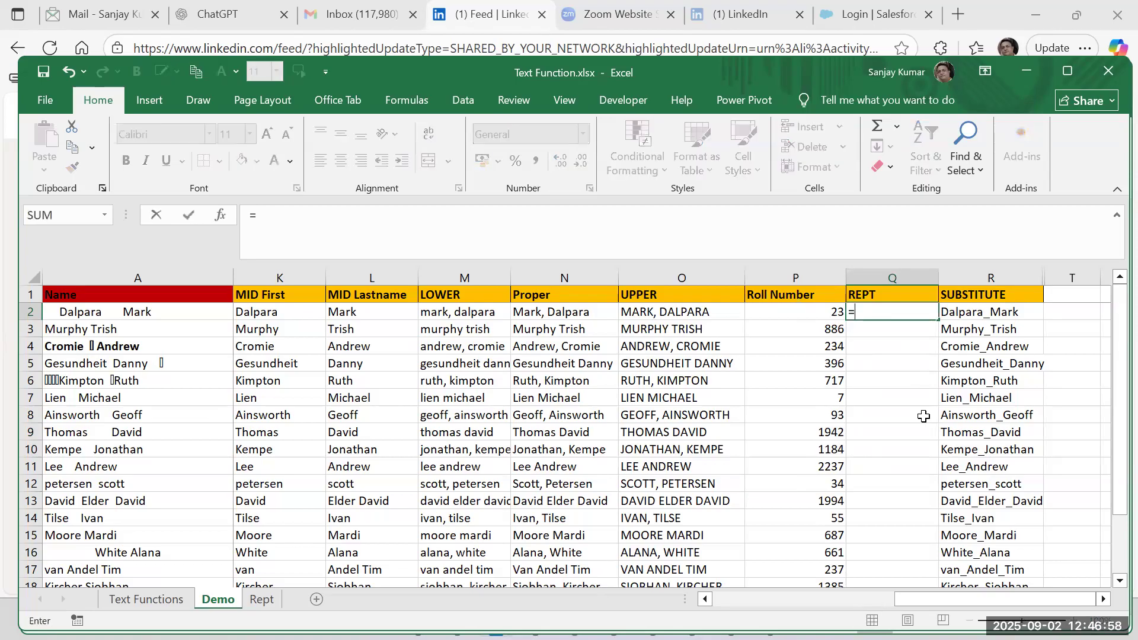
pyautogui.write('rept(')
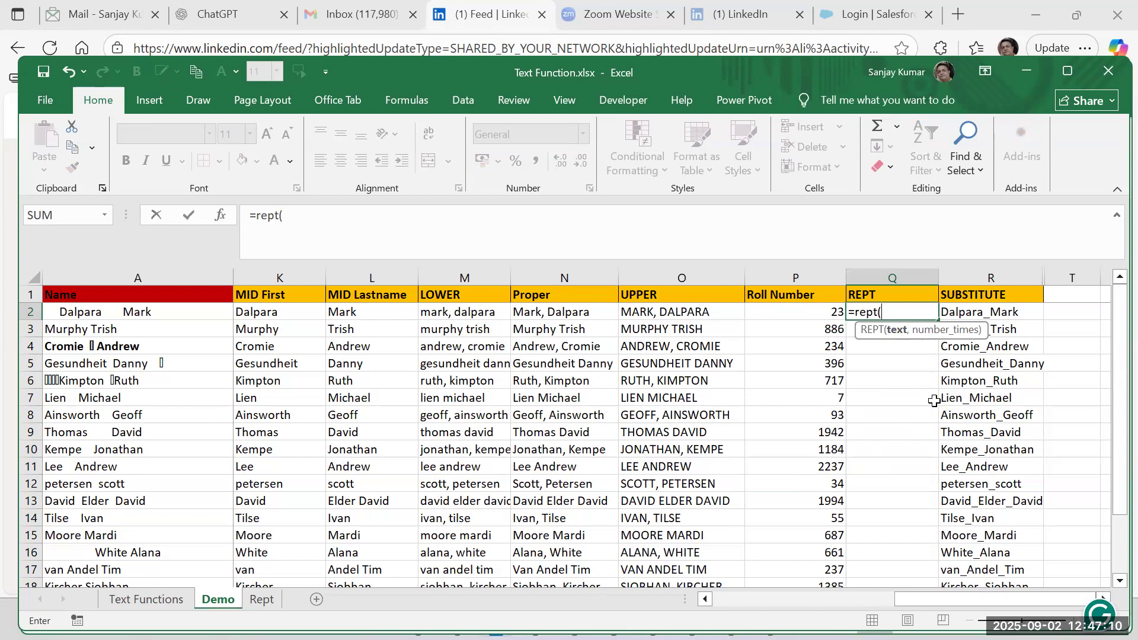
pyautogui.write('0')
pyautogui.press('BackSpace')
pyautogui.write('"0",4)&')
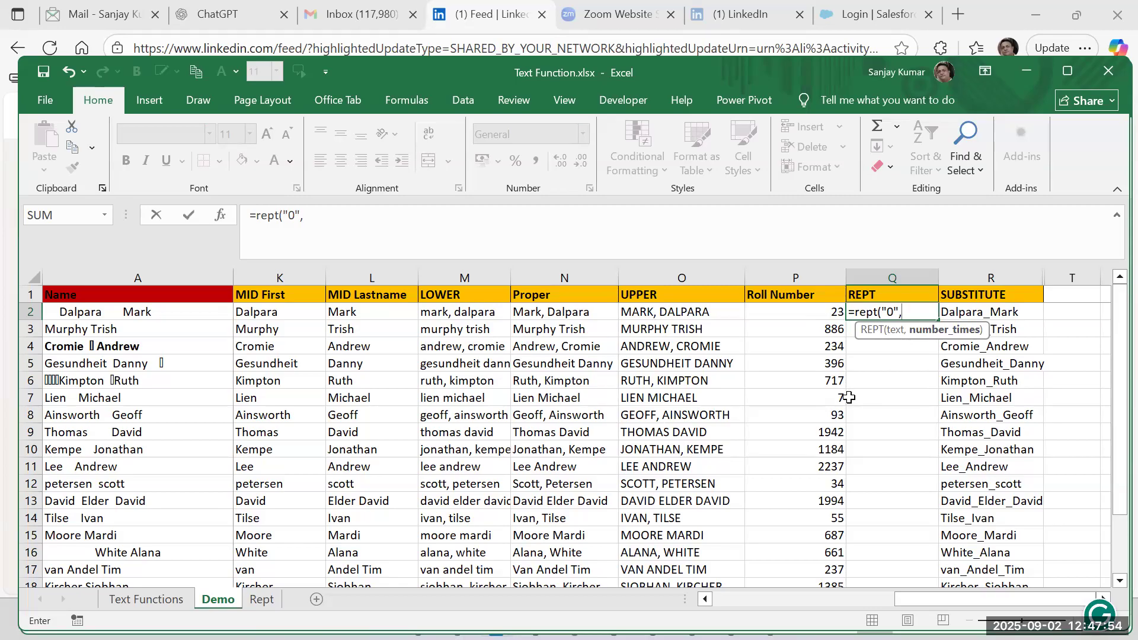
# Complete the REPT formula in Q2 with 4 repetitions, joined to the Roll Number in P2: =REPT("0",4)&P2.
pyautogui.write('4)')
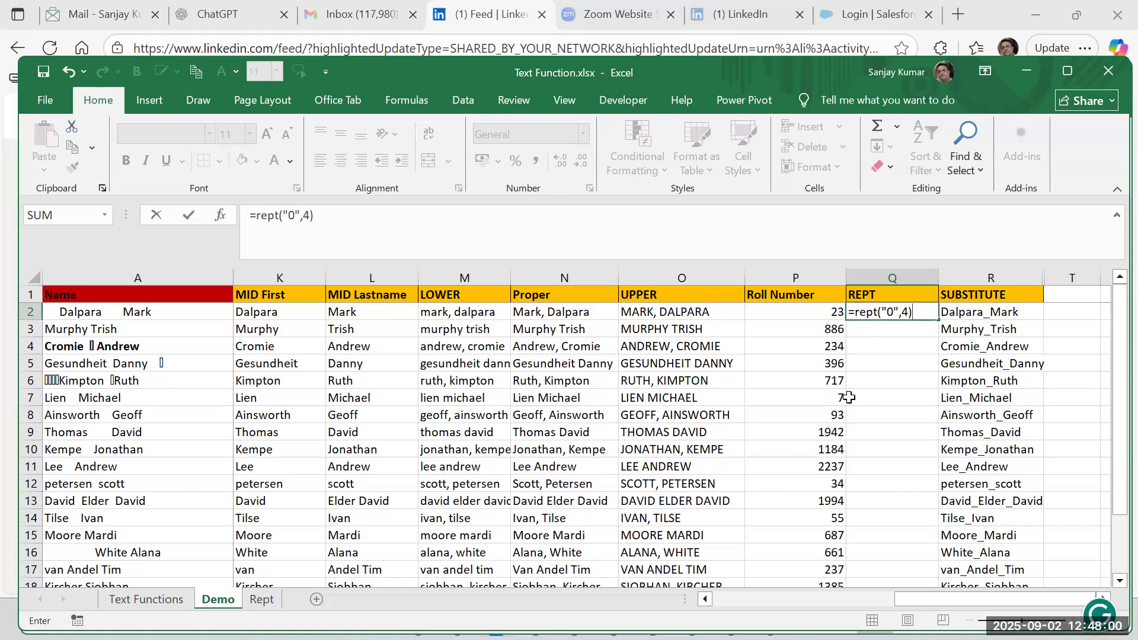
pyautogui.write('&')
pyautogui.click(837, 316)
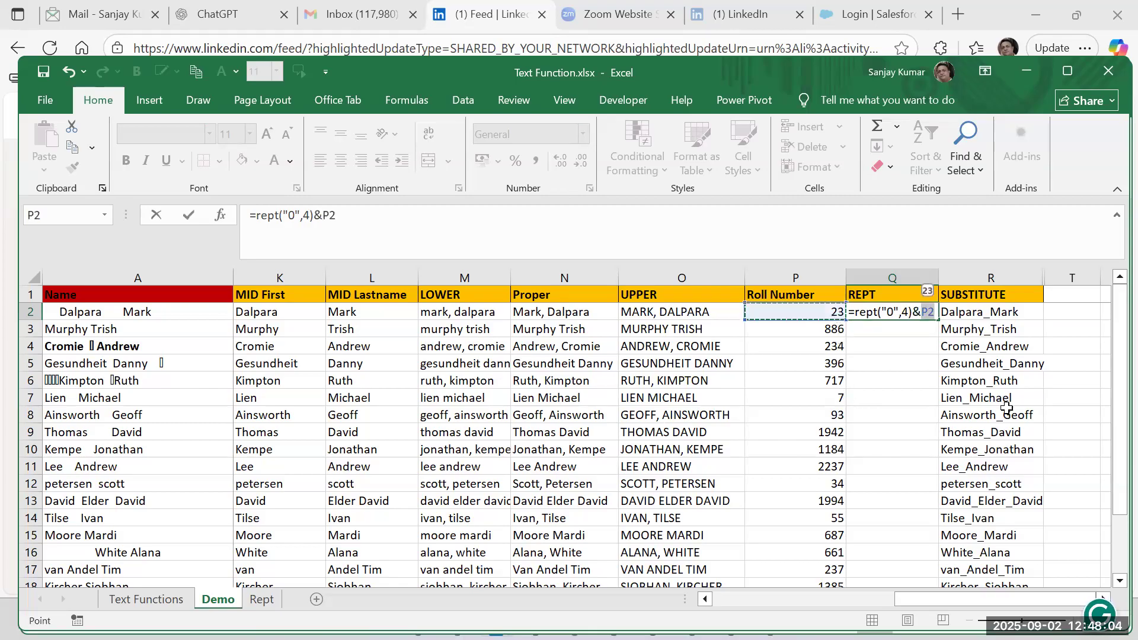
pyautogui.press('Return')
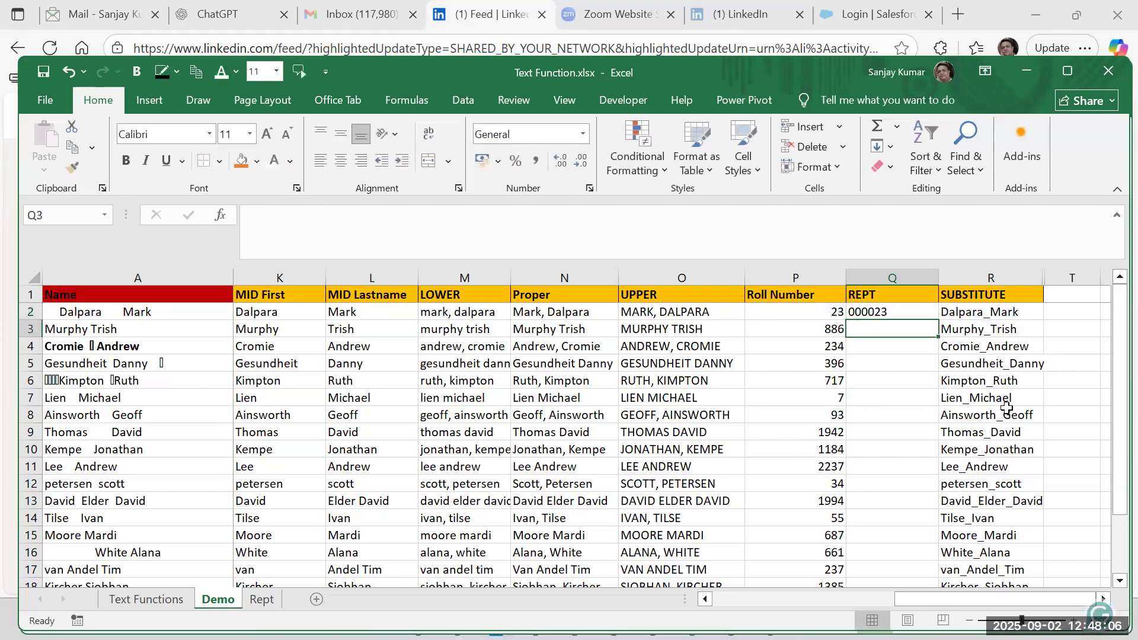
pyautogui.press('Up')
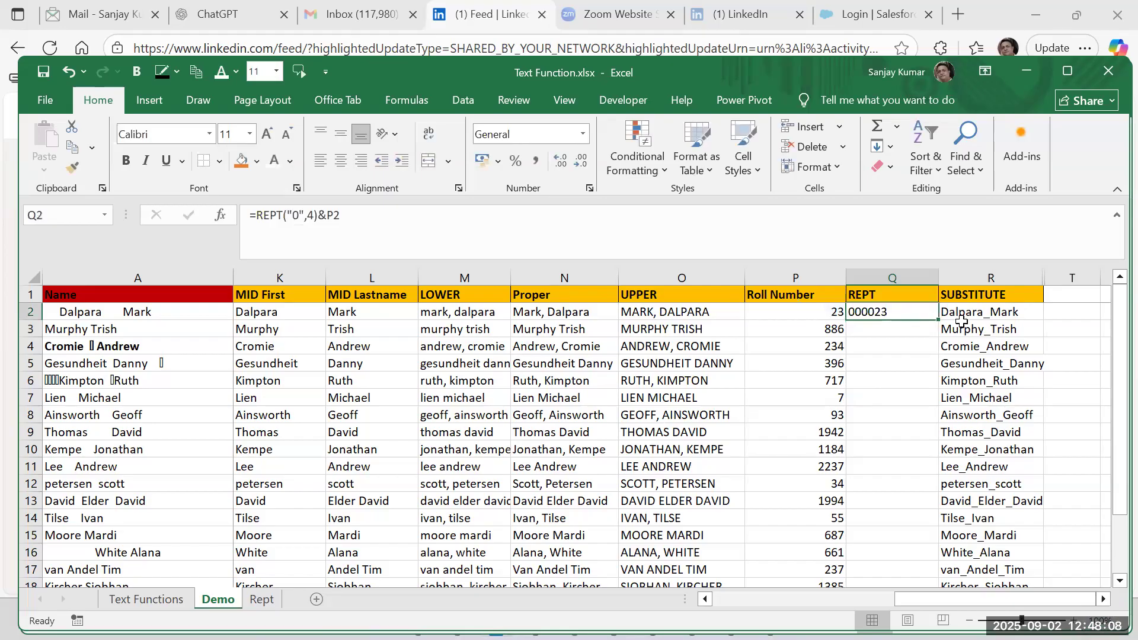
pyautogui.doubleClick(913, 312)
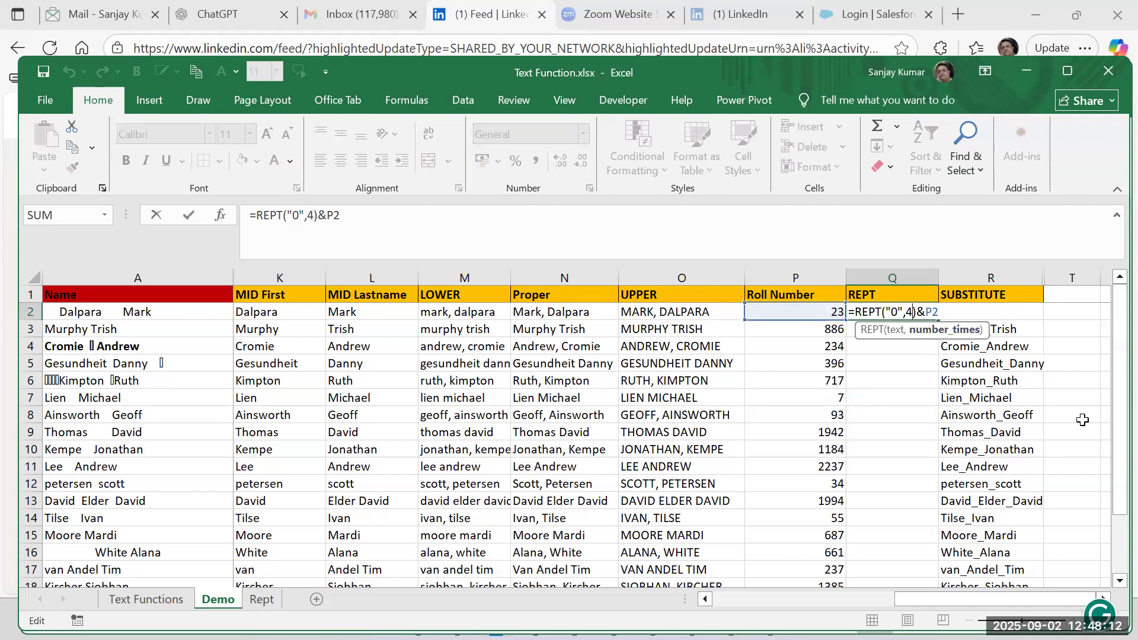
pyautogui.press('Return')
# Copy the Q2 formula down the REPT column to Q10.
pyautogui.hotkey('ctrl', 'd')
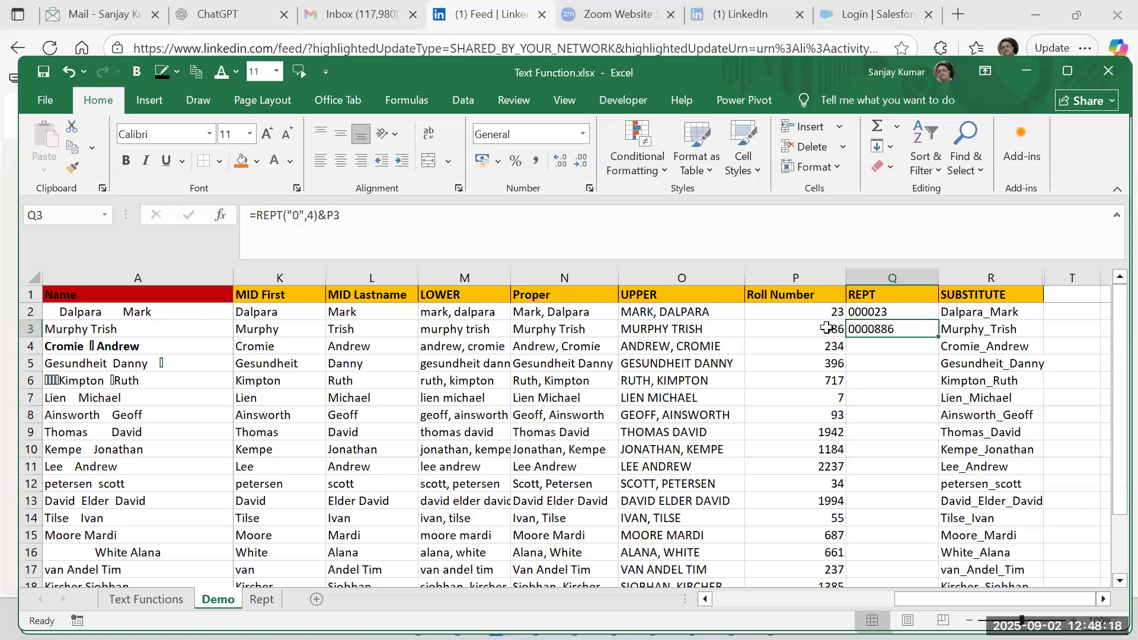
pyautogui.press('Left')
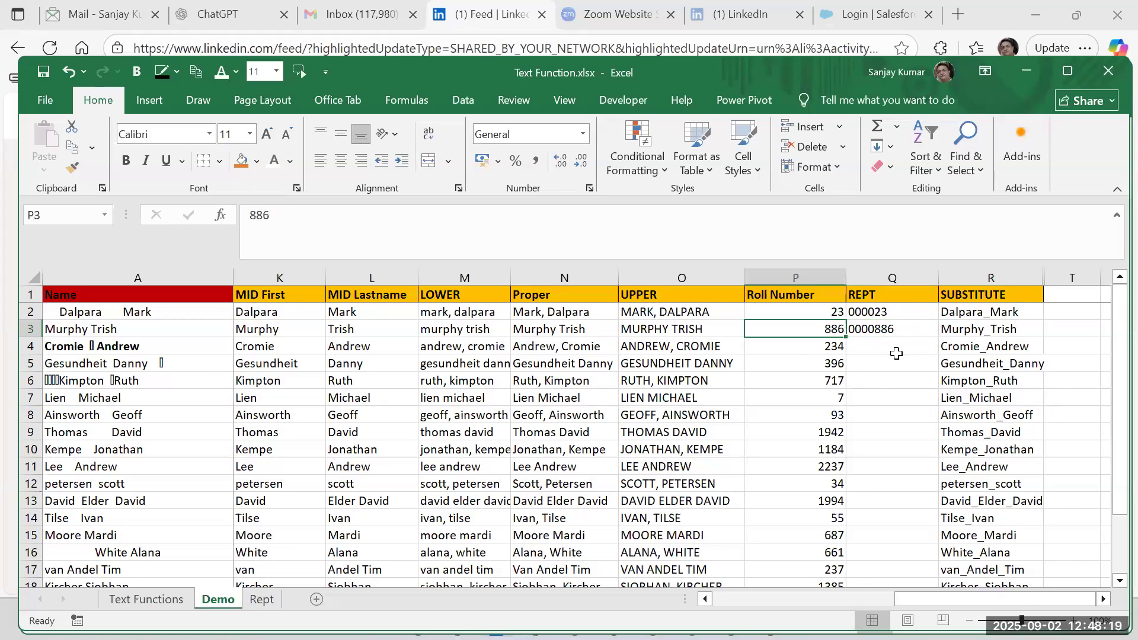
pyautogui.click(897, 309)
pyautogui.click(877, 394)
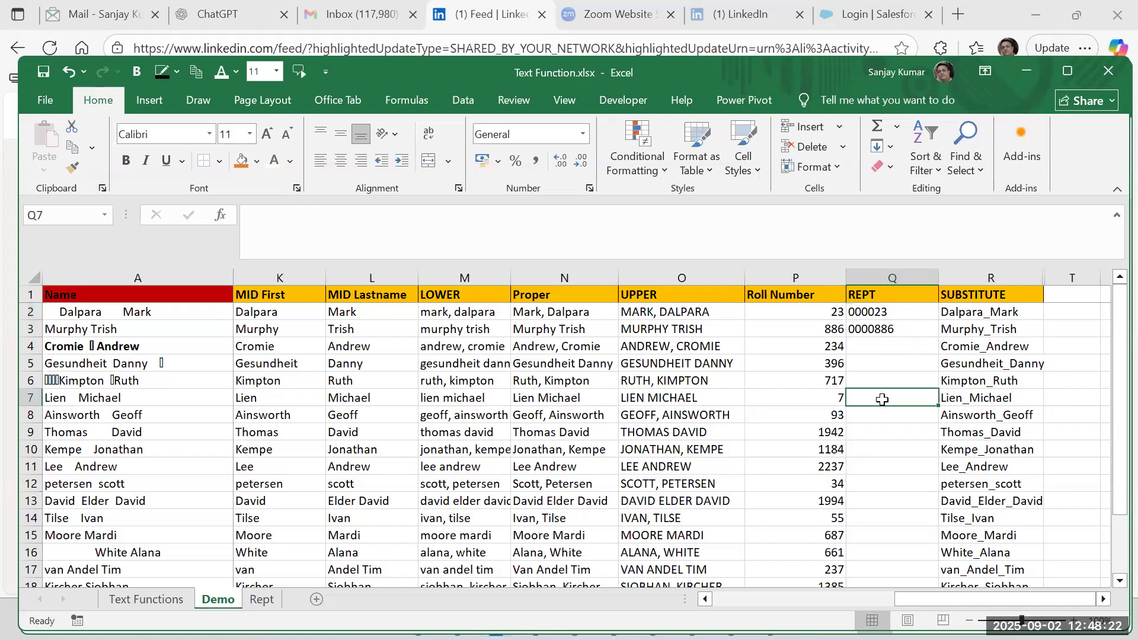
pyautogui.click(891, 312)
pyautogui.click(887, 329)
pyautogui.moveTo(938, 337); pyautogui.dragTo(946, 452)
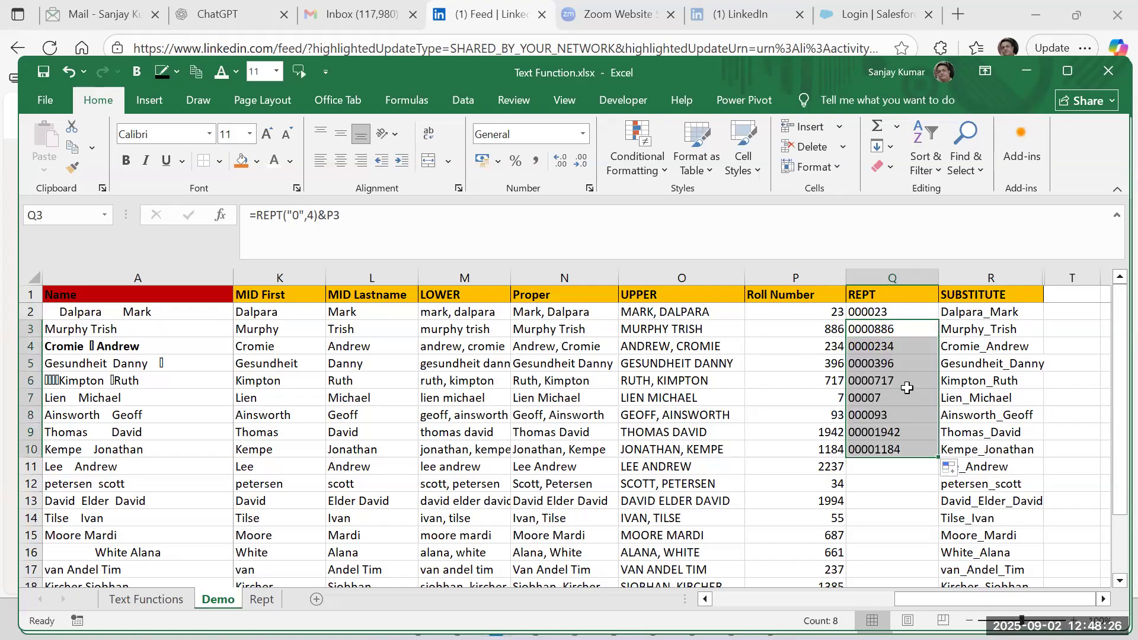
pyautogui.click(902, 396)
pyautogui.click(899, 314)
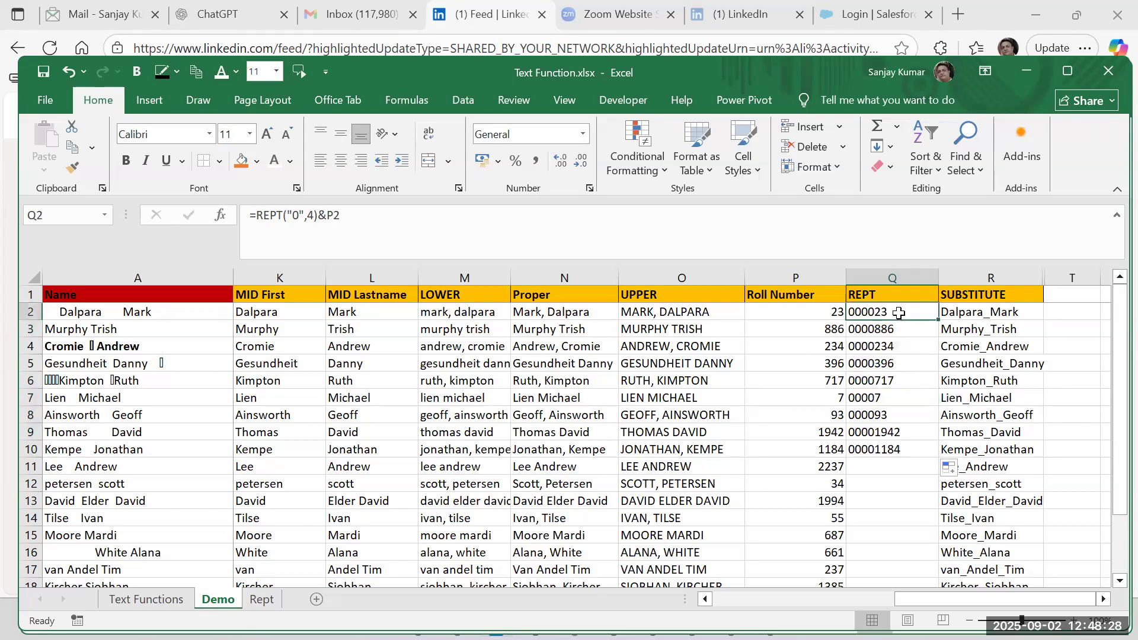
# Change the Q2 formula to =REPT("0",4-LEN(P2)), removing the joined Roll Number and making the repeat count depend on its length.
pyautogui.doubleClick(898, 312)
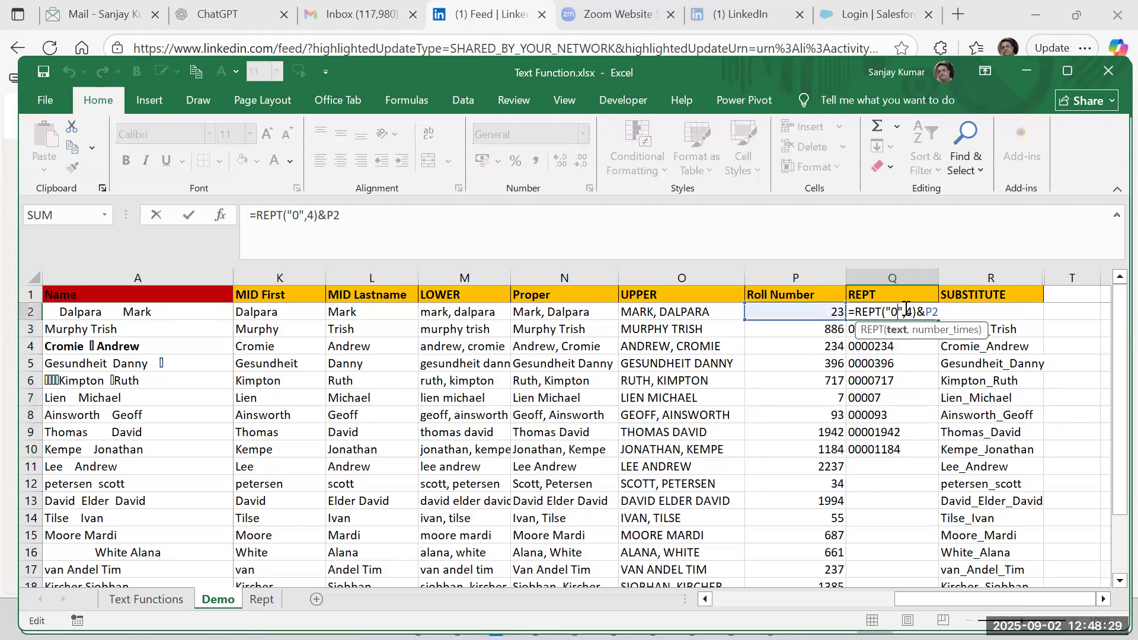
pyautogui.click(934, 311)
pyautogui.moveTo(918, 311); pyautogui.dragTo(927, 313)
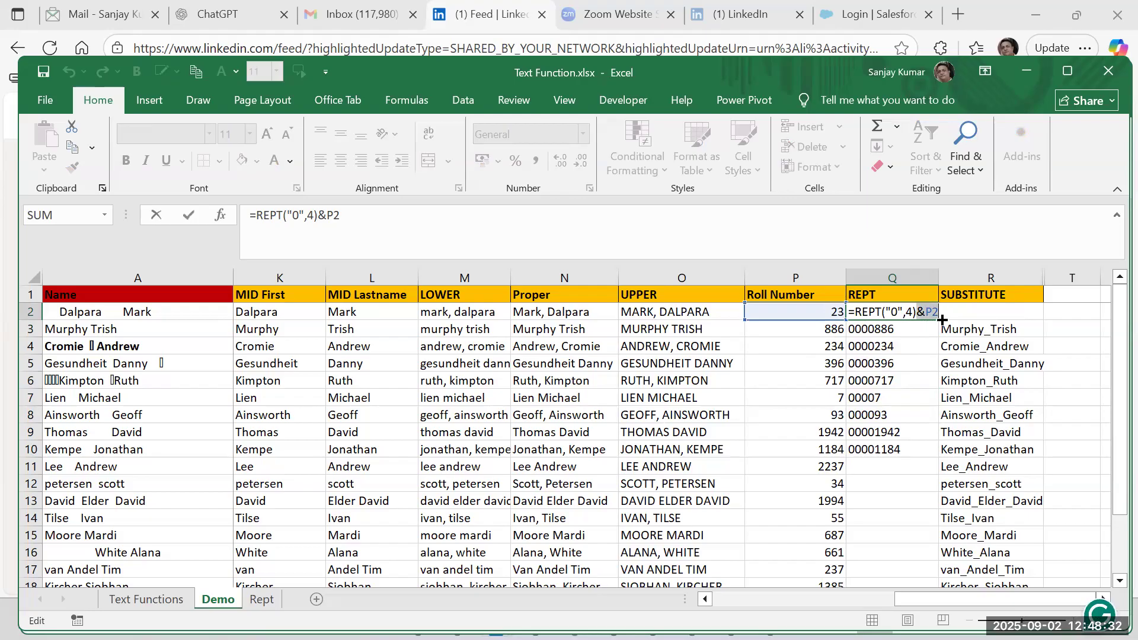
pyautogui.press('BackSpace')
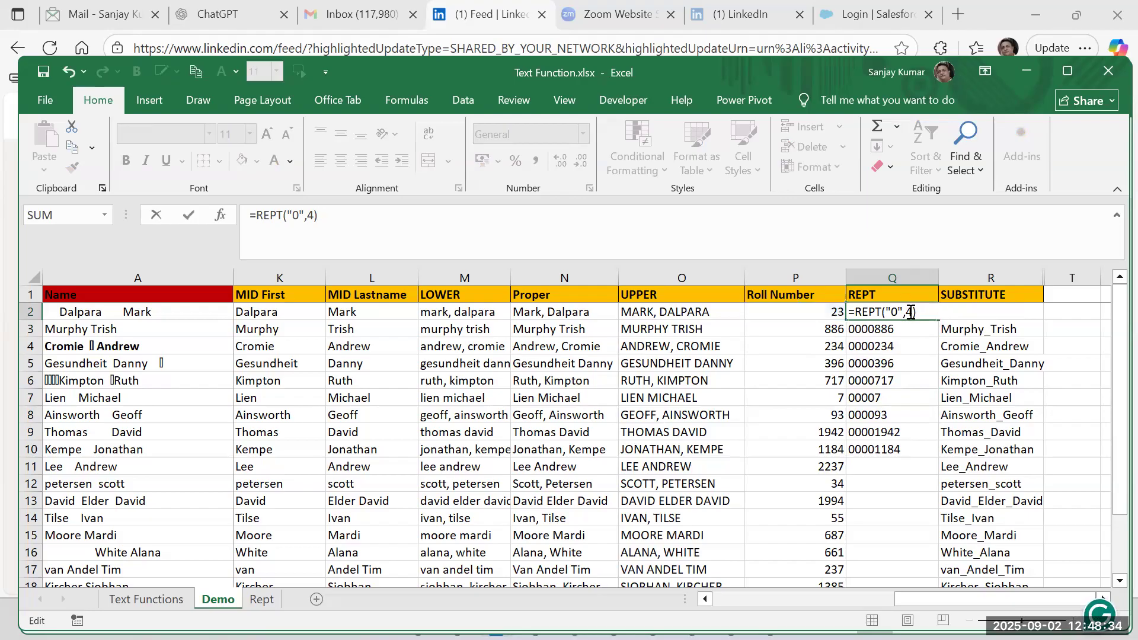
pyautogui.press('Left')
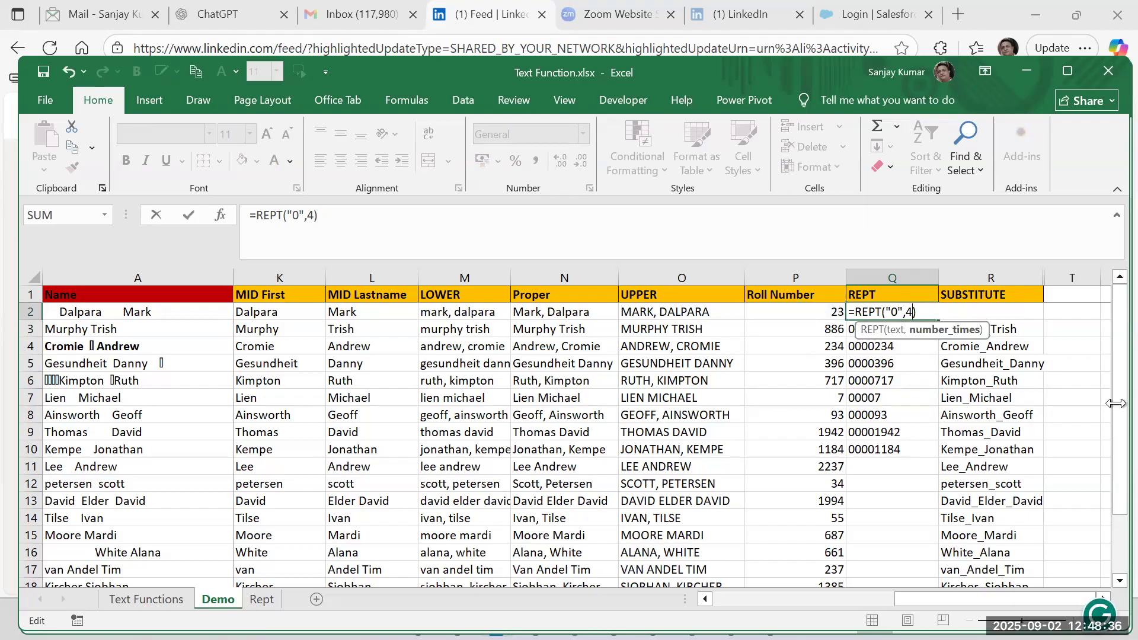
pyautogui.write('-len(')
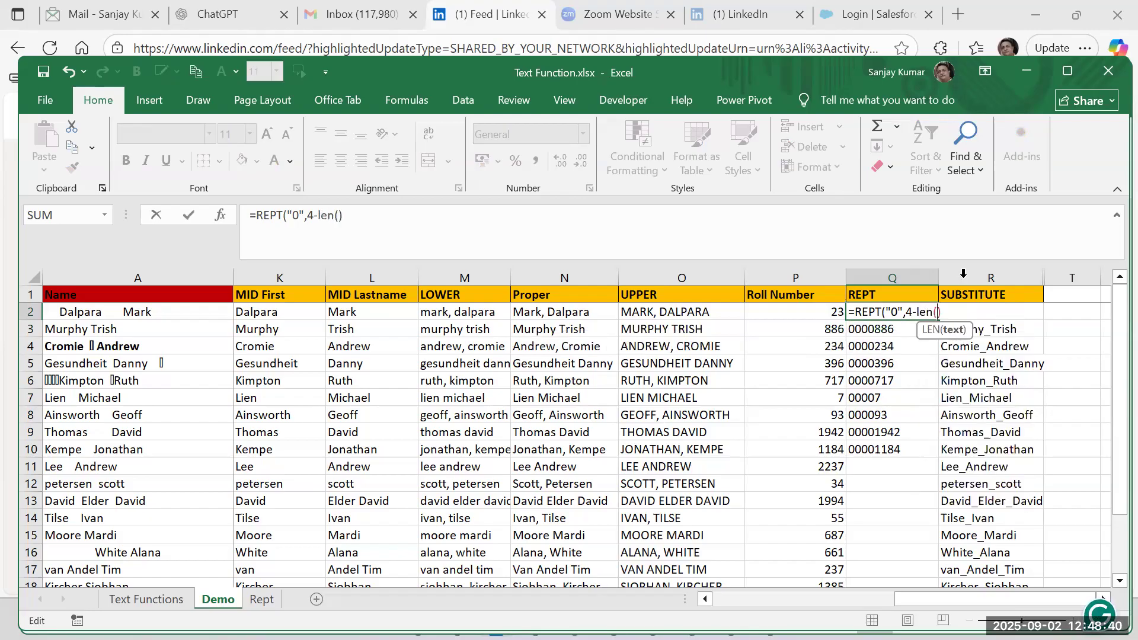
pyautogui.click(833, 313)
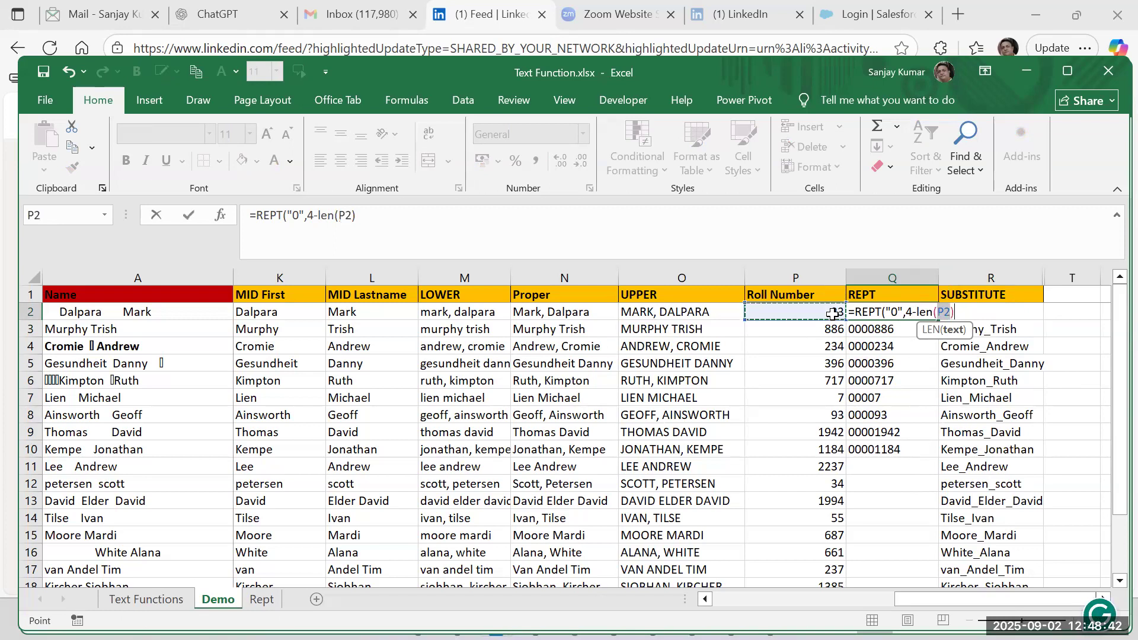
pyautogui.write(')')
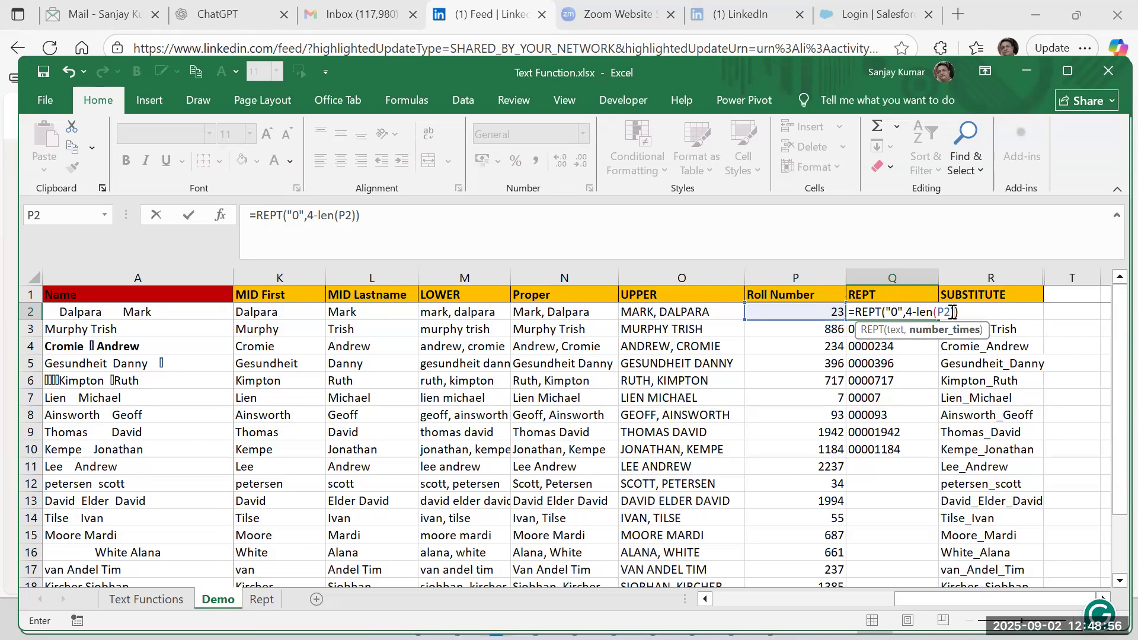
pyautogui.press('Return')
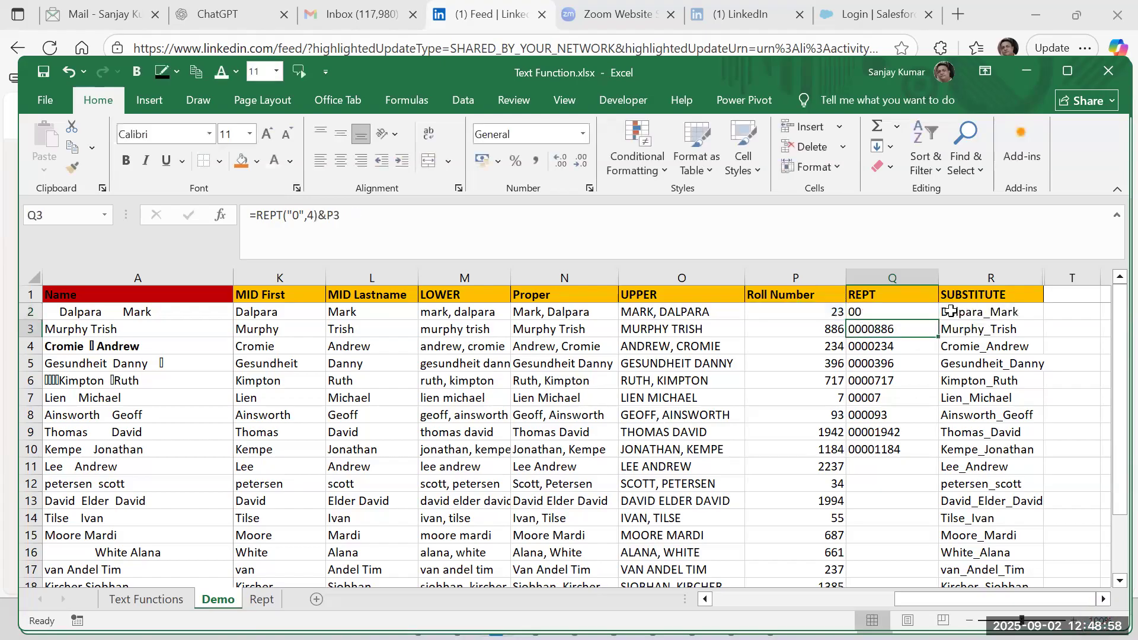
pyautogui.press('Up')
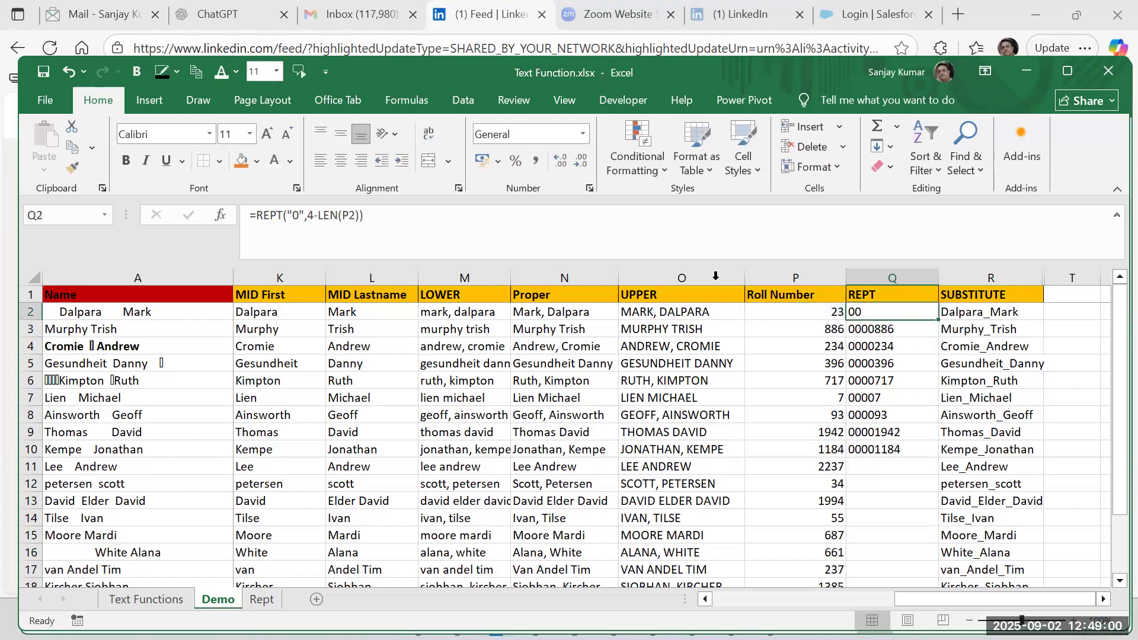
# Append the Roll Number to the zeros in Q2, making the formula =REPT("0",4-LEN(P2))&P2.
pyautogui.press('F2')
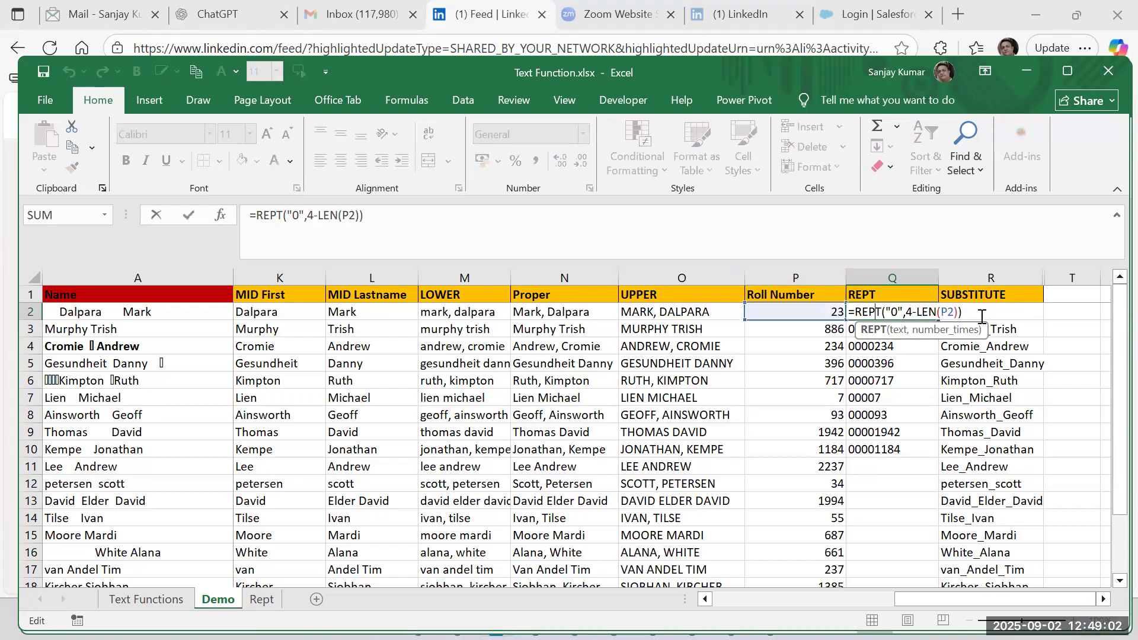
pyautogui.write('&')
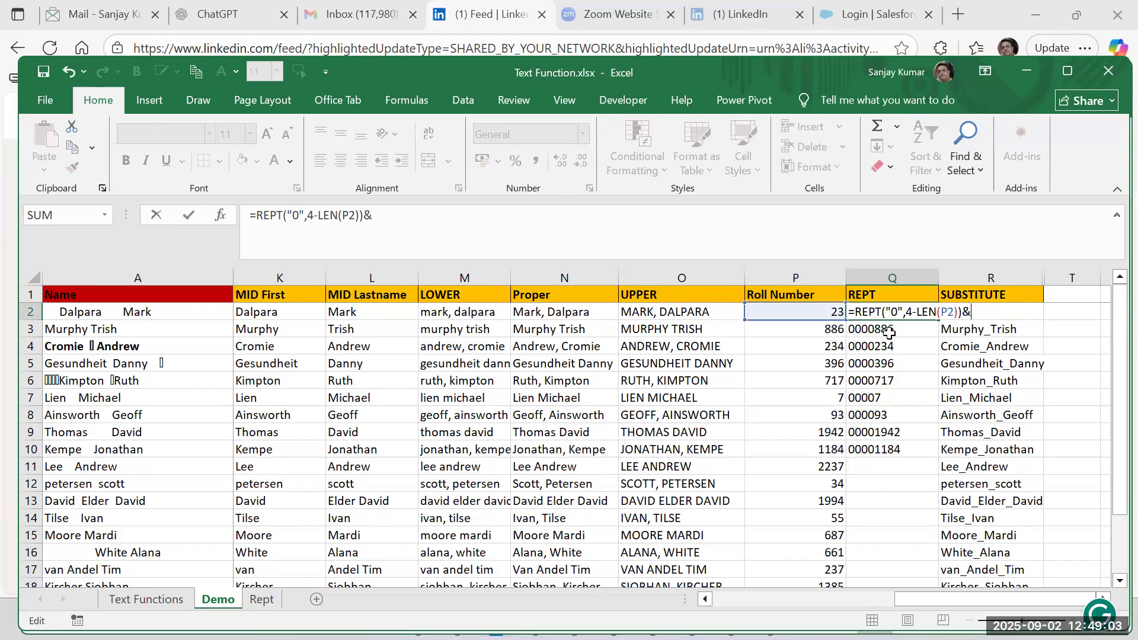
pyautogui.click(783, 310)
pyautogui.press('Return')
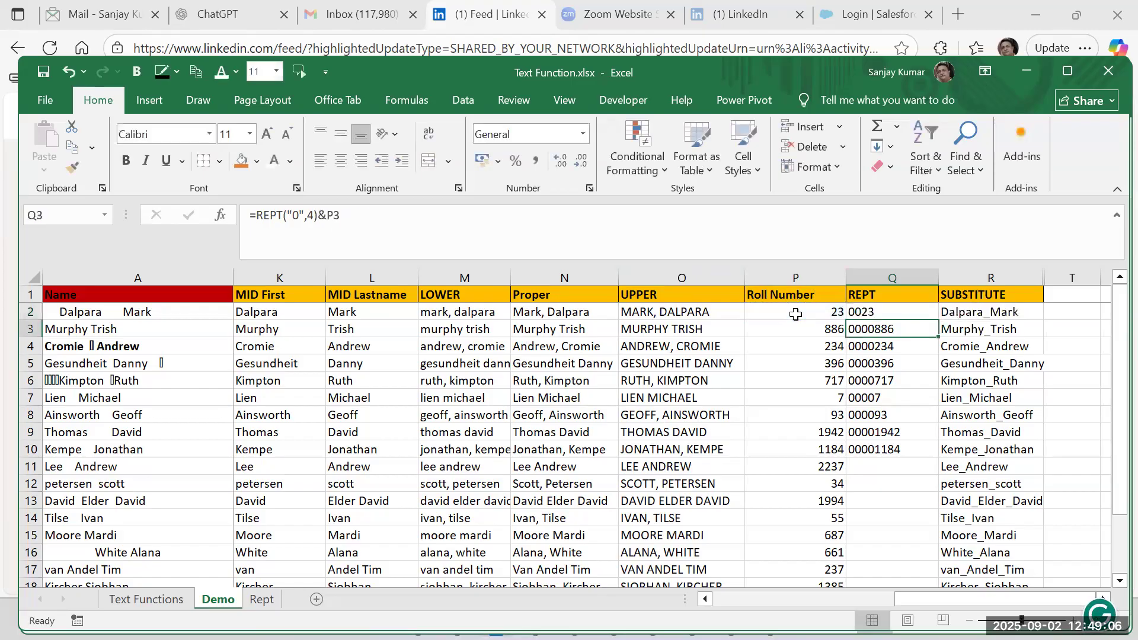
pyautogui.press('Up')
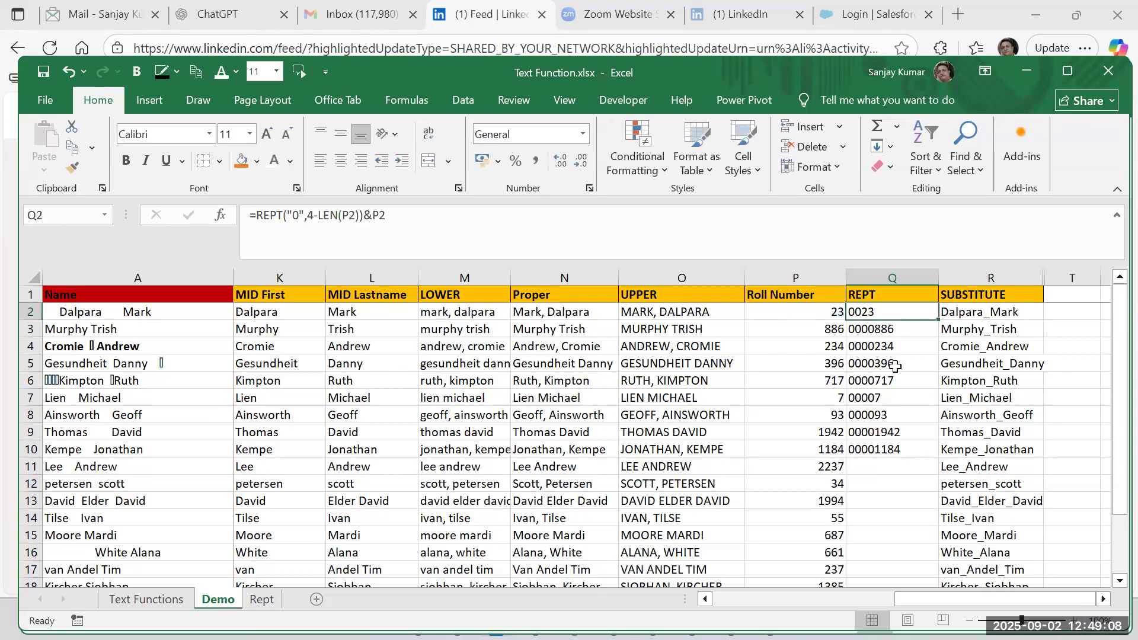
# Fill the Q2 formula down the REPT column through Q20.
pyautogui.doubleClick(936, 321)
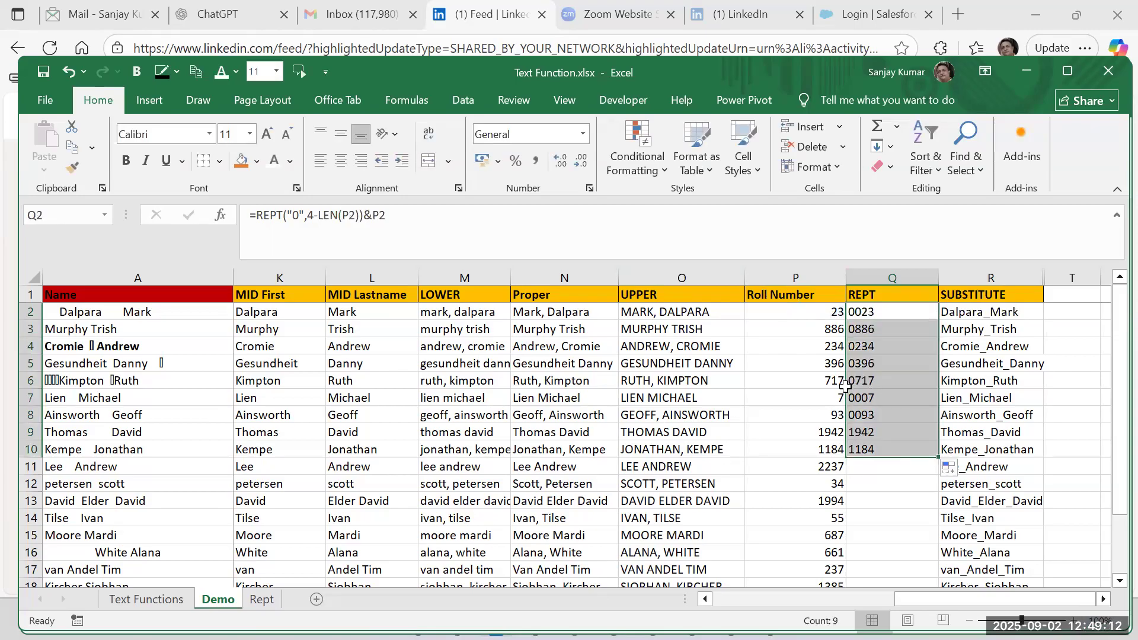
pyautogui.doubleClick(938, 456)
pyautogui.scroll(-1, 892, 460)
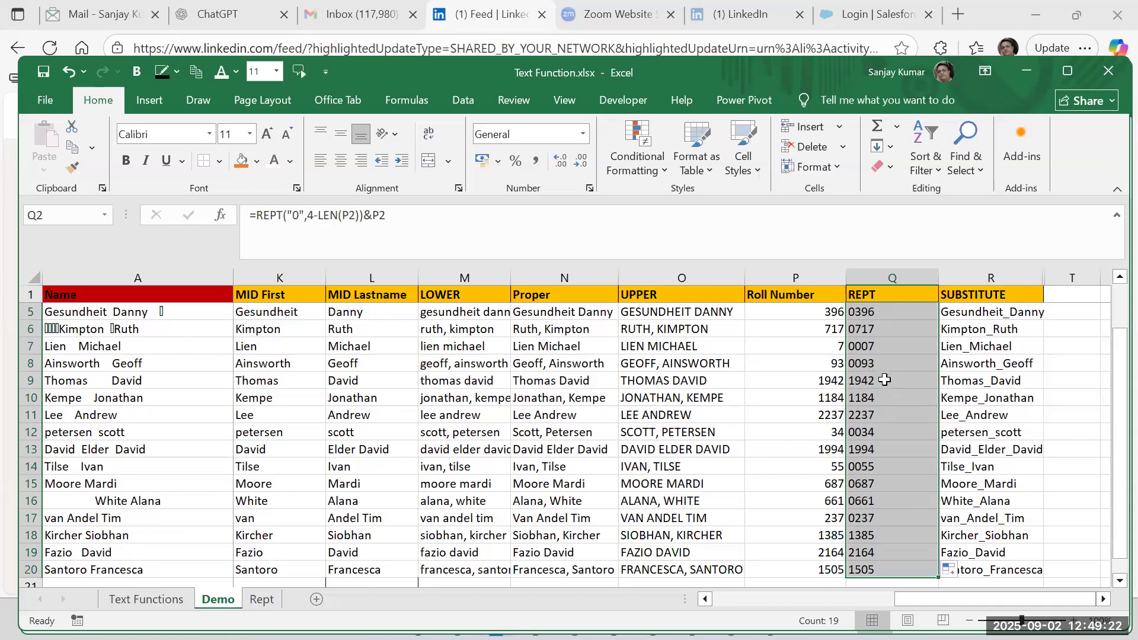
pyautogui.scroll(-2, 884, 380)
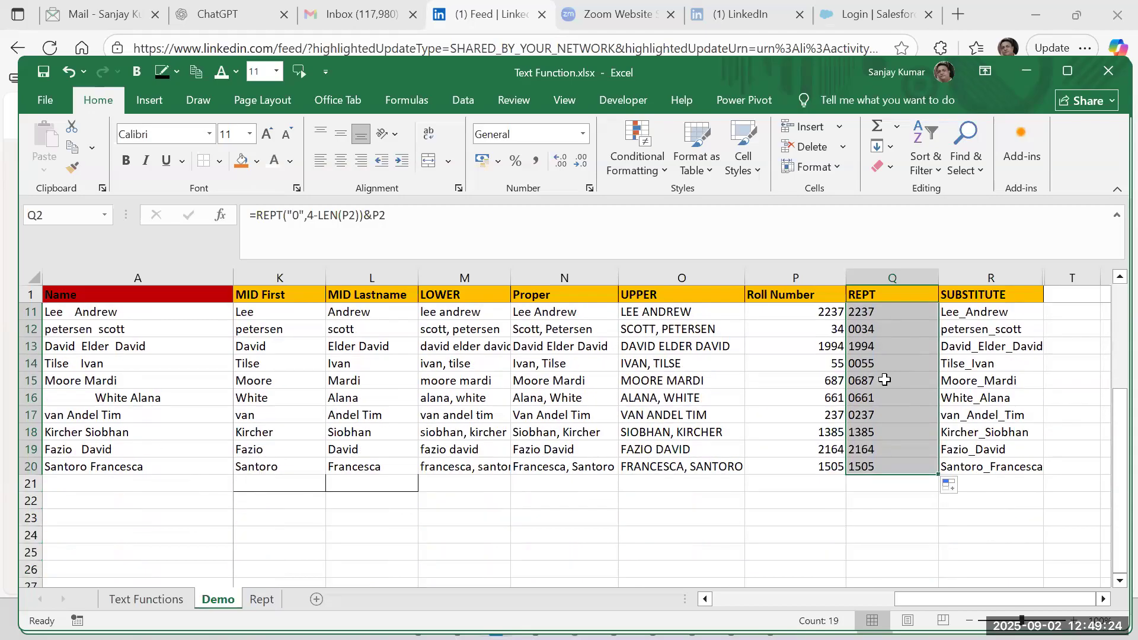
pyautogui.scroll(3, 885, 380)
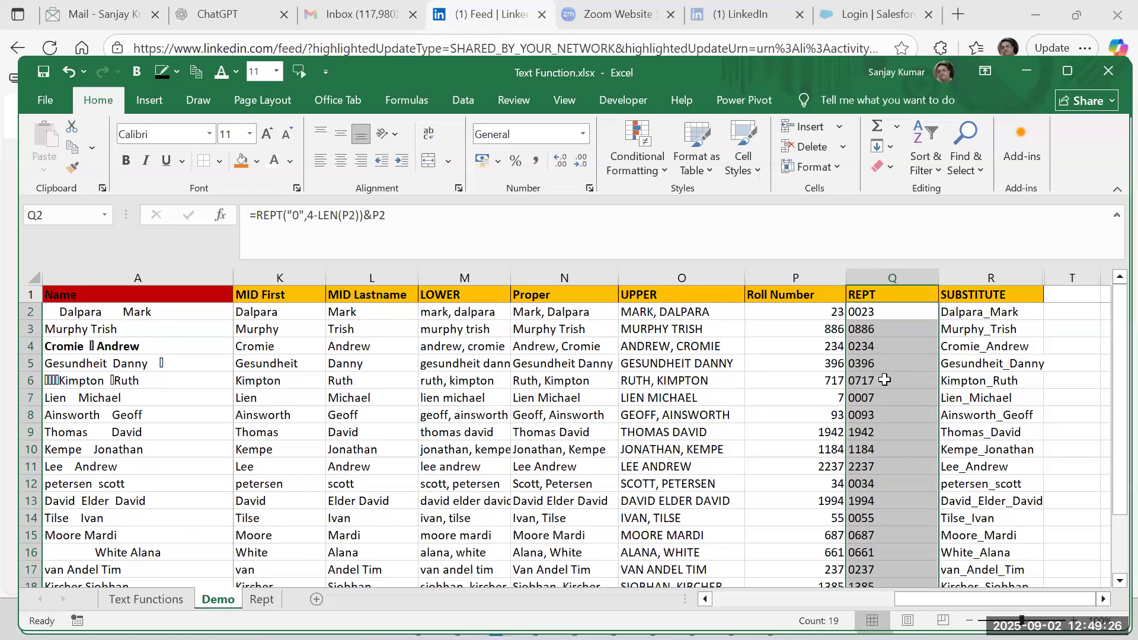
pyautogui.click(873, 308)
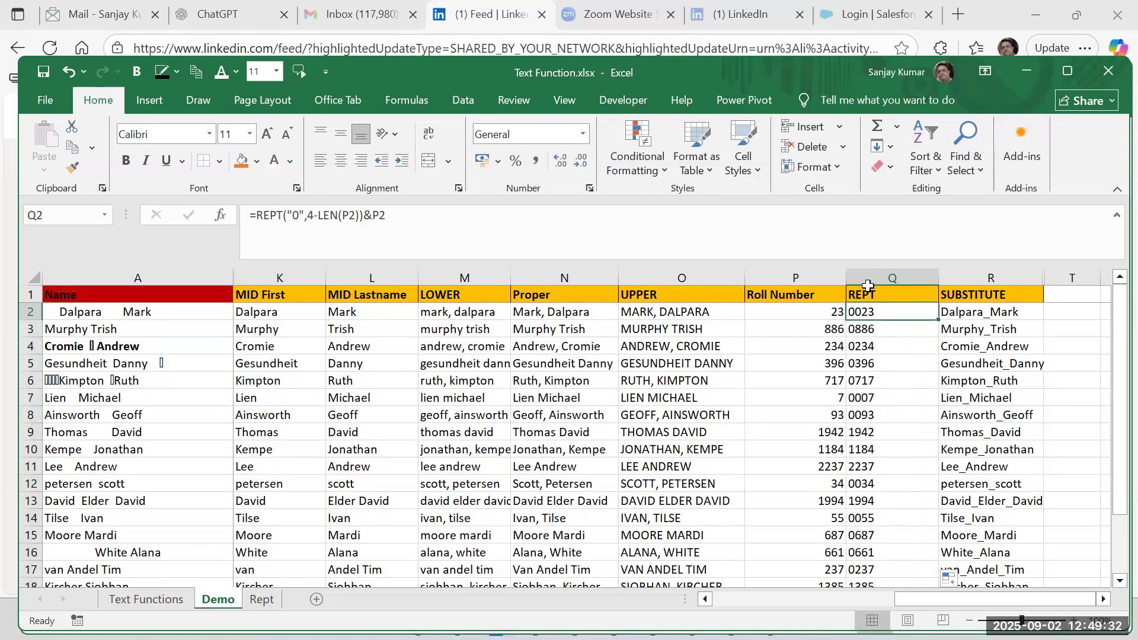
pyautogui.click(798, 268)
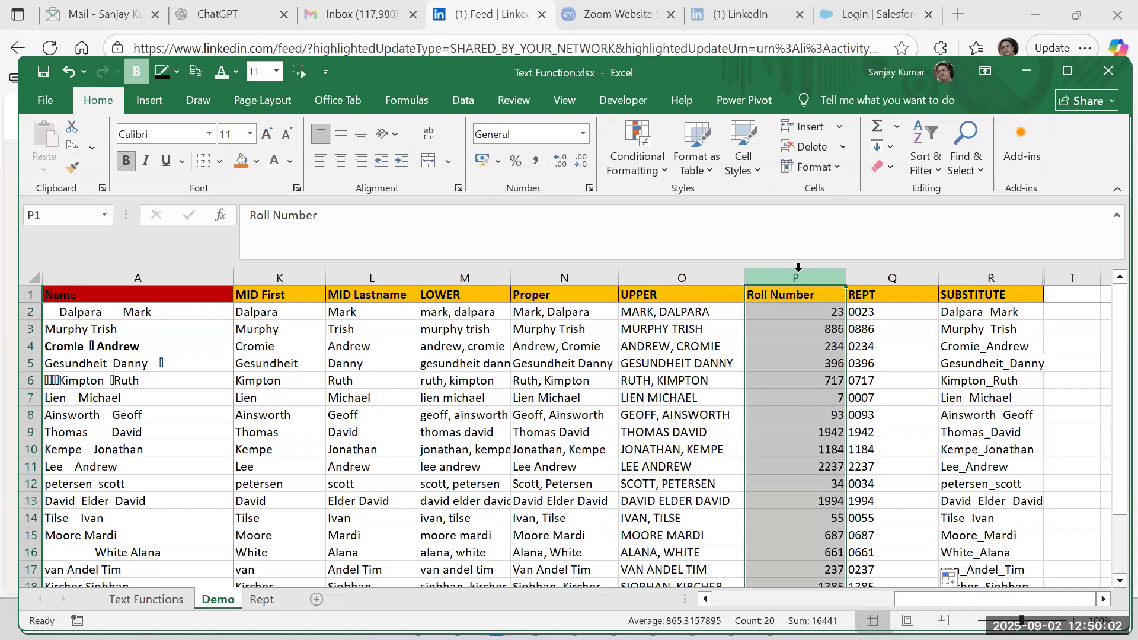
pyautogui.click(862, 363)
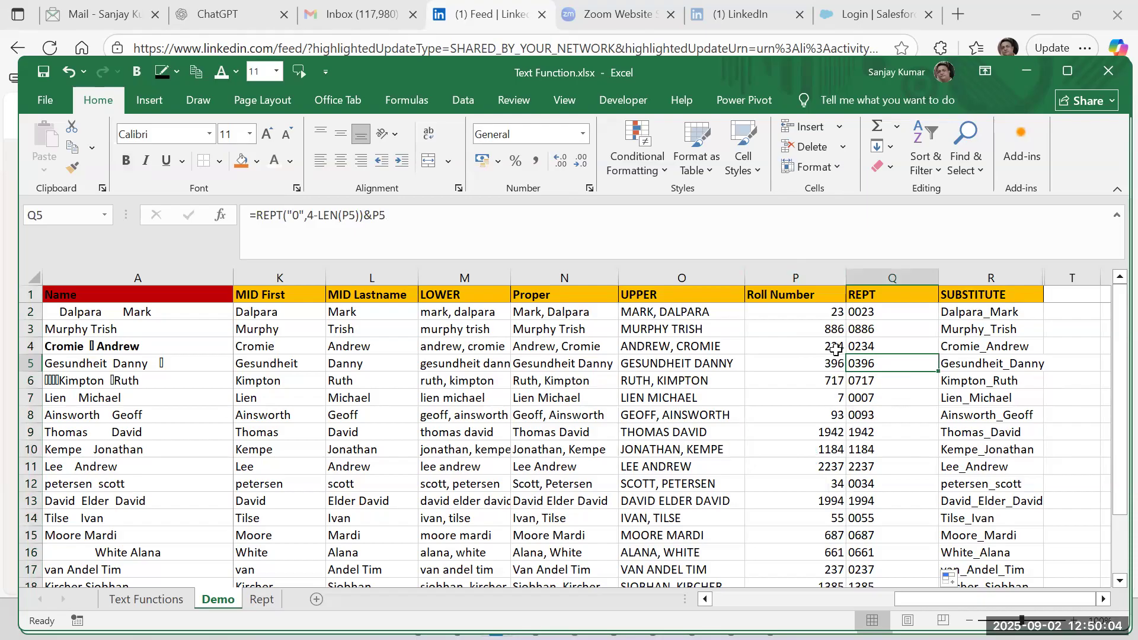
pyautogui.click(882, 316)
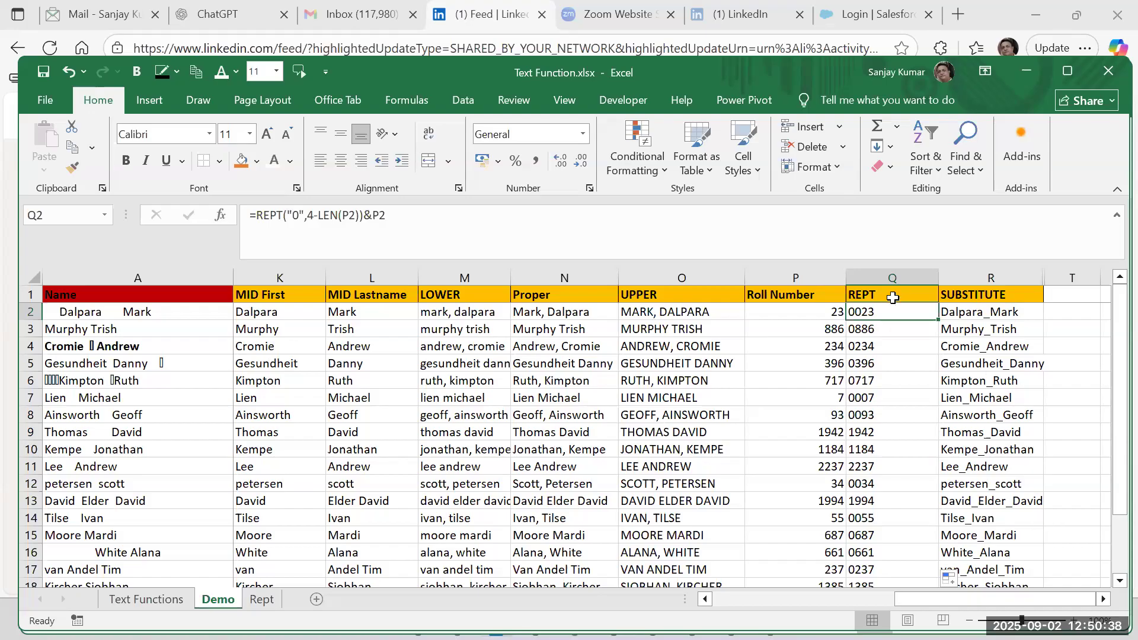
# Try to store a leading zero in the Roll Number in P2 by entering 023.
pyautogui.doubleClick(819, 310)
pyautogui.press('Home')
pyautogui.write('0')
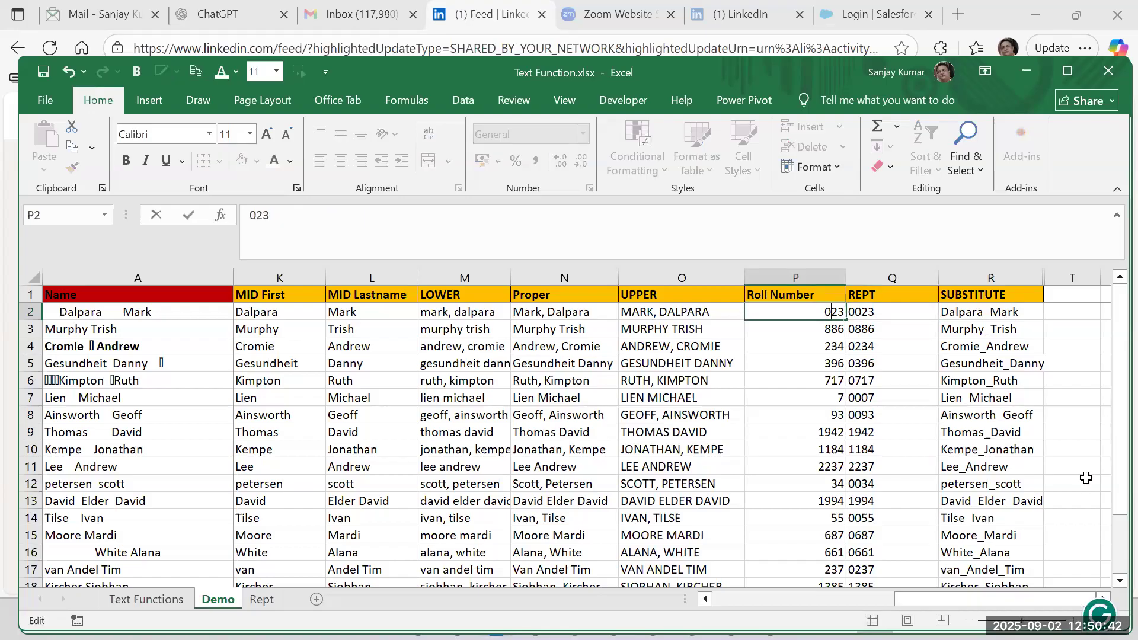
pyautogui.press('Return')
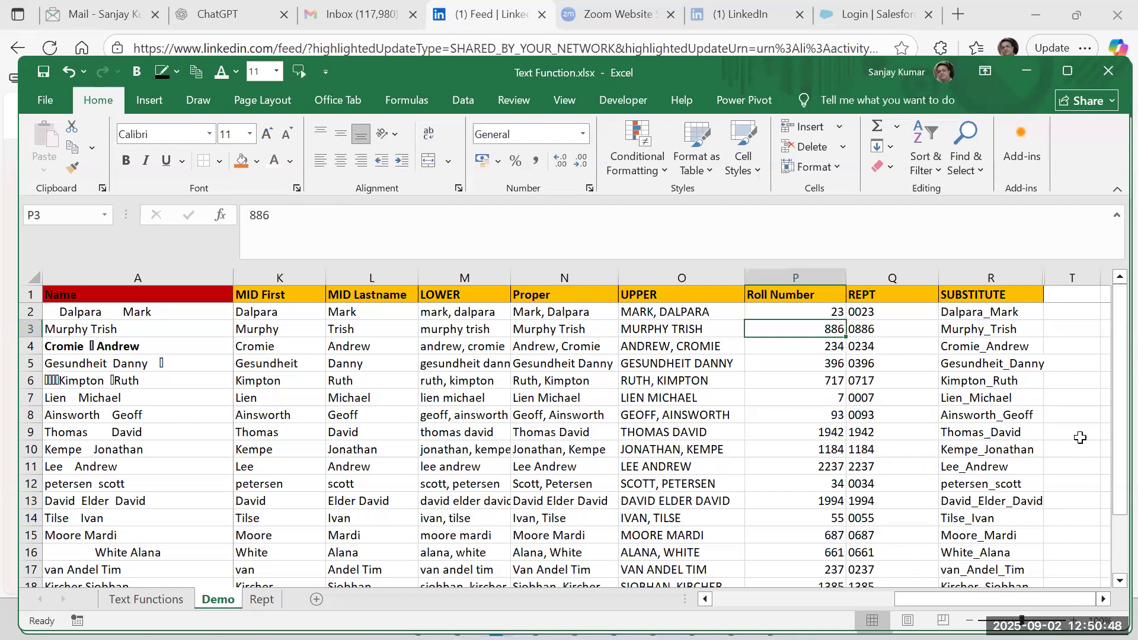
pyautogui.click(820, 312)
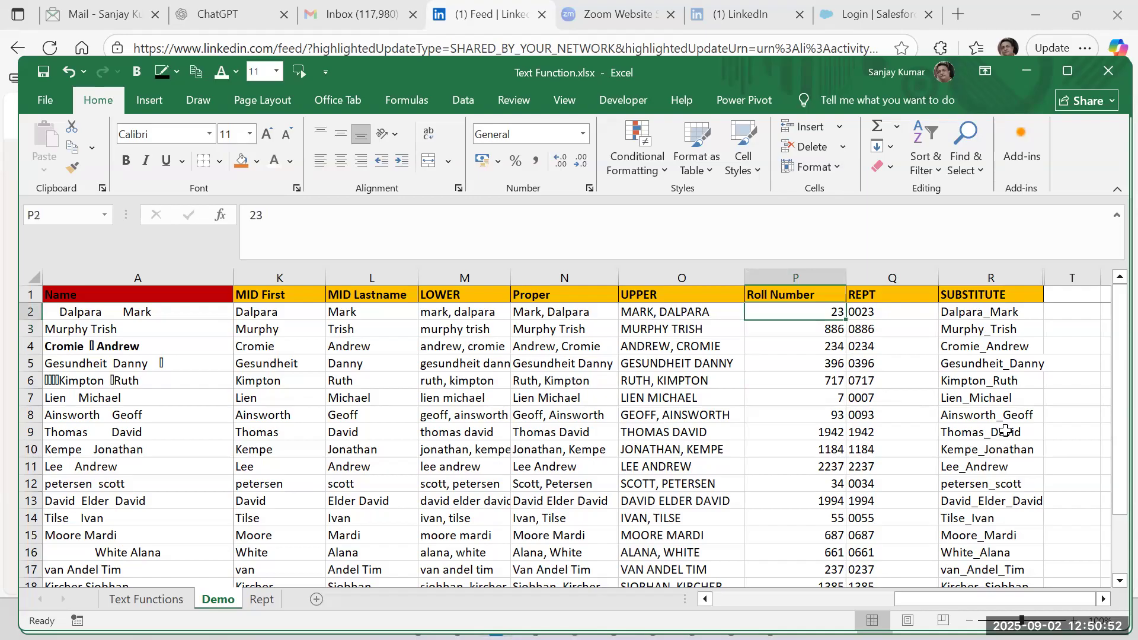
pyautogui.doubleClick(1101, 599)
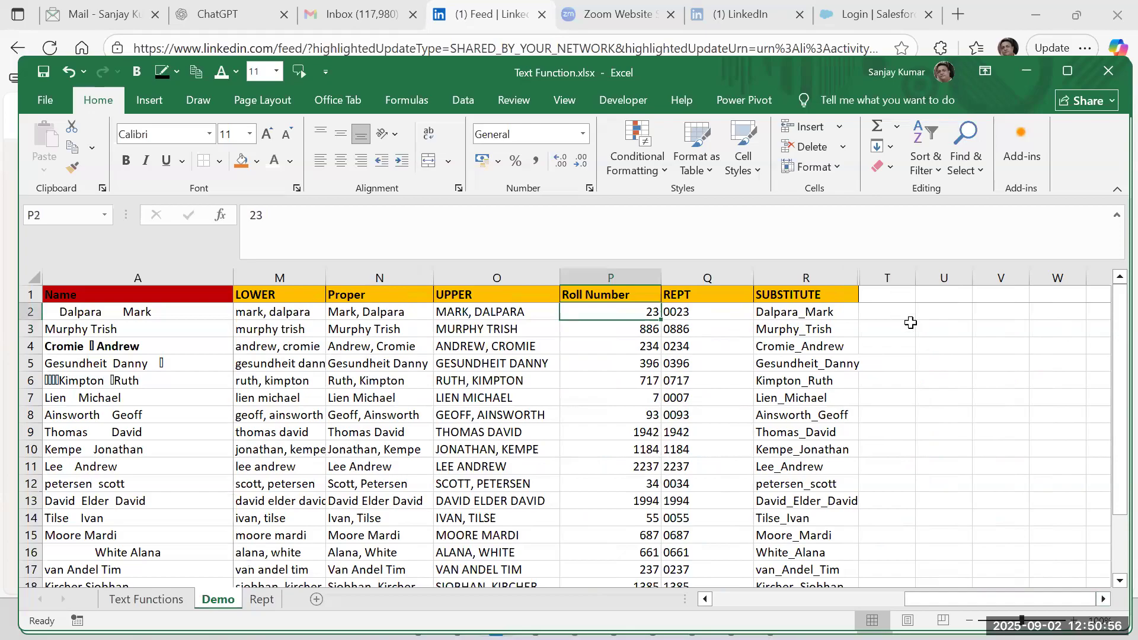
# Enter 006 in T2 and the sample text ddd below it in T3 to compare number and text entries.
pyautogui.click(895, 312)
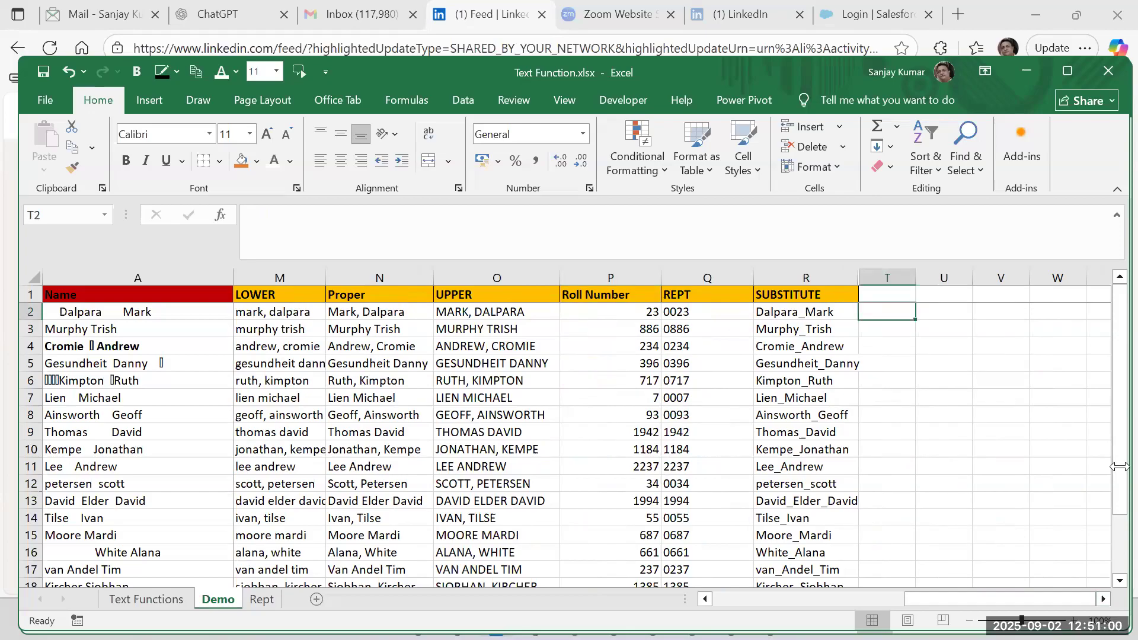
pyautogui.write('006')
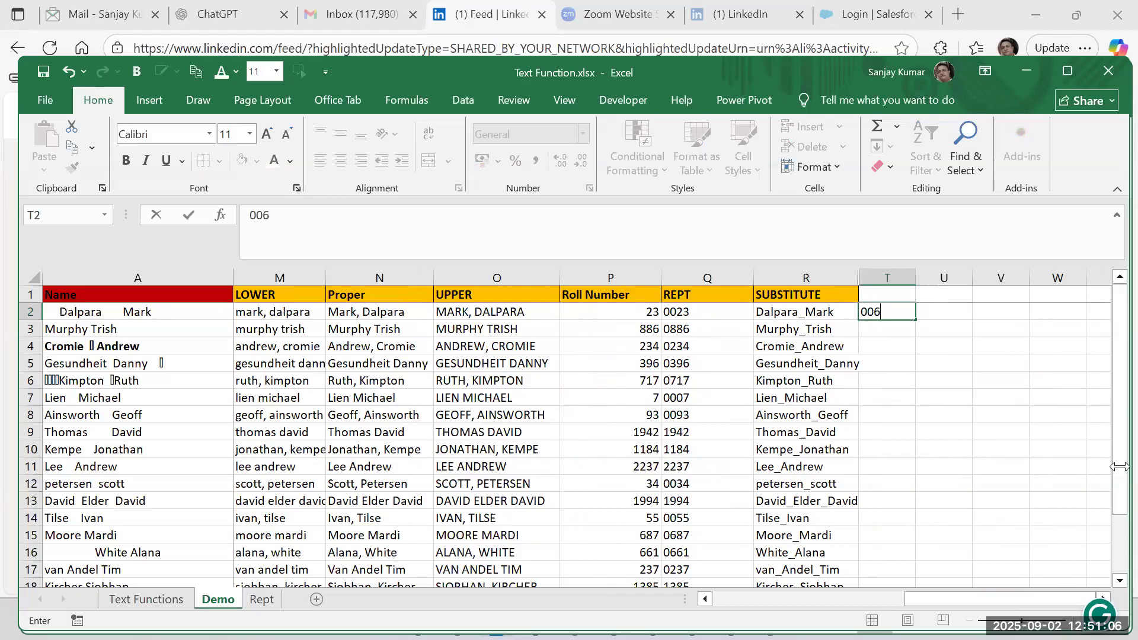
pyautogui.press('Return')
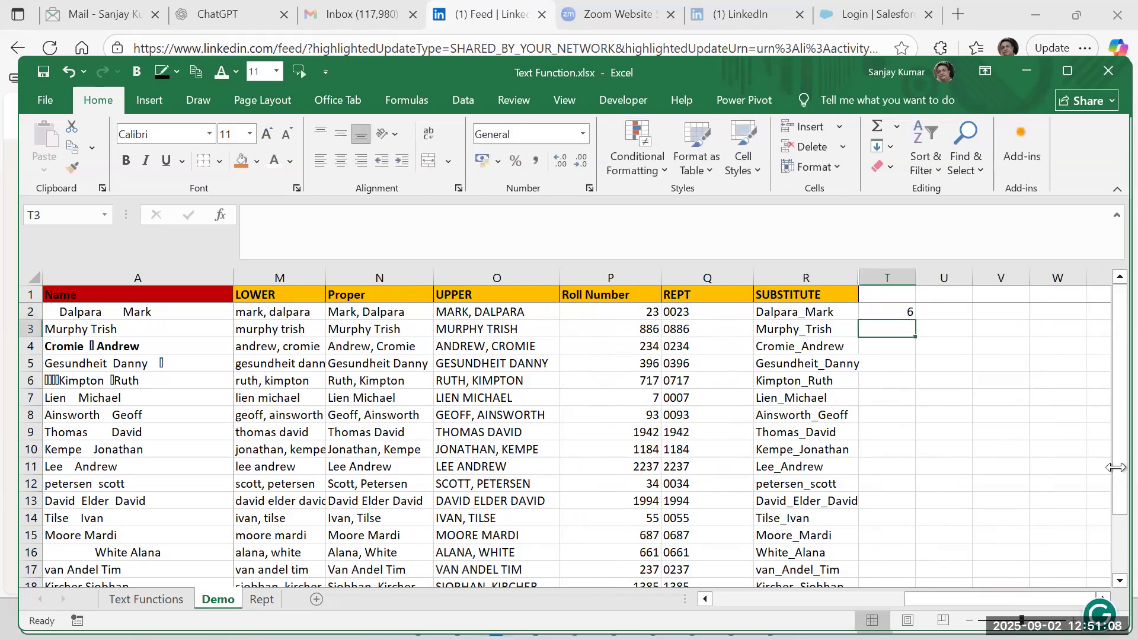
pyautogui.press('Up')
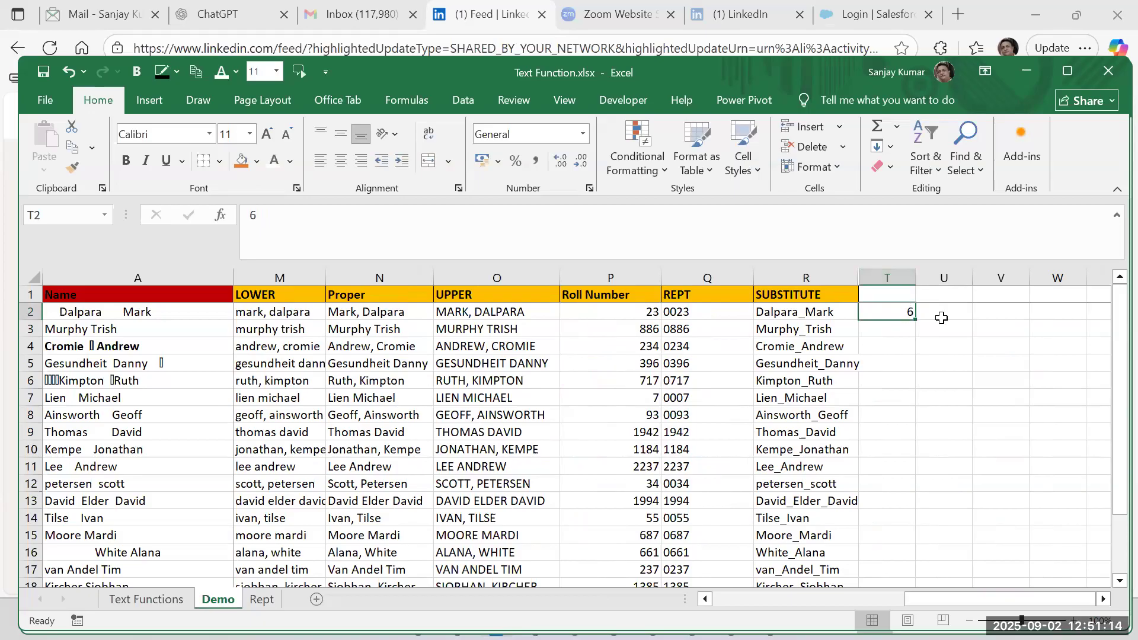
pyautogui.click(894, 332)
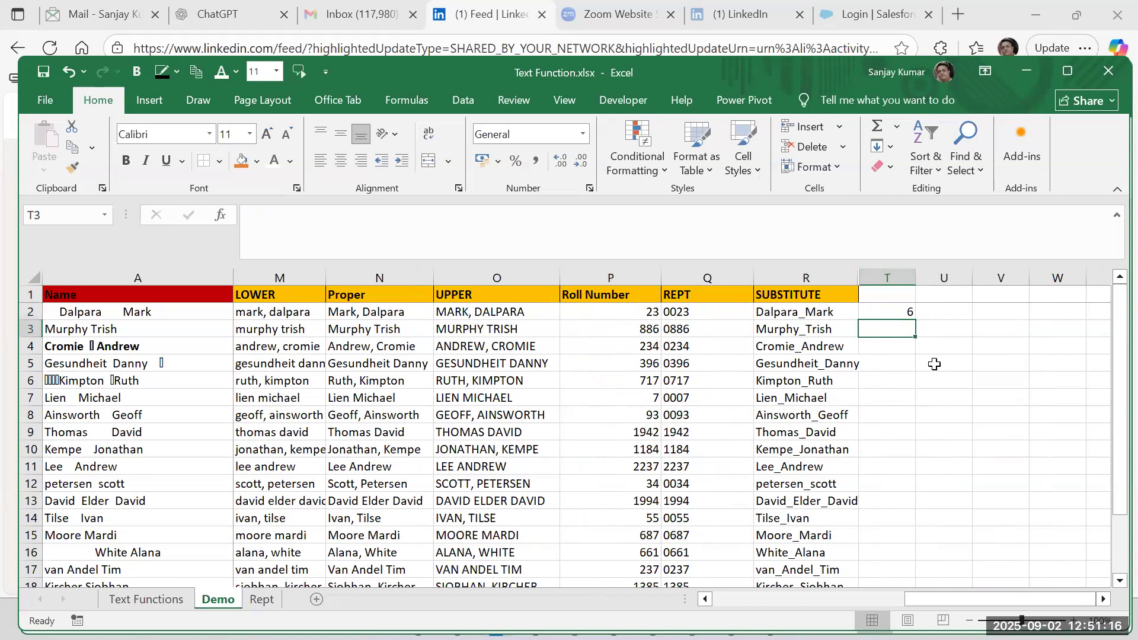
pyautogui.write('ddd')
pyautogui.press('Return')
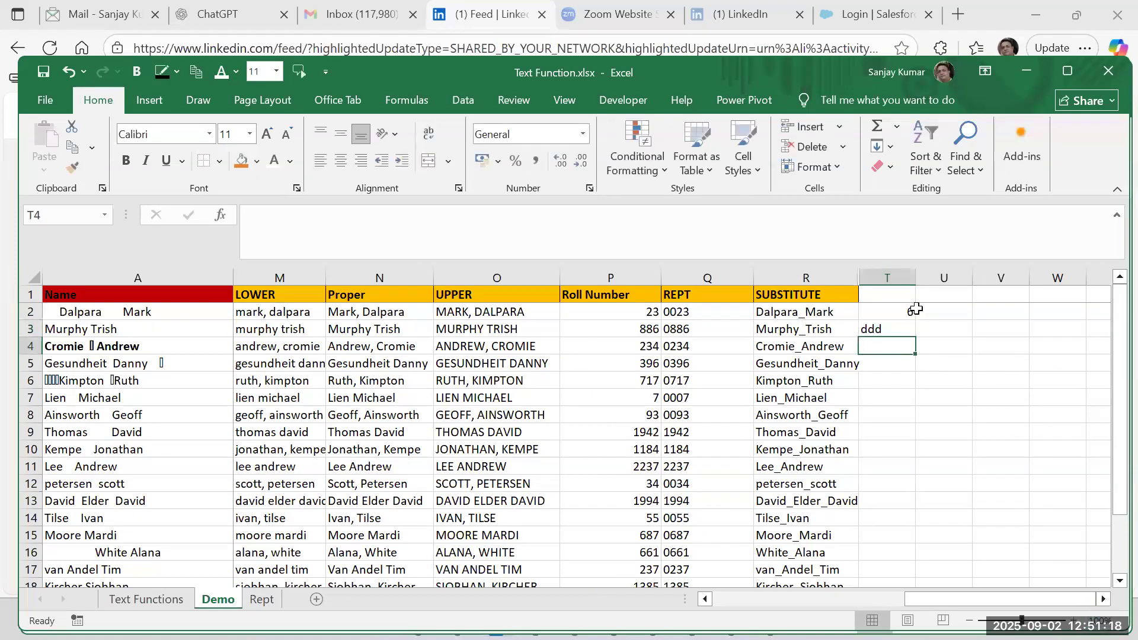
# Change the T2 entry to '000006, using a leading apostrophe to store it as text with its zeros.
pyautogui.click(905, 307)
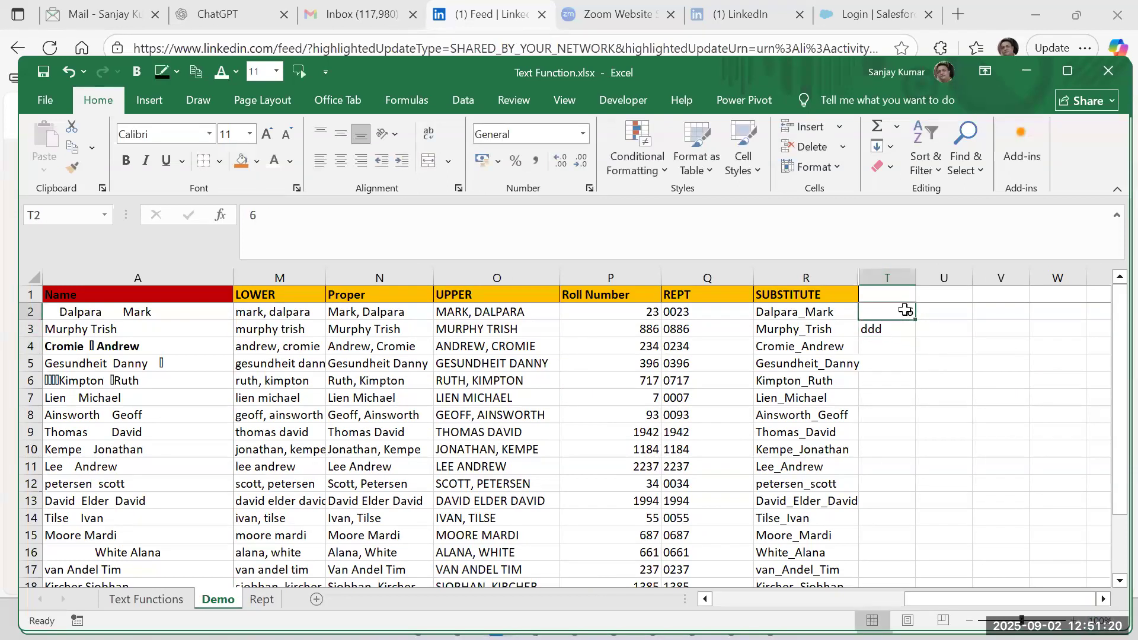
pyautogui.doubleClick(907, 310)
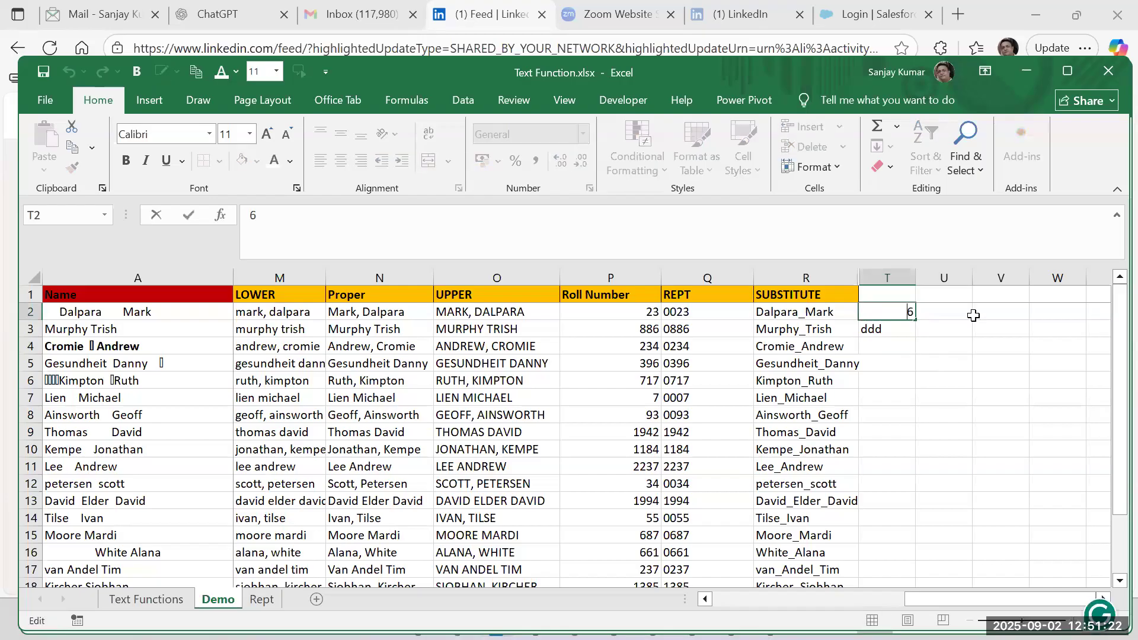
pyautogui.write("'")
pyautogui.write('00000')
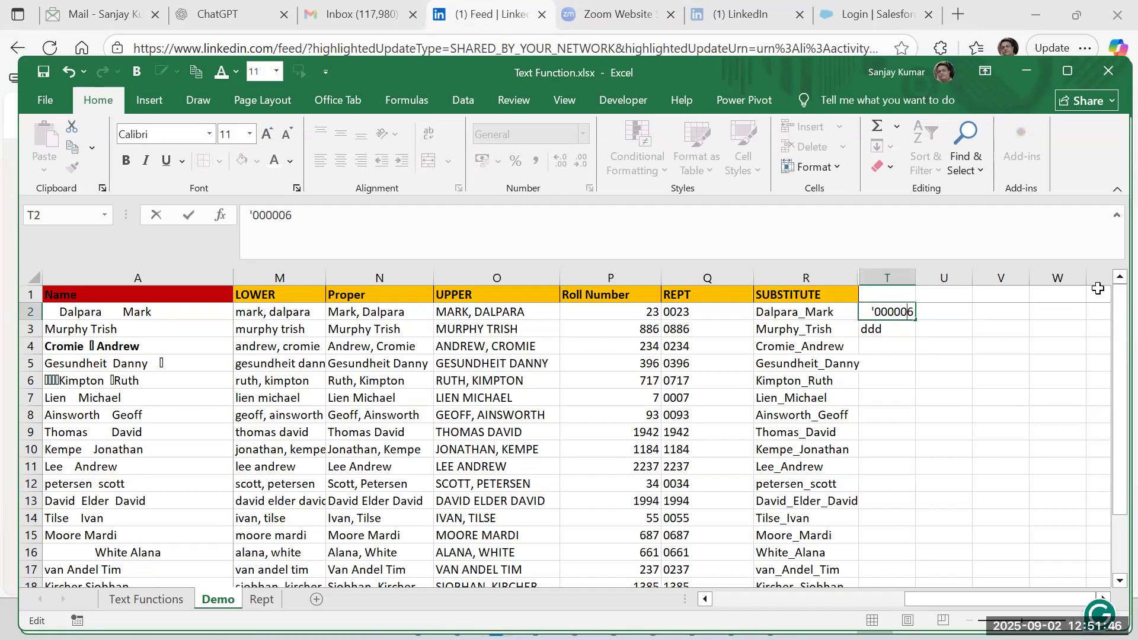
pyautogui.press('Return')
# Test a calculation on the text number by entering =T2*3 in V2.
pyautogui.click(975, 310)
pyautogui.write('=')
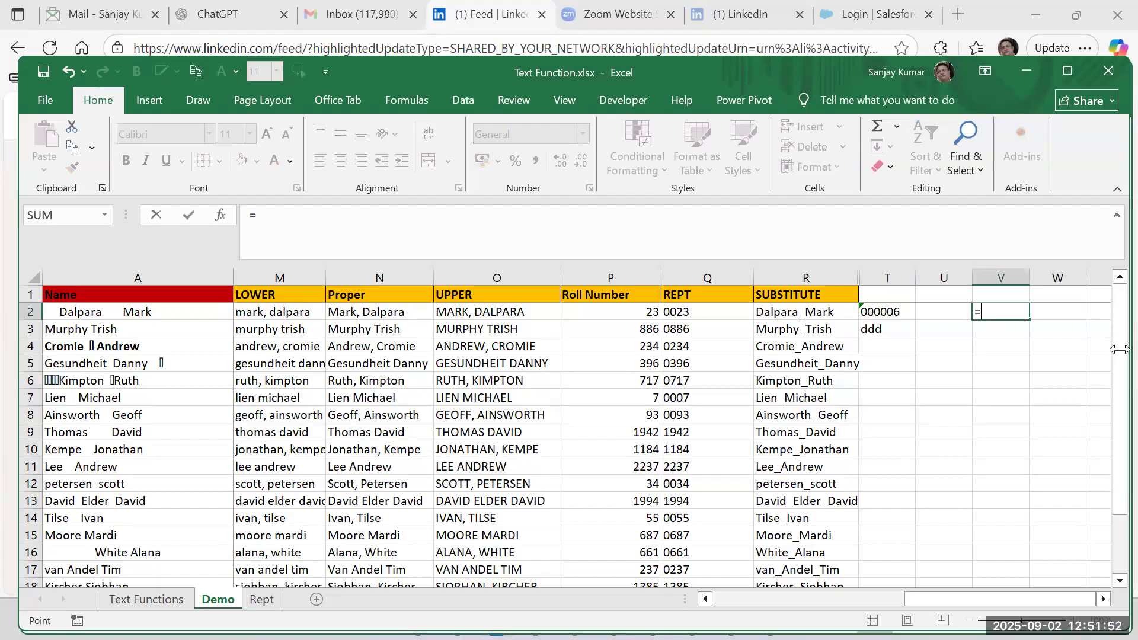
pyautogui.press('Left')
pyautogui.press('Left')
pyautogui.write('*3')
pyautogui.press('Return')
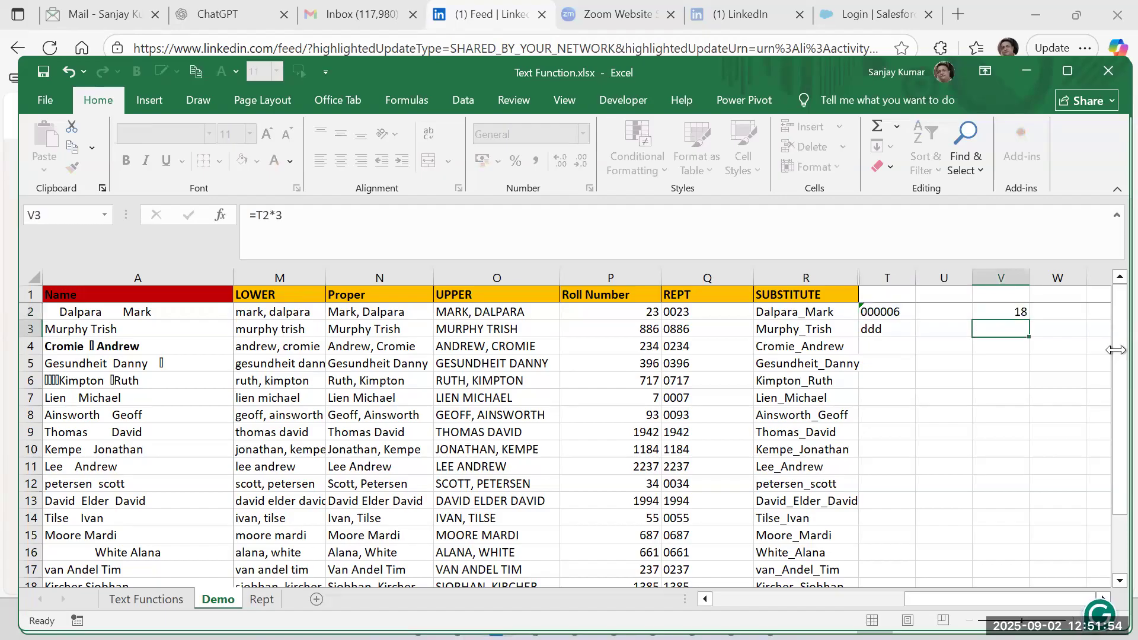
pyautogui.press('Up')
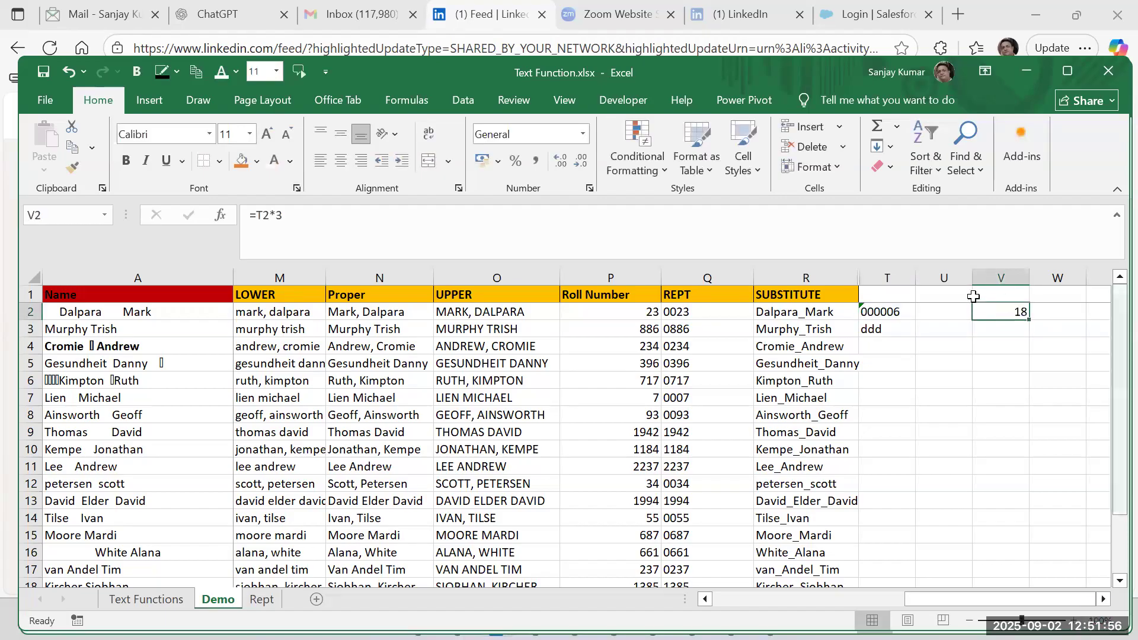
# Open T2 to check its apostrophe-prefixed entry, leaving the contents as they are.
pyautogui.click(908, 316)
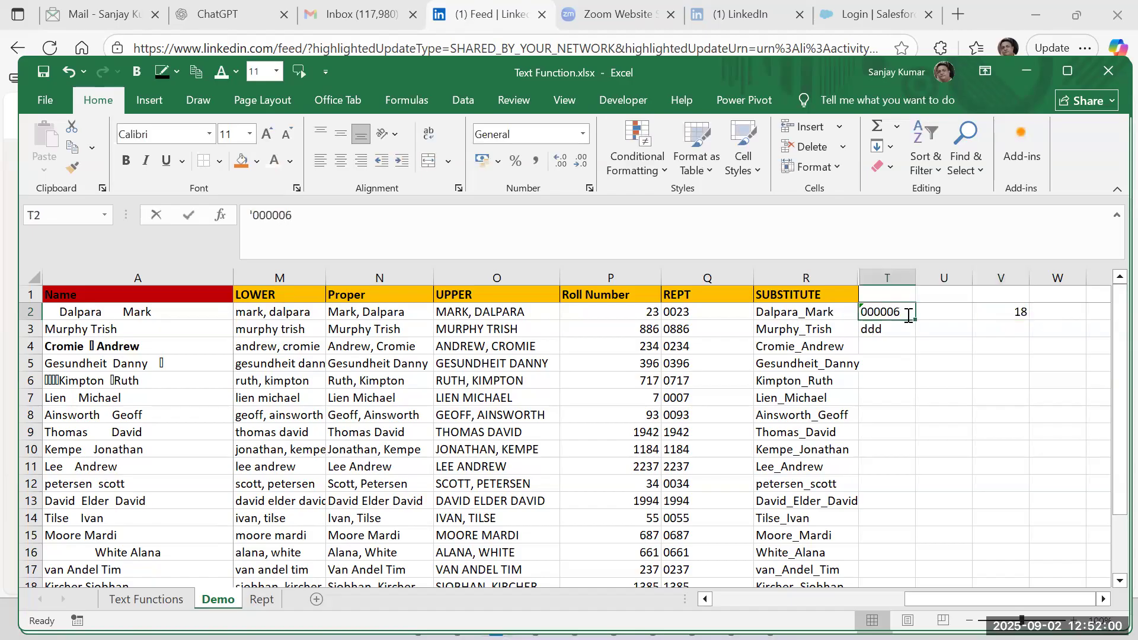
pyautogui.doubleClick(908, 316)
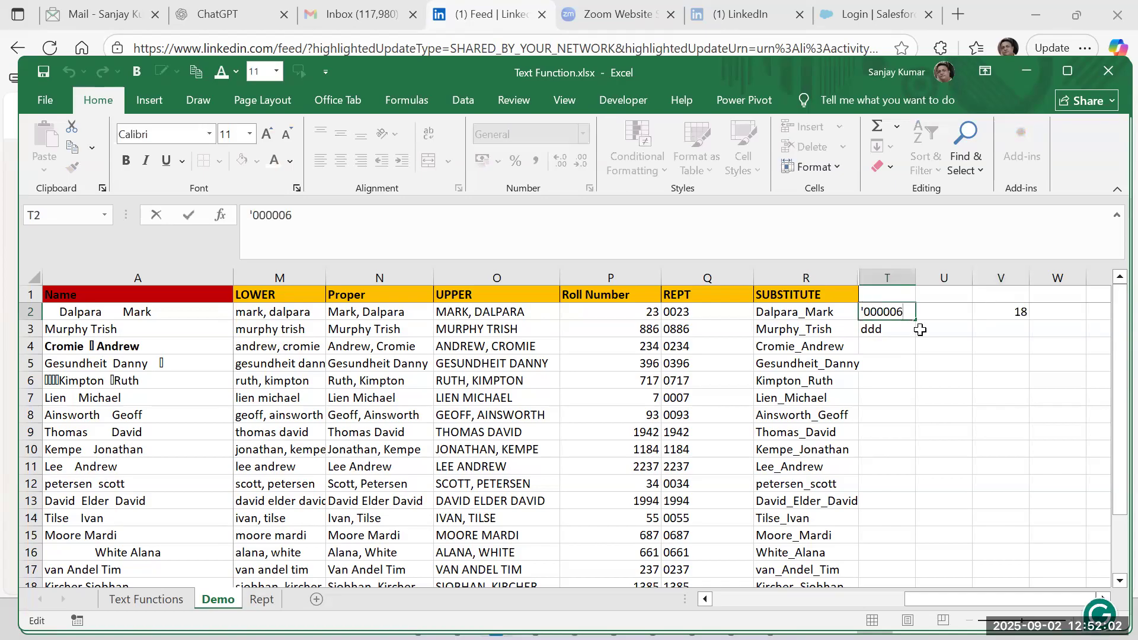
pyautogui.press('Return')
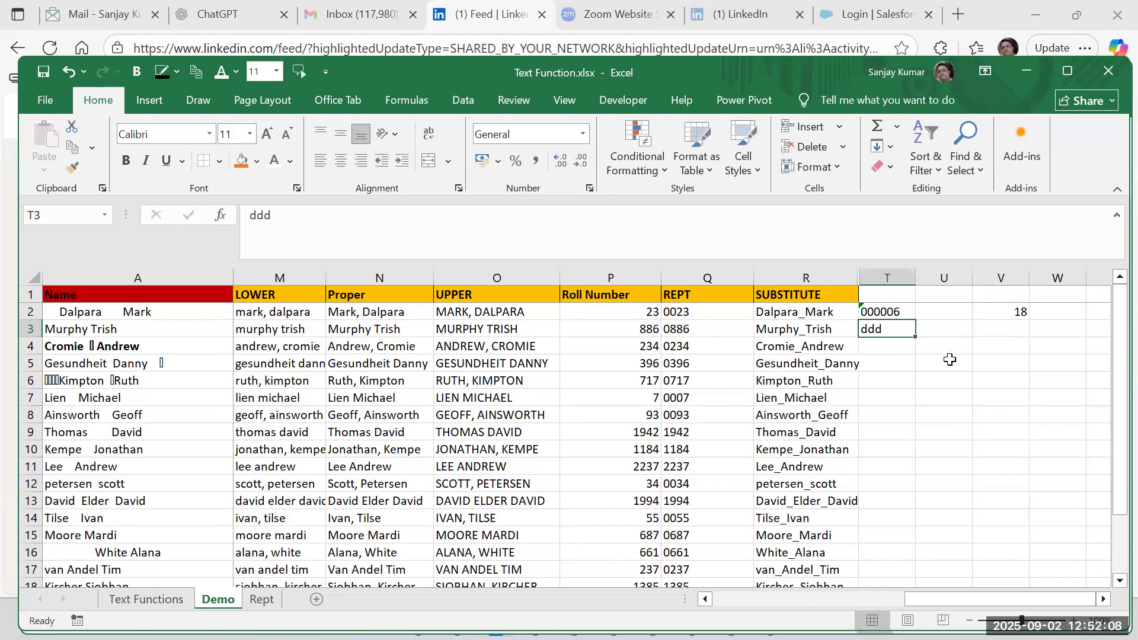
pyautogui.click(945, 346)
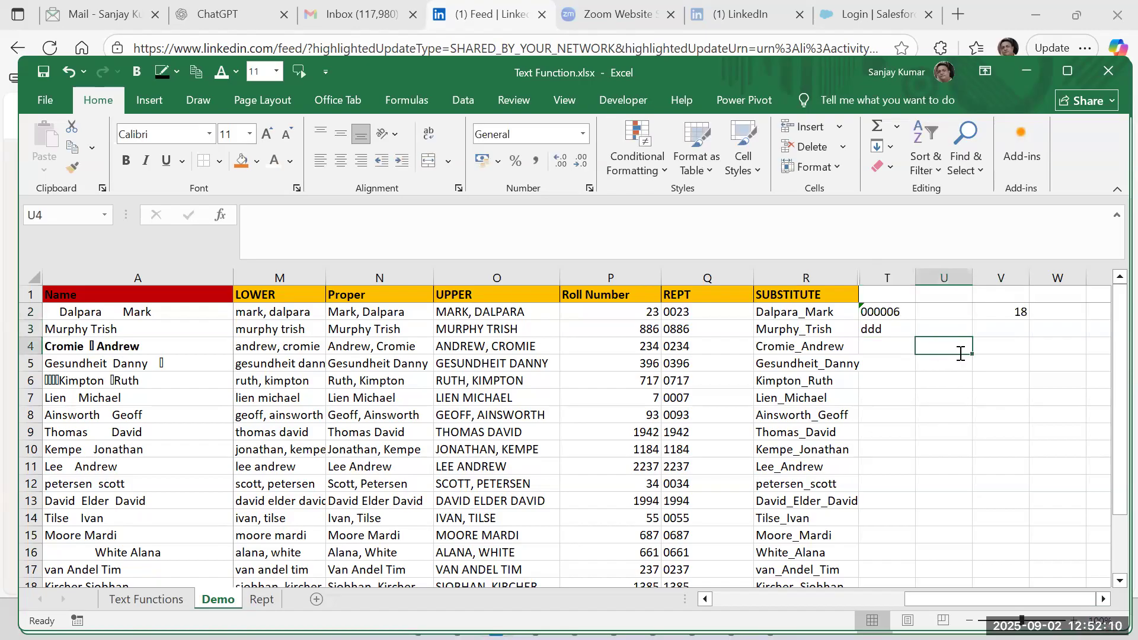
pyautogui.write('3453456457567')
pyautogui.write('6756756')
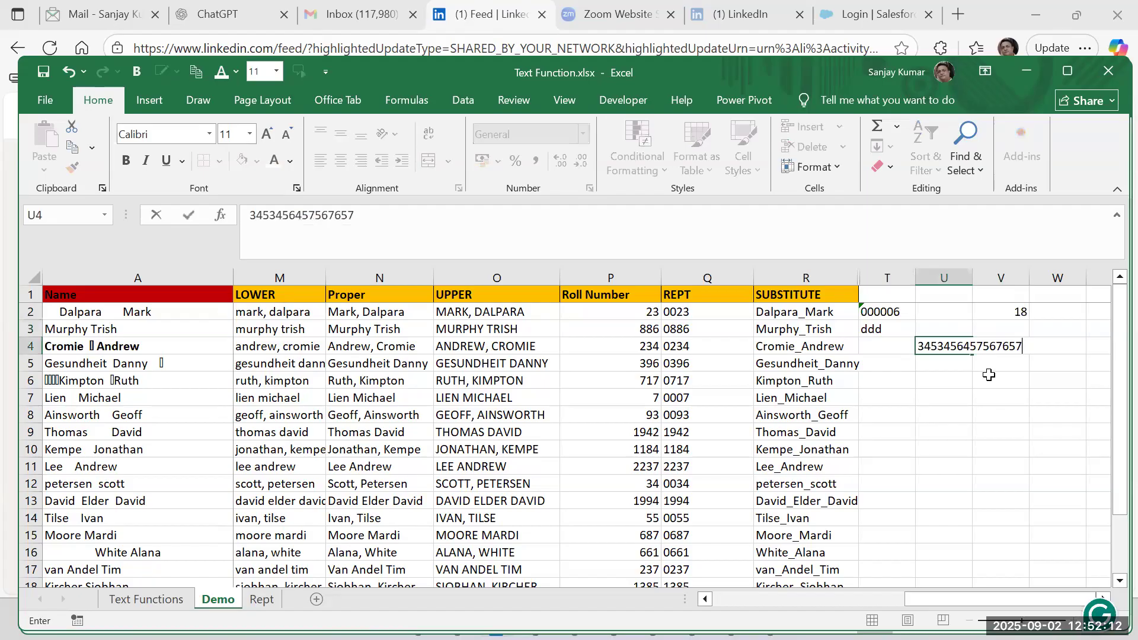
pyautogui.press('Return')
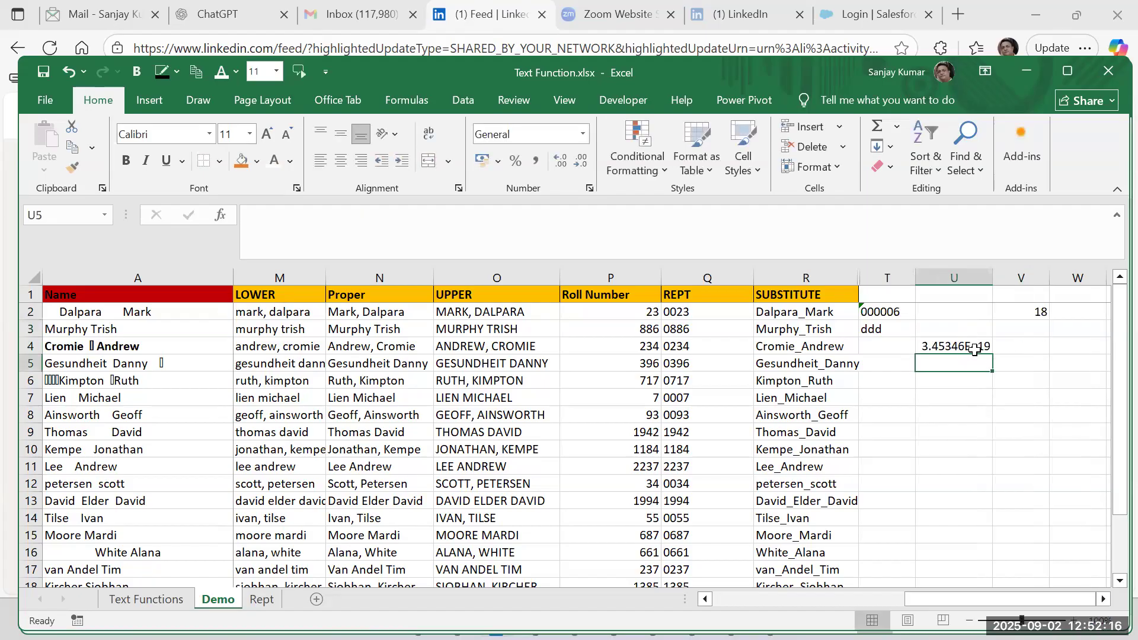
pyautogui.click(974, 349)
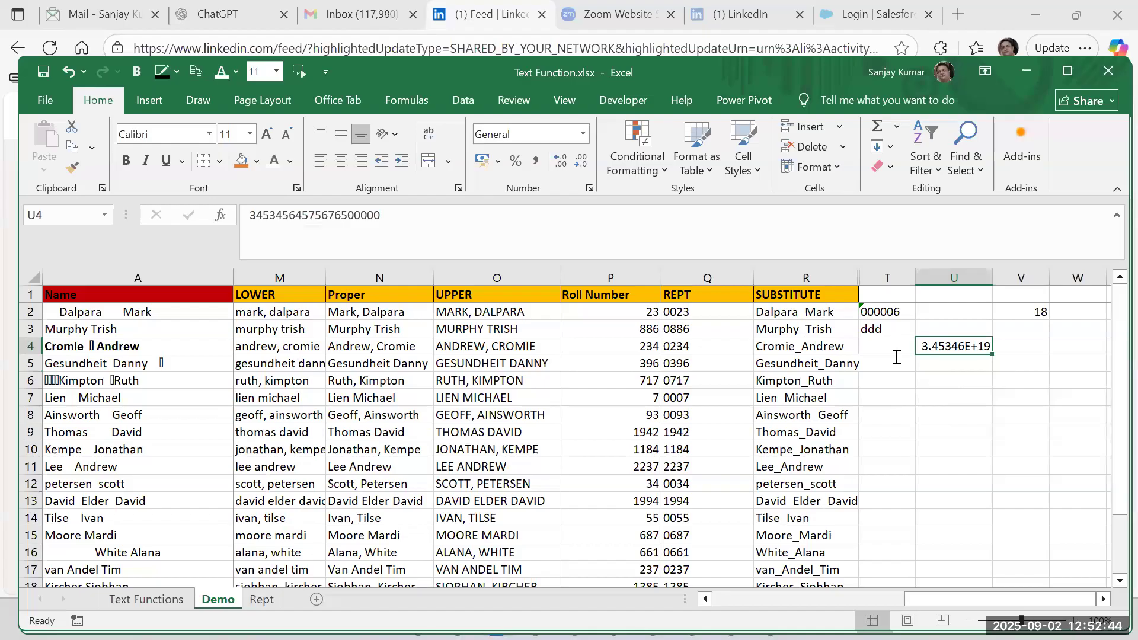
pyautogui.click(976, 350)
# Enter =U4+1 in U5 to increment the long number above it.
pyautogui.click(979, 362)
pyautogui.write('=')
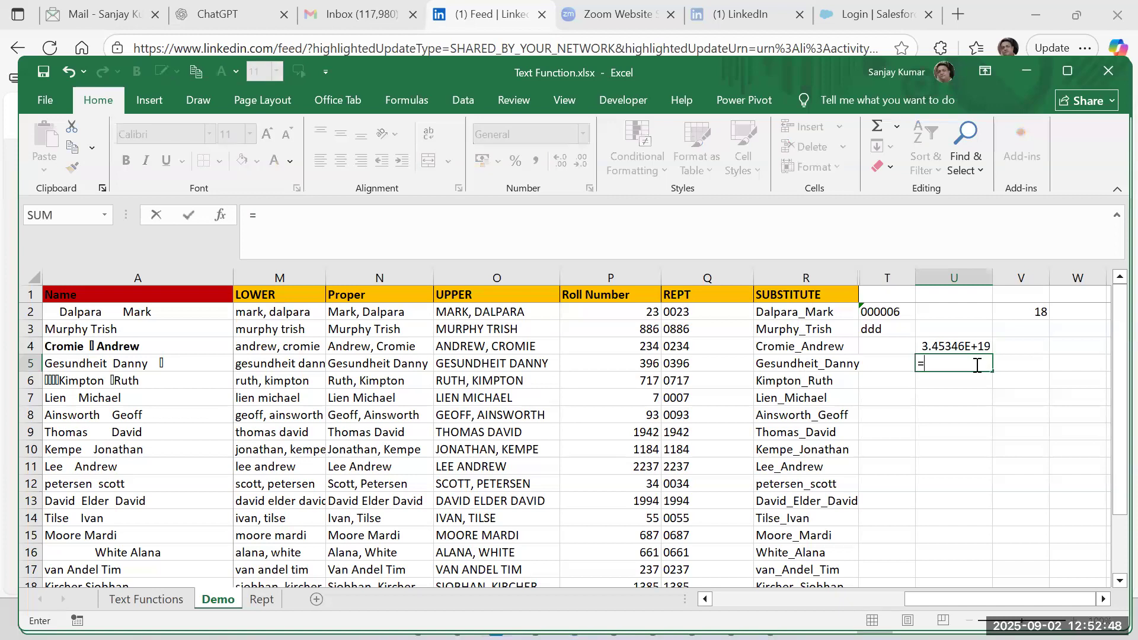
pyautogui.press('Up')
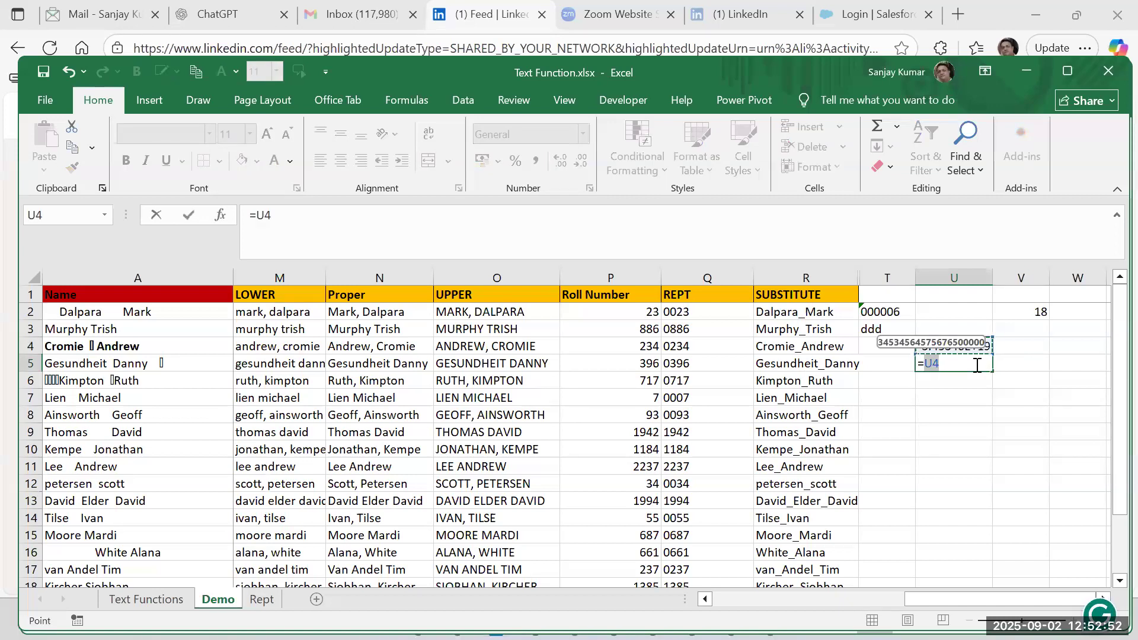
pyautogui.write('+1')
pyautogui.hotkey('ctrl', 'Return')
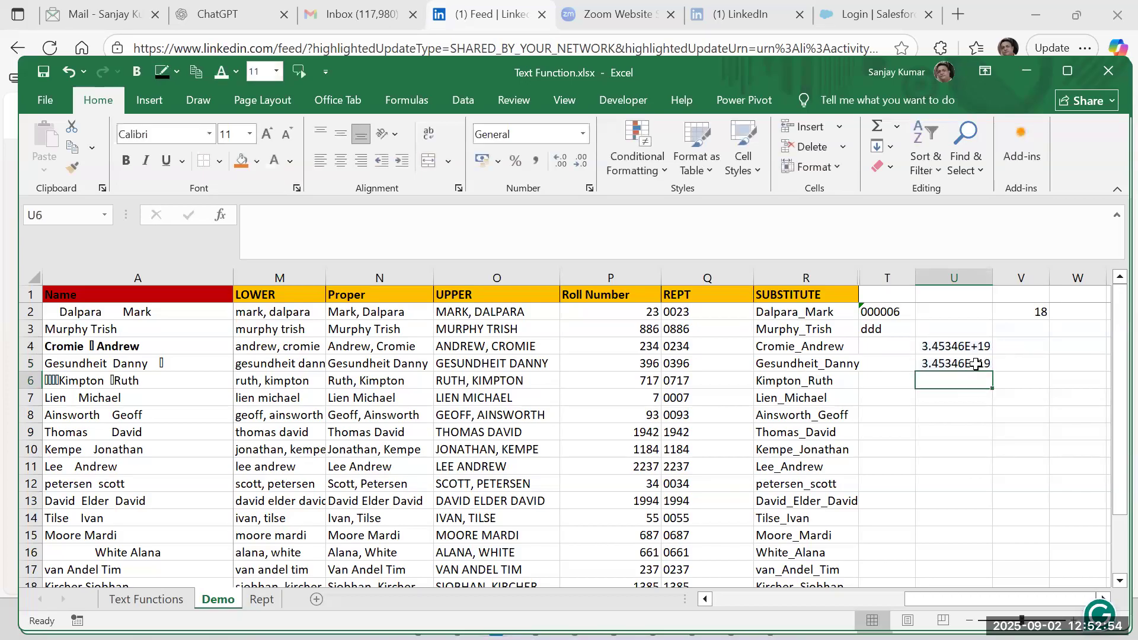
# Fill the U5 increment formula down column U through U20.
pyautogui.hotkey('shift', 'Down')
pyautogui.hotkey('shift', 'Down')
pyautogui.hotkey('shift', 'Down')
pyautogui.hotkey('shift', 'Down')
pyautogui.hotkey('shift', 'Down')
pyautogui.hotkey('shift', 'Down')
pyautogui.hotkey('shift', 'Down')
pyautogui.hotkey('shift', 'Down')
pyautogui.hotkey('shift', 'Down')
pyautogui.hotkey('shift', 'Down')
pyautogui.hotkey('shift', 'Down')
pyautogui.hotkey('shift', 'Down')
pyautogui.hotkey('shift', 'Down')
pyautogui.hotkey('shift', 'Down')
pyautogui.hotkey('shift', 'Down')
pyautogui.write('d')
pyautogui.press('Escape')
pyautogui.hotkey('ctrl', 'd')
pyautogui.press('Up')
pyautogui.scroll(1, 975, 363)
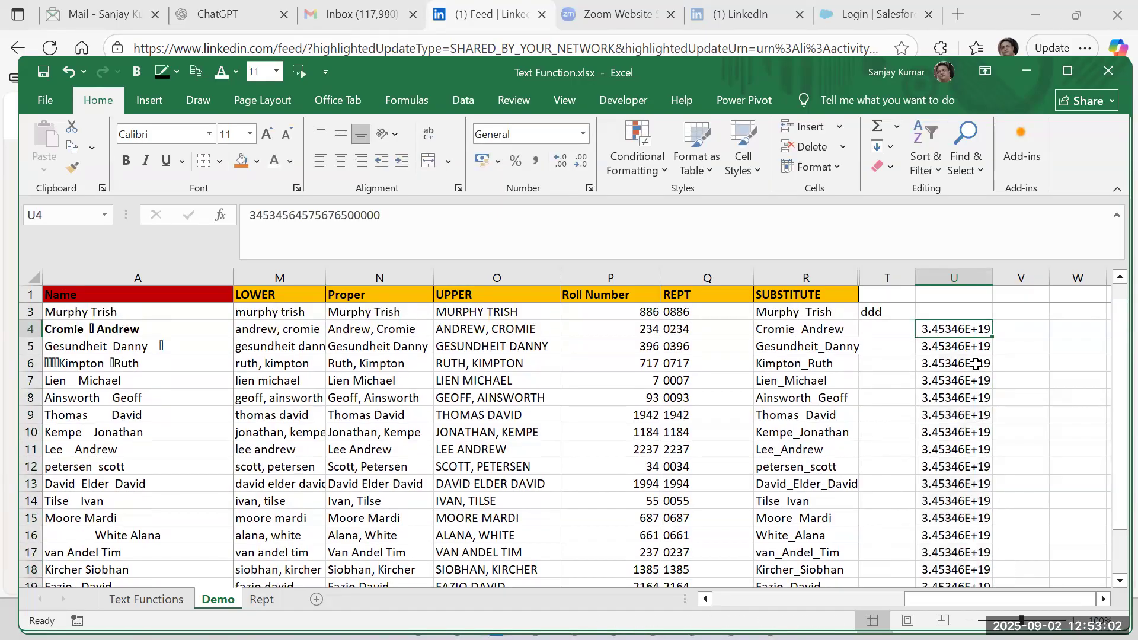
# Replace the formulas in column U with their values using Copy and Paste Special Values.
pyautogui.click(979, 343)
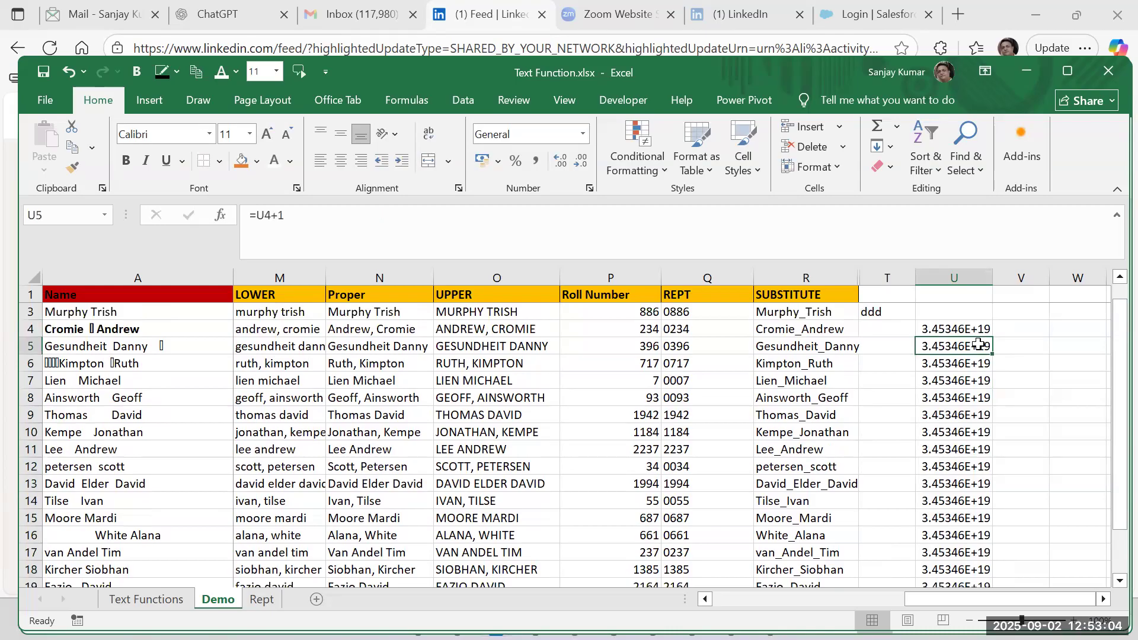
pyautogui.click(982, 328)
pyautogui.click(978, 278)
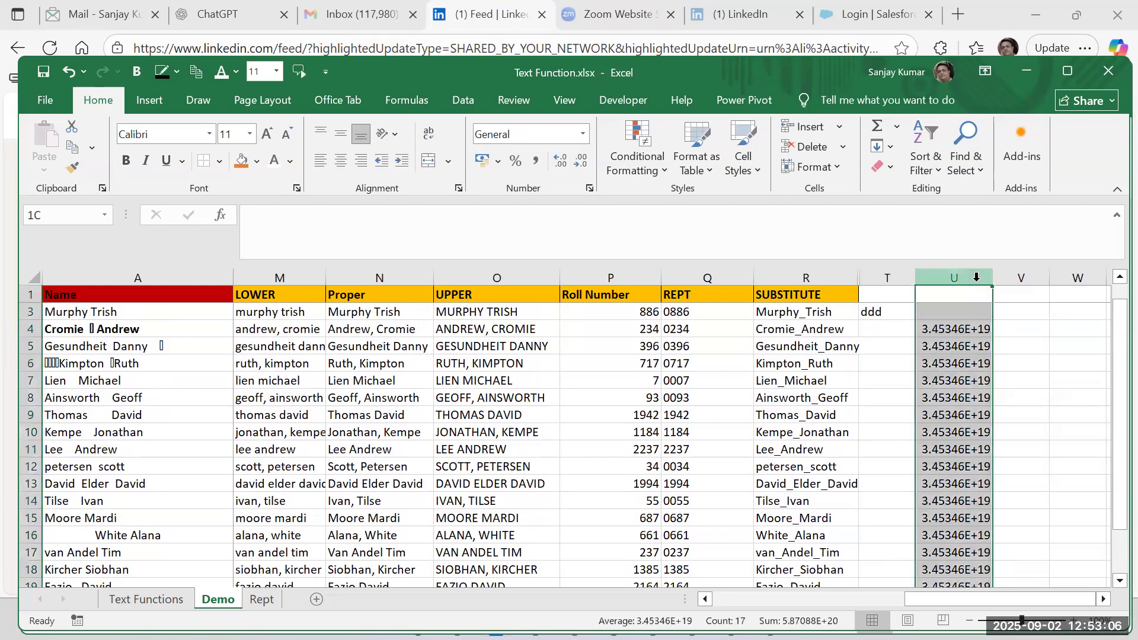
pyautogui.hotkey('ctrl', 'c')
pyautogui.hotkey('alt', 'e')
pyautogui.press('s')
pyautogui.press('v')
pyautogui.press('Return')
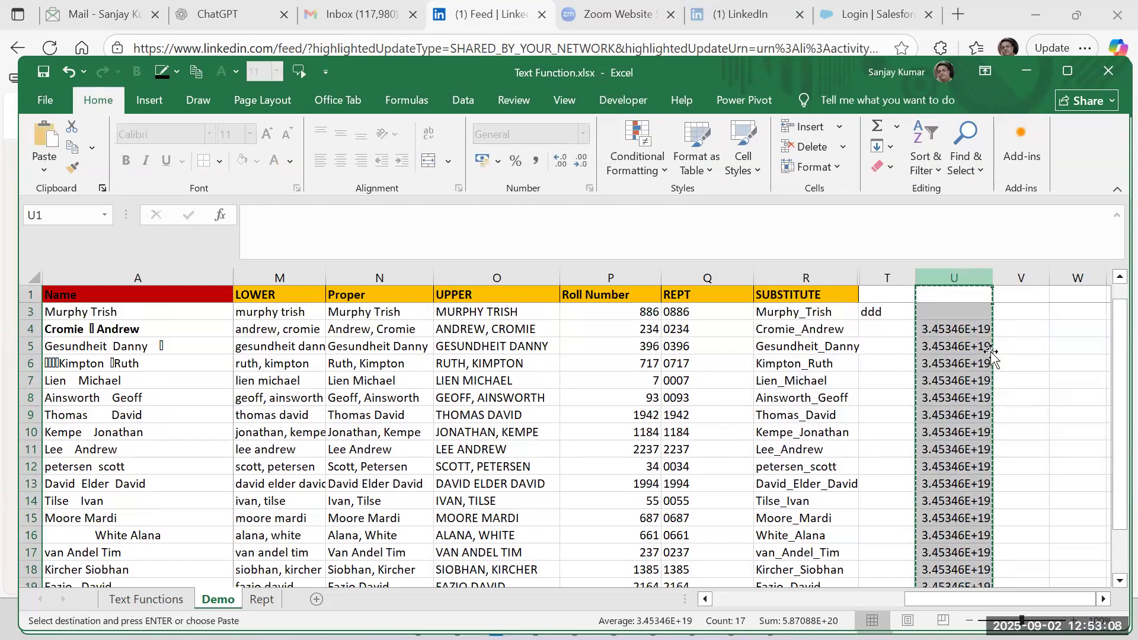
pyautogui.press('Escape')
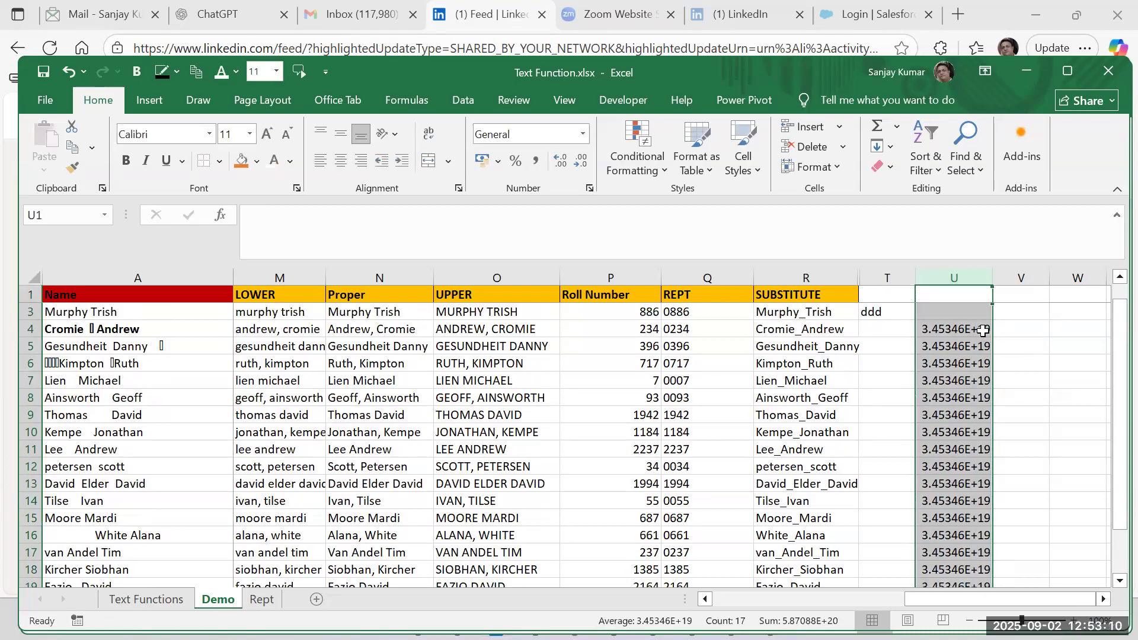
# Check the pasted long numbers in column U and widen the column.
pyautogui.click(979, 342)
pyautogui.press('Down')
pyautogui.press('Down')
pyautogui.press('Down')
pyautogui.press('Down')
pyautogui.press('Down')
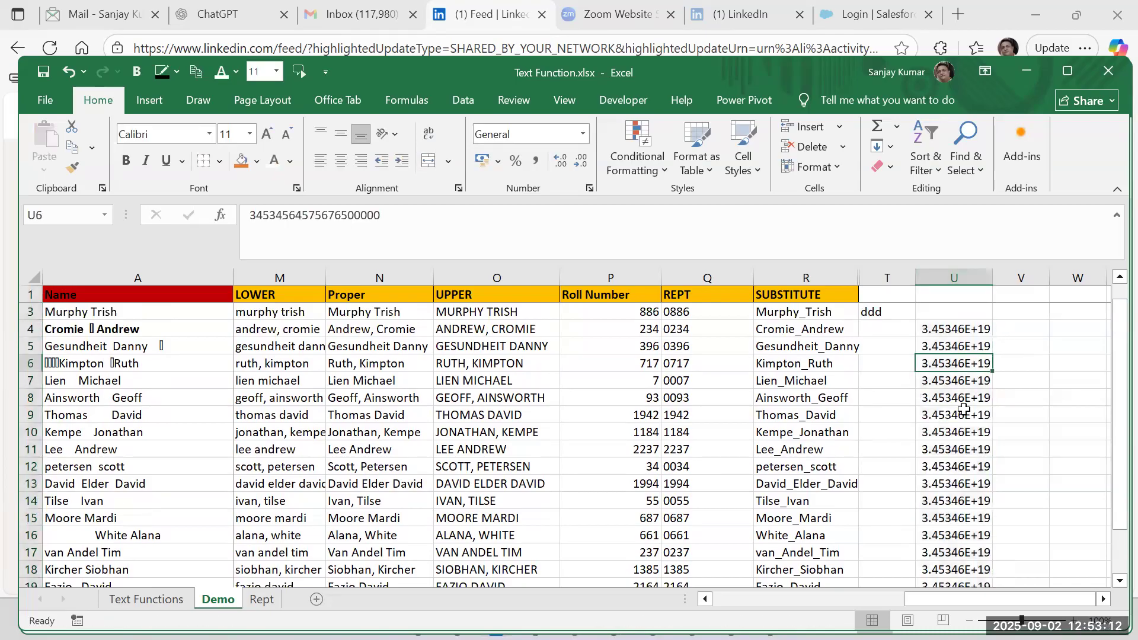
pyautogui.click(978, 331)
pyautogui.moveTo(993, 277); pyautogui.dragTo(1022, 290)
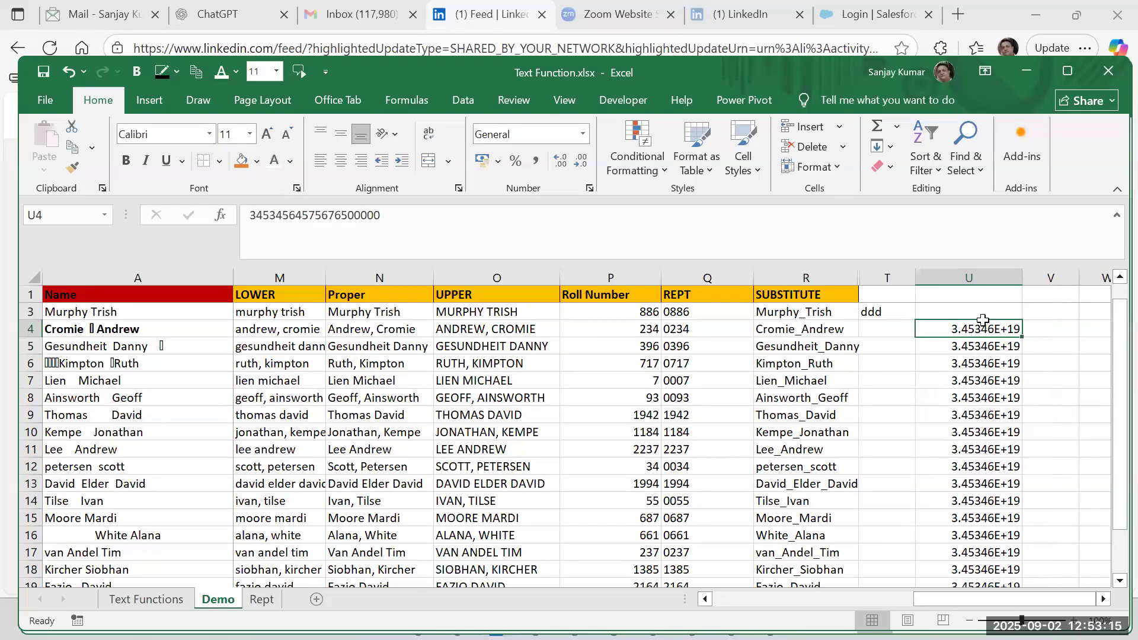
# Enter ="'"&U4 in V4 to put an apostrophe in front of the long number.
pyautogui.click(1042, 331)
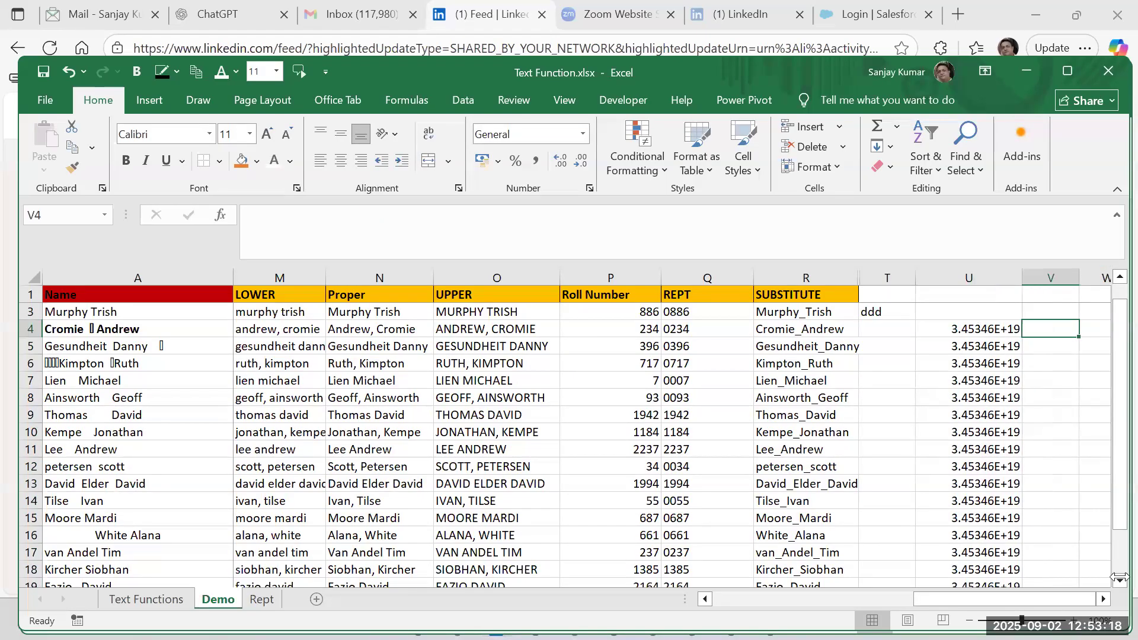
pyautogui.write('=')
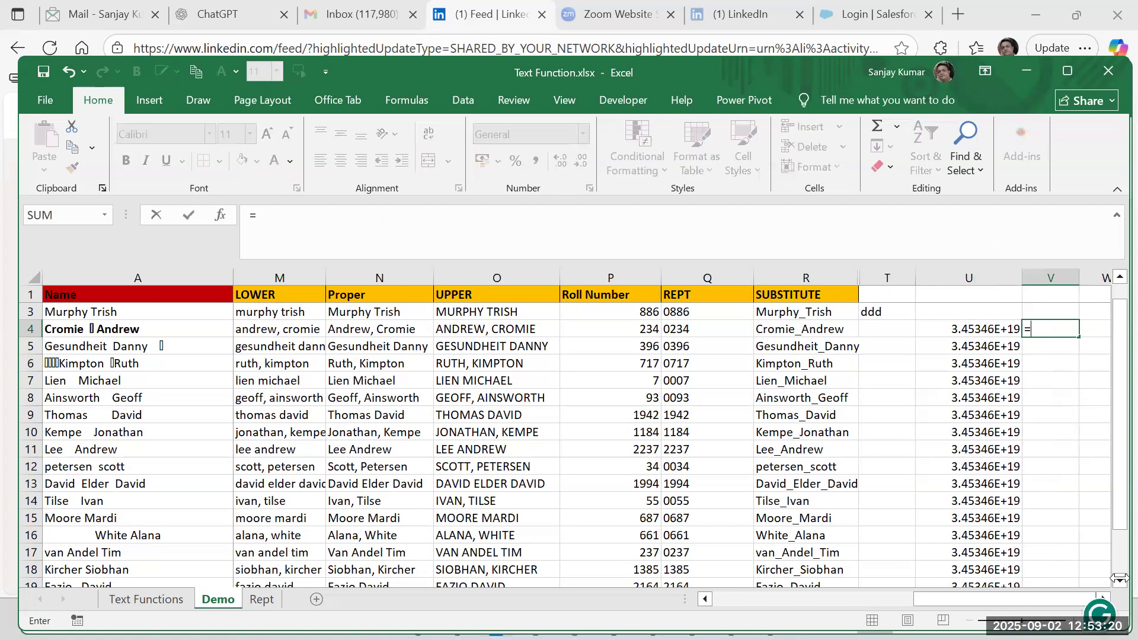
pyautogui.write('""&')
pyautogui.press('Left')
pyautogui.press('Return')
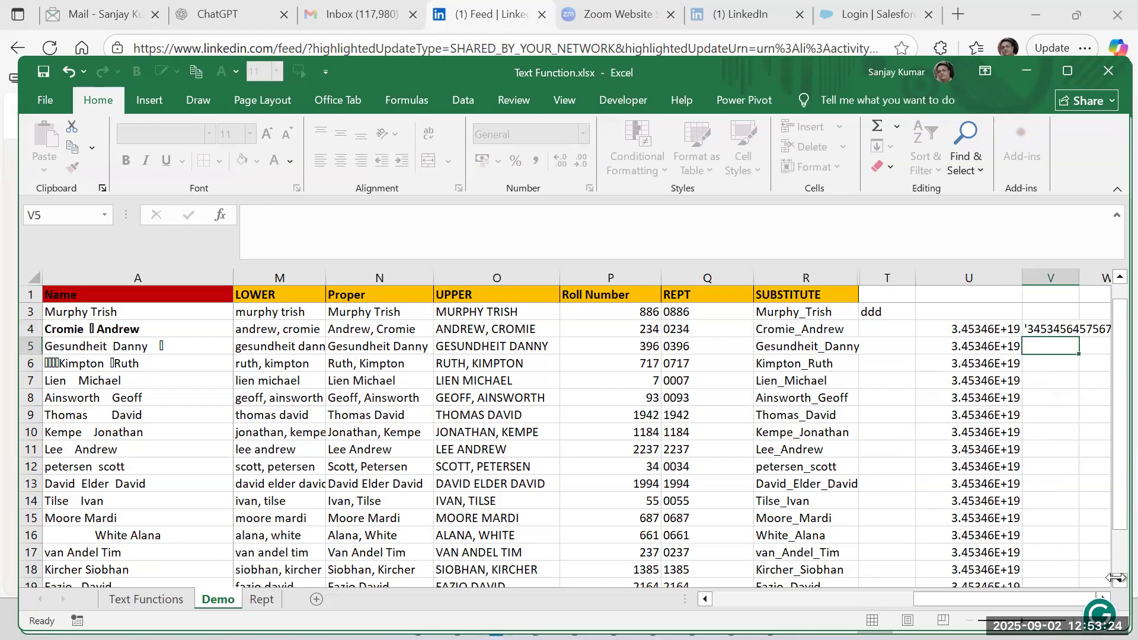
pyautogui.press('Up')
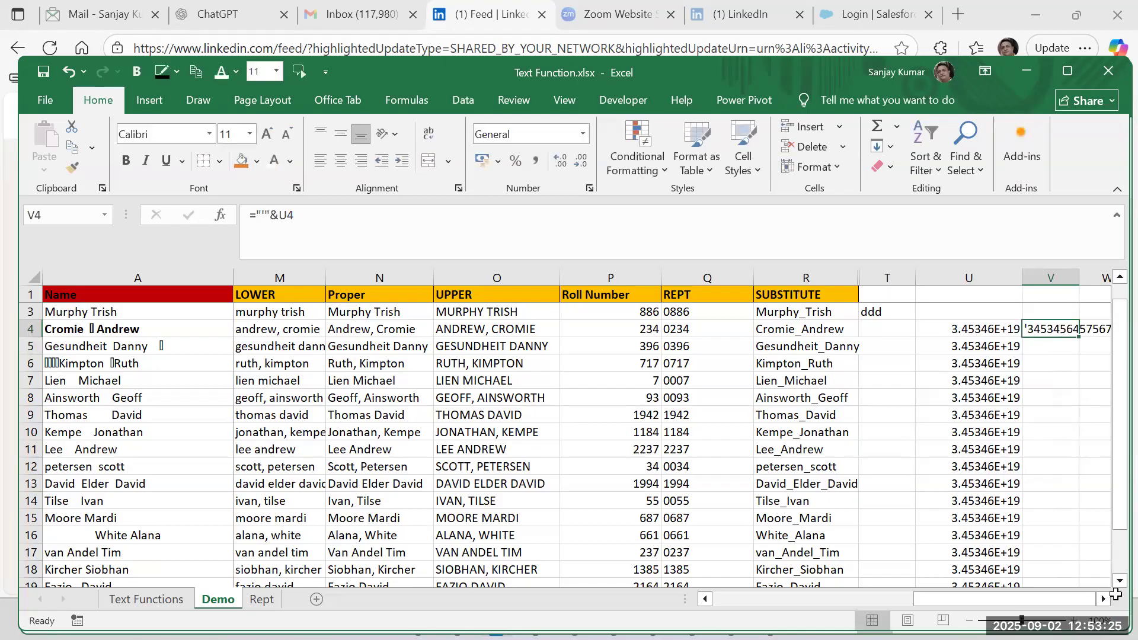
# Fit column V to its contents and fill the V4 apostrophe formula down through V20.
pyautogui.doubleClick(1079, 278)
pyautogui.moveTo(1001, 605); pyautogui.dragTo(1020, 604)
pyautogui.moveTo(1071, 335); pyautogui.dragTo(1073, 337)
pyautogui.doubleClick(1073, 337)
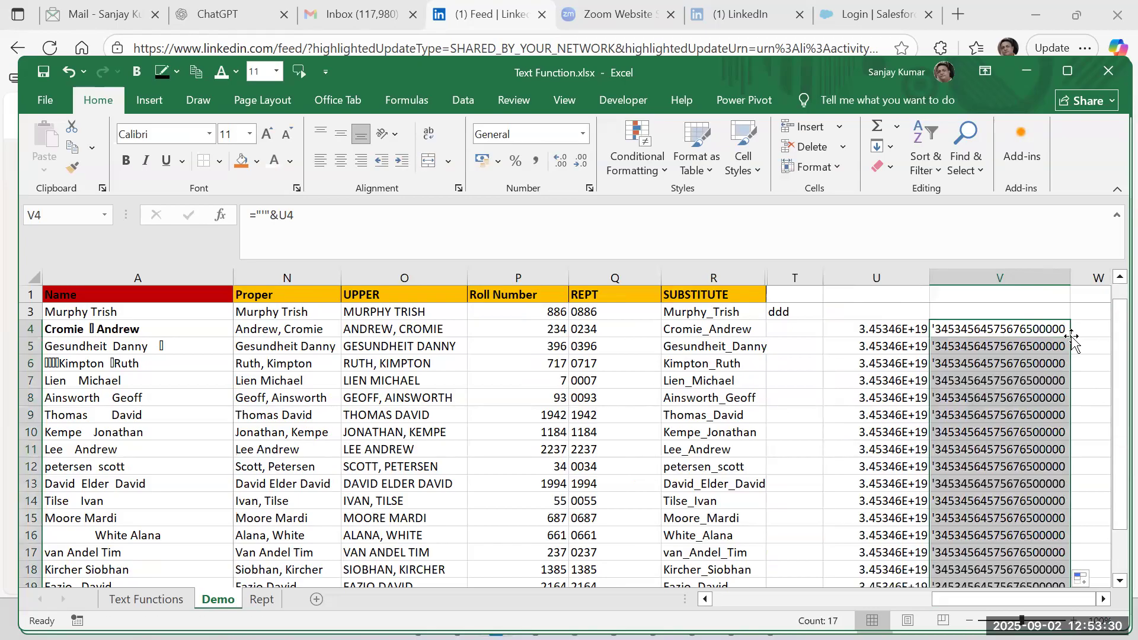
# Replace the apostrophe formulas in column V with their values using Paste Special Values.
pyautogui.scroll(-3, 1014, 451)
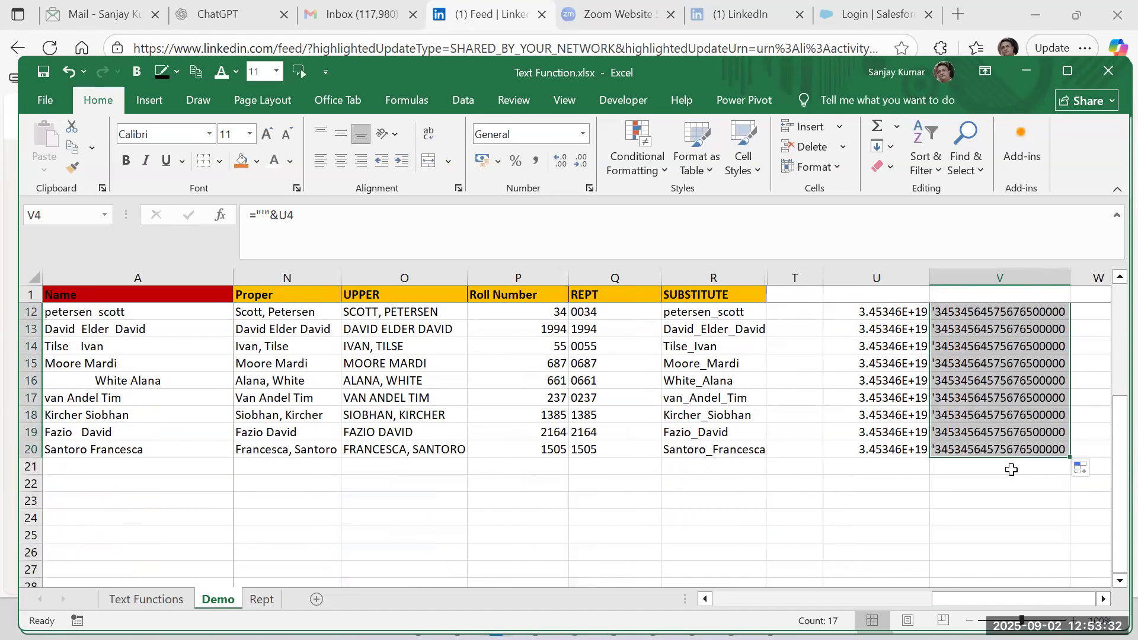
pyautogui.scroll(4, 1011, 469)
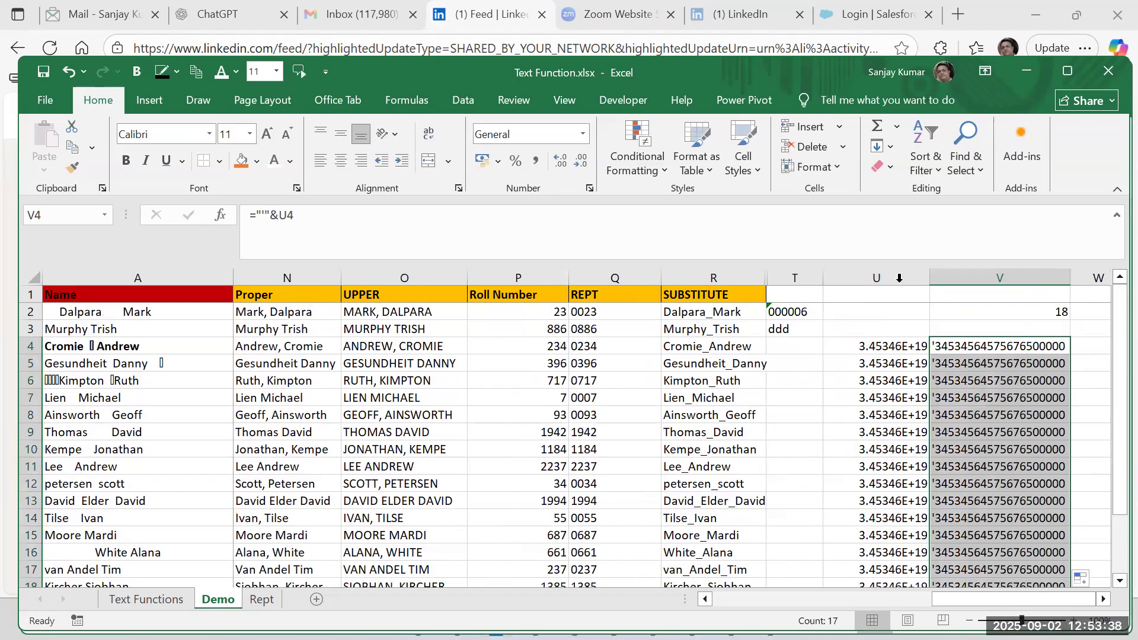
pyautogui.click(891, 350)
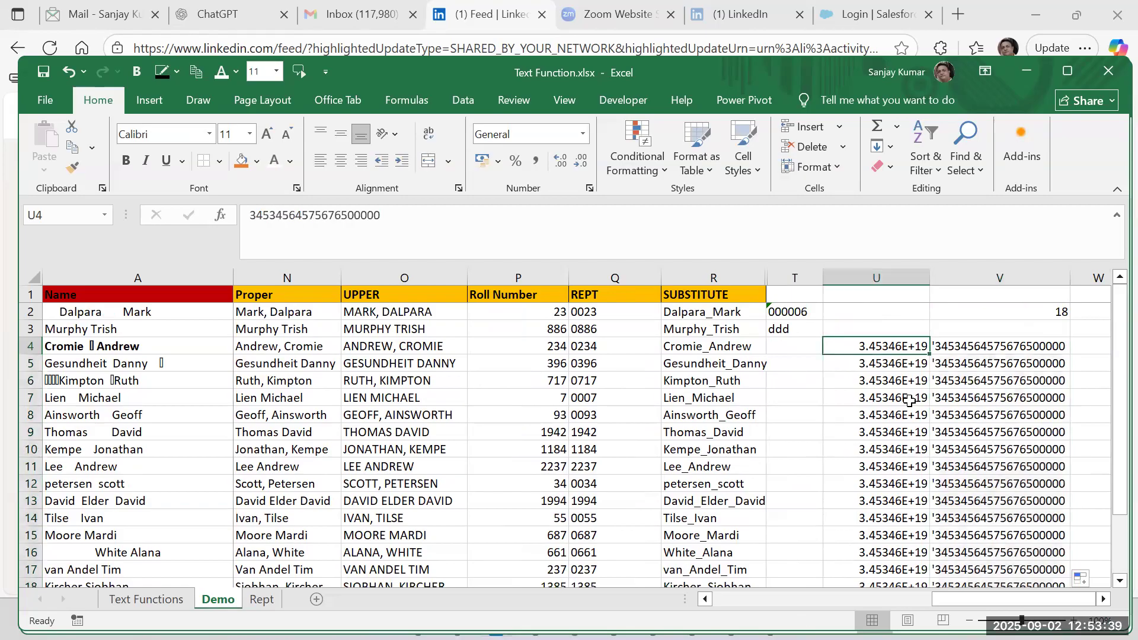
pyautogui.click(957, 349)
pyautogui.click(962, 282)
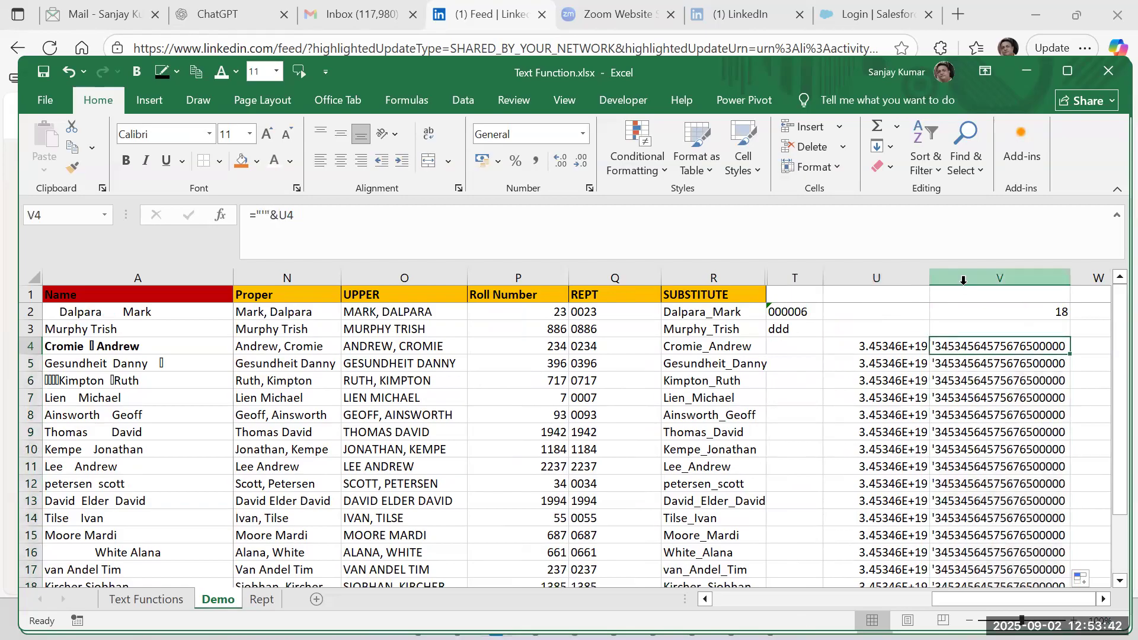
pyautogui.hotkey('ctrl', 'c')
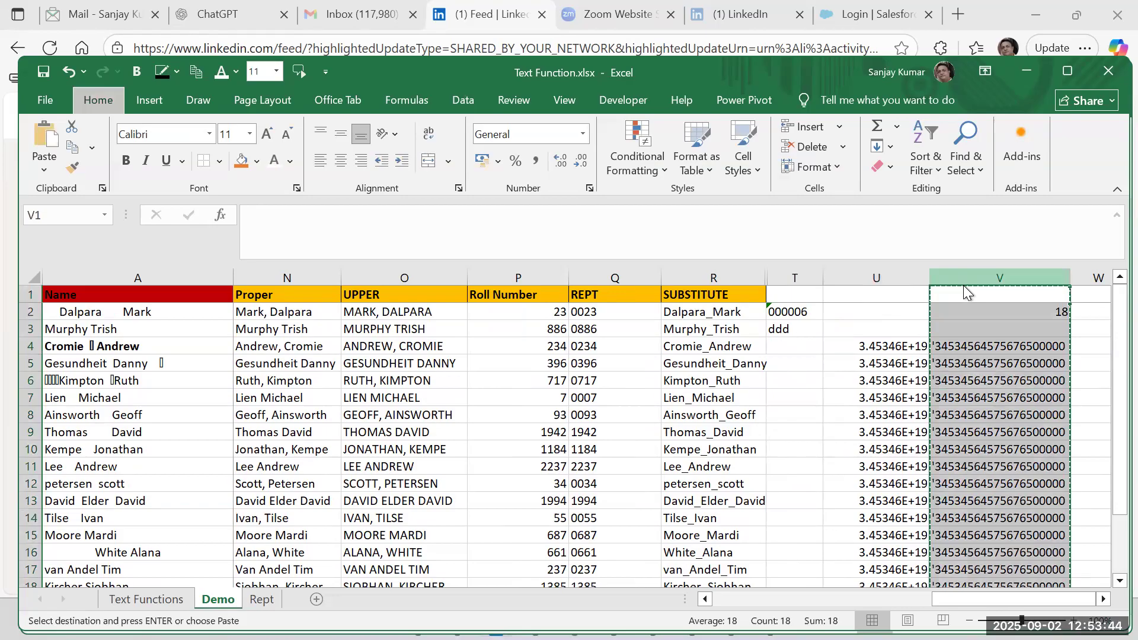
pyautogui.hotkey('ctrl', 'alt', 'v')
pyautogui.press('v')
pyautogui.press('Return')
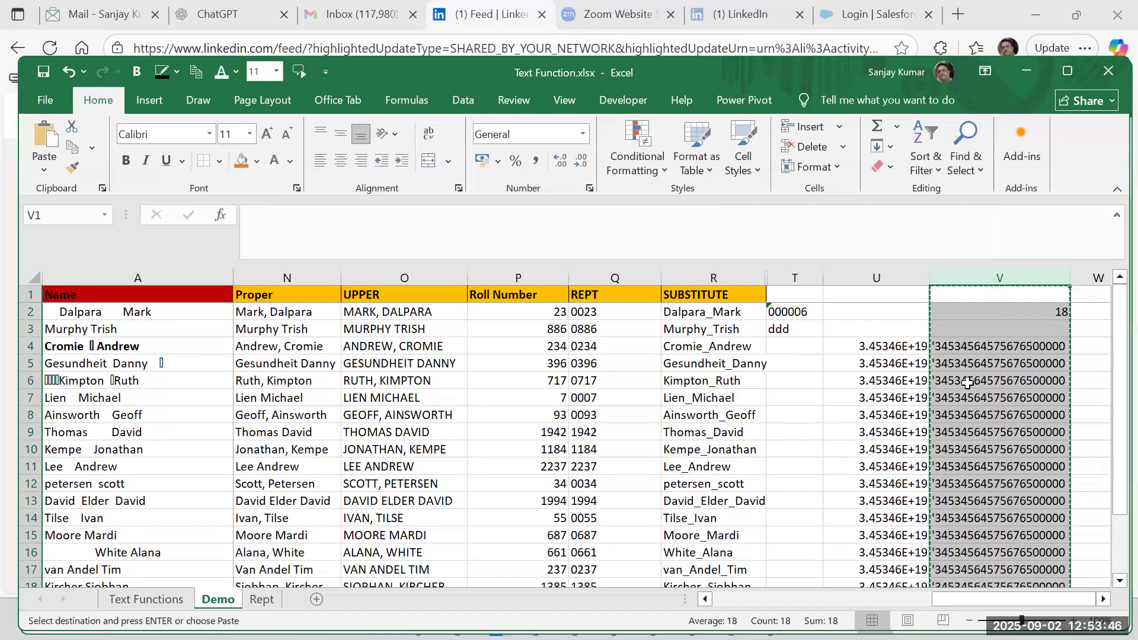
pyautogui.click(967, 346)
pyautogui.press('Escape')
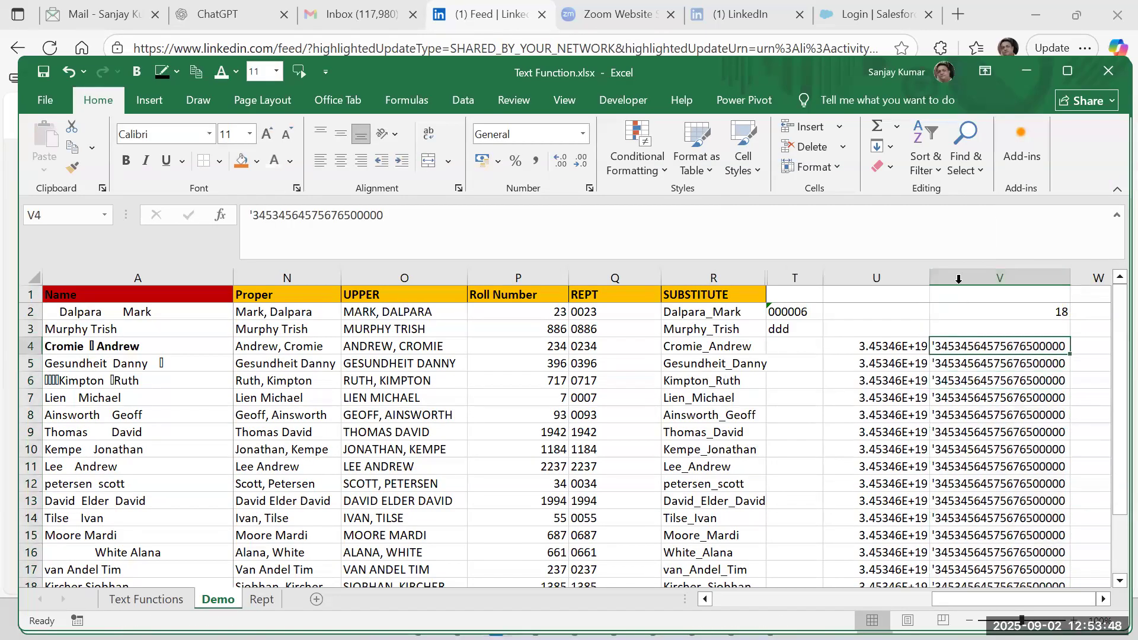
# Use Find and Replace on column V to replace every apostrophe with an apostrophe, converting the long numbers to text, and check the results.
pyautogui.click(958, 279)
pyautogui.click(958, 280)
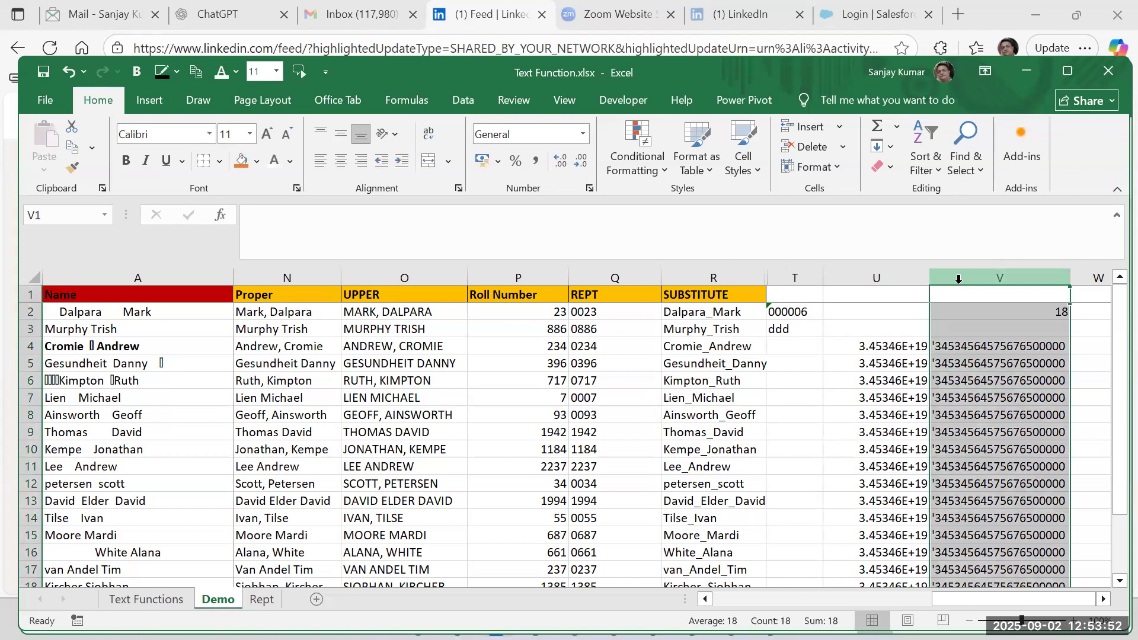
pyautogui.hotkey('ctrl', 'h')
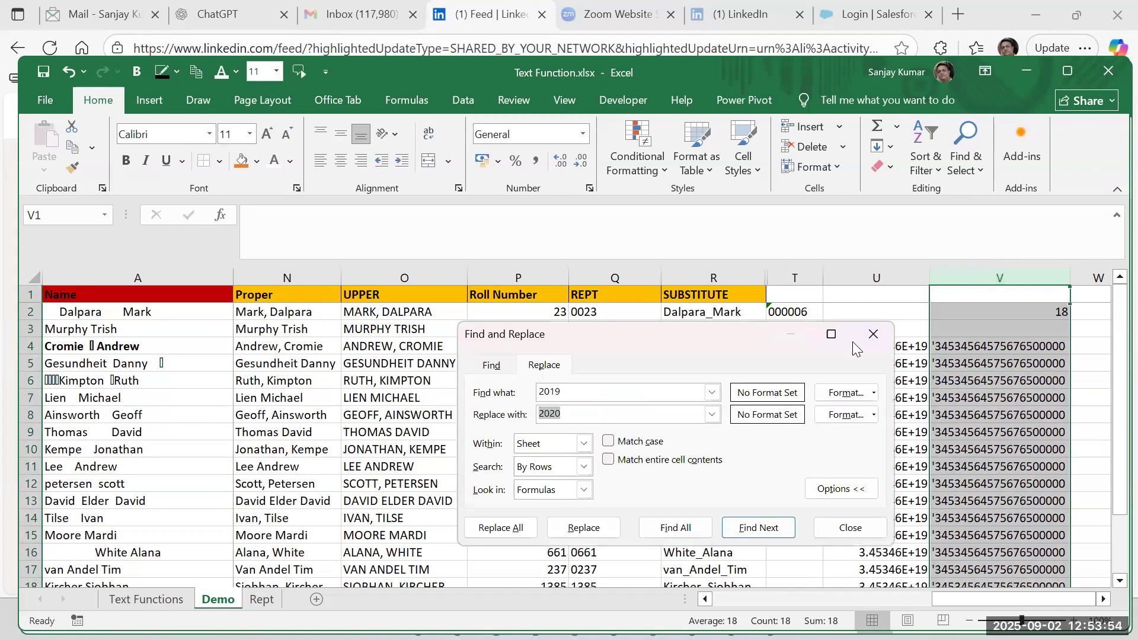
pyautogui.moveTo(567, 389); pyautogui.dragTo(520, 389)
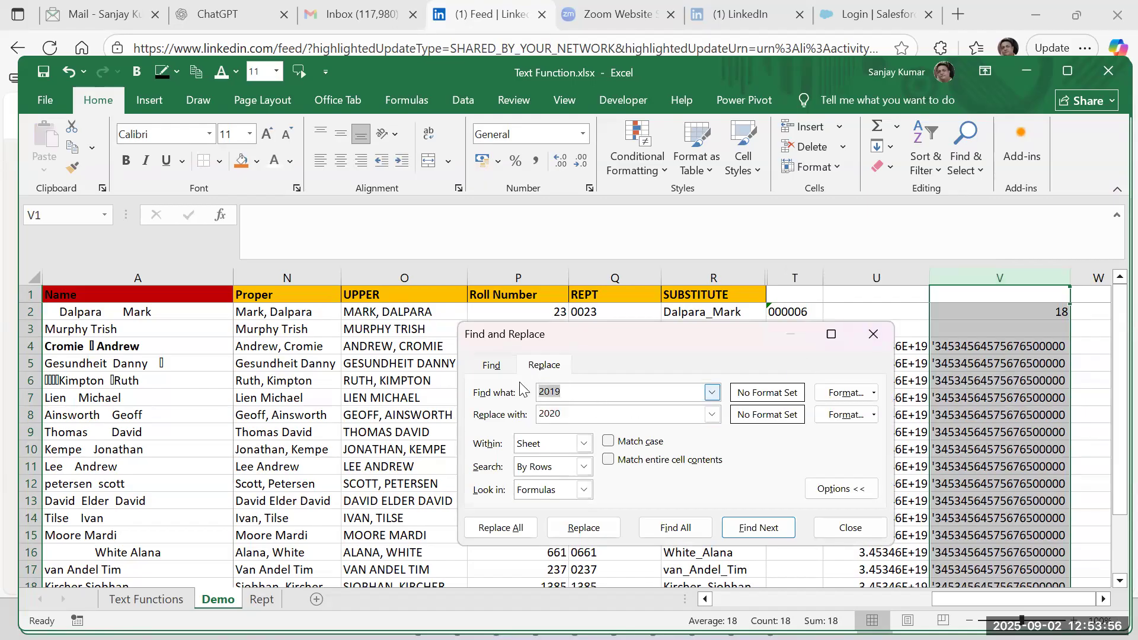
pyautogui.write("'")
pyautogui.press('Tab')
pyautogui.press('BackSpace')
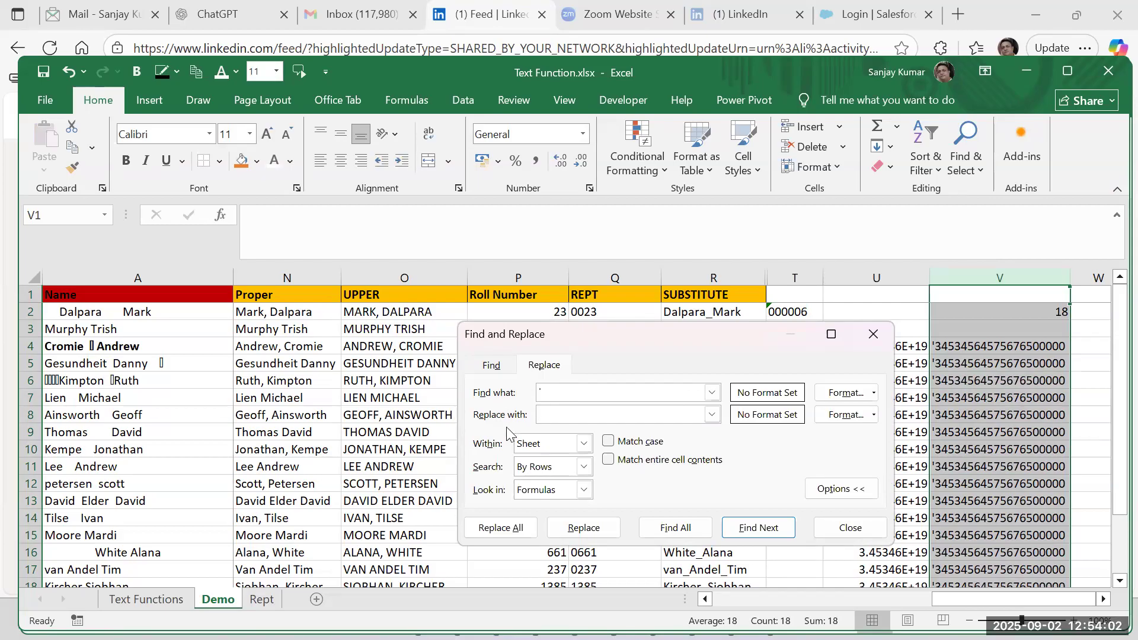
pyautogui.click(497, 532)
pyautogui.click(578, 357)
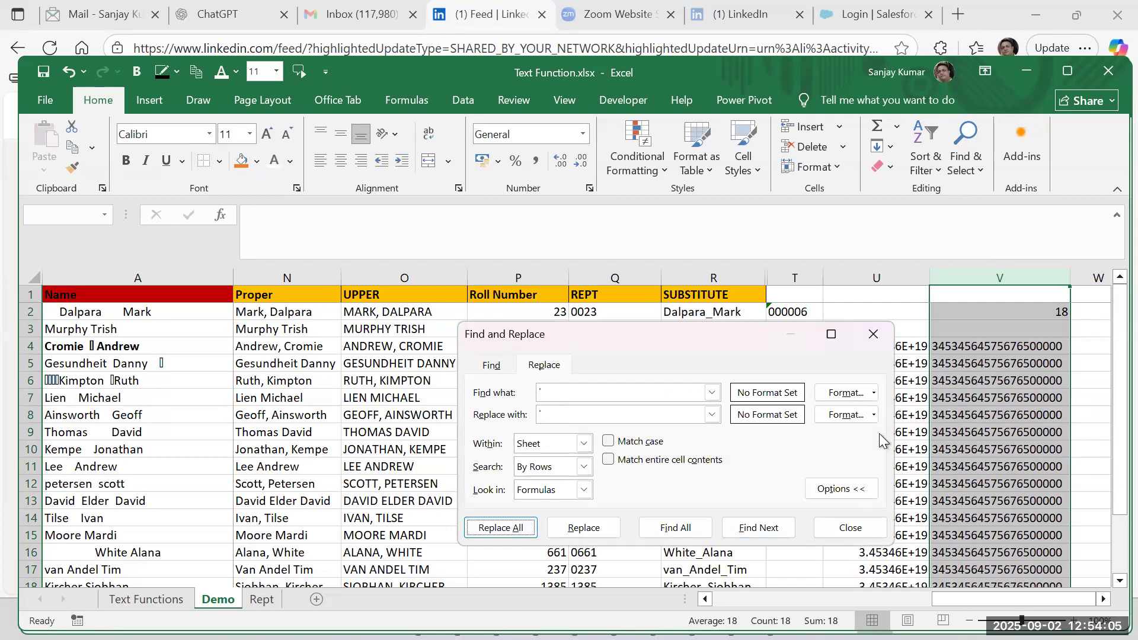
pyautogui.click(873, 334)
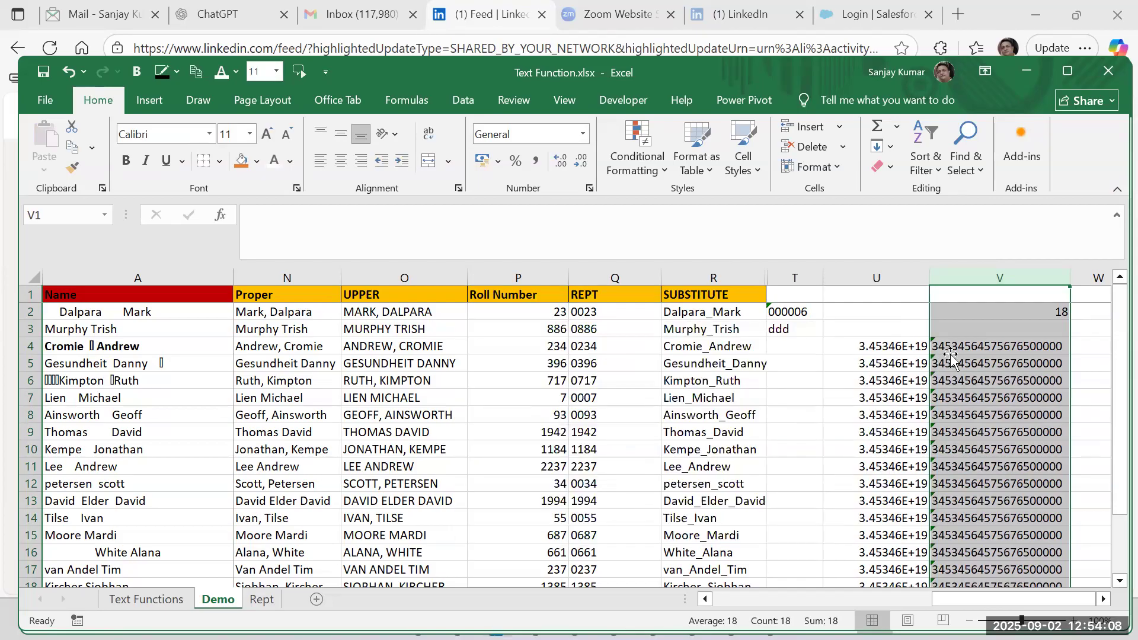
pyautogui.click(949, 351)
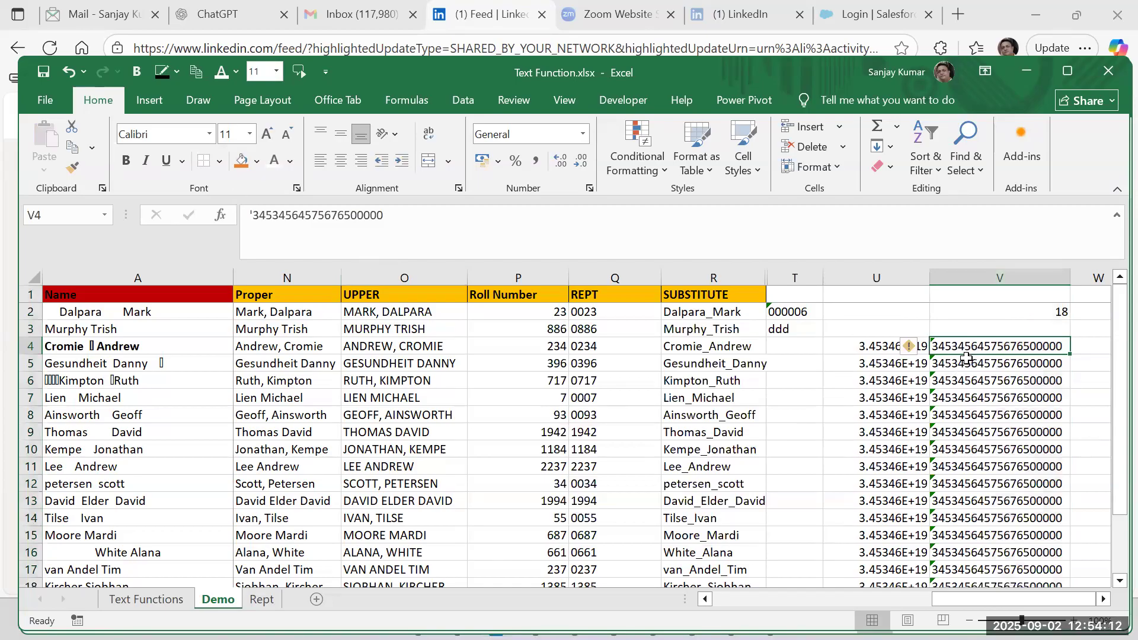
pyautogui.scroll(-4, 982, 451)
pyautogui.scroll(4, 981, 452)
pyautogui.moveTo(877, 278); pyautogui.dragTo(979, 311)
pyautogui.moveTo(801, 275); pyautogui.dragTo(972, 280)
pyautogui.rightClick(969, 284)
pyautogui.press('Escape')
pyautogui.click(710, 379)
# Widen column R and clear the existing SUBSTITUTE formulas from R2 downward.
pyautogui.click(712, 314)
pyautogui.moveTo(766, 278); pyautogui.dragTo(808, 293)
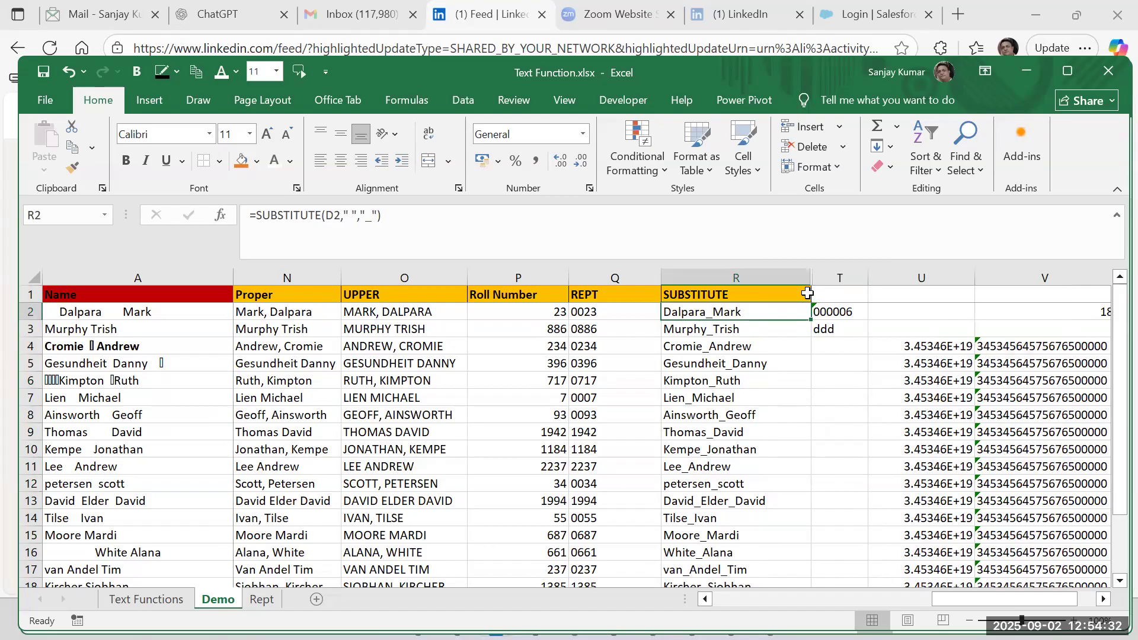
pyautogui.hotkey('ctrl', 'shift', 'Down')
pyautogui.press('Delete')
# Enter =SUBSTITUTE(O2," ","<>") in R2 and fill it down the SUBSTITUTE column.
pyautogui.click(807, 293)
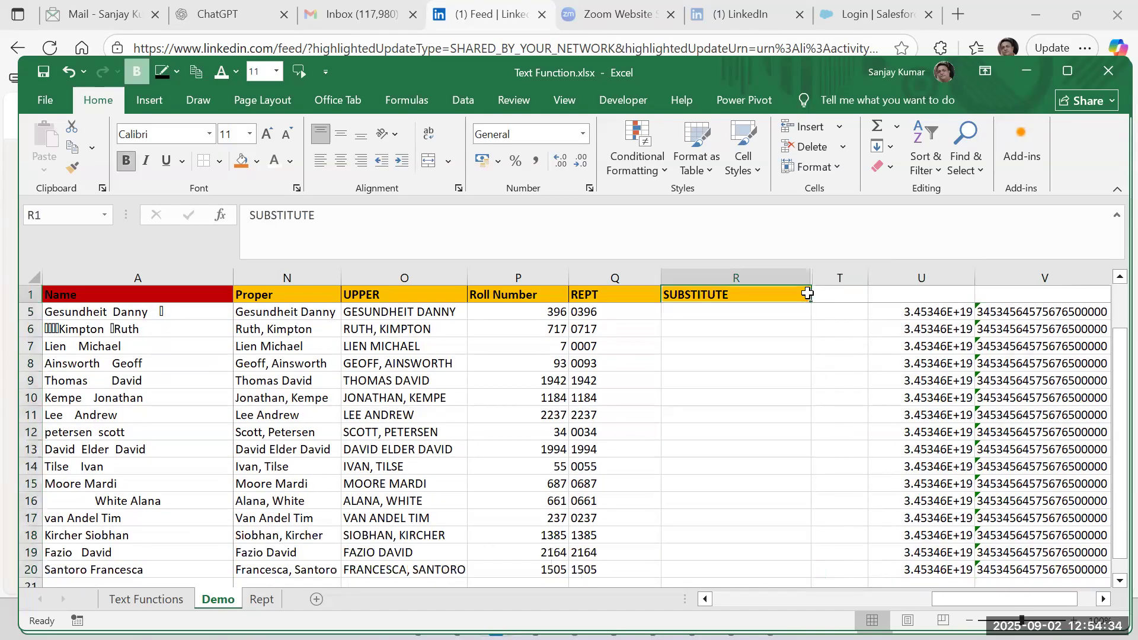
pyautogui.press('Down')
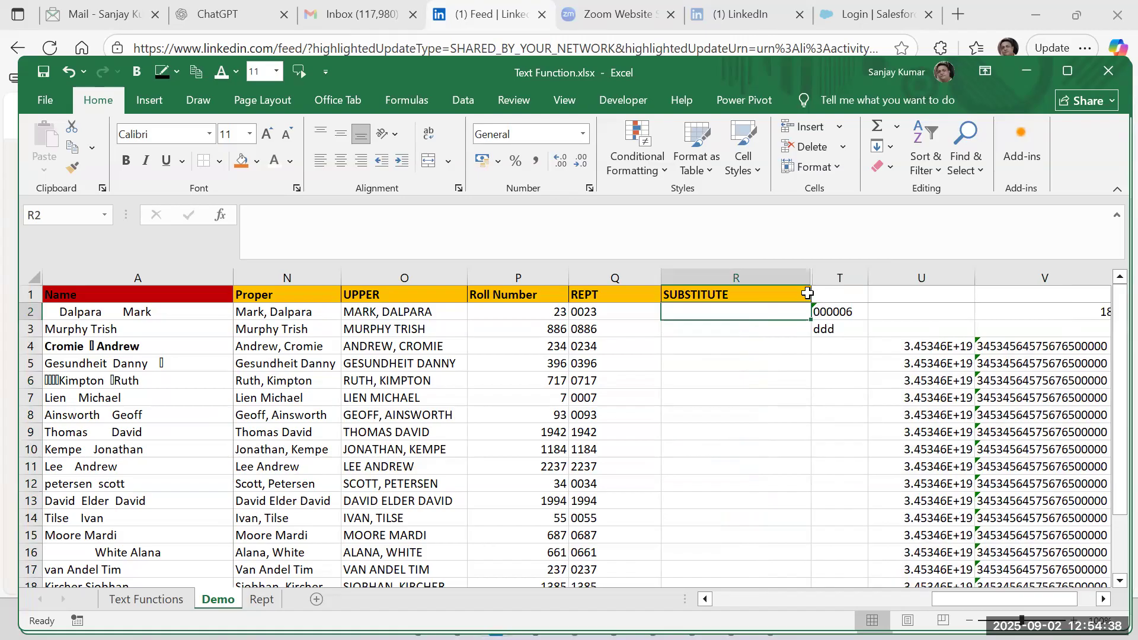
pyautogui.write('=subst')
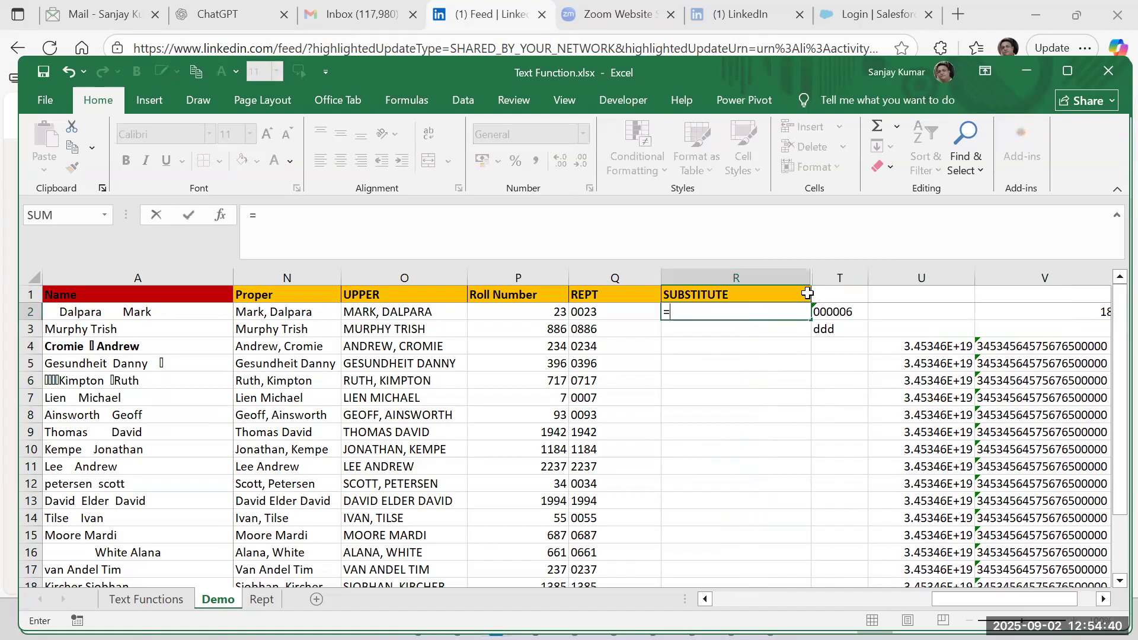
pyautogui.press('Tab')
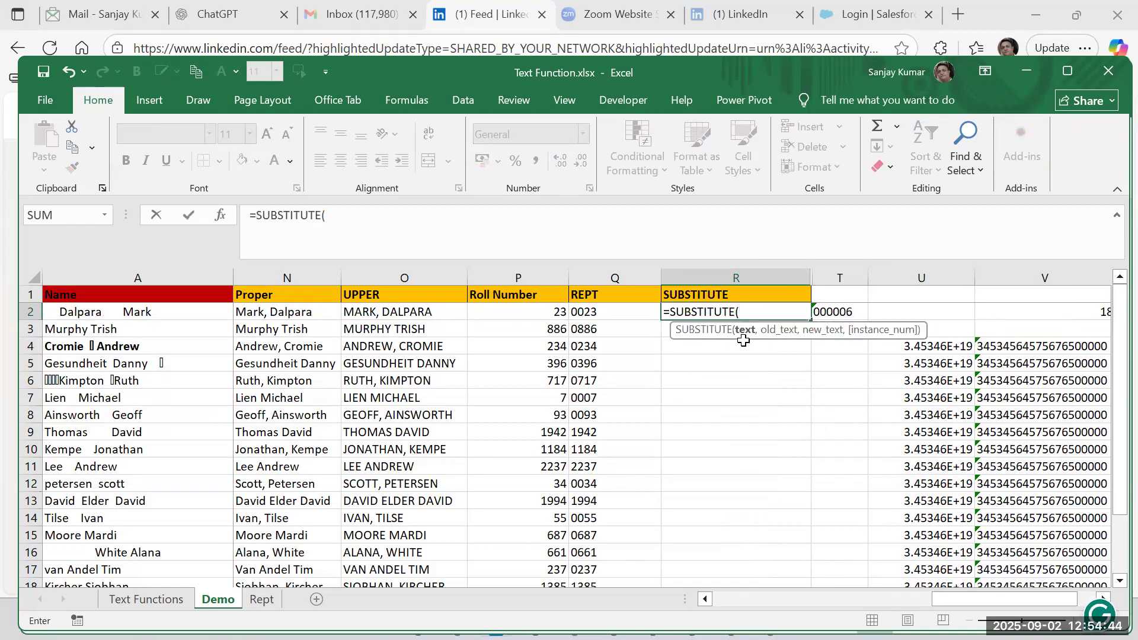
pyautogui.click(410, 313)
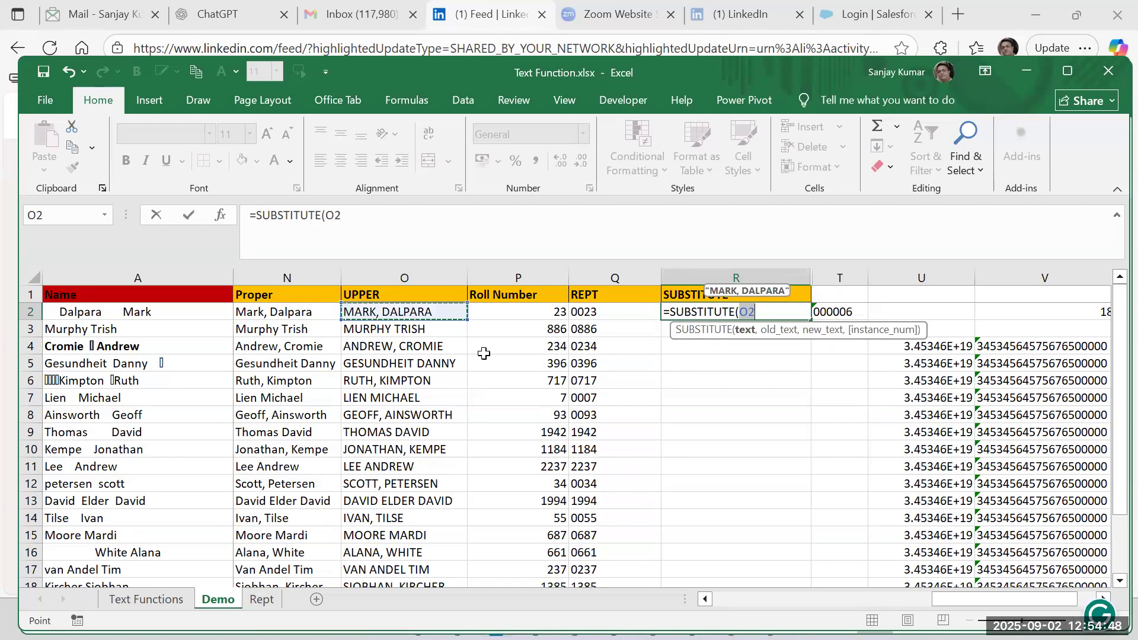
pyautogui.write(',')
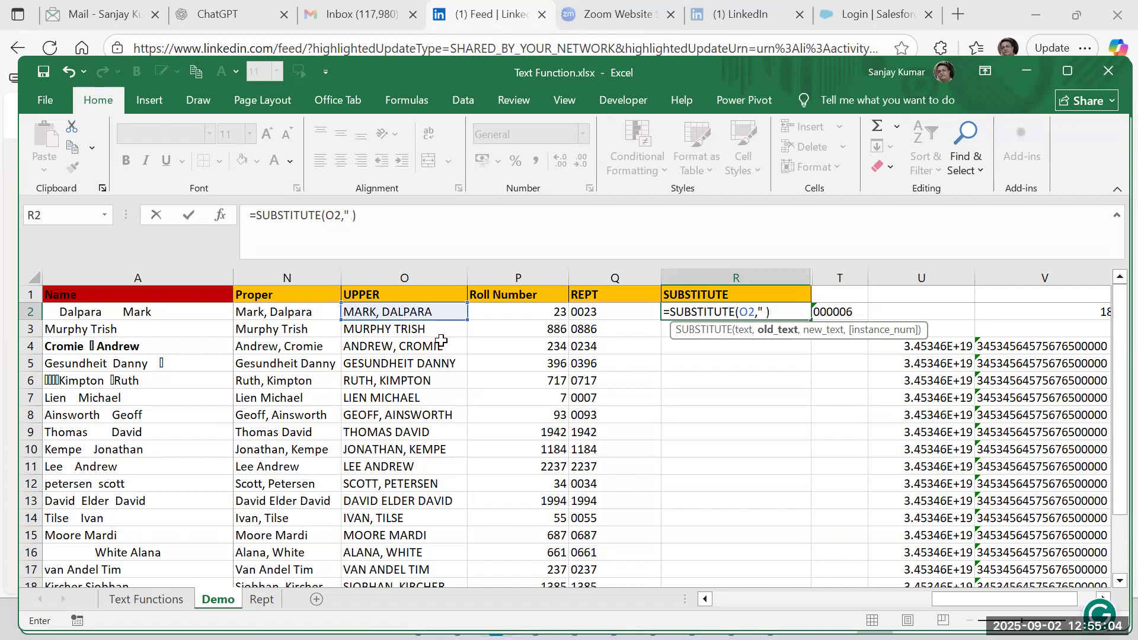
pyautogui.write(',"<>')
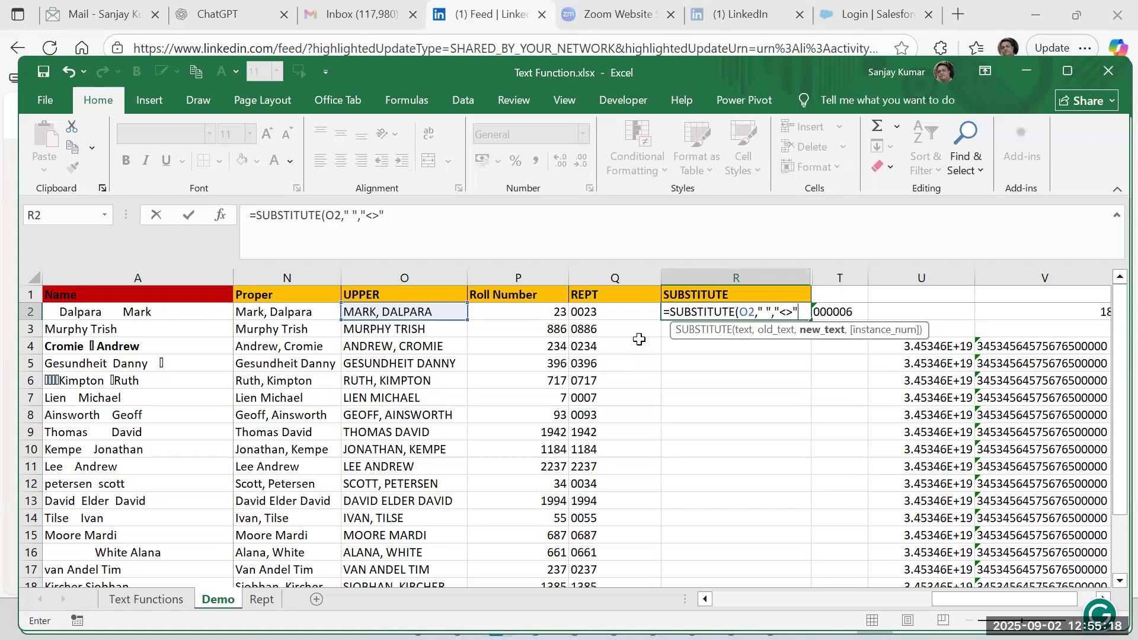
pyautogui.write(')')
pyautogui.press('Return')
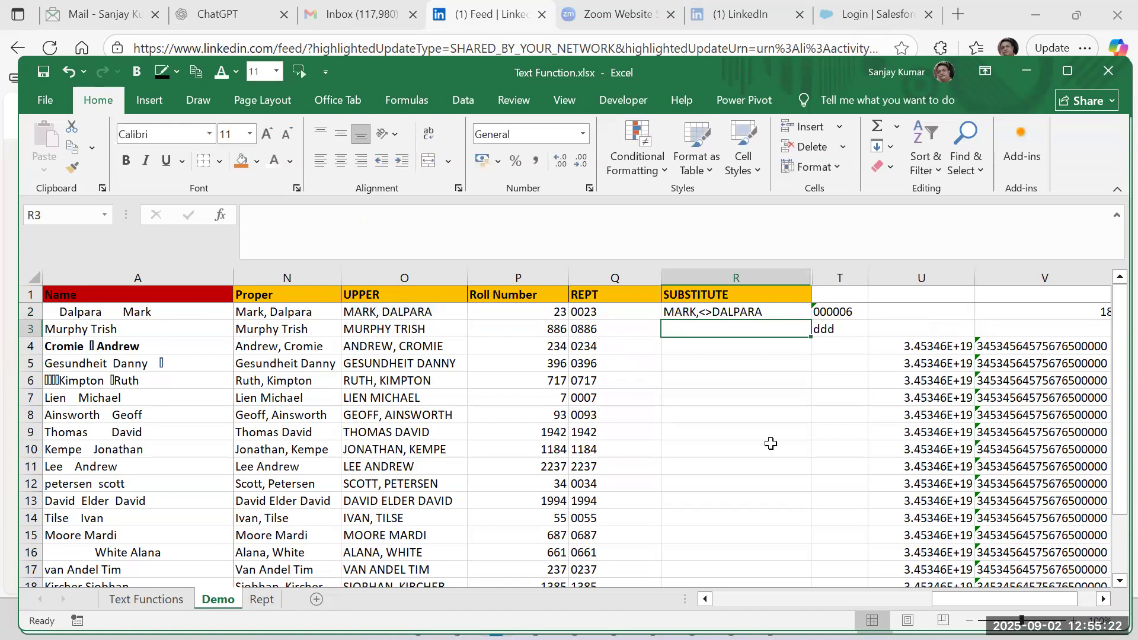
pyautogui.click(751, 319)
pyautogui.doubleClick(812, 321)
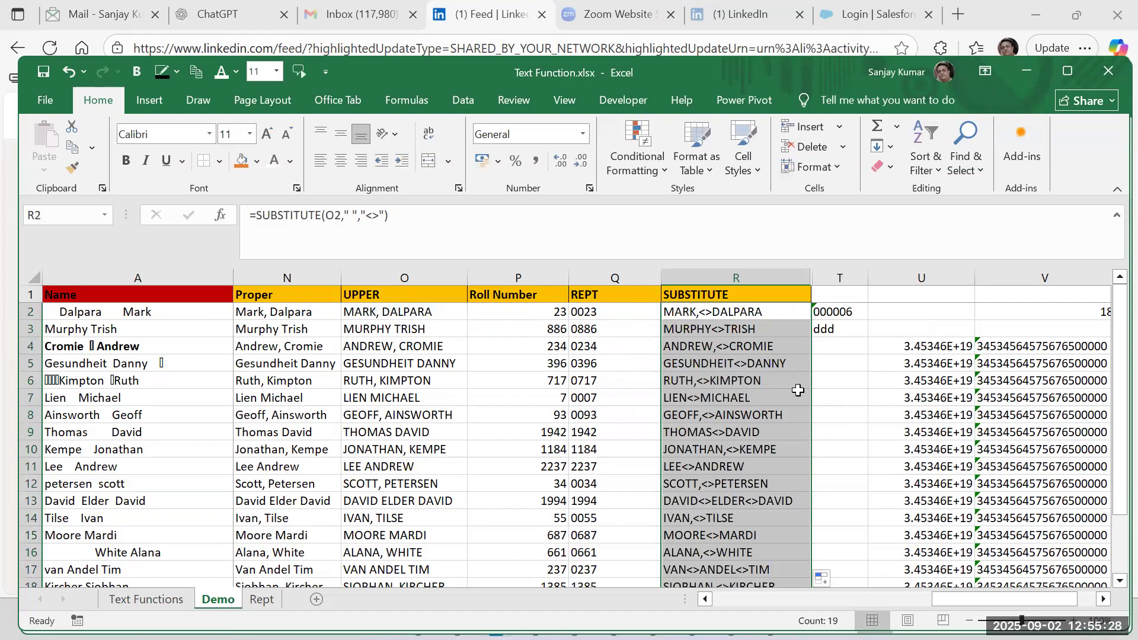
# Add the instance number 2 to the SUBSTITUTE formula in R2 and fill it down through R20.
pyautogui.doubleClick(741, 309)
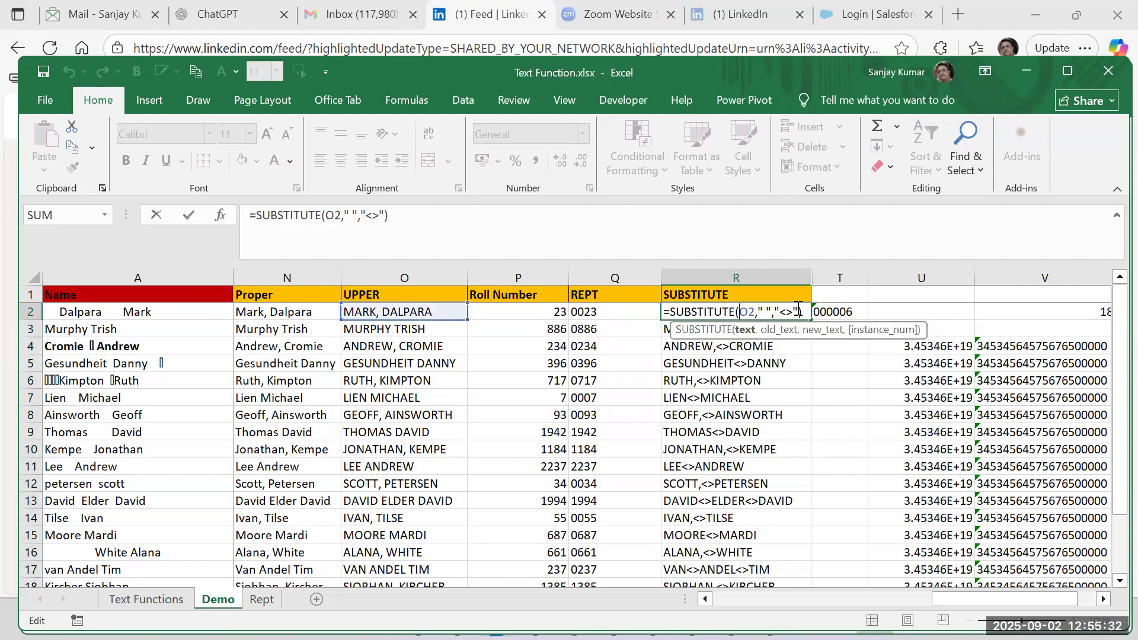
pyautogui.press('End')
pyautogui.press('Left')
pyautogui.write(',2')
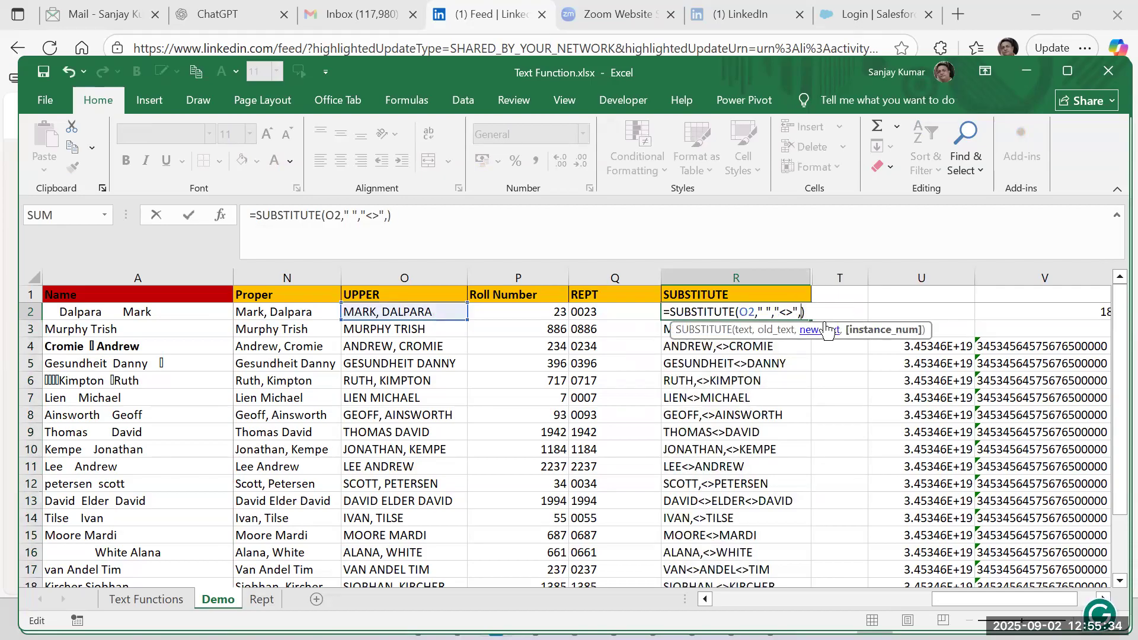
pyautogui.press('Return')
pyautogui.press('Up')
pyautogui.hotkey('ctrl', 'shift', 'Down')
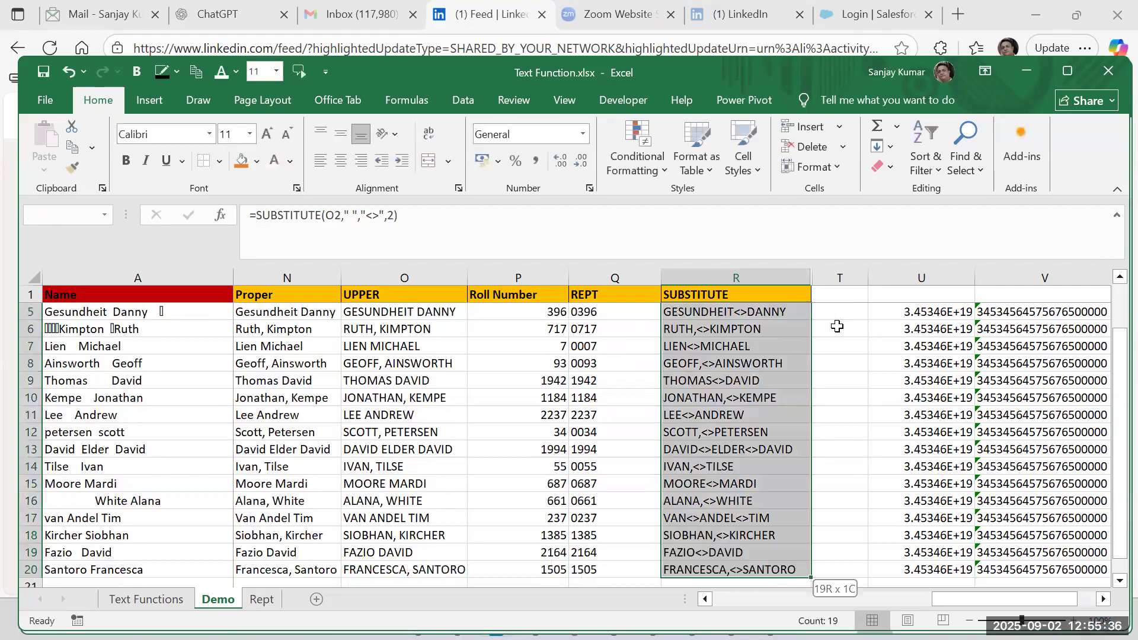
pyautogui.hotkey('ctrl', 'd')
# Examine the SUBSTITUTE column row by row to see which names have their second space replaced.
pyautogui.press('Up')
pyautogui.press('Down')
pyautogui.press('Down')
pyautogui.press('Down')
pyautogui.press('Down')
pyautogui.press('Down')
pyautogui.press('Down')
pyautogui.press('Down')
pyautogui.press('Down')
pyautogui.press('Up')
pyautogui.press('Up')
pyautogui.press('Up')
pyautogui.press('Up')
pyautogui.press('Up')
pyautogui.press('Up')
pyautogui.press('Up')
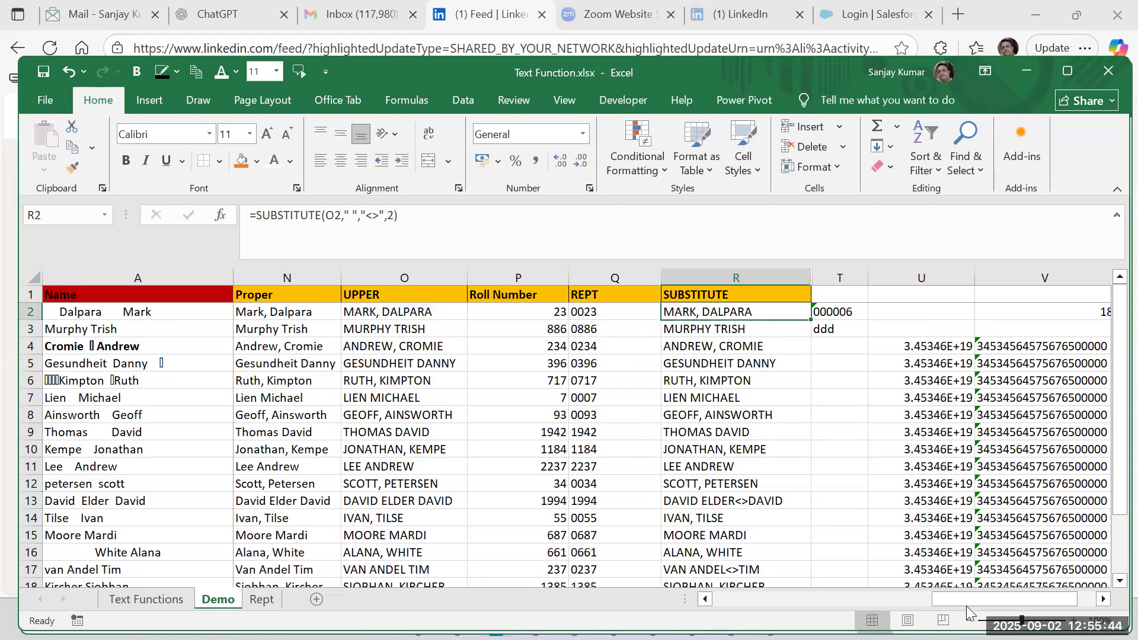
# Inspect the MID First formula in K2 and return to the SUBSTITUTE column.
pyautogui.moveTo(966, 598); pyautogui.dragTo(912, 600)
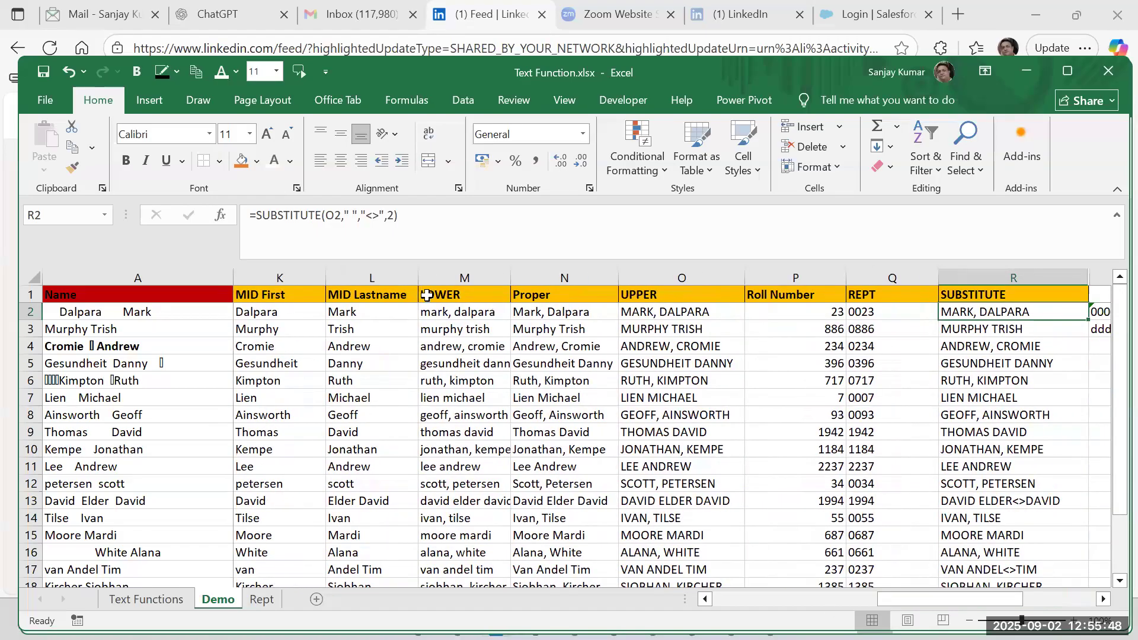
pyautogui.click(255, 313)
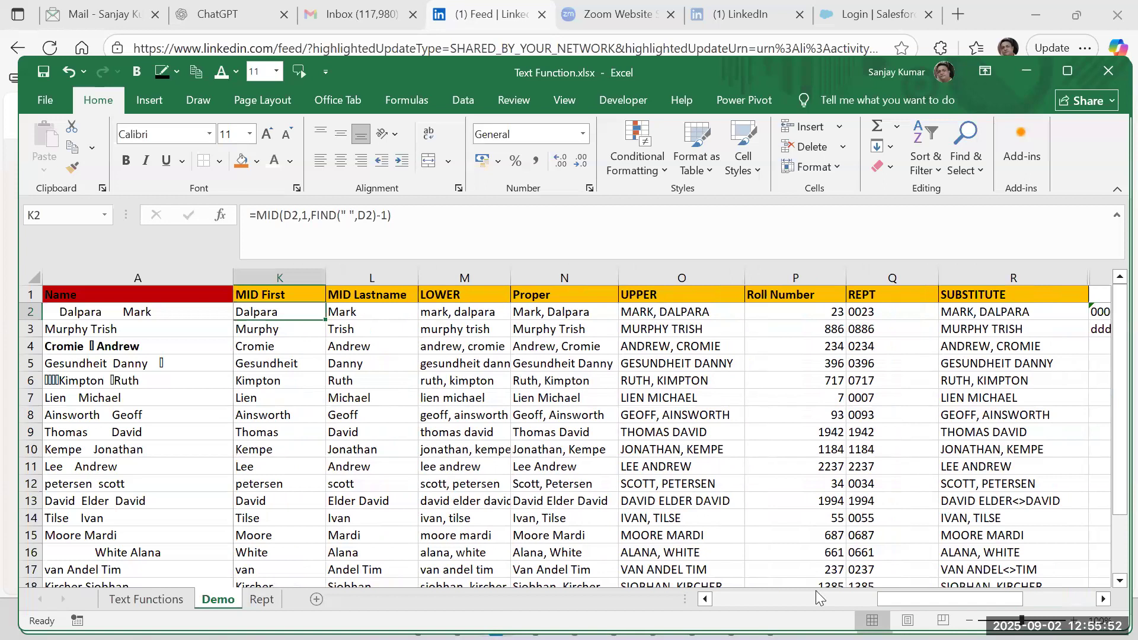
pyautogui.moveTo(886, 602); pyautogui.dragTo(948, 602)
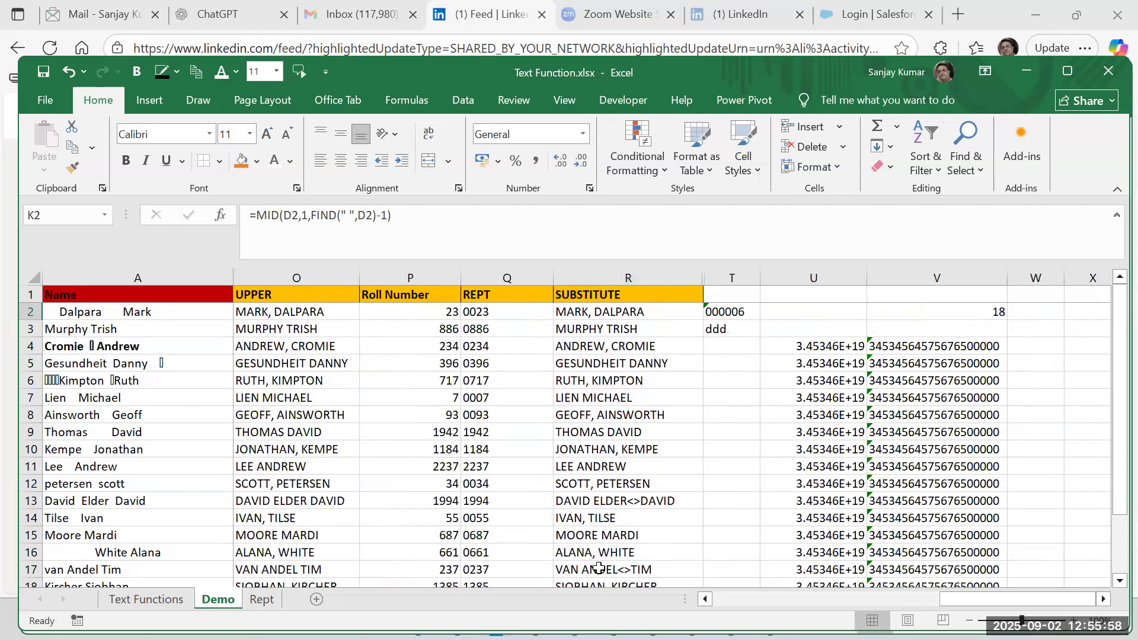
pyautogui.moveTo(961, 598)
pyautogui.mouseDown()
pyautogui.moveTo(931, 599)
pyautogui.moveTo(964, 591)
pyautogui.mouseUp()
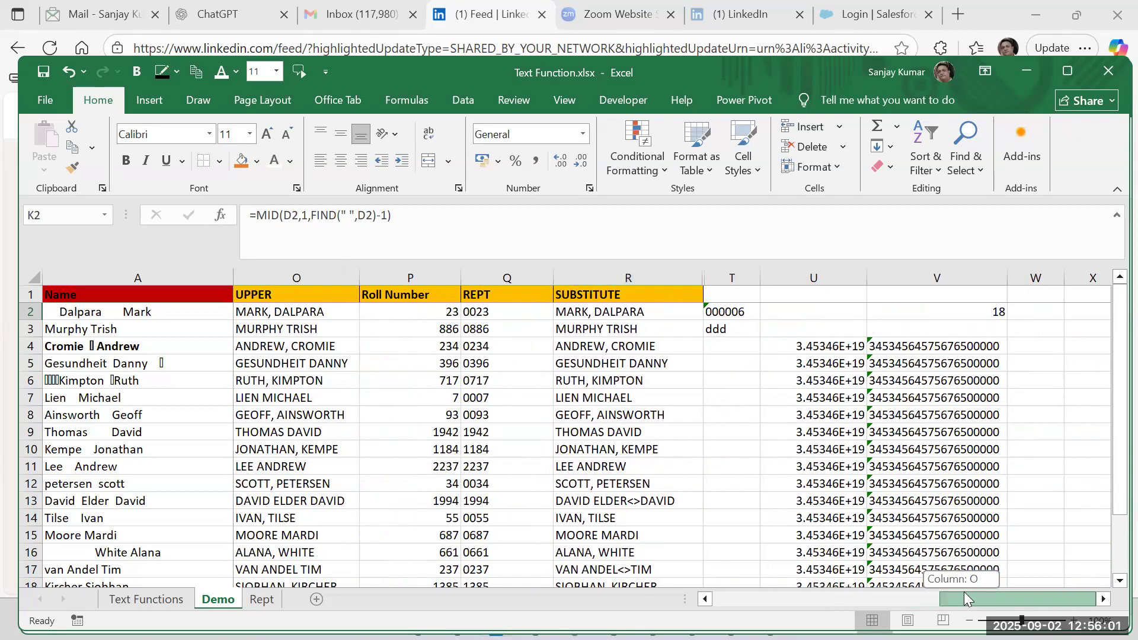
# Review the text, old_text, new_text and instance_num arguments of the SUBSTITUTE formula in R2 without changing it.
pyautogui.click(622, 307)
pyautogui.doubleClick(626, 309)
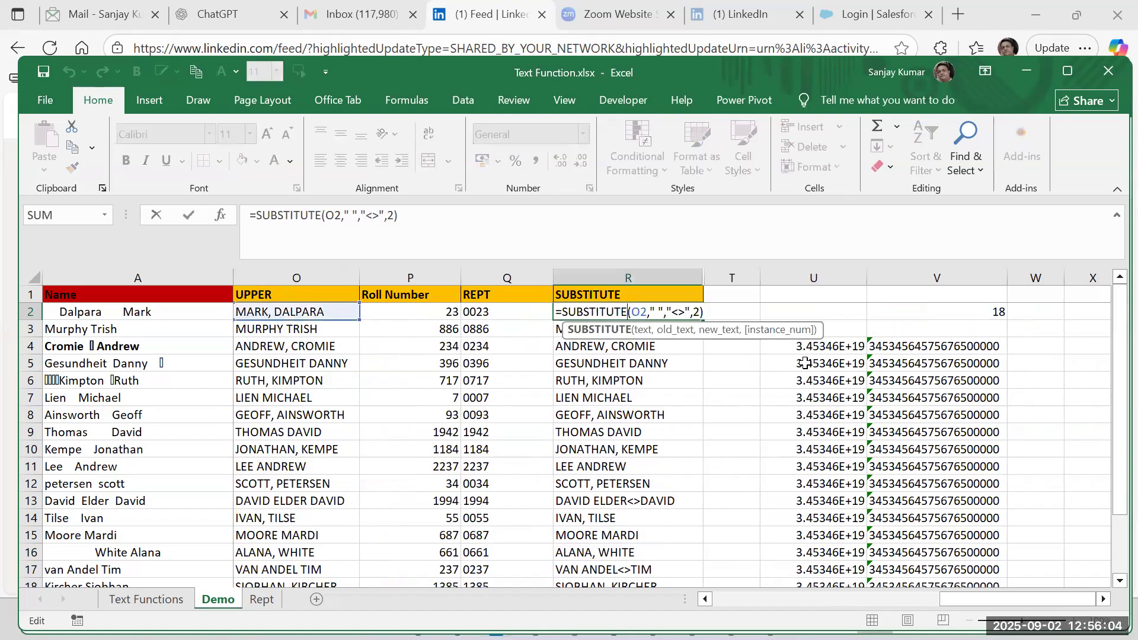
pyautogui.click(714, 330)
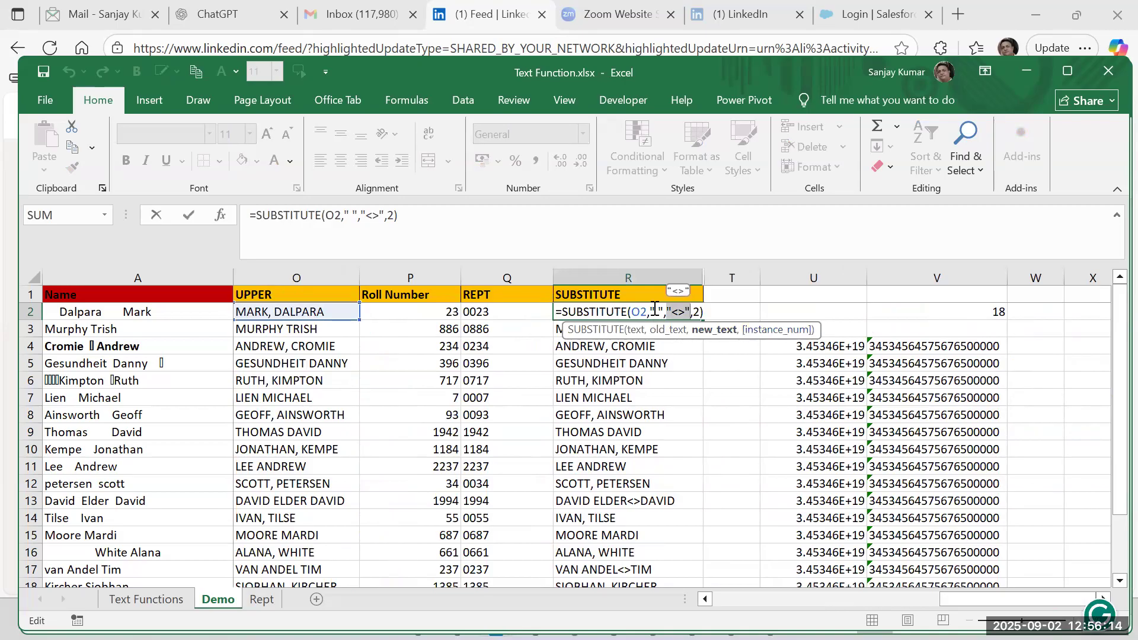
pyautogui.press('Escape')
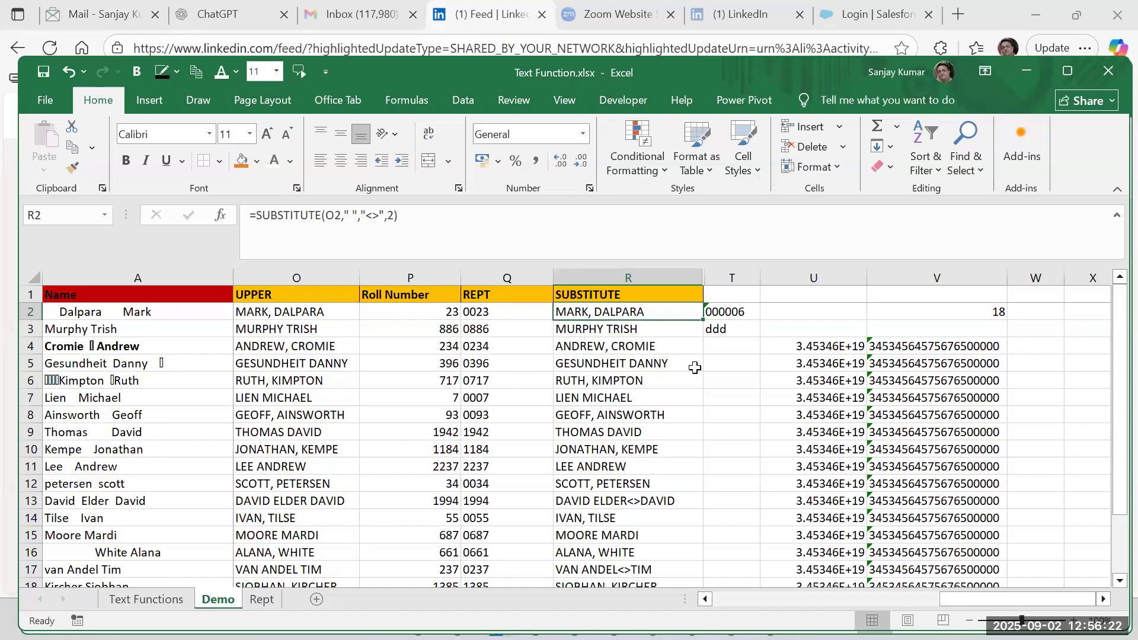
pyautogui.doubleClick(699, 312)
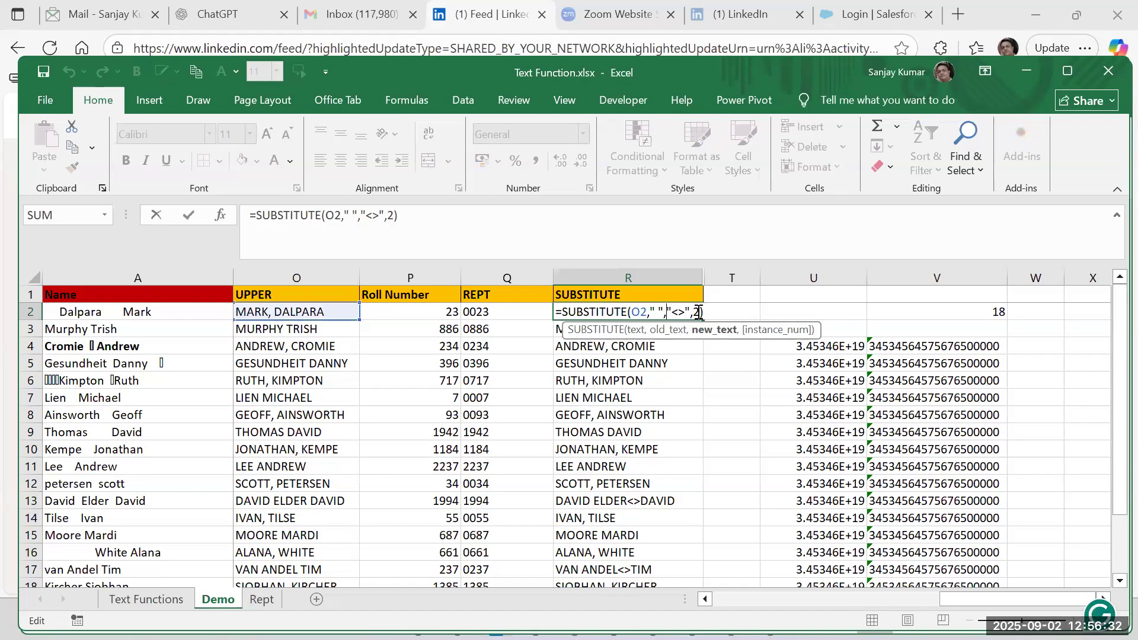
pyautogui.press('Return')
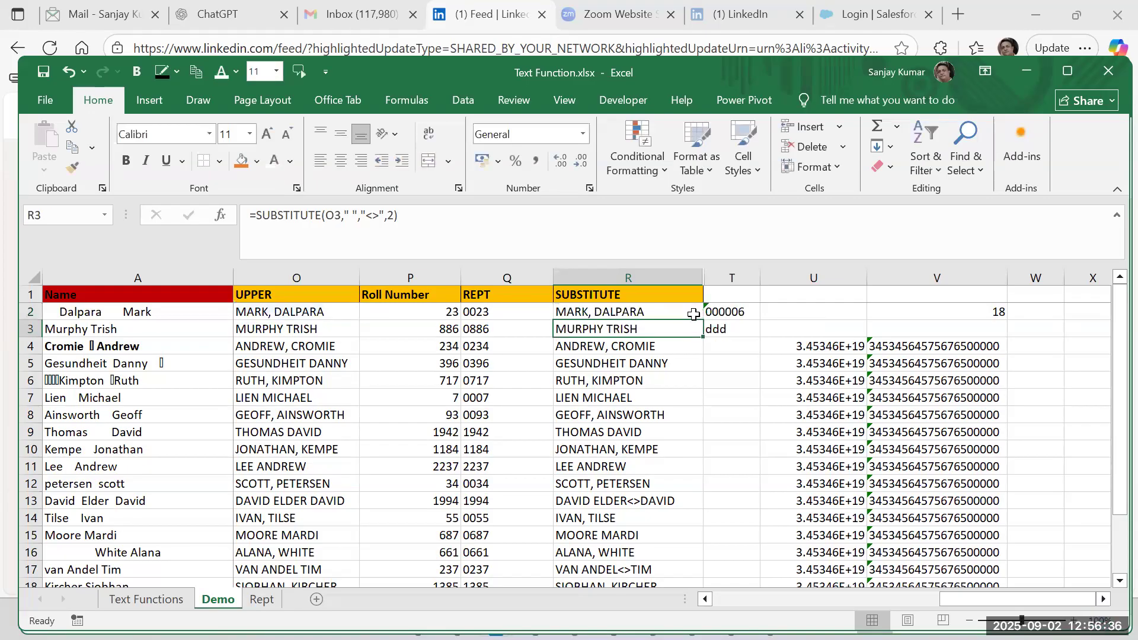
# Trace row 13 back from the SUBSTITUTE formula through UPPER and CONCATENATE to the RIGHT formula in I13.
pyautogui.click(627, 499)
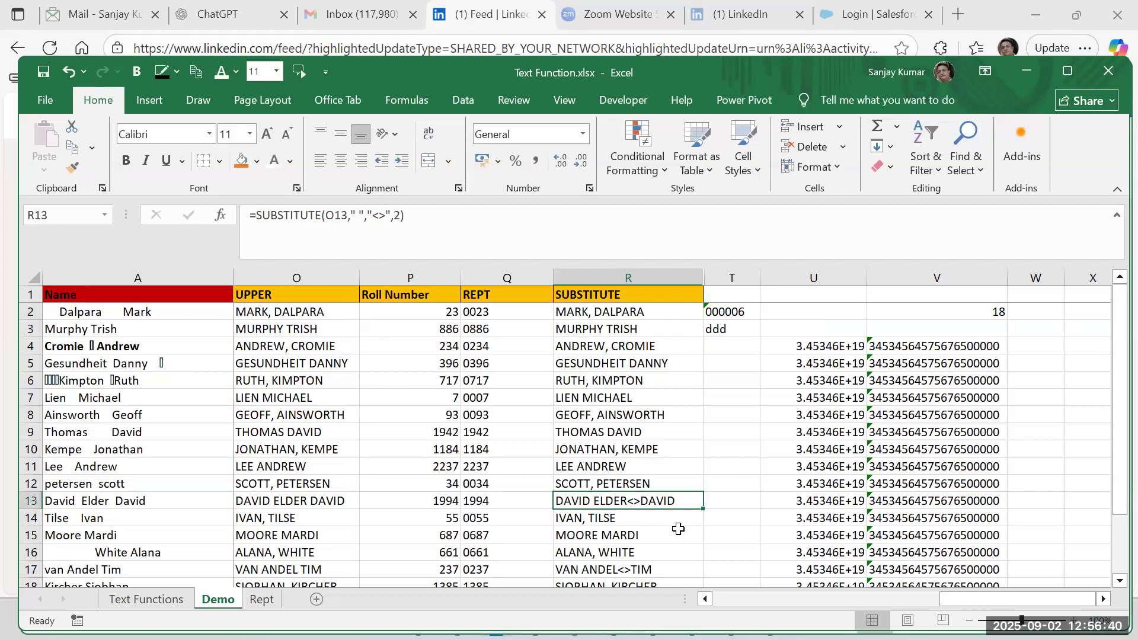
pyautogui.press('Left')
pyautogui.press('Left')
pyautogui.press('Left')
pyautogui.press('Left')
pyautogui.press('Left')
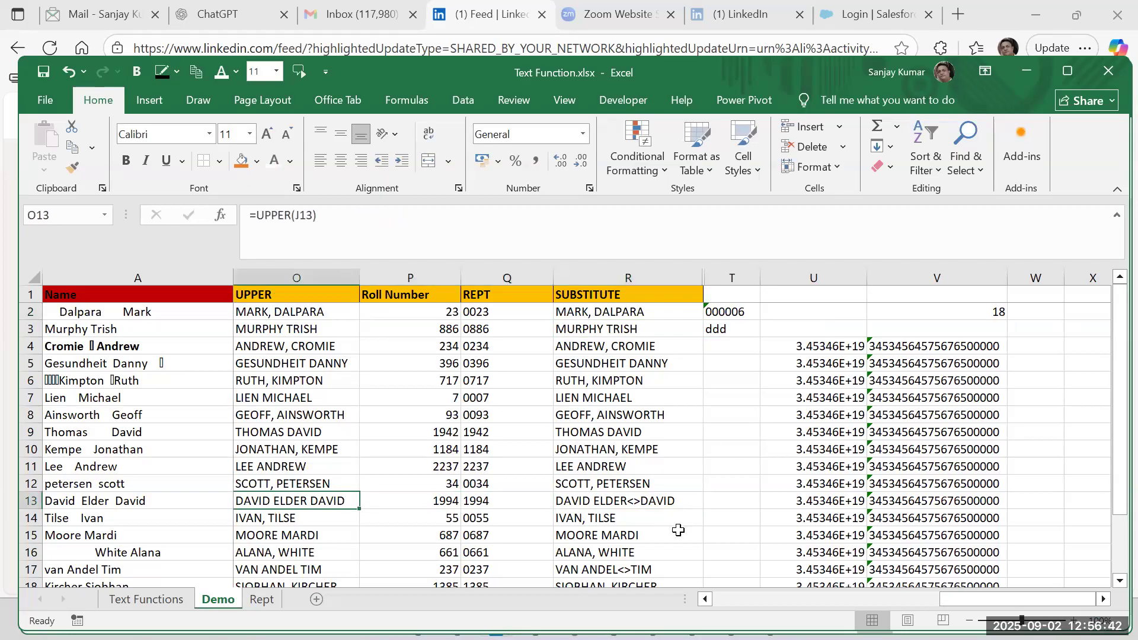
pyautogui.press('Left')
pyautogui.press('Left')
pyautogui.press('Left')
pyautogui.press('Left')
pyautogui.press('Left')
pyautogui.press('Left')
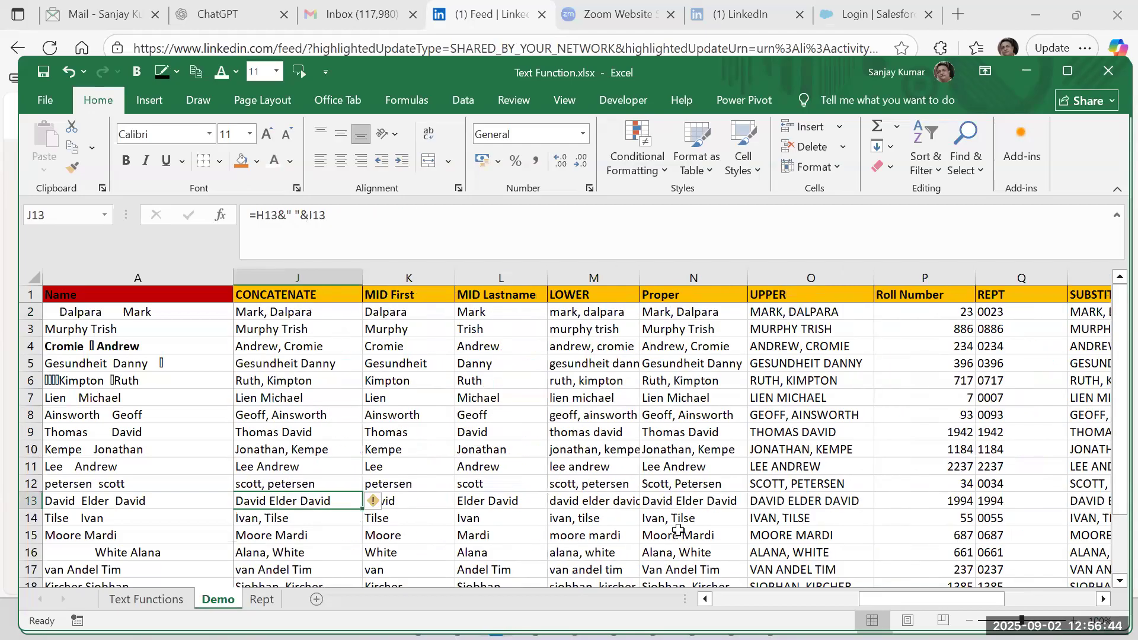
pyautogui.press('Right')
pyautogui.press('Right')
pyautogui.press('Left')
pyautogui.press('Left')
pyautogui.press('Right')
pyautogui.press('Right')
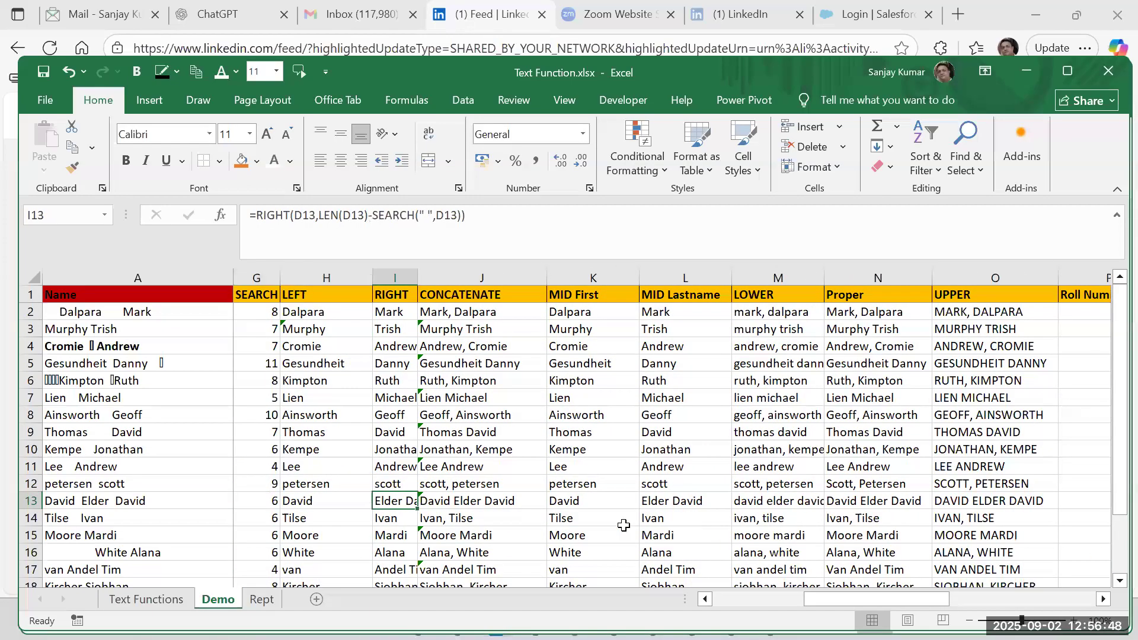
# Autofit the width of the RIGHT column and go back along row 13 past the SUBSTITUTE column.
pyautogui.doubleClick(419, 274)
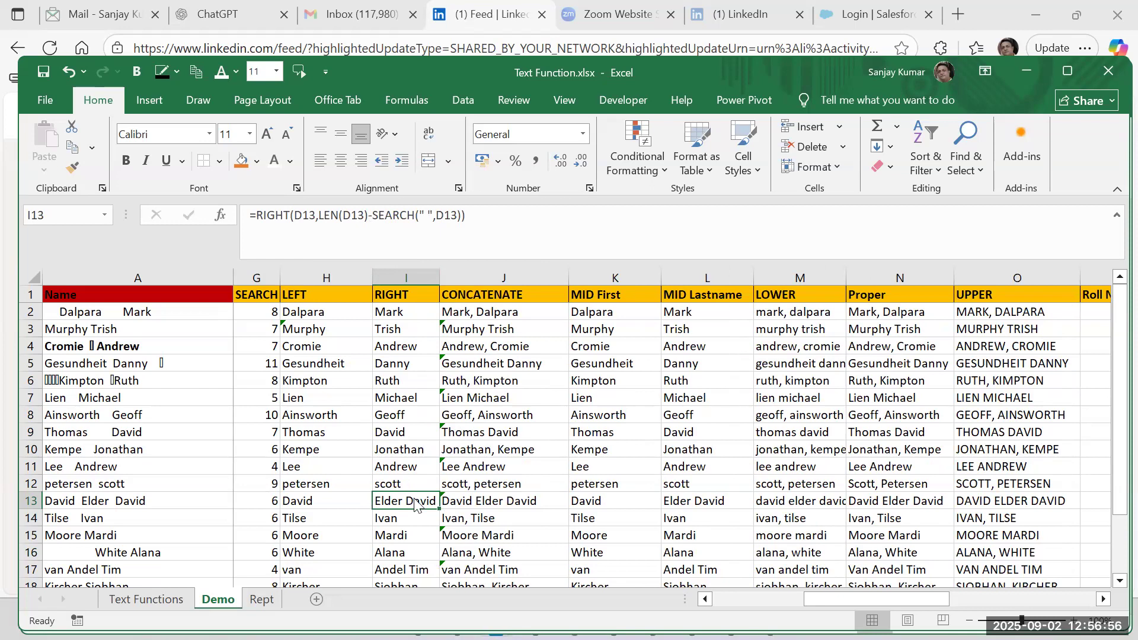
pyautogui.press('Right')
pyautogui.press('Right')
pyautogui.press('Right')
pyautogui.press('Right')
pyautogui.press('Right')
pyautogui.press('Right')
pyautogui.press('Right')
pyautogui.press('Right')
pyautogui.press('Right')
pyautogui.press('Right')
pyautogui.press('Right')
pyautogui.press('Right')
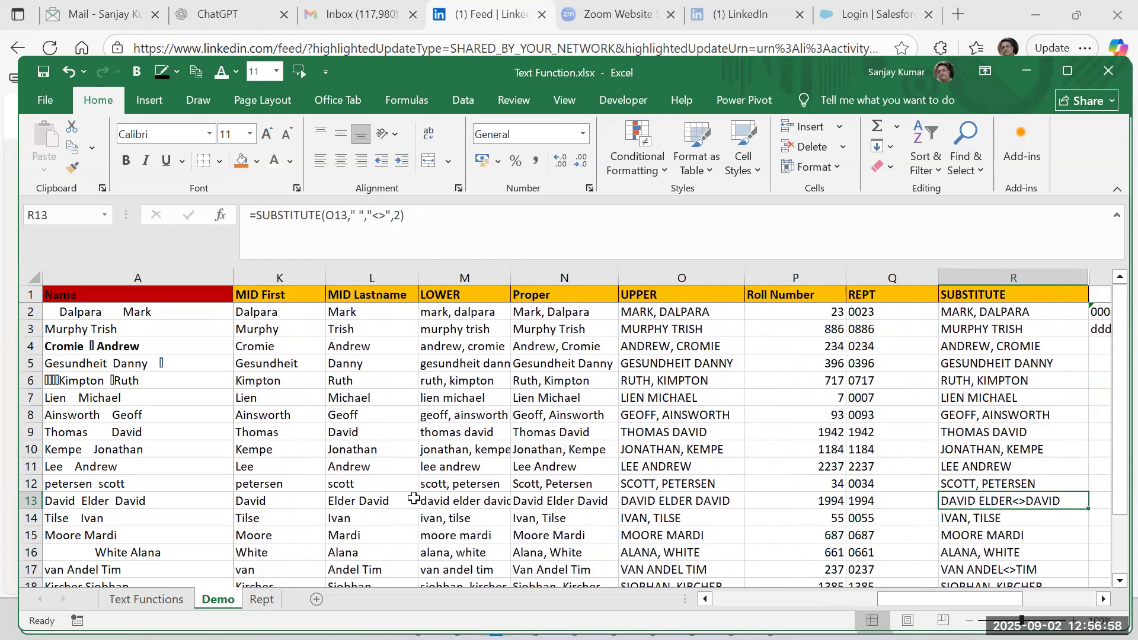
pyautogui.press('Right')
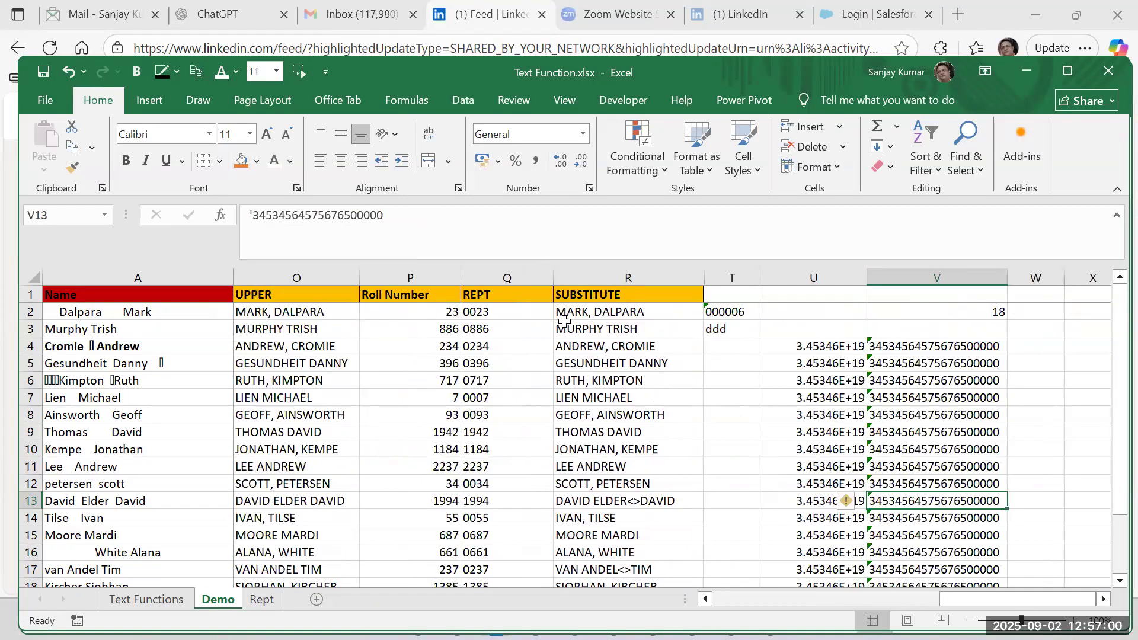
# Copy the uppercase name in O13, paste it as a value into B2 of a new sheet, and autofit column B.
pyautogui.click(596, 497)
pyautogui.click(326, 499)
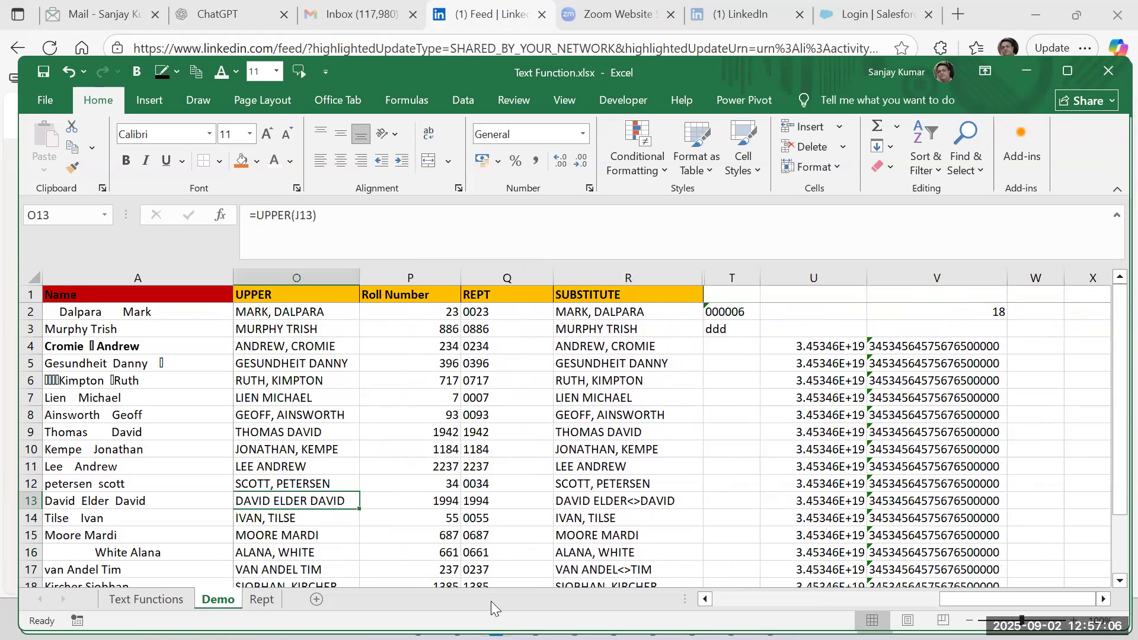
pyautogui.hotkey('ctrl', 'c')
pyautogui.click(316, 599)
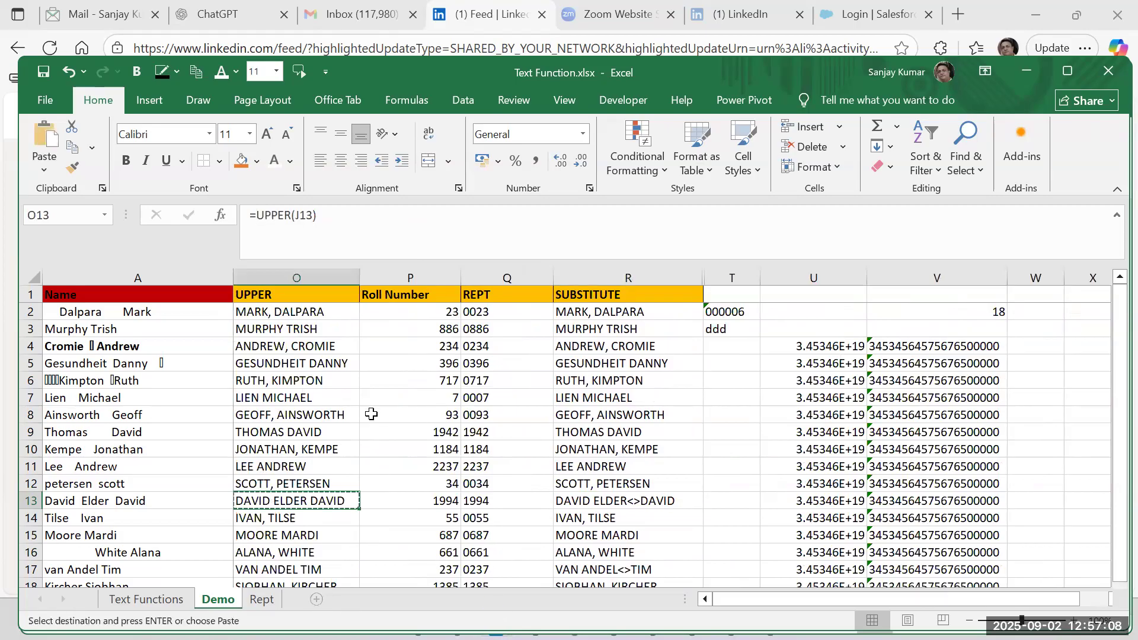
pyautogui.click(145, 313)
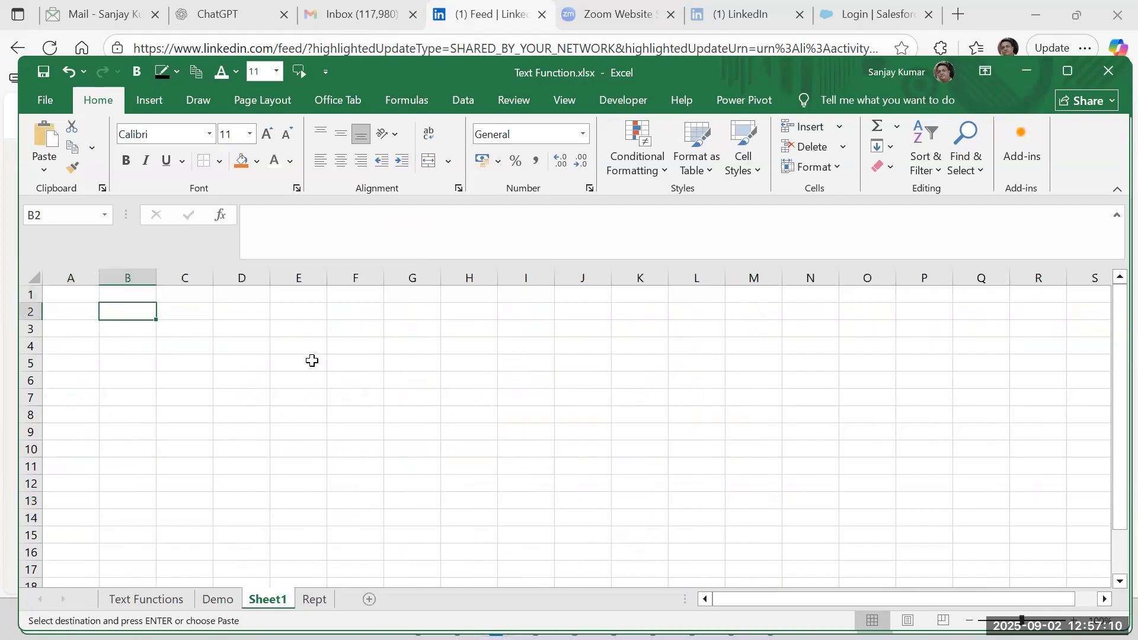
pyautogui.hotkey('ctrl', 'alt', 'v')
pyautogui.press('v')
pyautogui.press('Return')
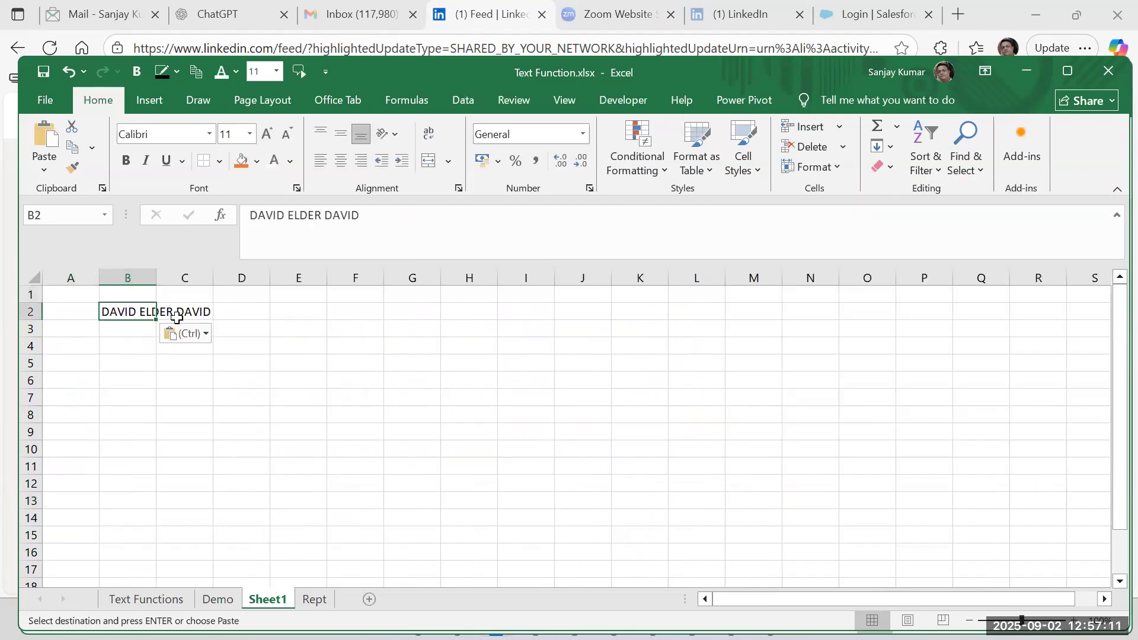
pyautogui.doubleClick(158, 278)
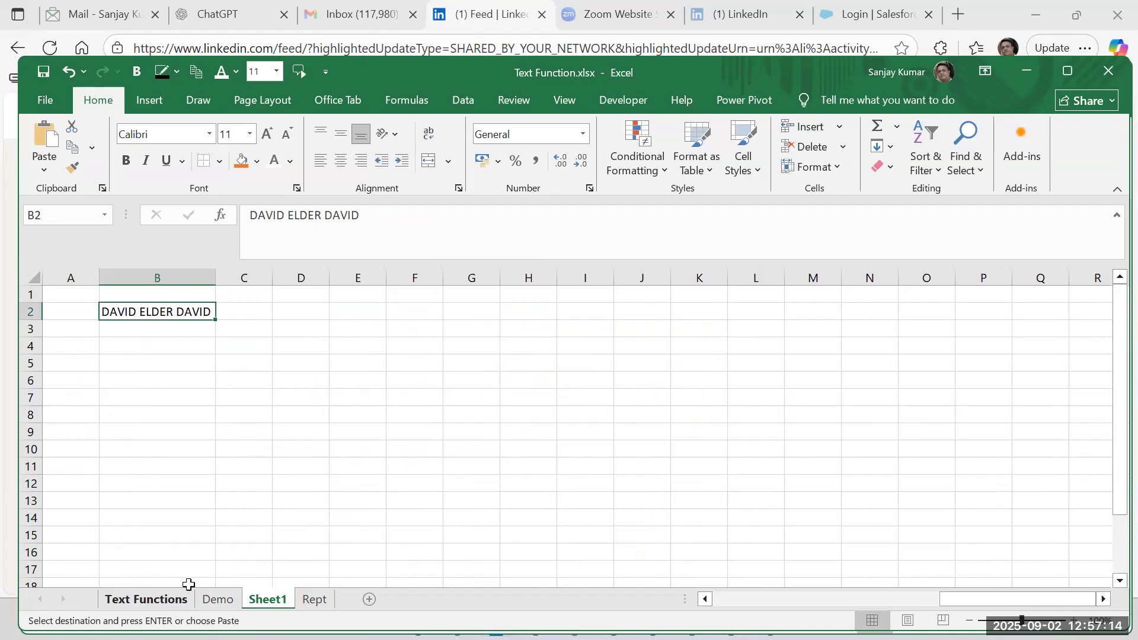
# Copy the uppercase names in O4:O8 of the Demo sheet and paste them as values into Sheet1 from B3, autofitting column B.
pyautogui.click(186, 598)
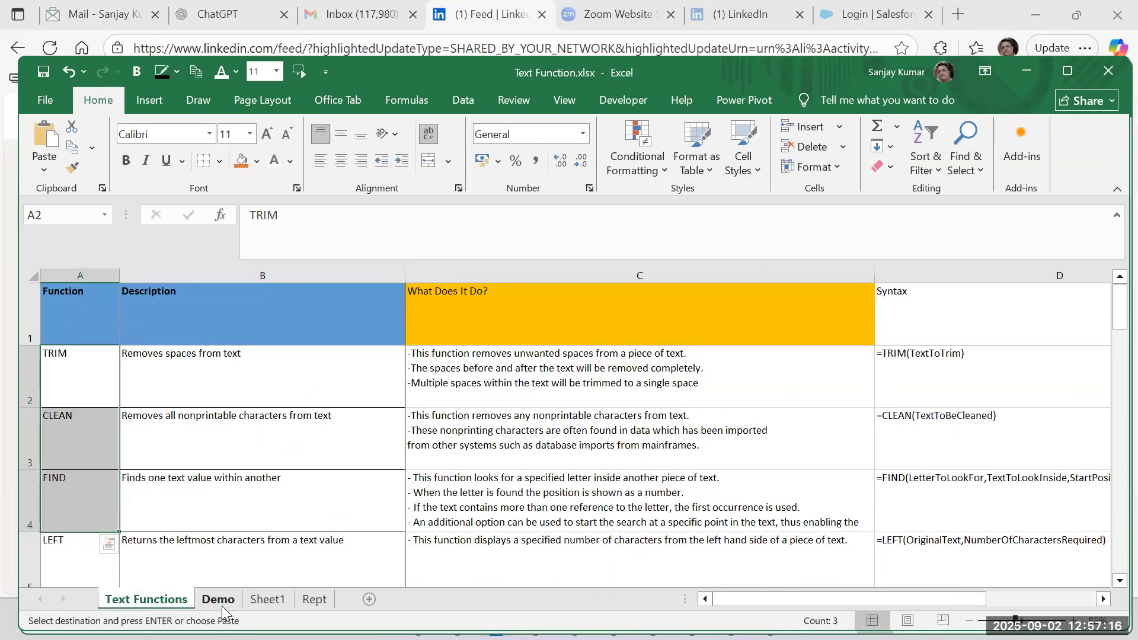
pyautogui.click(219, 600)
pyautogui.scroll(-2, 337, 518)
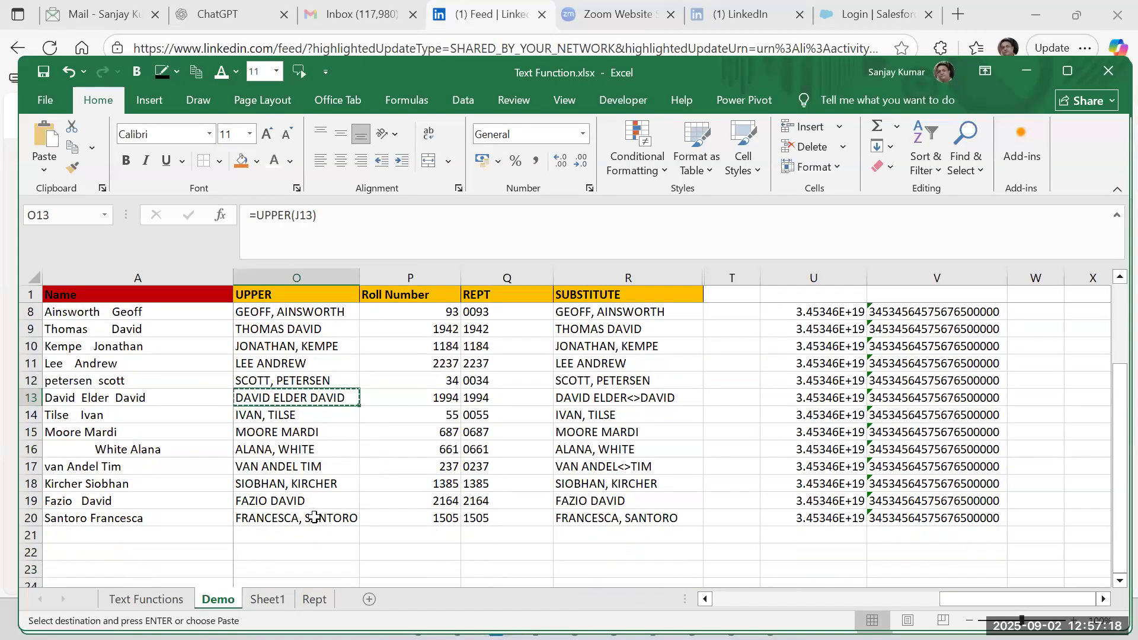
pyautogui.scroll(2, 308, 439)
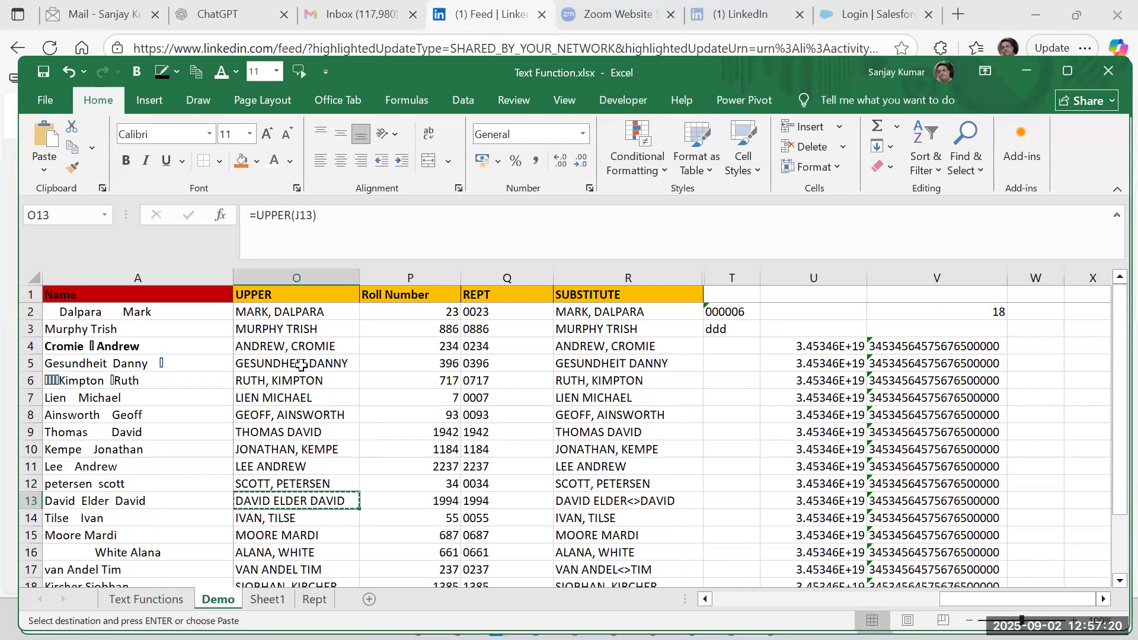
pyautogui.moveTo(300, 350); pyautogui.dragTo(290, 417)
pyautogui.hotkey('ctrl', 'v')
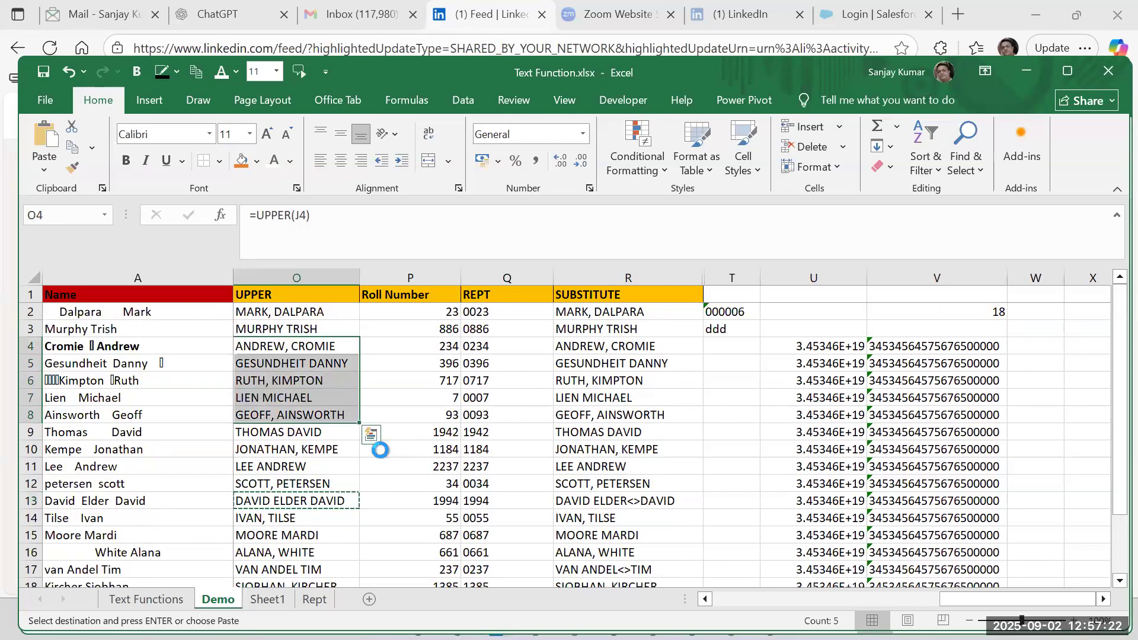
pyautogui.click(271, 600)
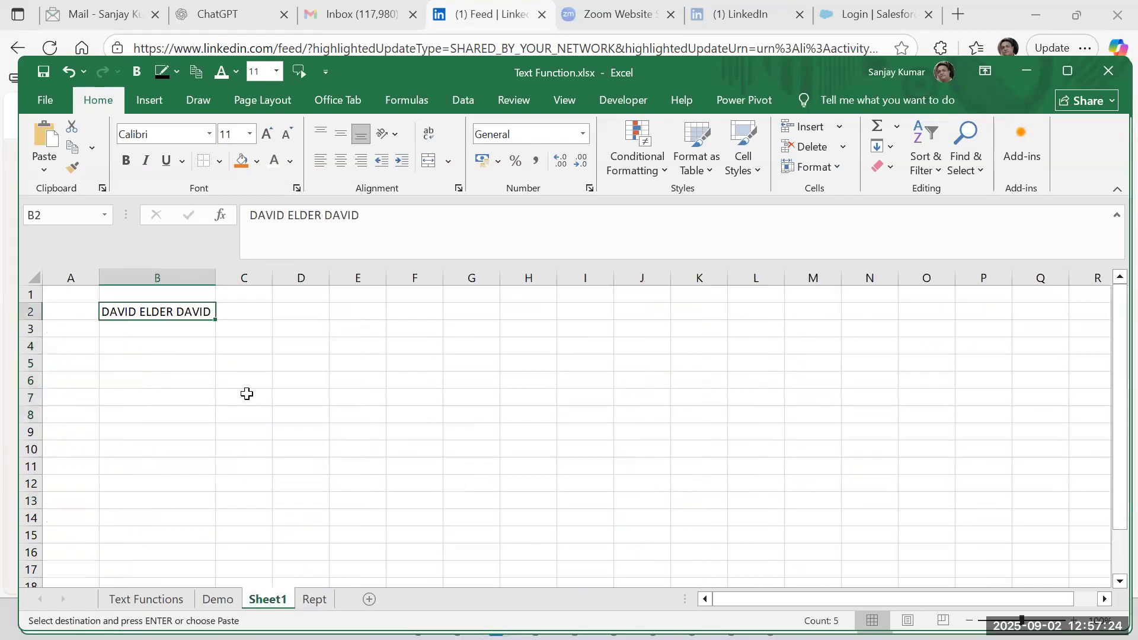
pyautogui.click(210, 325)
pyautogui.hotkey('alt', 'e')
pyautogui.press('s')
pyautogui.press('v')
pyautogui.press('Return')
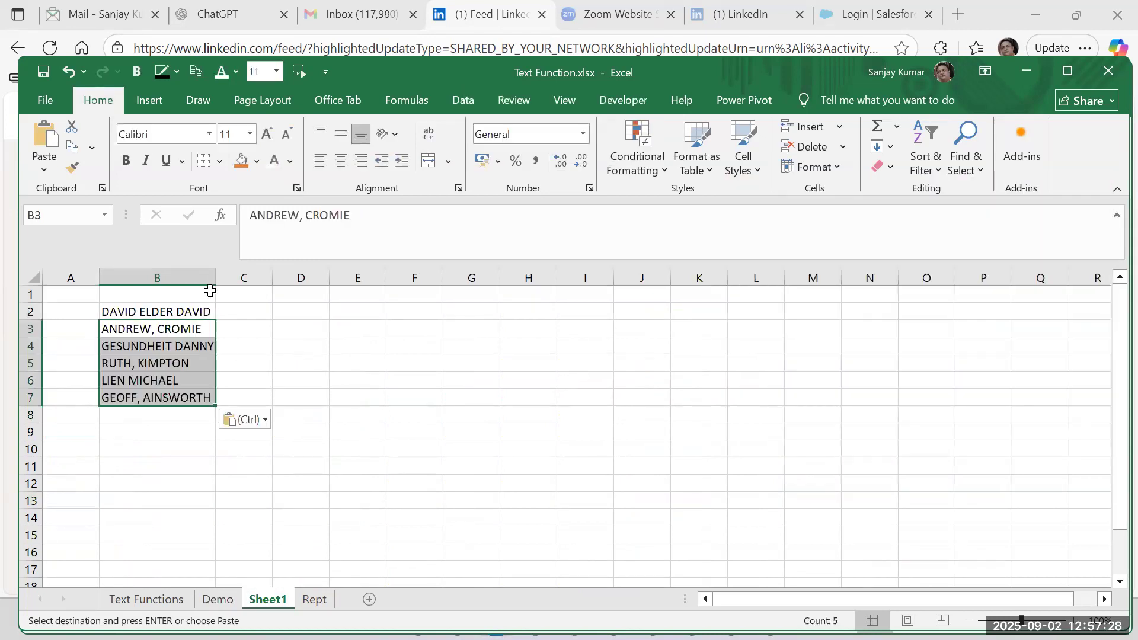
pyautogui.doubleClick(214, 278)
# Append a space and a third name to each of the entries in B3, B4 and B5.
pyautogui.click(213, 329)
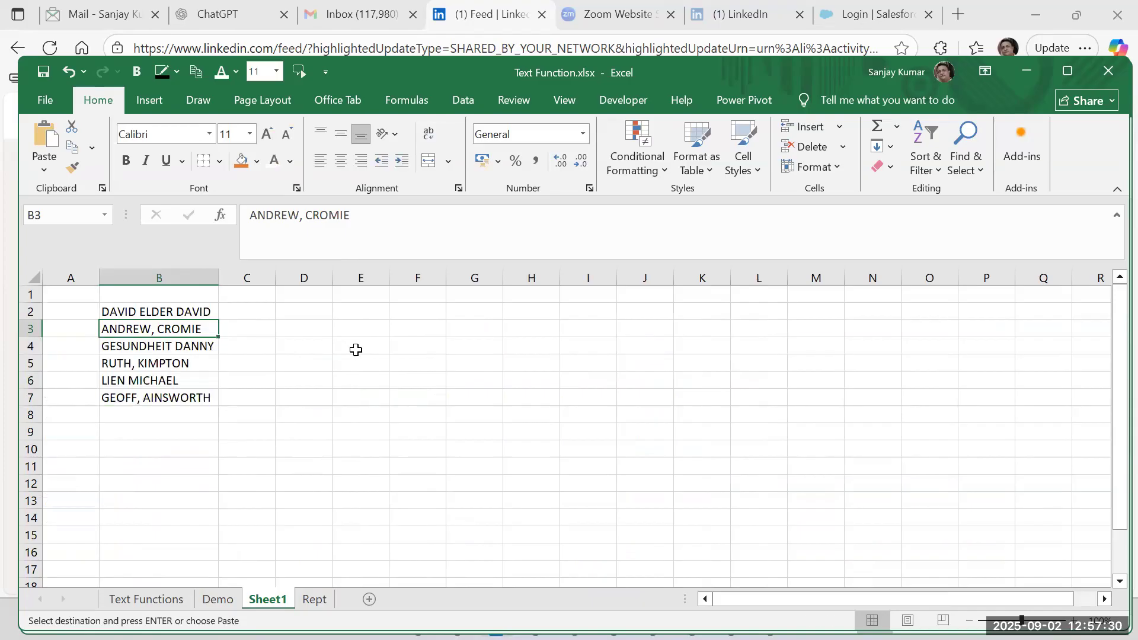
pyautogui.click(393, 215)
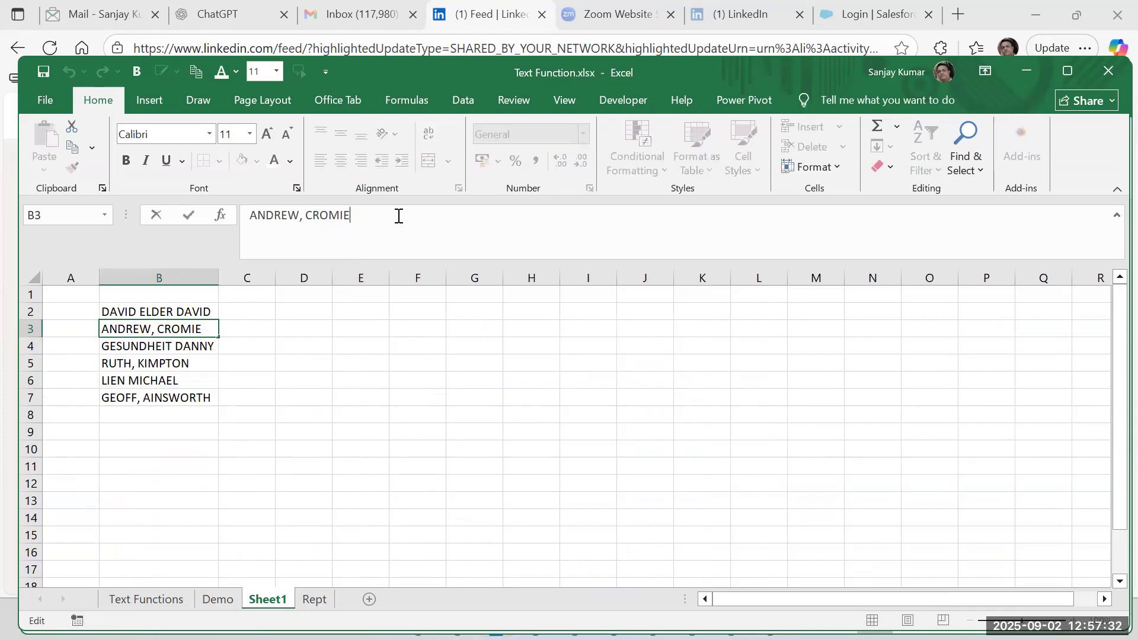
pyautogui.write('John')
pyautogui.press('Return')
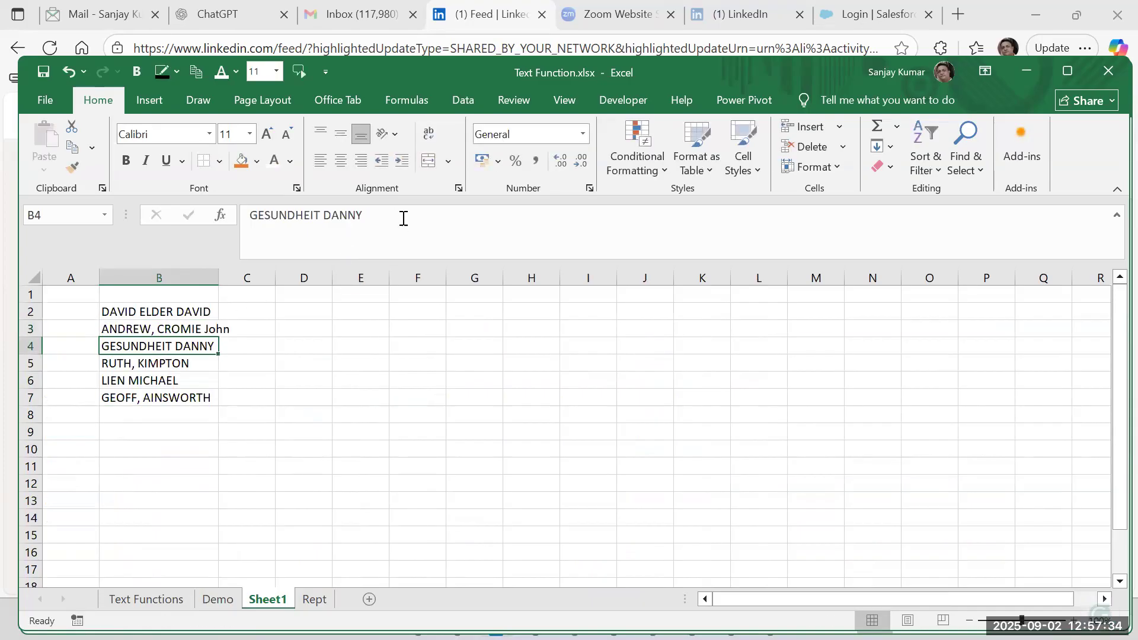
pyautogui.click(411, 225)
pyautogui.write('Mark')
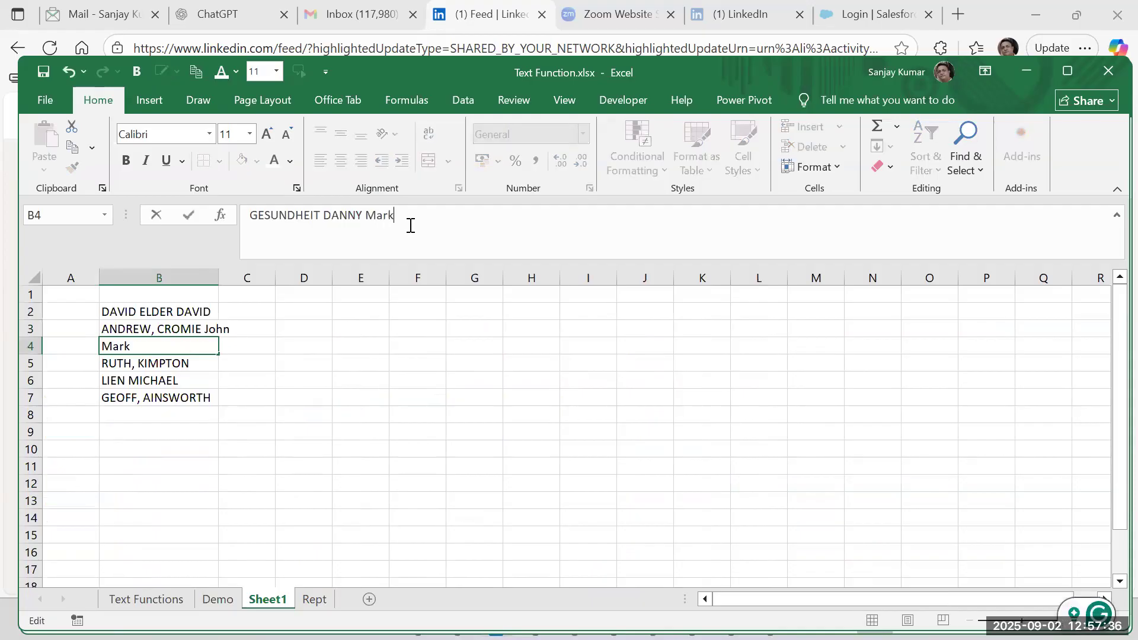
pyautogui.press('Return')
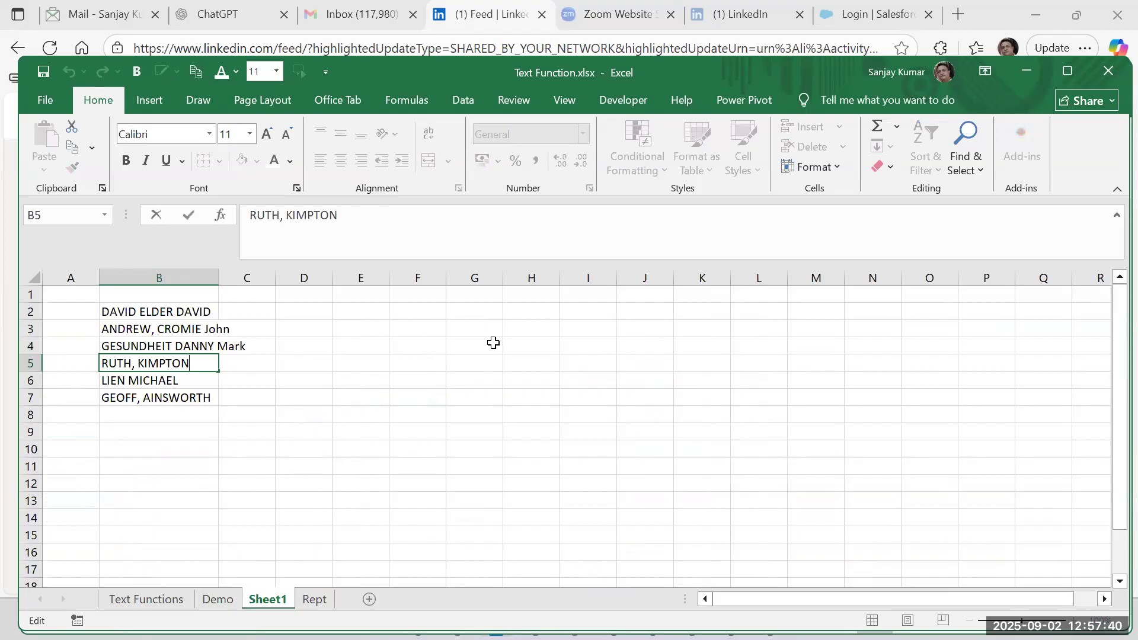
pyautogui.write('Richeal')
pyautogui.press('Return')
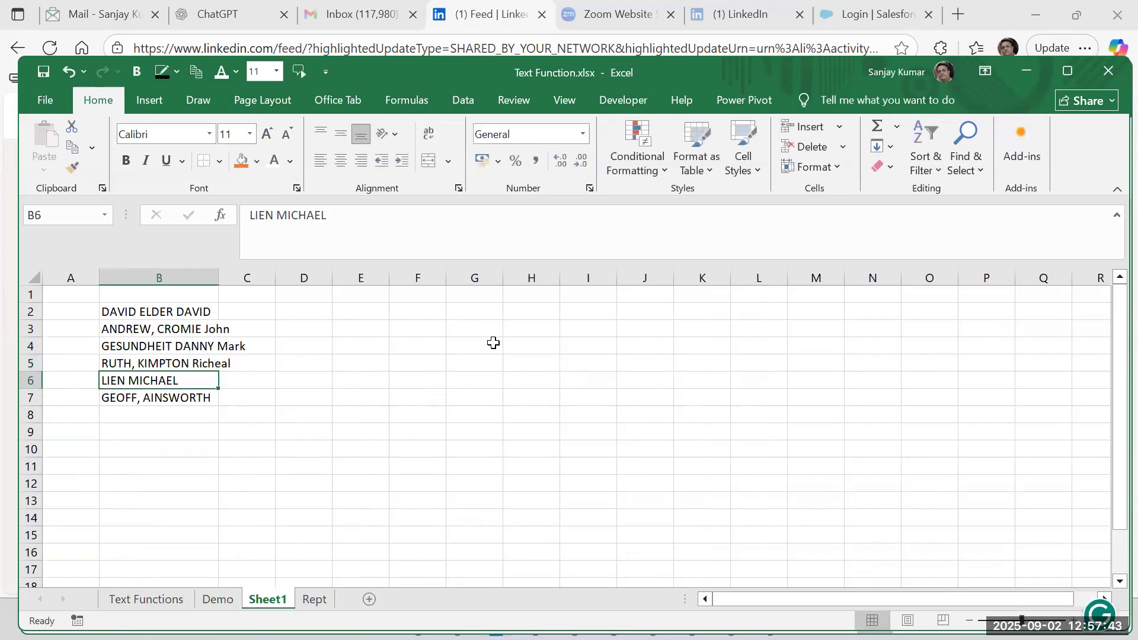
# Append a space and the initial M to the name in B6.
pyautogui.doubleClick(209, 379)
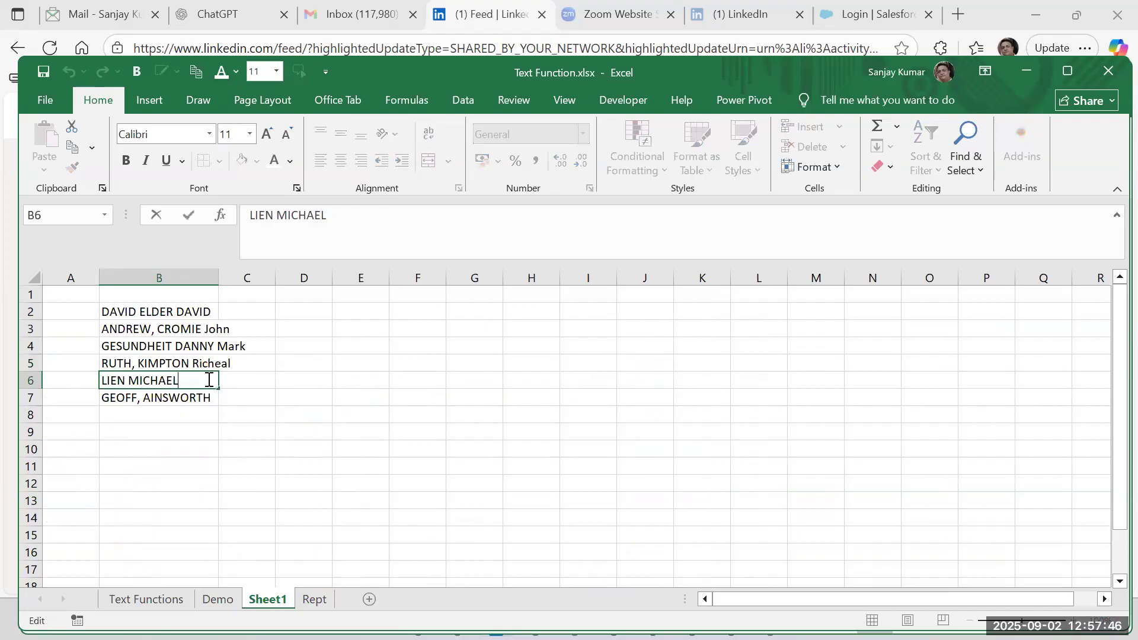
pyautogui.write('m')
pyautogui.press('BackSpace')
pyautogui.write('M')
pyautogui.press('Return')
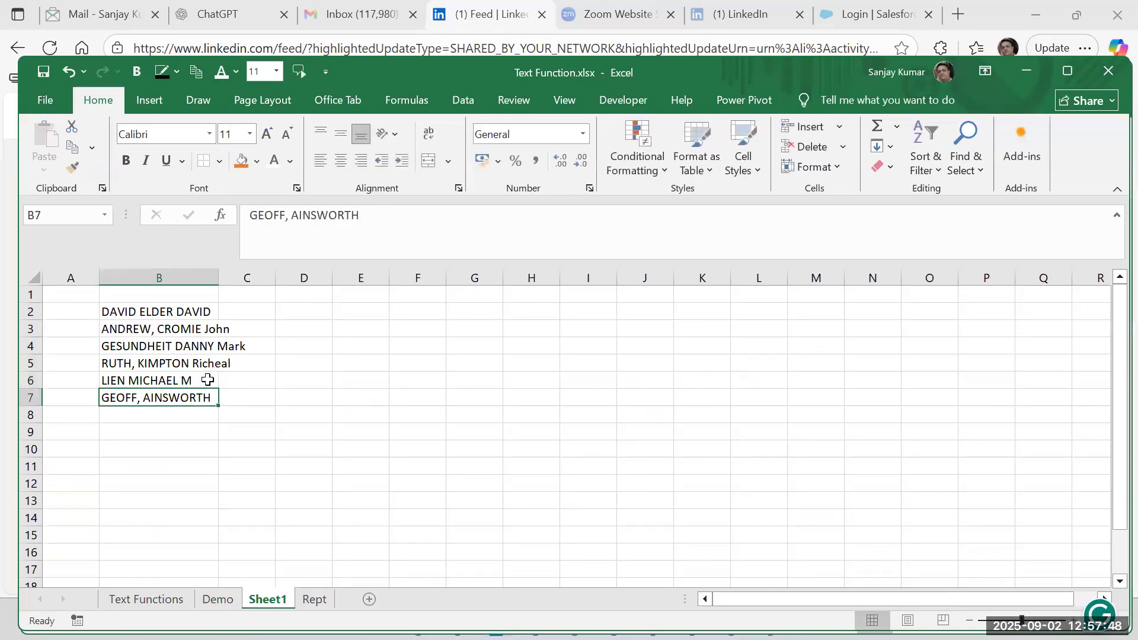
# Replace every comma in column B with nothing using Find and Replace, then autofit the column.
pyautogui.click(187, 267)
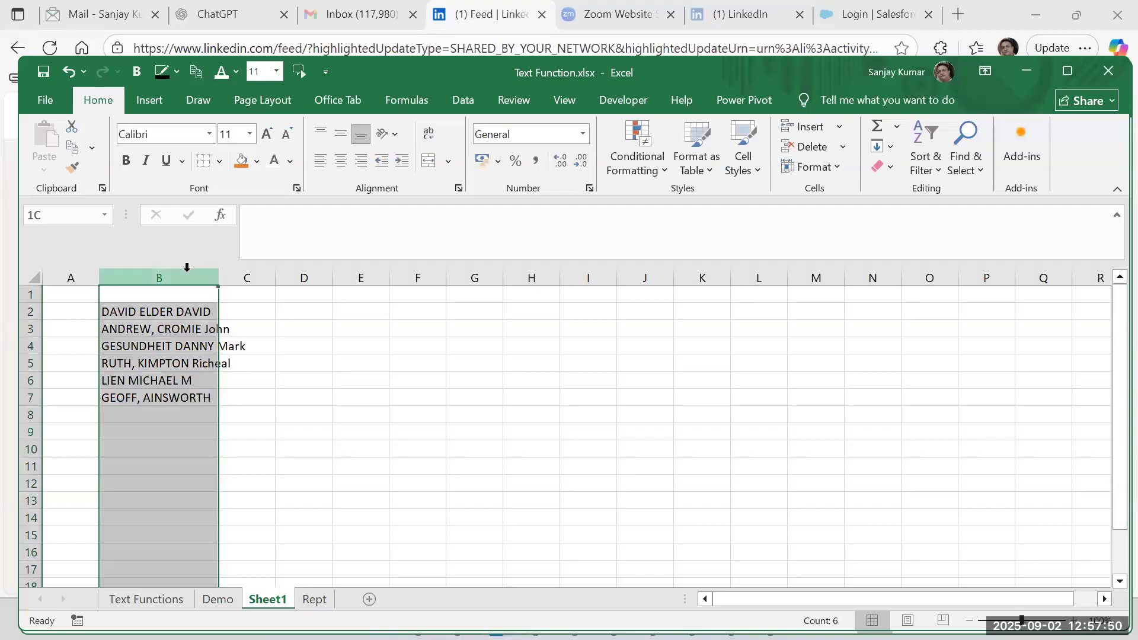
pyautogui.hotkey('ctrl', 'h')
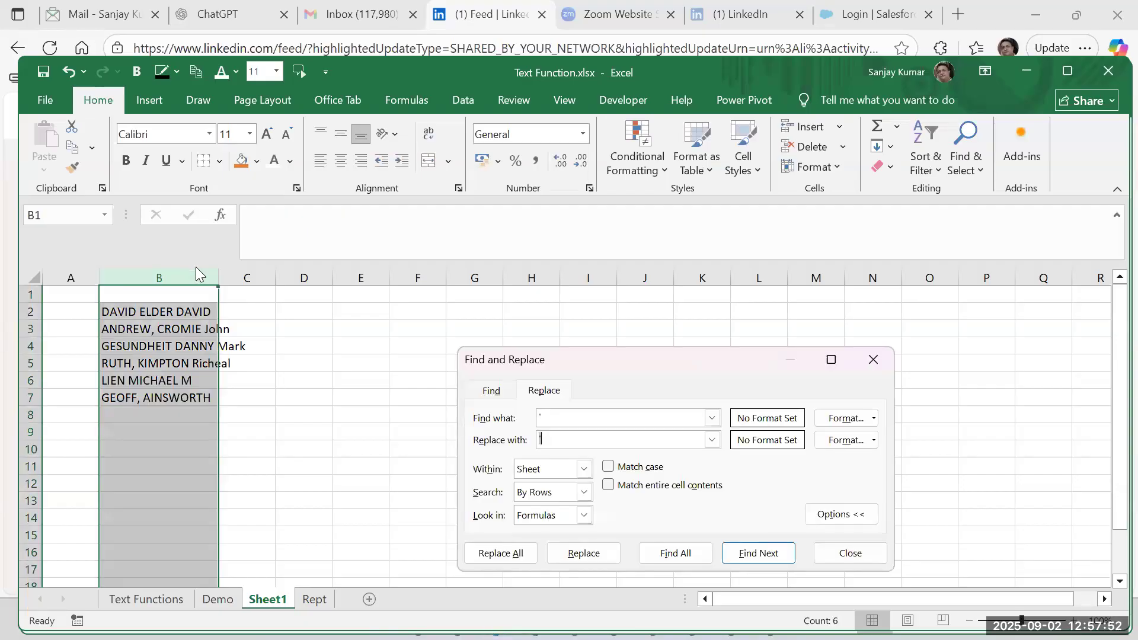
pyautogui.write(',')
pyautogui.hotkey('alt', 'a')
pyautogui.press('Return')
pyautogui.press('Escape')
pyautogui.click(235, 315)
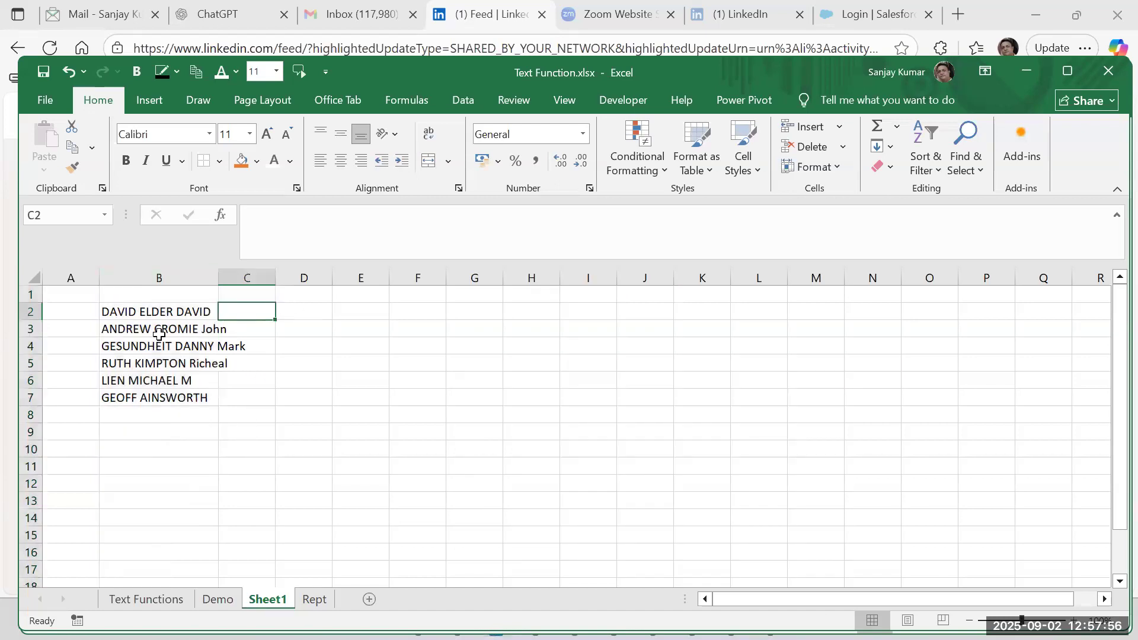
pyautogui.doubleClick(219, 279)
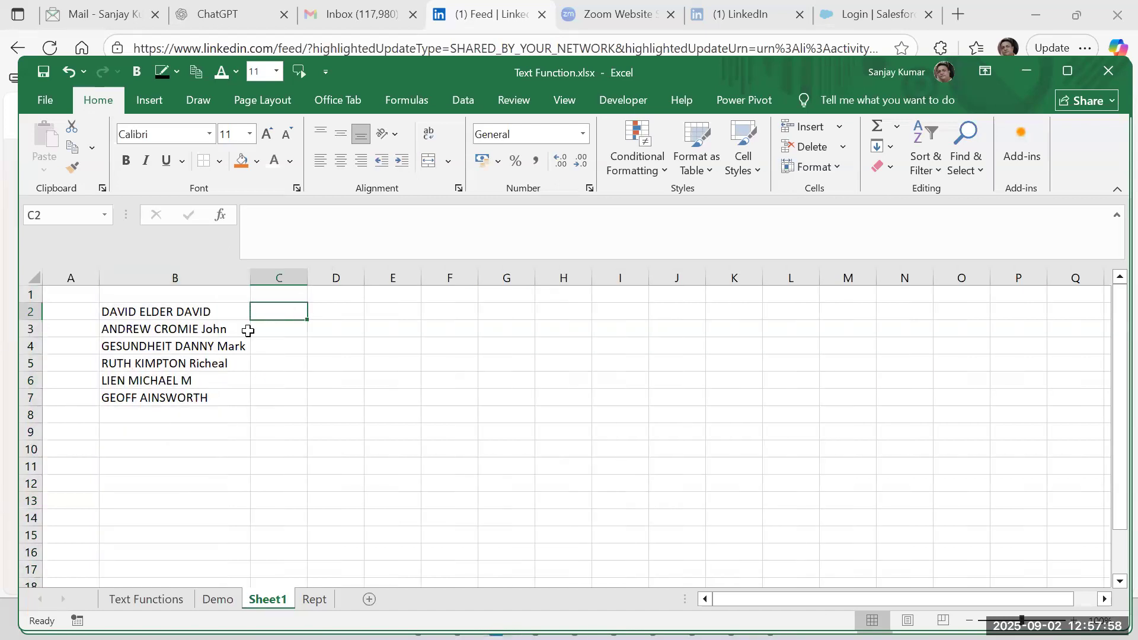
# Highlight the third part of the name in B4.
pyautogui.click(231, 345)
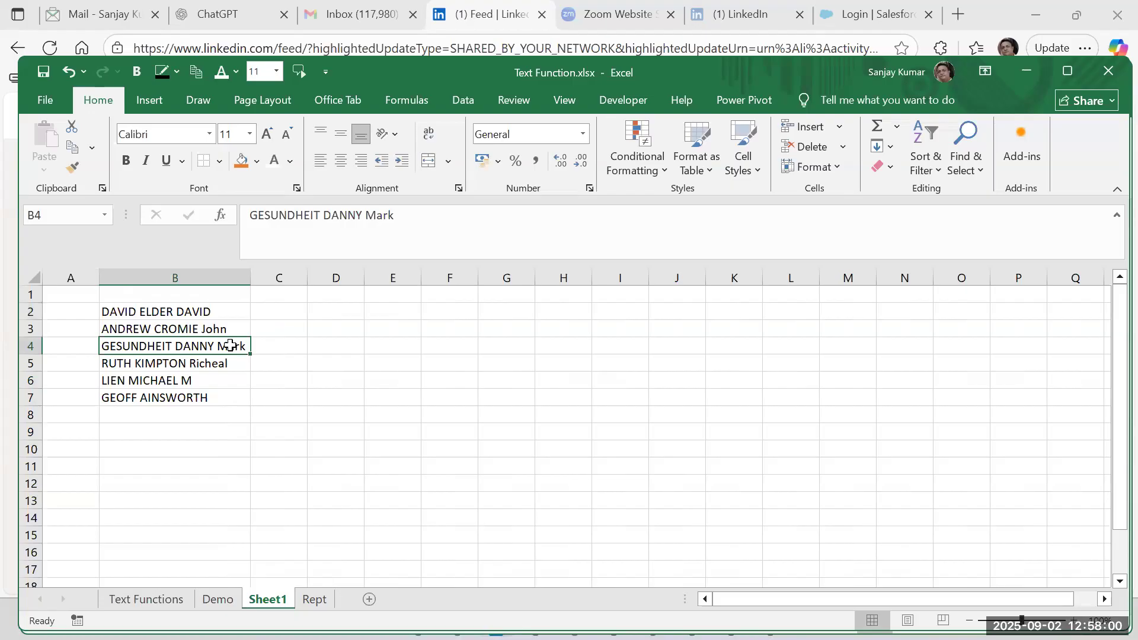
pyautogui.doubleClick(219, 345)
pyautogui.moveTo(219, 346); pyautogui.dragTo(246, 357)
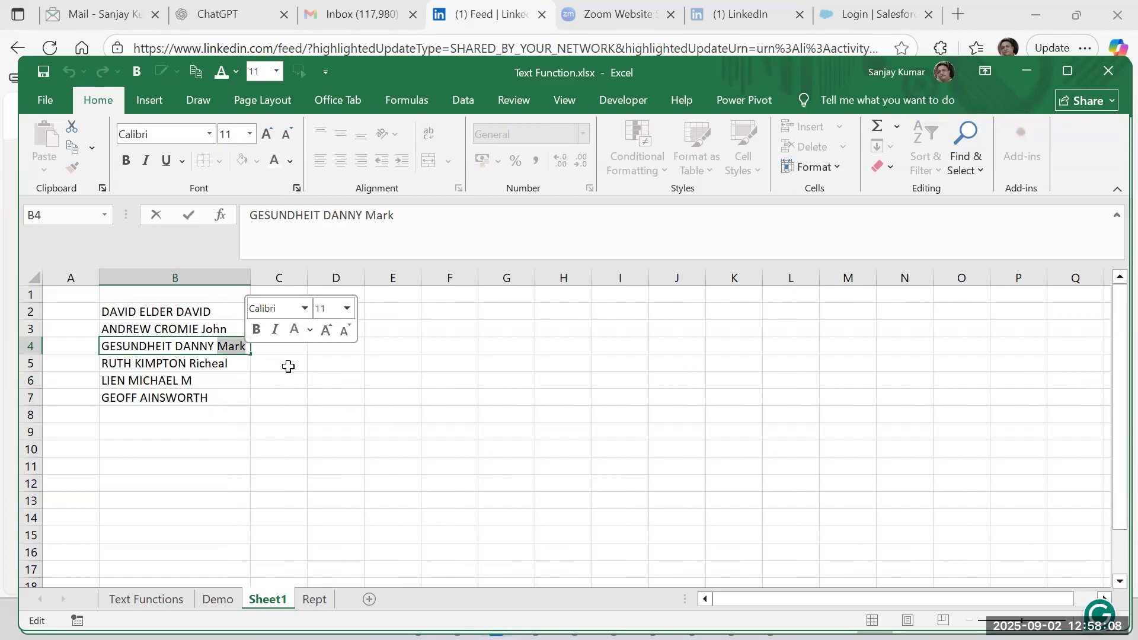
pyautogui.press('Escape')
pyautogui.click(290, 324)
pyautogui.click(289, 311)
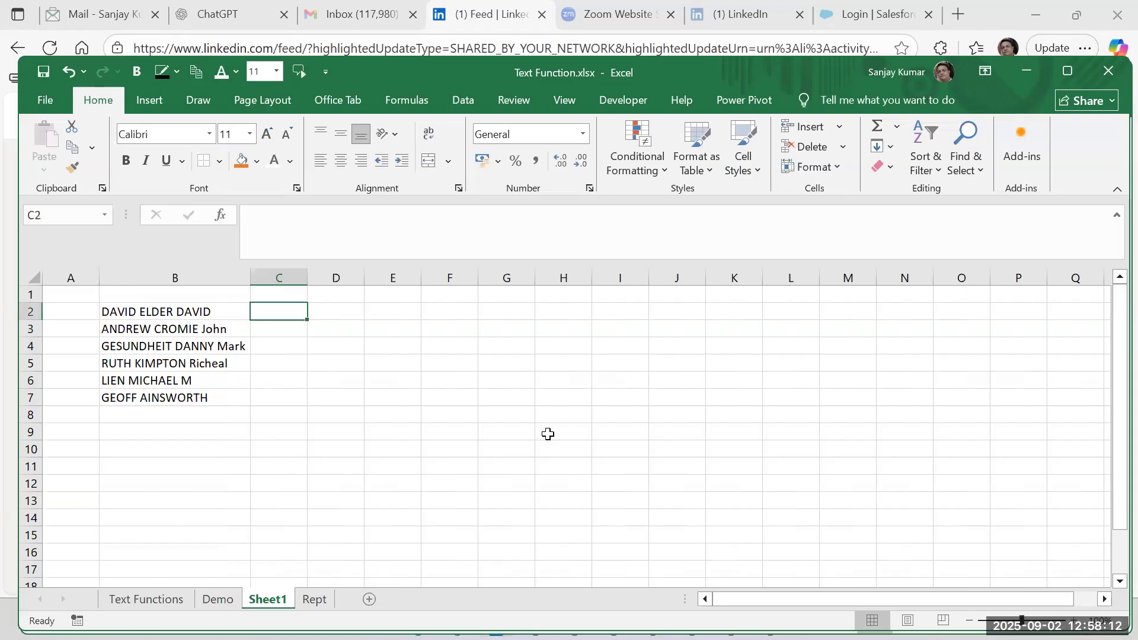
pyautogui.write('=')
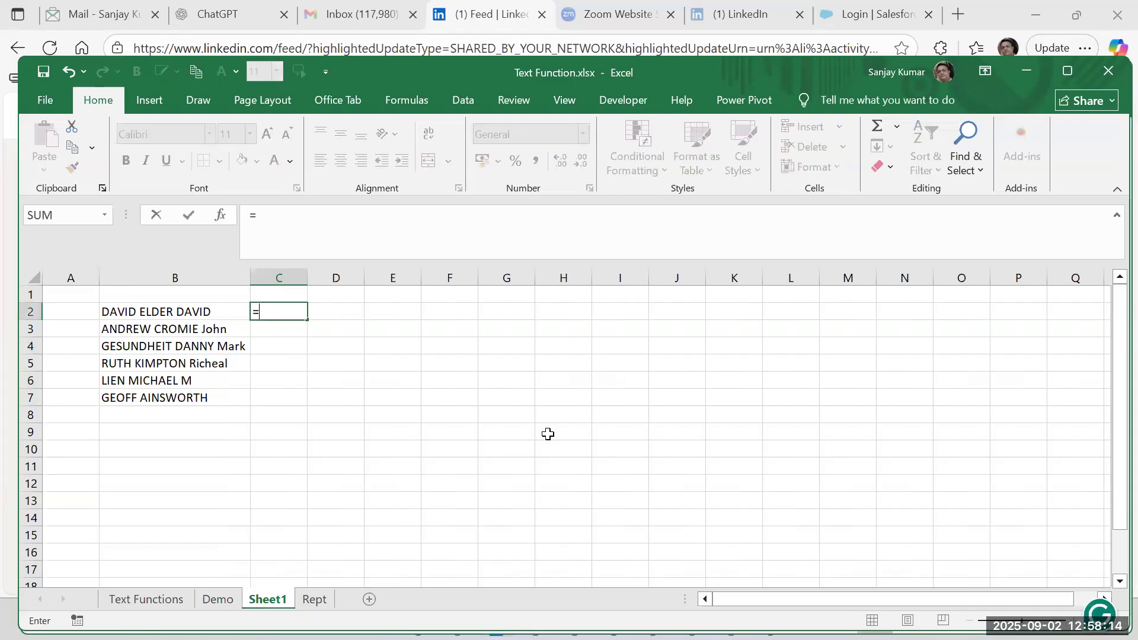
pyautogui.write('sub')
pyautogui.press('Tab')
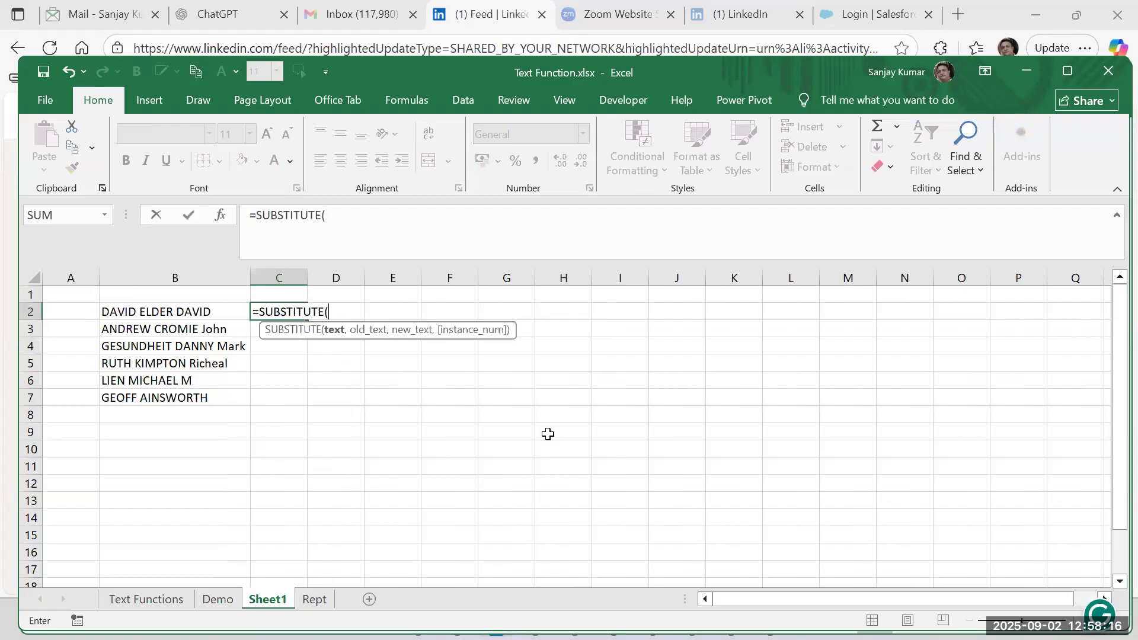
pyautogui.click(178, 315)
pyautogui.write(',')
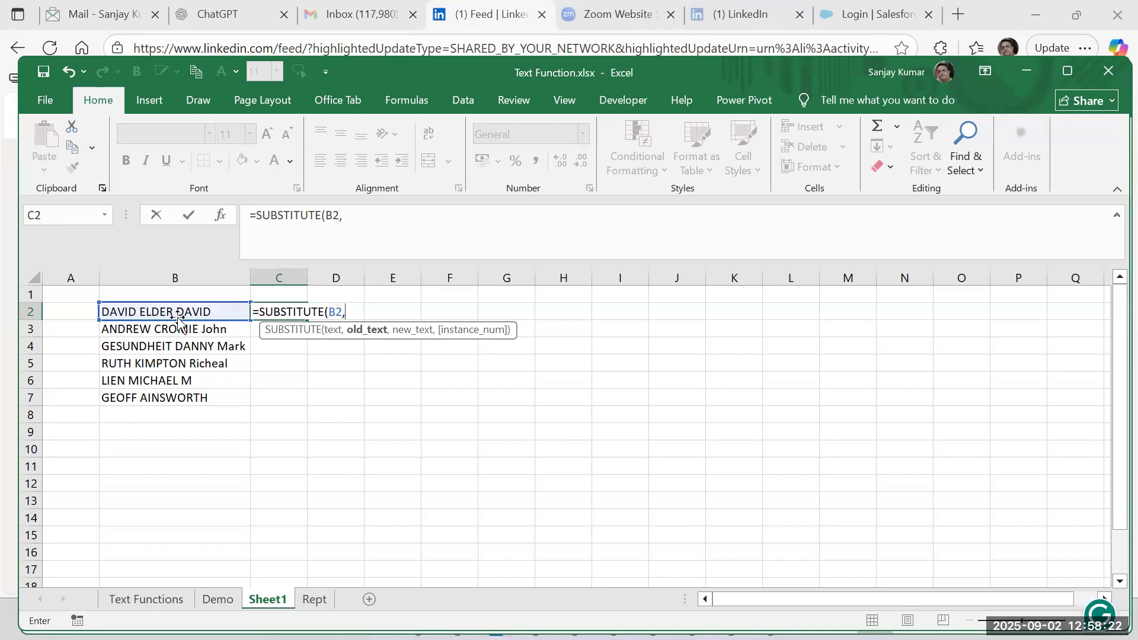
pyautogui.write('" ",')
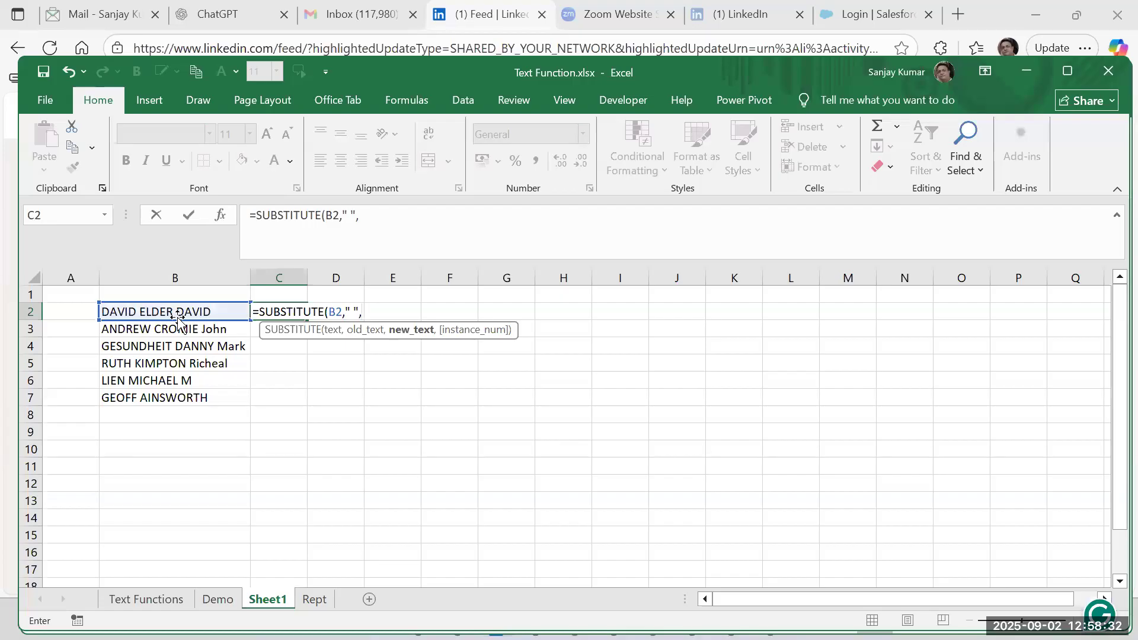
pyautogui.press('Escape')
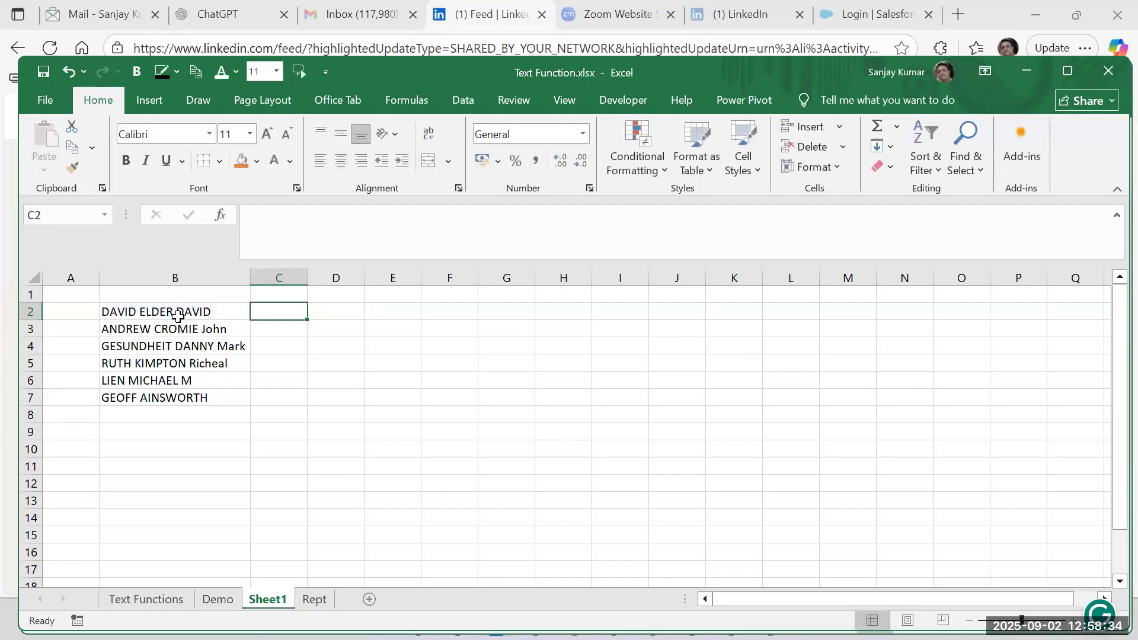
pyautogui.click(178, 319)
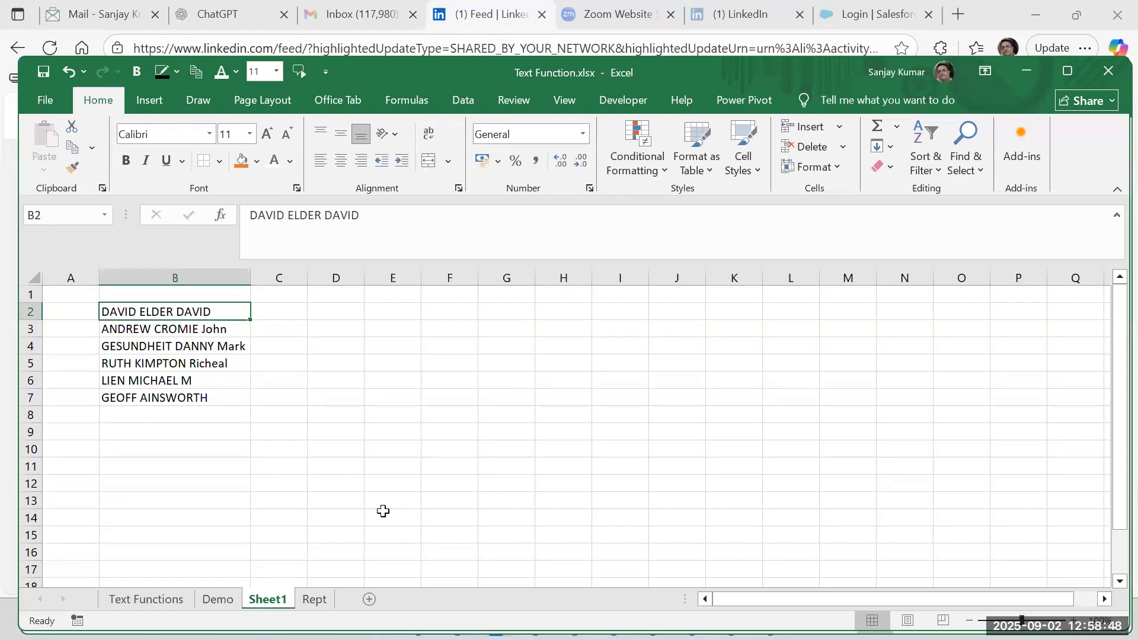
pyautogui.doubleClick(176, 311)
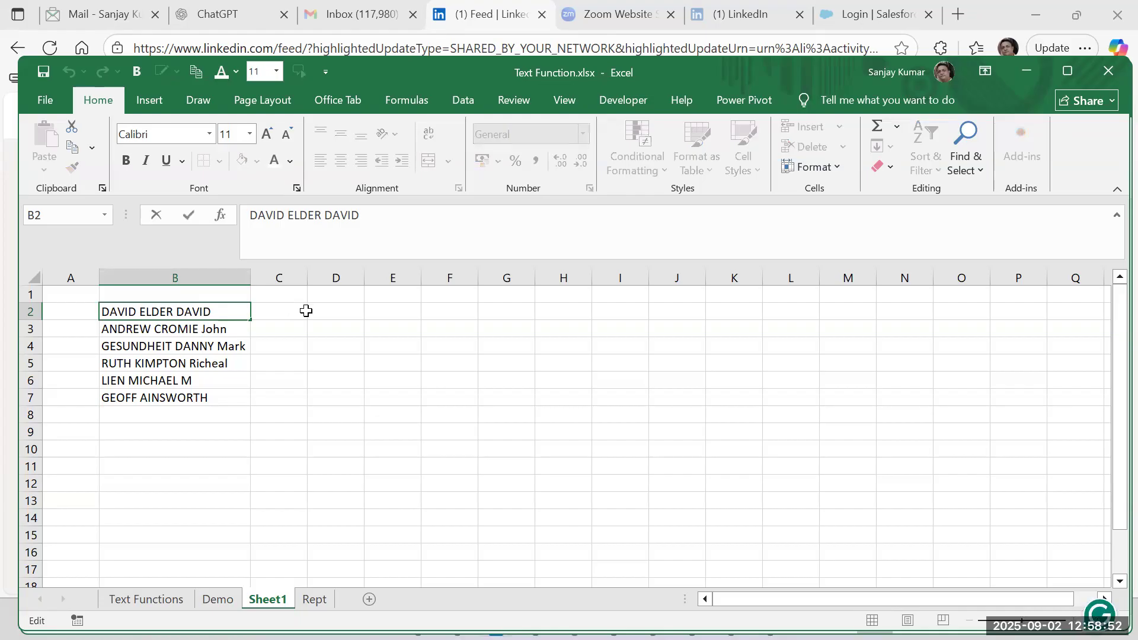
pyautogui.doubleClick(218, 310)
pyautogui.click(295, 311)
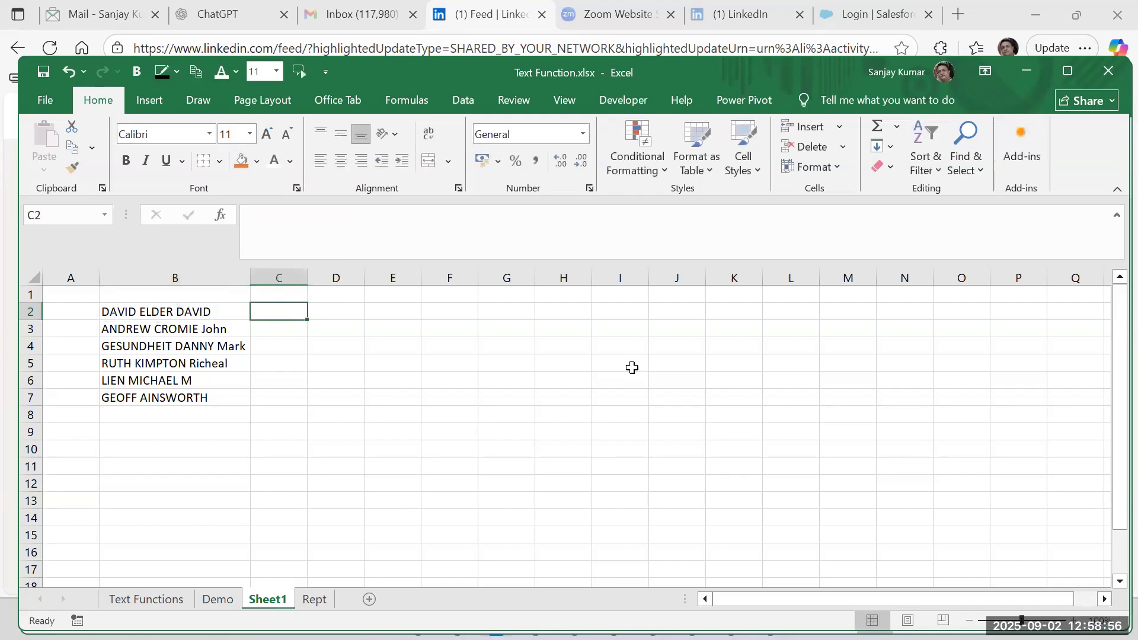
pyautogui.press('Up')
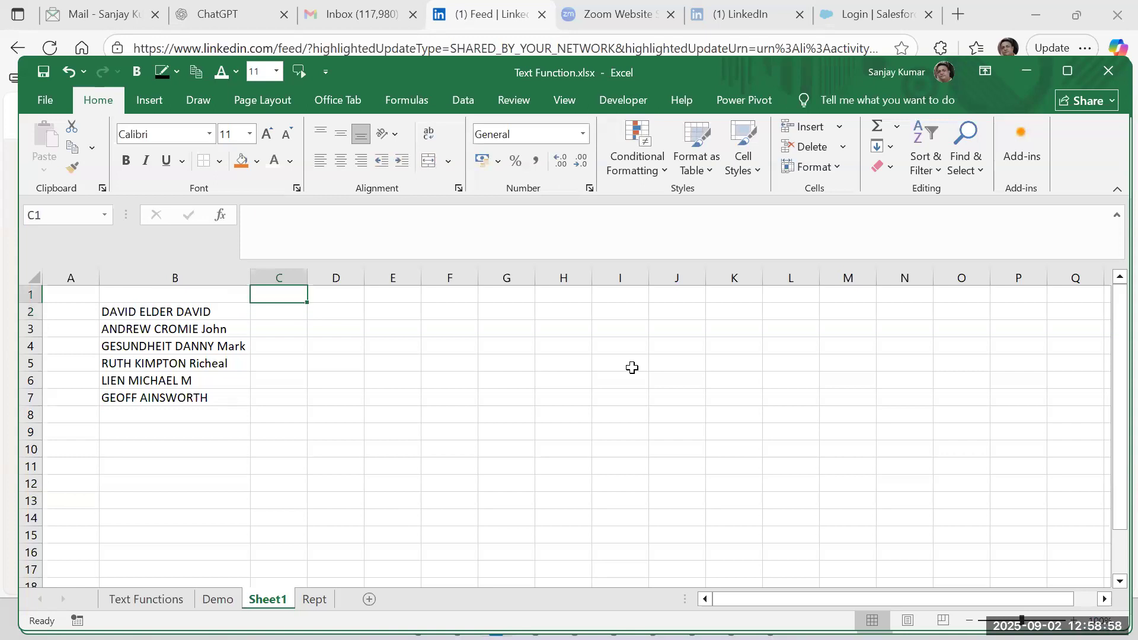
pyautogui.press('Down')
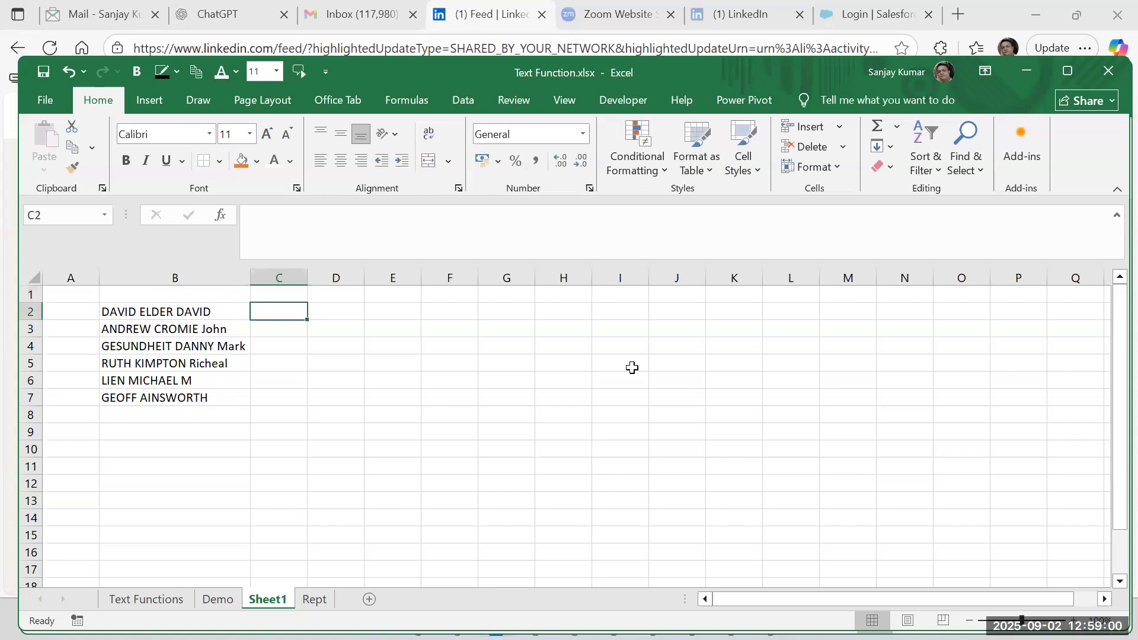
pyautogui.press('Left')
pyautogui.press('Left')
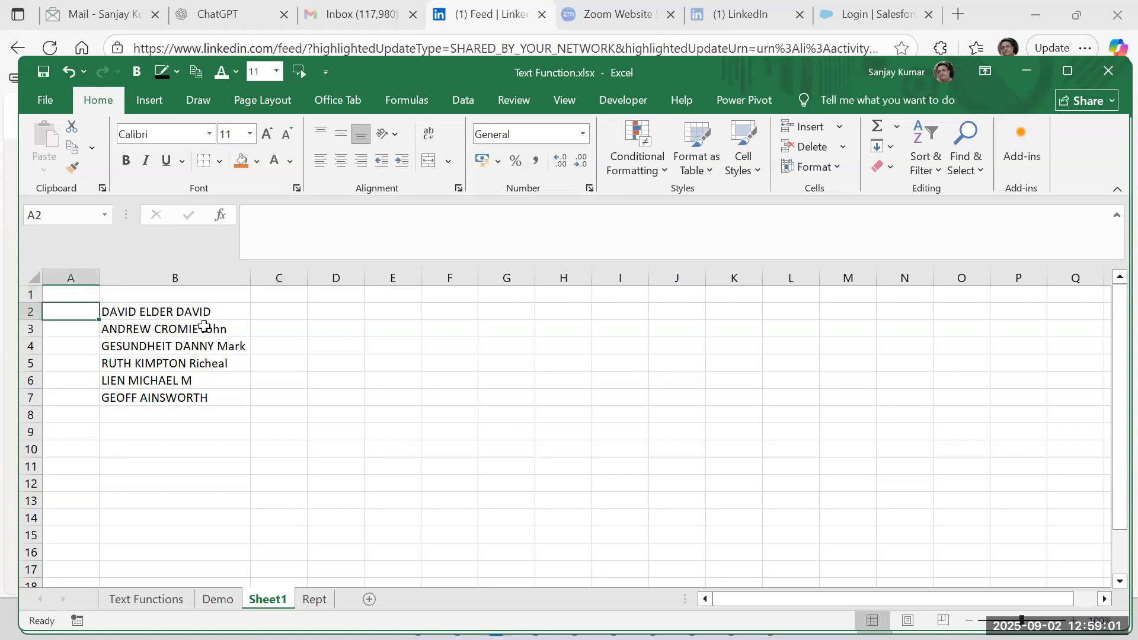
# Shorten the first word of the name in B2 to its first two letters.
pyautogui.doubleClick(138, 311)
pyautogui.press('BackSpace')
pyautogui.press('BackSpace')
pyautogui.press('BackSpace')
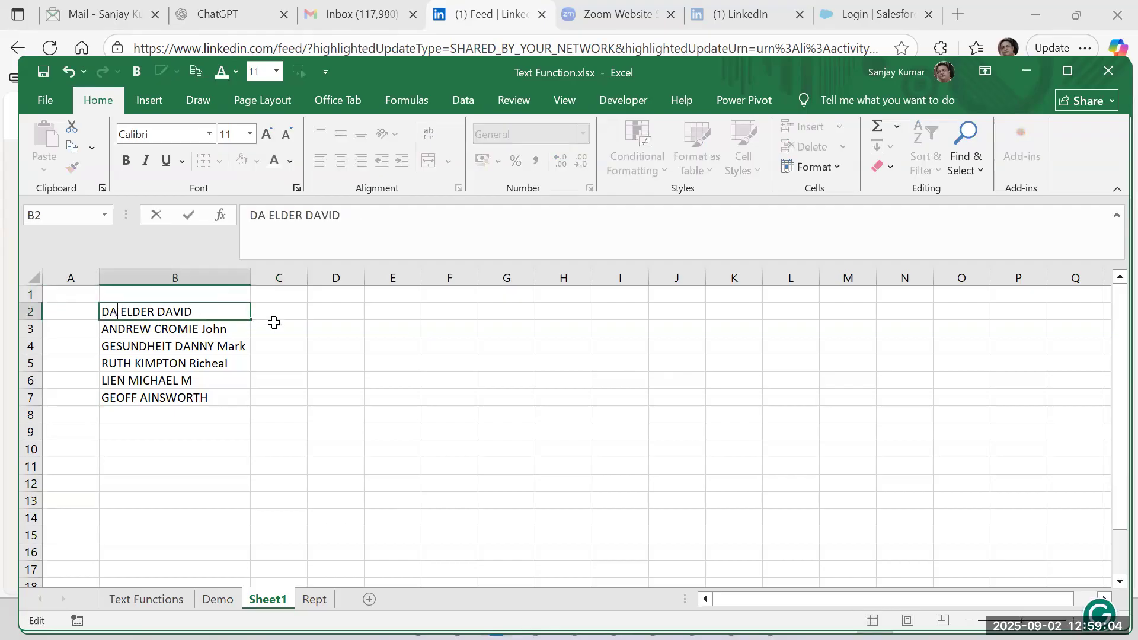
pyautogui.press('Return')
pyautogui.click(279, 315)
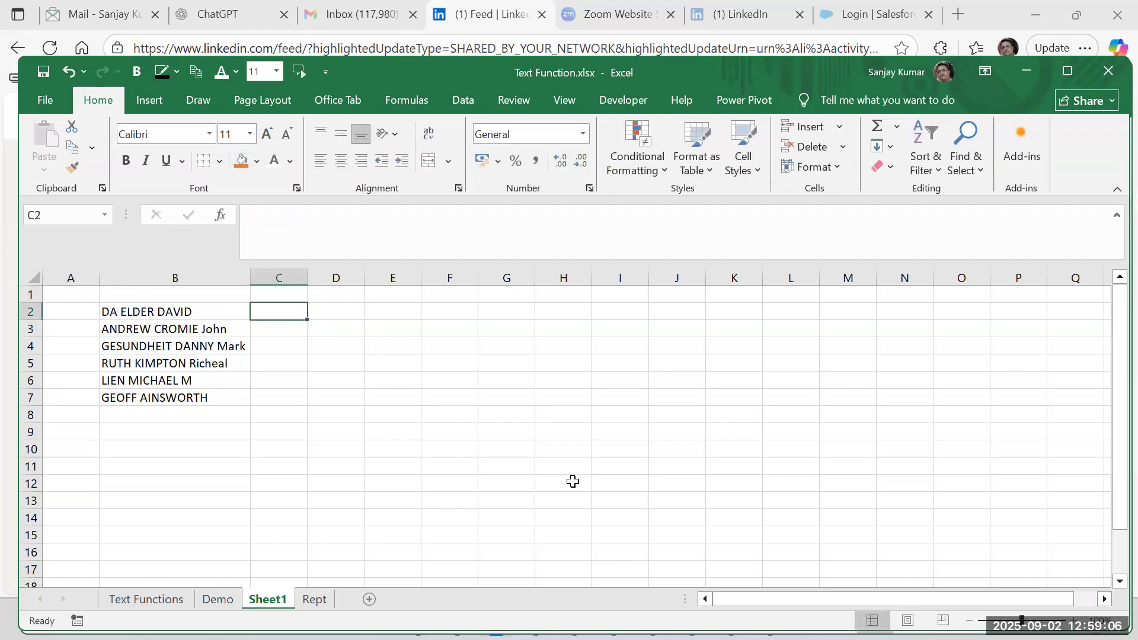
pyautogui.click(176, 313)
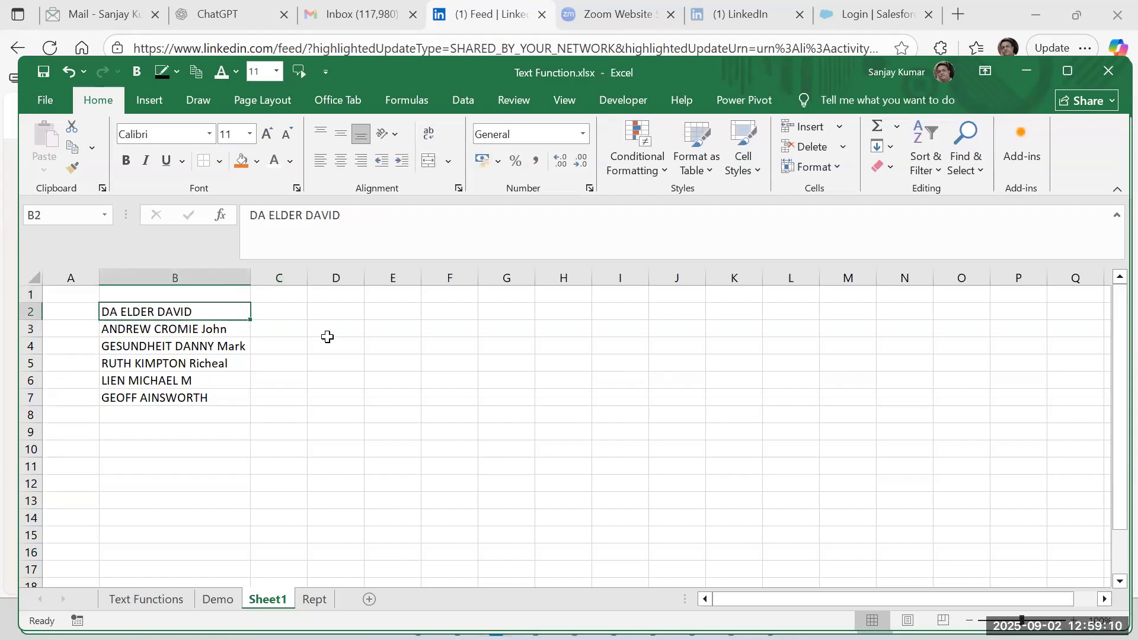
# Enter the formula =RIGHT(B2,FIND(" ",B2)+1) in C2.
pyautogui.click(292, 309)
pyautogui.write('=')
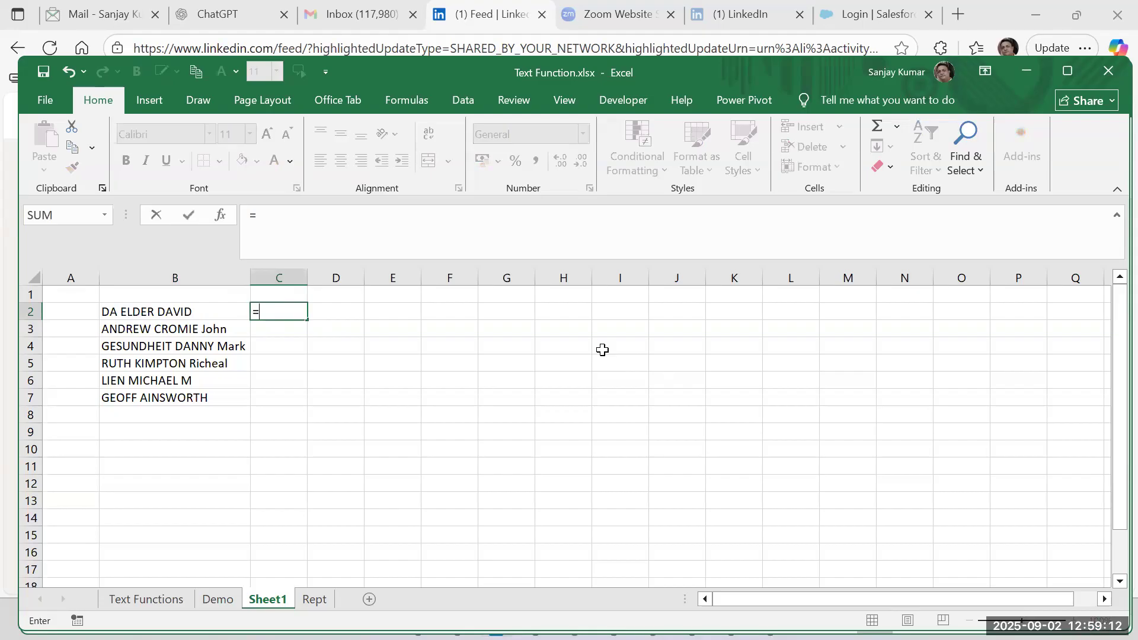
pyautogui.write('right(')
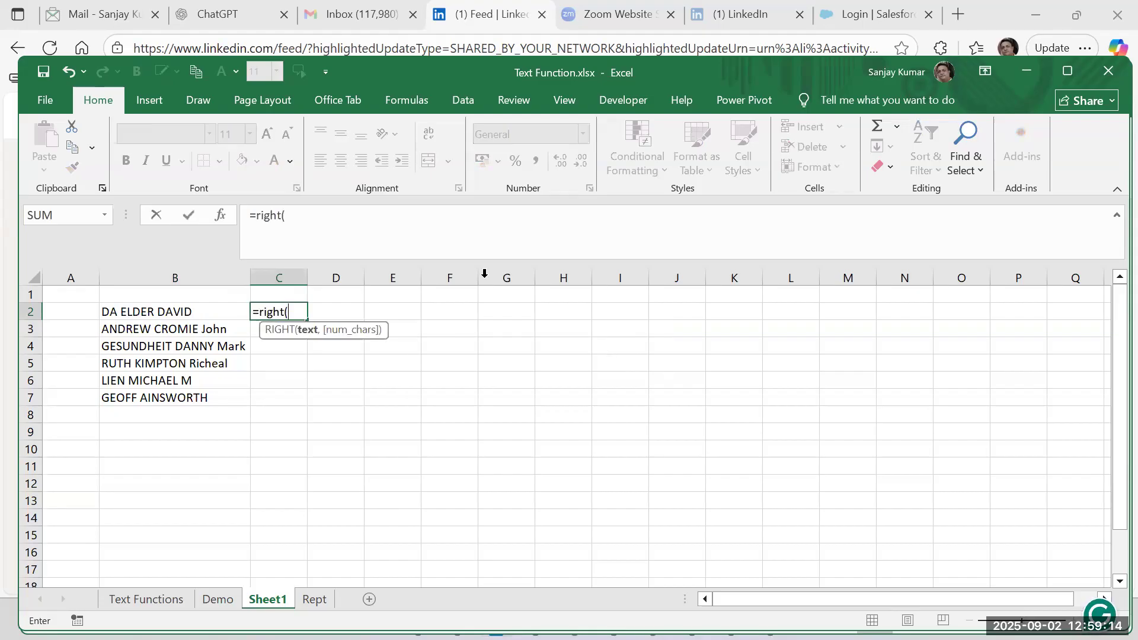
pyautogui.click(189, 311)
pyautogui.write(',find(" "')
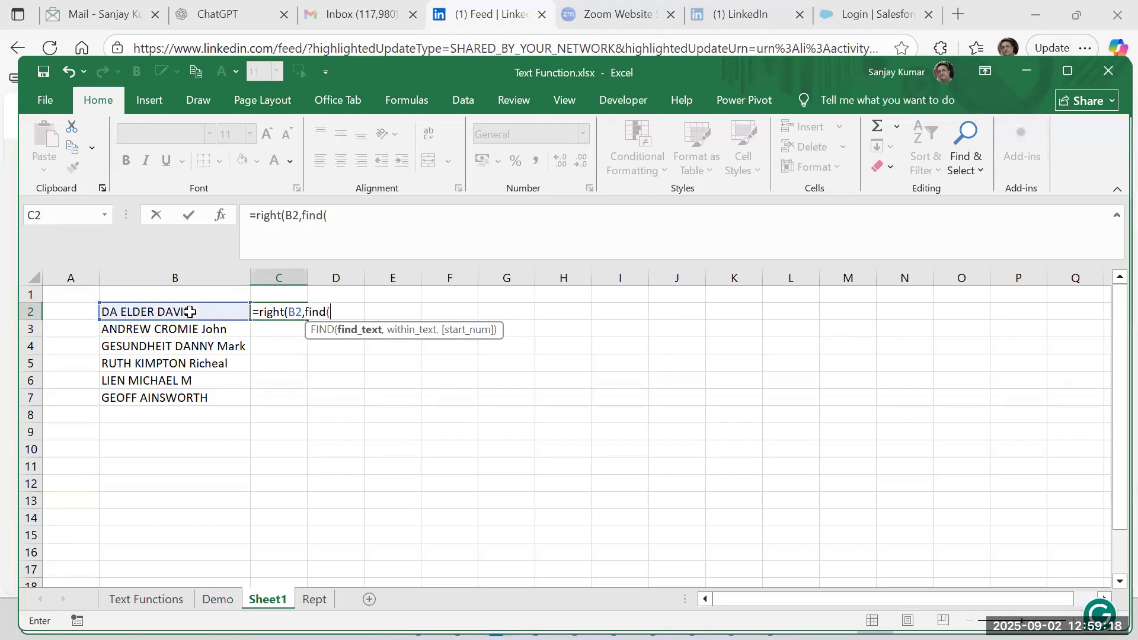
pyautogui.write(',')
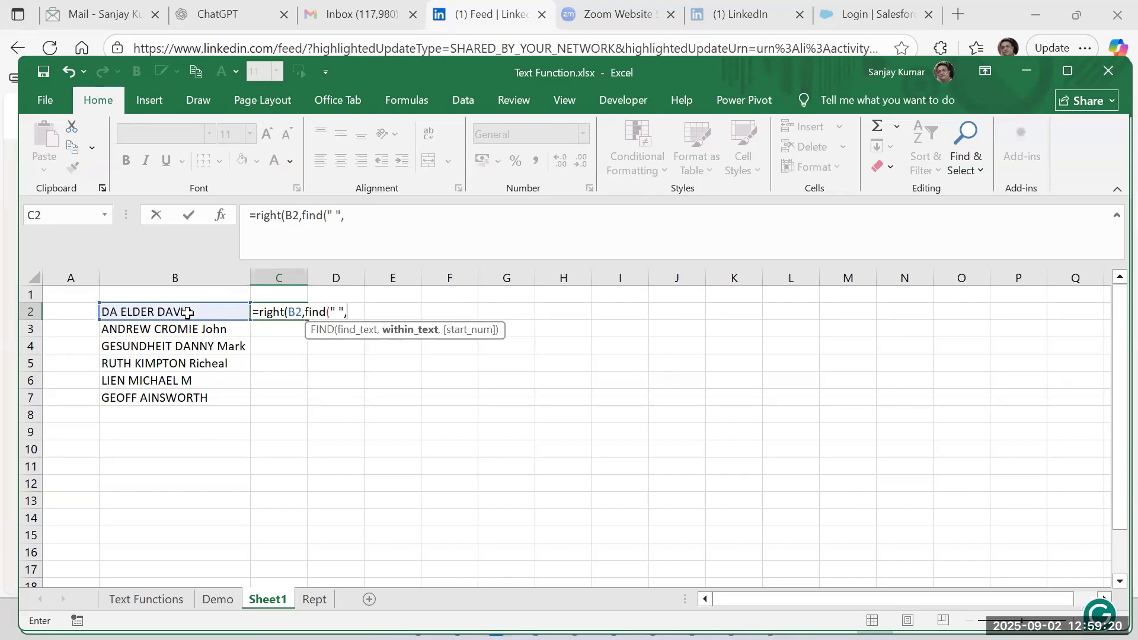
pyautogui.click(169, 309)
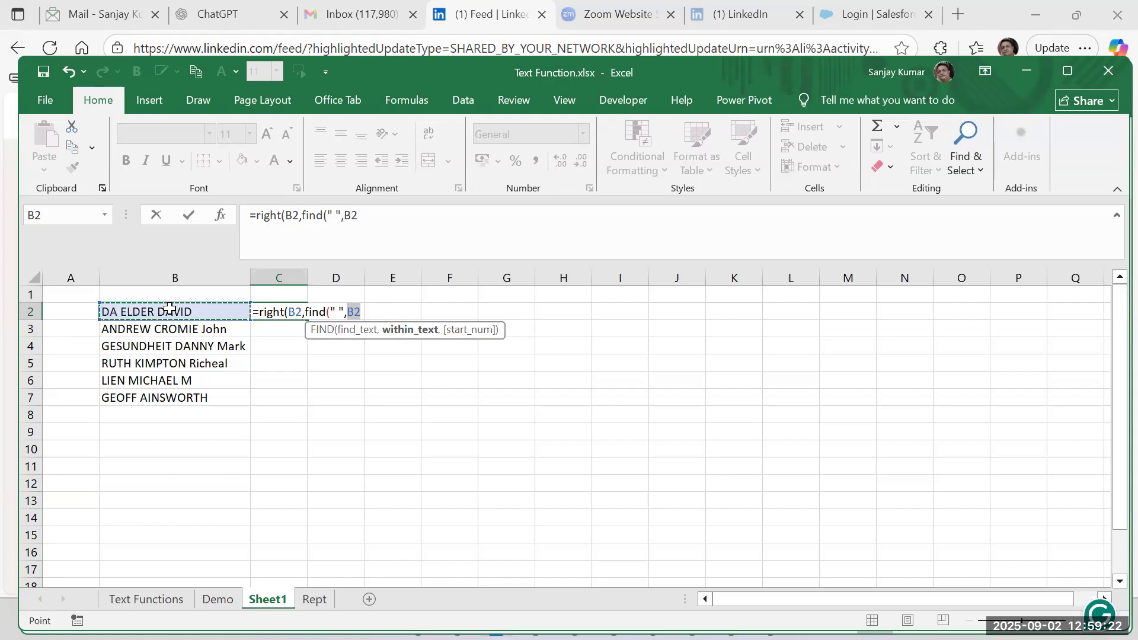
pyautogui.write(')+1)')
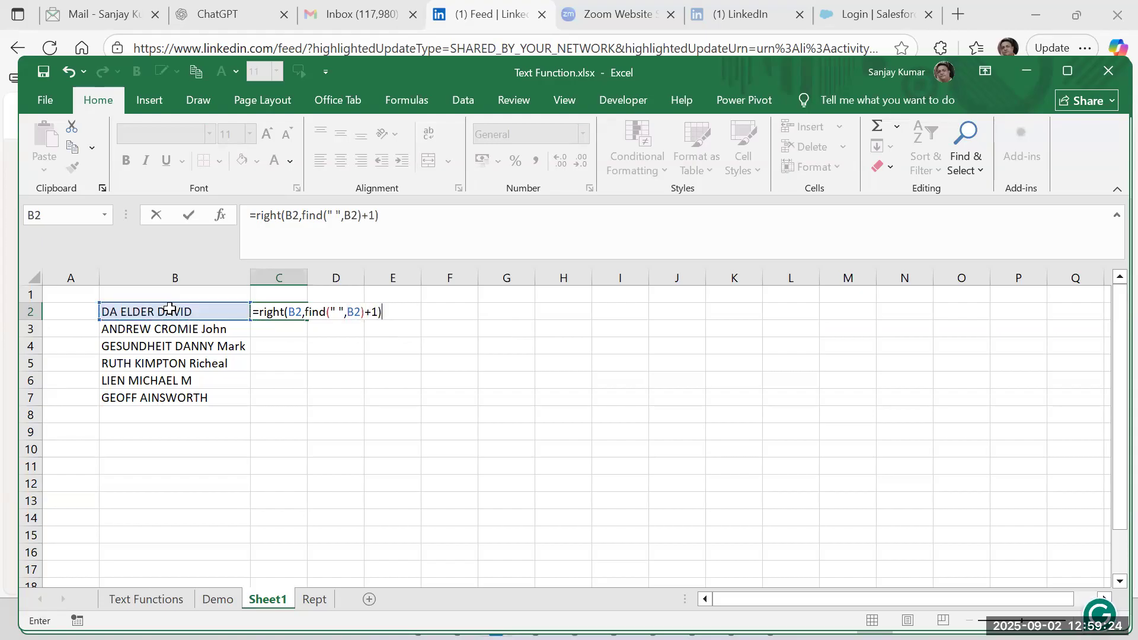
pyautogui.press('Return')
pyautogui.press('Up')
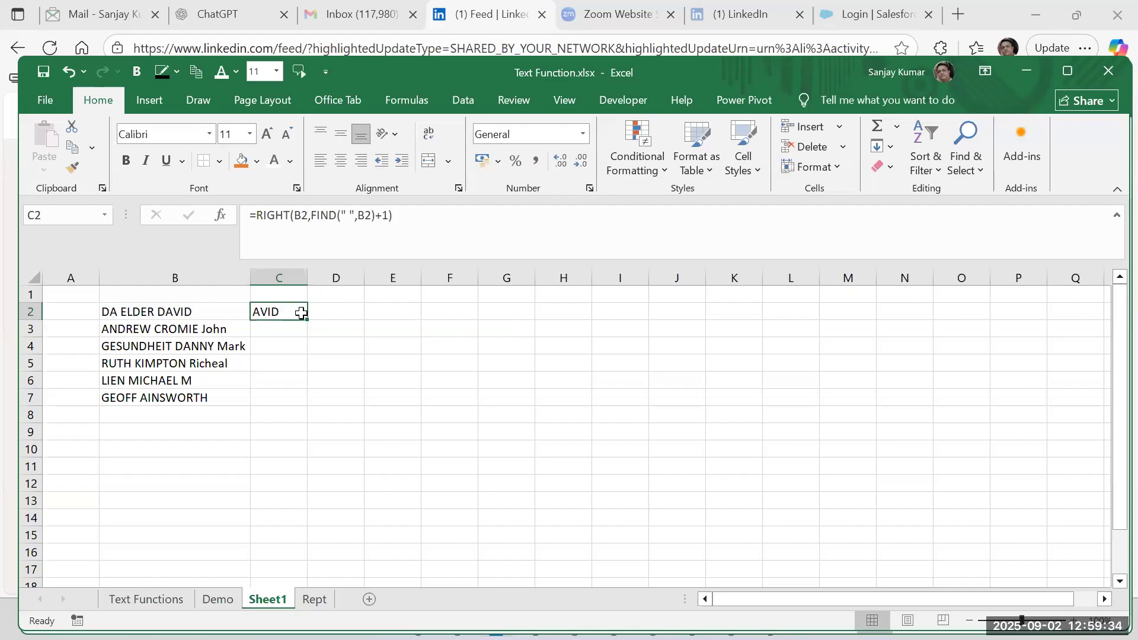
# Remove the +1 from the formula in C2 so it reads =RIGHT(B2,FIND(" ",B2)).
pyautogui.click(382, 216)
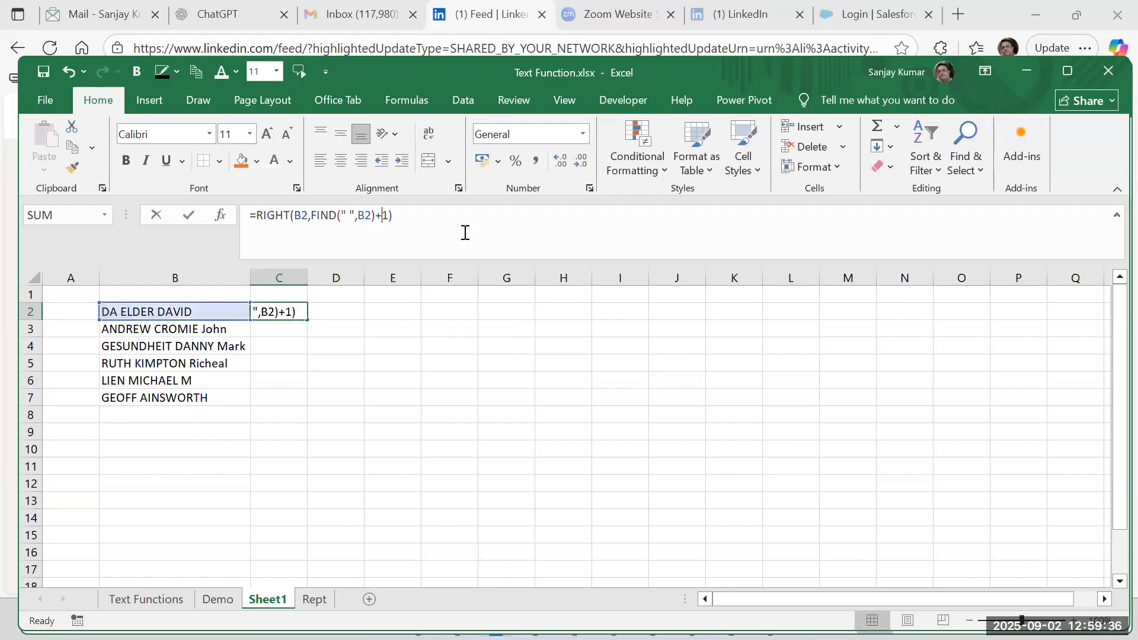
pyautogui.press('BackSpace')
pyautogui.press('Delete')
pyautogui.press('Return')
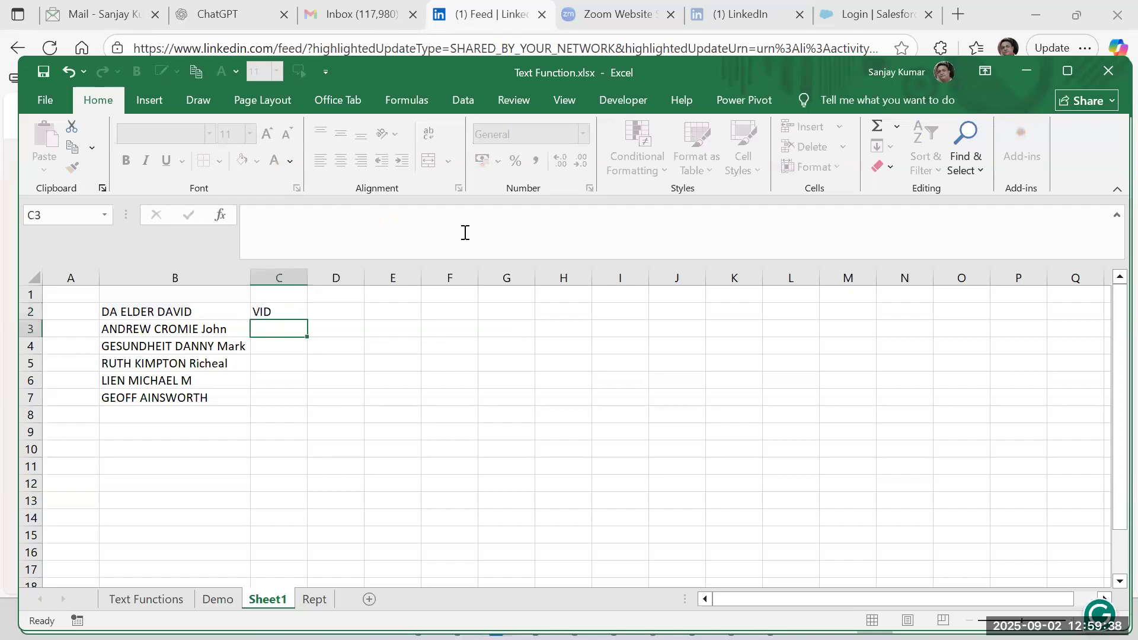
pyautogui.click(272, 312)
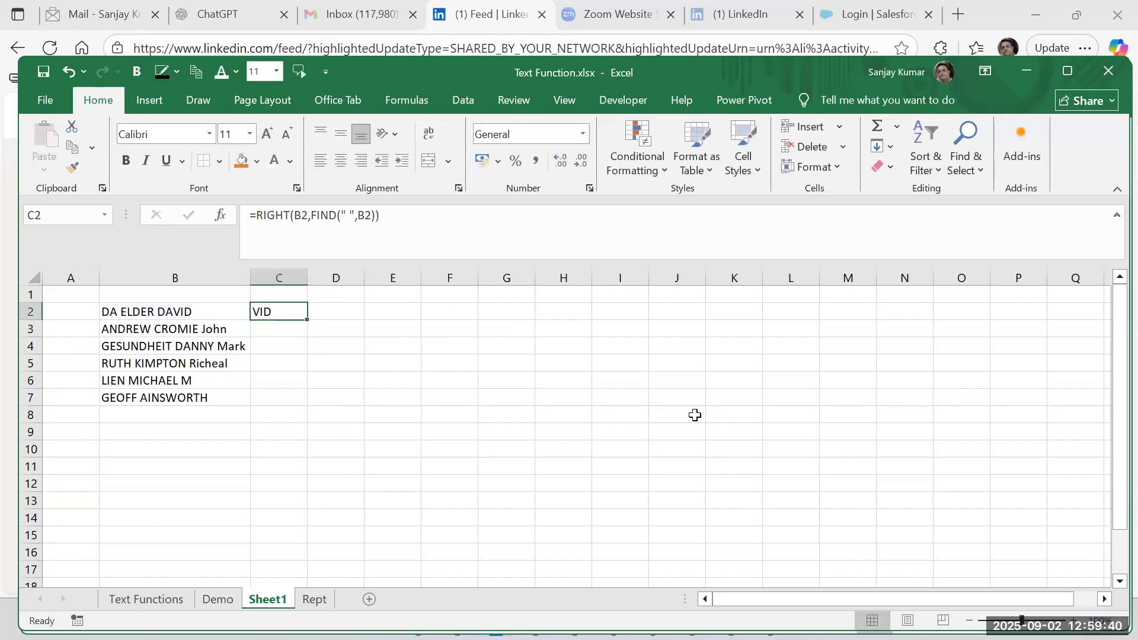
# Evaluate the FIND argument inside the C2 formula, revert the evaluation, and review the formula's arguments.
pyautogui.doubleClick(288, 313)
pyautogui.click(355, 330)
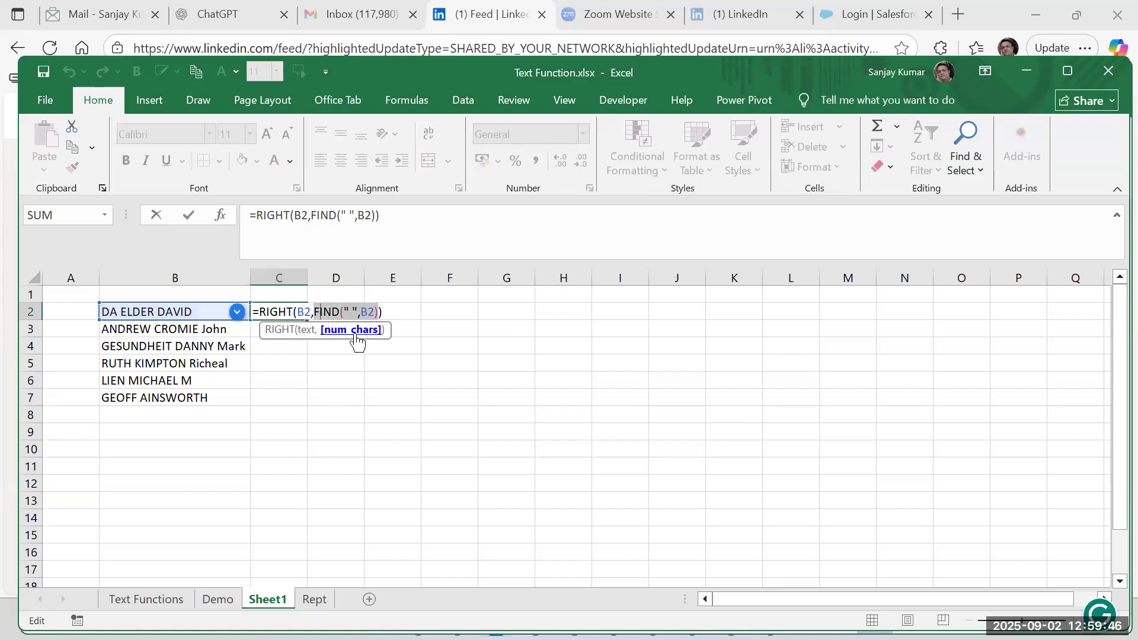
pyautogui.press('F9')
pyautogui.hotkey('ctrl', 'z')
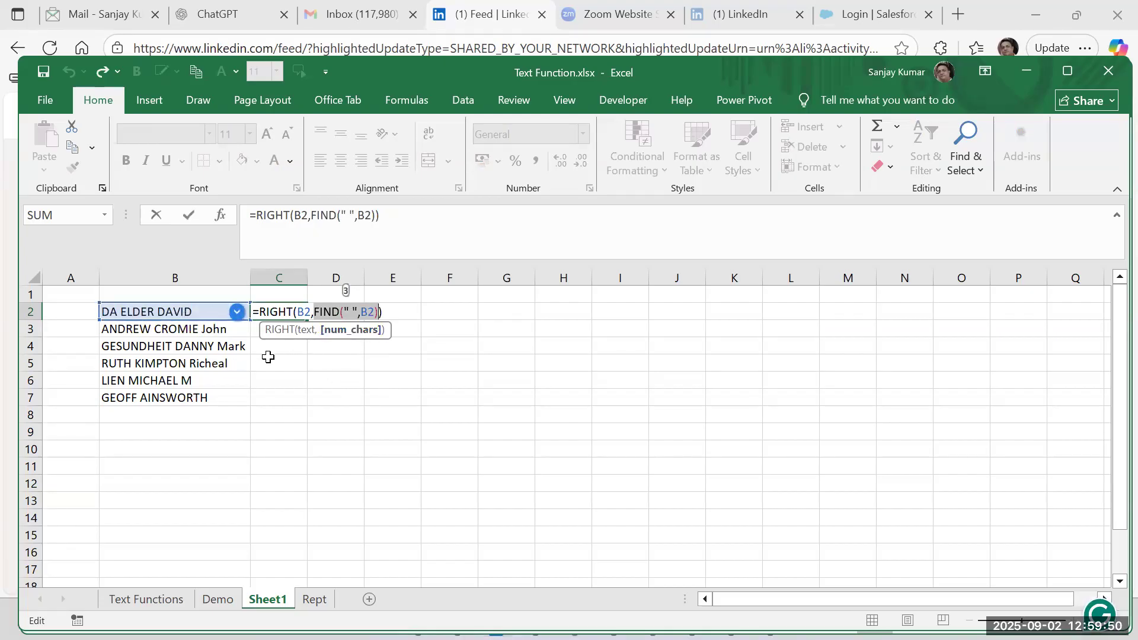
pyautogui.click(342, 404)
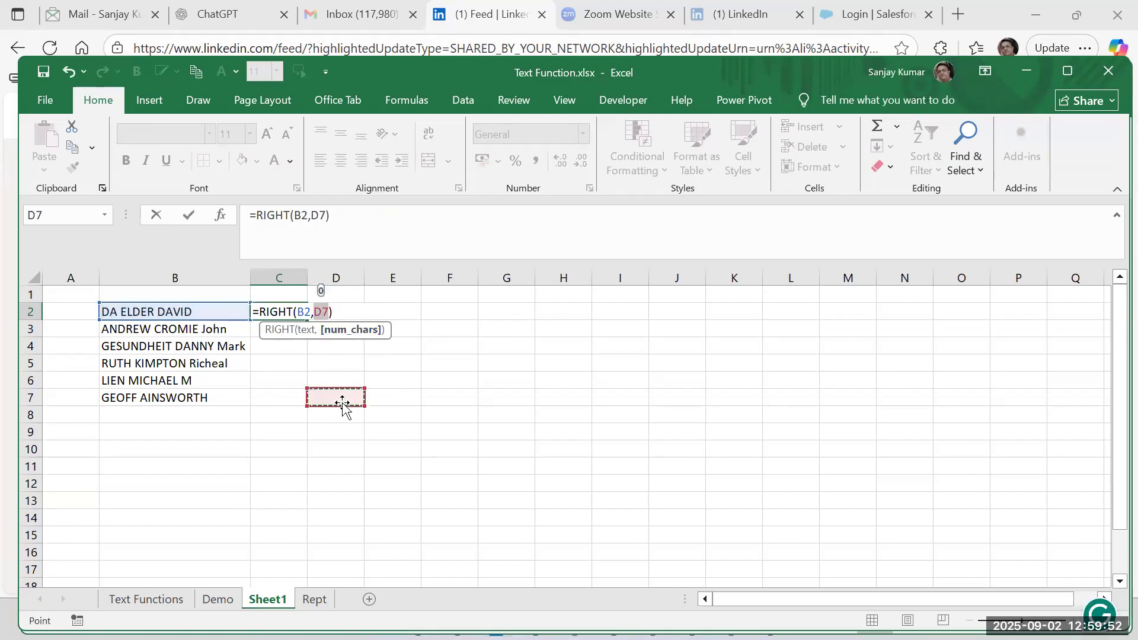
pyautogui.press('Escape')
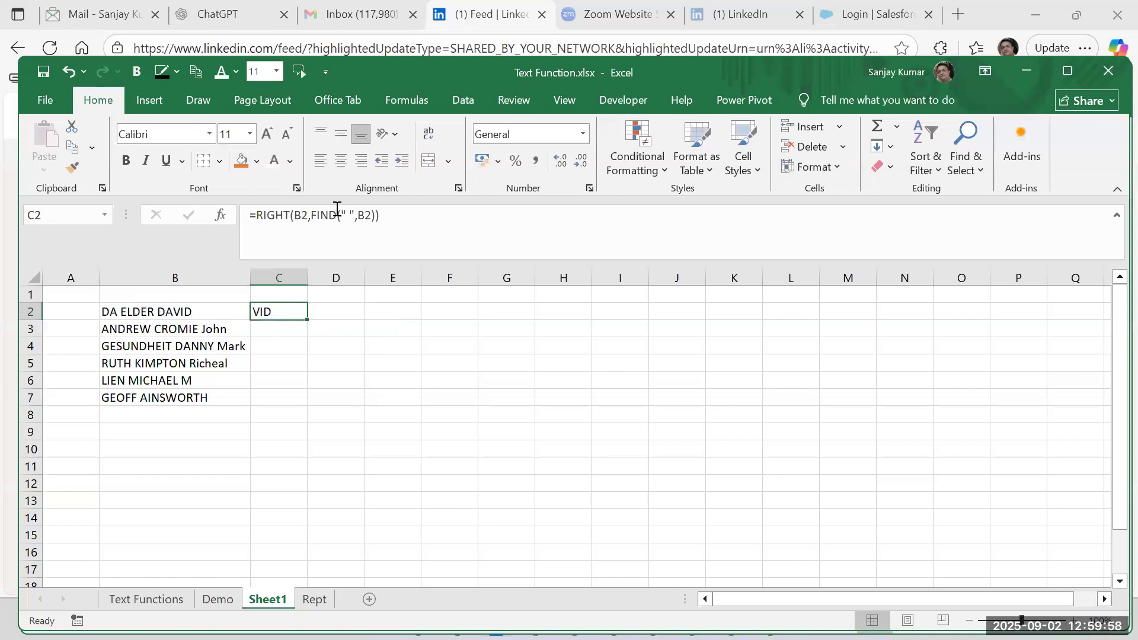
pyautogui.click(373, 214)
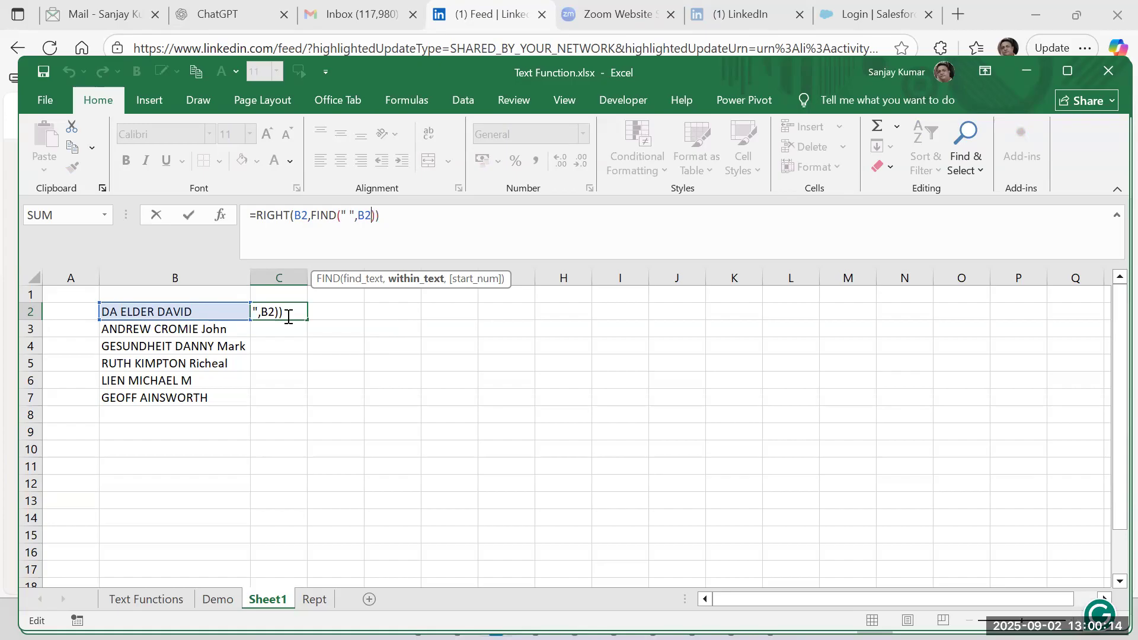
pyautogui.hotkey('ctrl', 'Return')
# Insert a space after the fourth letter of the name in B4.
pyautogui.click(236, 309)
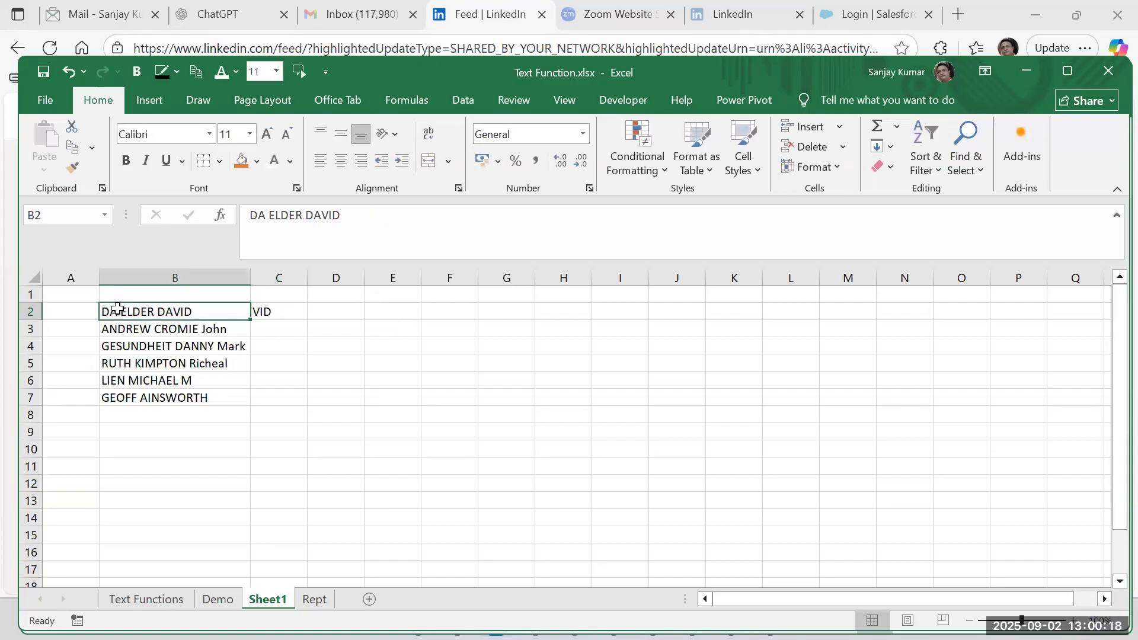
pyautogui.doubleClick(134, 344)
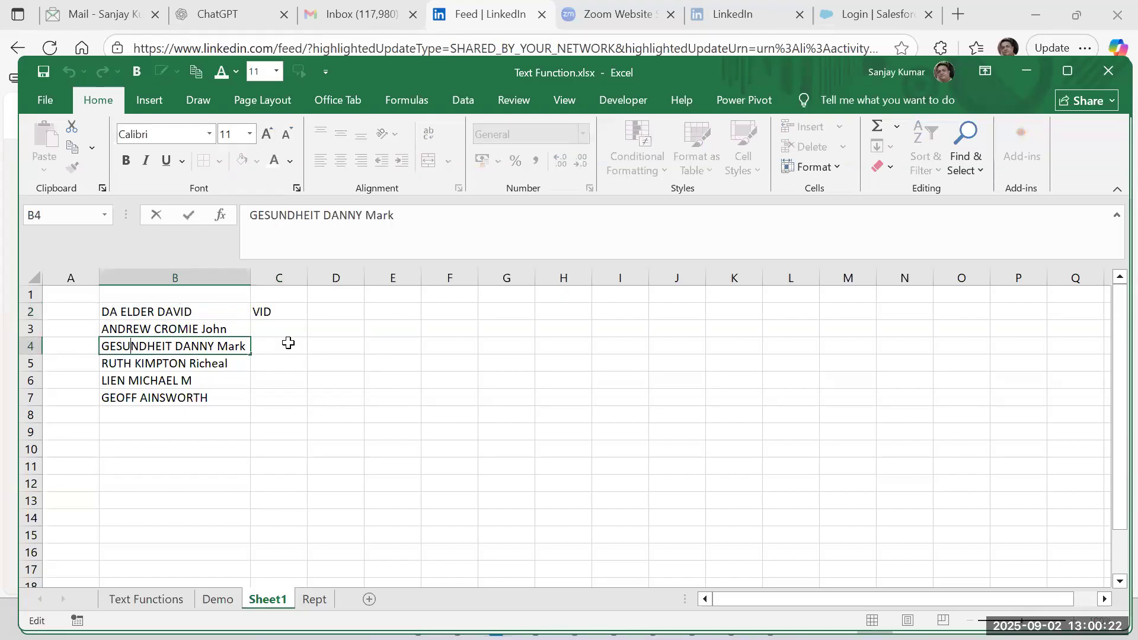
pyautogui.click(276, 413)
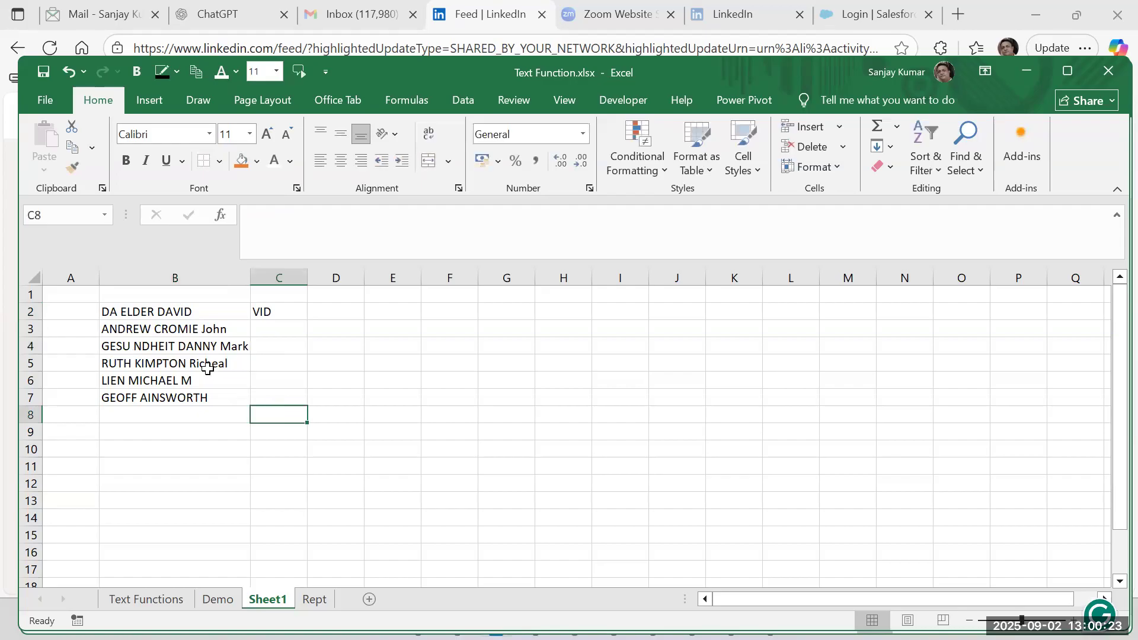
# Replace the formula in C2 with =SUBSTITUTE(B2," ",">",2) to swap the second space for a > sign.
pyautogui.click(141, 352)
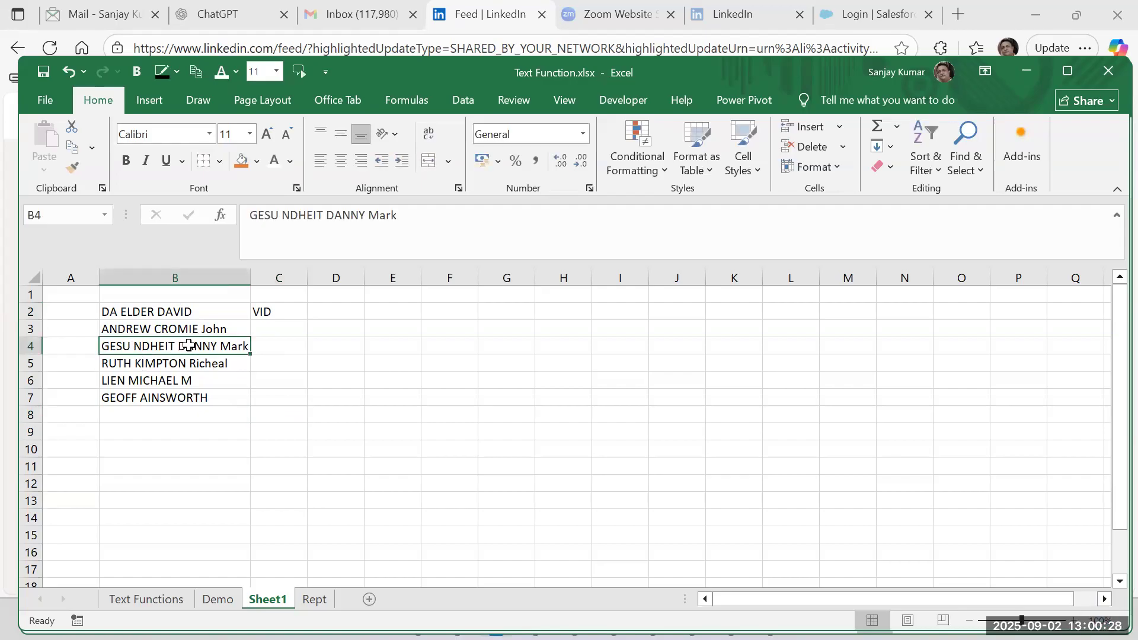
pyautogui.click(260, 313)
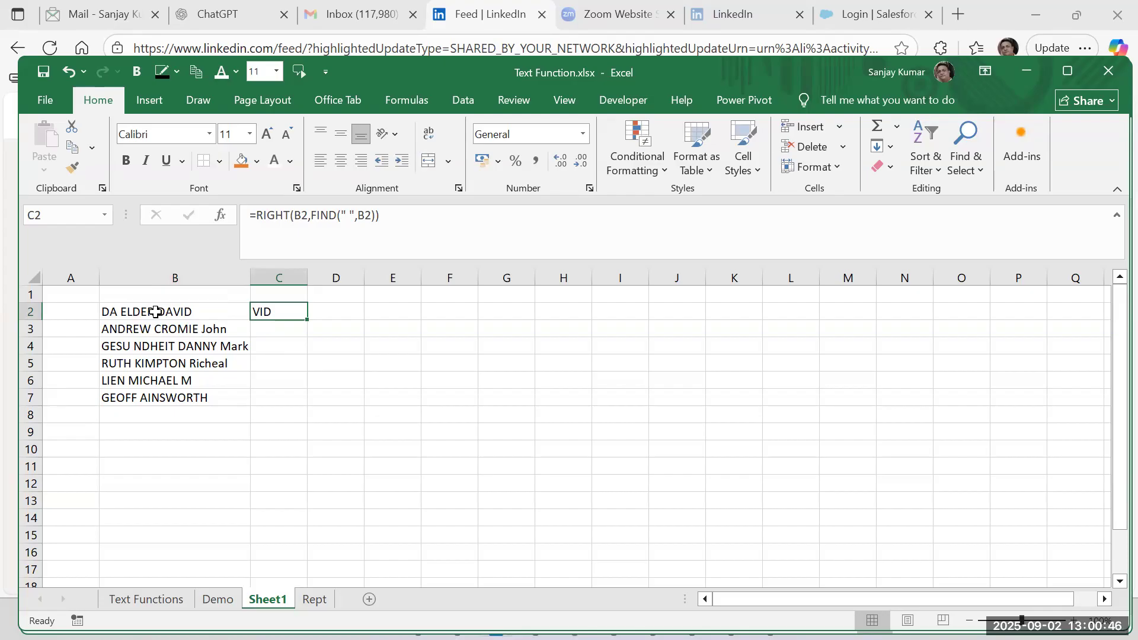
pyautogui.write('=sub')
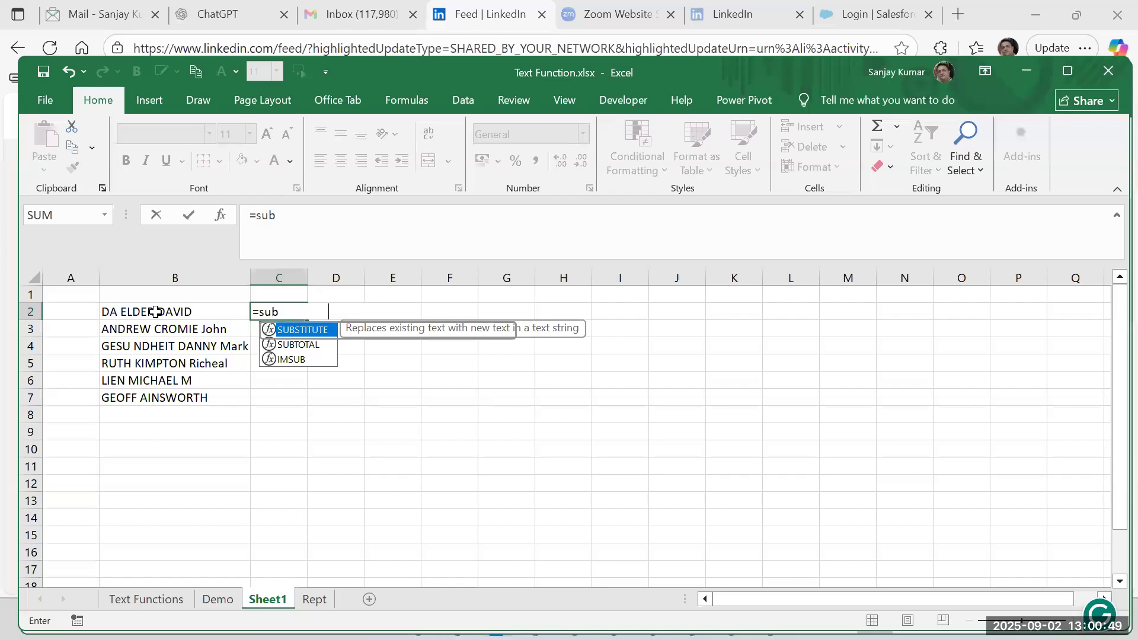
pyautogui.press('Tab')
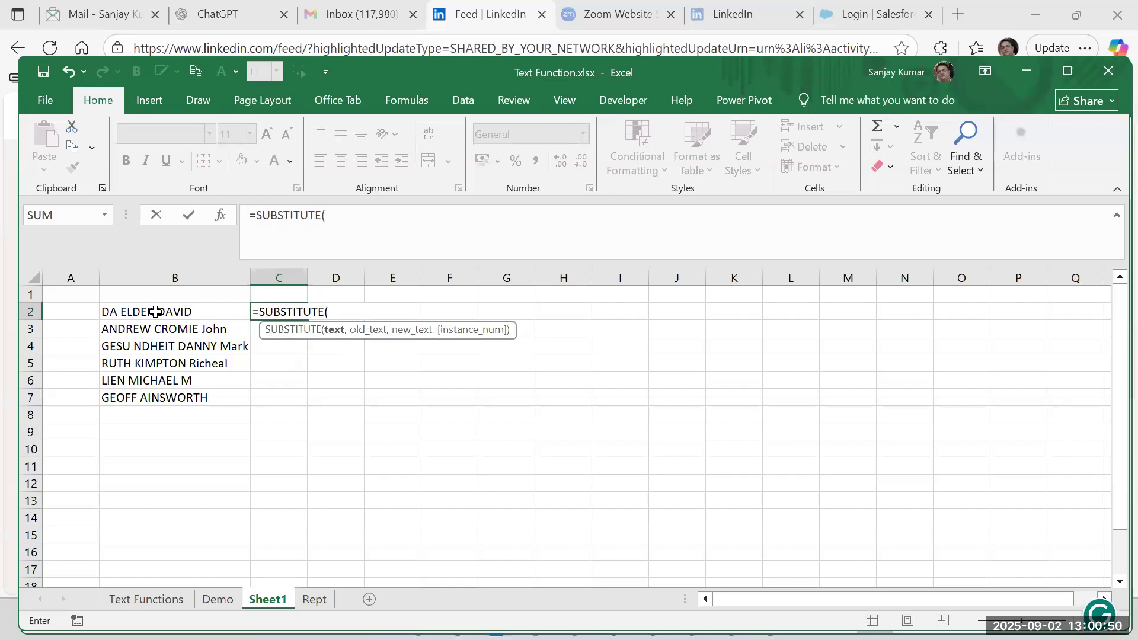
pyautogui.click(155, 311)
pyautogui.write(',')
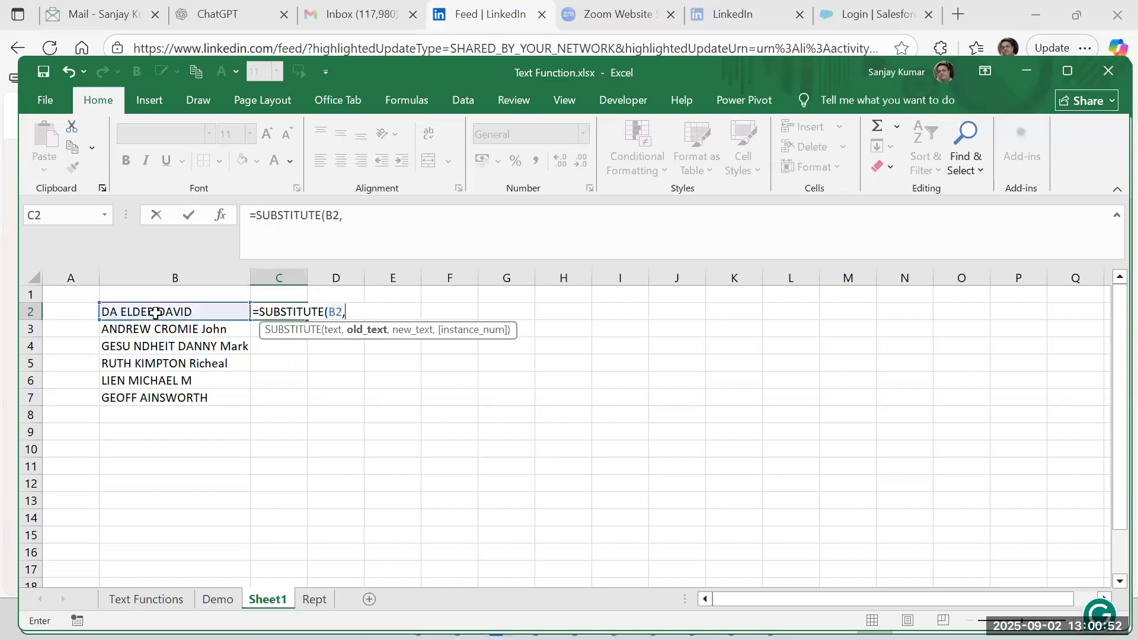
pyautogui.write('" ",">')
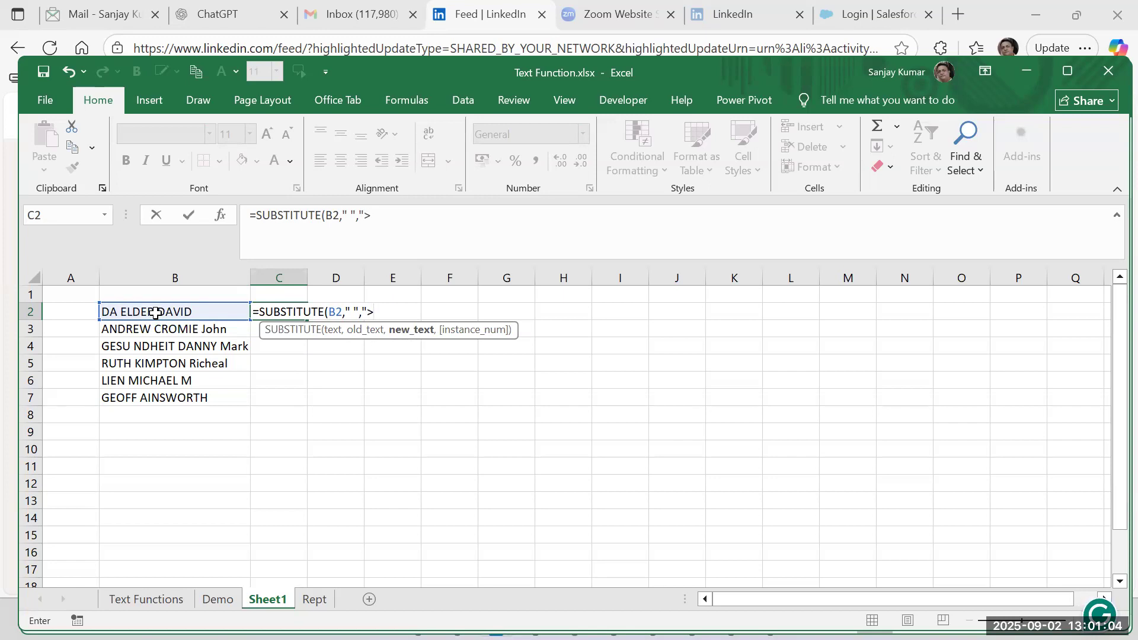
pyautogui.write('",2')
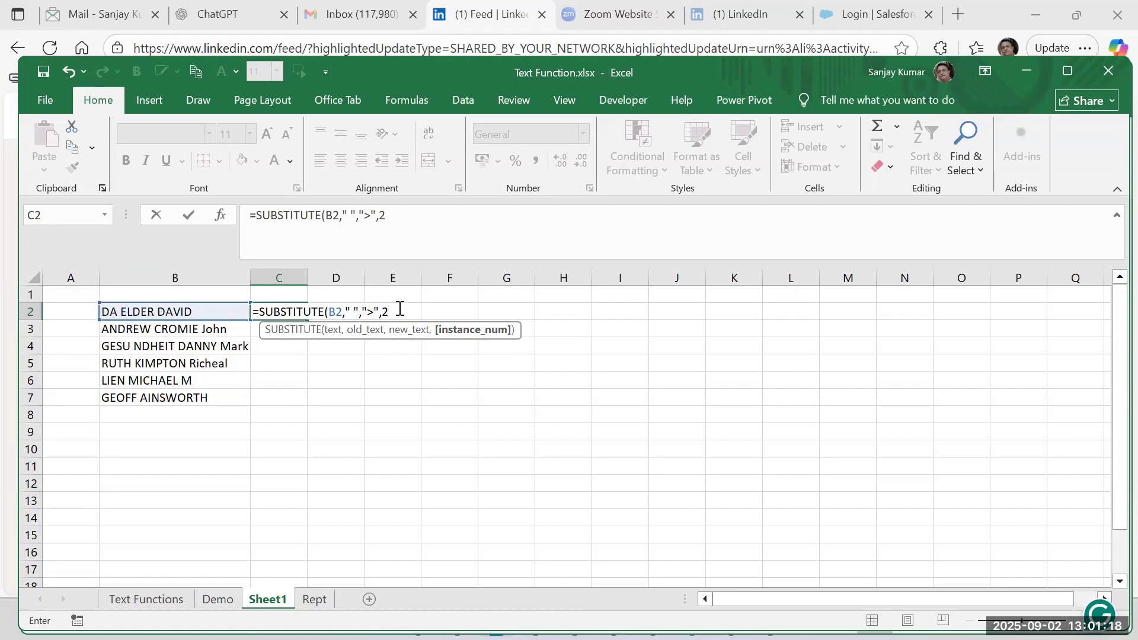
pyautogui.write(')')
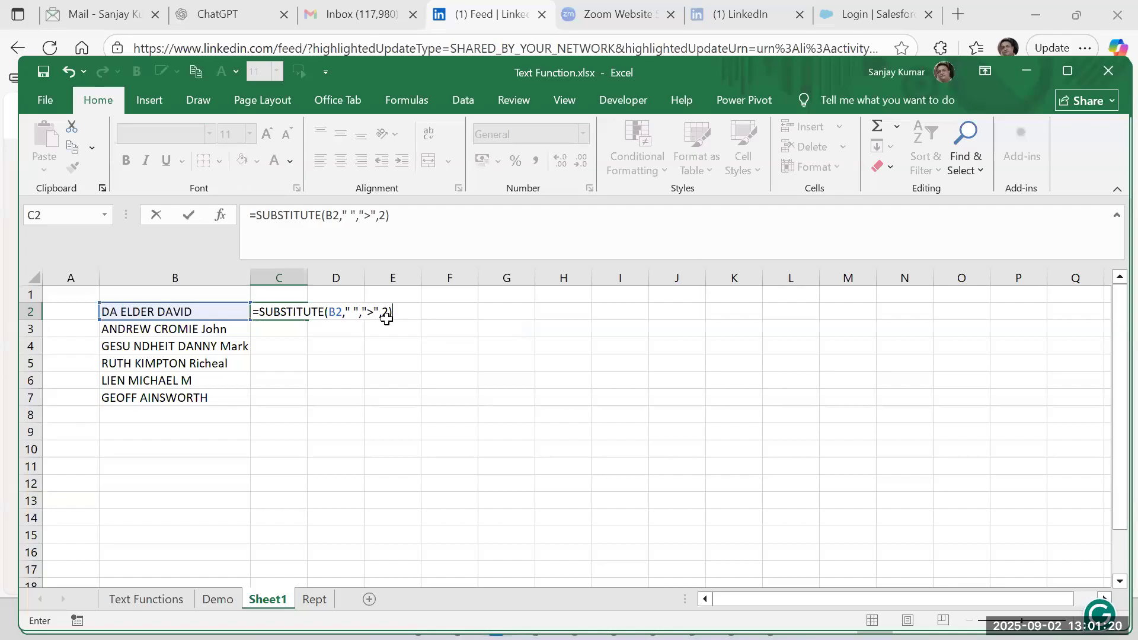
pyautogui.press('Return')
# Fill the SUBSTITUTE formula from C2 down to C7 and autofit the width of column C.
pyautogui.press('Up')
pyautogui.press('Down')
pyautogui.press('Down')
pyautogui.press('Down')
pyautogui.press('Down')
pyautogui.press('Down')
pyautogui.press('Up')
pyautogui.press('Up')
pyautogui.press('Up')
pyautogui.press('Up')
pyautogui.press('Up')
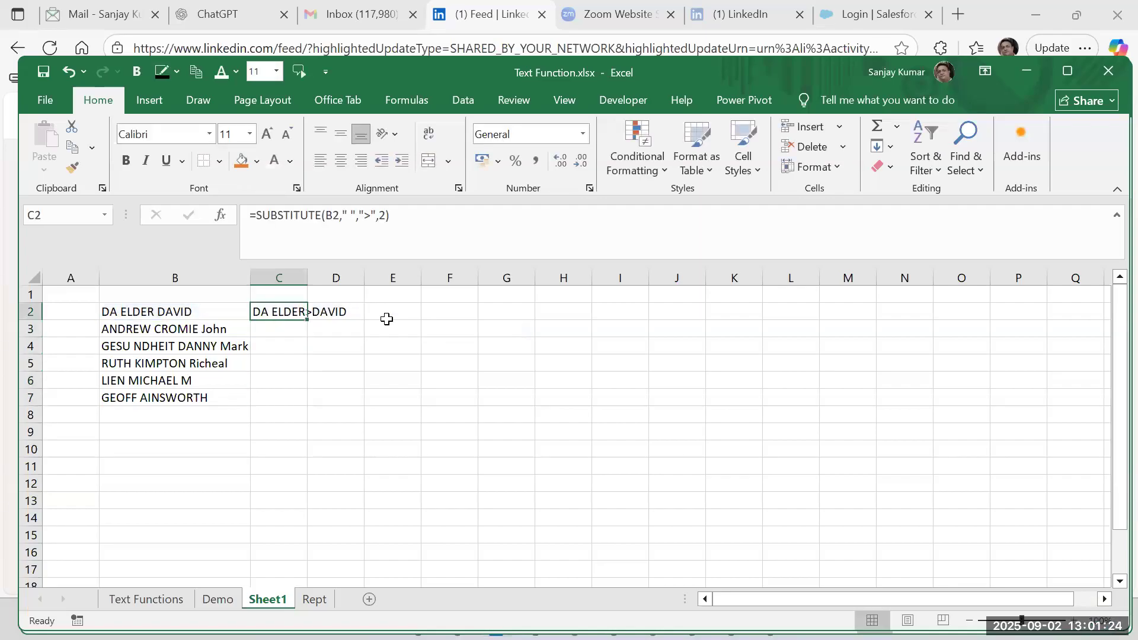
pyautogui.doubleClick(307, 321)
pyautogui.doubleClick(306, 281)
pyautogui.click(325, 314)
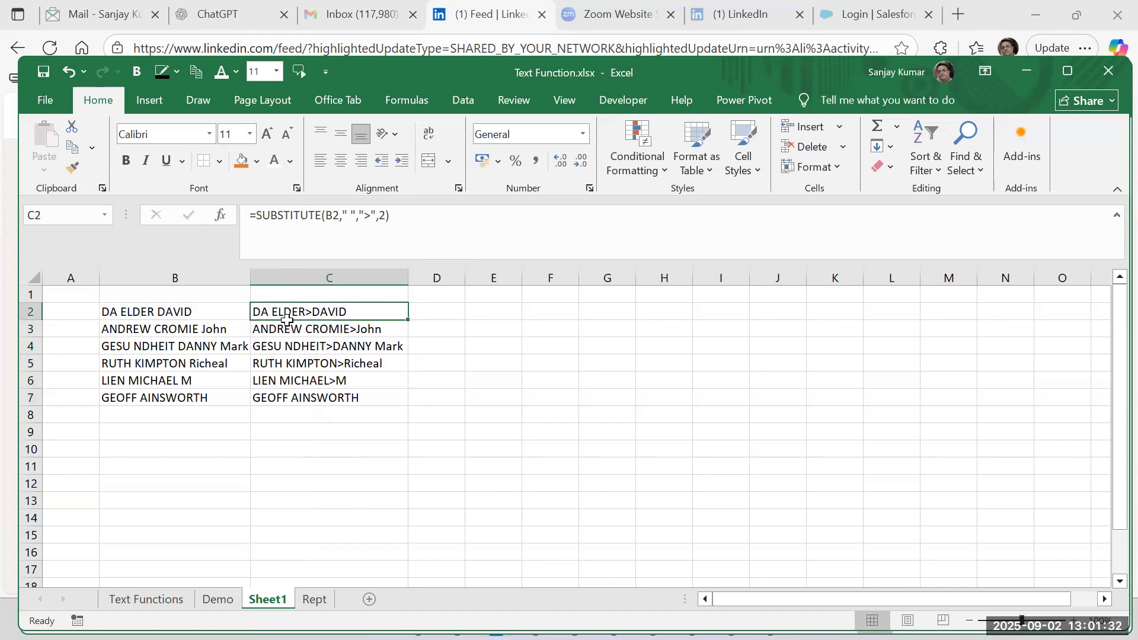
# Try to enter the formula =RIGHT(C2,FIND(">",C2),222) in D2.
pyautogui.click(421, 309)
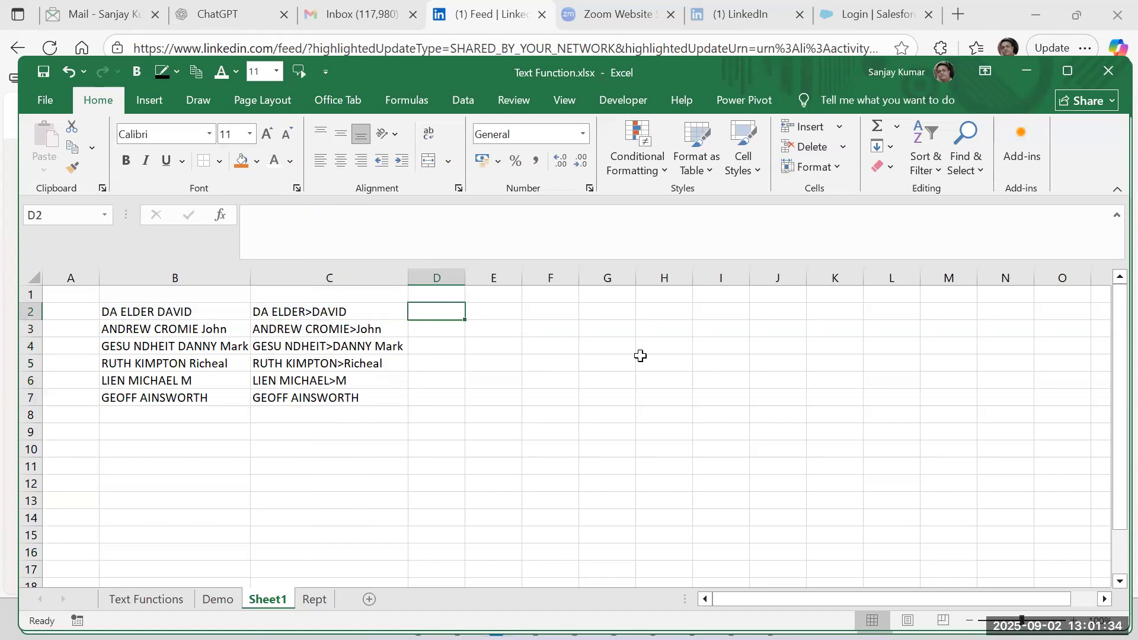
pyautogui.write('=right(')
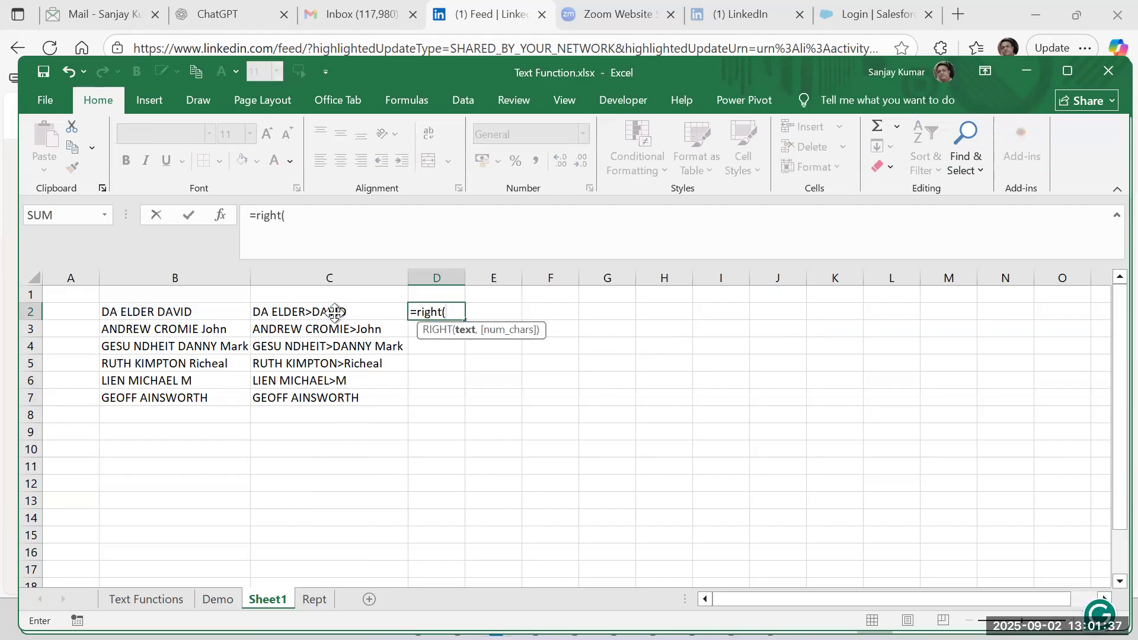
pyautogui.click(262, 311)
pyautogui.write(',')
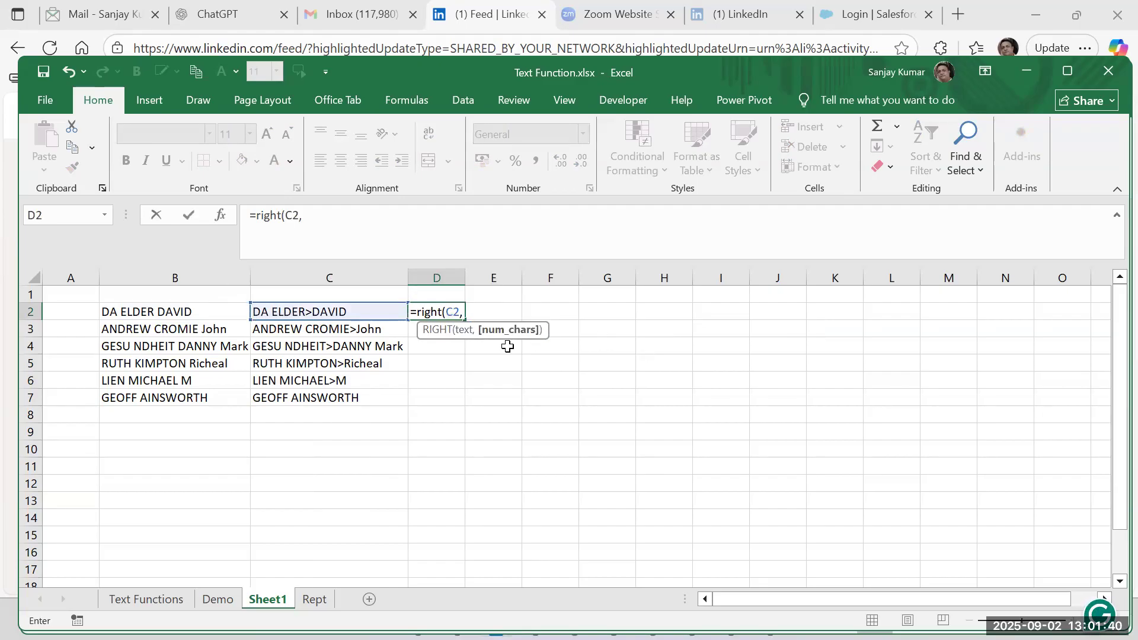
pyautogui.write('find')
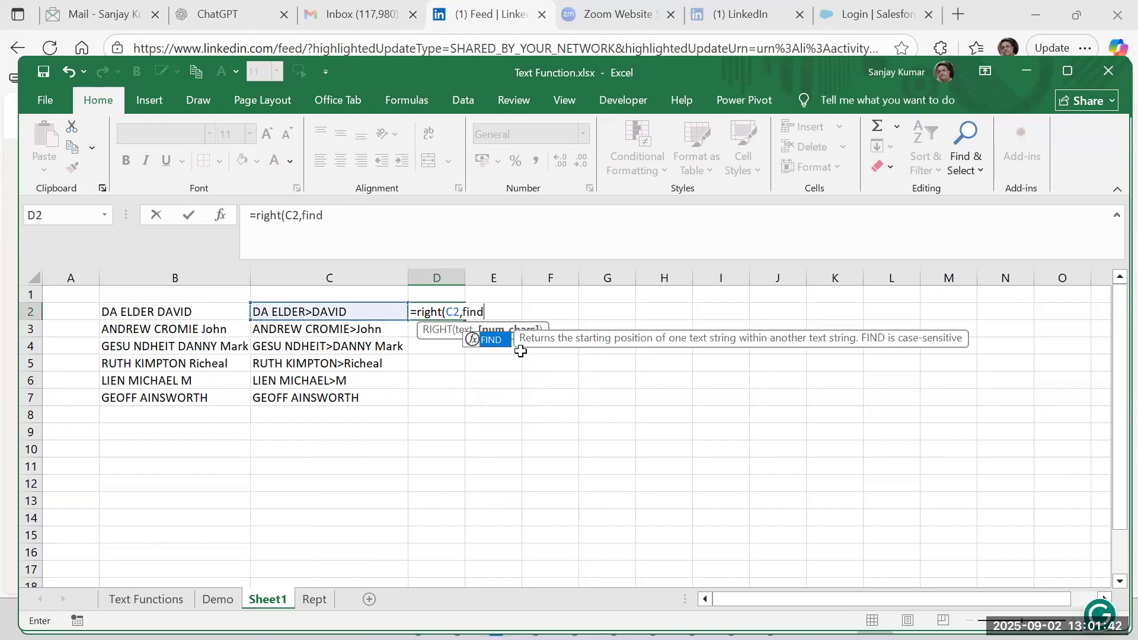
pyautogui.write('(">",')
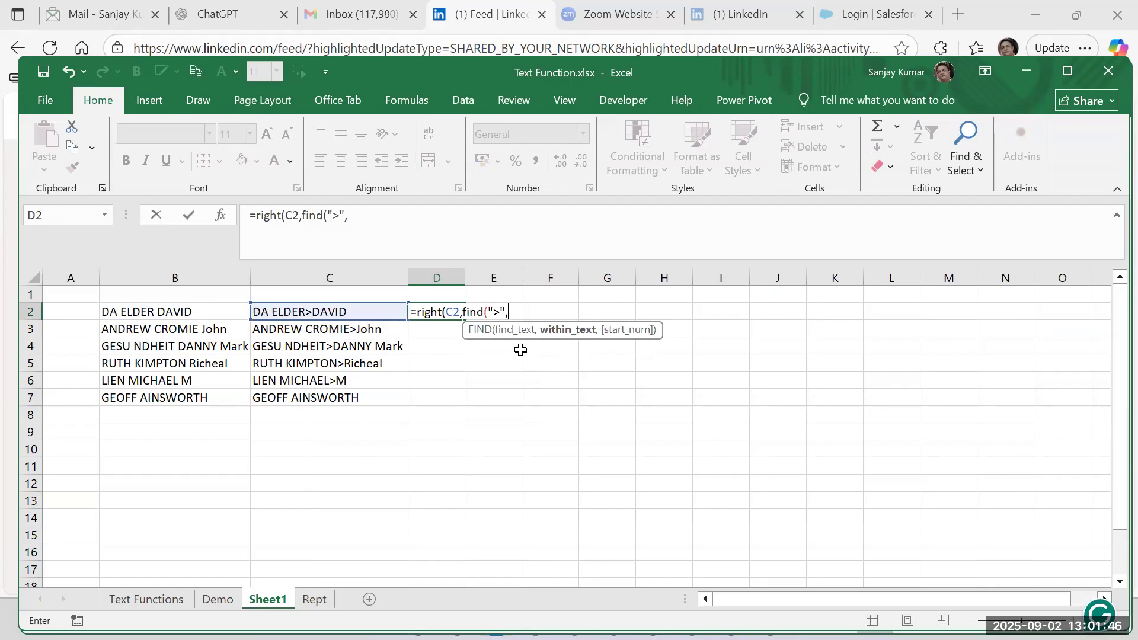
pyautogui.click(367, 307)
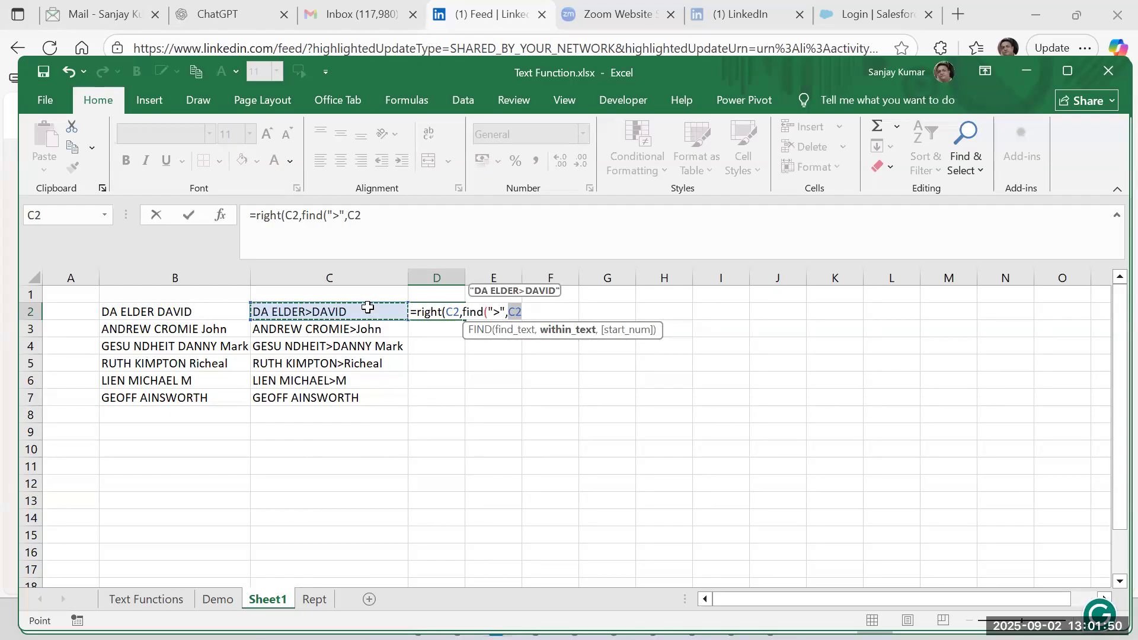
pyautogui.write(')')
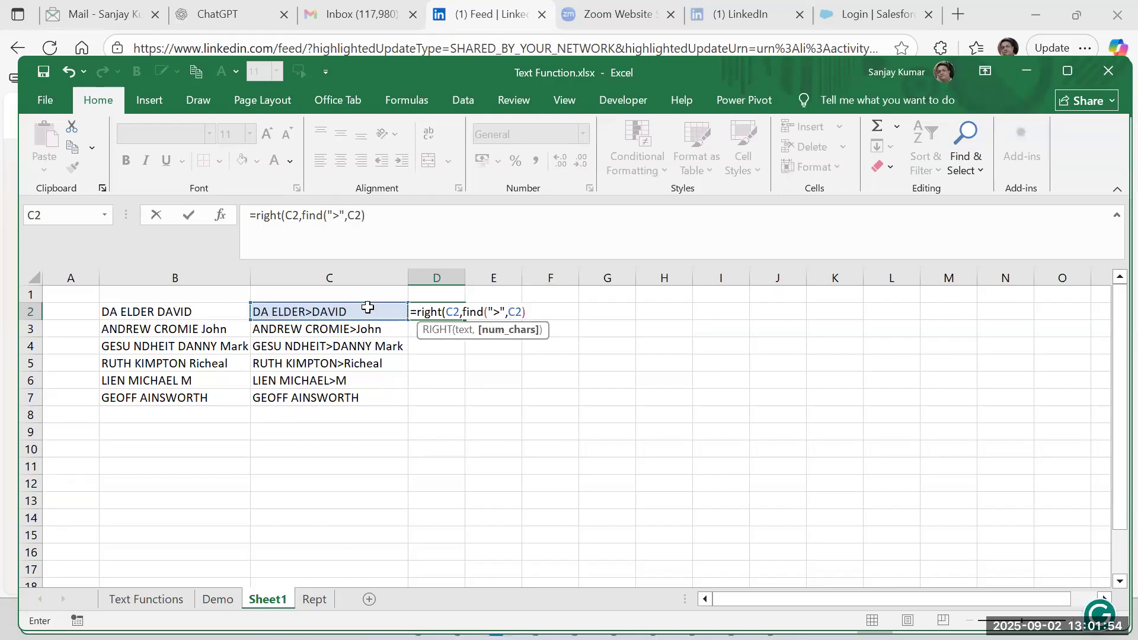
pyautogui.write(',')
pyautogui.write('2222')
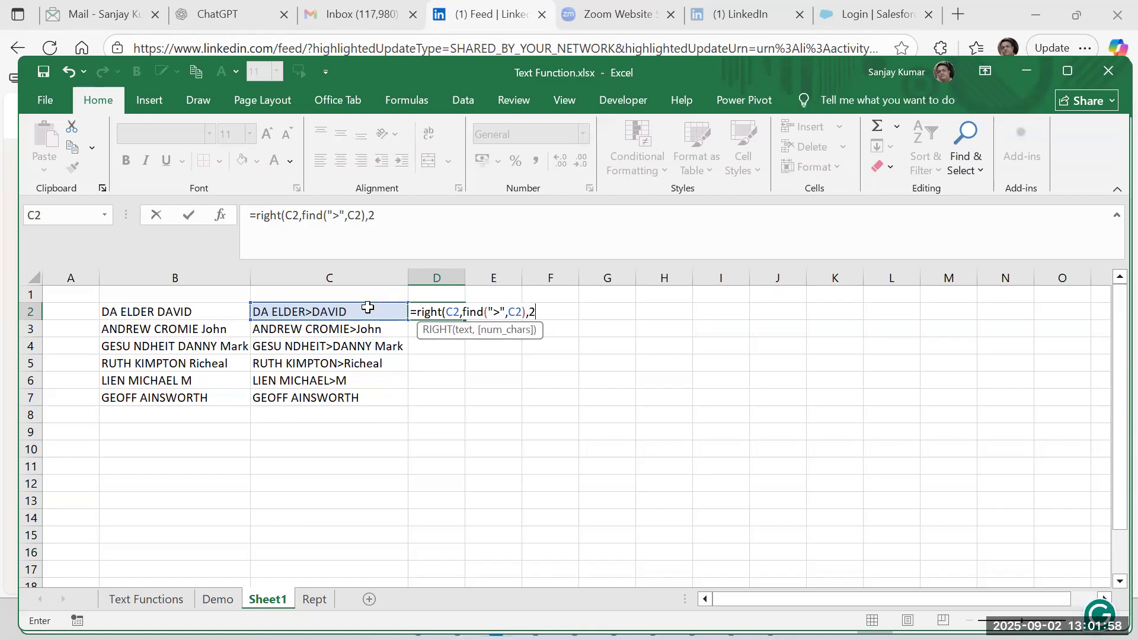
pyautogui.press('BackSpace')
pyautogui.write(')')
pyautogui.press('Return')
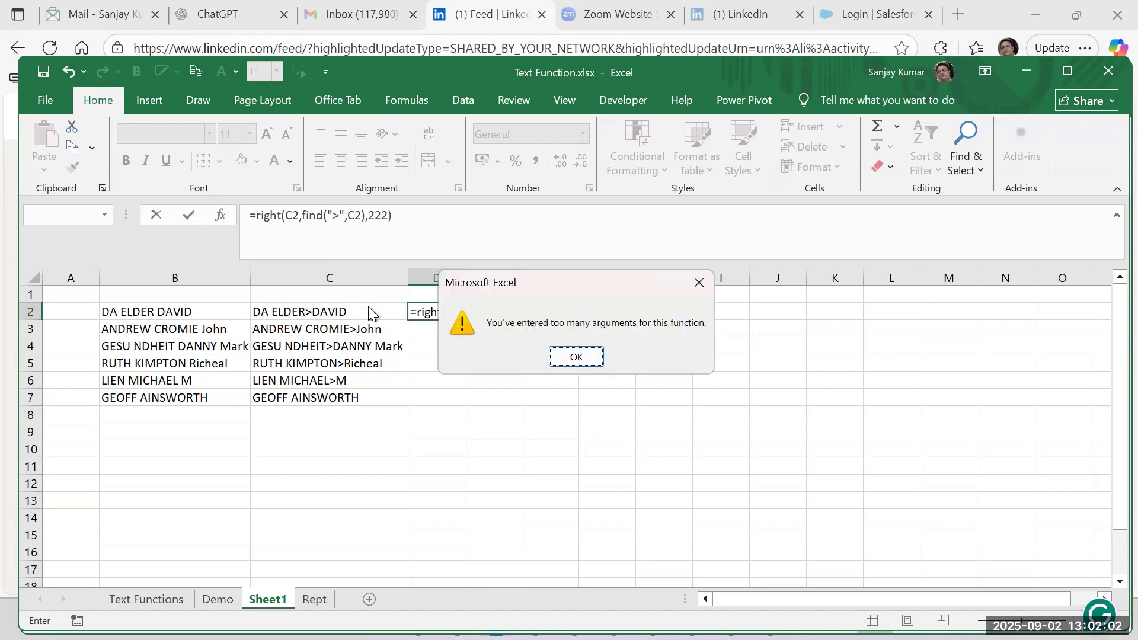
# Remove the extra 222 argument so D2 reads =RIGHT(C2,FIND(">",C2)), and review the formula.
pyautogui.press('Return')
pyautogui.press('Left')
pyautogui.press('Left')
pyautogui.press('Left')
pyautogui.press('Left')
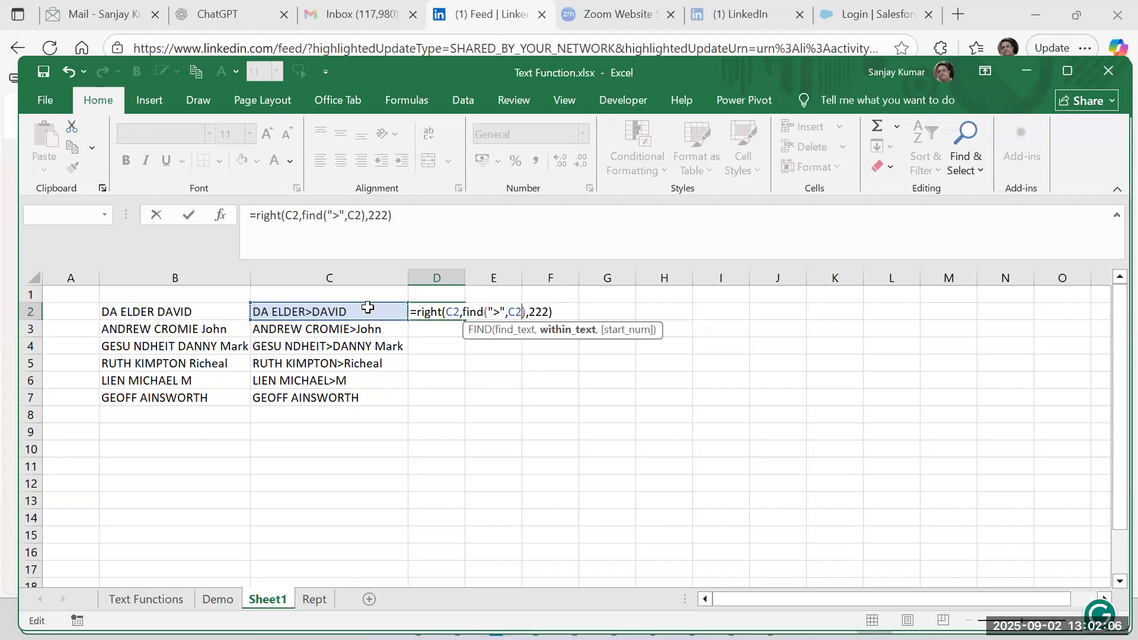
pyautogui.press('Right')
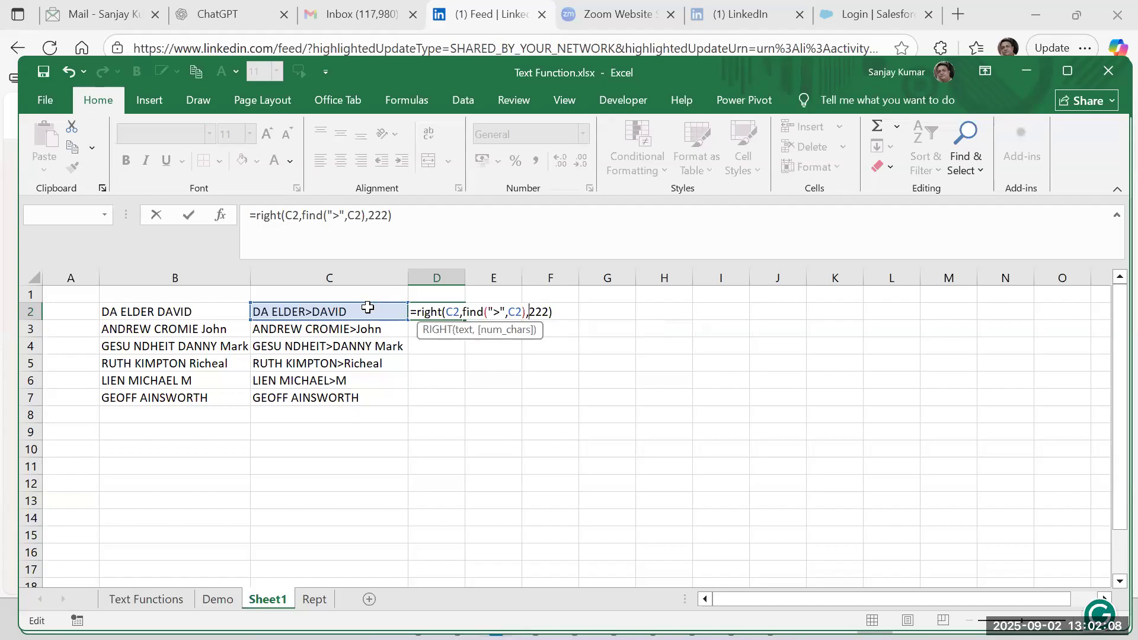
pyautogui.hotkey('shift', 'Right')
pyautogui.hotkey('shift', 'Right')
pyautogui.hotkey('shift', 'Right')
pyautogui.hotkey('shift', 'Right')
pyautogui.press('BackSpace')
pyautogui.press('Return')
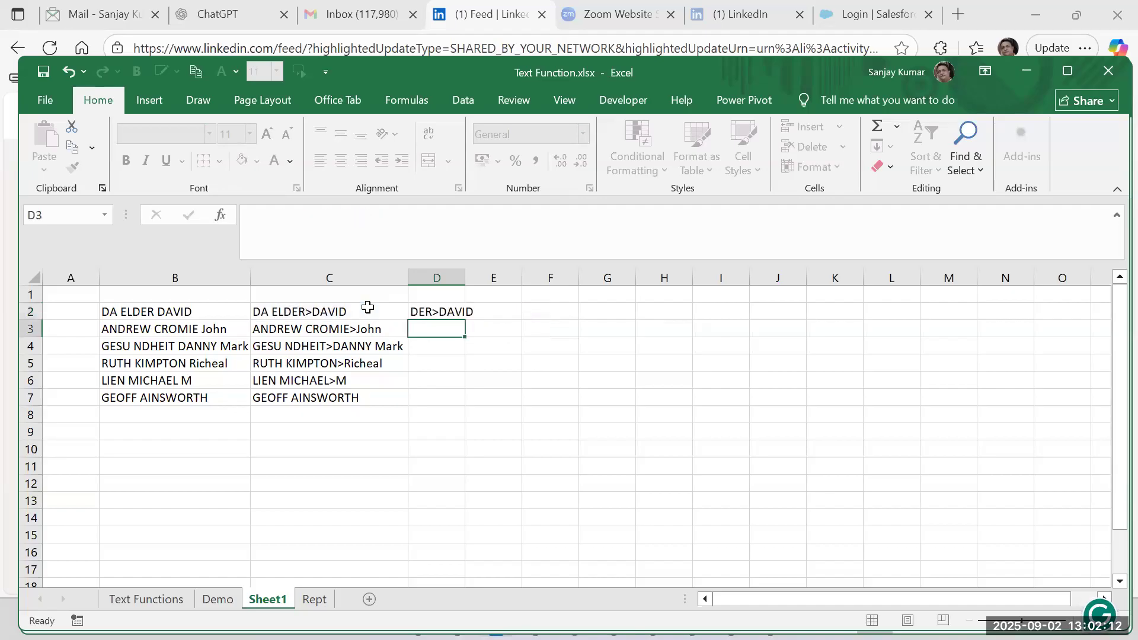
pyautogui.press('Up')
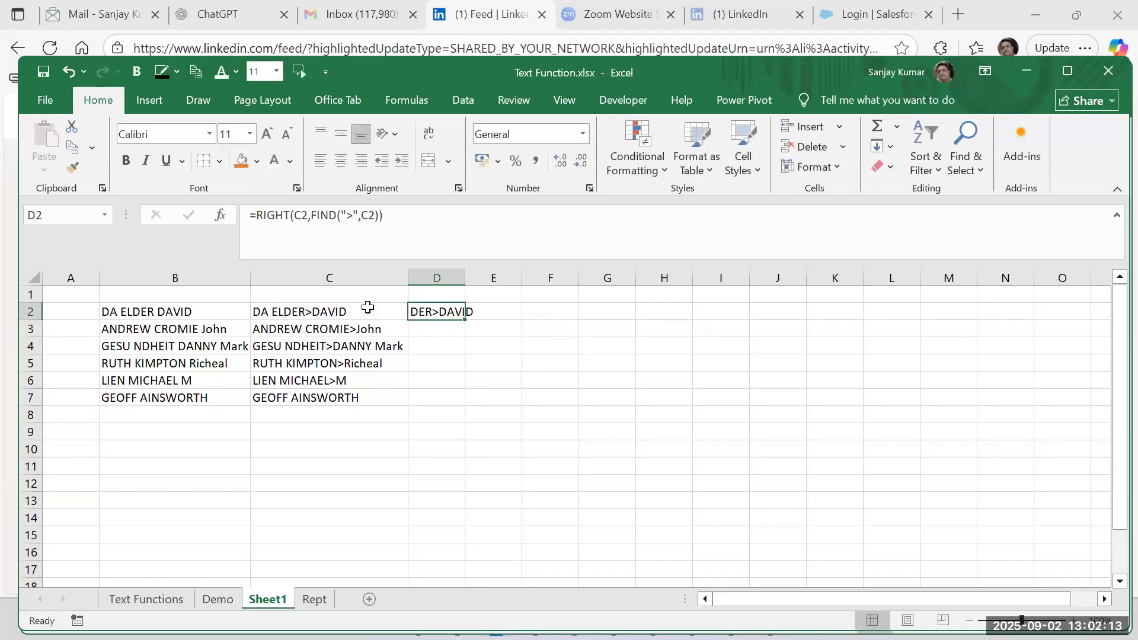
pyautogui.doubleClick(437, 312)
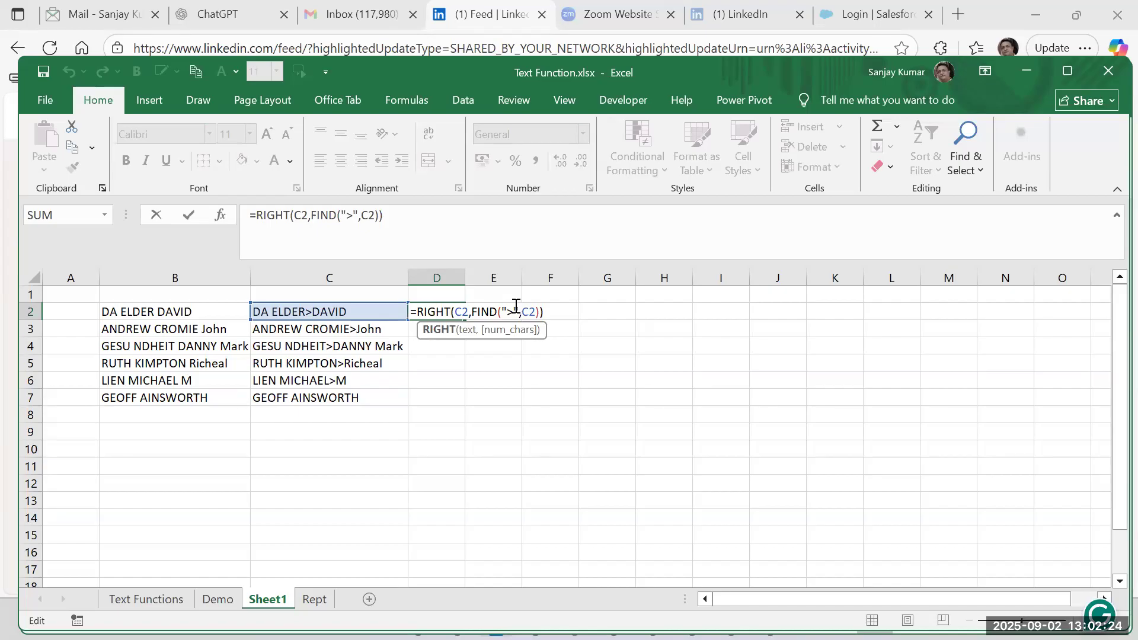
pyautogui.hotkey('ctrl', 'Return')
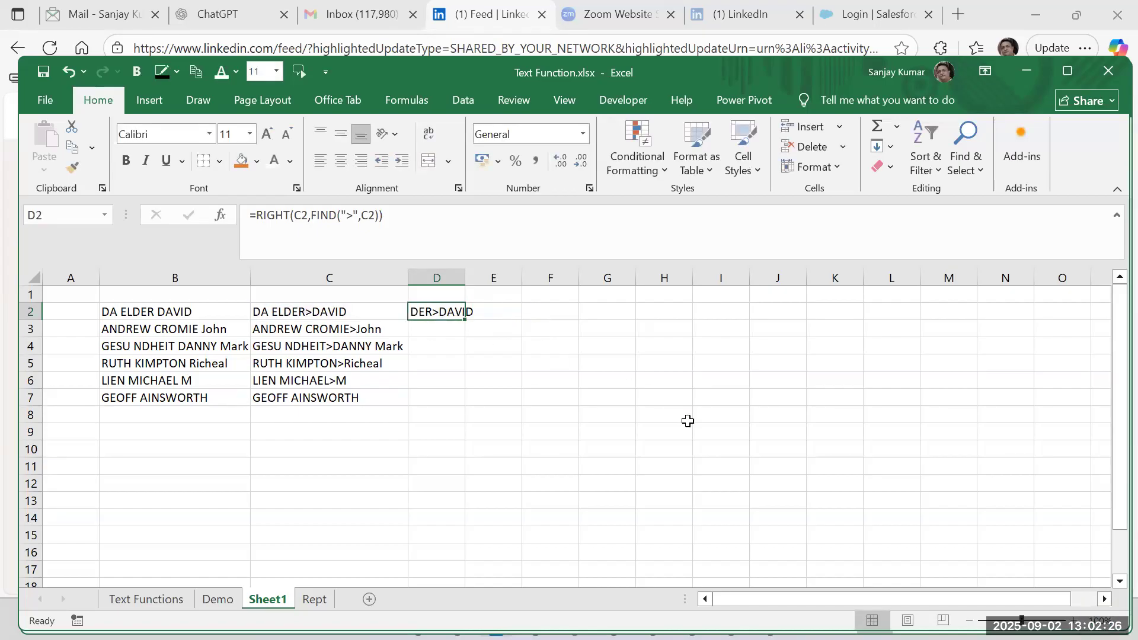
# Replace the formula in D2 with =rigth(C2,LEN(C2)-FIND(">",C2)), subtracting the marker position from the text length.
pyautogui.write('=r')
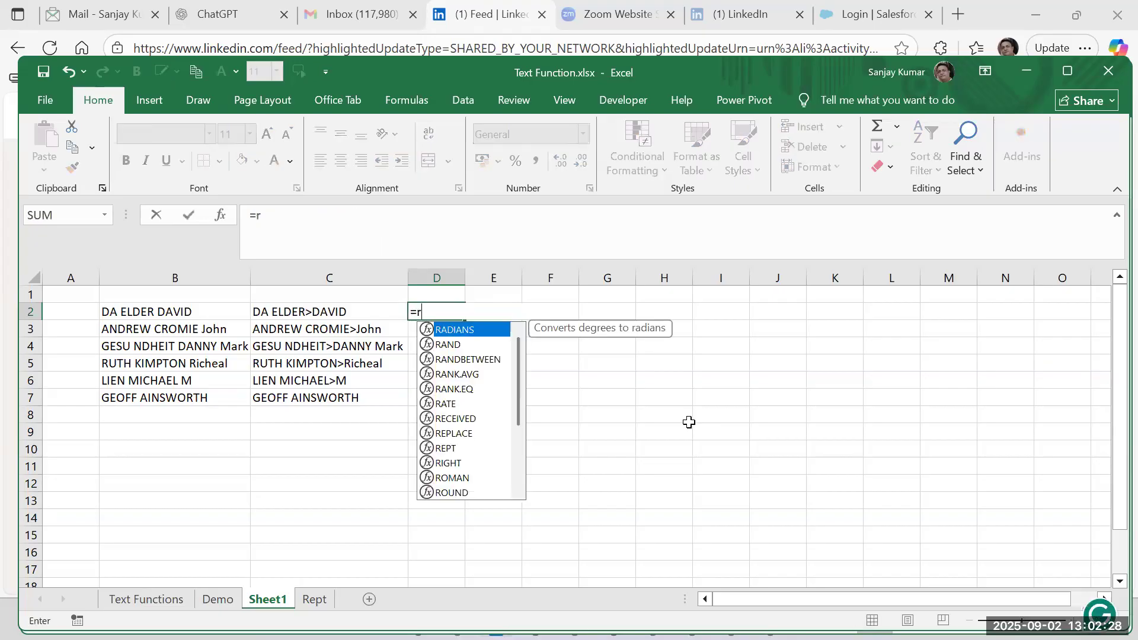
pyautogui.write('igth(')
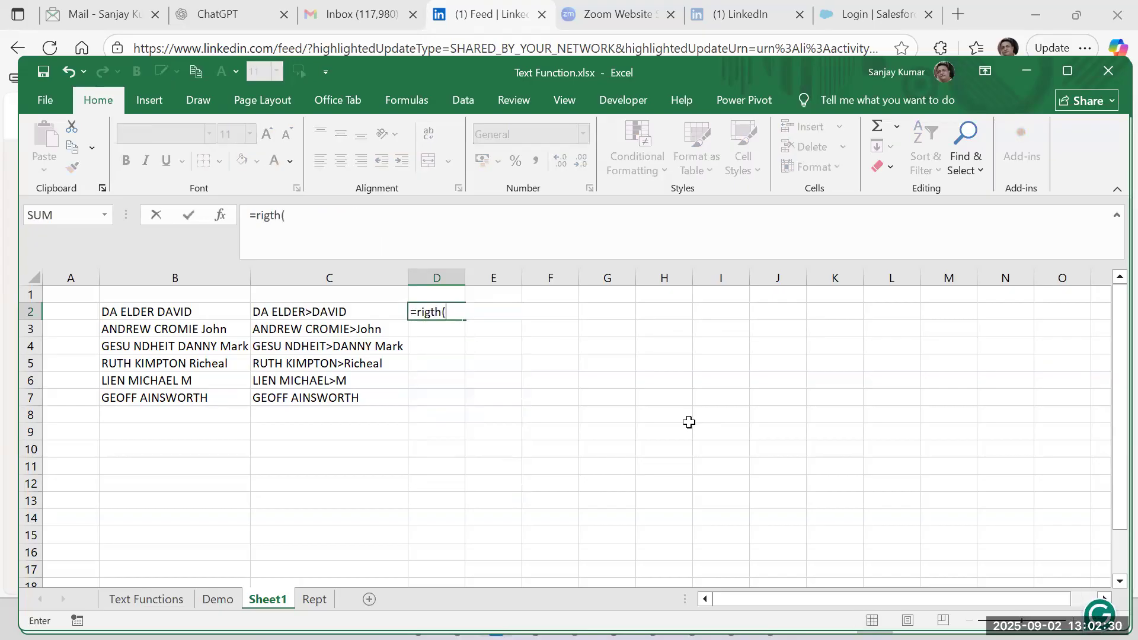
pyautogui.press('Left')
pyautogui.write(',')
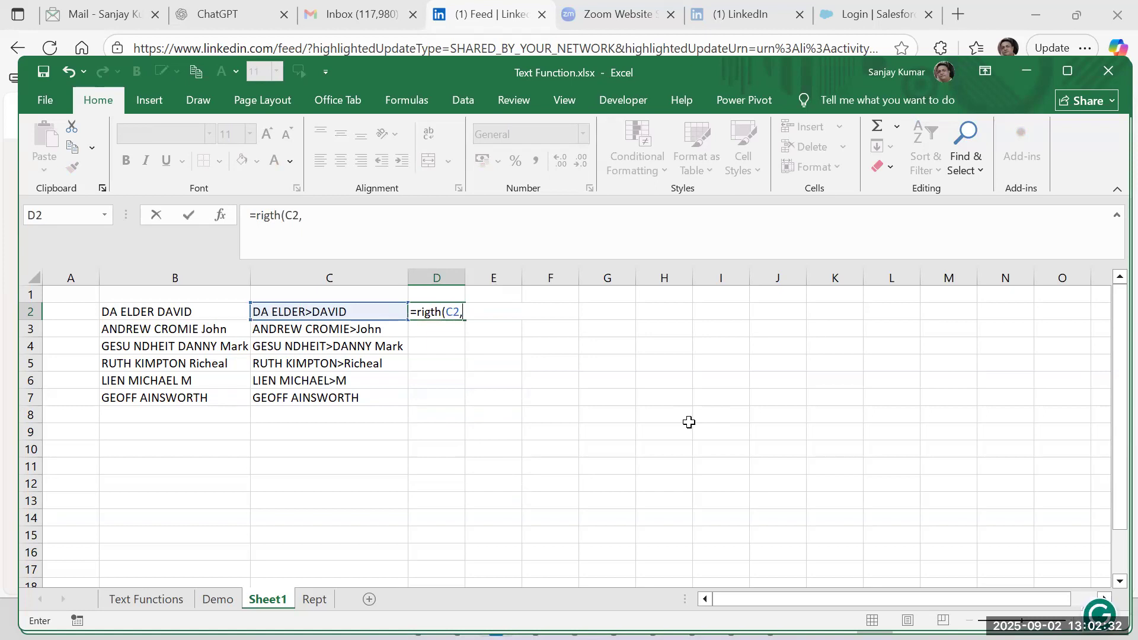
pyautogui.write('len')
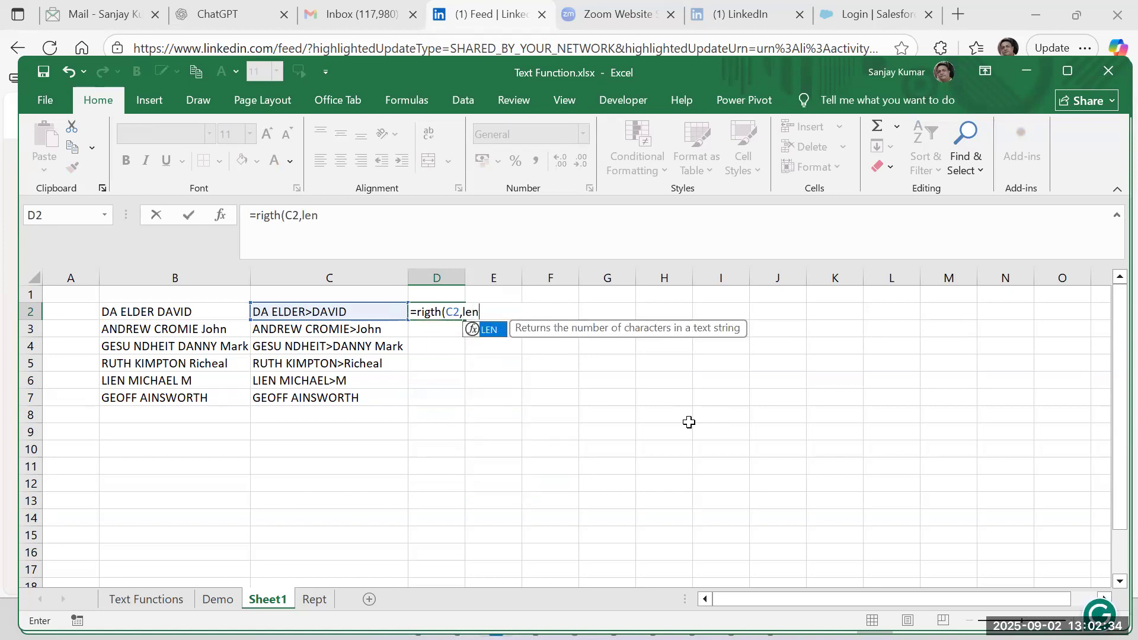
pyautogui.write('(')
pyautogui.click(373, 309)
pyautogui.write(')-find')
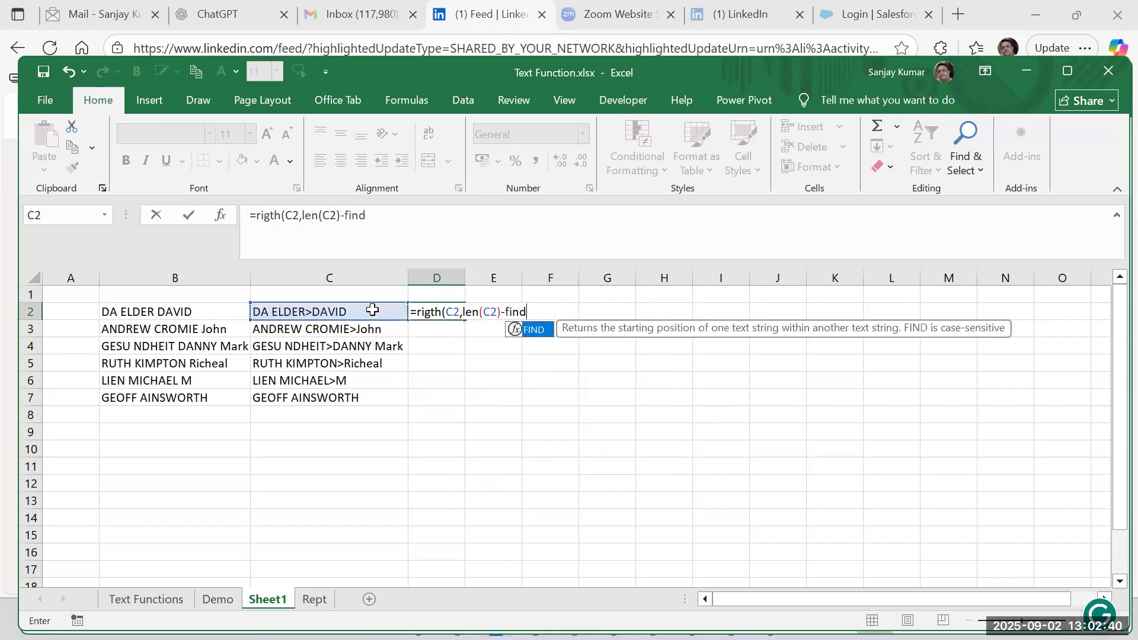
pyautogui.write('(">",')
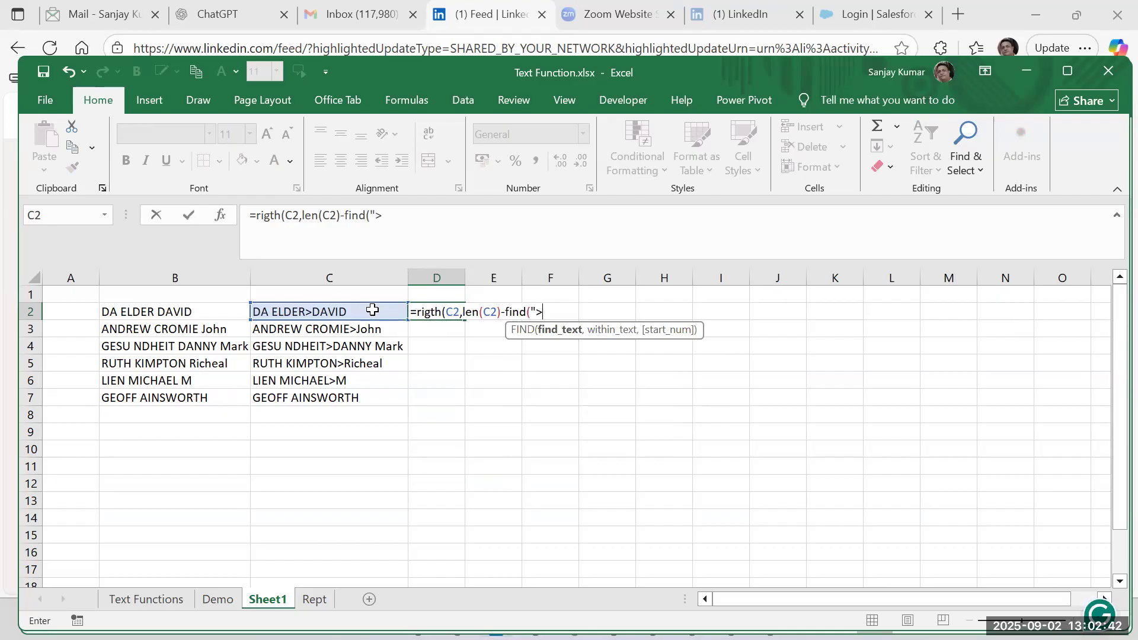
pyautogui.click(358, 312)
pyautogui.write('))')
pyautogui.press('Return')
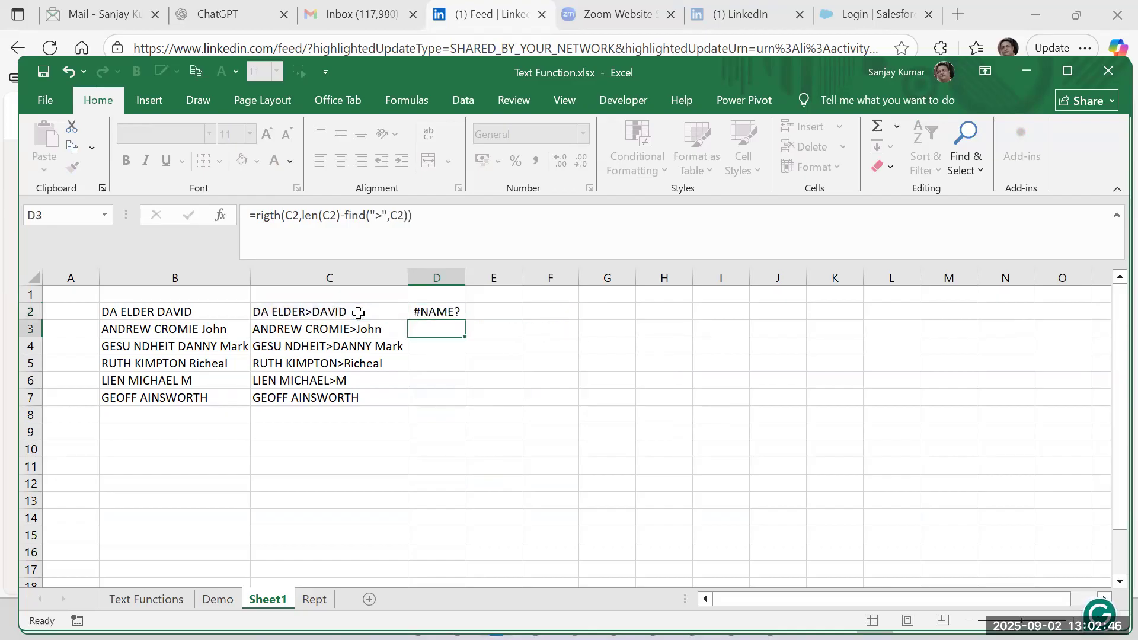
# Examine the function name and arguments of the formula in D2.
pyautogui.press('Up')
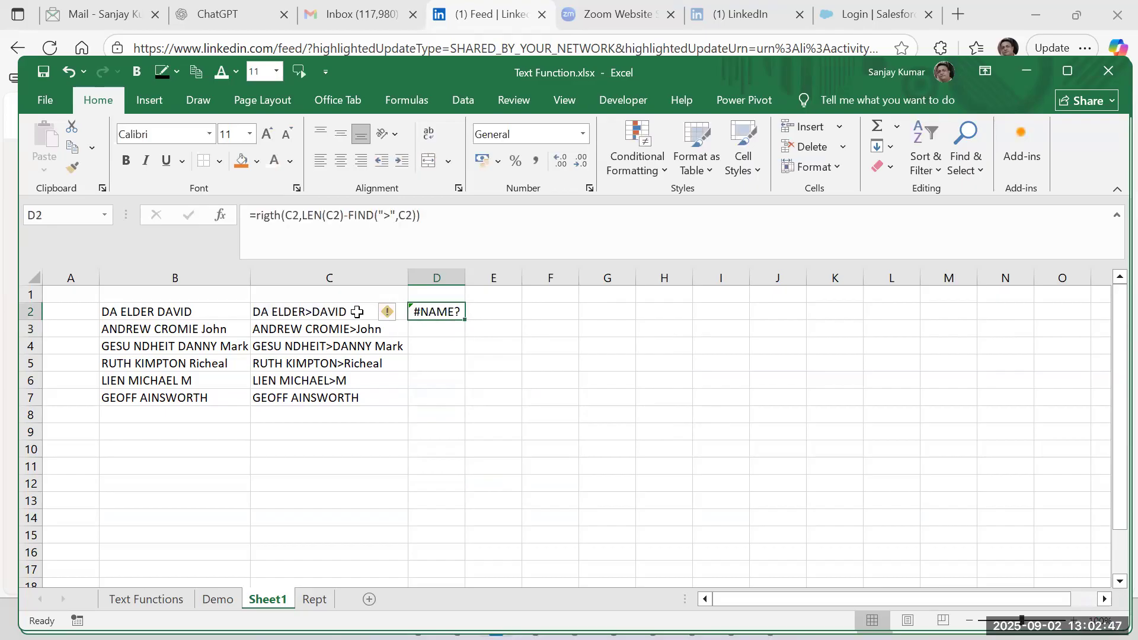
pyautogui.doubleClick(440, 311)
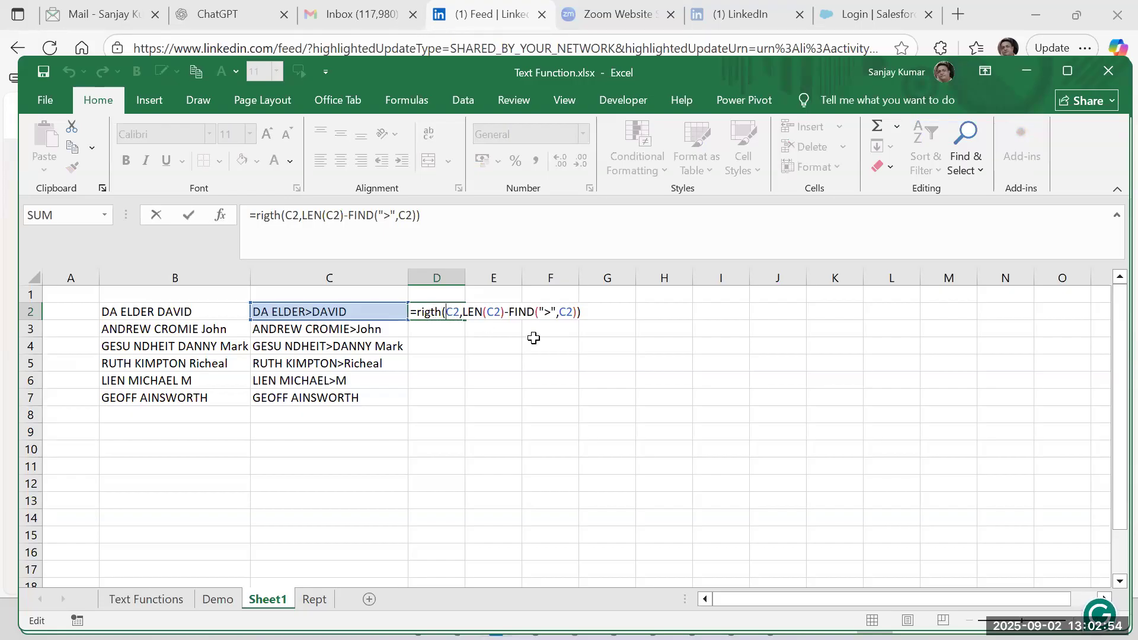
pyautogui.hotkey('shift', 'End')
pyautogui.press('Return')
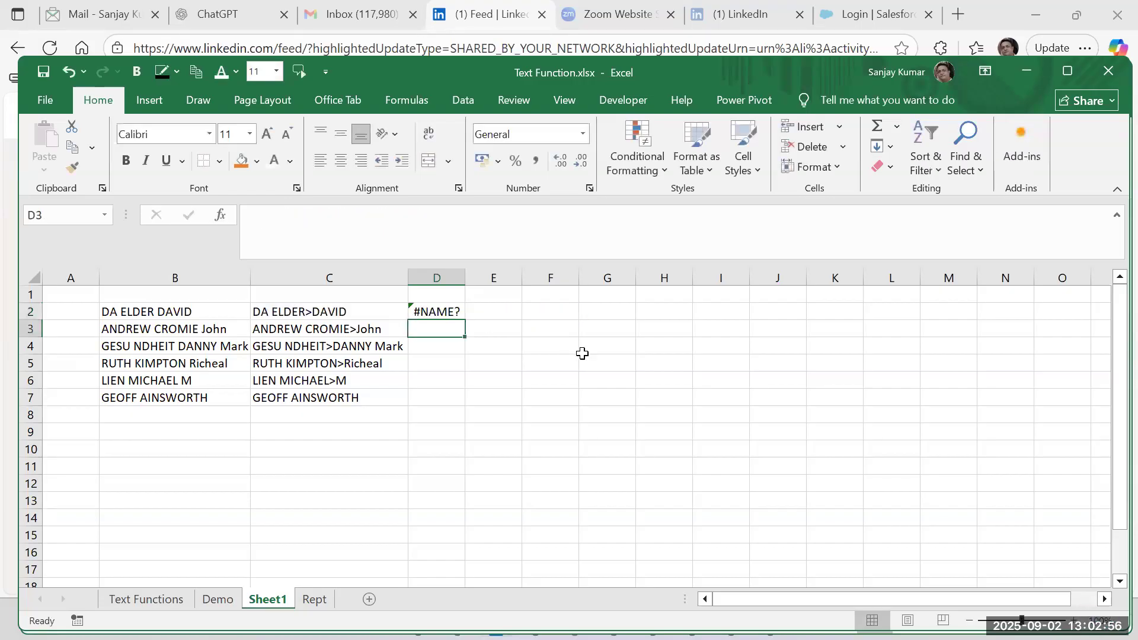
# Correct the misspelled function name in D2 so the formula reads =RIGHT(C2,LEN(C2)-FIND(">",C2)).
pyautogui.press('Up')
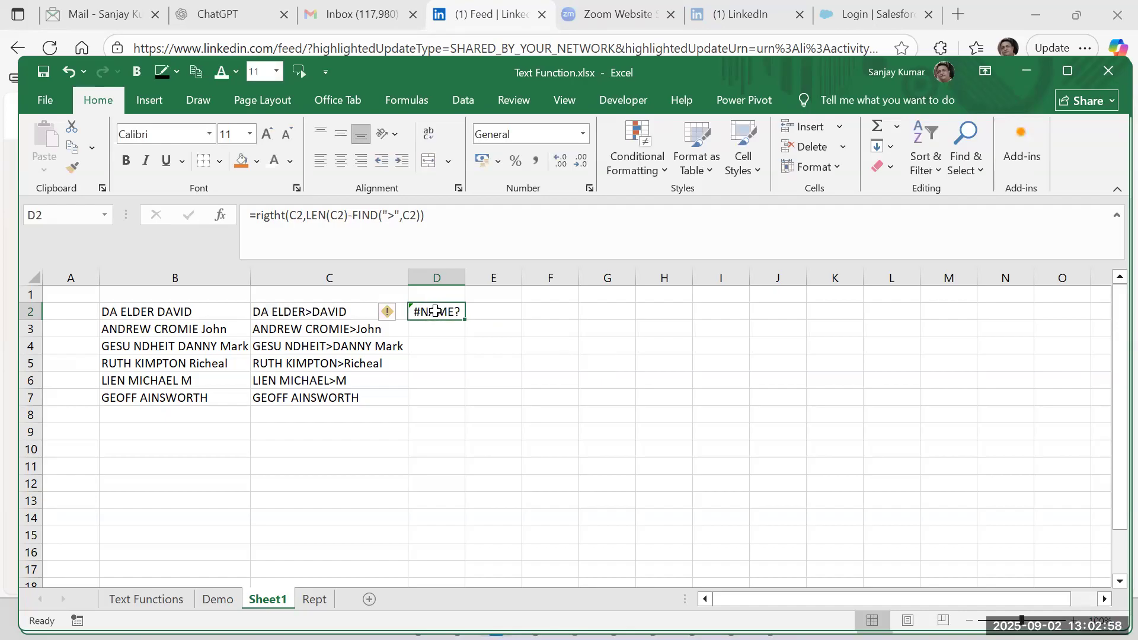
pyautogui.doubleClick(435, 311)
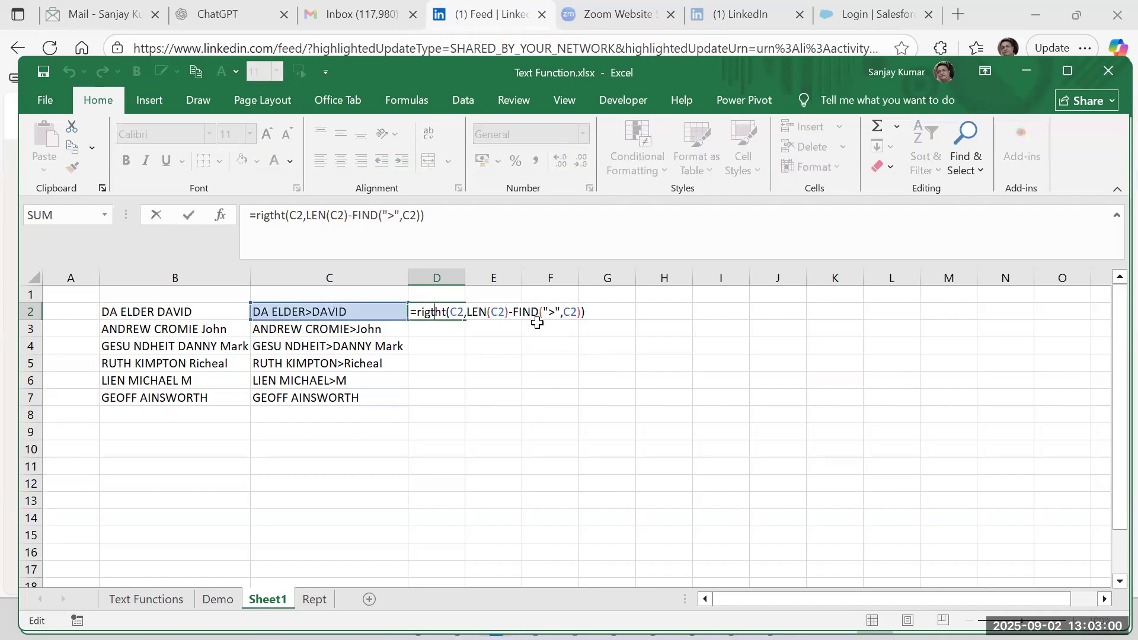
pyautogui.press('BackSpace')
pyautogui.press('BackSpace')
pyautogui.press('BackSpace')
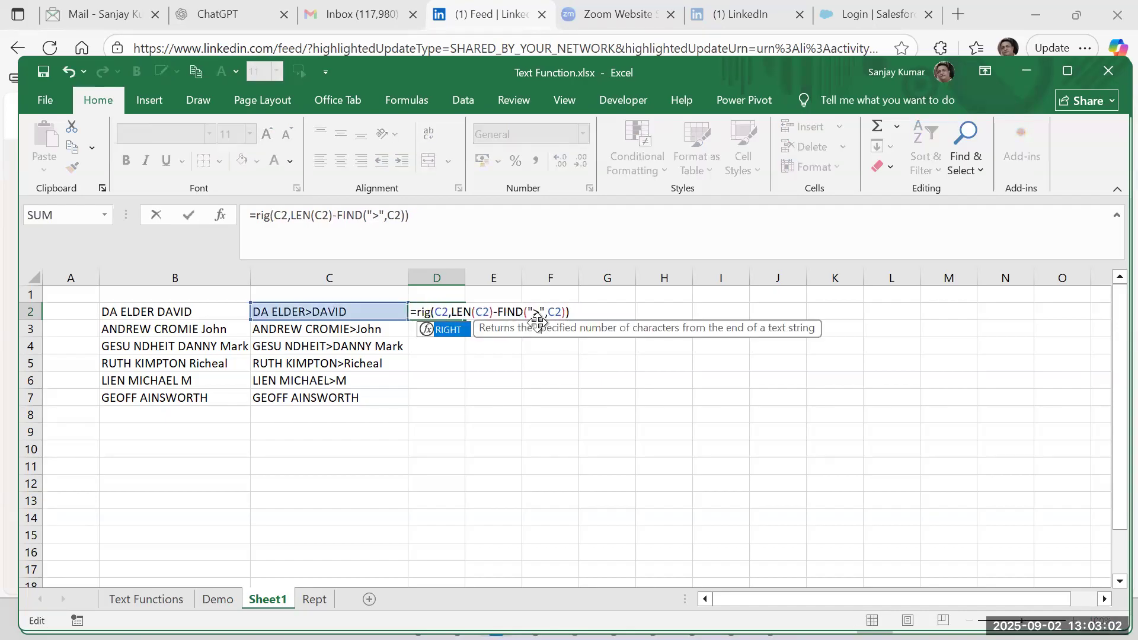
pyautogui.write('ht')
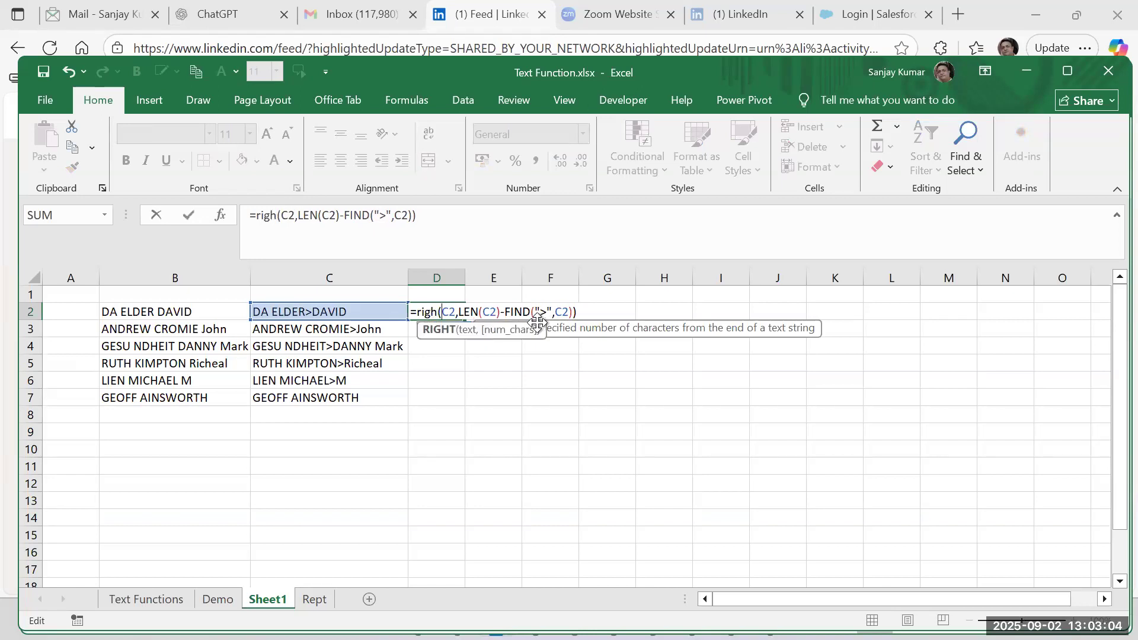
pyautogui.press('Return')
pyautogui.press('Up')
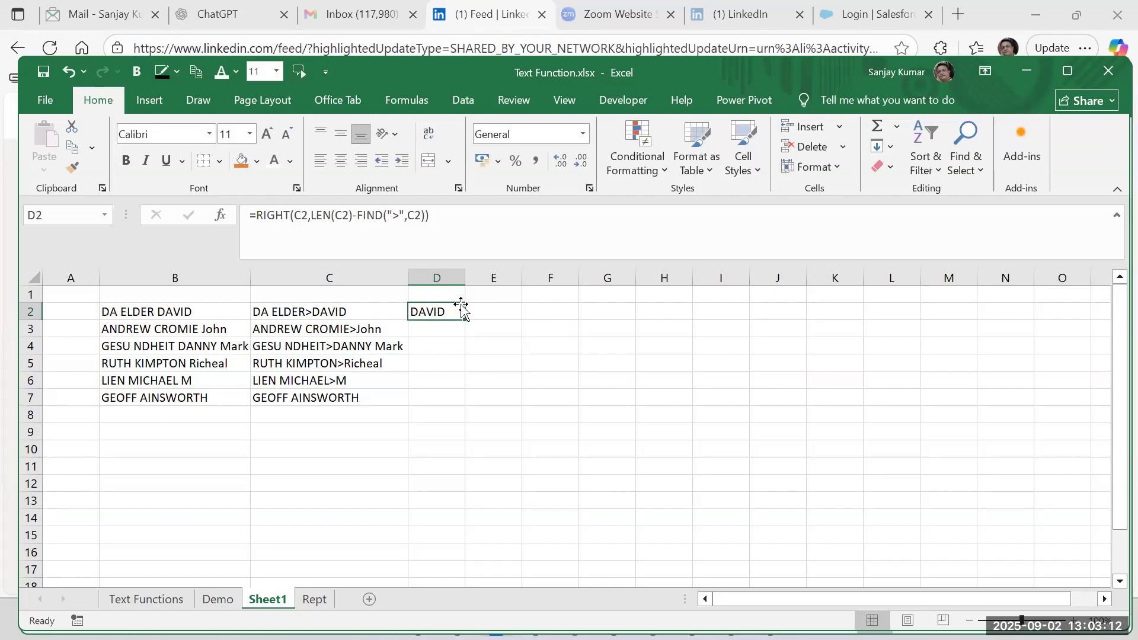
# Review the ">" search text in D2's formula and fill the formula down through D7.
pyautogui.doubleClick(398, 216)
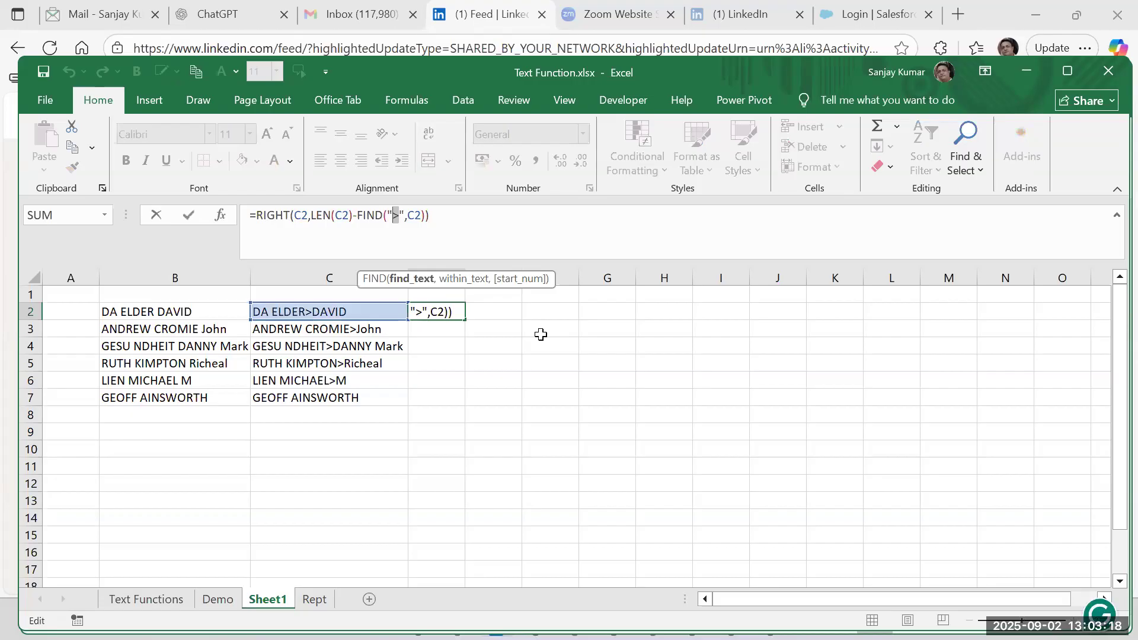
pyautogui.press('Escape')
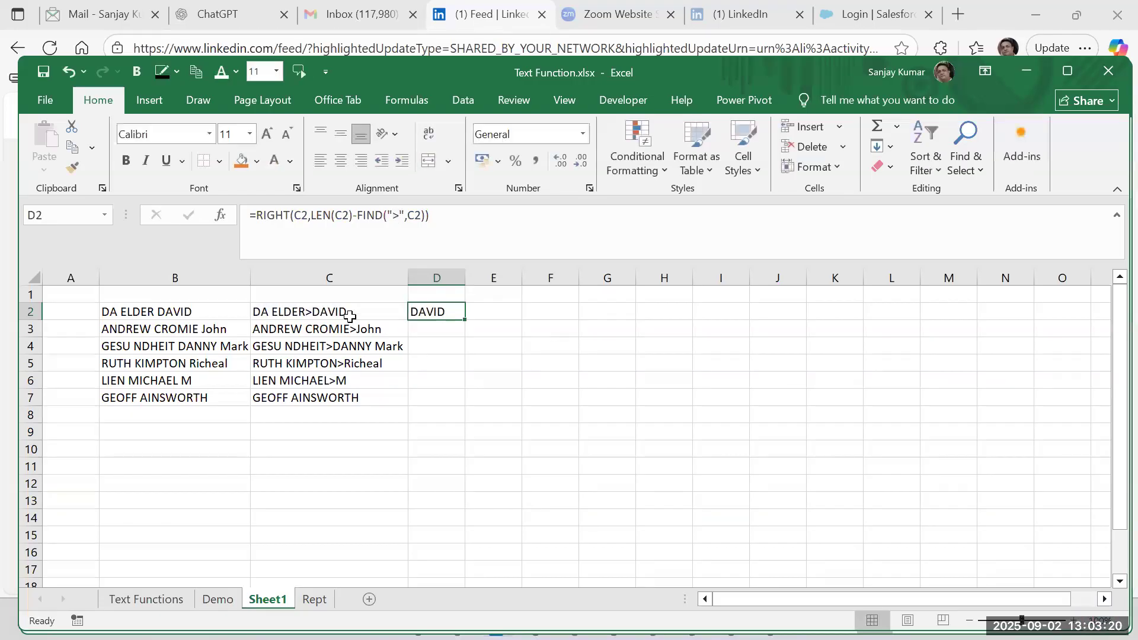
pyautogui.moveTo(465, 319); pyautogui.dragTo(466, 405)
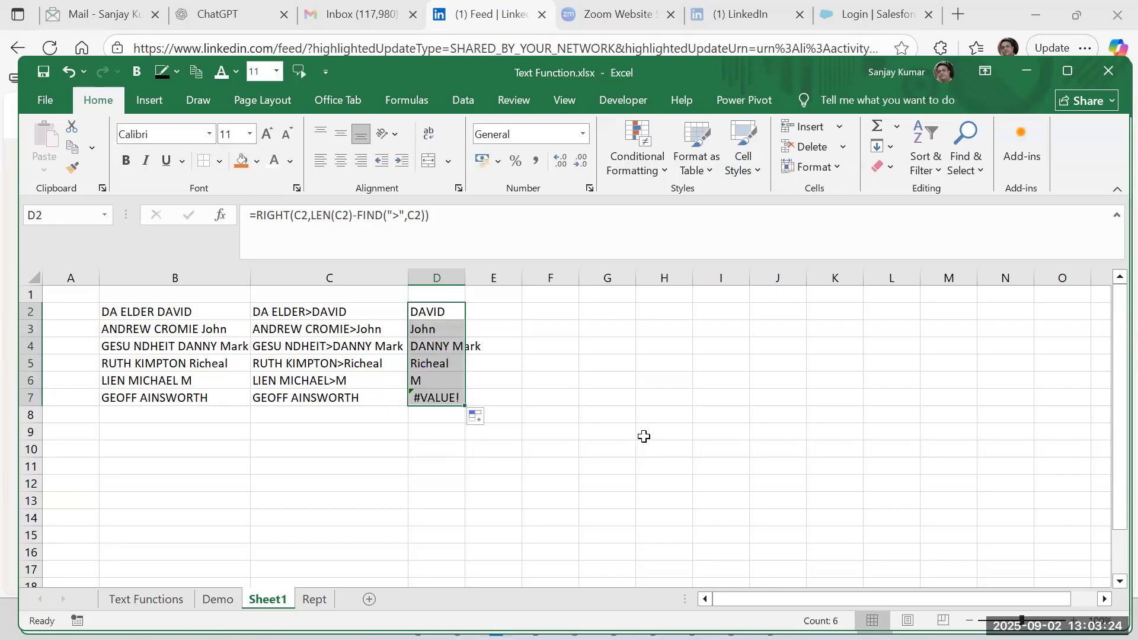
# Insert a space inside the second word of the name in B7, and review the formula in D2.
pyautogui.doubleClick(179, 397)
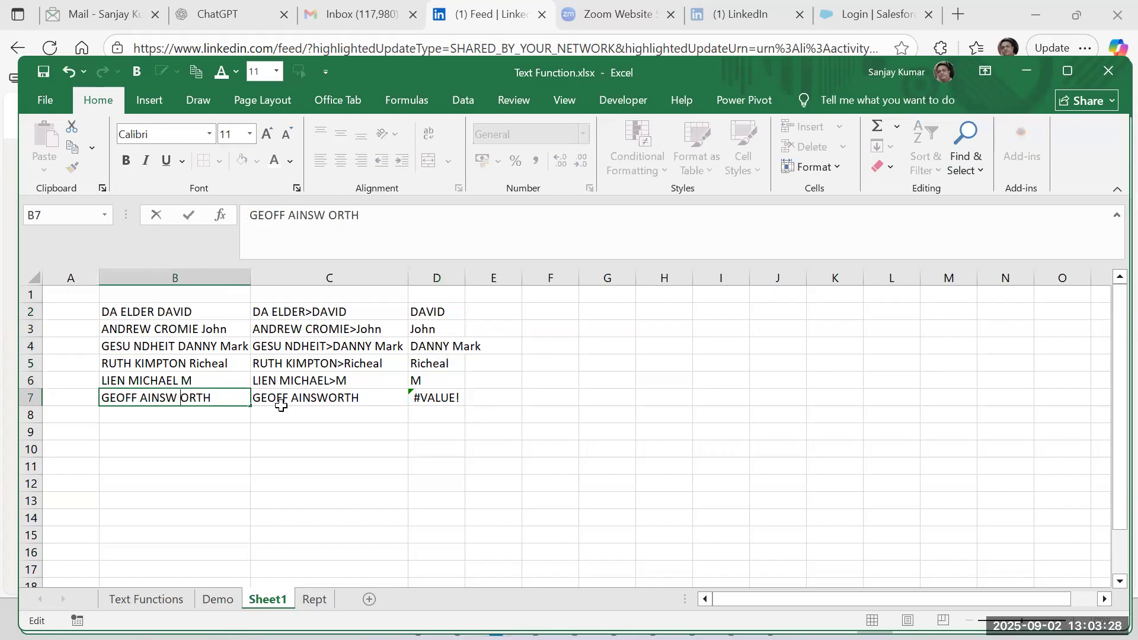
pyautogui.press('Return')
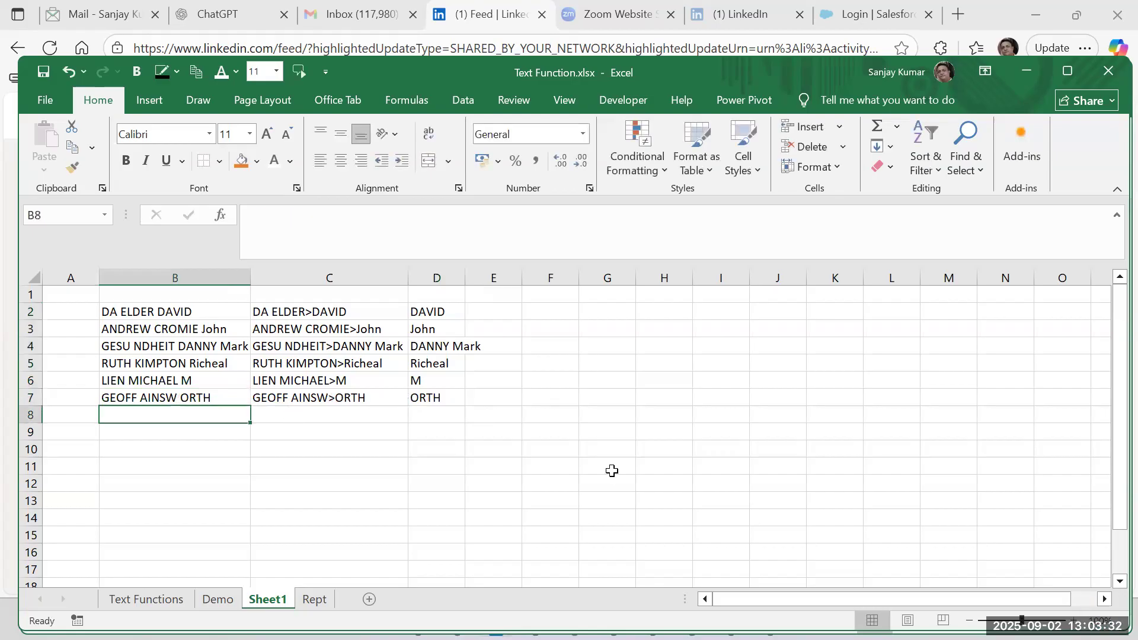
pyautogui.click(450, 314)
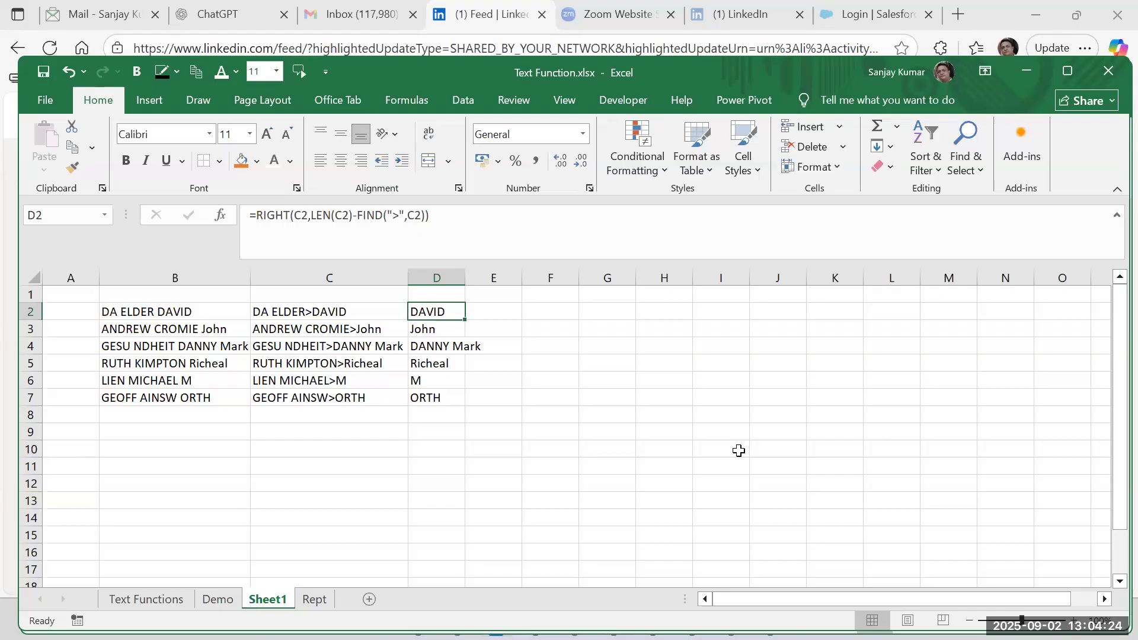
pyautogui.press('Down')
# Switch to the Demo sheet and examine the SUBSTITUTE formulas in column R.
pyautogui.click(213, 600)
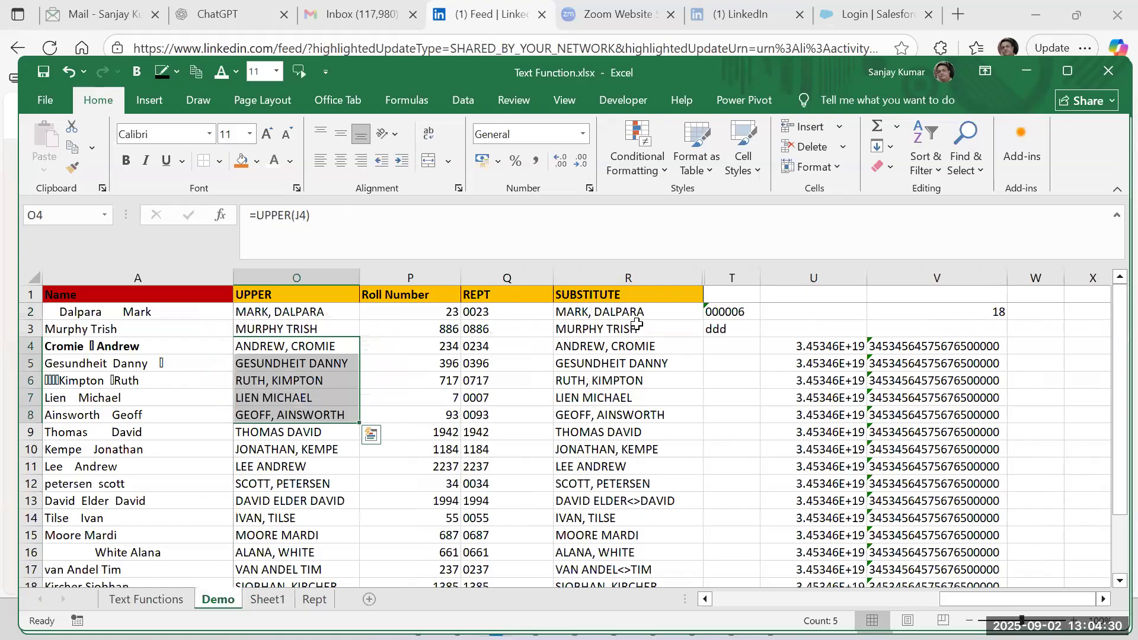
pyautogui.click(636, 316)
pyautogui.click(635, 364)
pyautogui.click(631, 445)
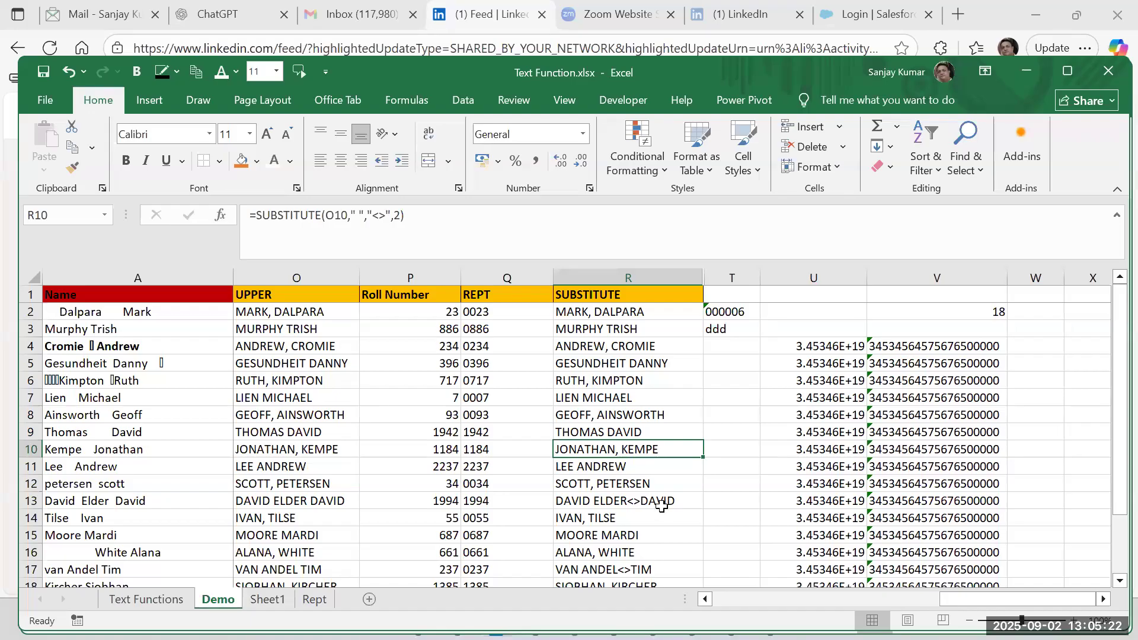
pyautogui.scroll(-3, 557, 483)
pyautogui.scroll(3, 557, 483)
# Unhide the hidden column between R and T on the Demo sheet and select the EXACT column.
pyautogui.click(654, 273)
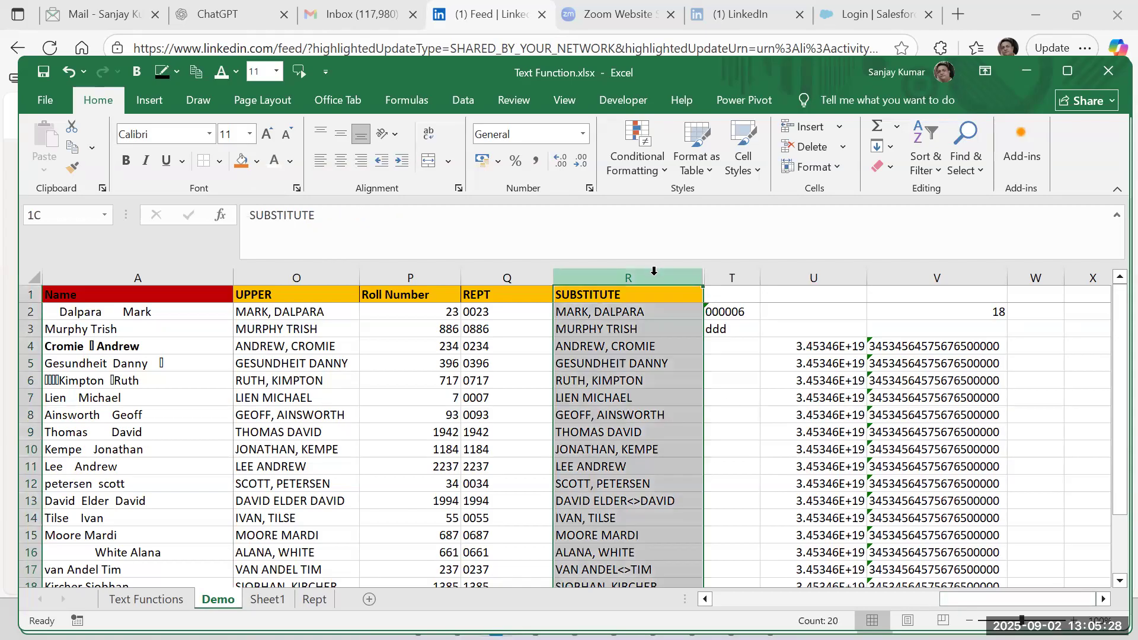
pyautogui.moveTo(654, 271); pyautogui.dragTo(737, 272)
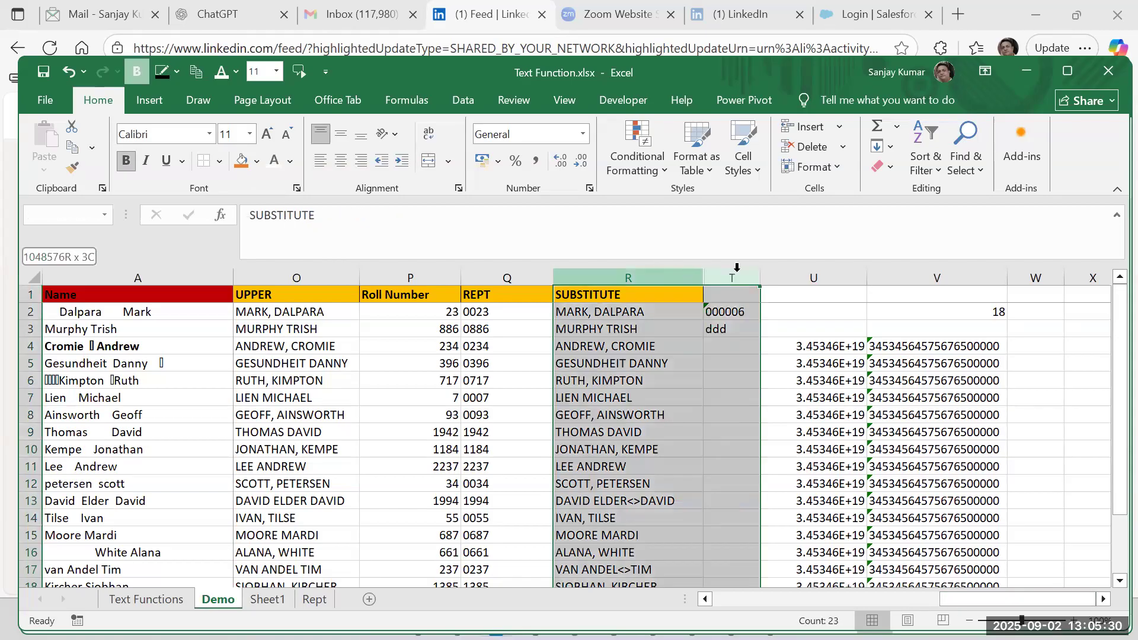
pyautogui.rightClick(736, 274)
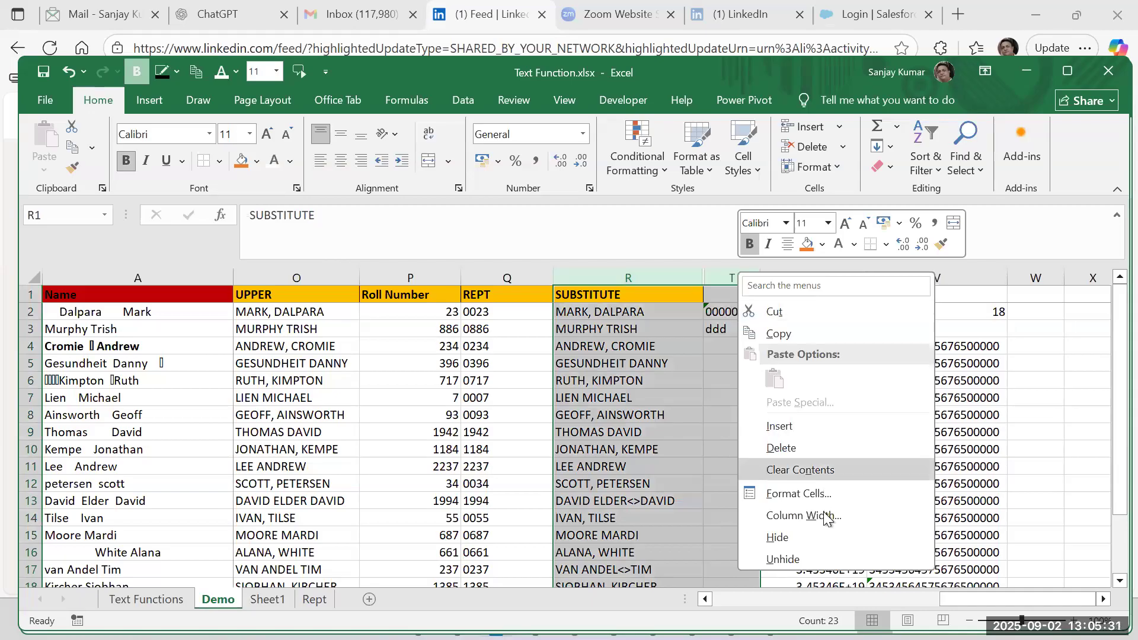
pyautogui.click(805, 560)
pyautogui.click(759, 295)
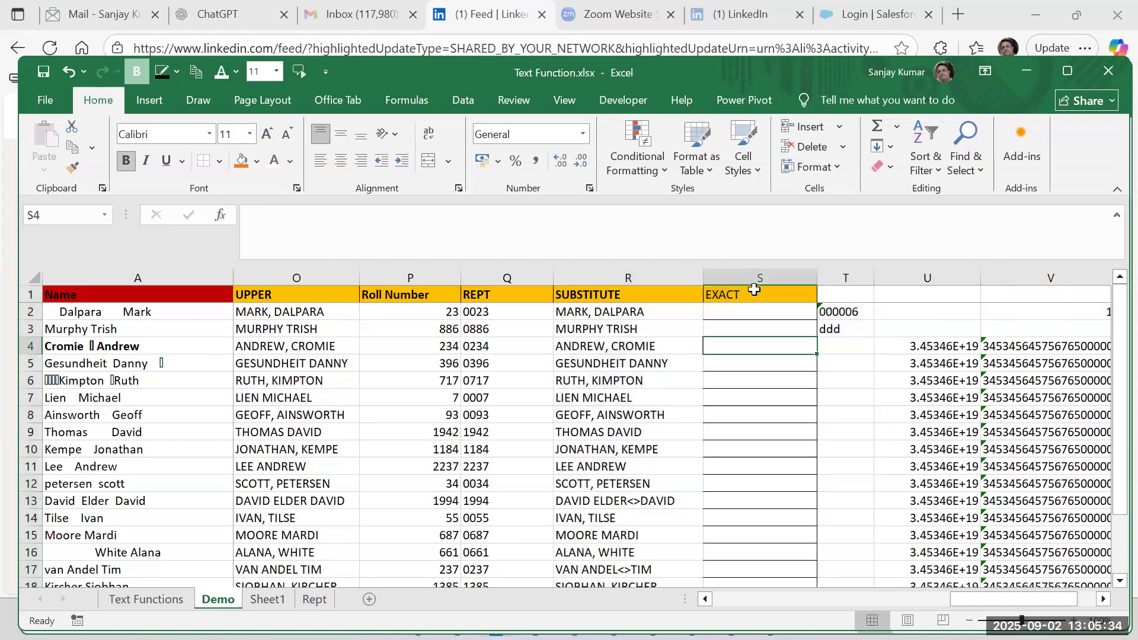
pyautogui.click(753, 275)
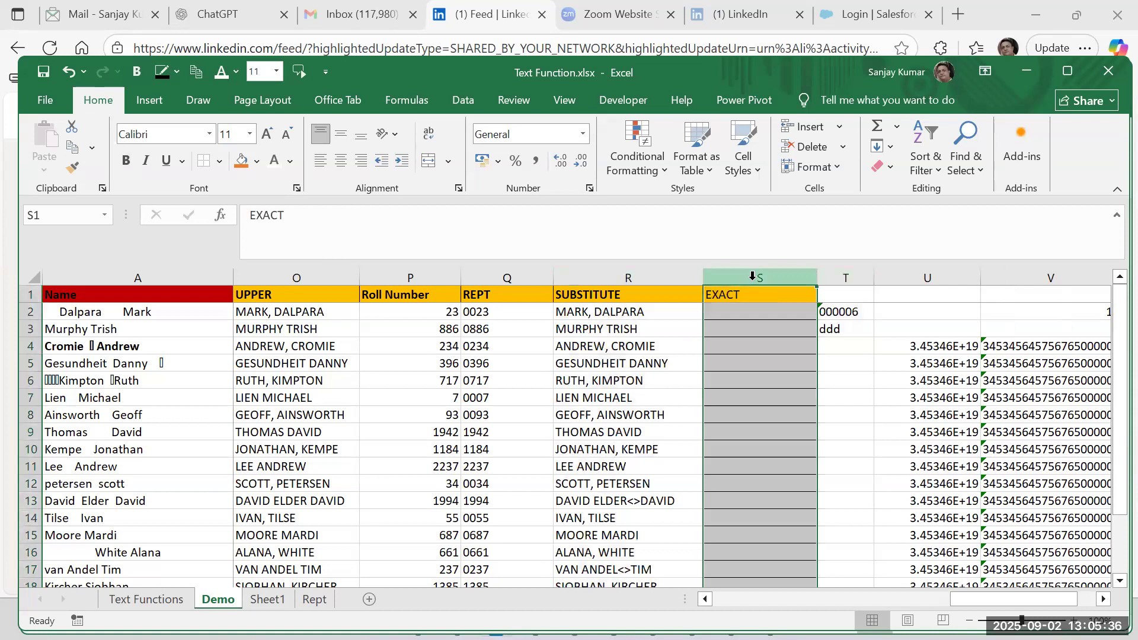
pyautogui.moveTo(979, 596); pyautogui.dragTo(673, 598)
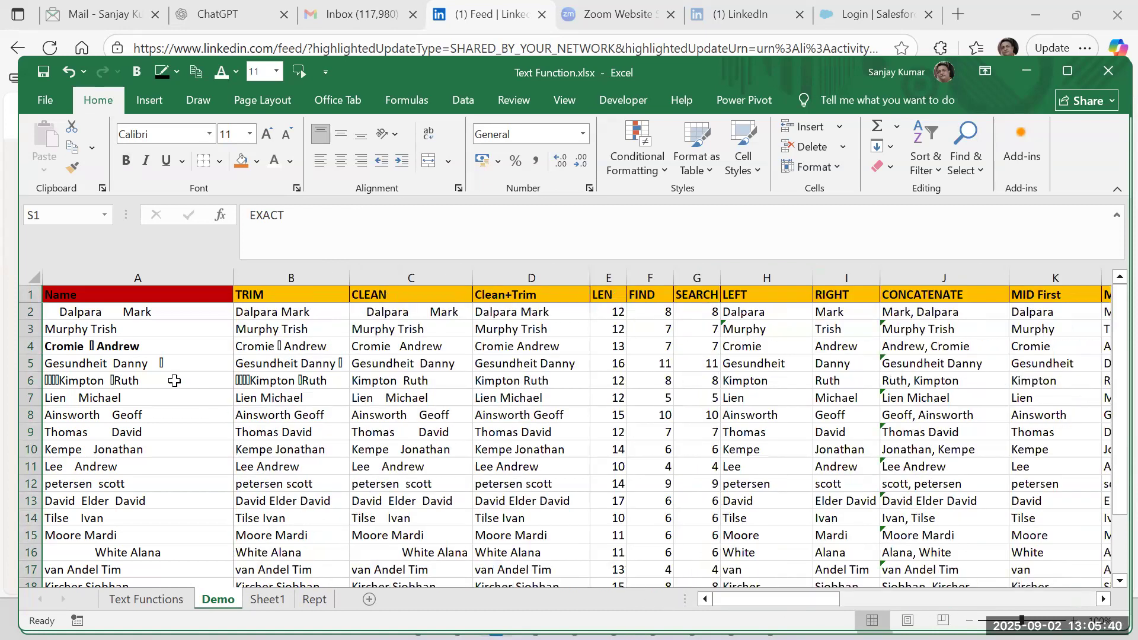